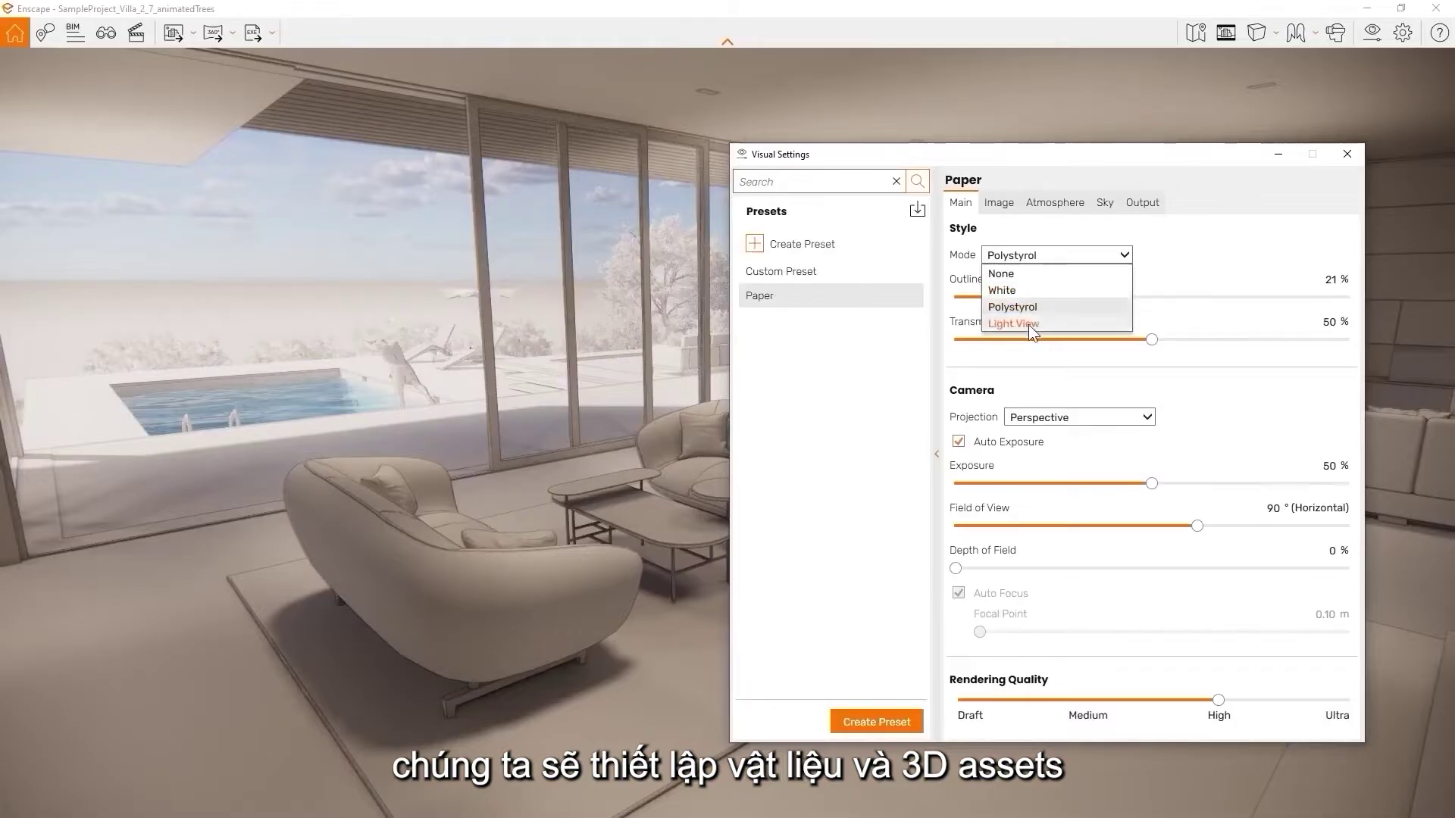
# Switch to Light View, make the test cube fully metallic, and increase the focal distance
pyautogui.click(1014, 323)
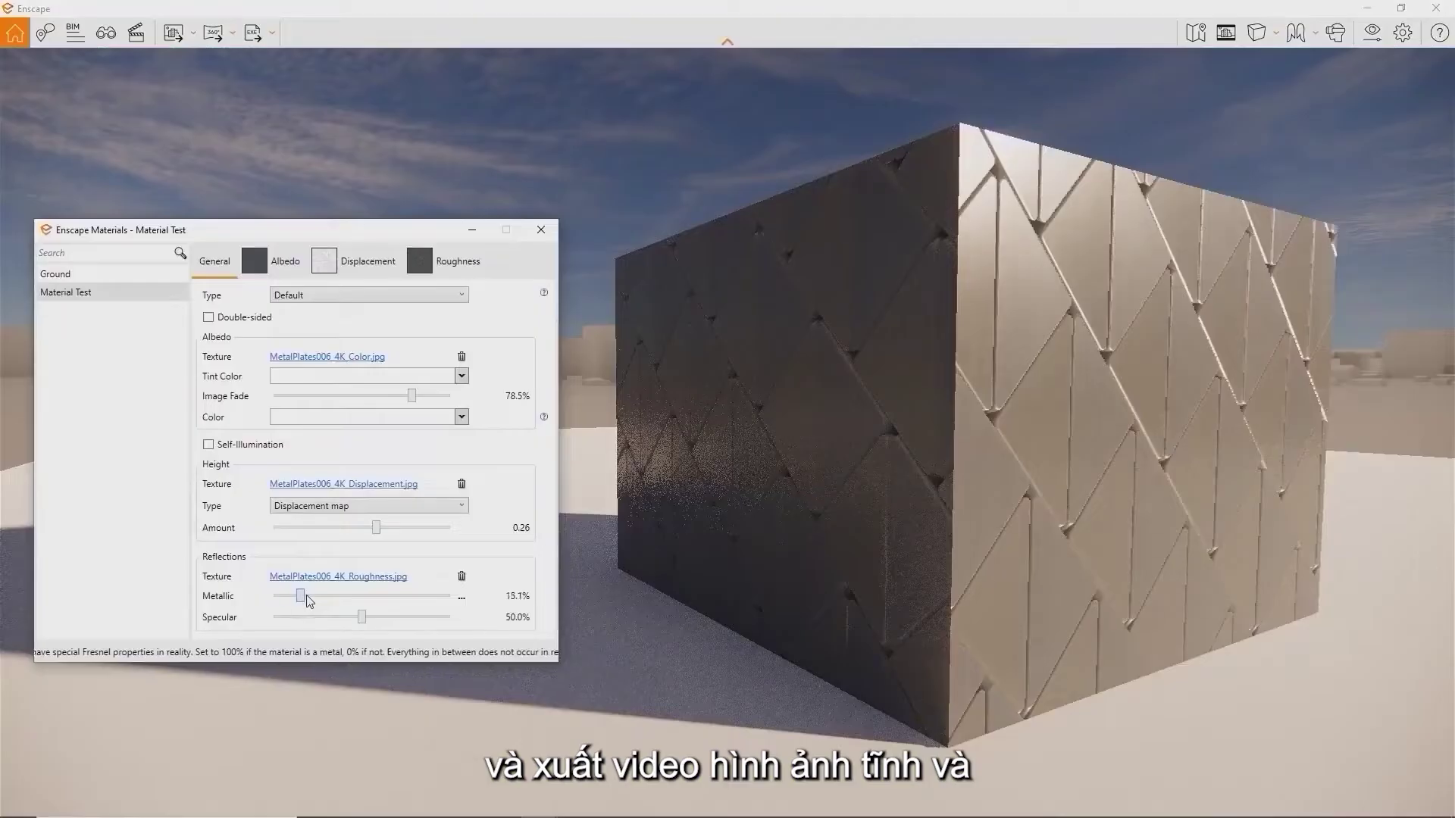
pyautogui.moveTo(301, 597); pyautogui.dragTo(478, 595)
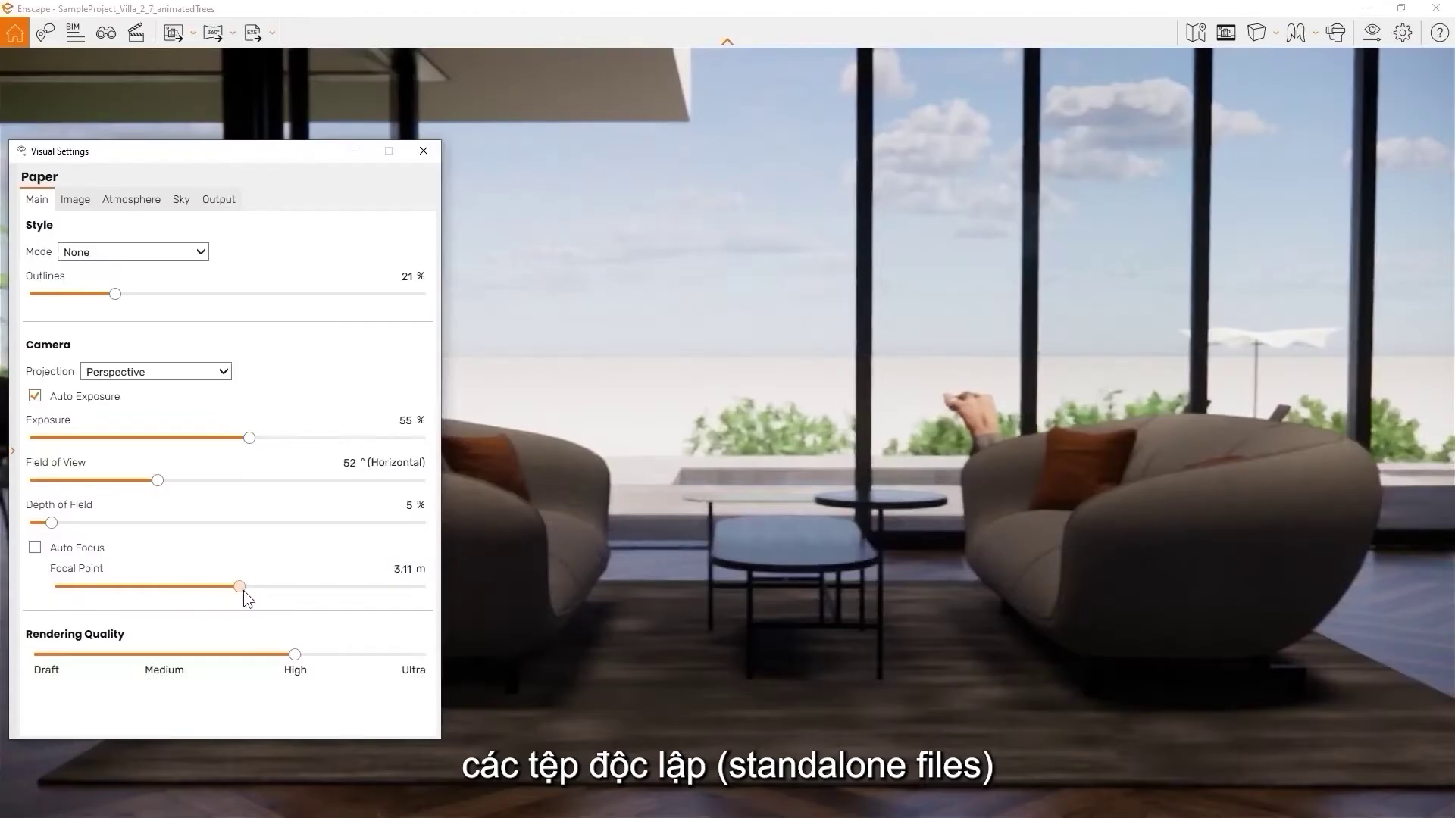
pyautogui.moveTo(243, 590); pyautogui.dragTo(262, 590)
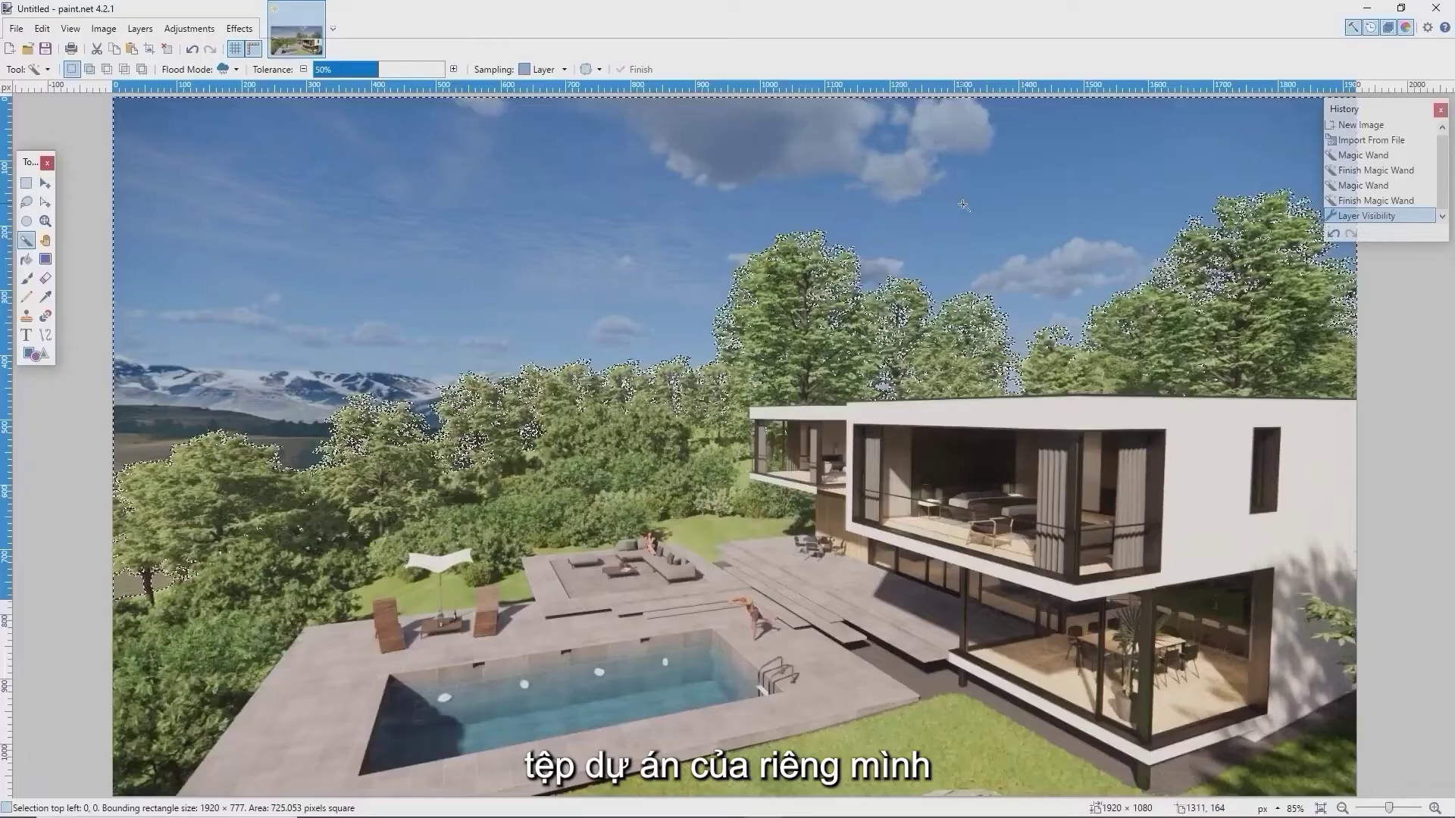
# Delete the selected sky, then show and dismiss the panorama's sharing options
pyautogui.press('Delete')
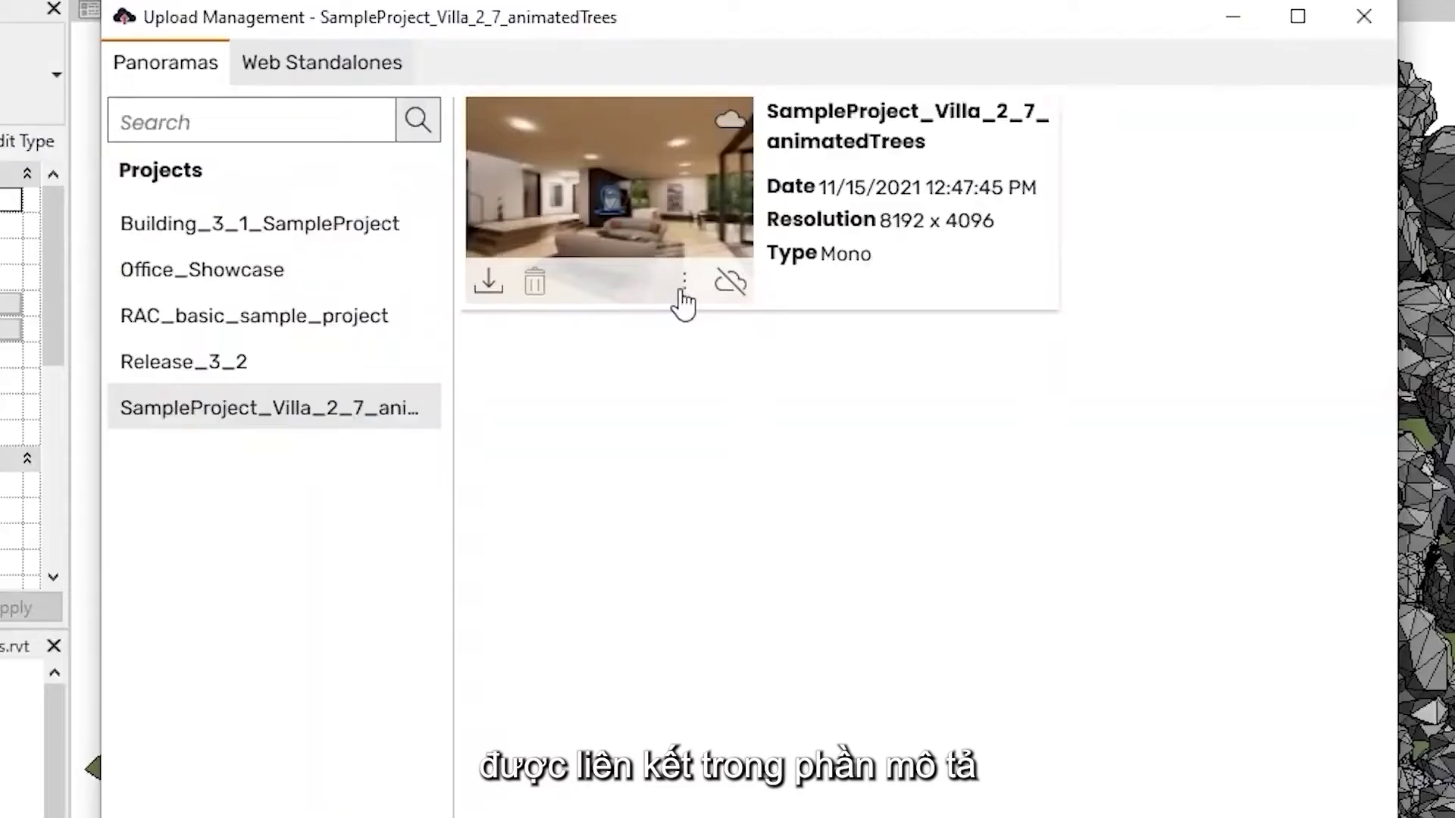
pyautogui.click(683, 292)
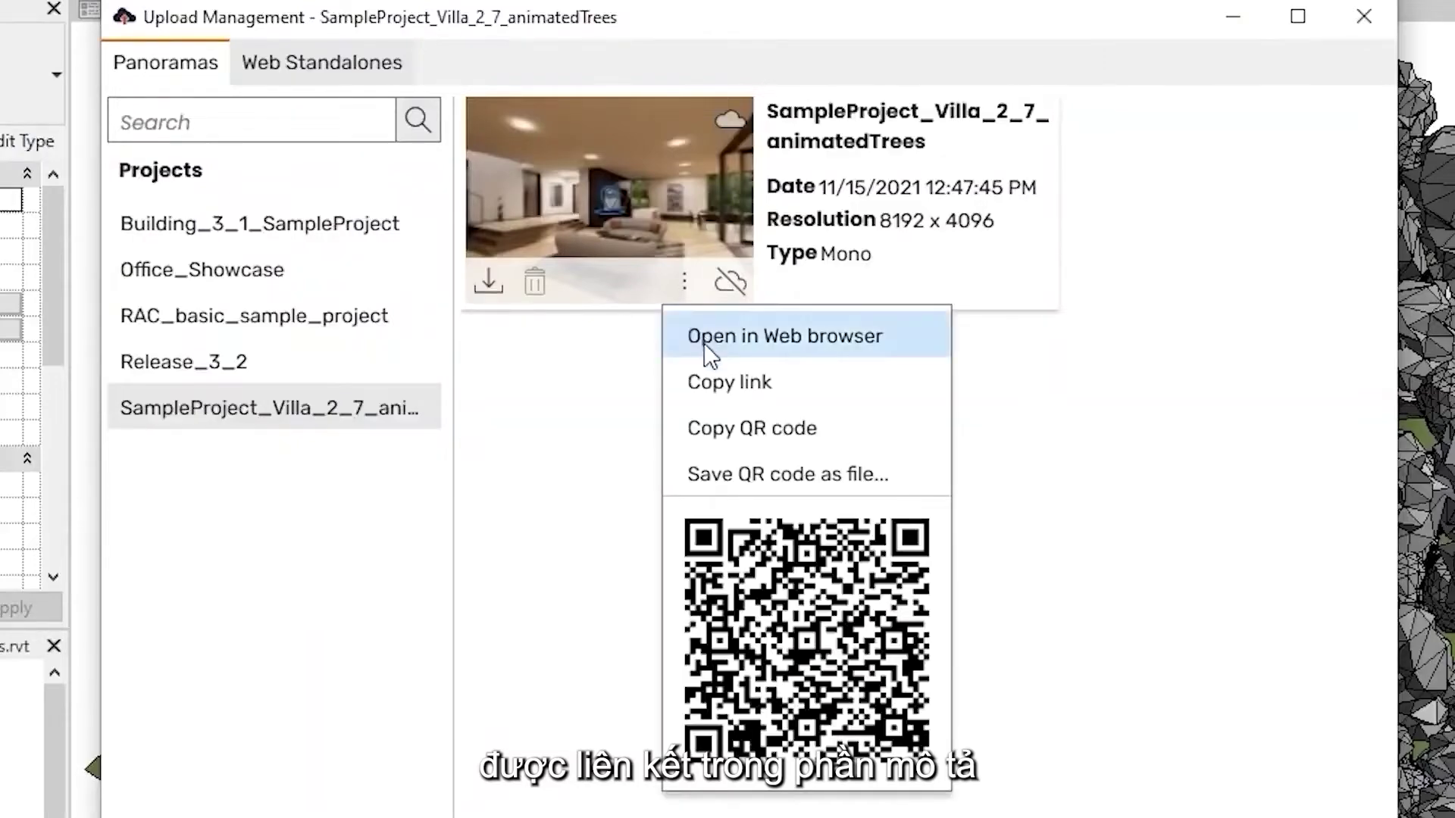
pyautogui.click(708, 337)
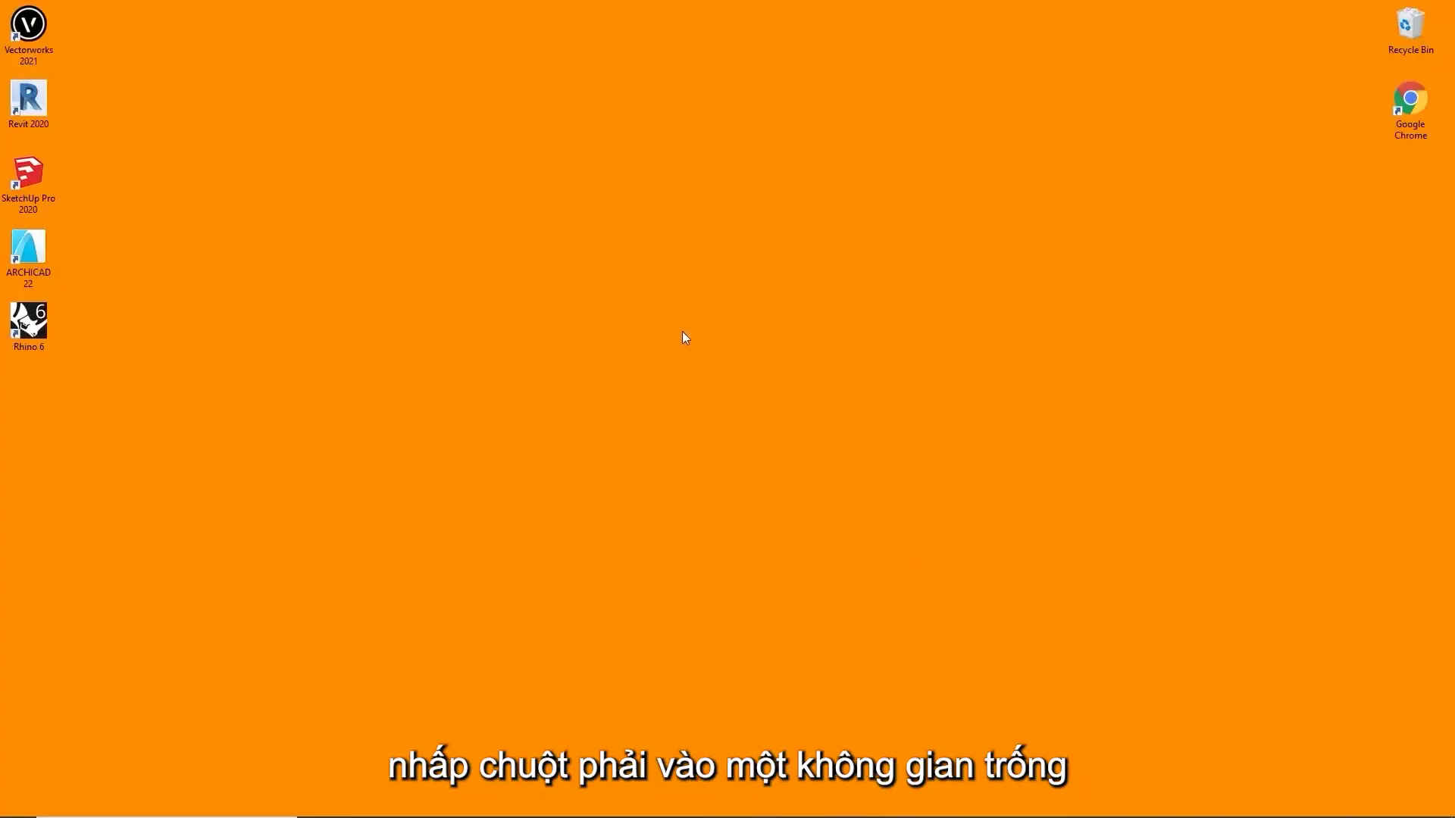
# Open the NVIDIA Control Panel from the desktop menu to check for the GeForce RTX 2080
pyautogui.rightClick(684, 337)
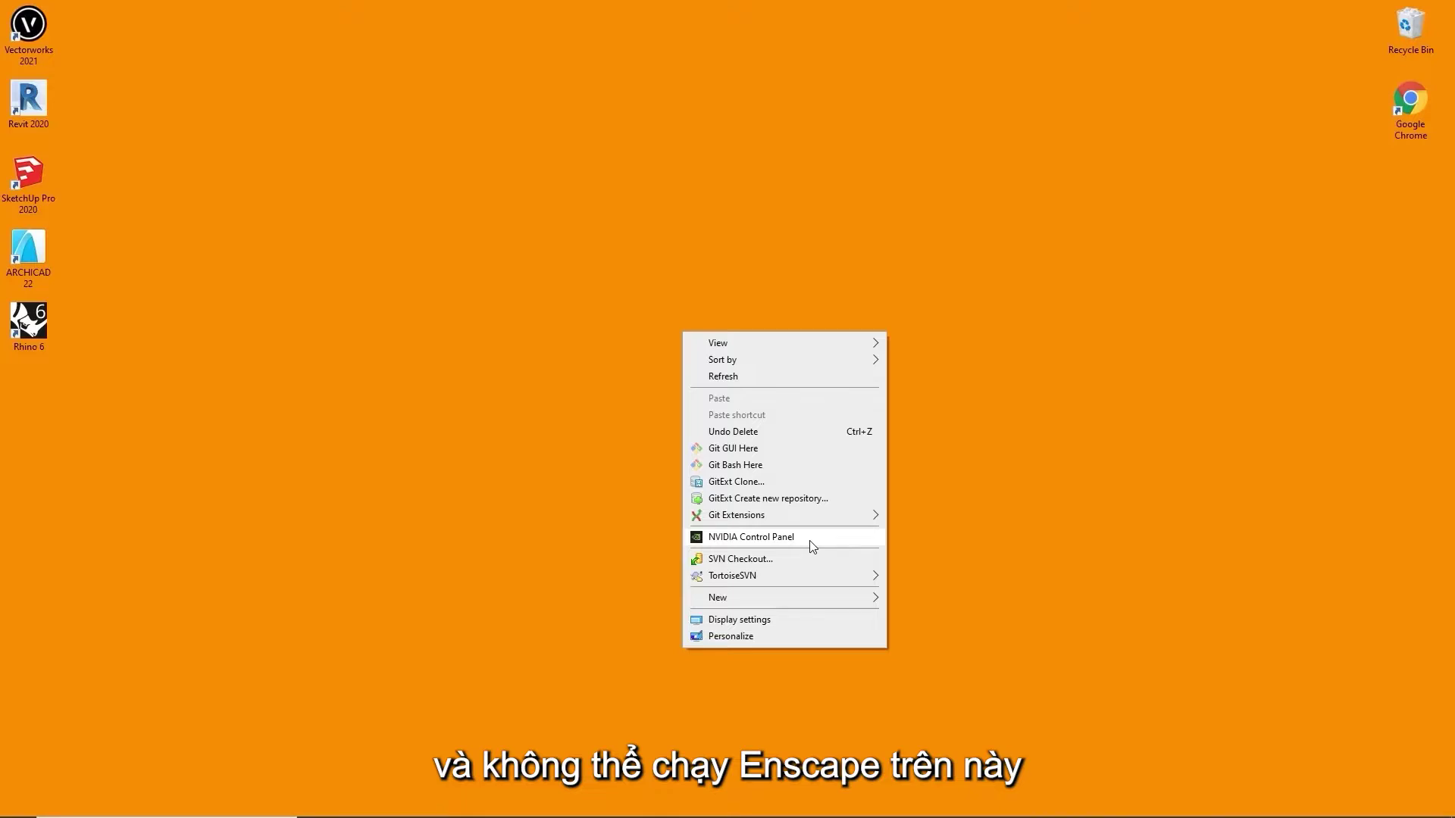
pyautogui.click(810, 541)
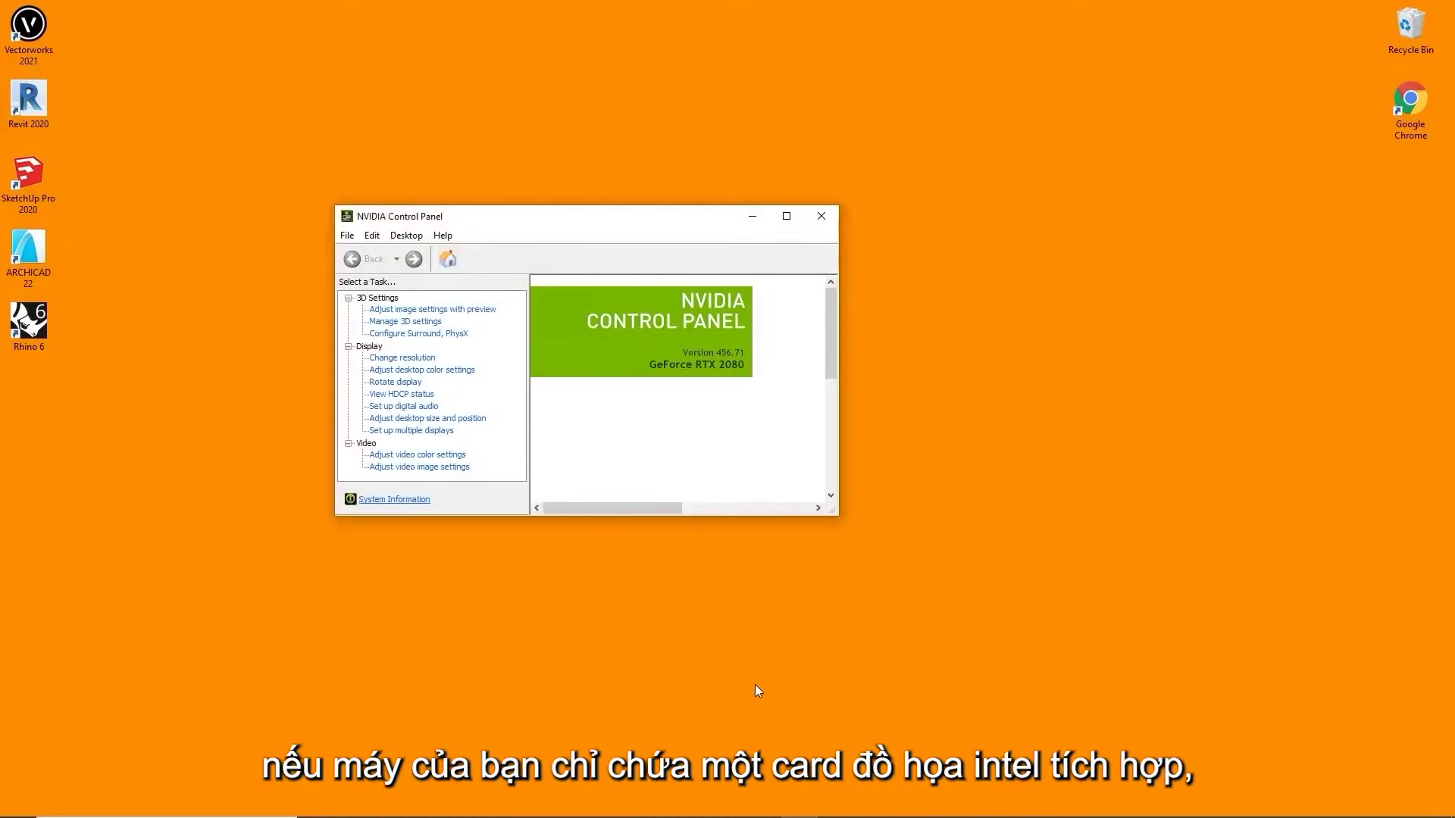
pyautogui.click(754, 684)
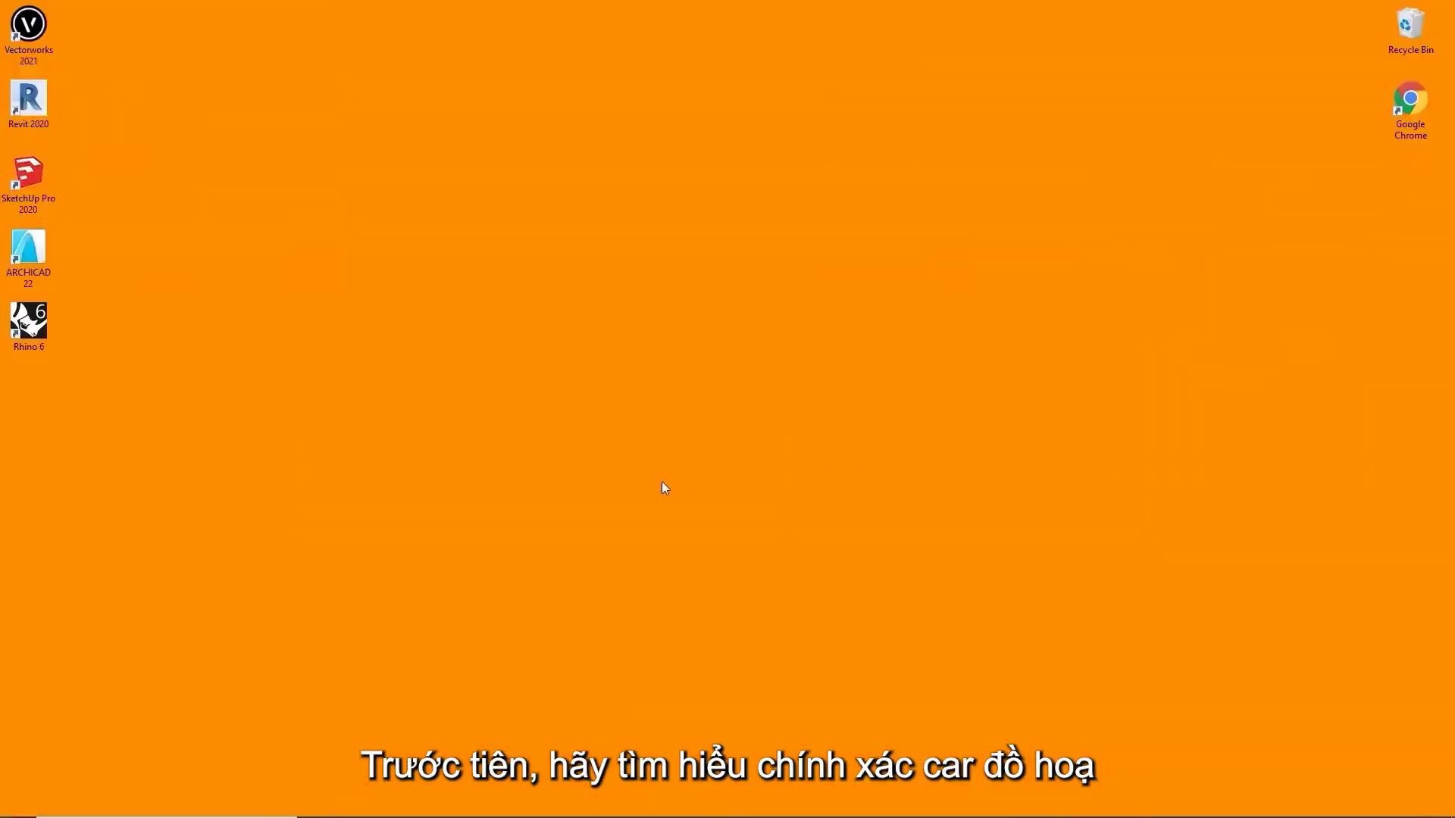
# Bring up the desktop shortcut menu and close it again
pyautogui.rightClick(662, 482)
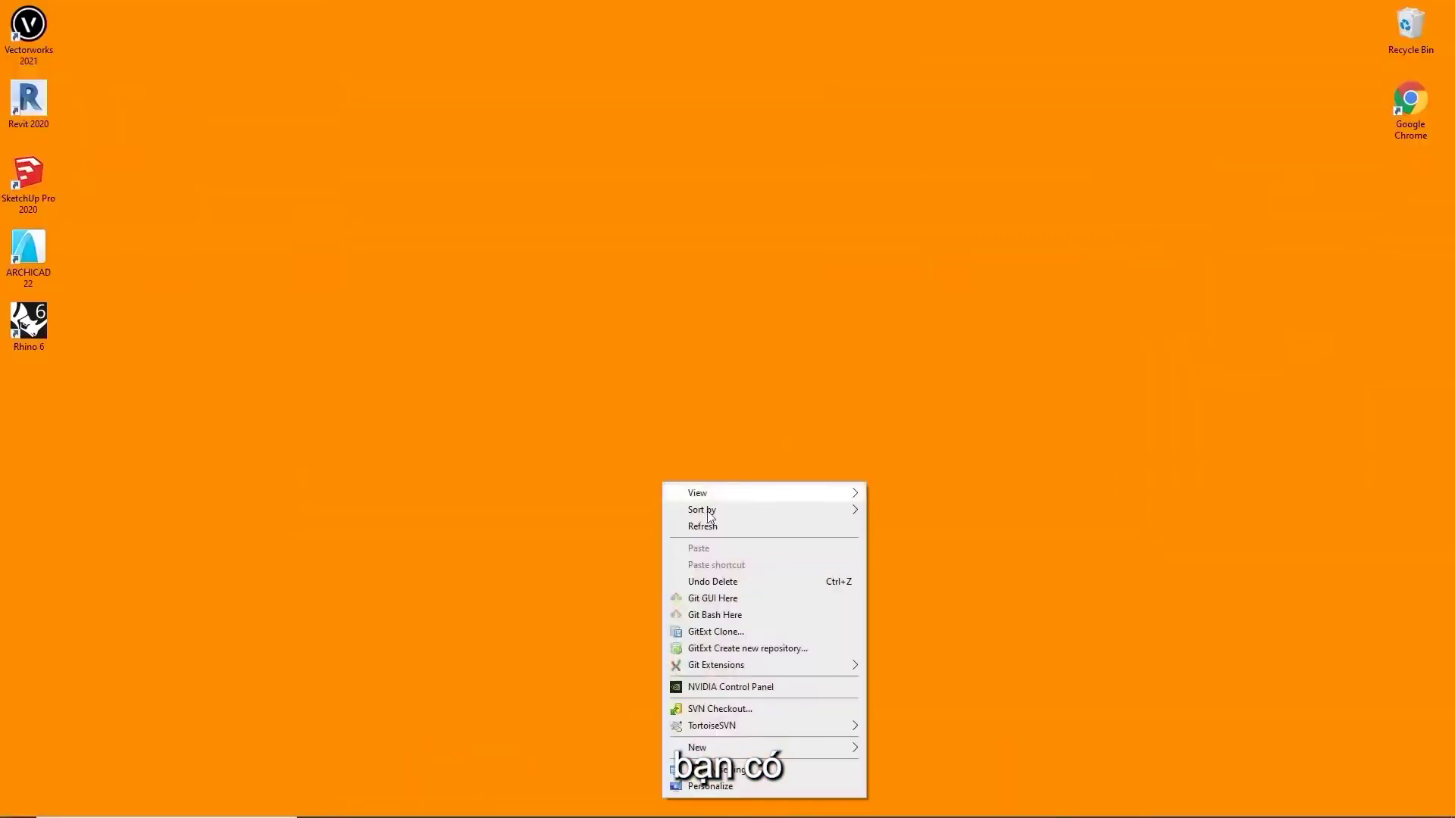
pyautogui.click(758, 687)
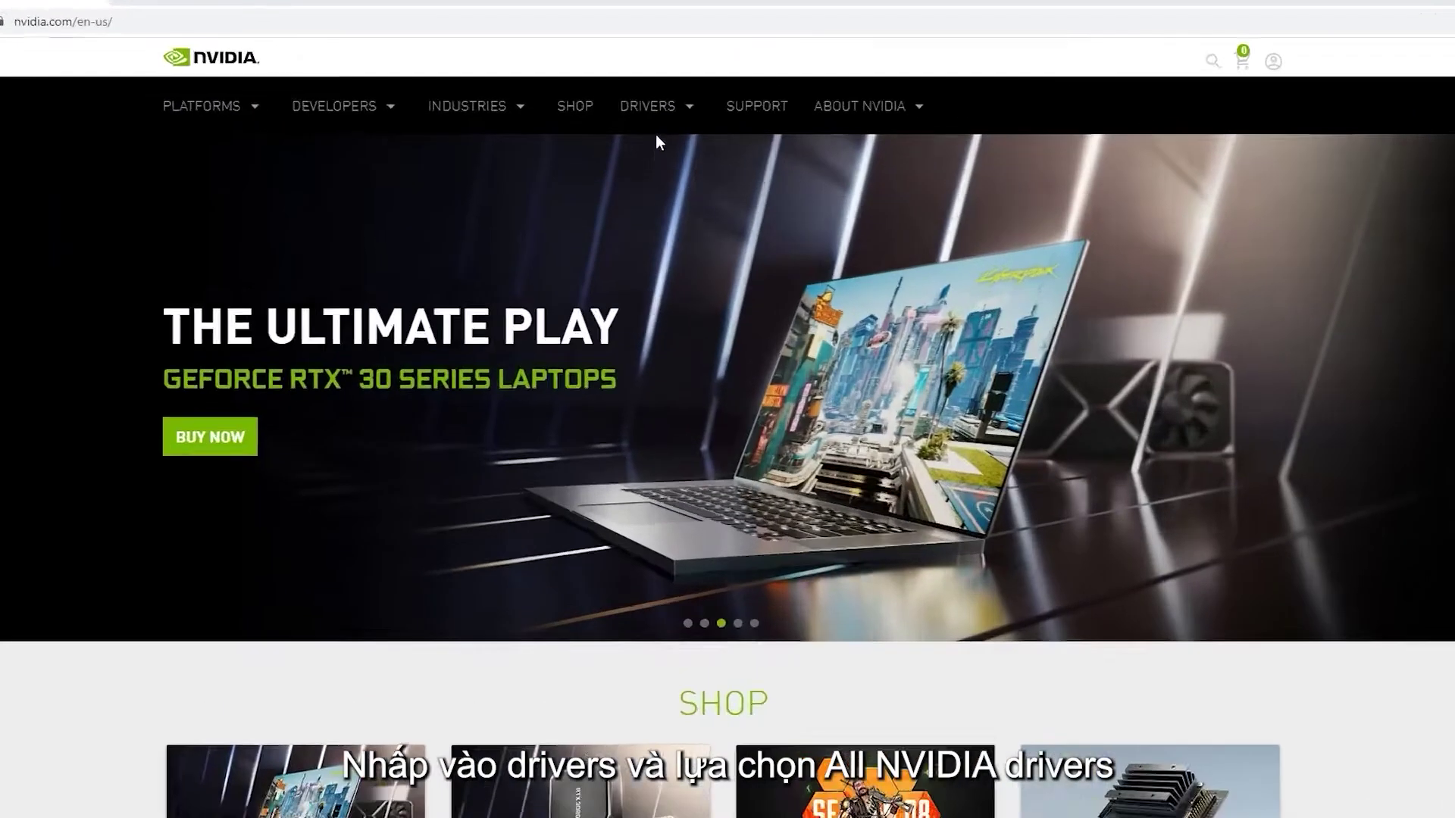
# Go to All NVIDIA Drivers and keep GeForce with the GeForce RTX 20 Series
pyautogui.click(694, 120)
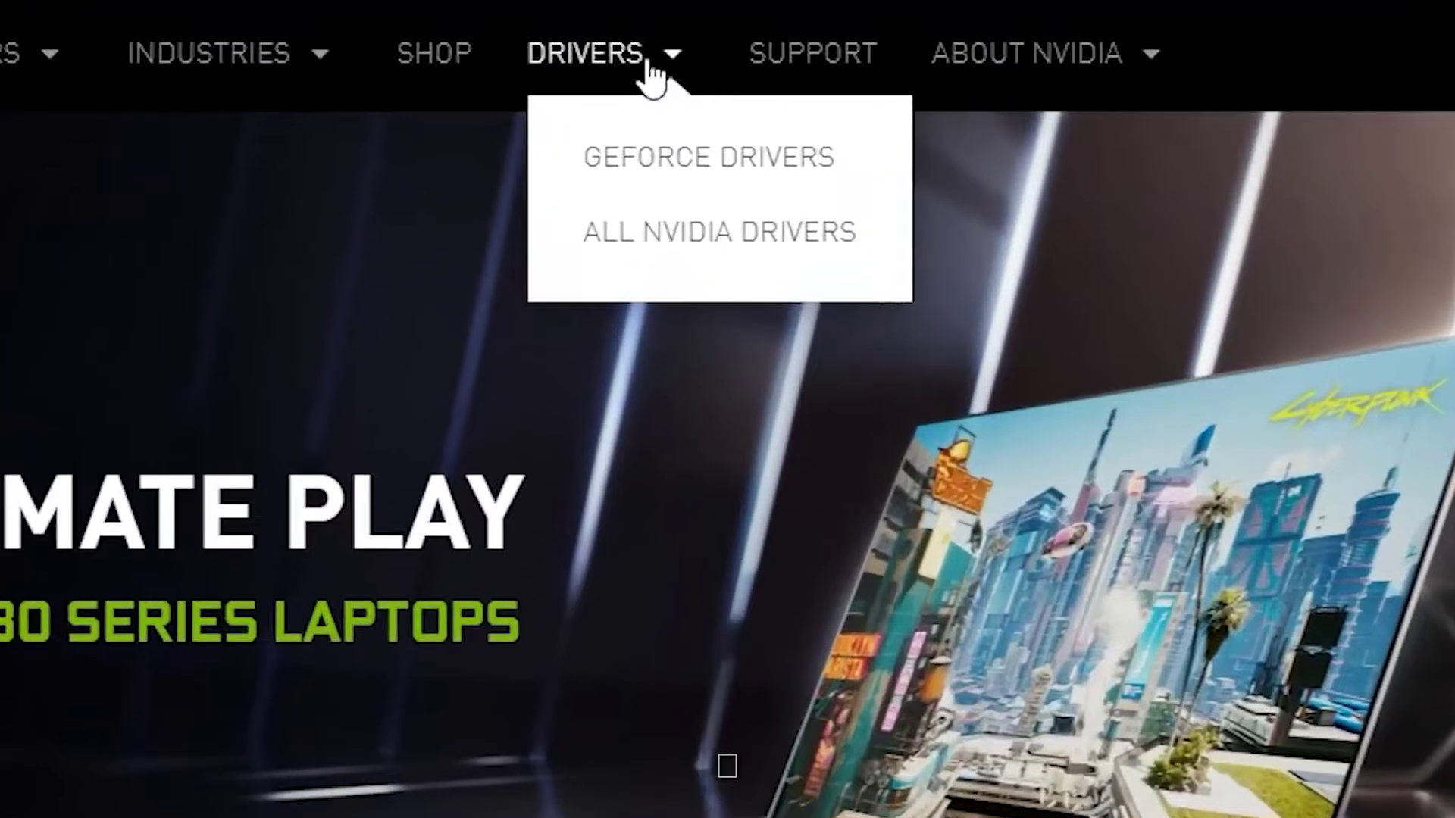
pyautogui.click(641, 250)
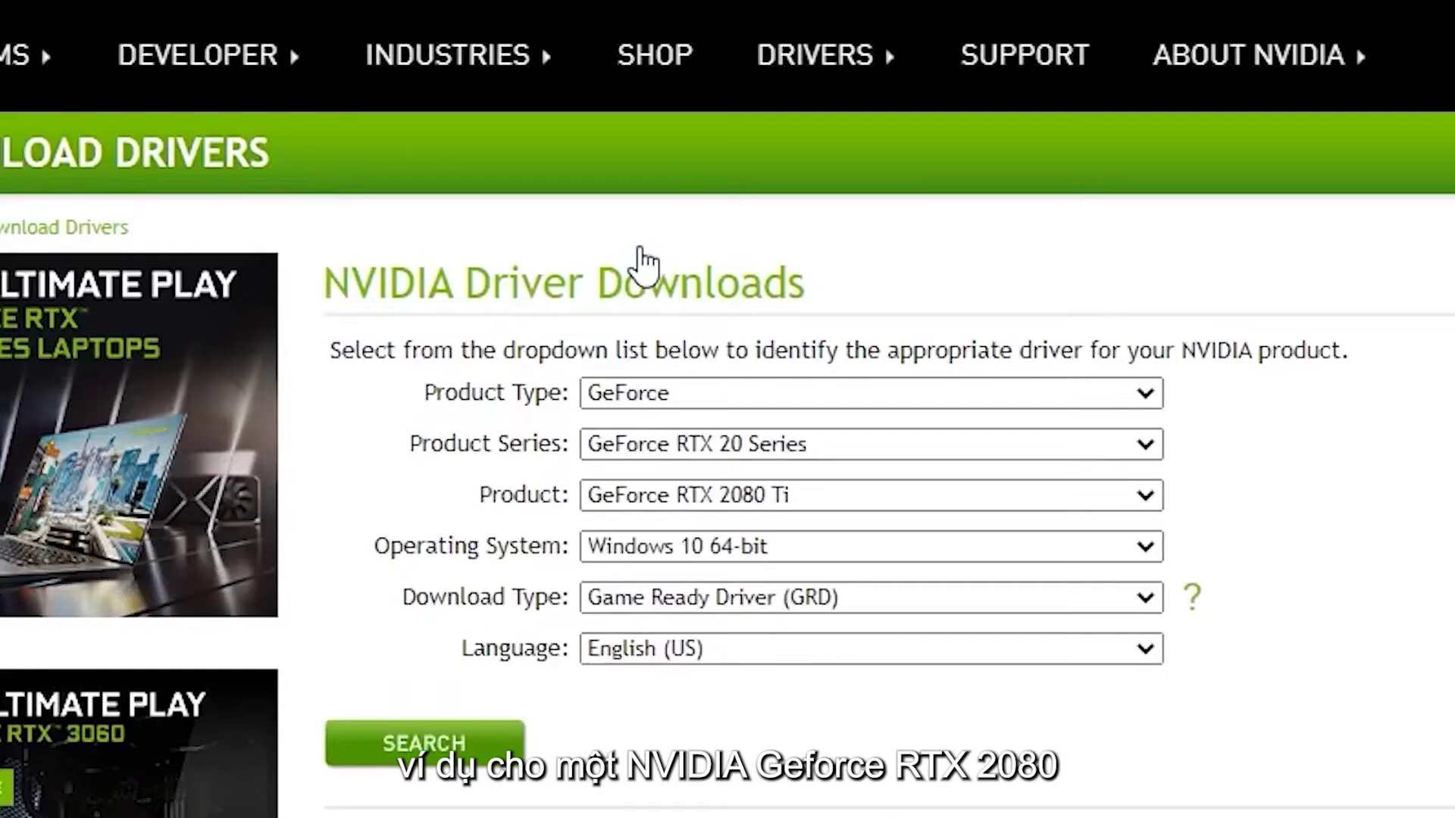
pyautogui.click(739, 402)
pyautogui.click(741, 402)
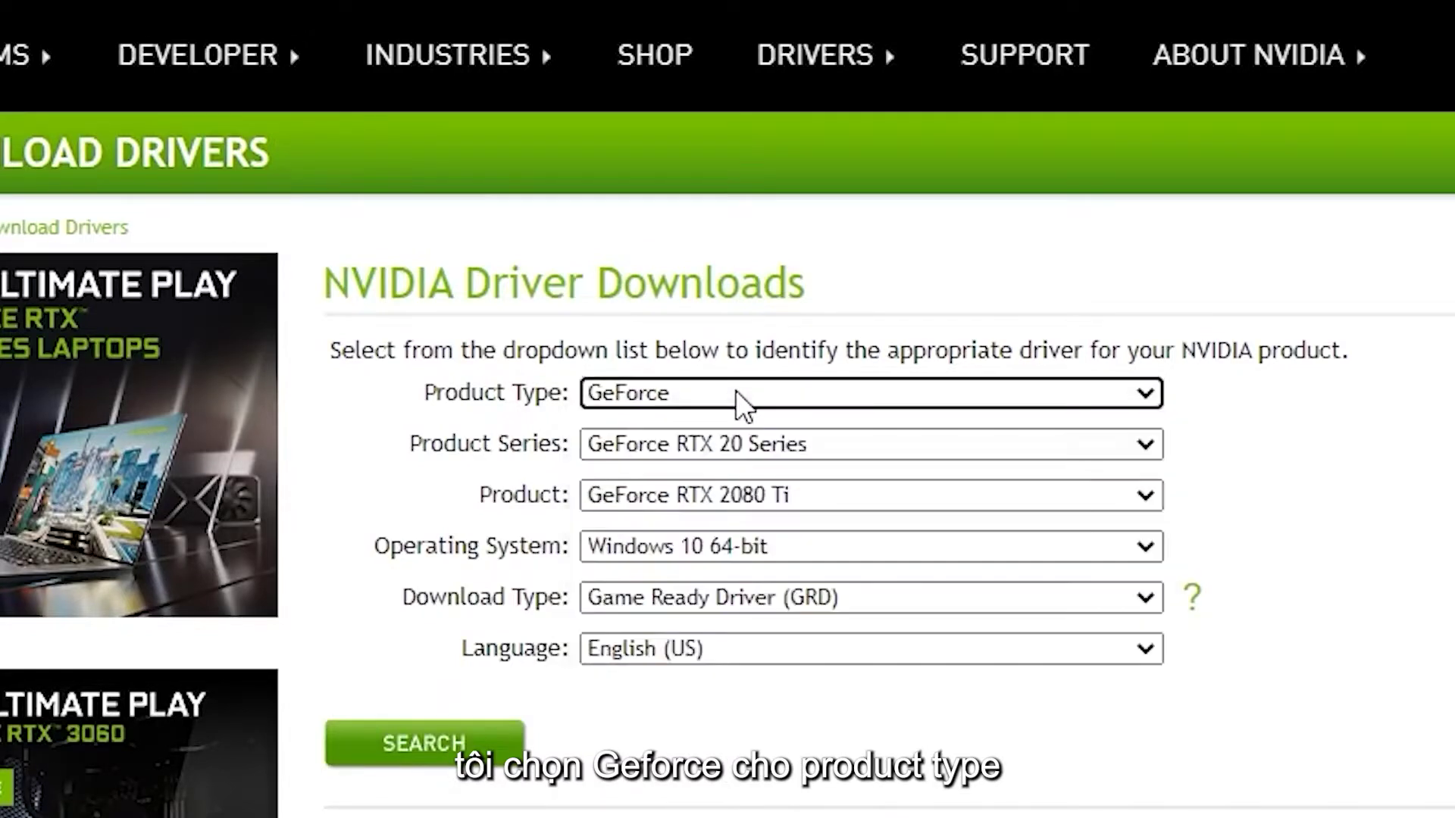
pyautogui.click(950, 446)
pyautogui.click(952, 447)
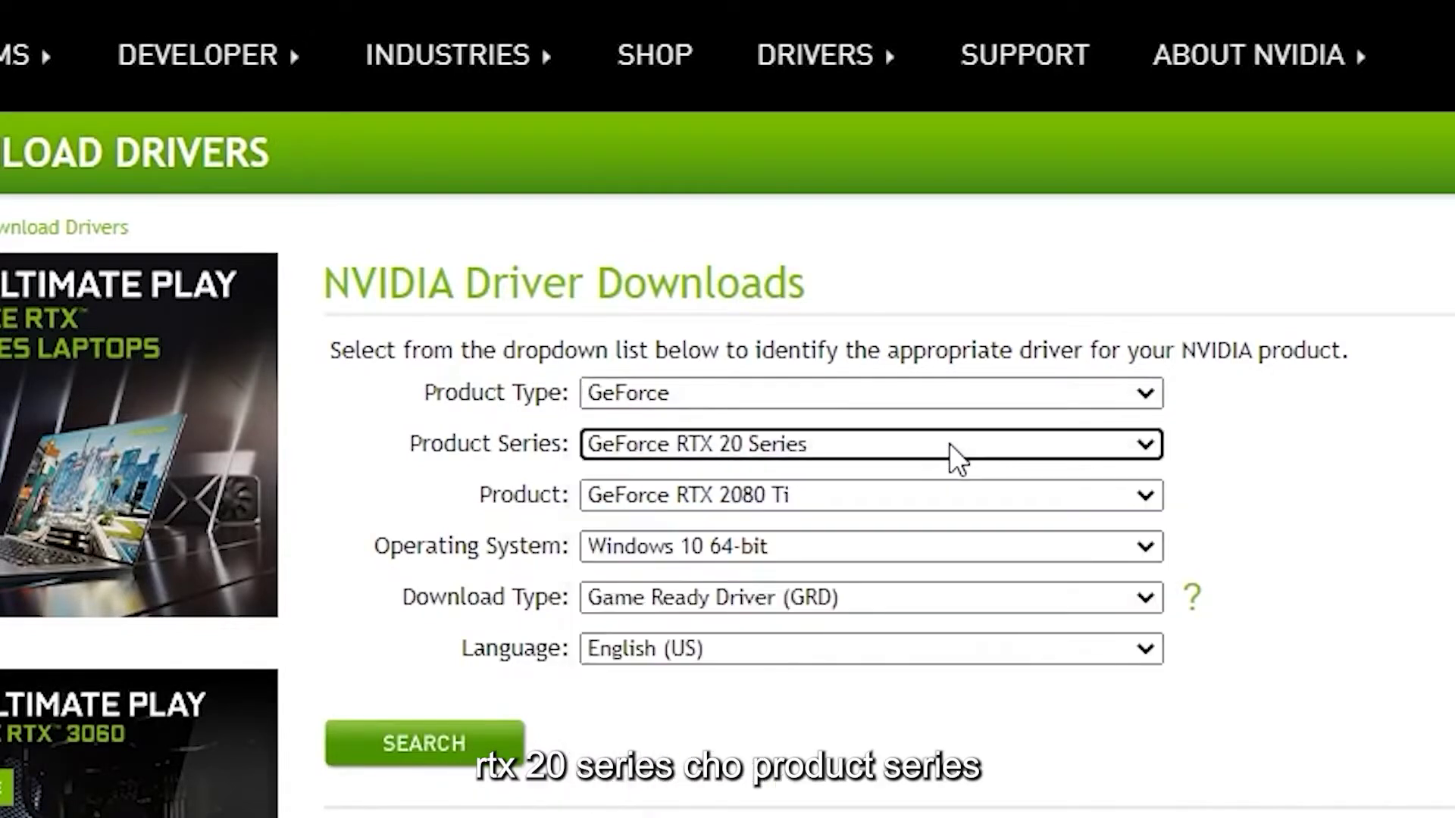
# Choose GeForce RTX 2080, search, and download Game Ready driver 461.40
pyautogui.click(956, 489)
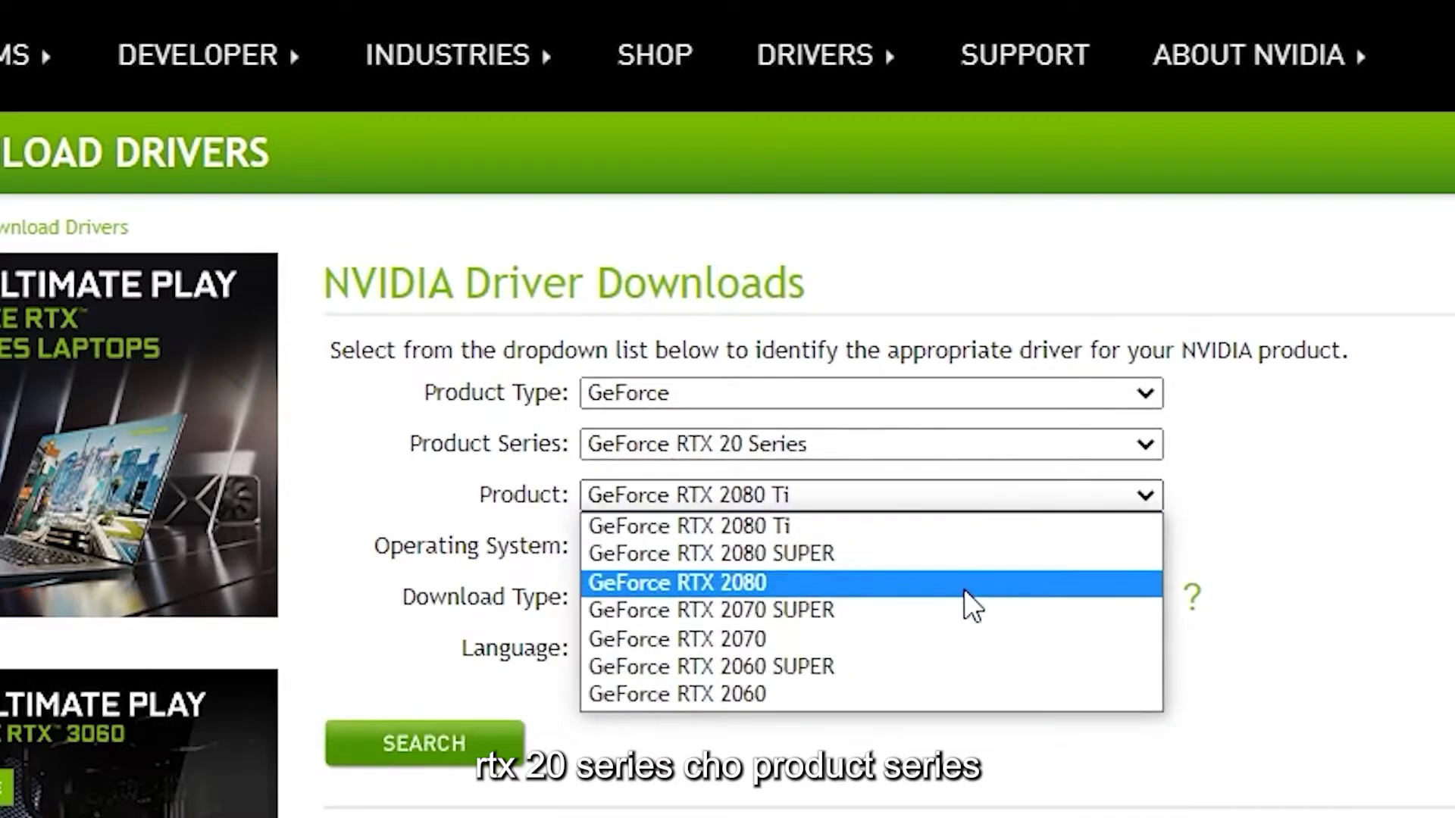
pyautogui.click(964, 590)
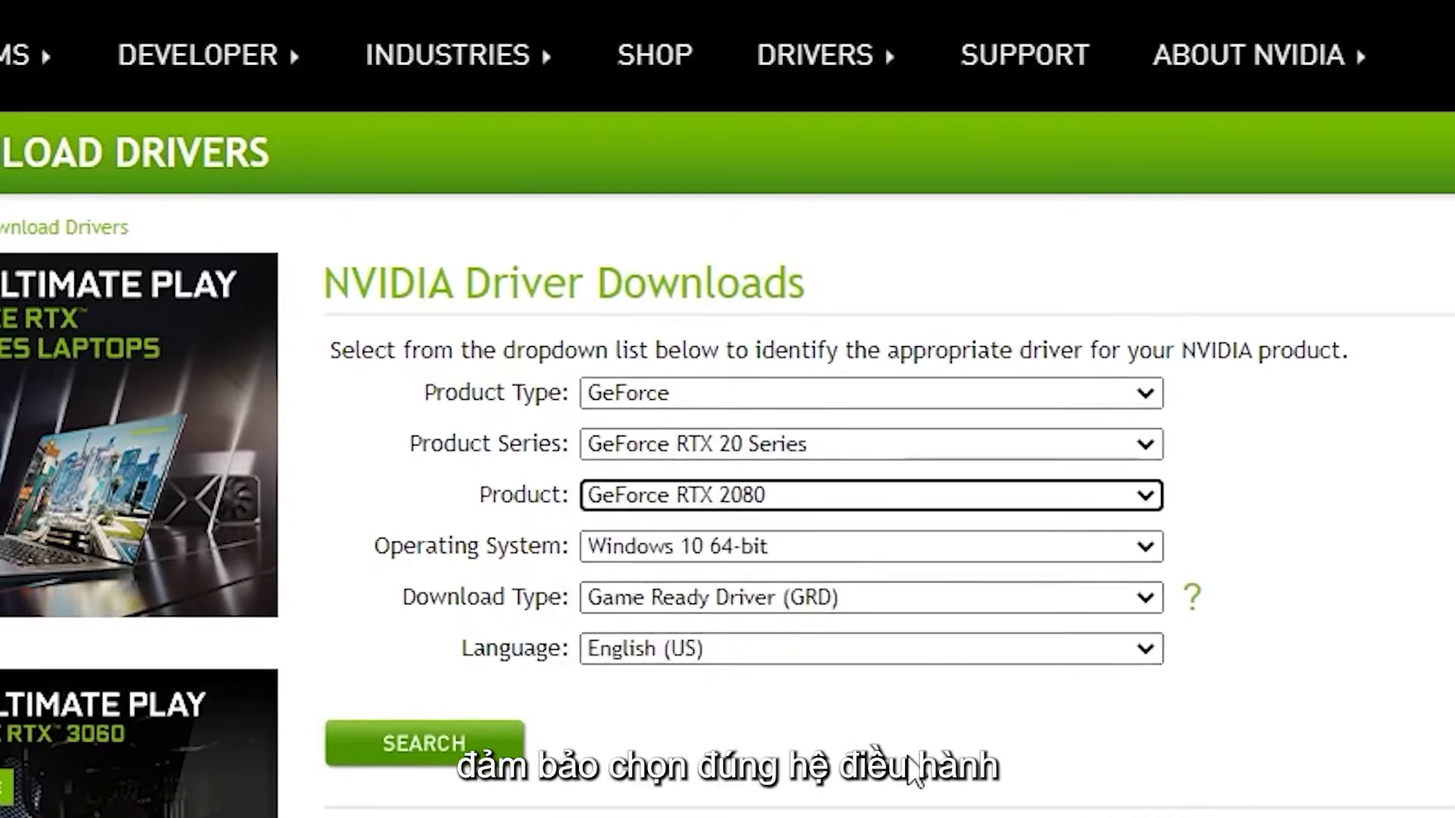
pyautogui.click(489, 761)
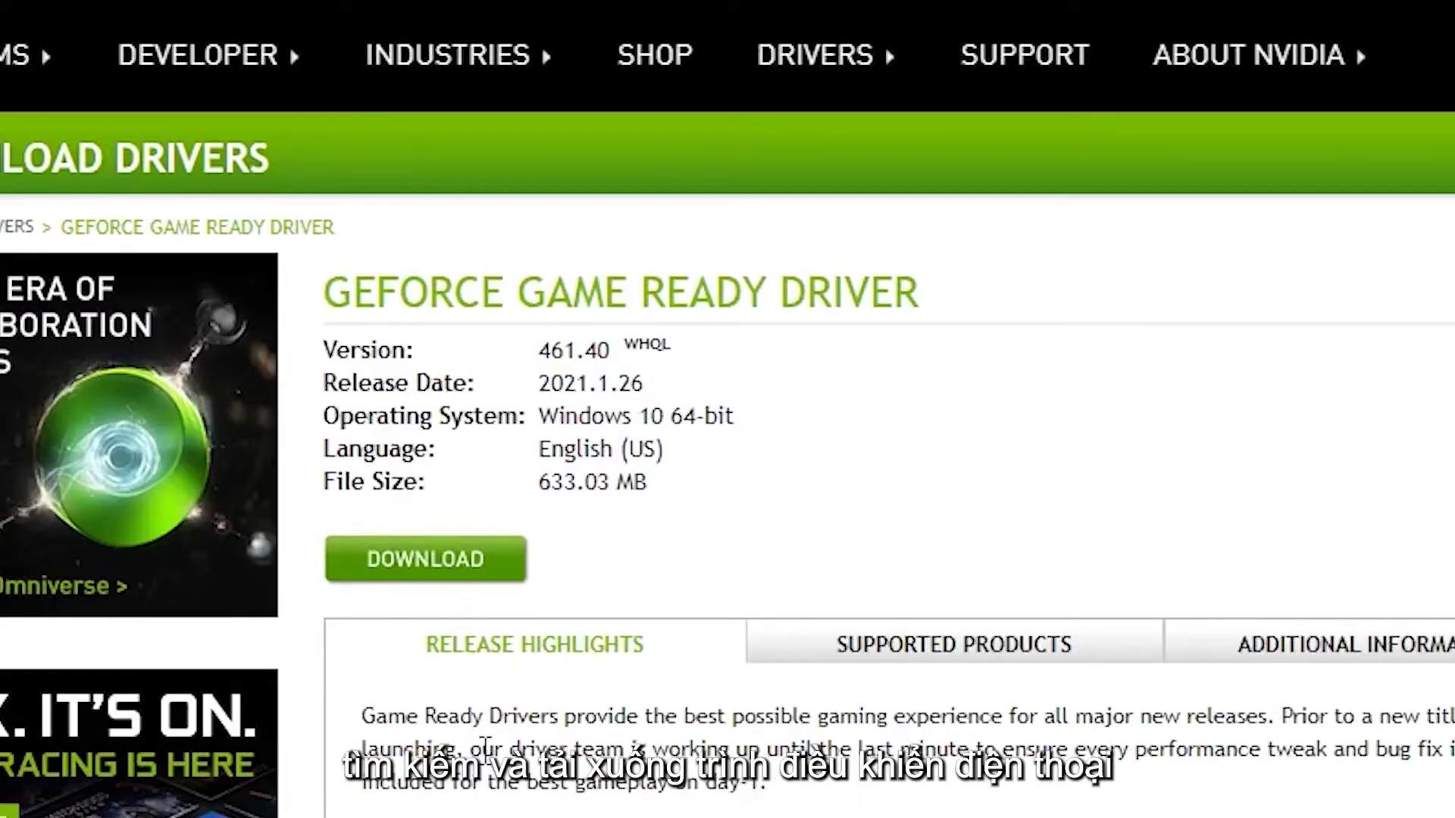
pyautogui.click(455, 570)
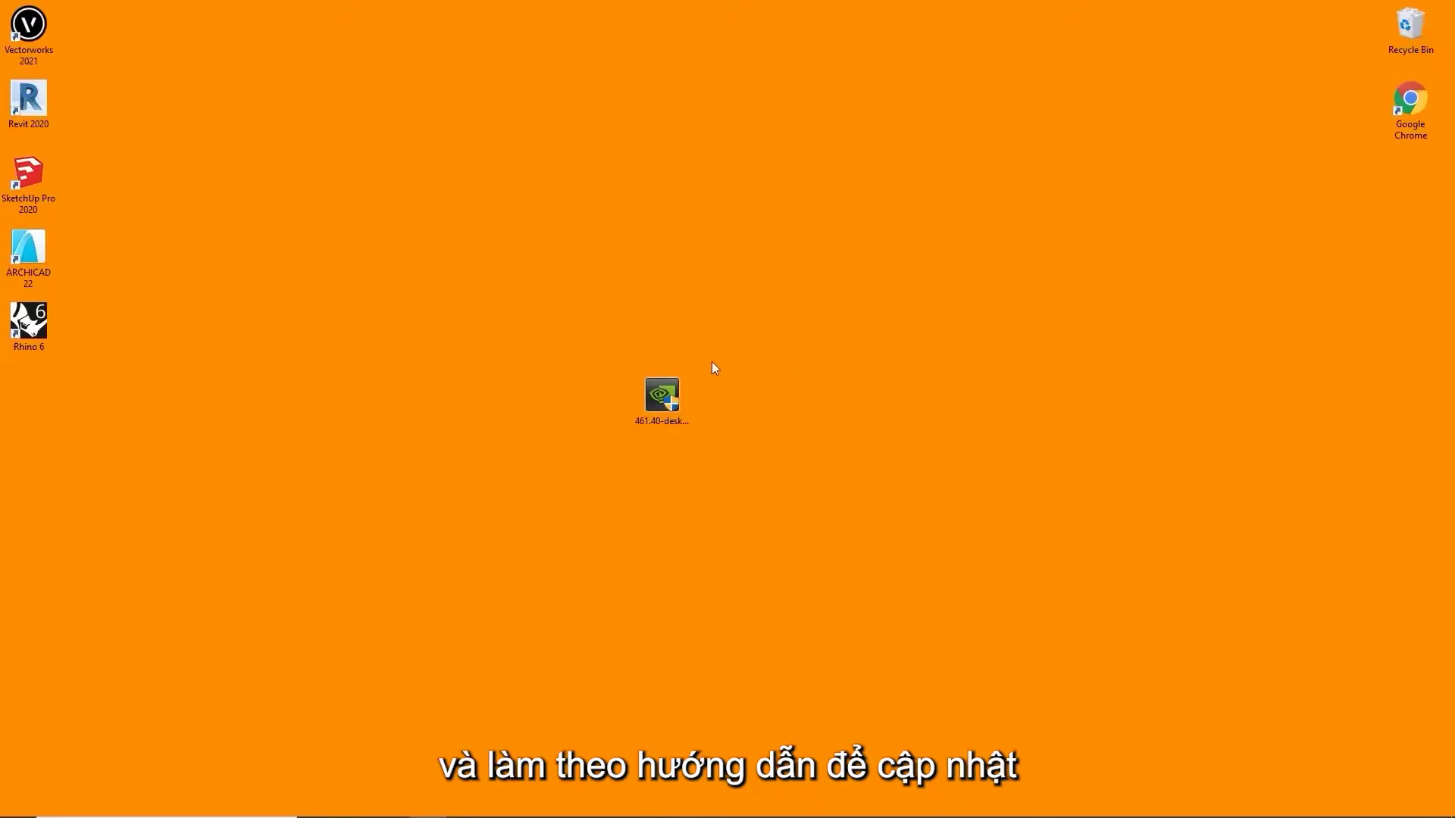
# Launch the downloaded 461.40 driver installer from the desktop
pyautogui.doubleClick(661, 398)
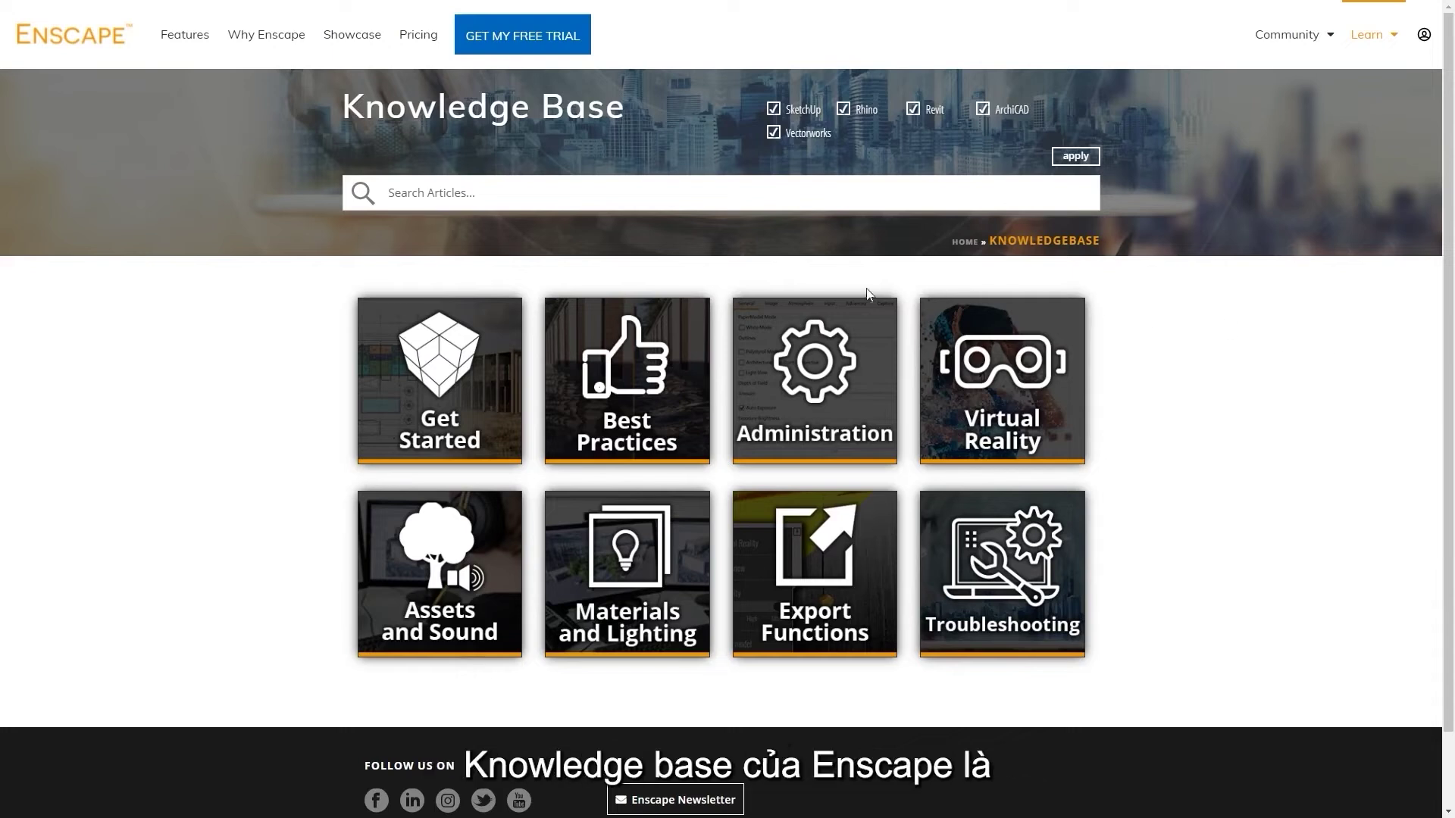
# Read the Get Started > First Steps install guide, then return to the Enscape Knowledge Base
pyautogui.click(476, 401)
pyautogui.scroll(-1, 530, 397)
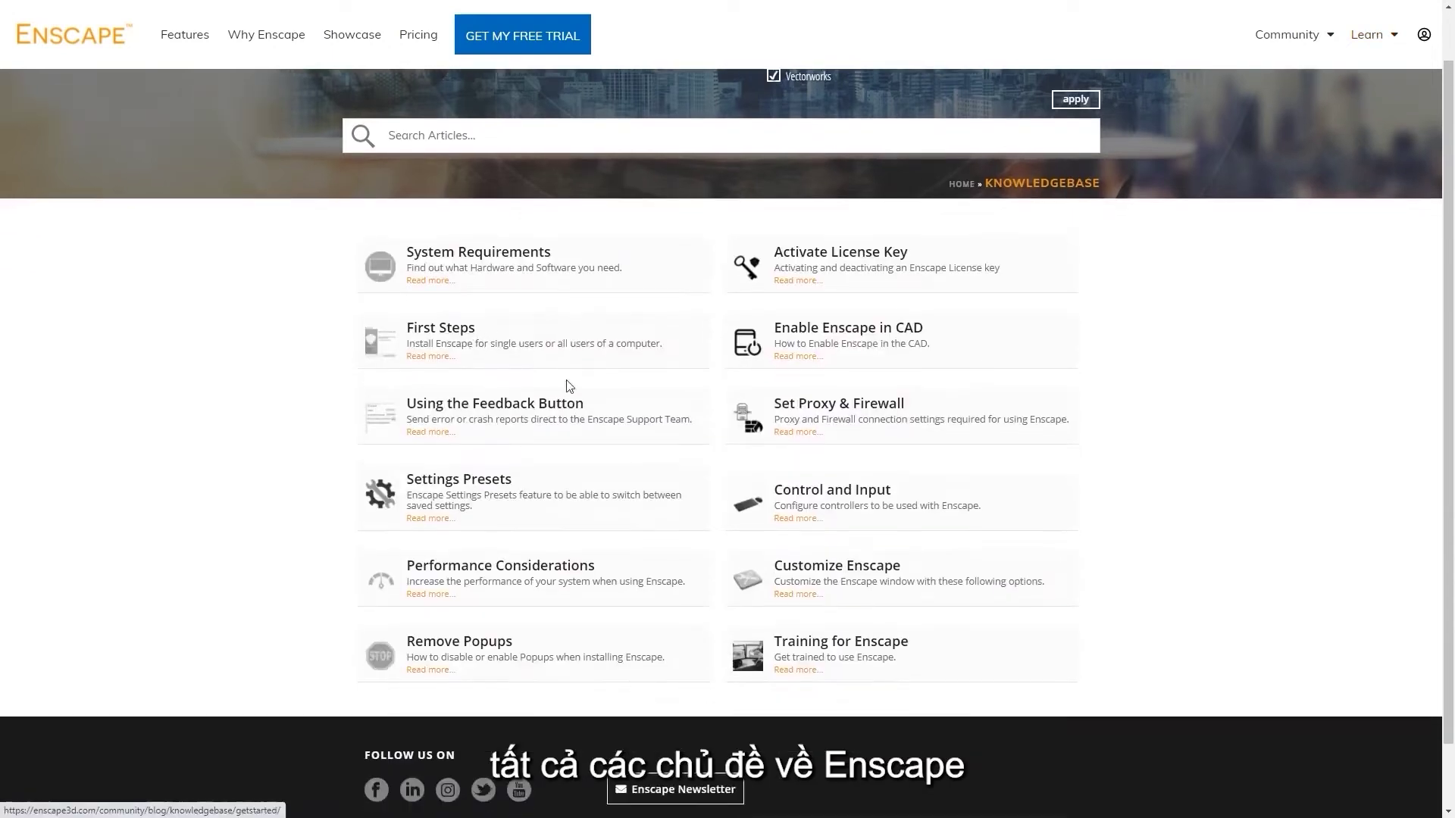
pyautogui.click(478, 296)
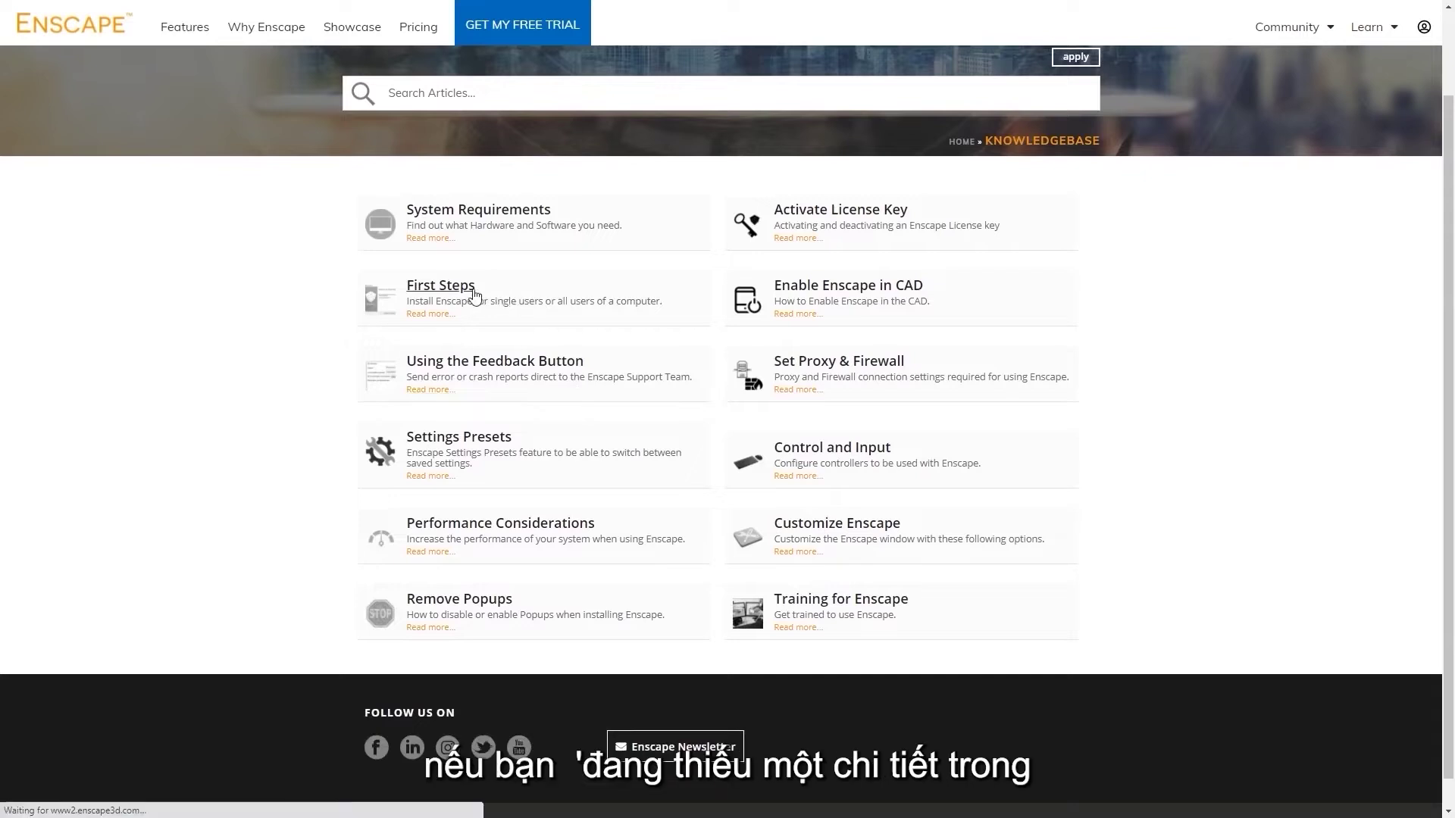
pyautogui.scroll(-5, 485, 319)
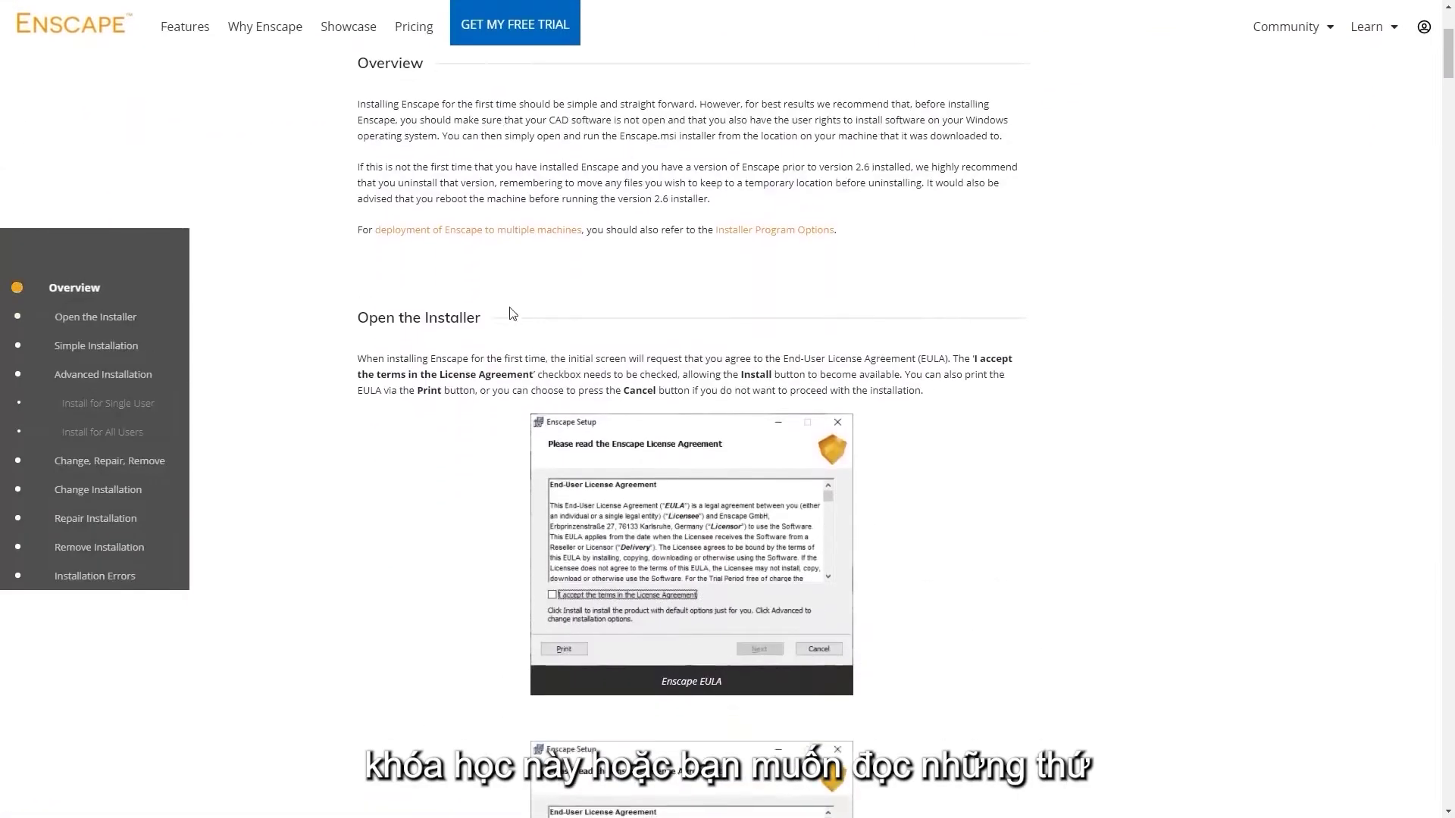
pyautogui.scroll(-12, 508, 368)
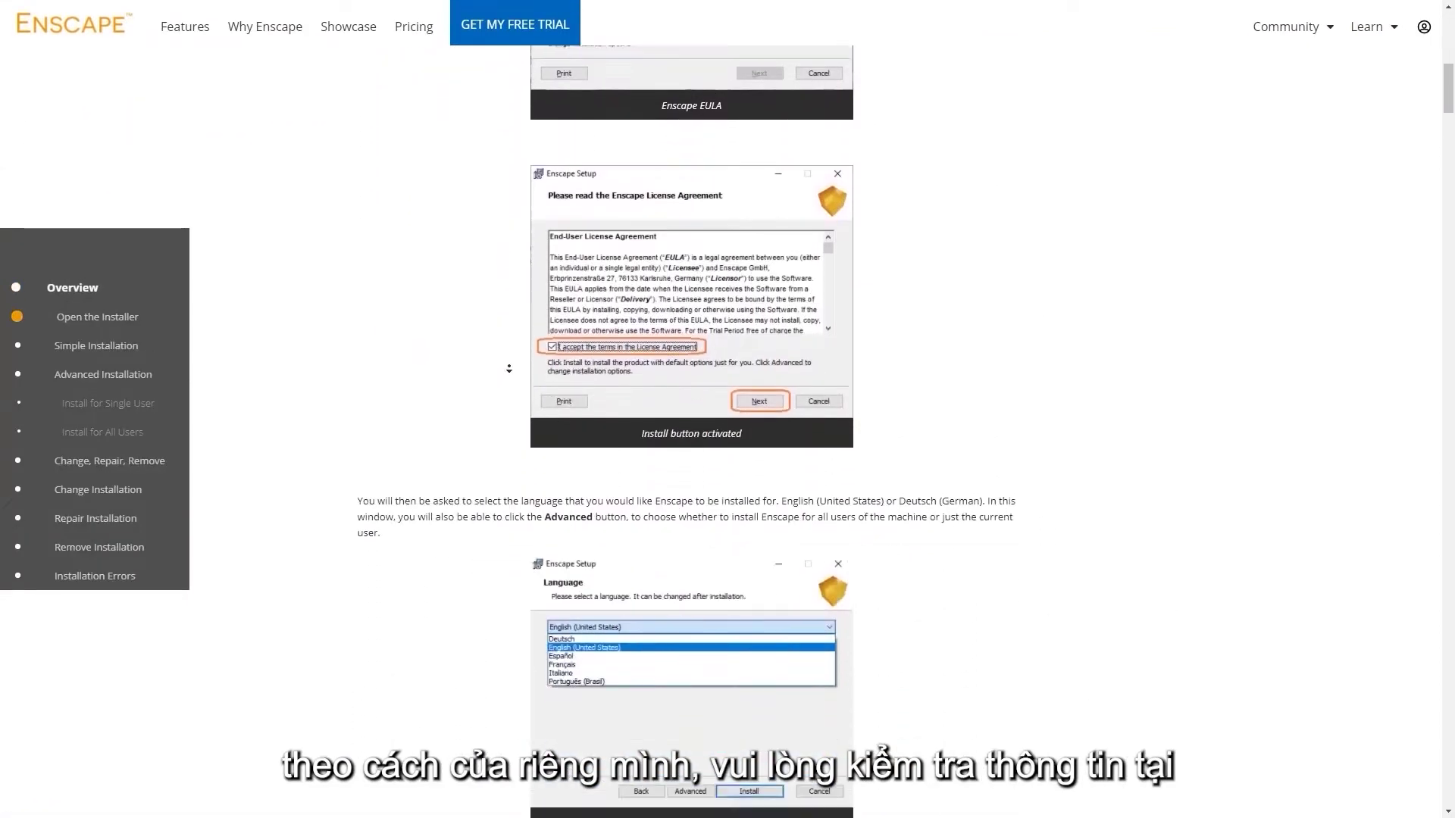
pyautogui.scroll(-3, 508, 363)
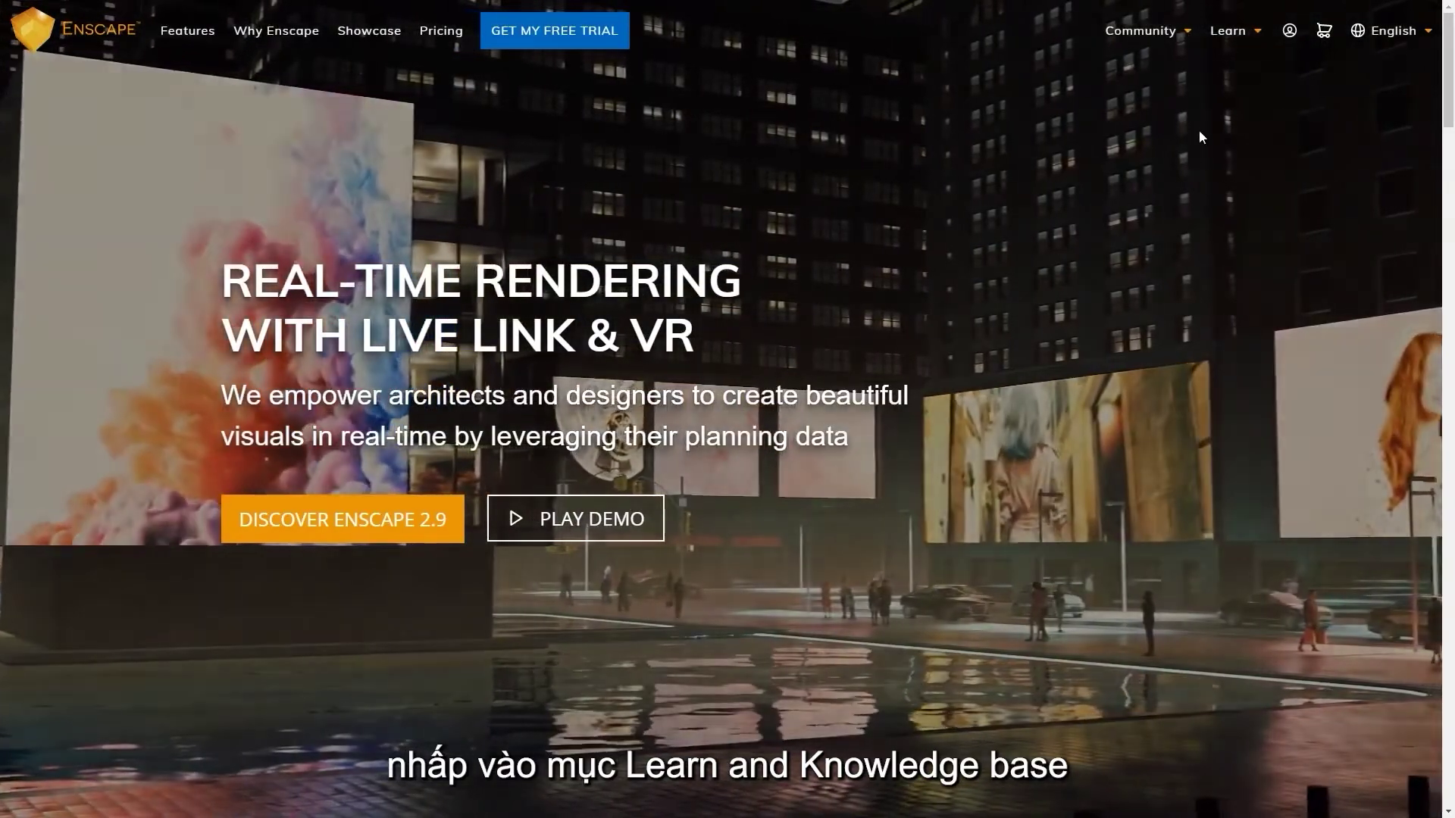
pyautogui.moveTo(1241, 33)
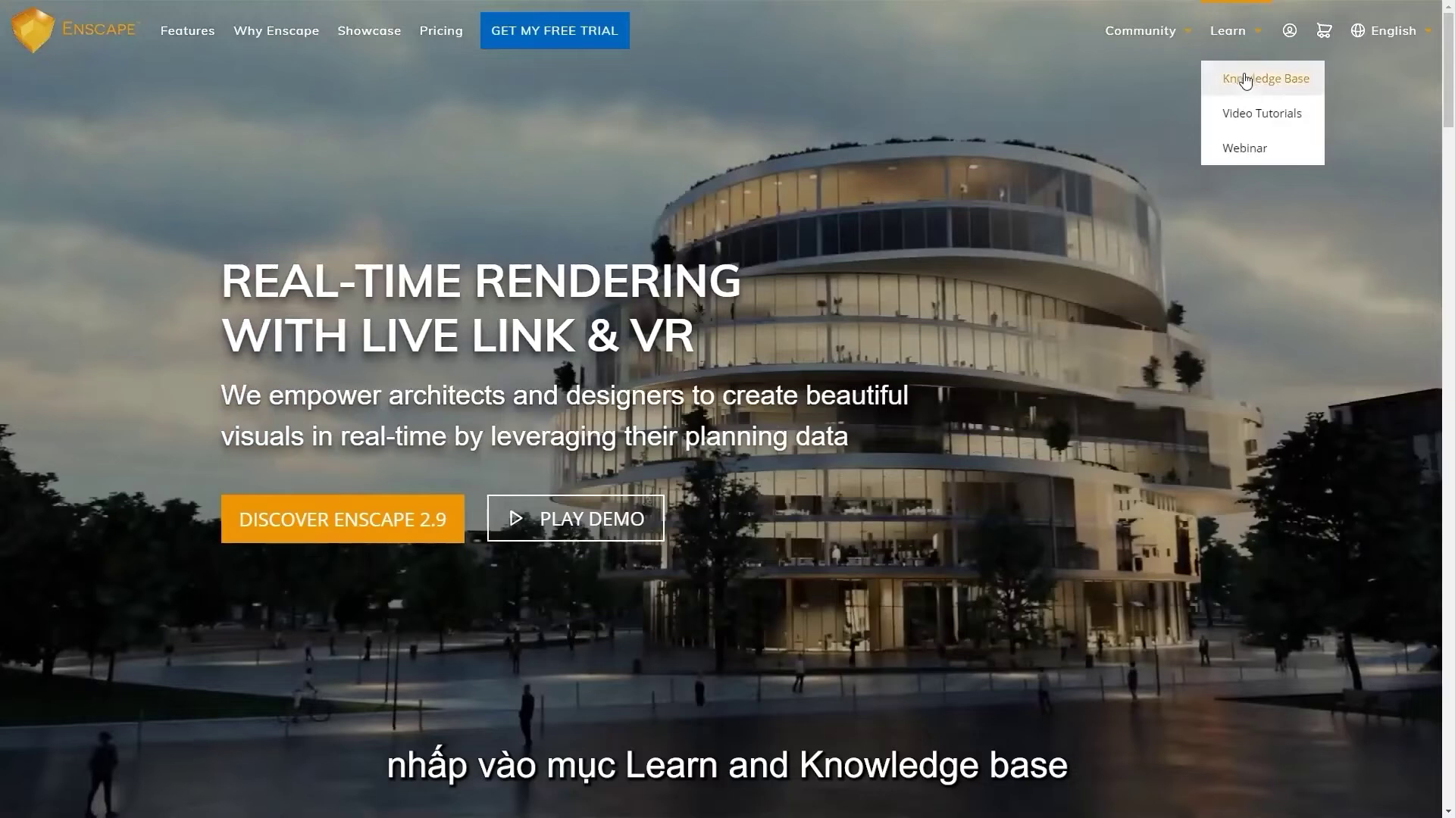
pyautogui.click(1249, 80)
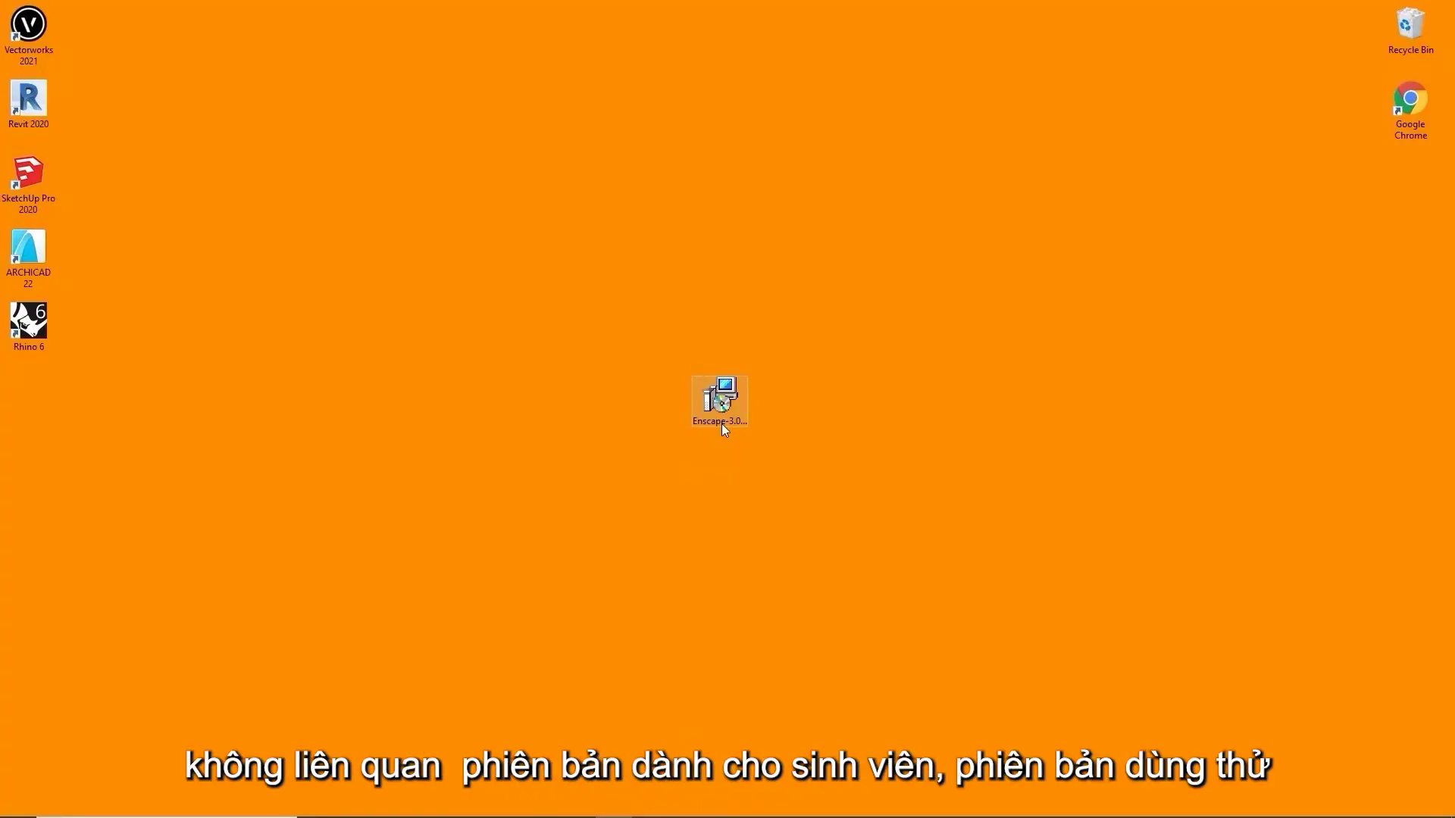
# Run the Enscape installer, accept the license, install, and finish the wizard
pyautogui.doubleClick(722, 425)
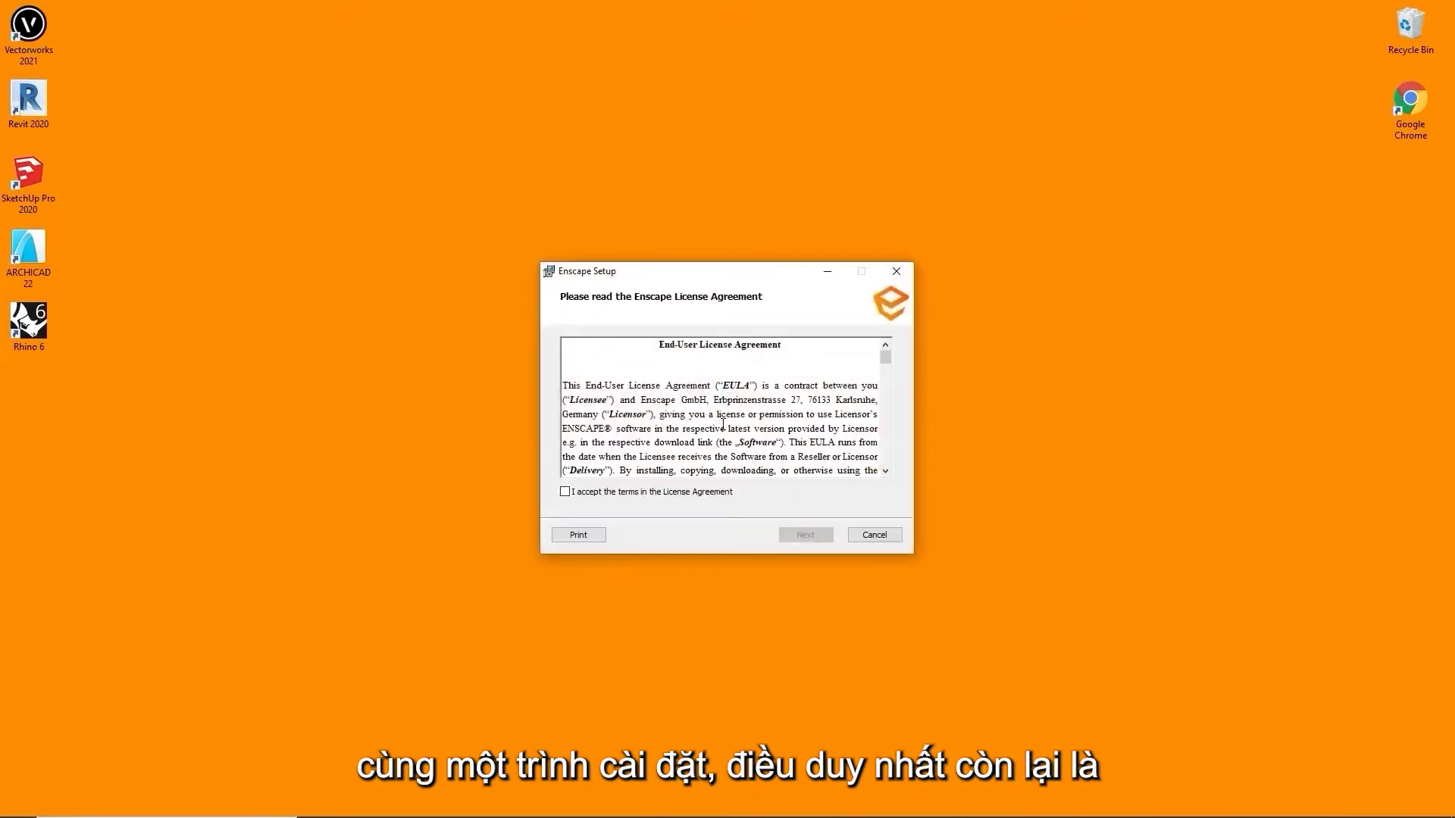
pyautogui.click(670, 492)
pyautogui.click(805, 535)
pyautogui.click(792, 535)
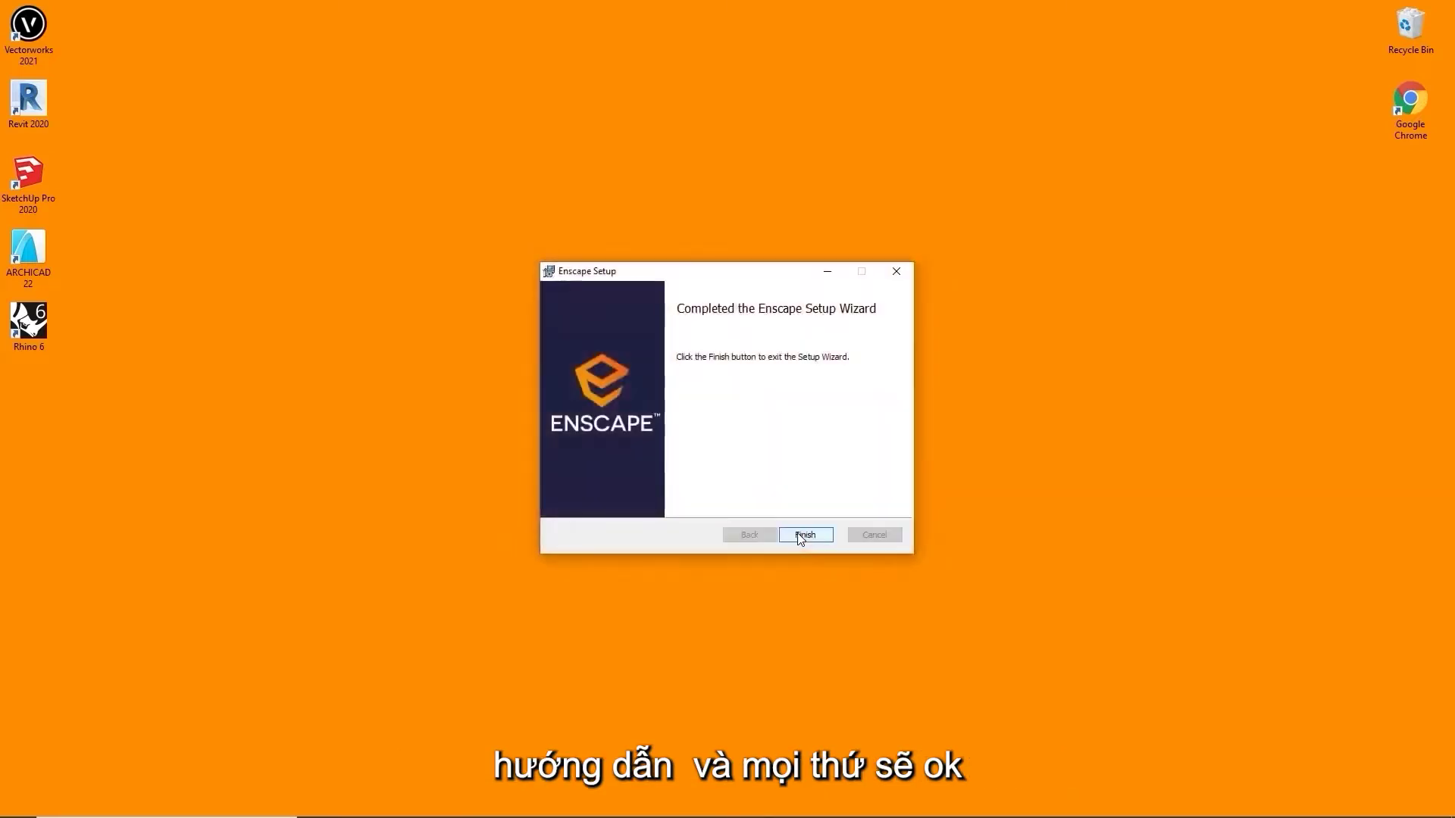
pyautogui.click(804, 535)
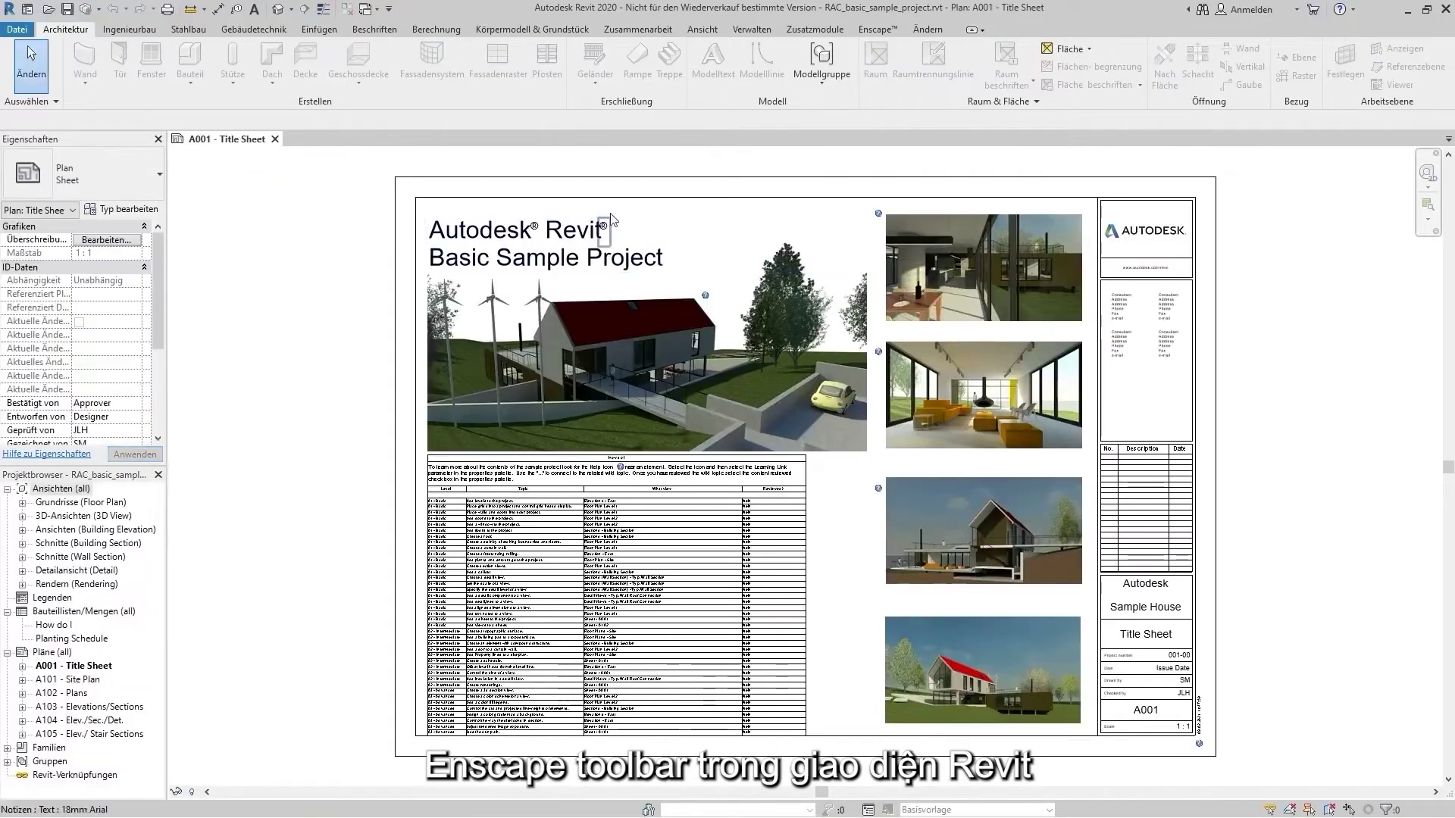
# Show the Enscape ribbon tools in Revit and open the default 3D view
pyautogui.click(893, 35)
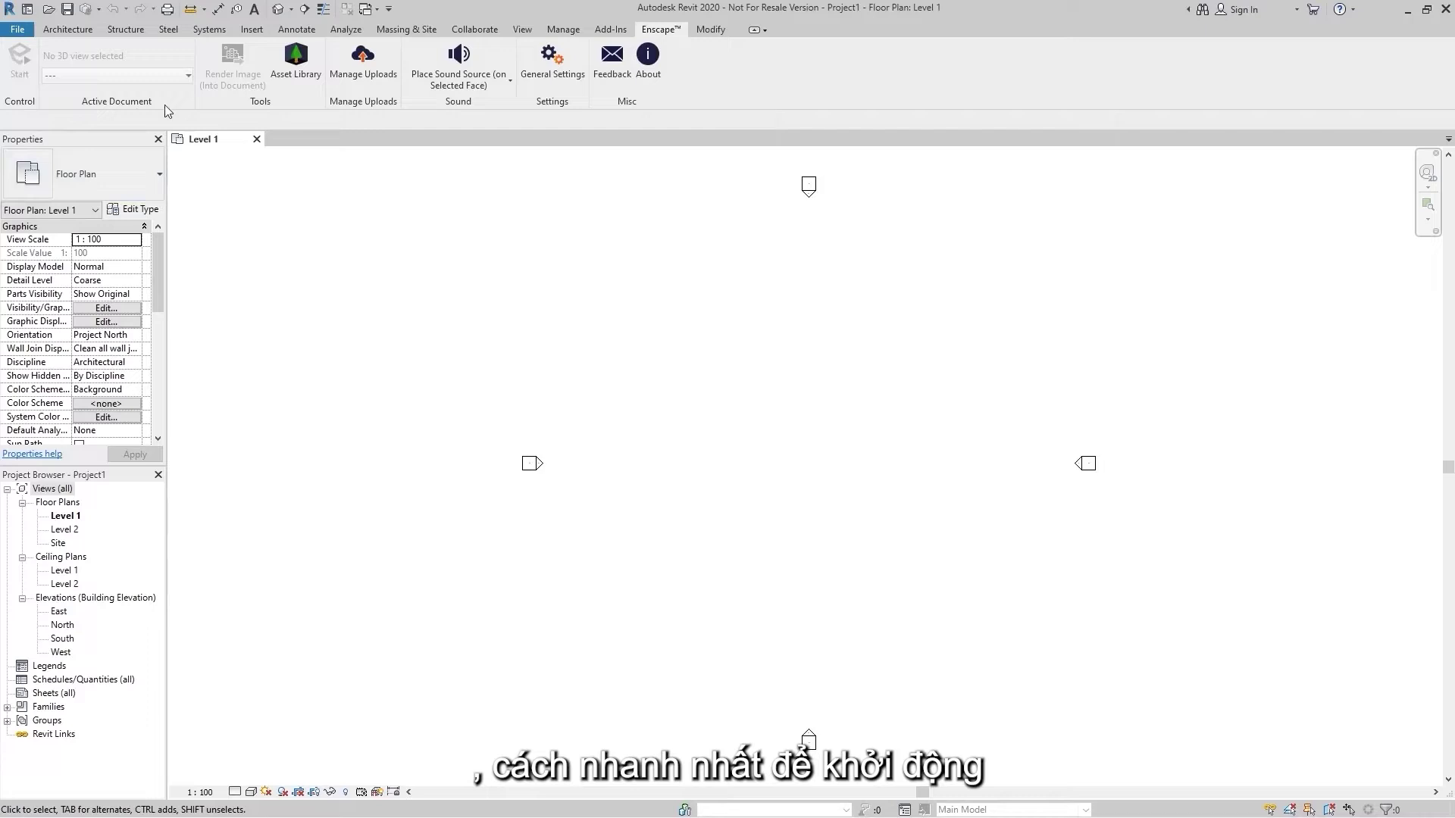
pyautogui.click(278, 10)
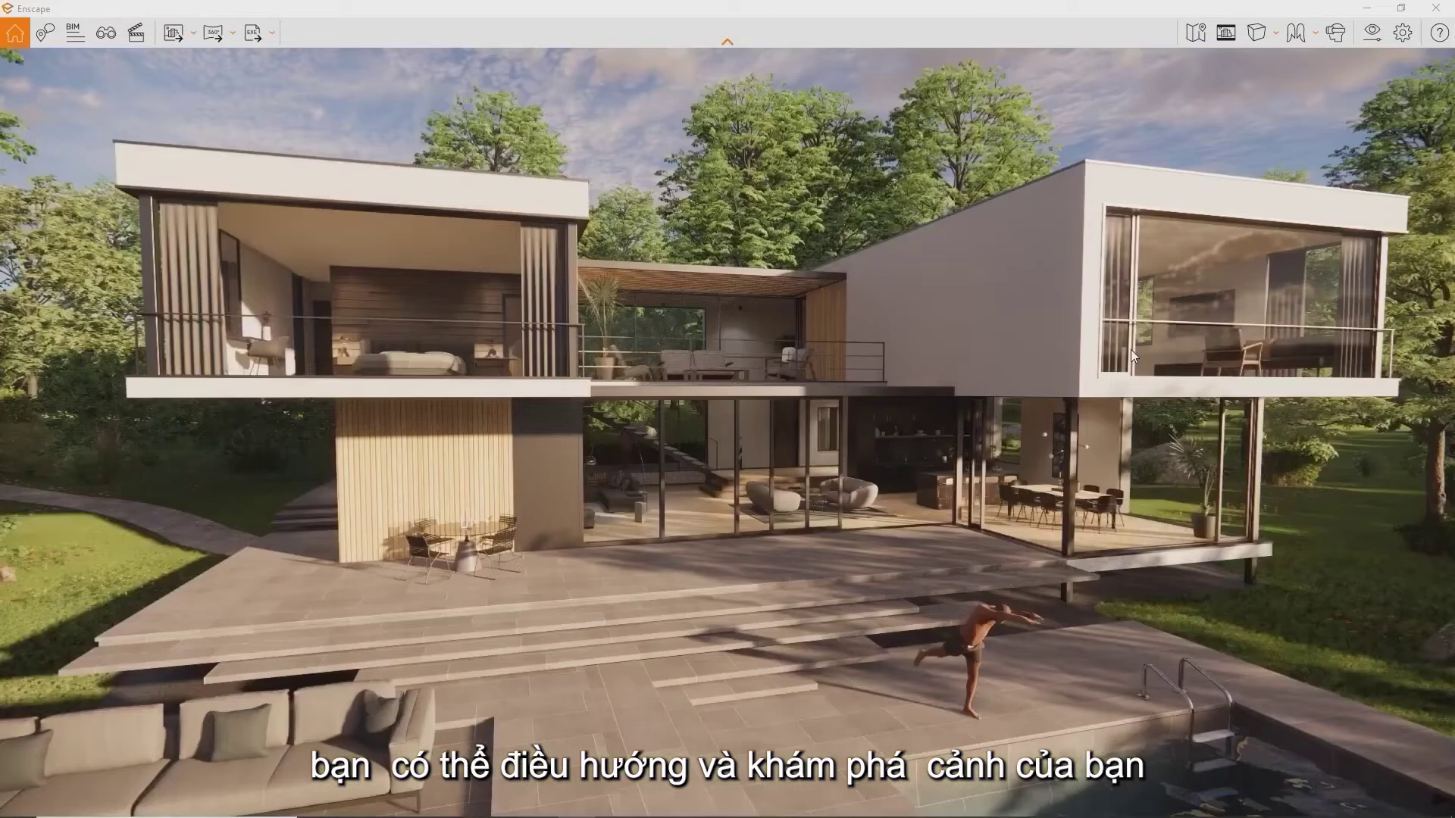
# Open Enscape's View Management panel with the F shortcut
pyautogui.press('f')
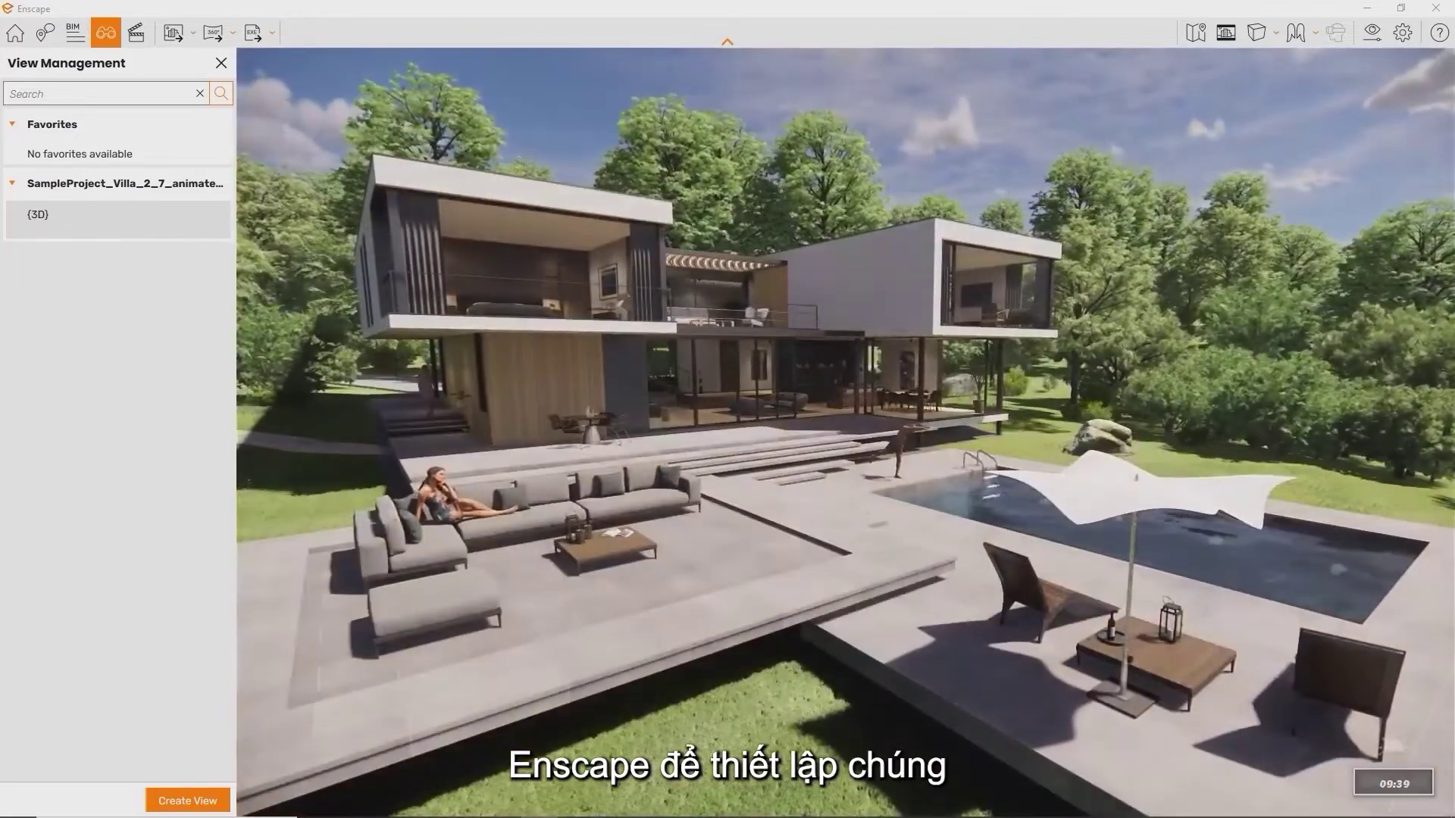
# Shift the time of day, save the camera as Enscape 3D view 1, then jump to views 2 and 3
pyautogui.hotkey('shift', 'u')
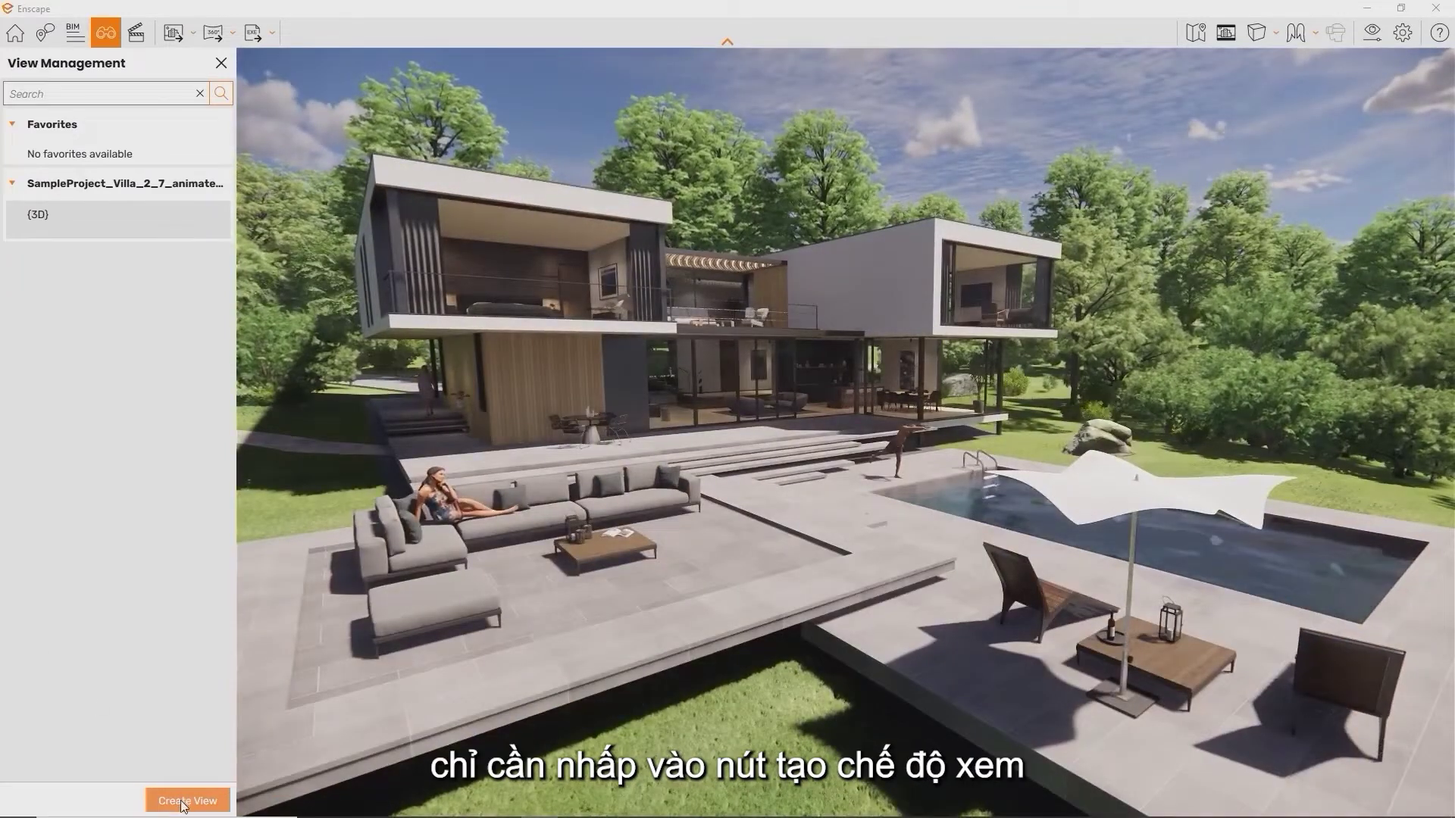
pyautogui.click(187, 801)
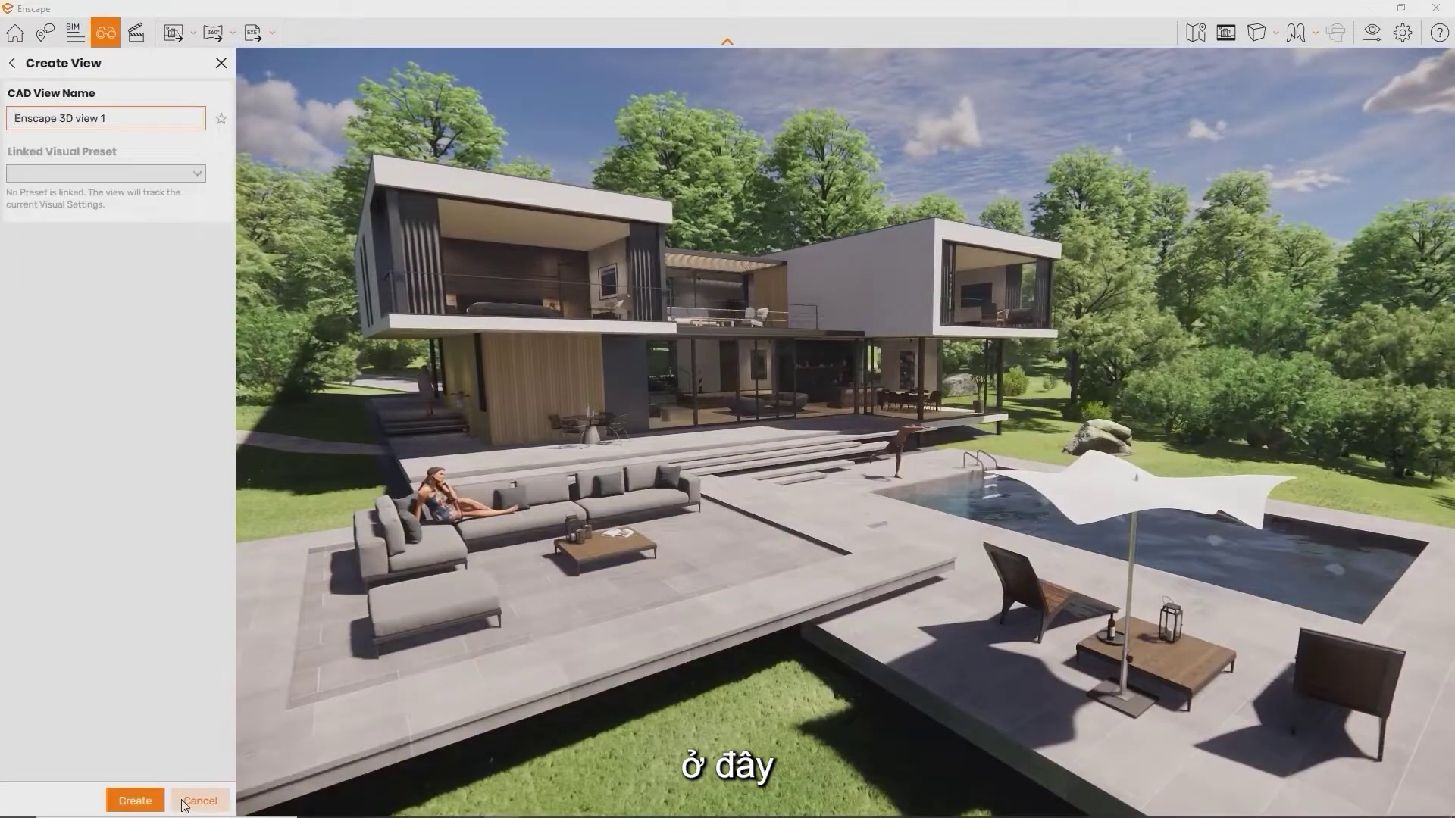
pyautogui.click(135, 801)
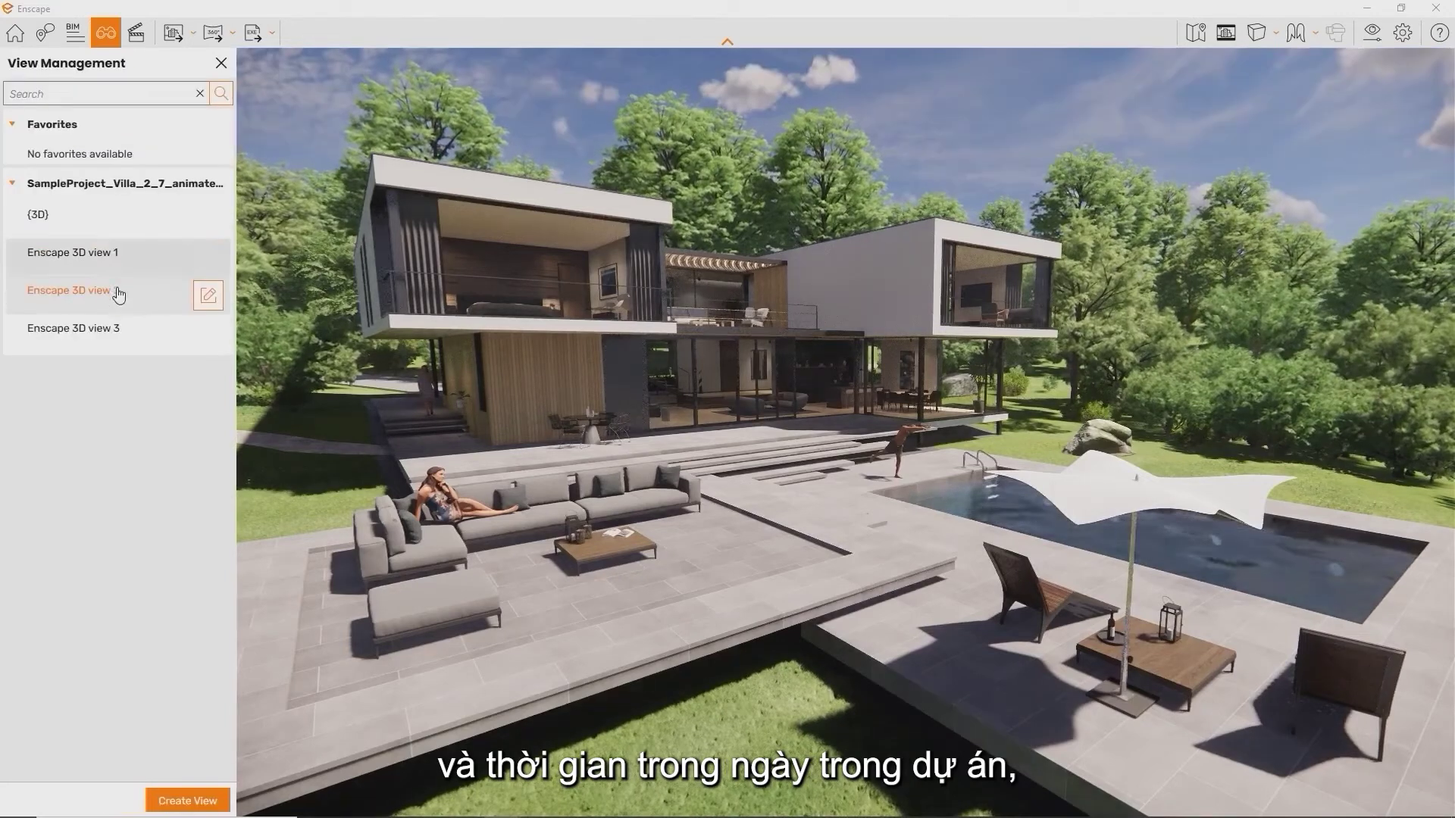
pyautogui.click(119, 294)
pyautogui.click(103, 339)
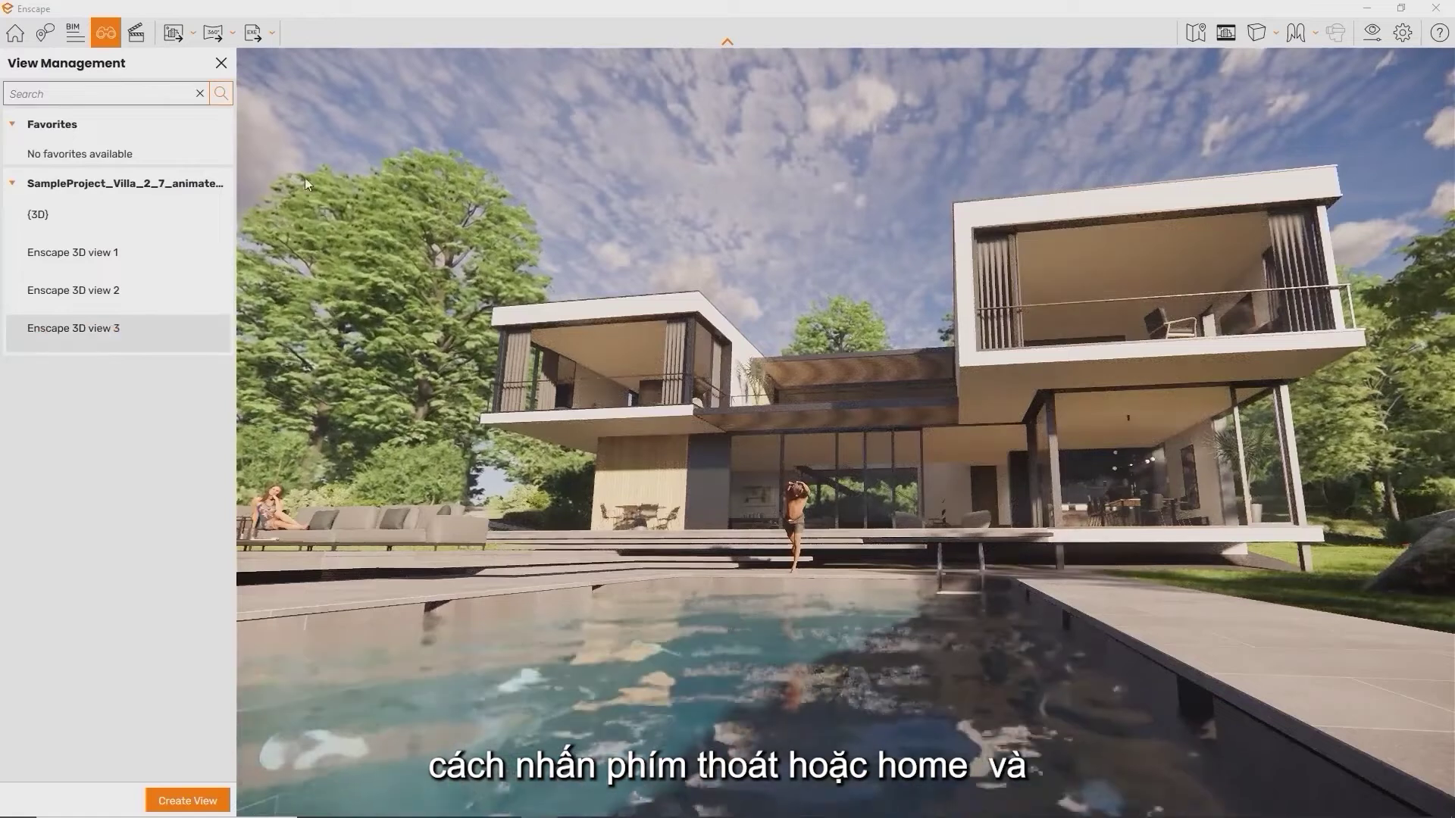
# Close the saved views list, bring up the Help controls sidebar, and test the W/A/S/D movement keys
pyautogui.click(10, 35)
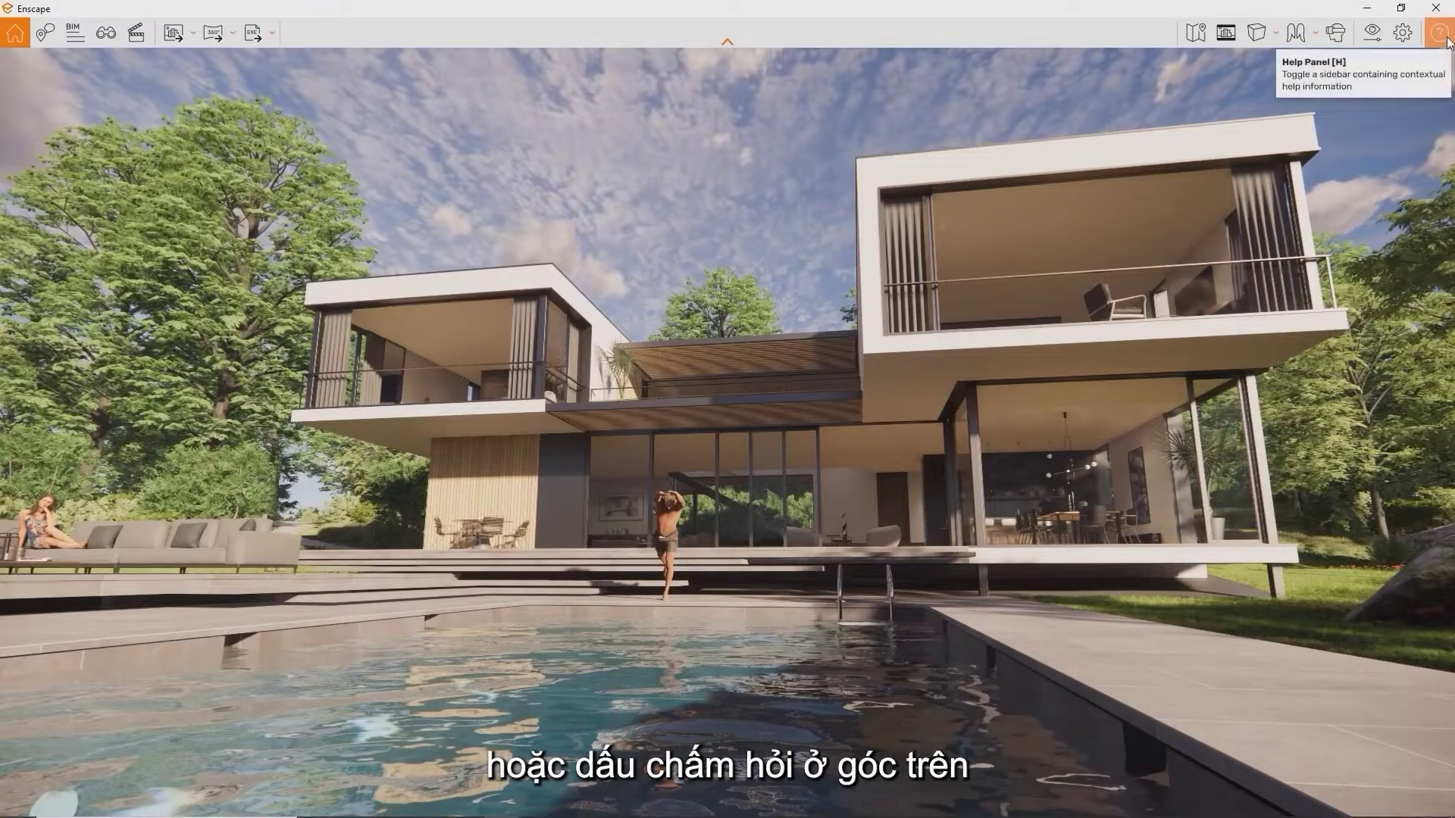
pyautogui.click(1439, 38)
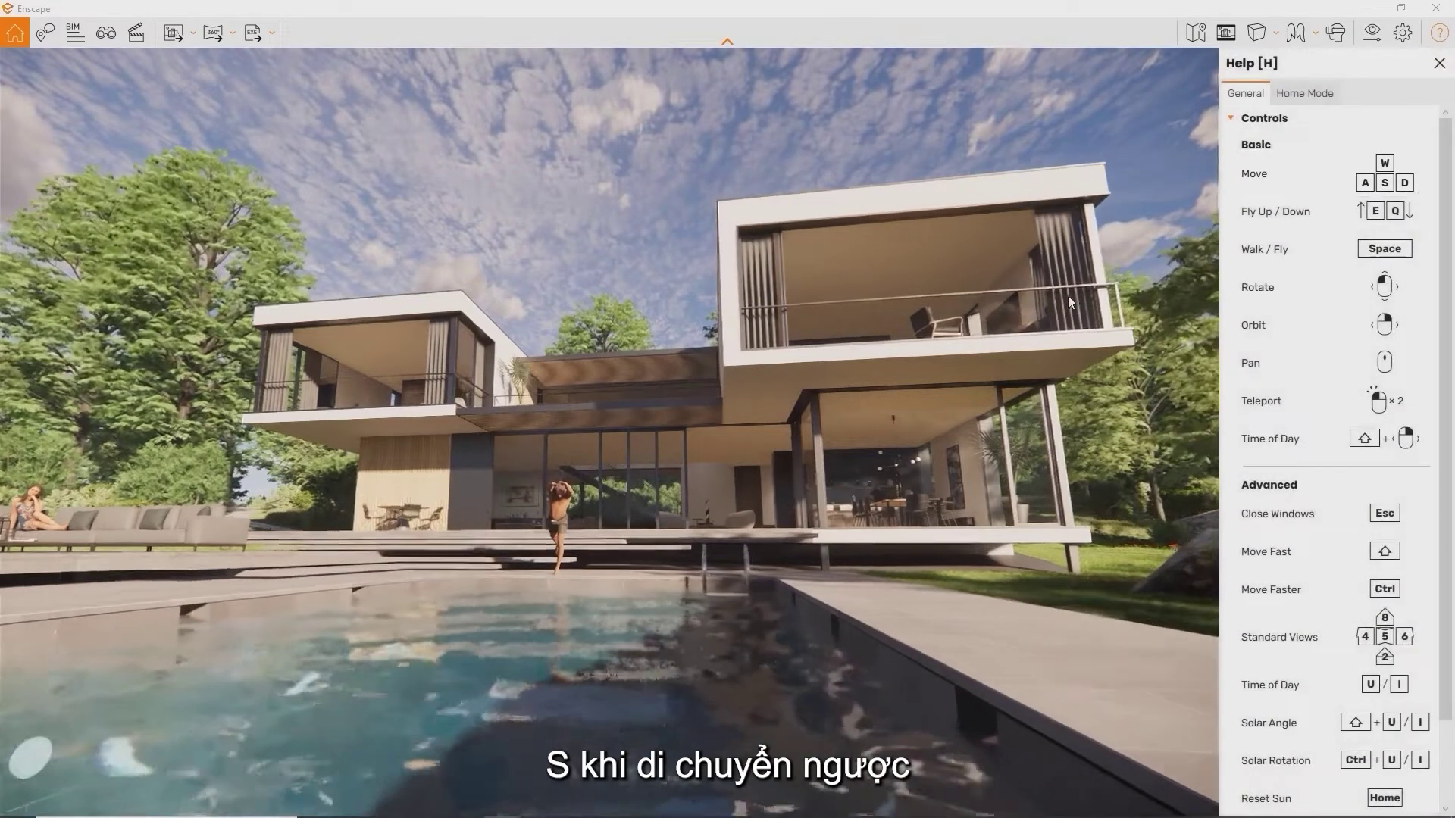
pyautogui.press('w')
pyautogui.press('s')
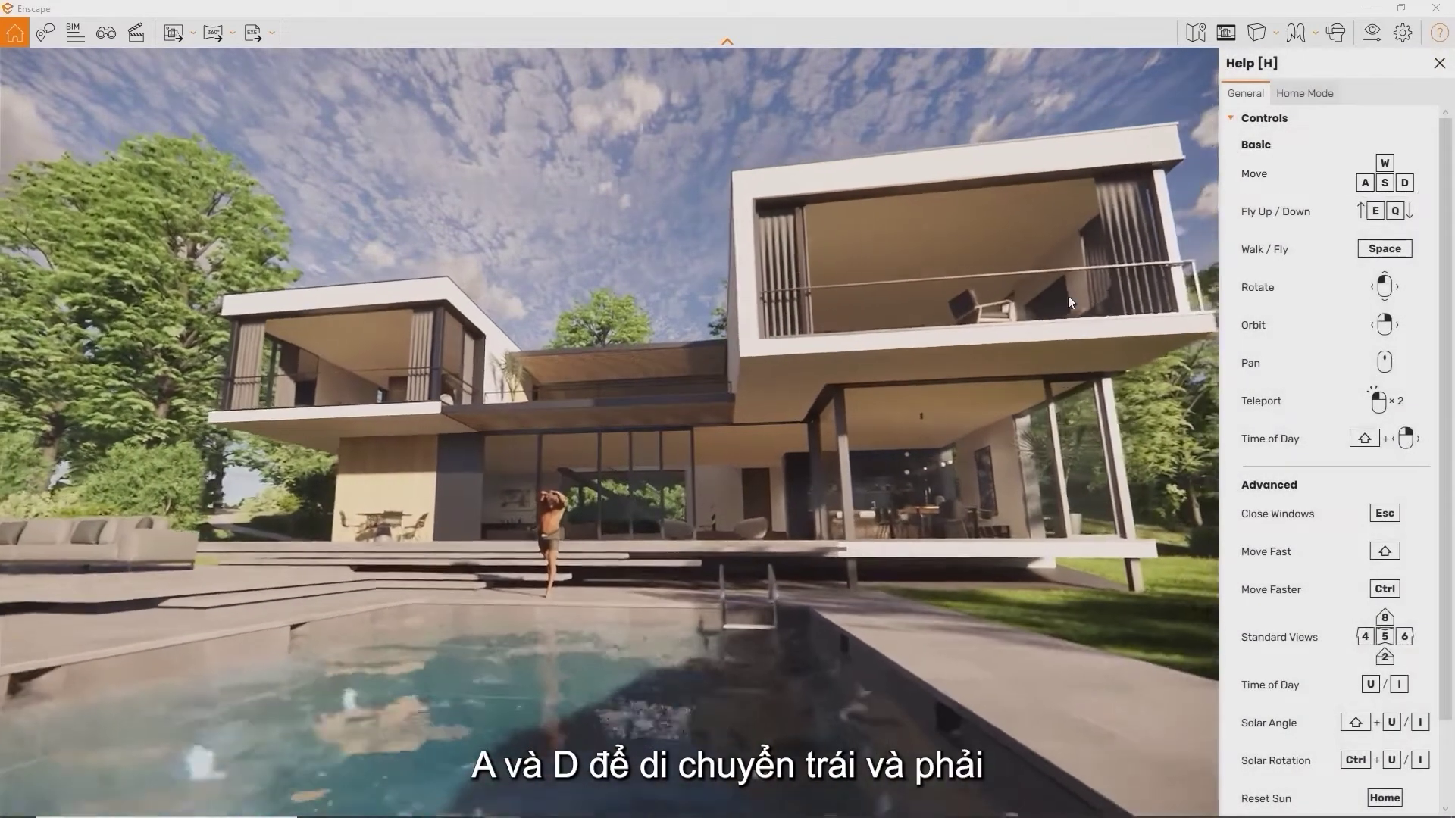
pyautogui.press('a')
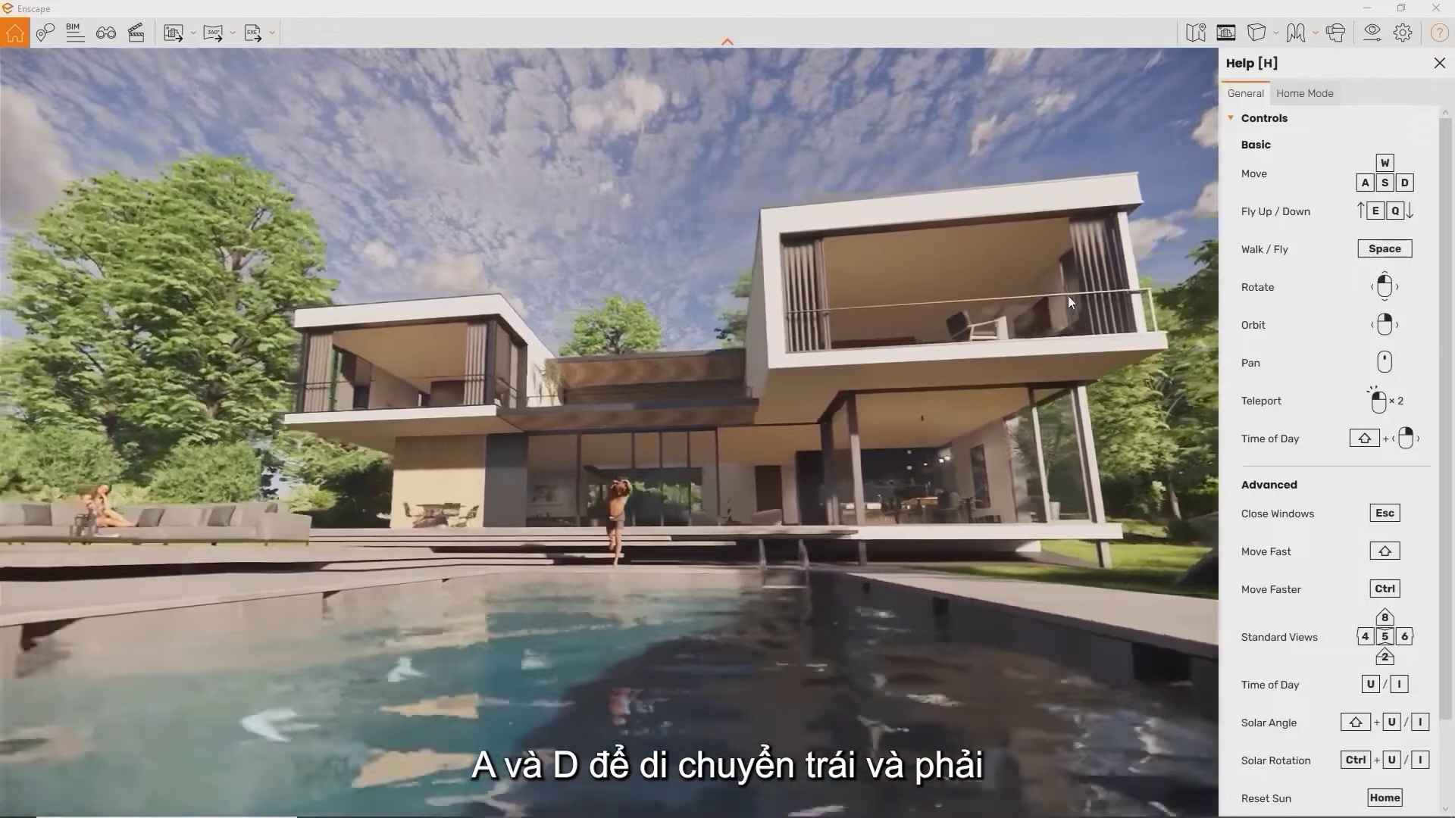
pyautogui.press('d')
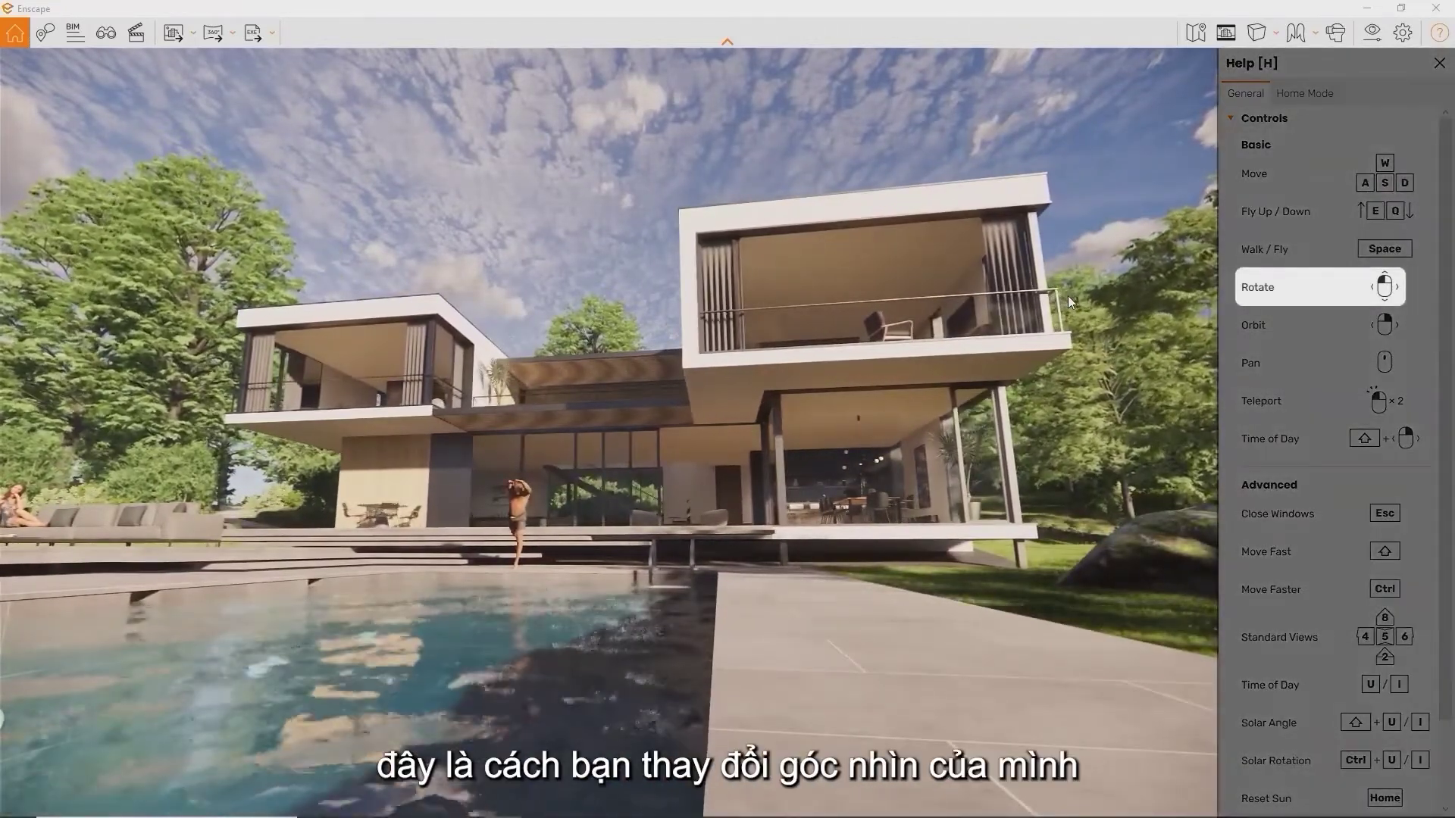
# Turn toward the villa and walk inside past the stairs to the kitchen and dining area
pyautogui.moveTo(1067, 295); pyautogui.dragTo(698, 321)
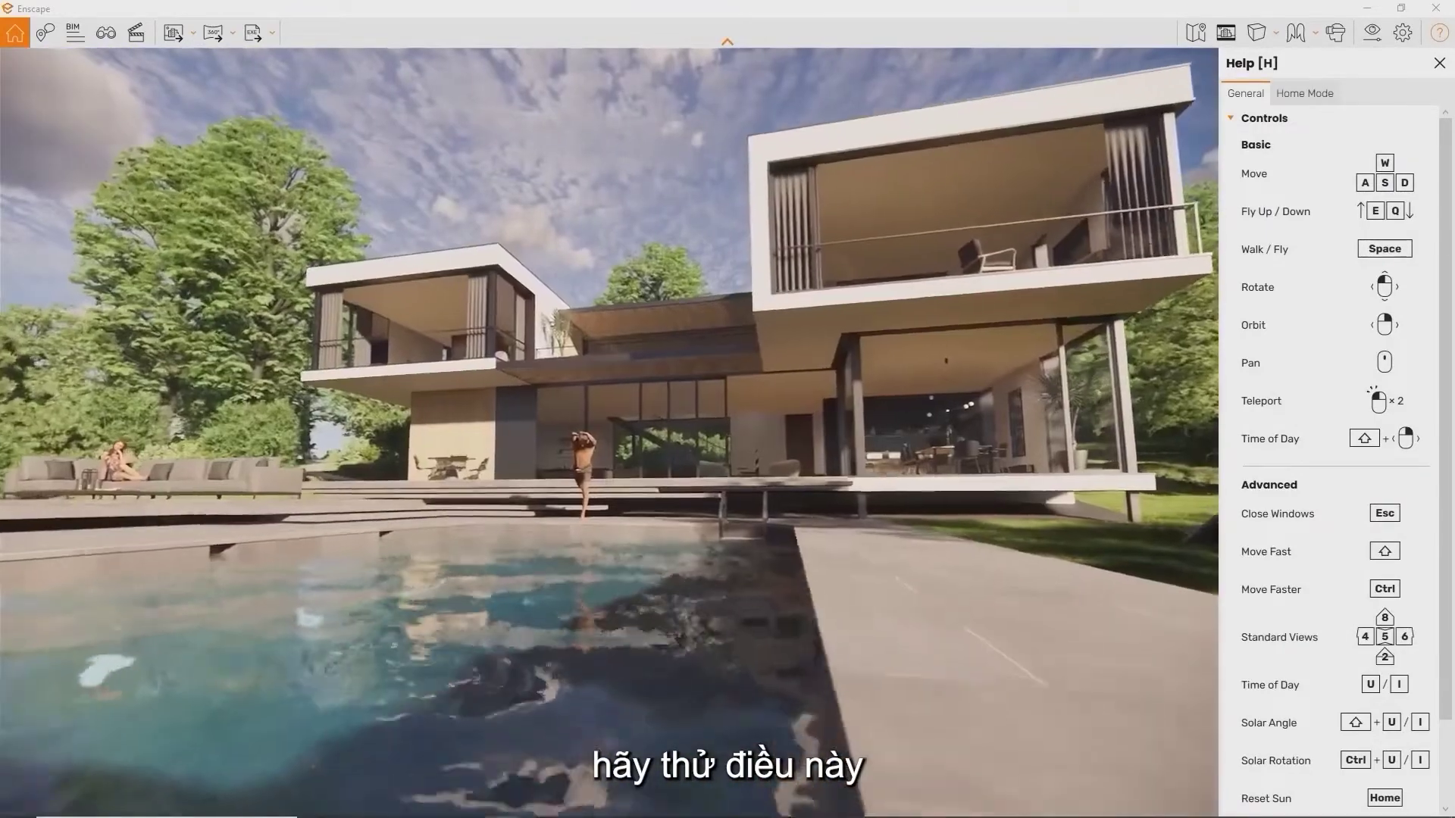
pyautogui.press('w')
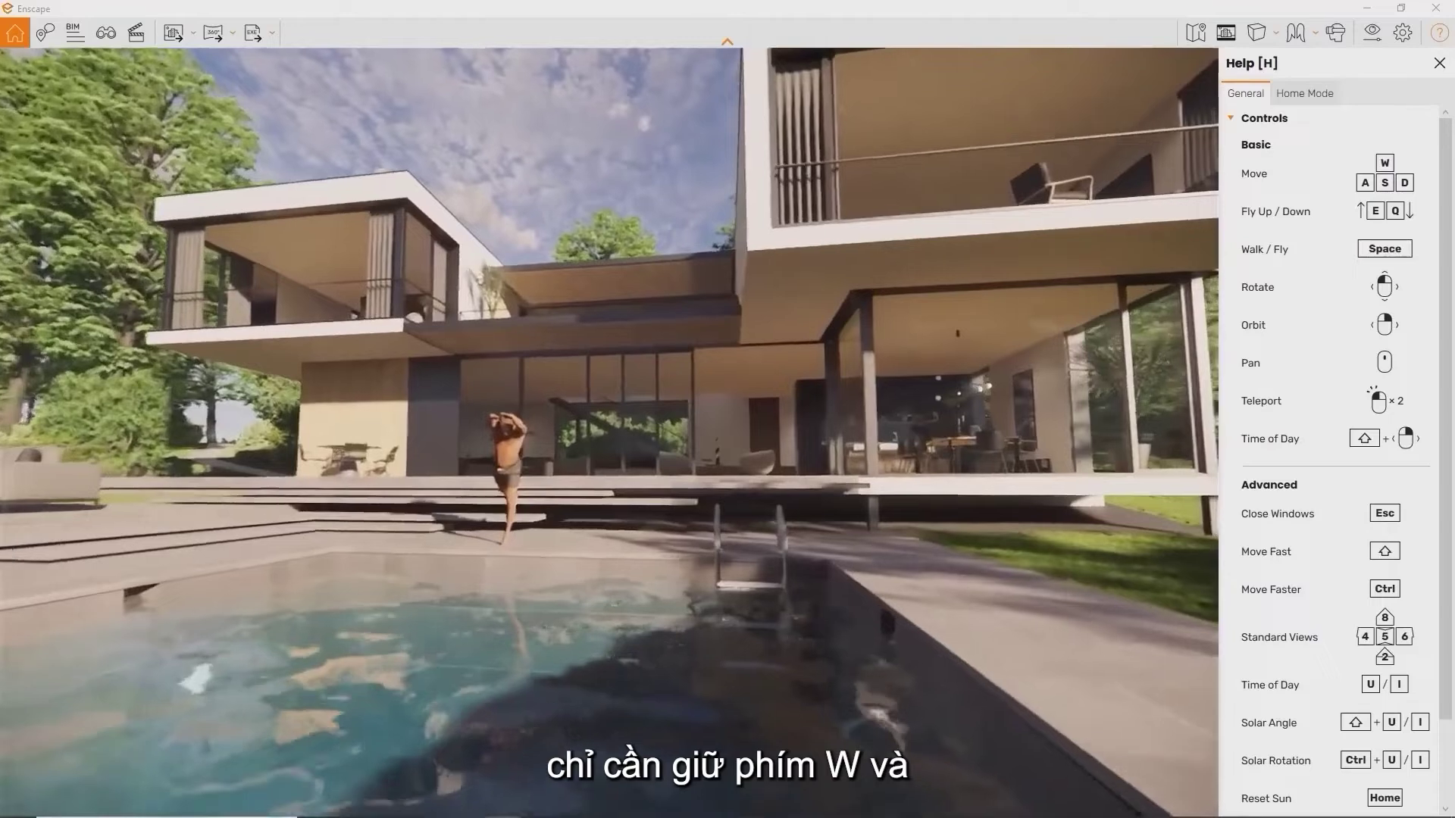
pyautogui.press('w')
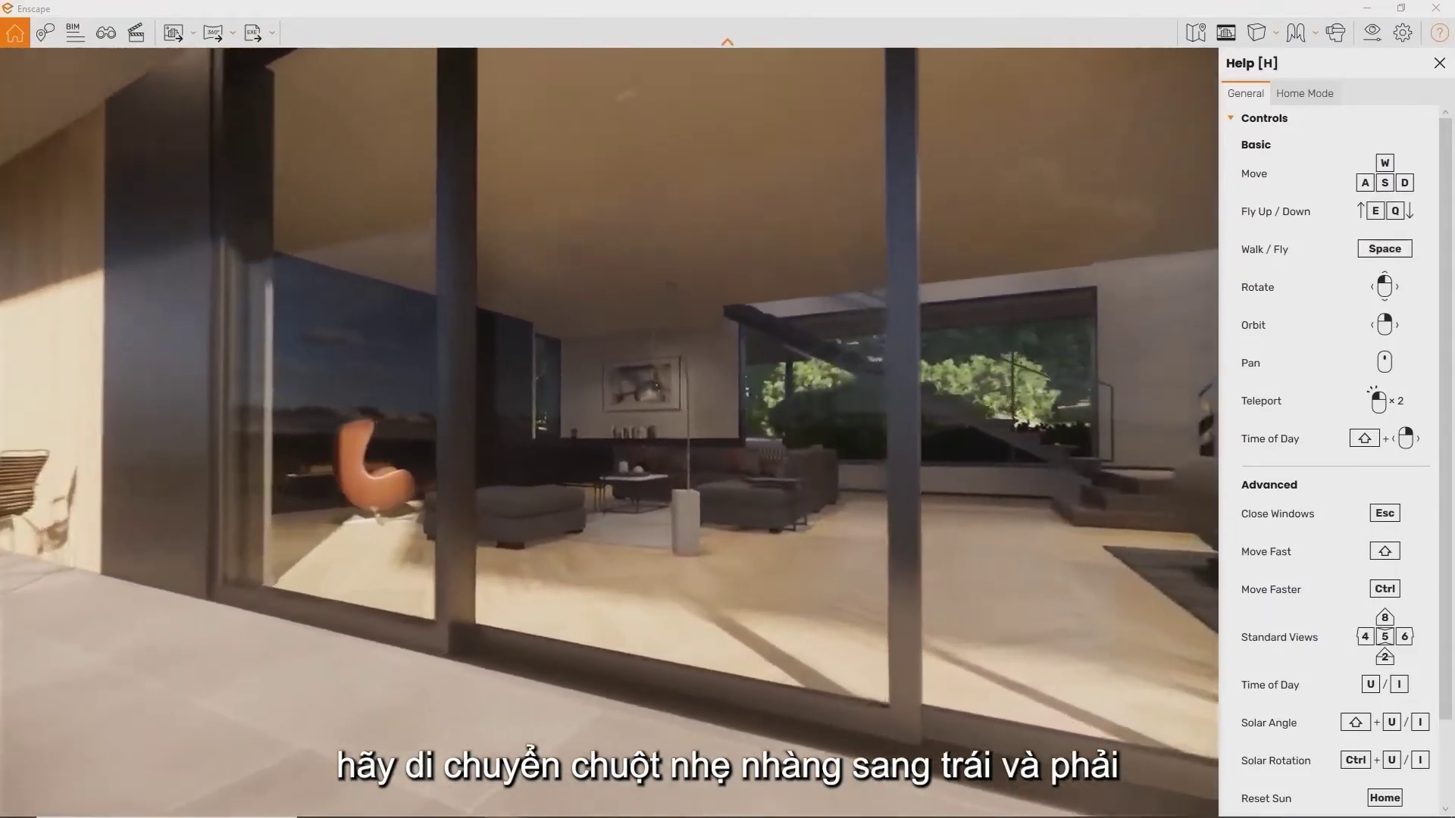
pyautogui.press('w')
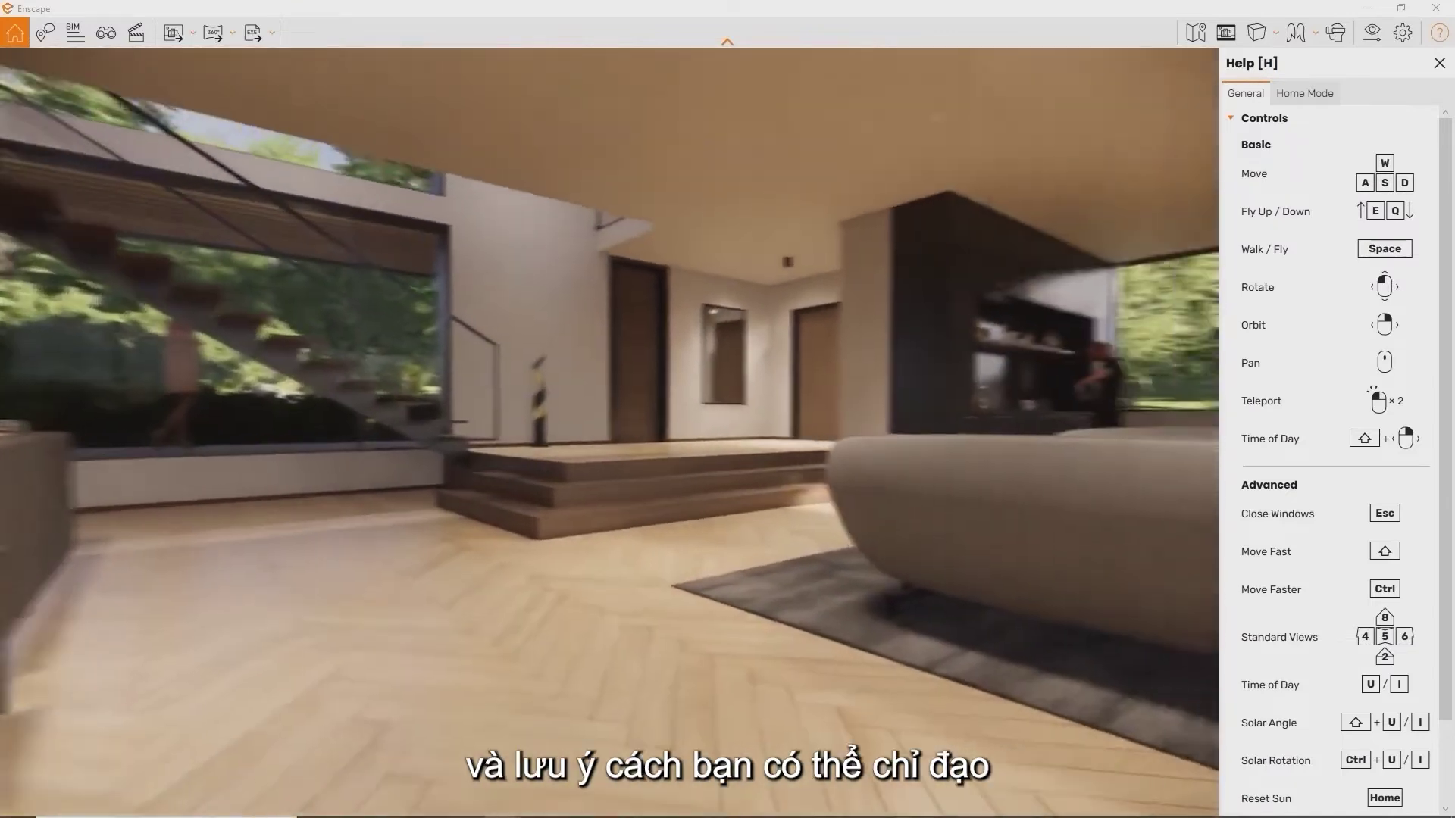
pyautogui.press('w')
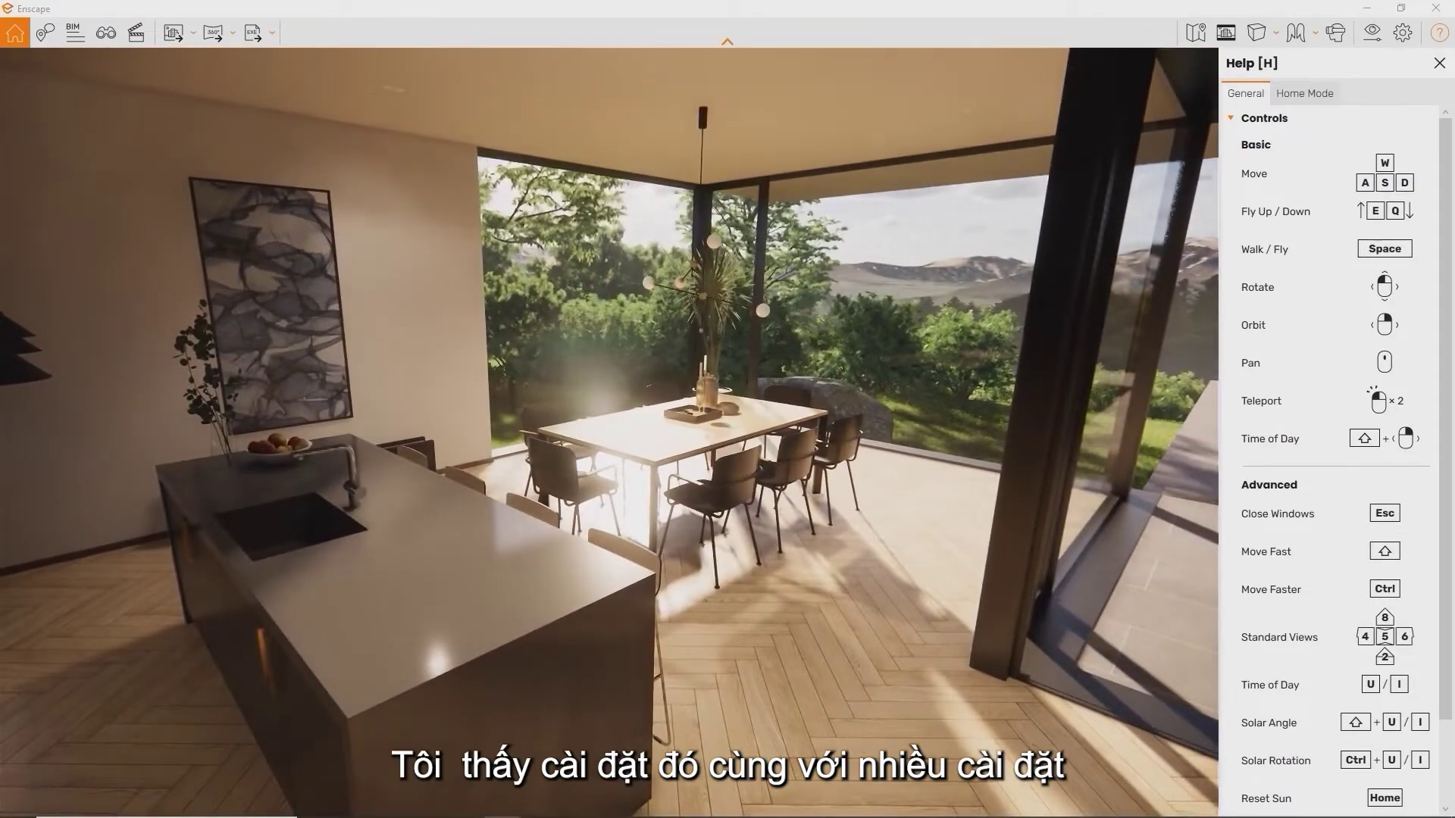
# Open Renderer Window Settings and show its Input tab of mouse options
pyautogui.click(1400, 33)
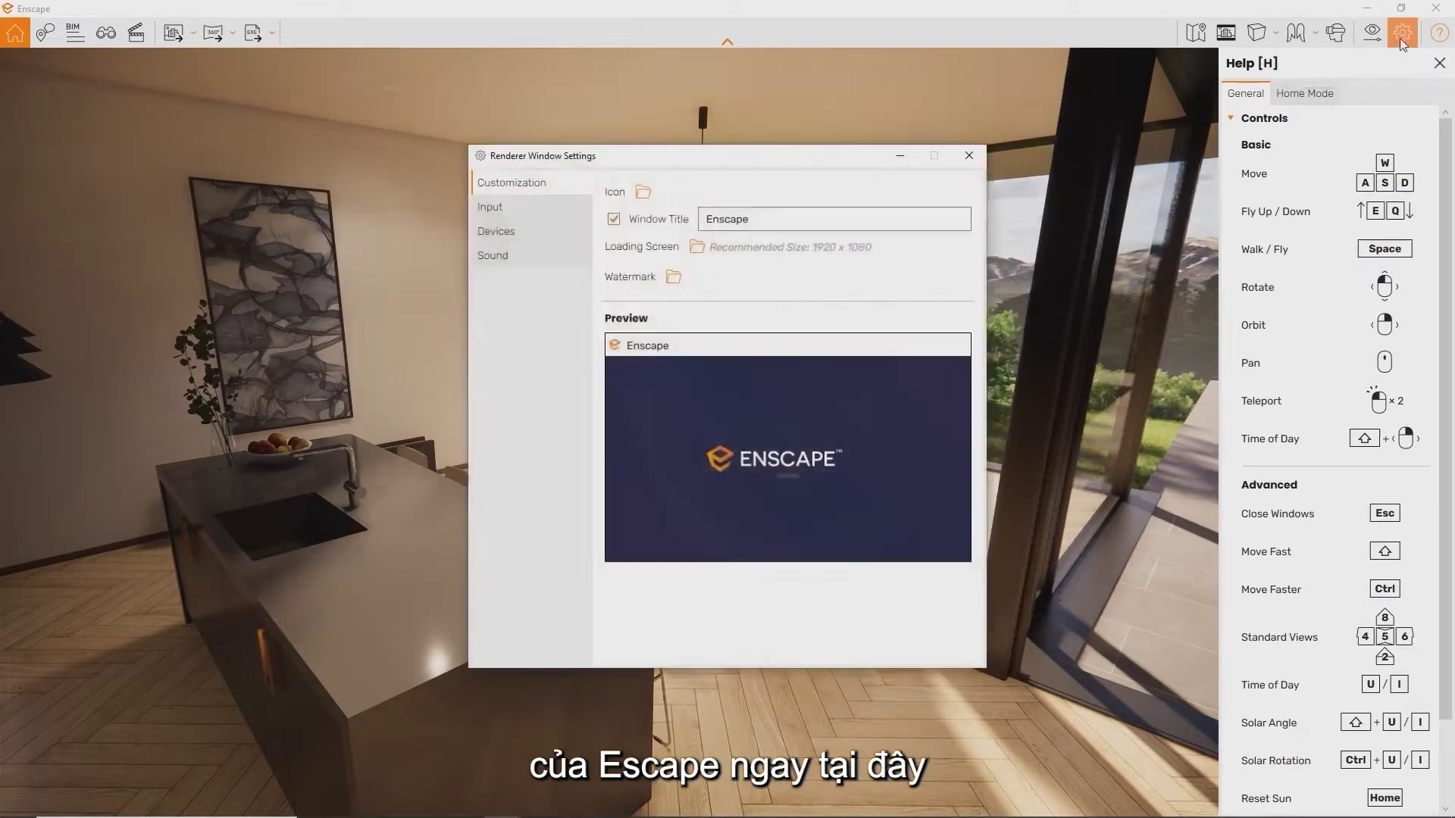
pyautogui.click(524, 211)
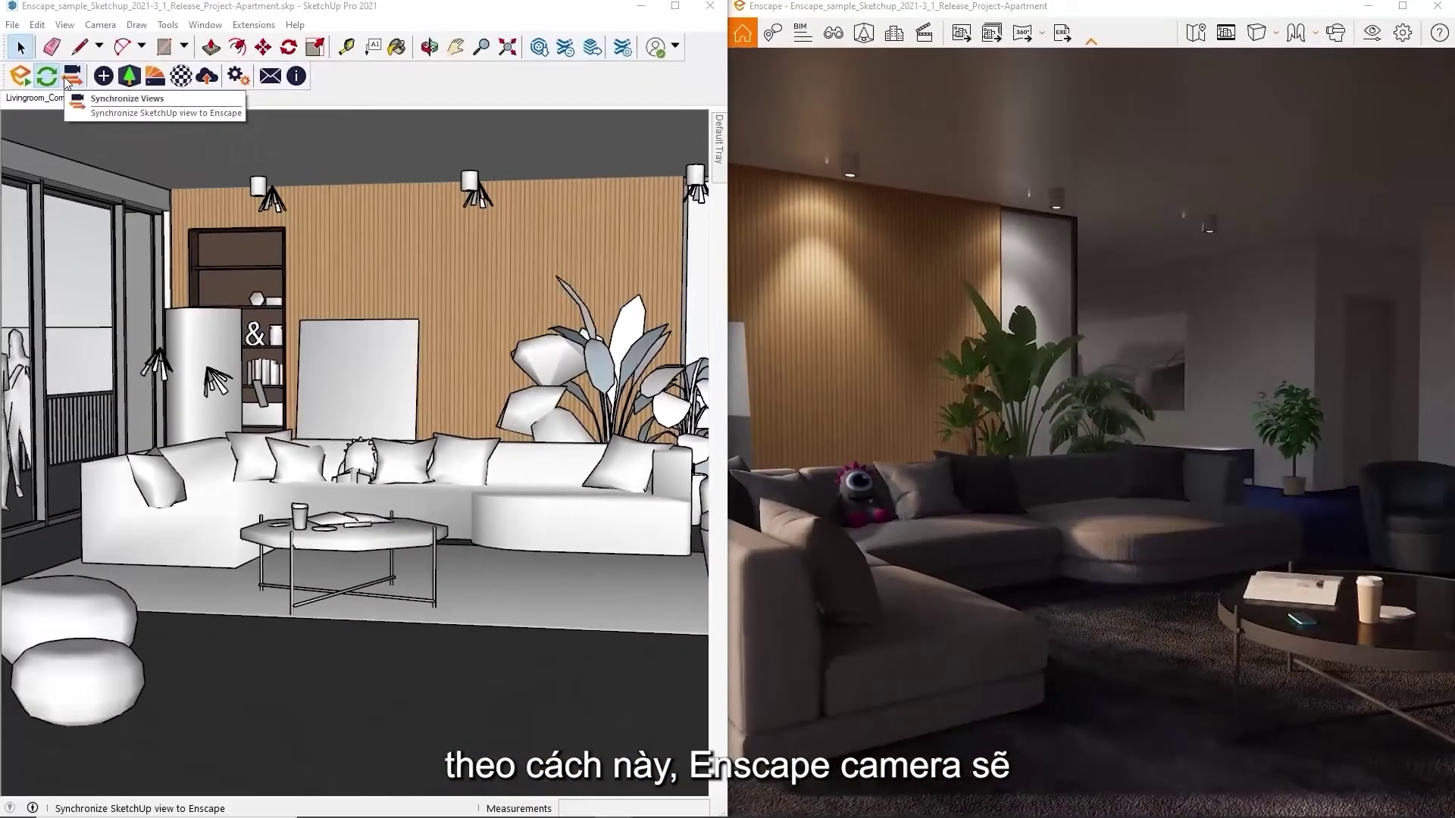
# Turn on Synchronize Views and orbit the SketchUp model with Enscape following
pyautogui.click(77, 94)
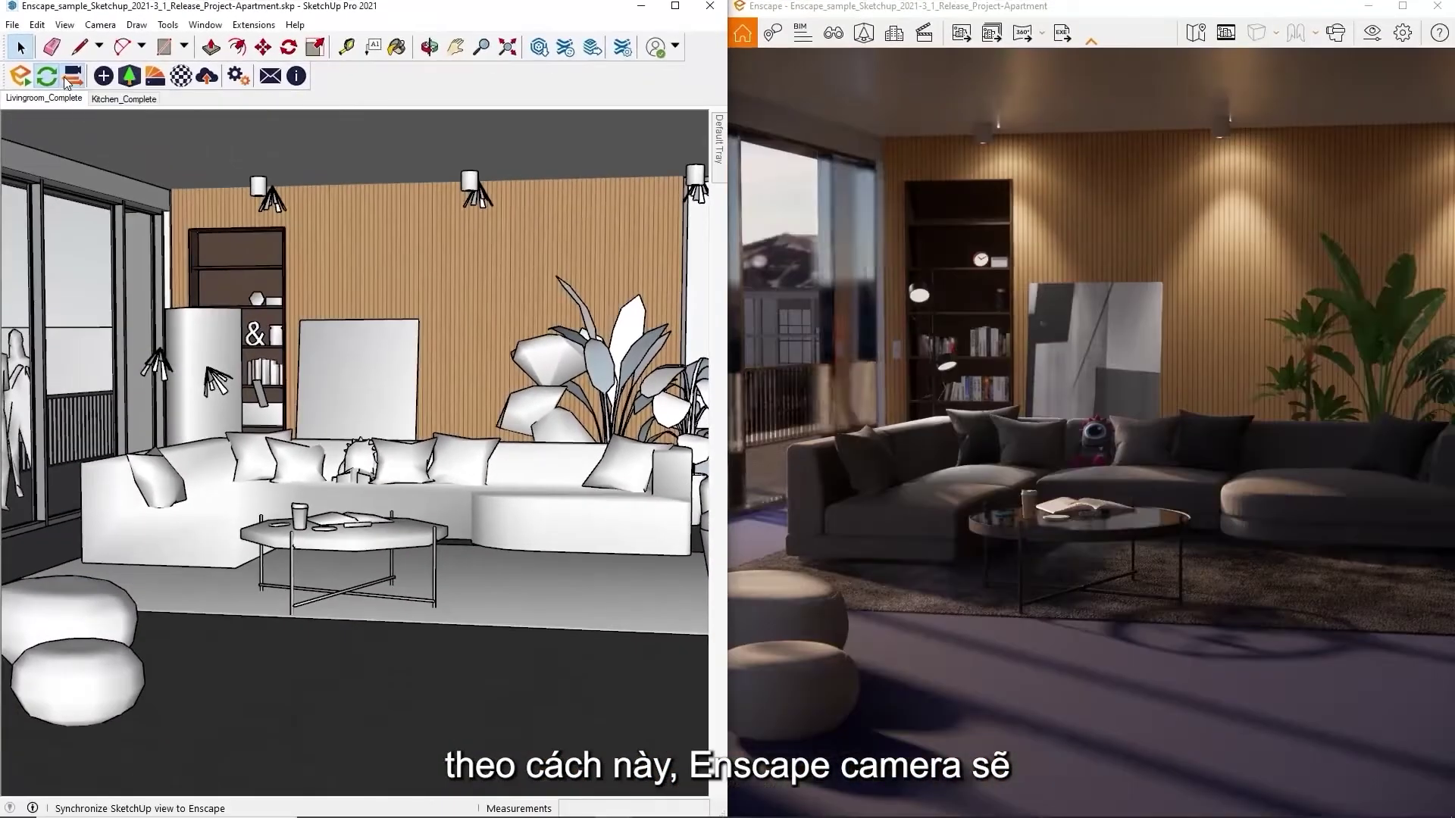
pyautogui.scroll(-5, 323, 365)
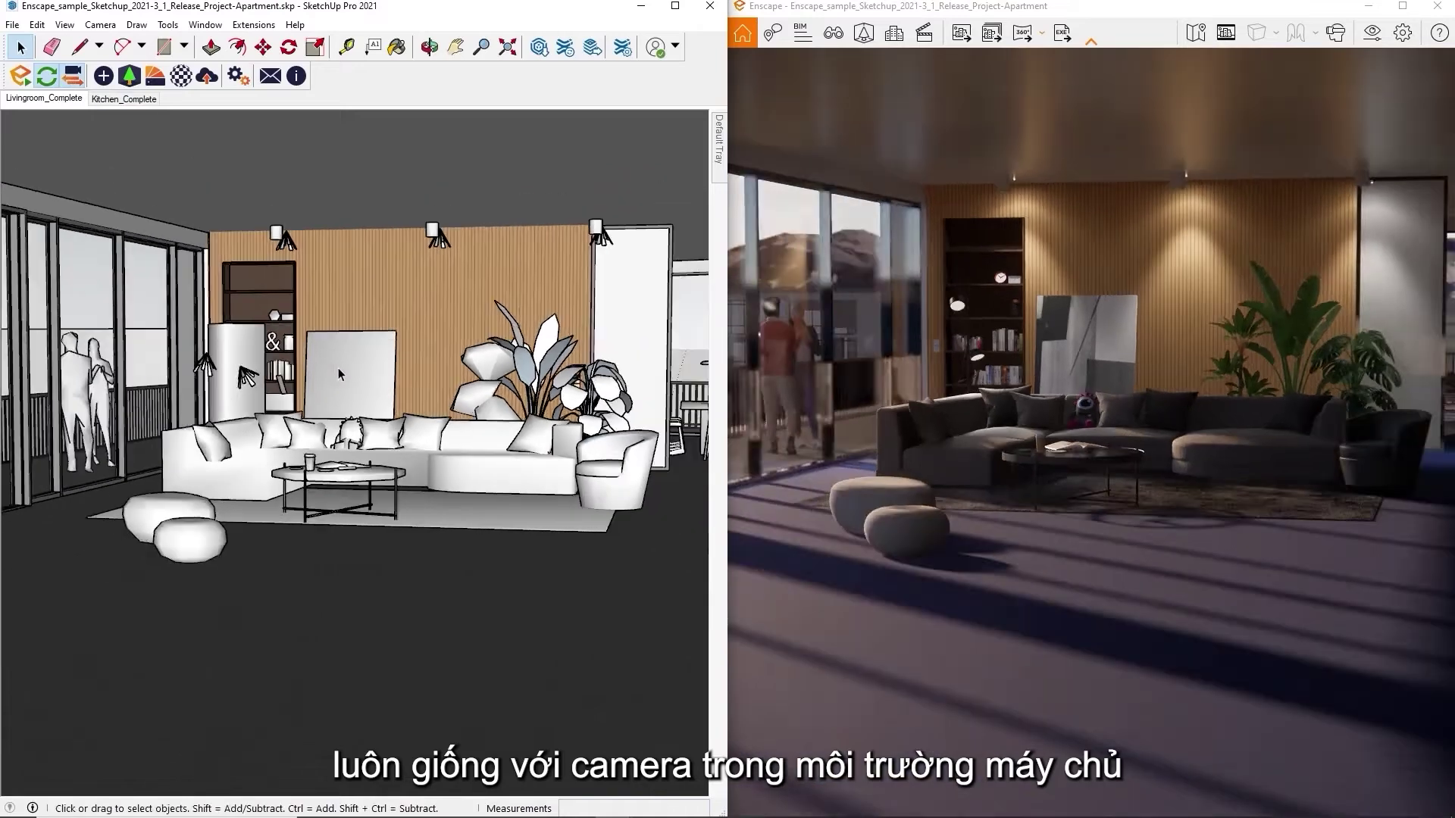
pyautogui.scroll(7, 341, 367)
pyautogui.moveTo(346, 368)
pyautogui.mouseDown(button='middle')
pyautogui.moveTo(357, 368)
pyautogui.moveTo(271, 345)
pyautogui.moveTo(434, 346)
pyautogui.moveTo(377, 387)
pyautogui.moveTo(380, 409)
pyautogui.moveTo(356, 383)
pyautogui.moveTo(381, 368)
pyautogui.mouseUp(button='middle')
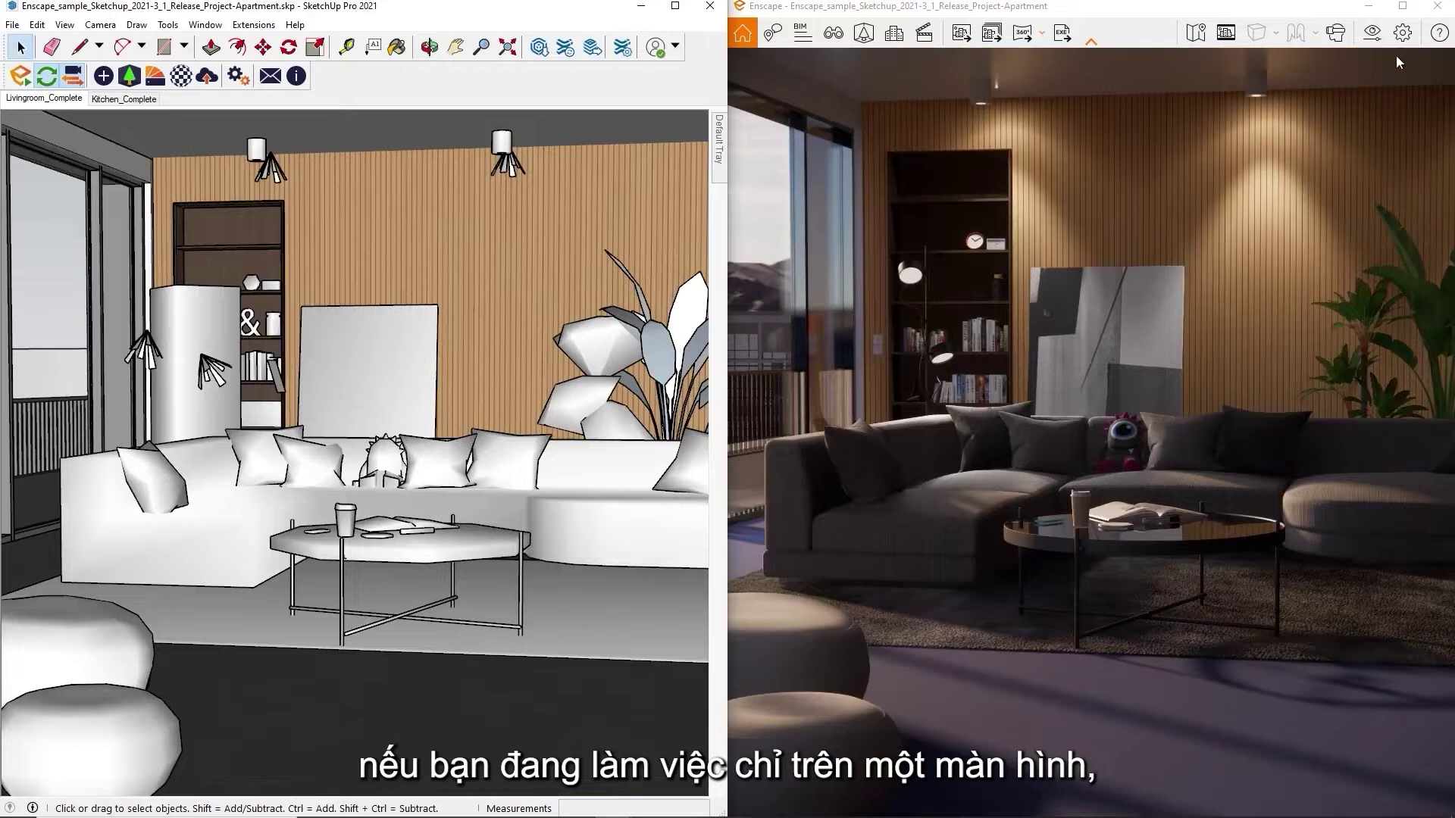
# Enable 'Pin Enscape window on top' in the Enscape Window Settings preferences
pyautogui.click(1402, 37)
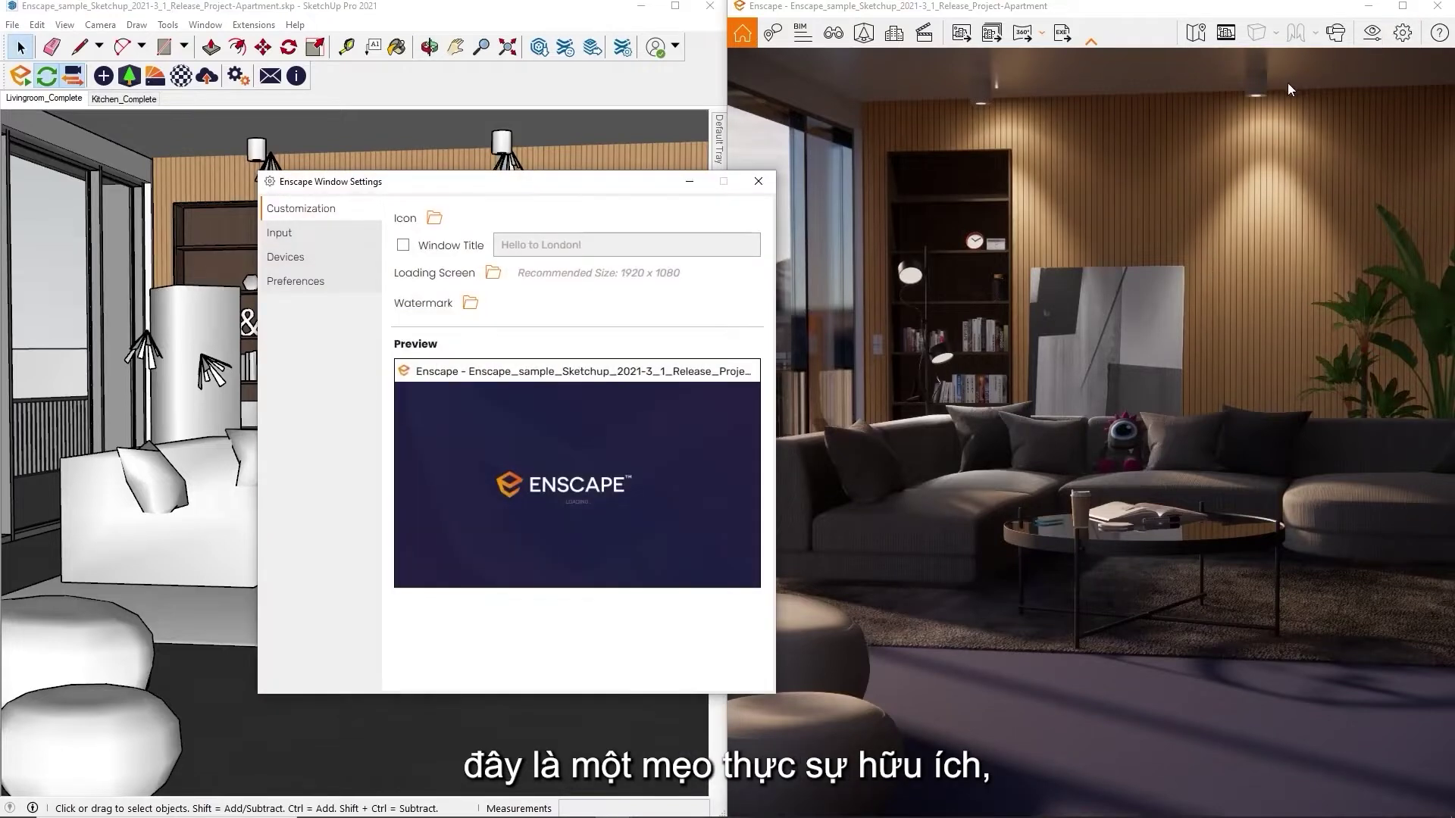
pyautogui.click(327, 286)
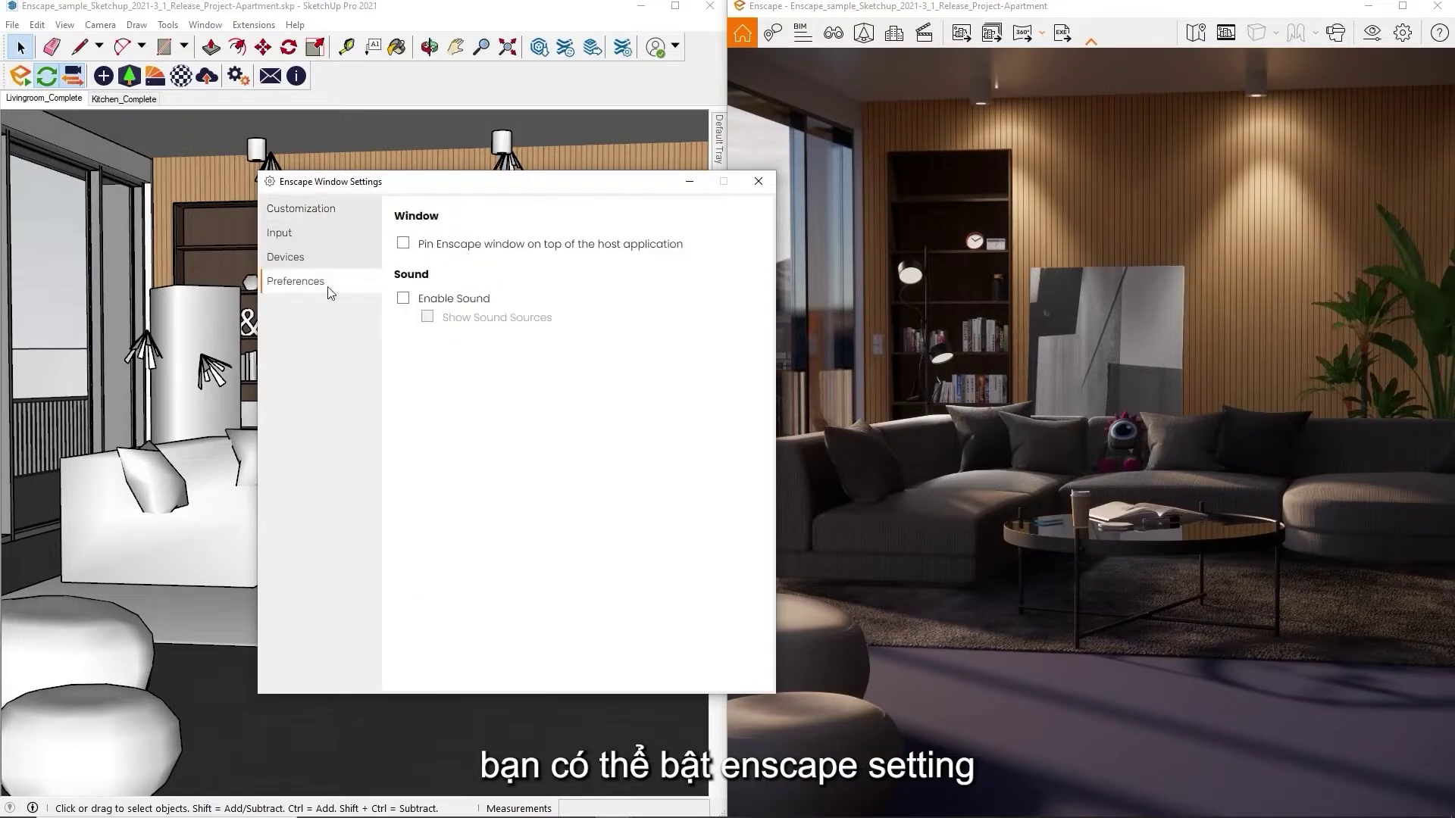
pyautogui.click(403, 244)
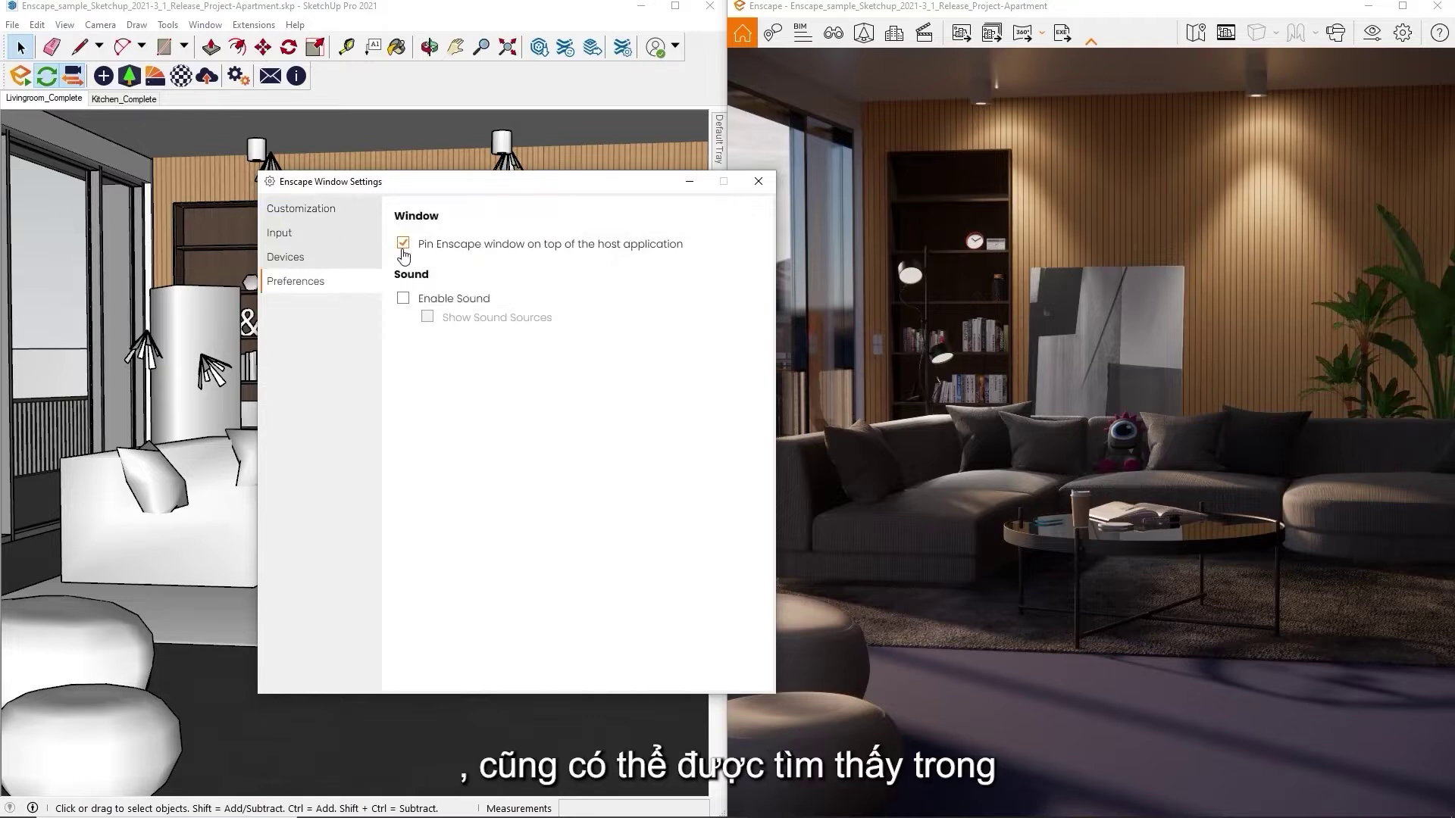
pyautogui.click(762, 189)
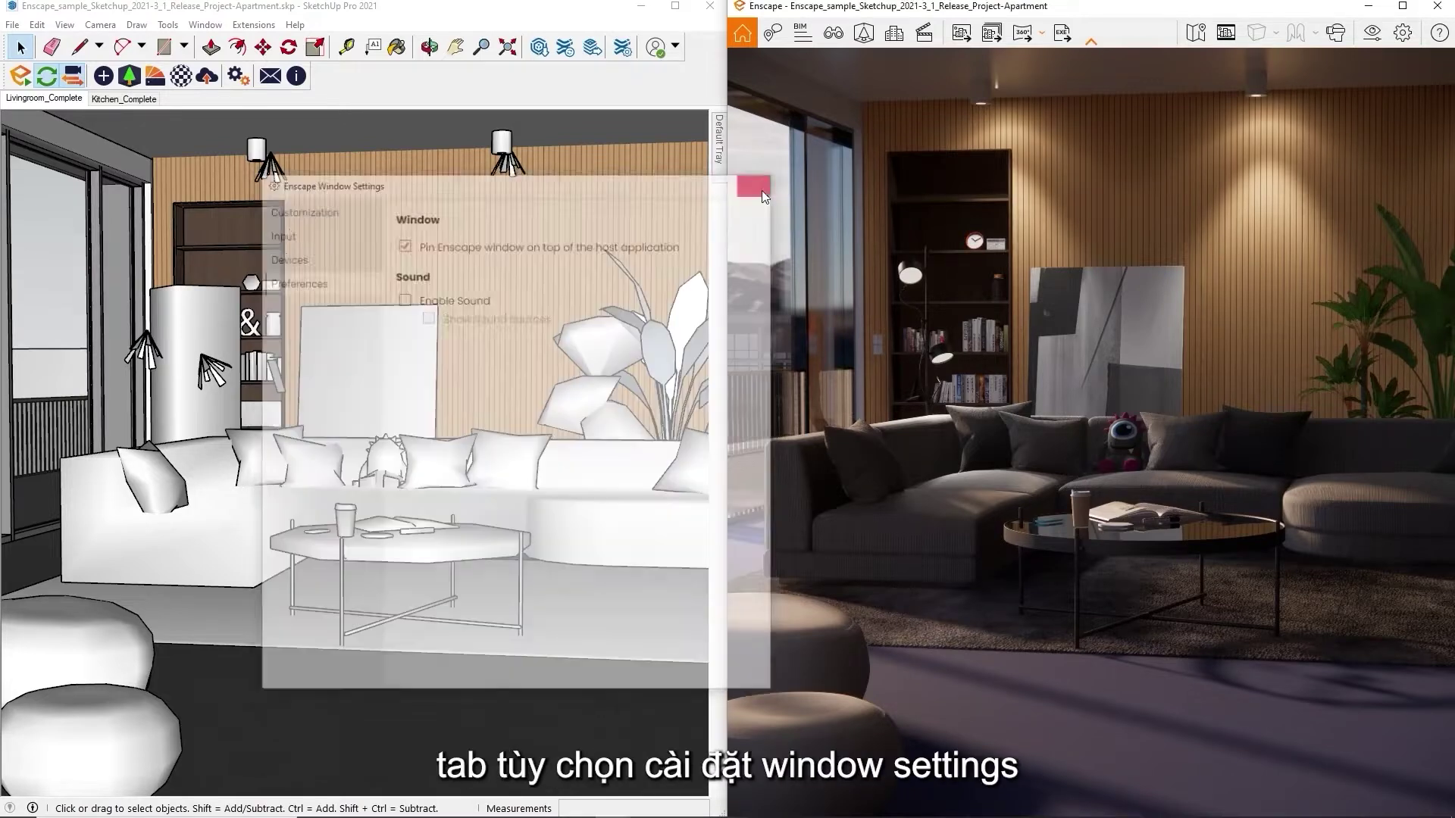
# Maximize SketchUp and float the Enscape window over the model
pyautogui.click(677, 9)
pyautogui.moveTo(844, 7)
pyautogui.mouseDown()
pyautogui.moveTo(832, 154)
pyautogui.moveTo(721, 103)
pyautogui.mouseUp()
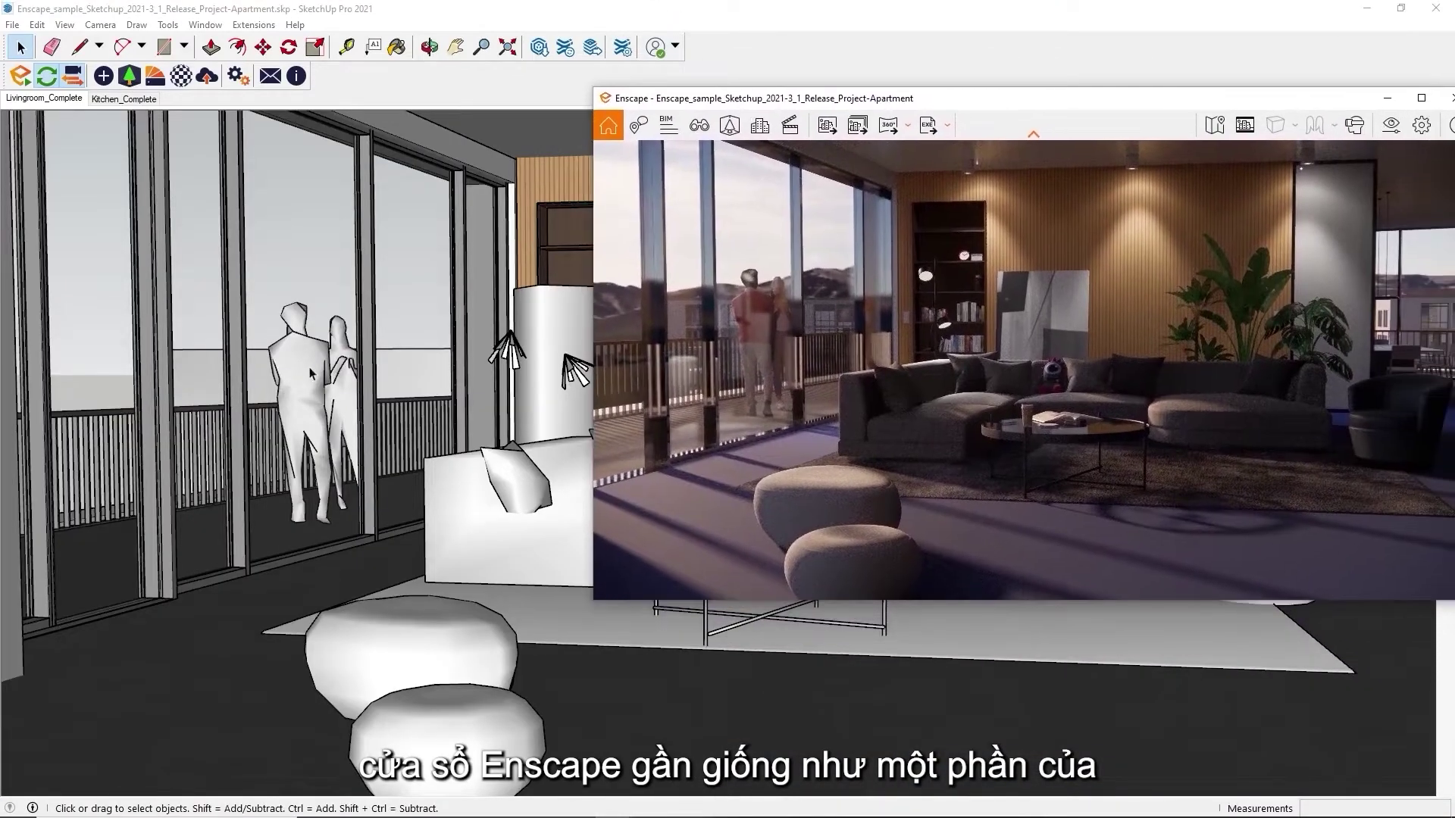
pyautogui.scroll(-5, 406, 455)
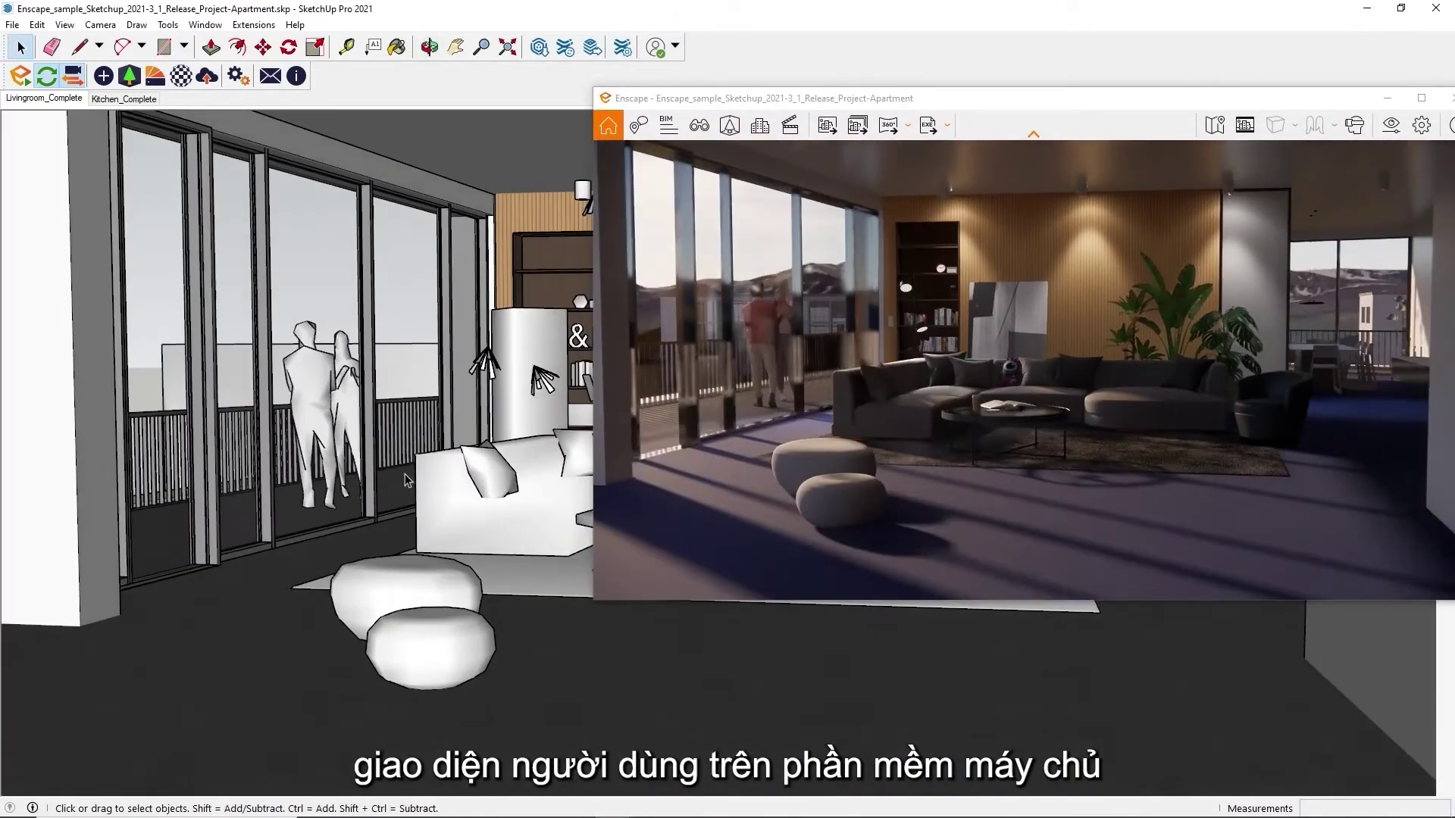
# Move the back round ottoman right and forward with the Move tool
pyautogui.click(424, 609)
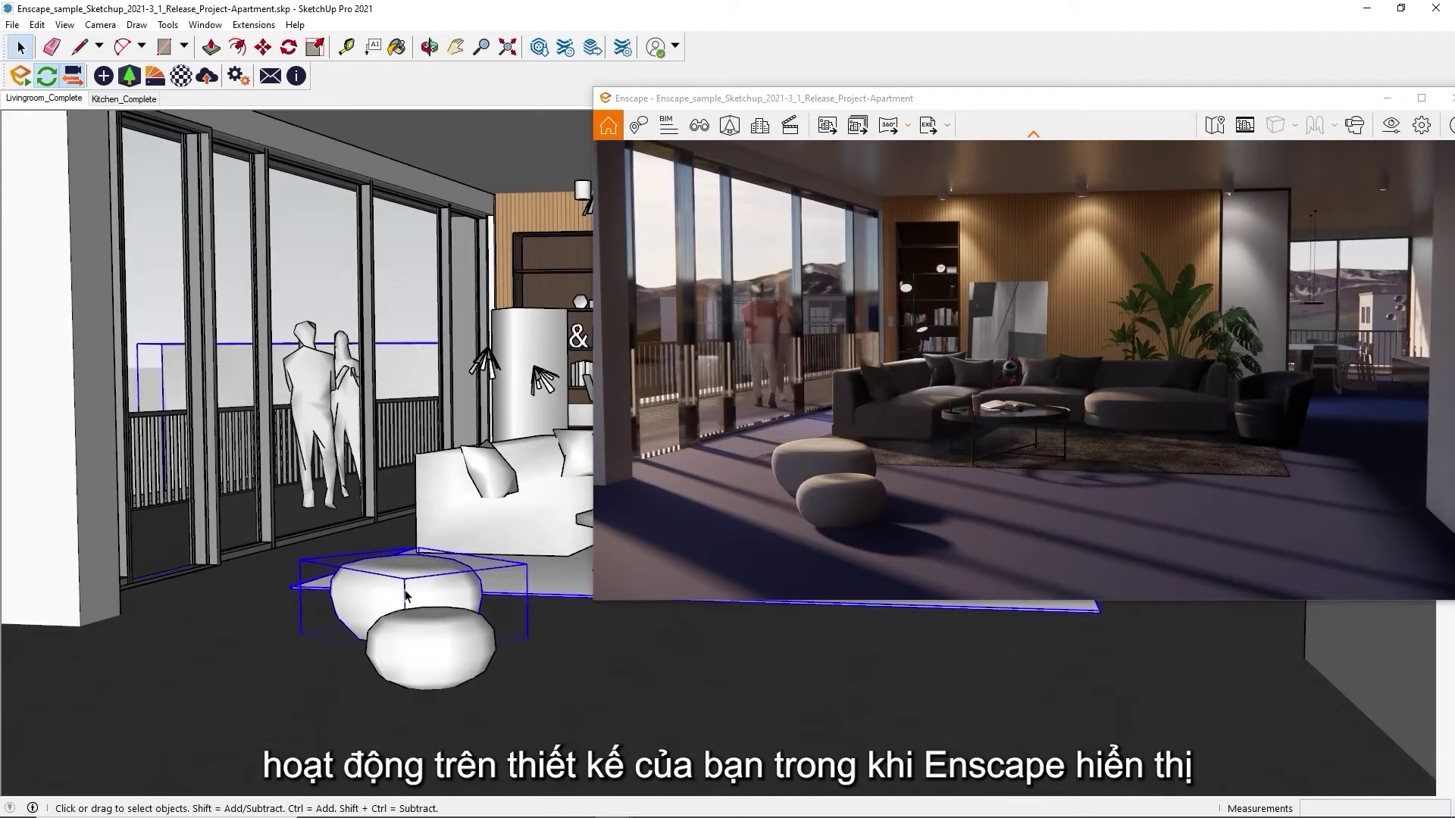
pyautogui.press('m')
pyautogui.moveTo(422, 601); pyautogui.dragTo(699, 668)
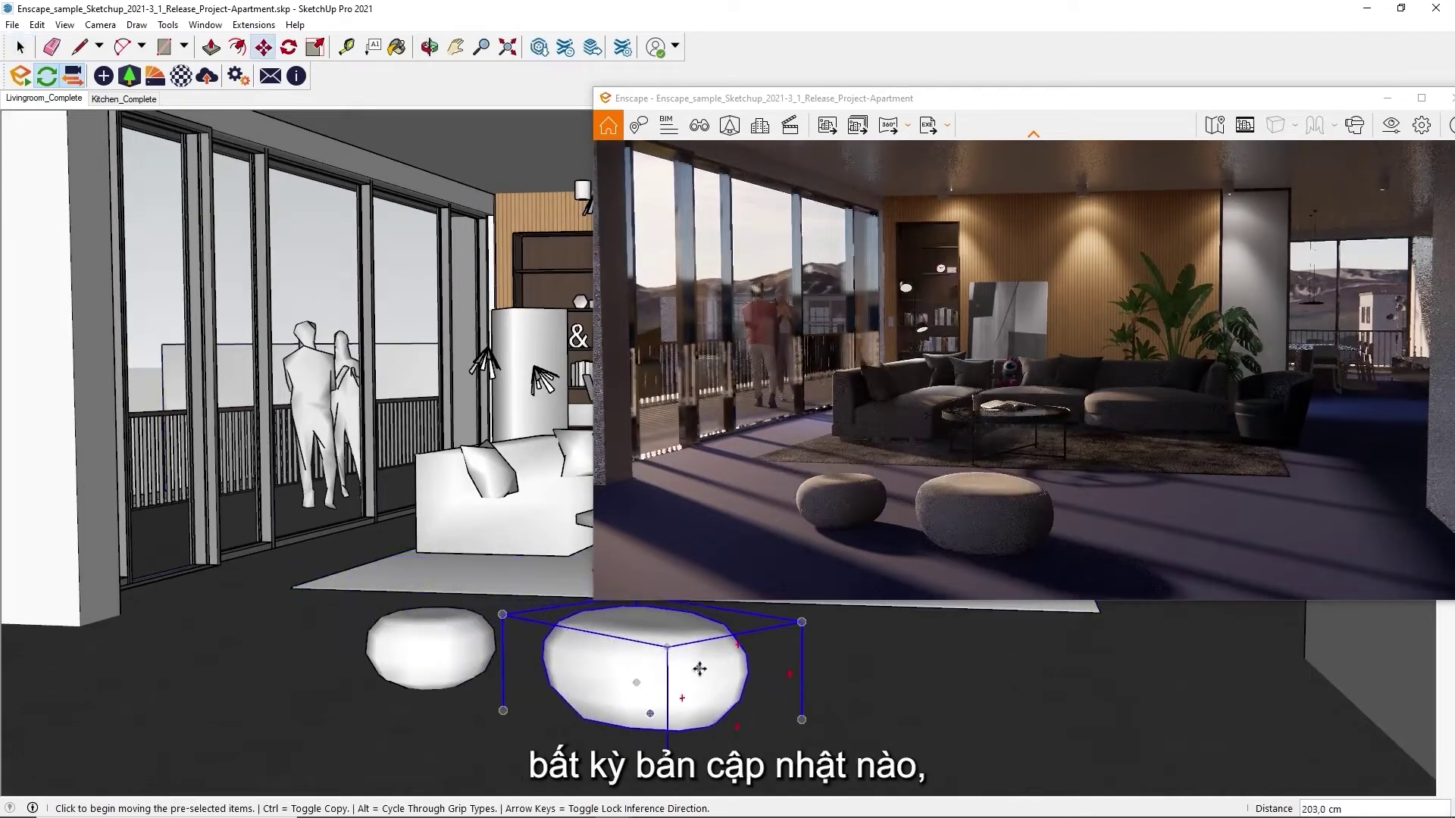
pyautogui.click(448, 639)
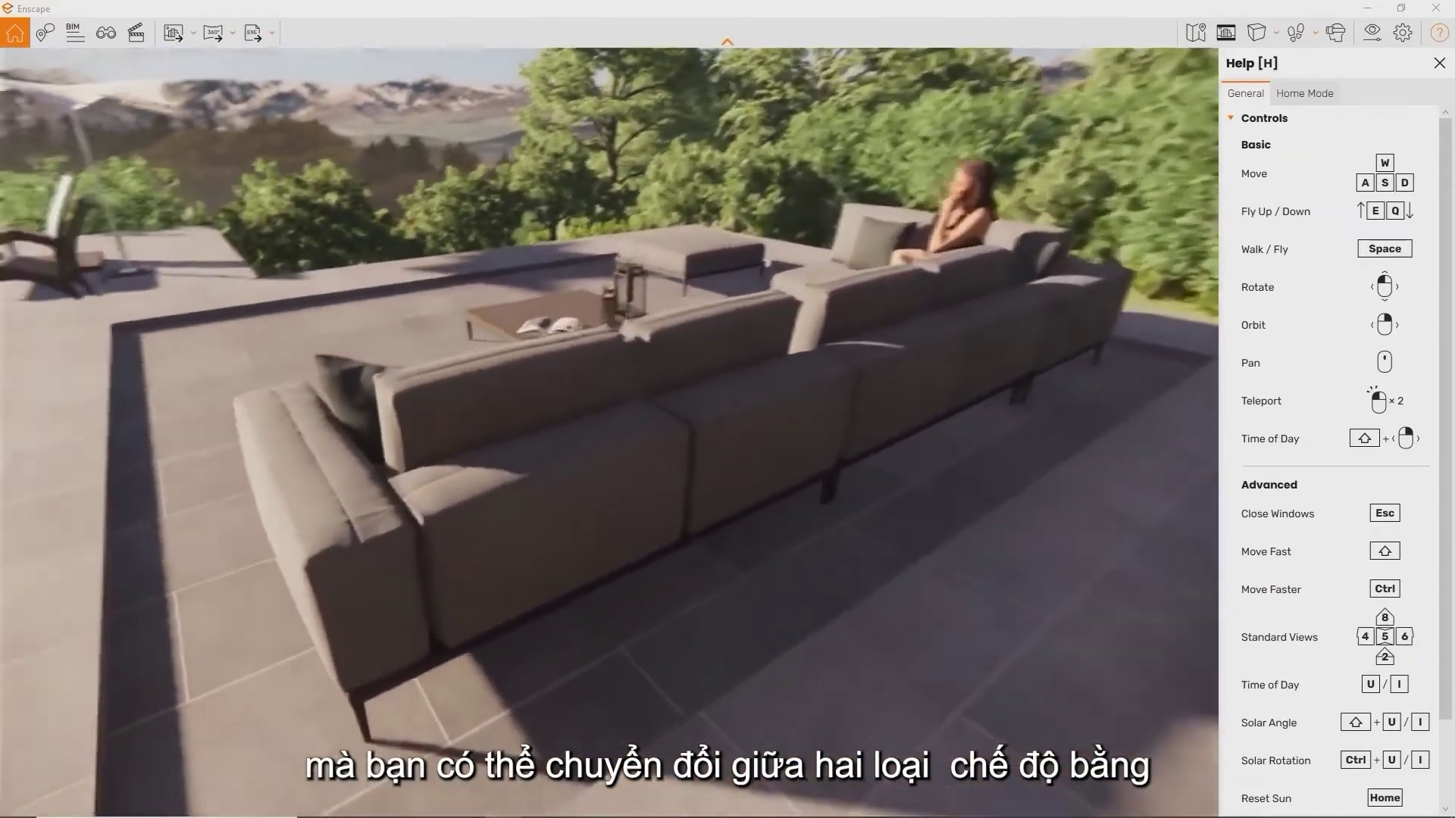
# Switch to fly mode and glide forward and down over the deck toward the house
pyautogui.press('space')
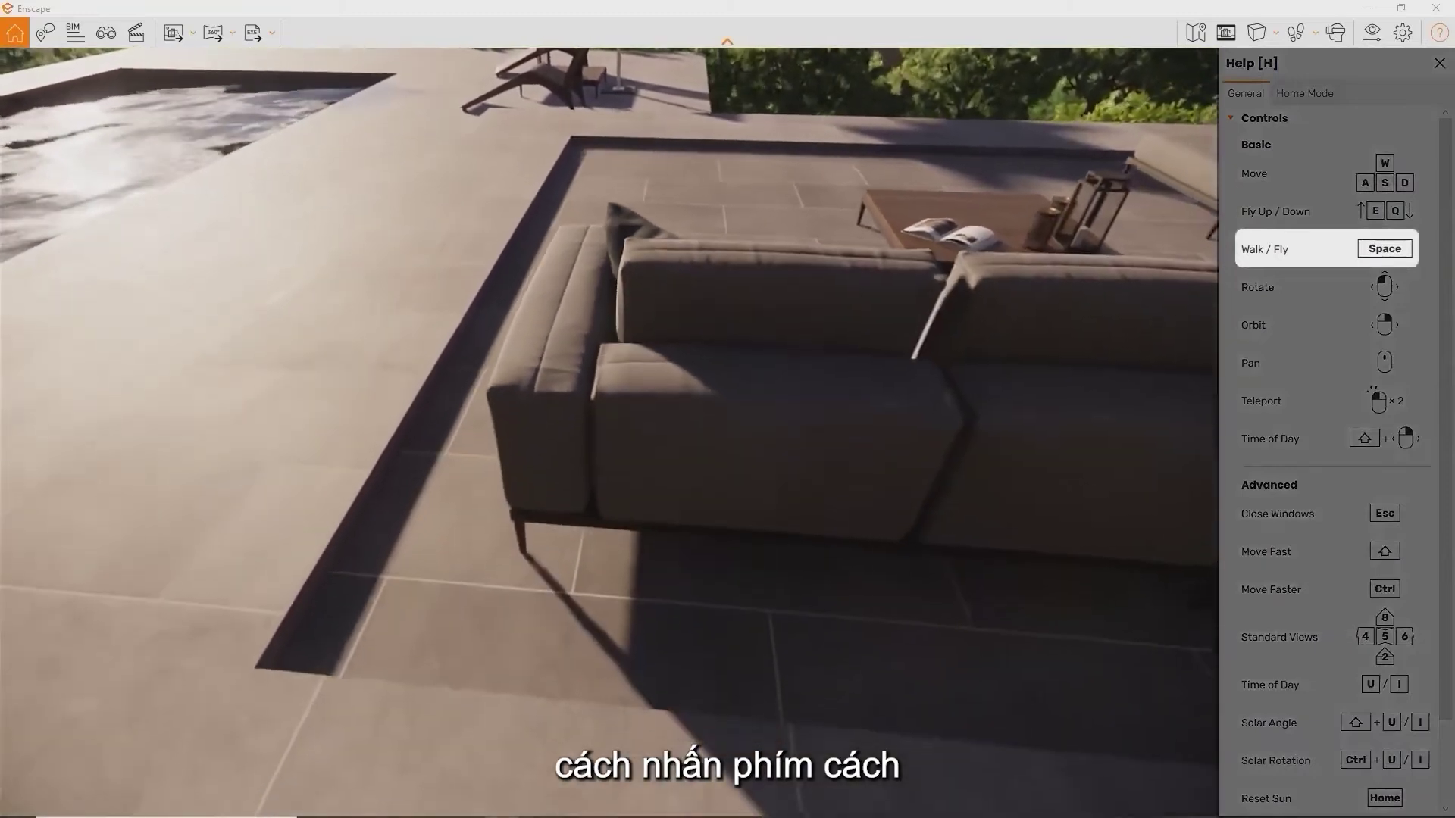
pyautogui.press('w')
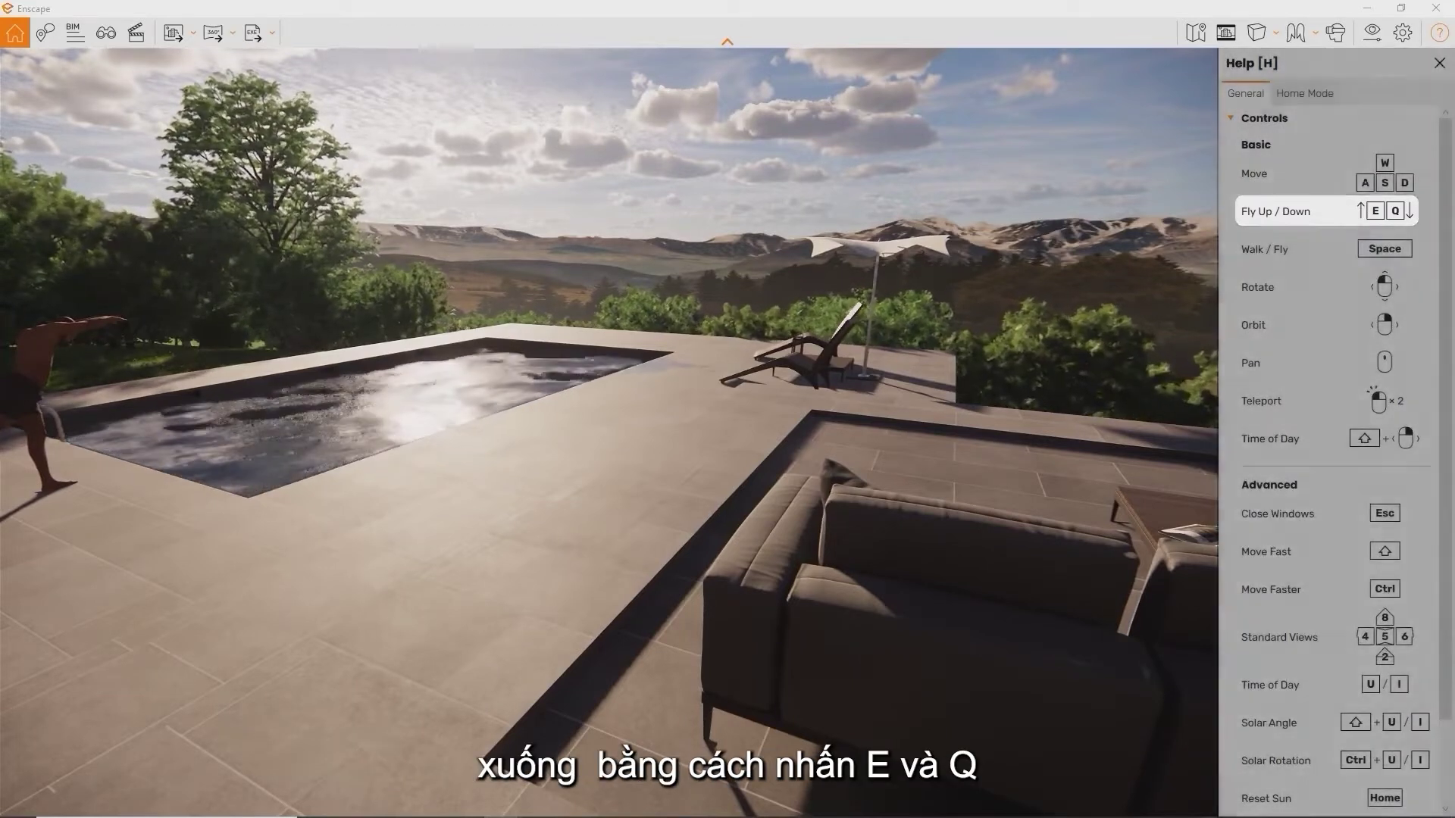
pyautogui.press('q')
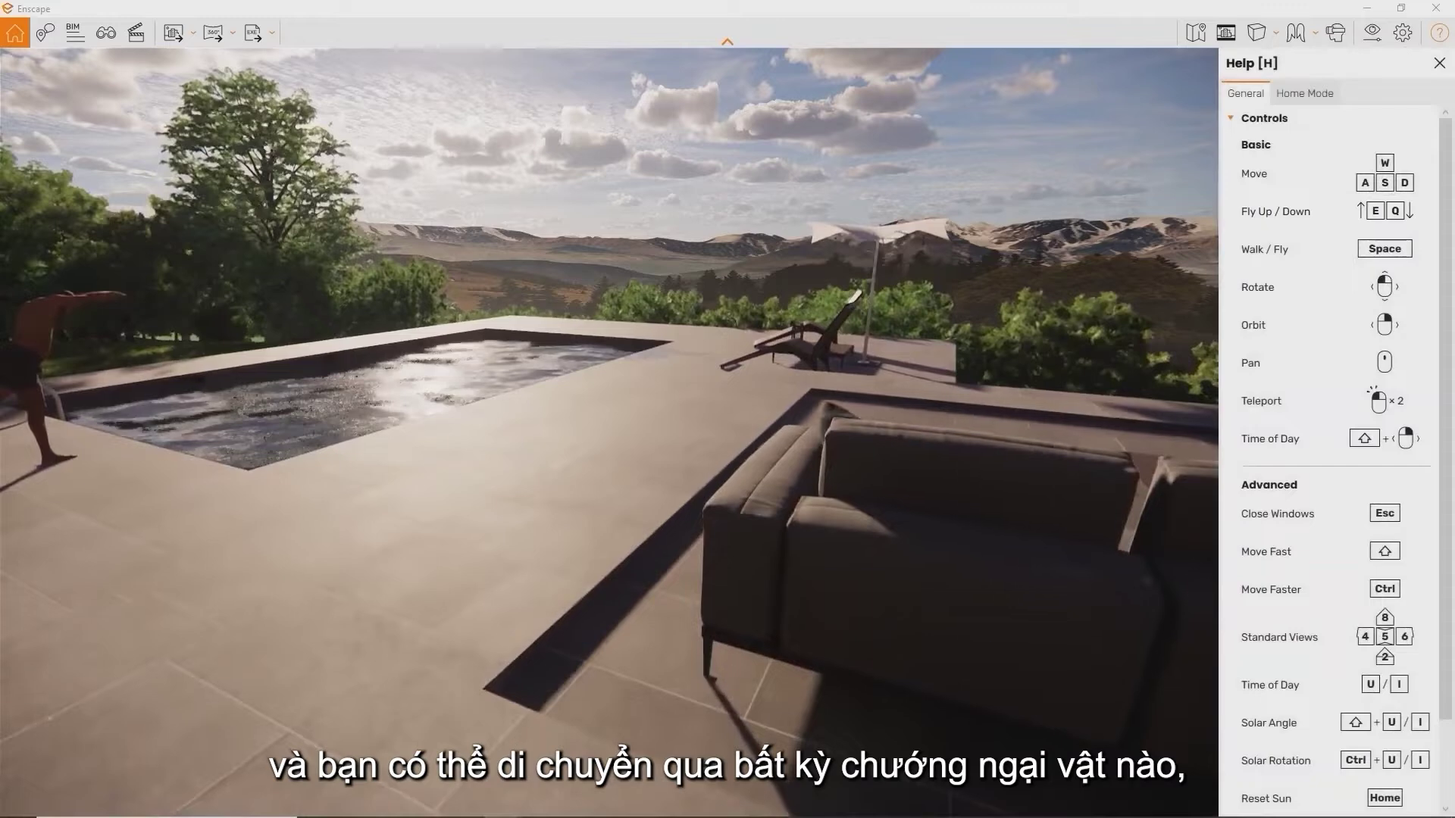
pyautogui.press('w')
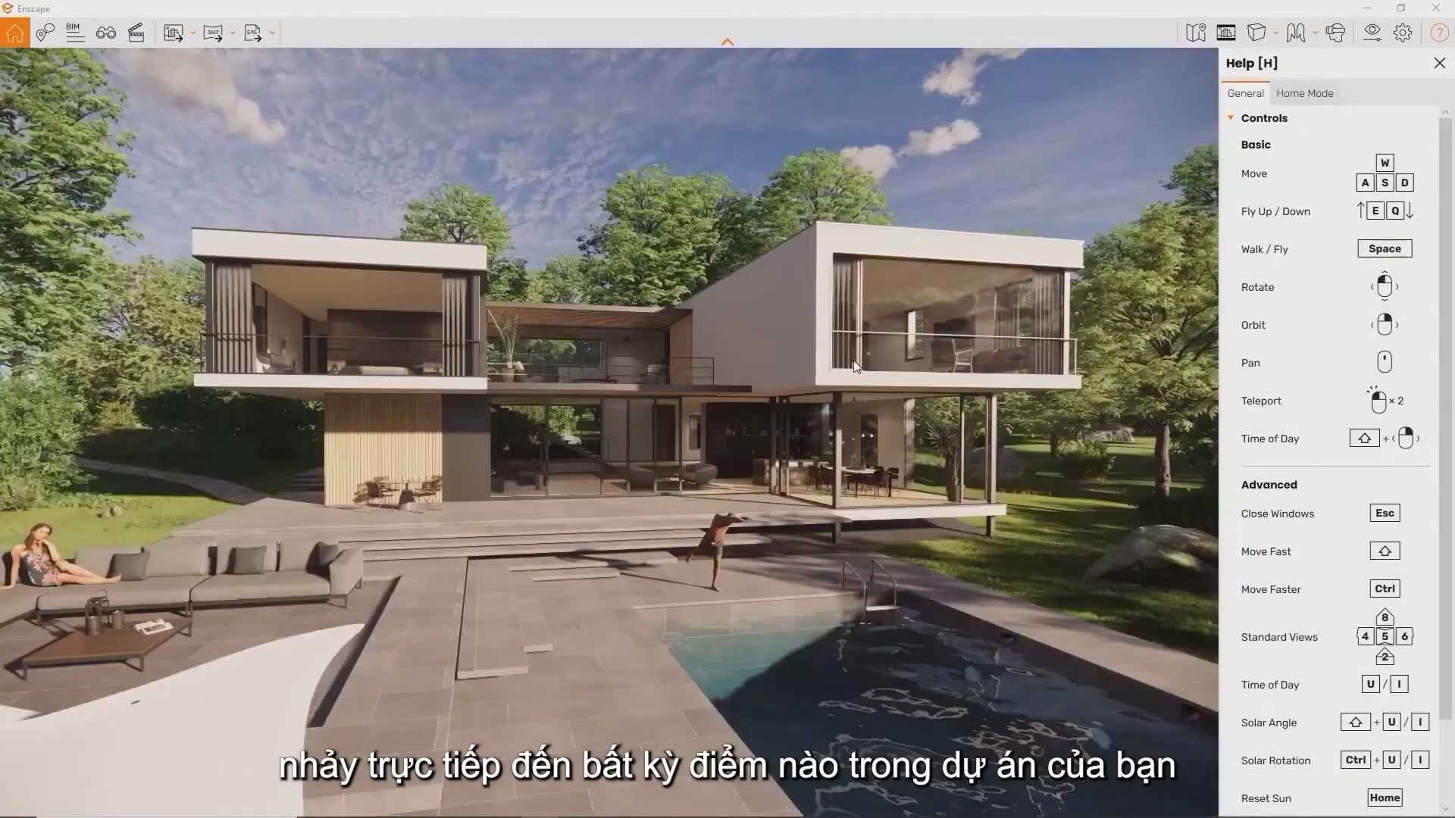
# Teleport into the house with a double-click, then orbit around toward the pool
pyautogui.doubleClick(639, 503)
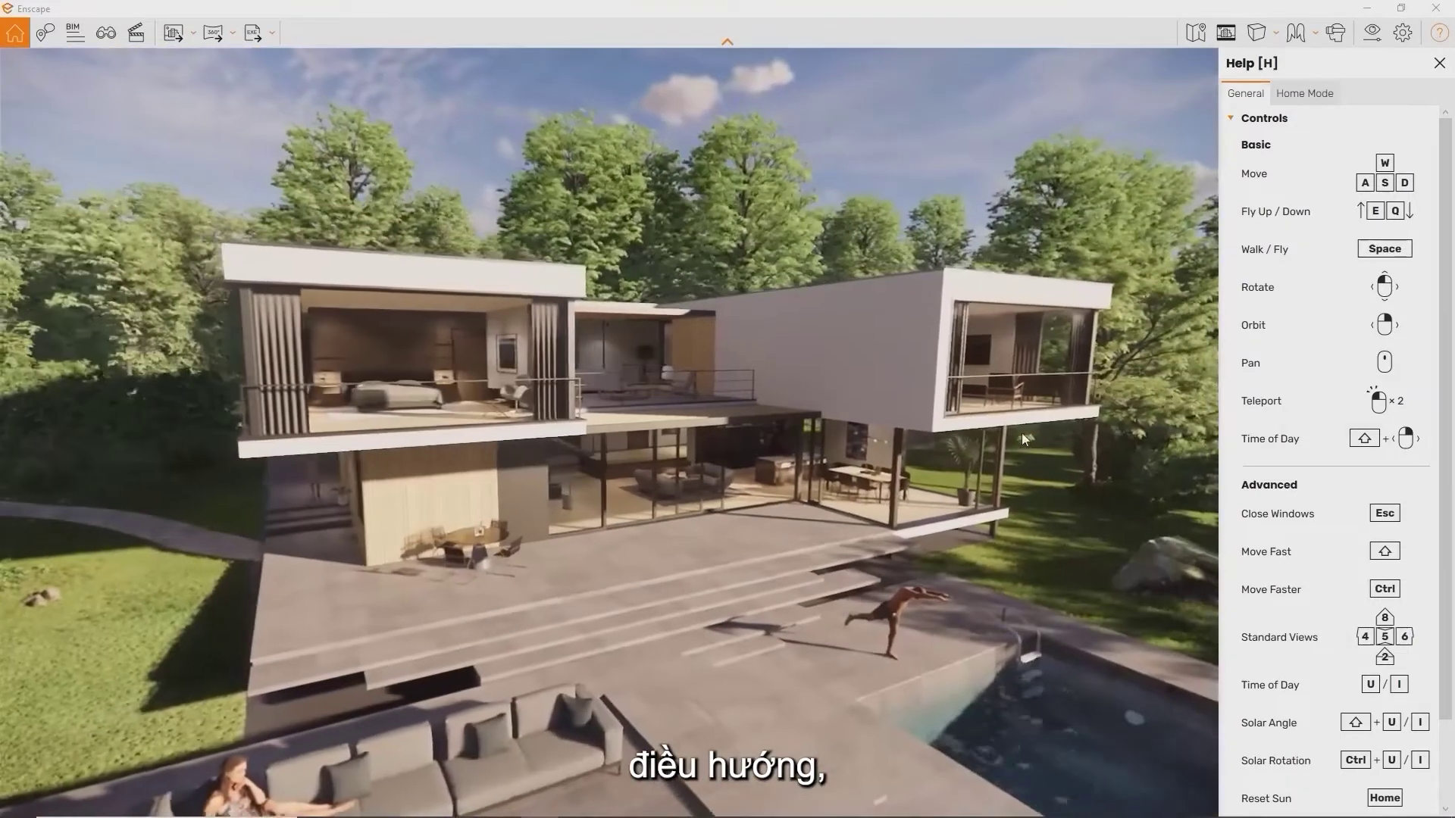
pyautogui.moveTo(1021, 440); pyautogui.dragTo(939, 521, button='right')
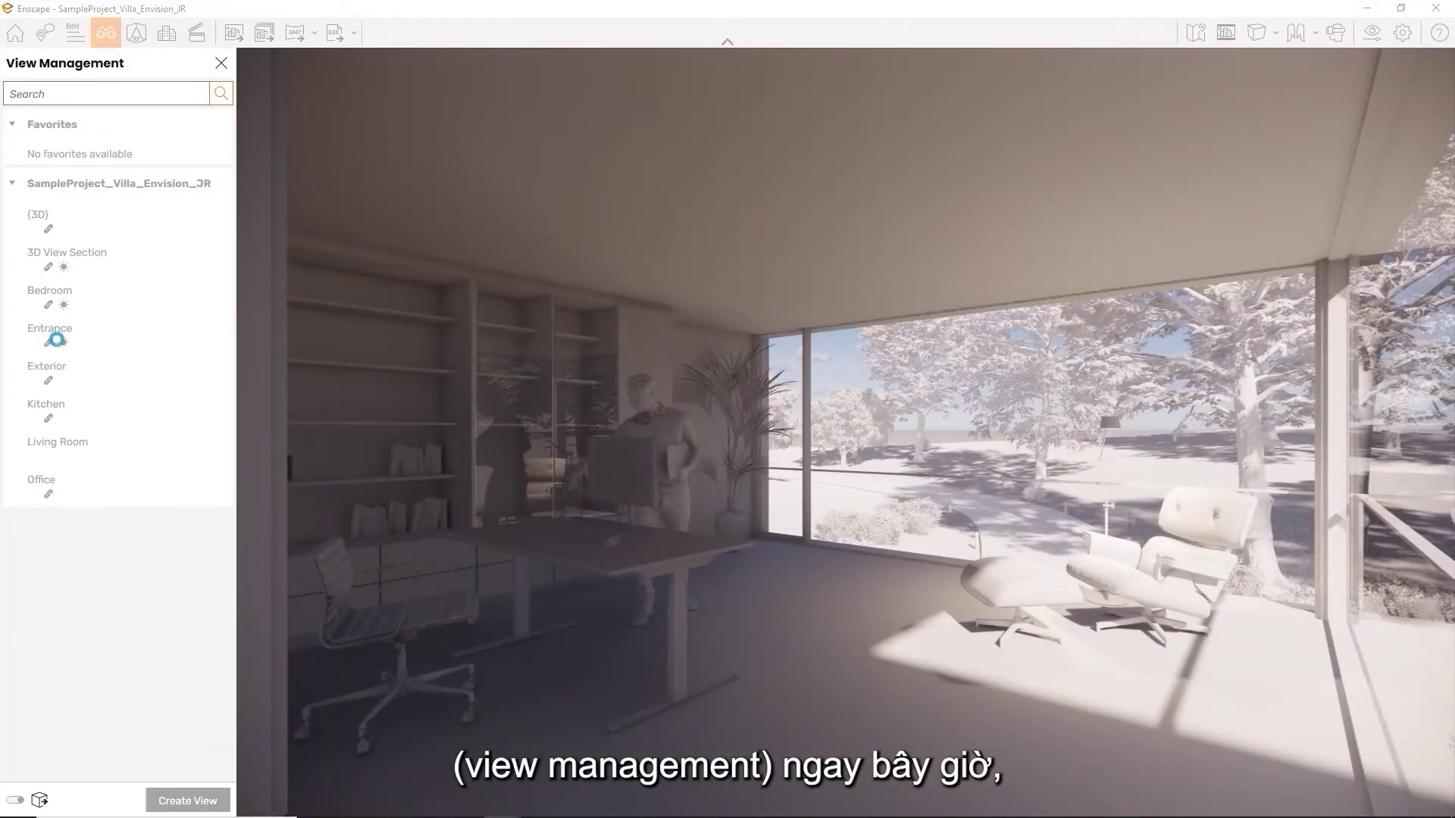
# Jump to the Entrance view, then to the 3D View Section
pyautogui.click(57, 339)
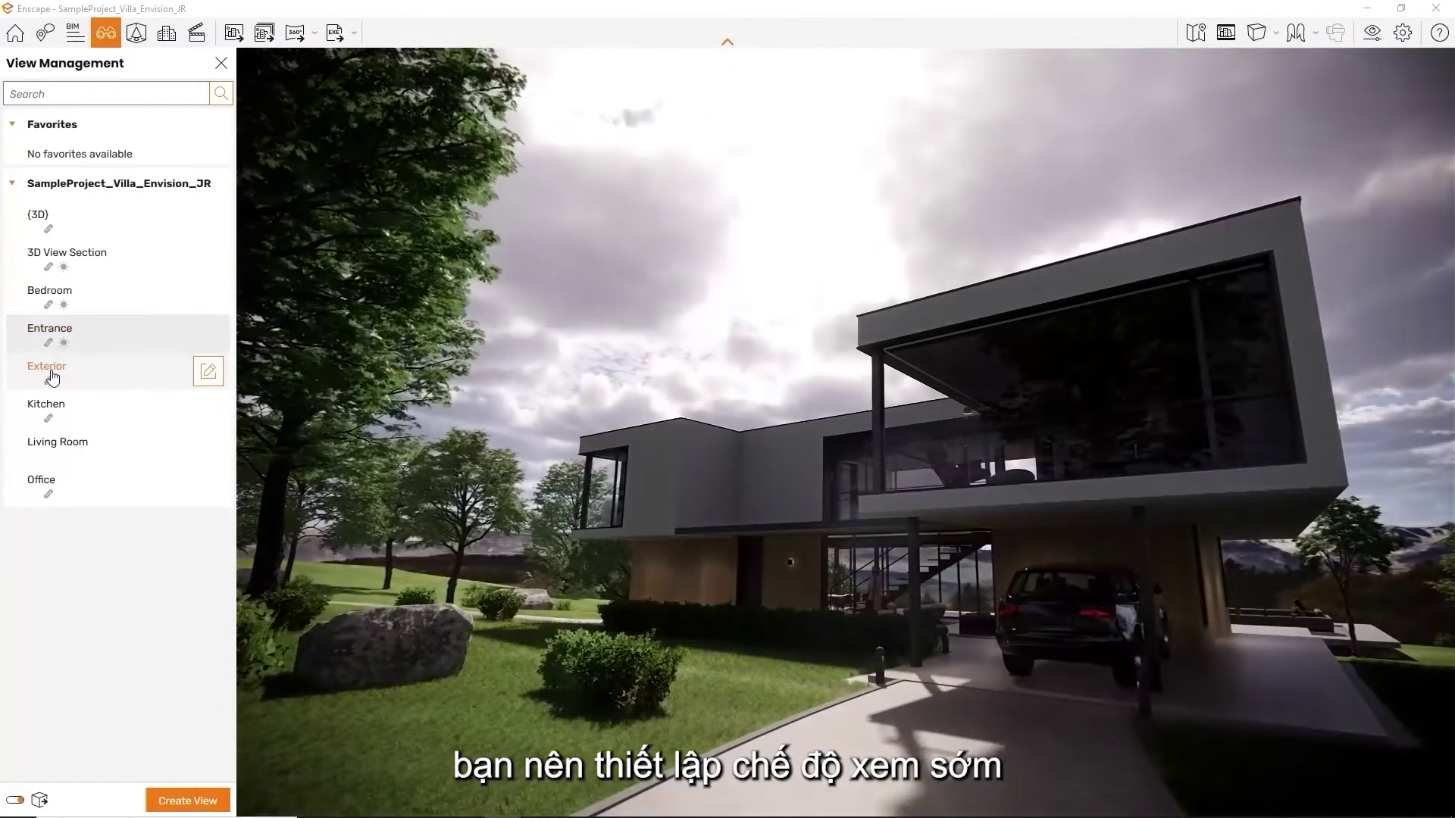
pyautogui.click(87, 266)
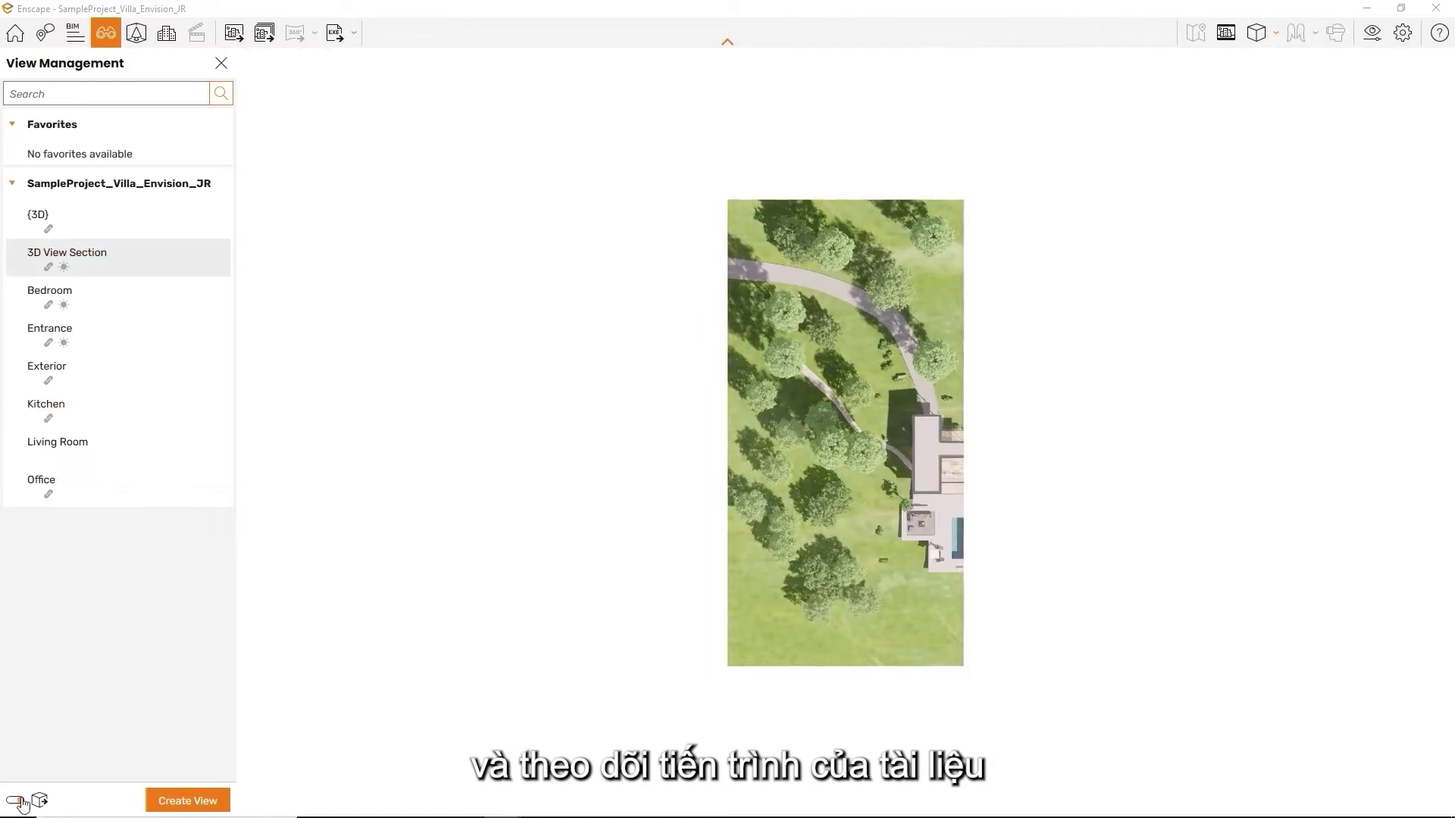
pyautogui.click(77, 312)
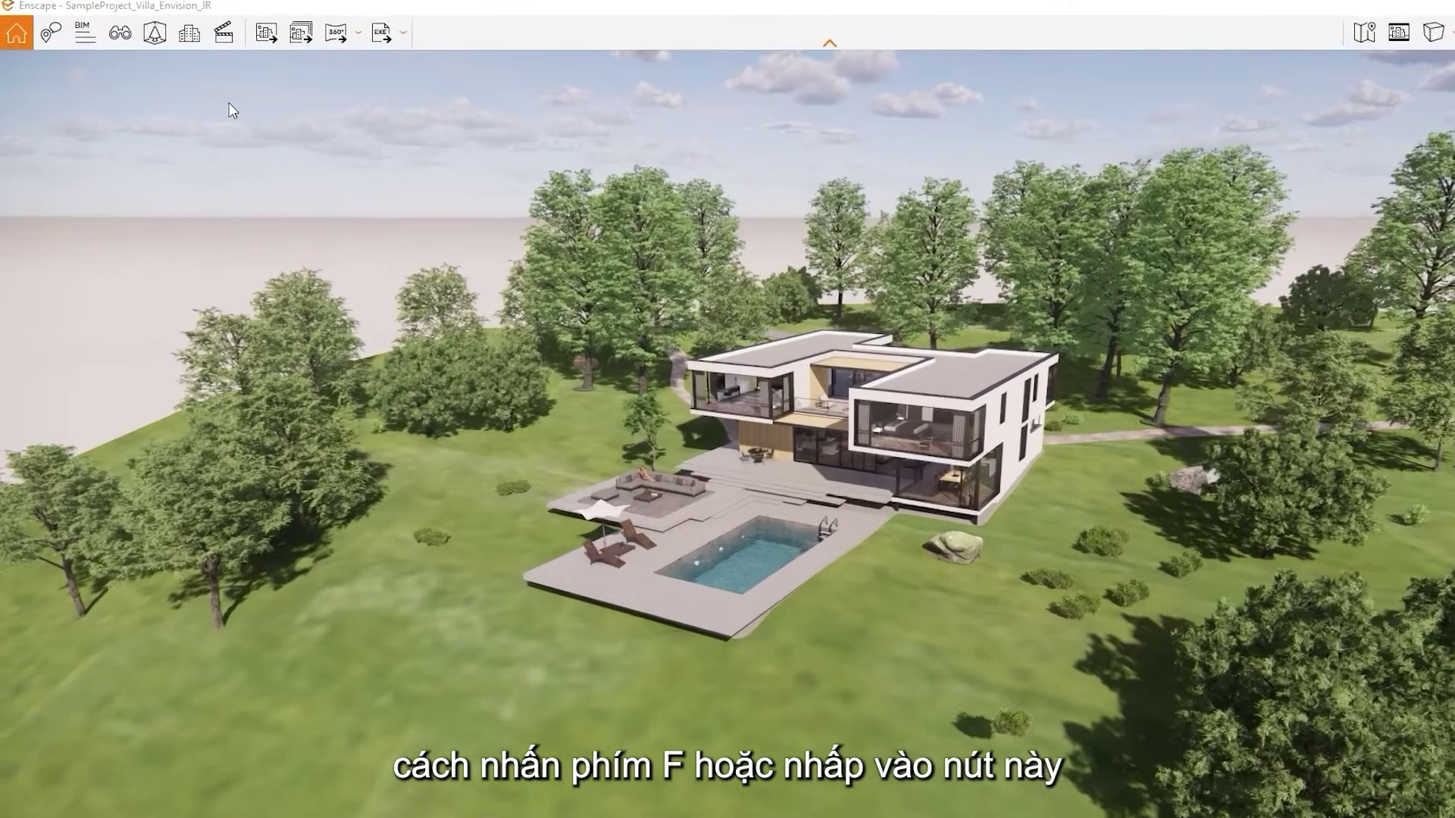
# Reopen the saved views list and switch through 3D View Section to the Bedroom view
pyautogui.click(107, 31)
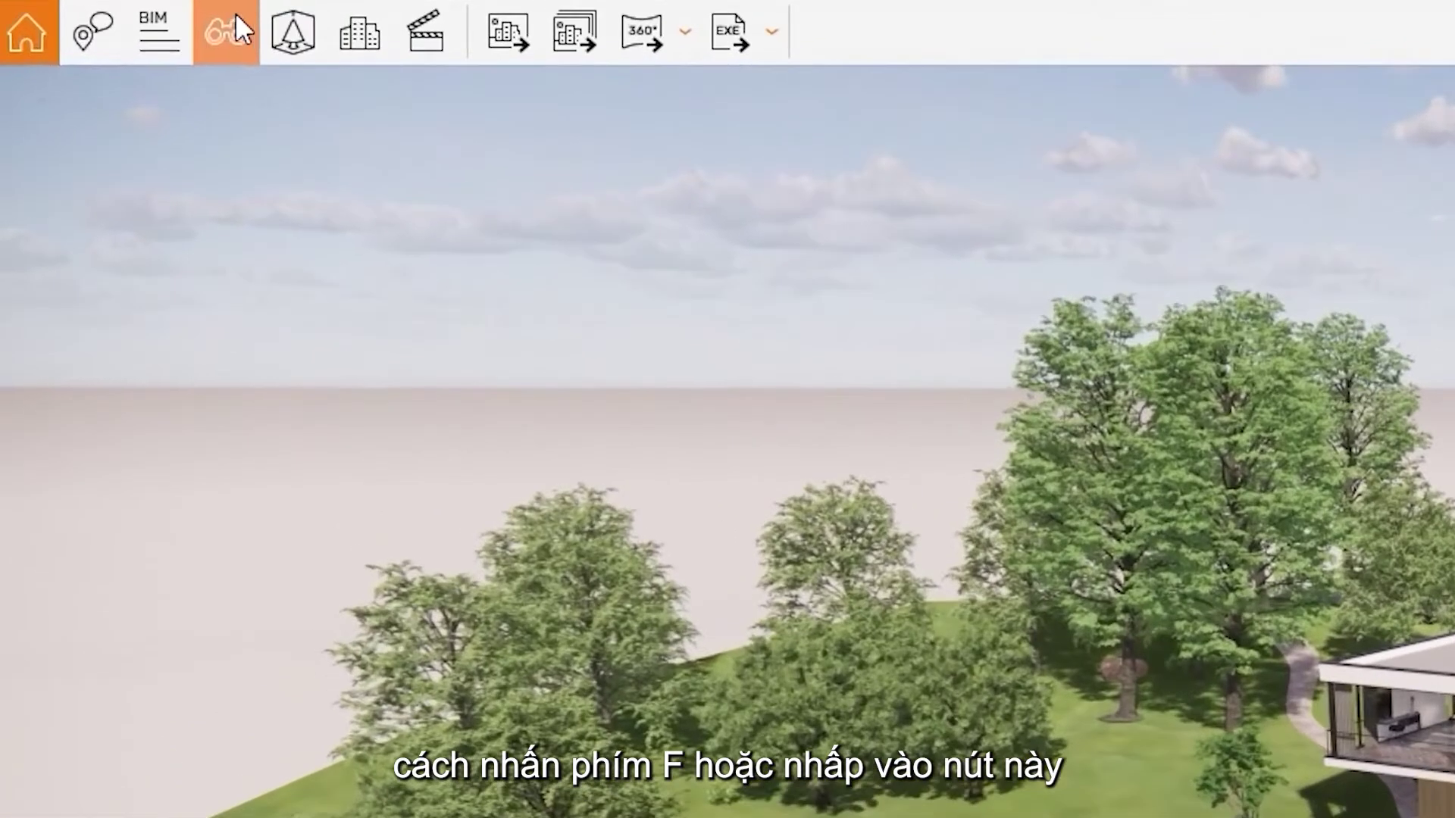
pyautogui.click(226, 34)
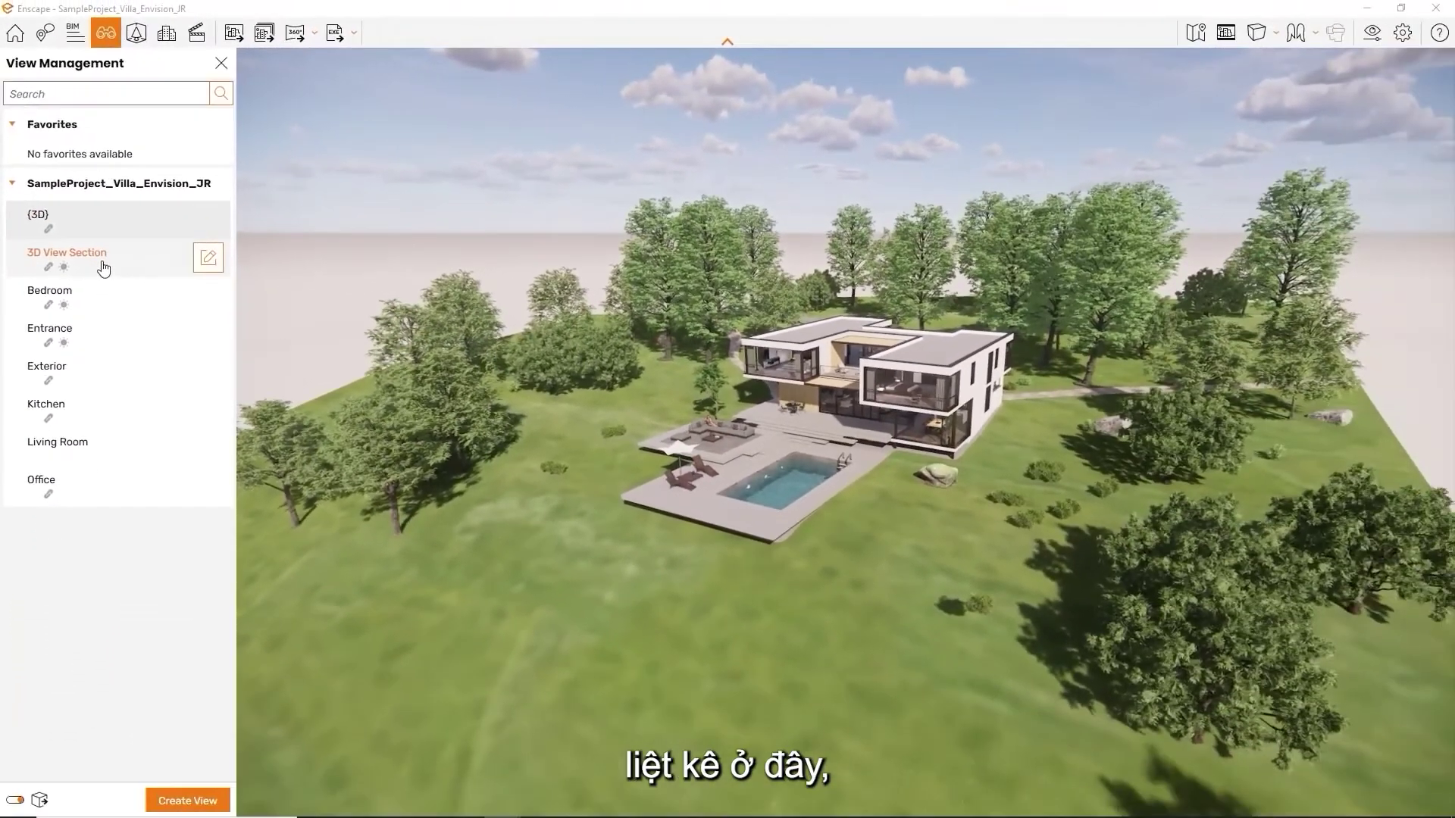
pyautogui.click(104, 267)
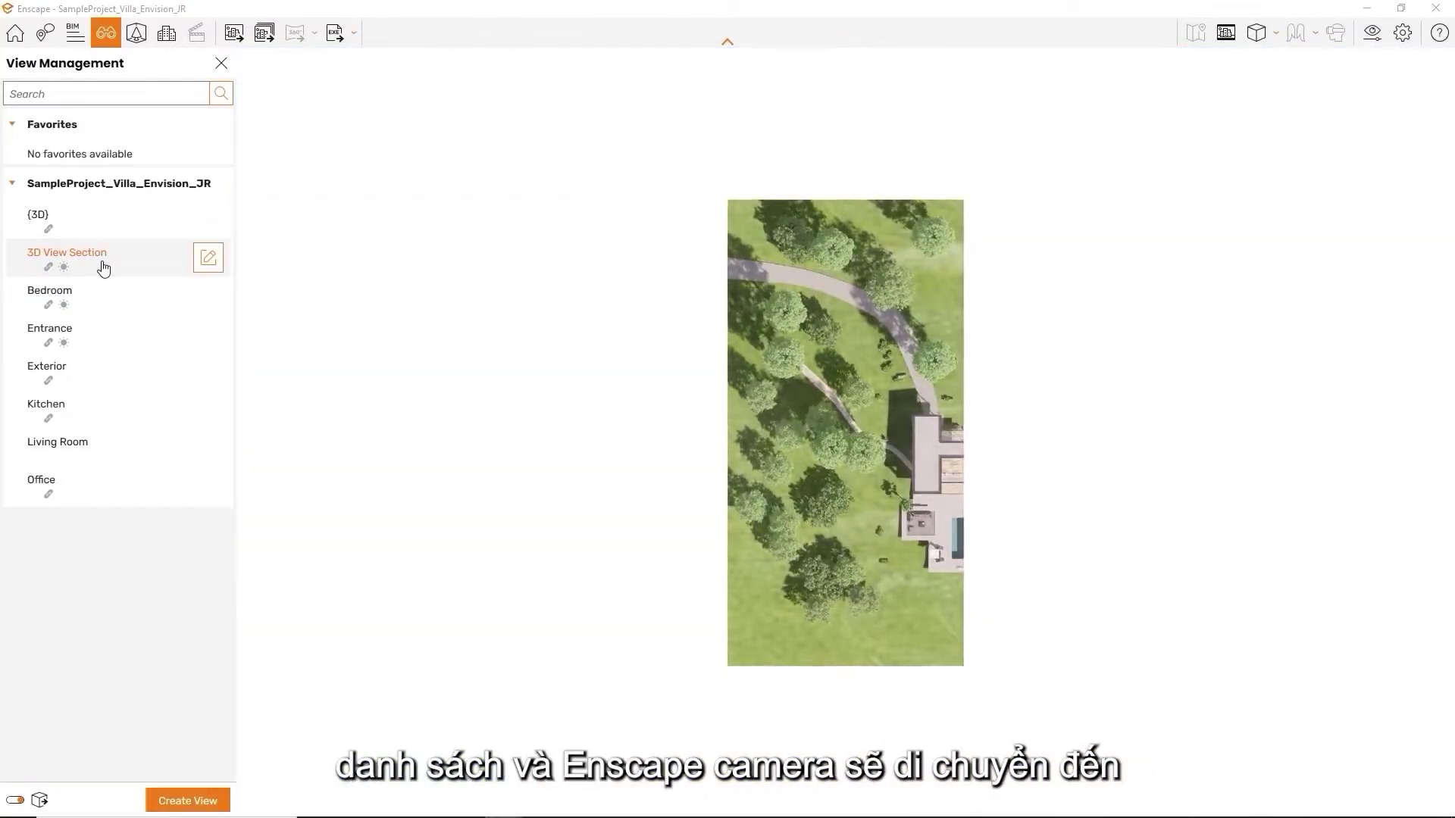
pyautogui.click(98, 294)
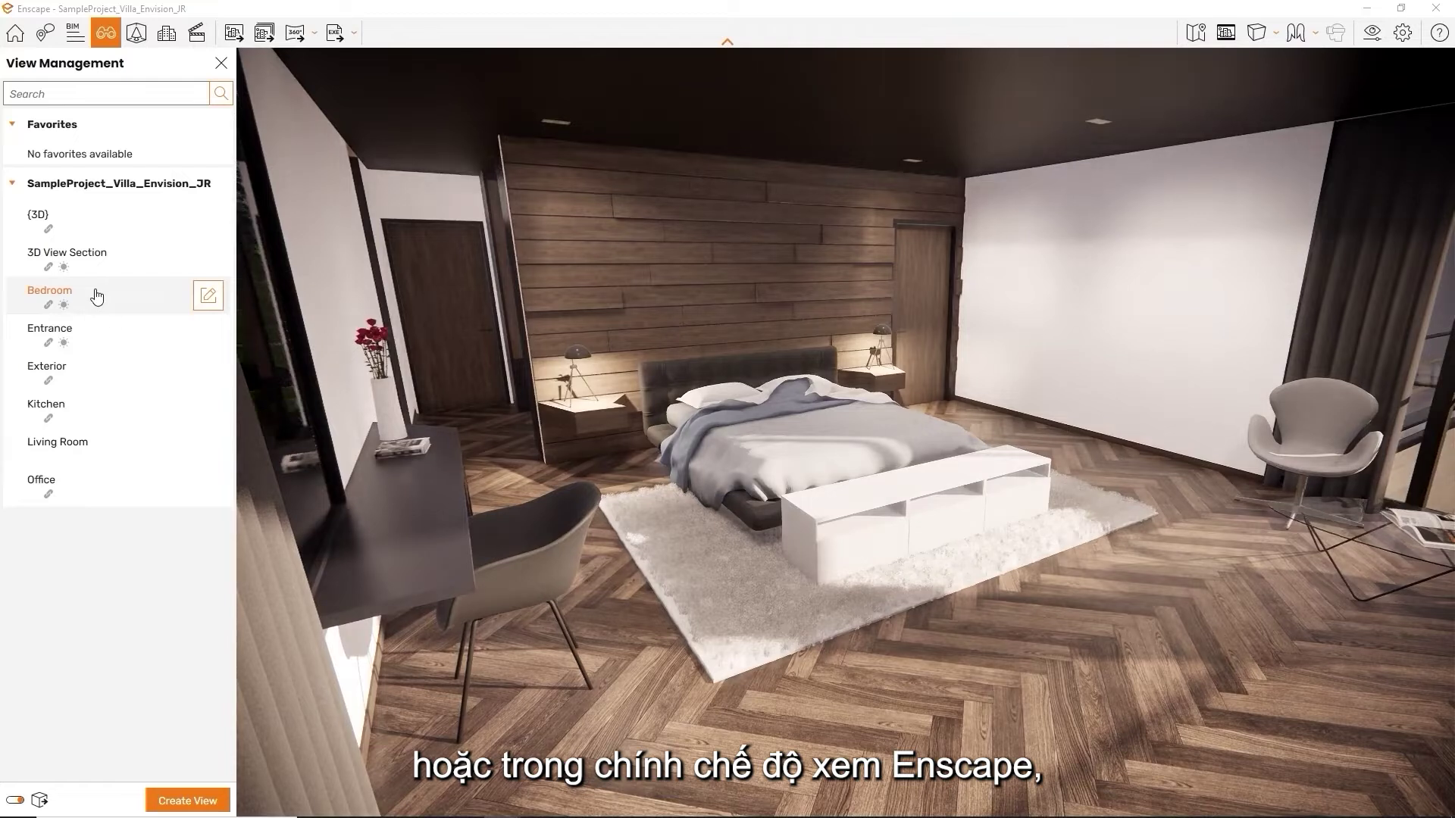
# Cycle through the Entrance, 3D View Section, Bedroom, Exterior and Kitchen views
pyautogui.click(83, 347)
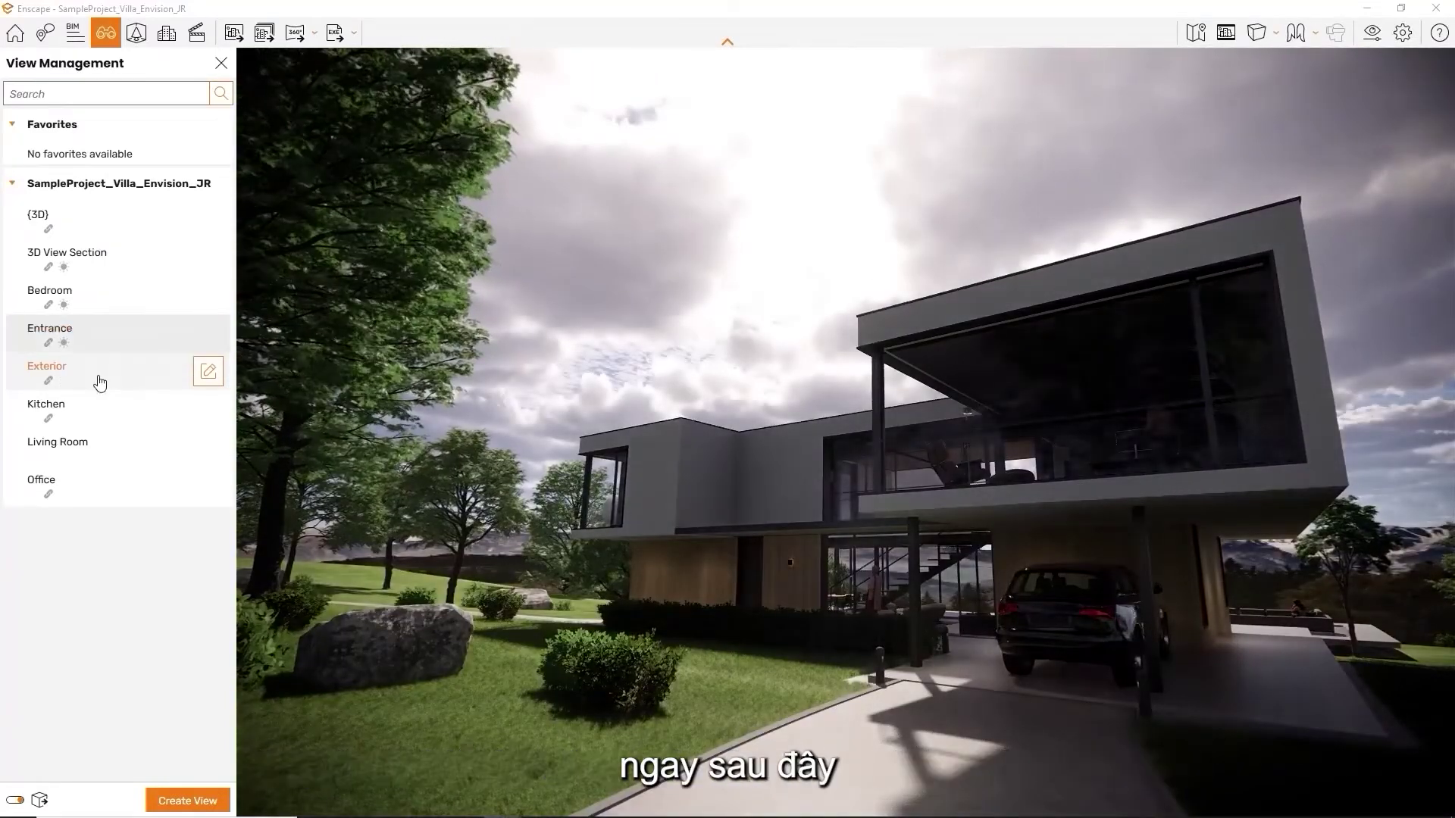
pyautogui.click(88, 263)
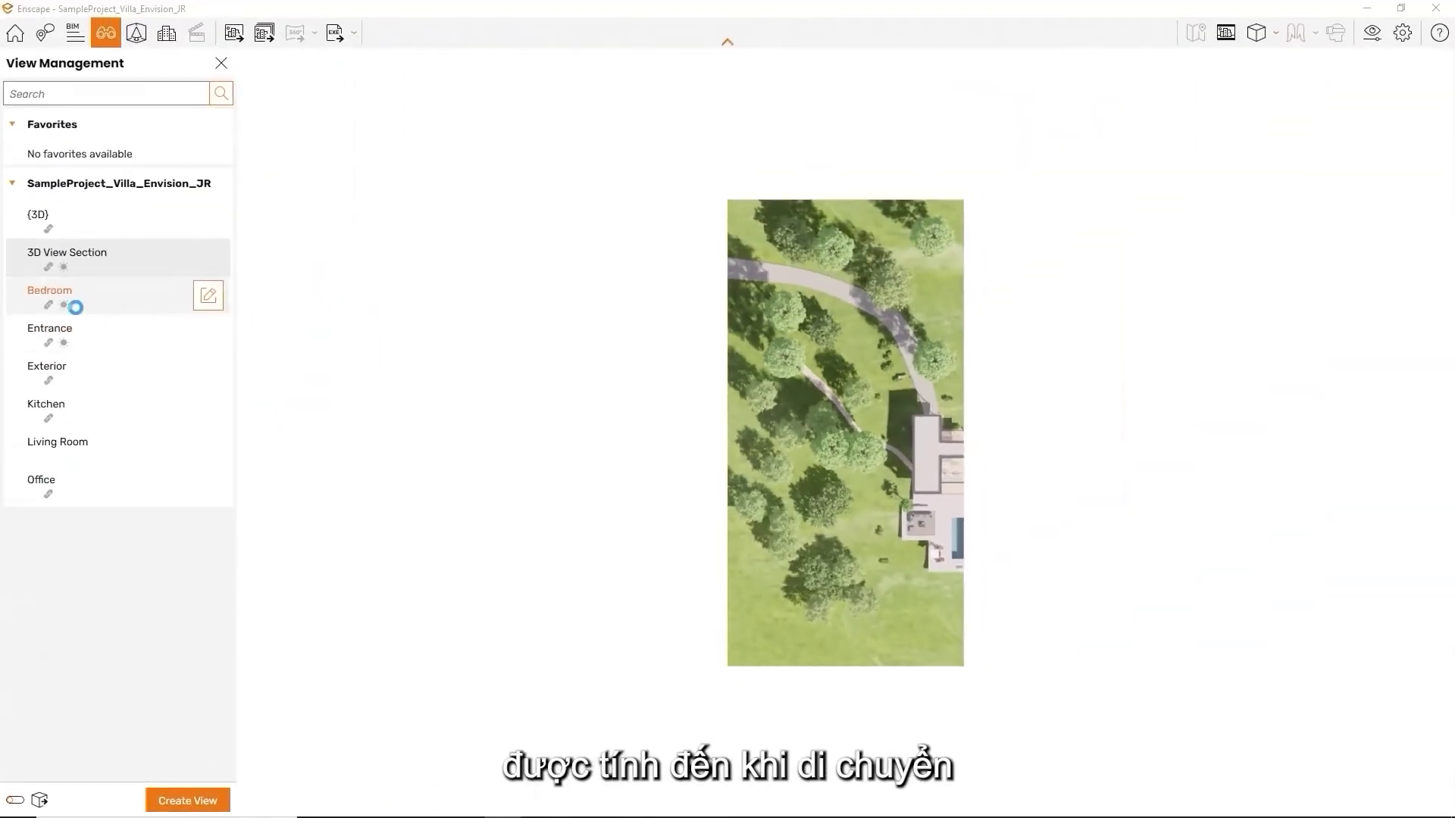
pyautogui.click(75, 307)
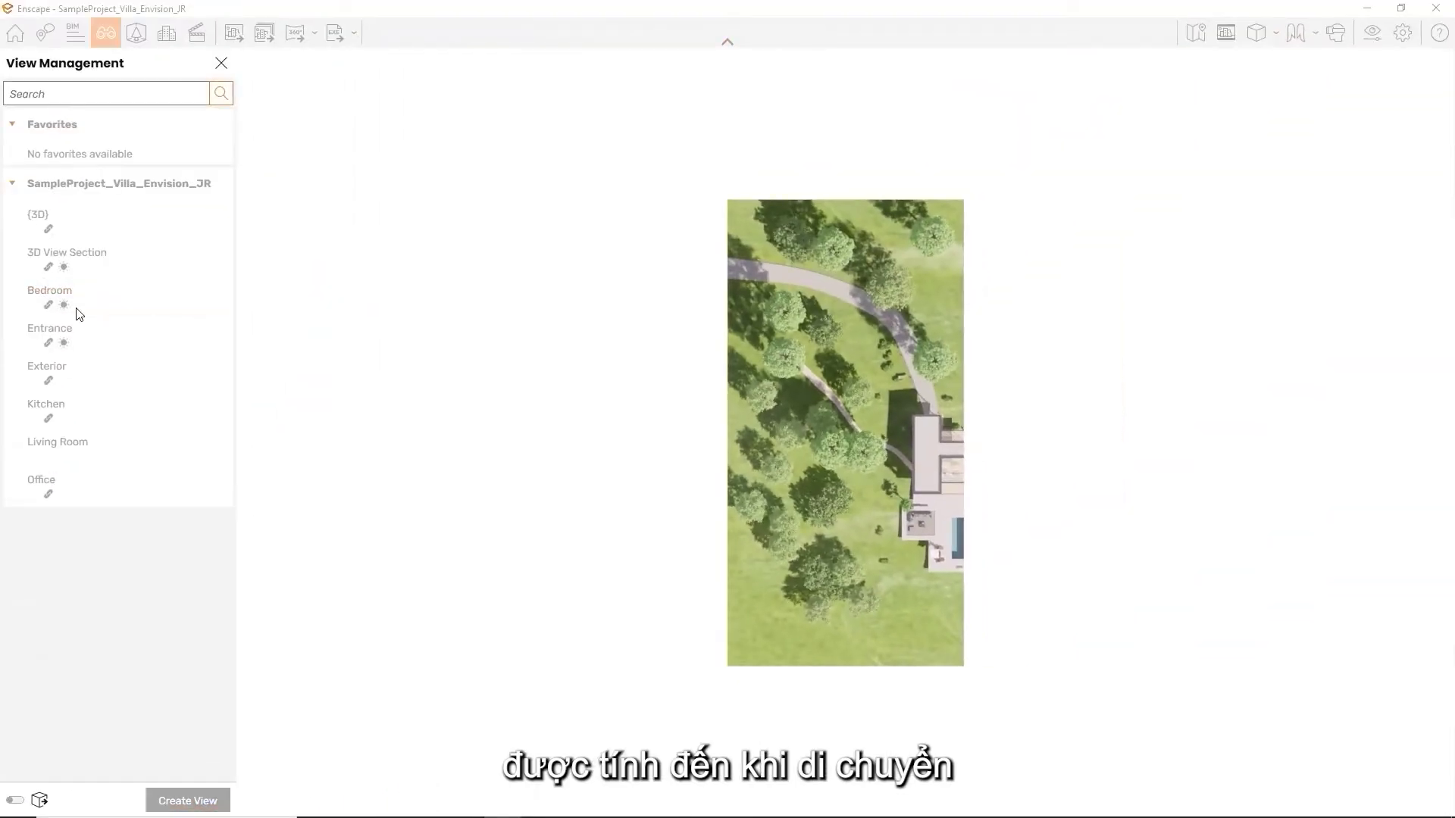
pyautogui.press('s')
pyautogui.moveTo(652, 355); pyautogui.dragTo(487, 331)
pyautogui.click(108, 371)
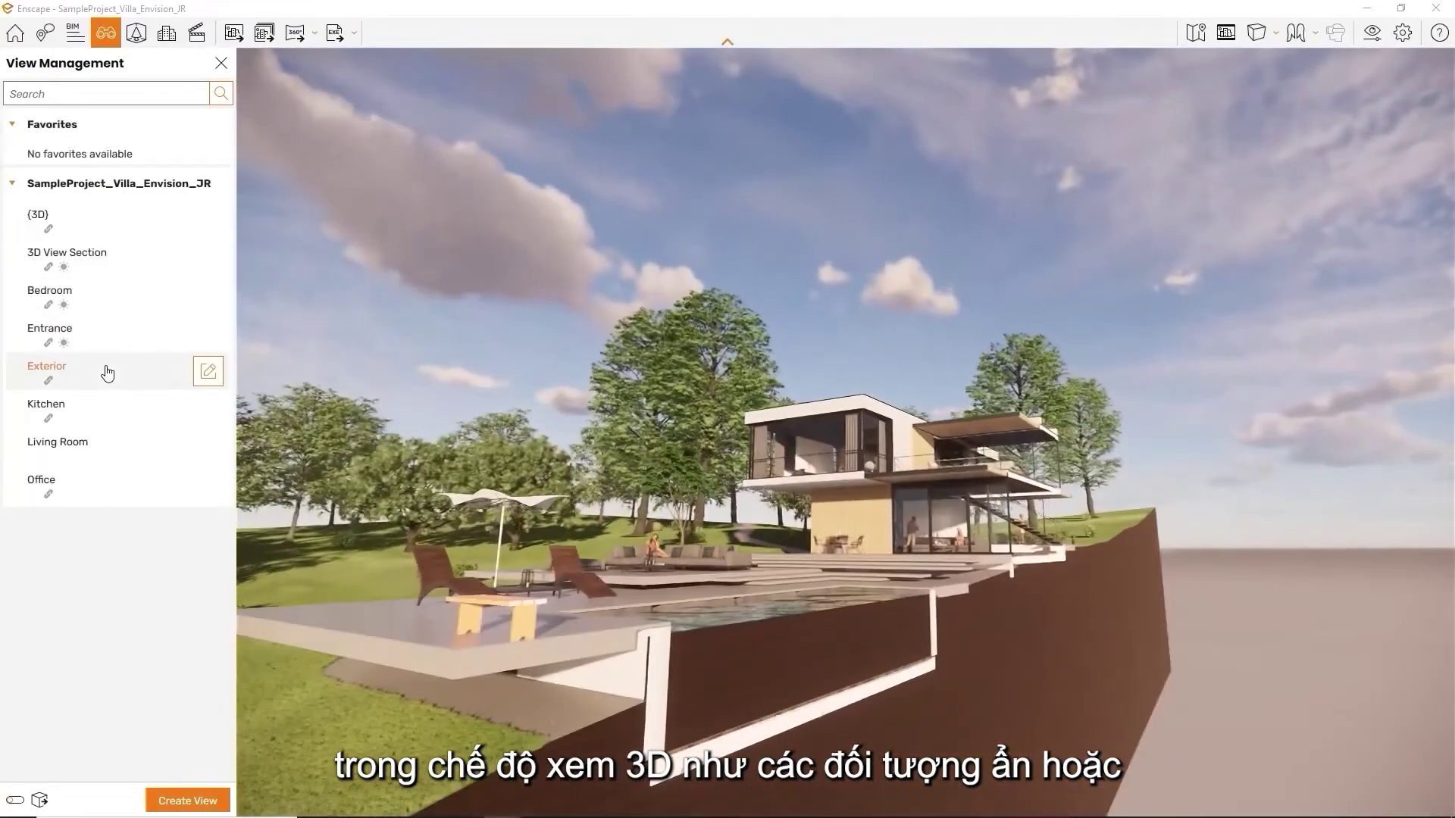
pyautogui.click(101, 416)
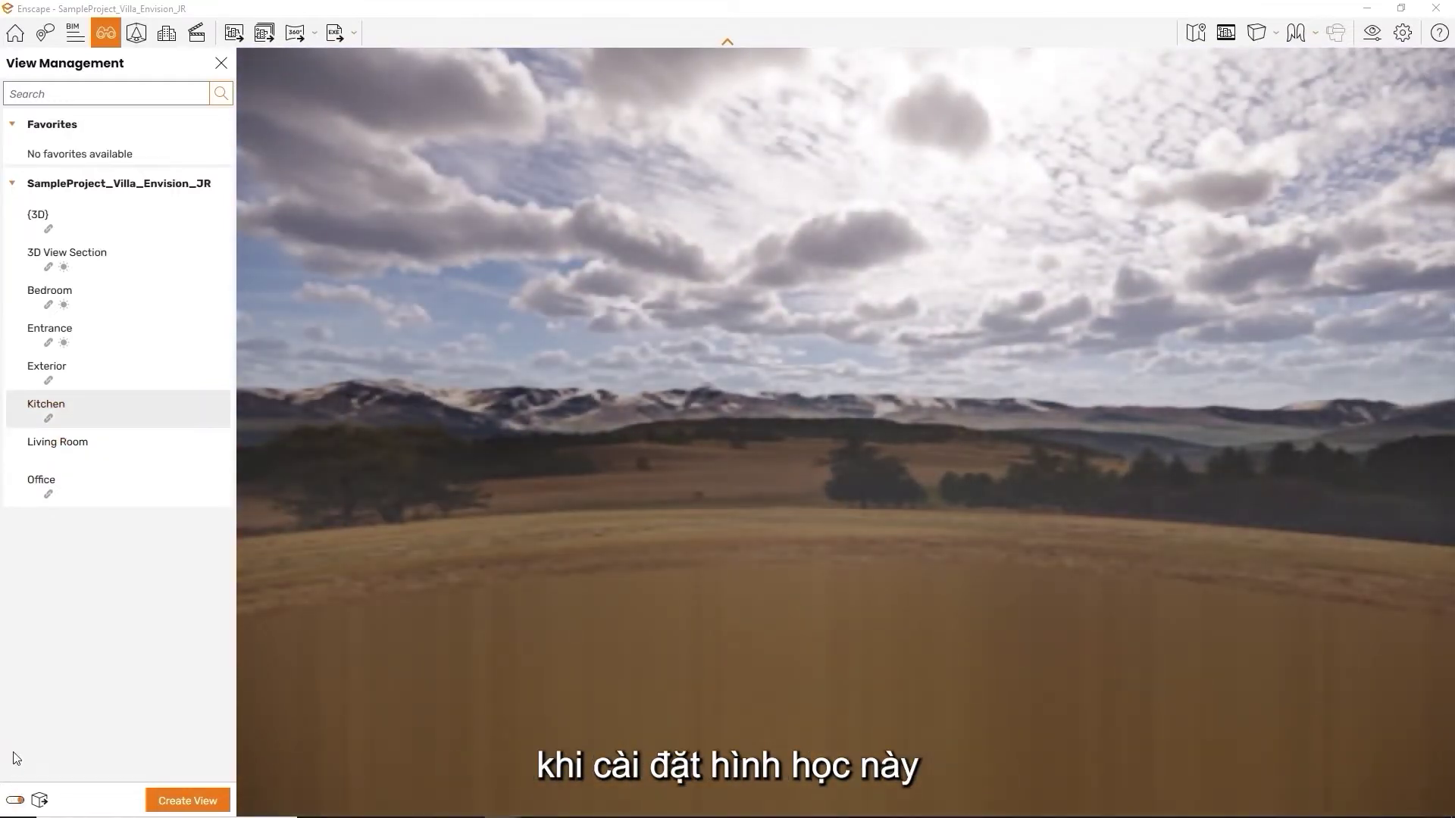
pyautogui.click(64, 412)
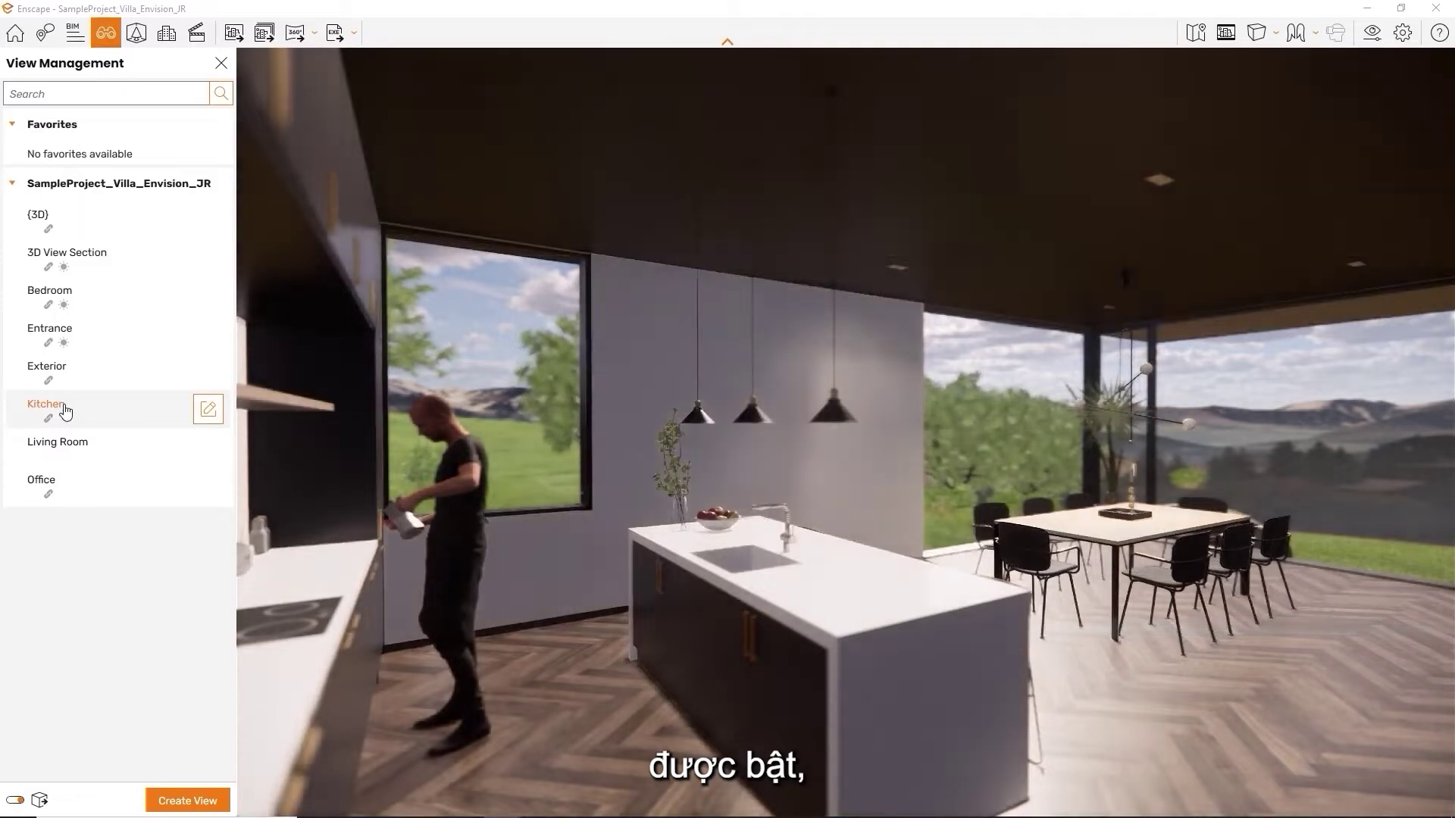
# Revisit 3D View Section and Bedroom, then select Office and open its edit settings
pyautogui.click(85, 261)
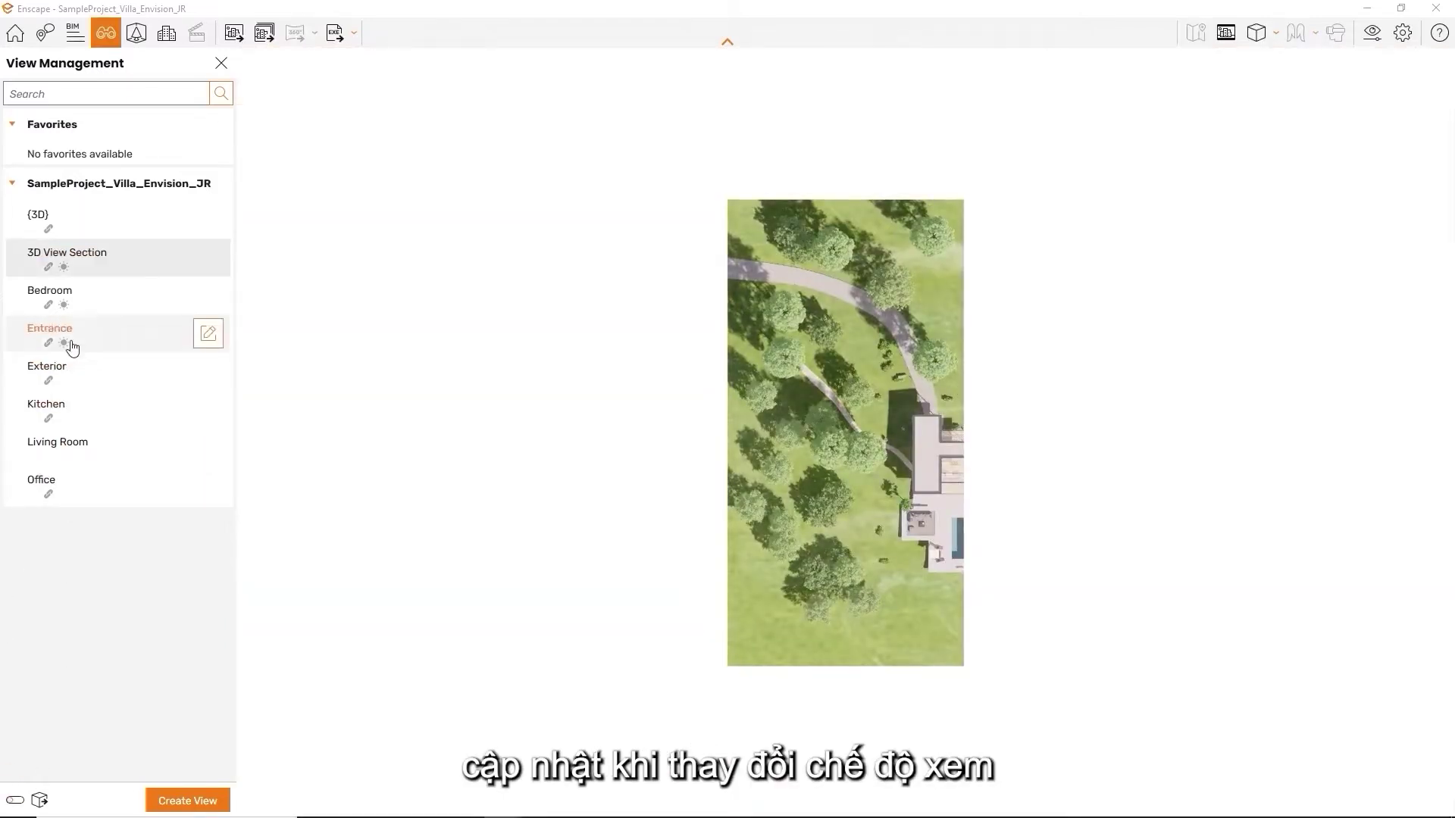
pyautogui.click(78, 312)
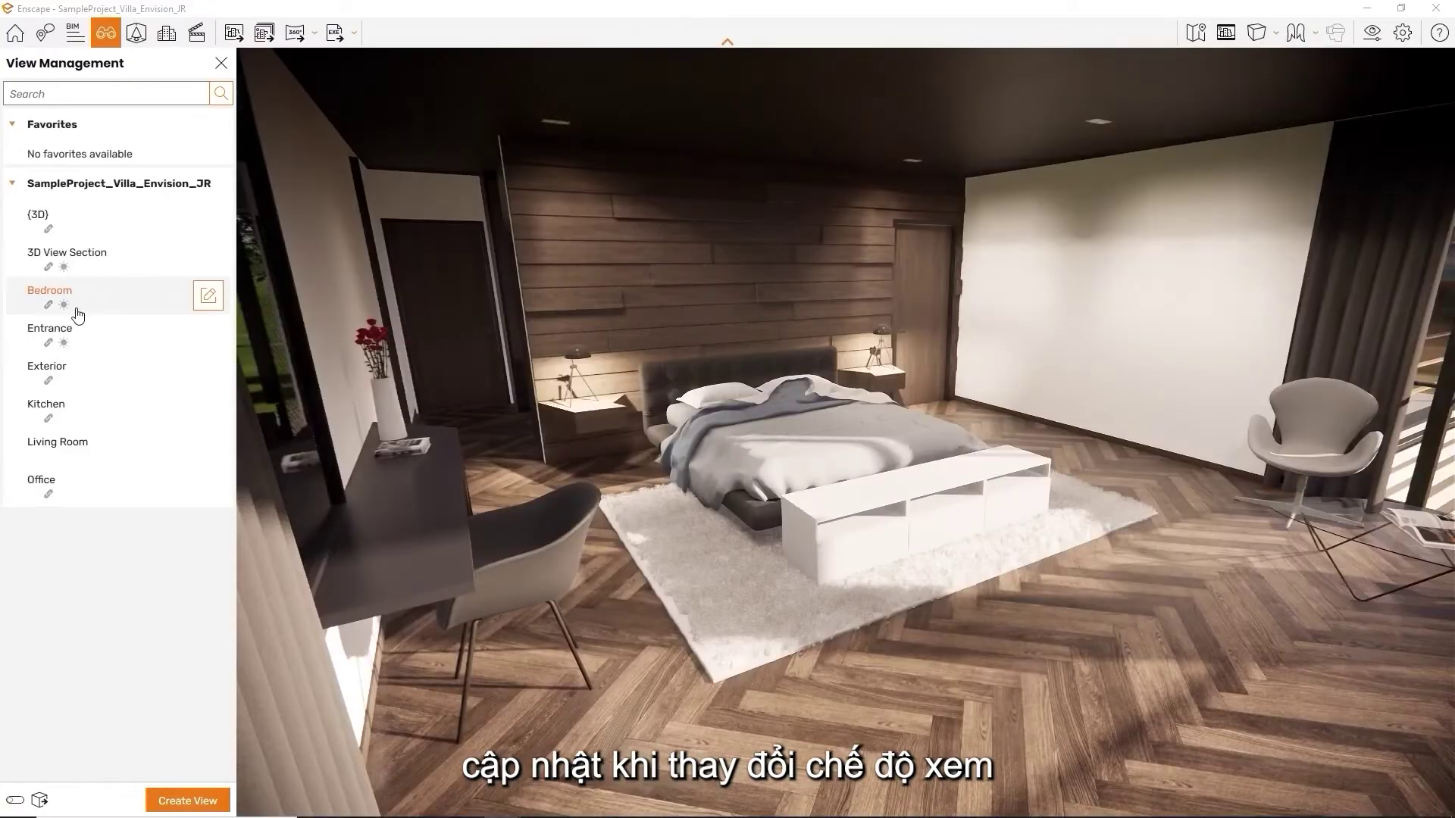
pyautogui.moveTo(578, 331); pyautogui.dragTo(728, 334)
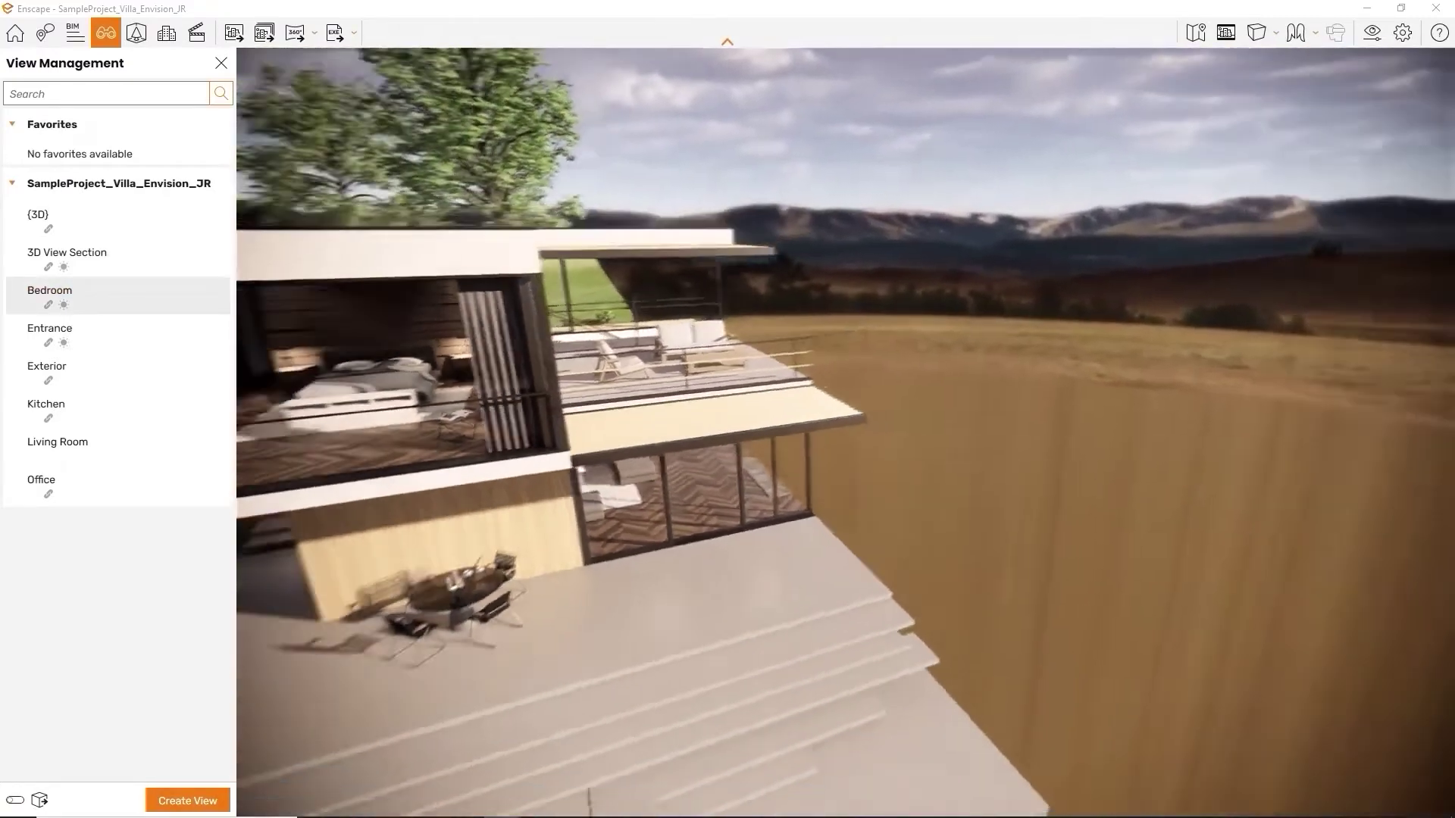
pyautogui.click(101, 483)
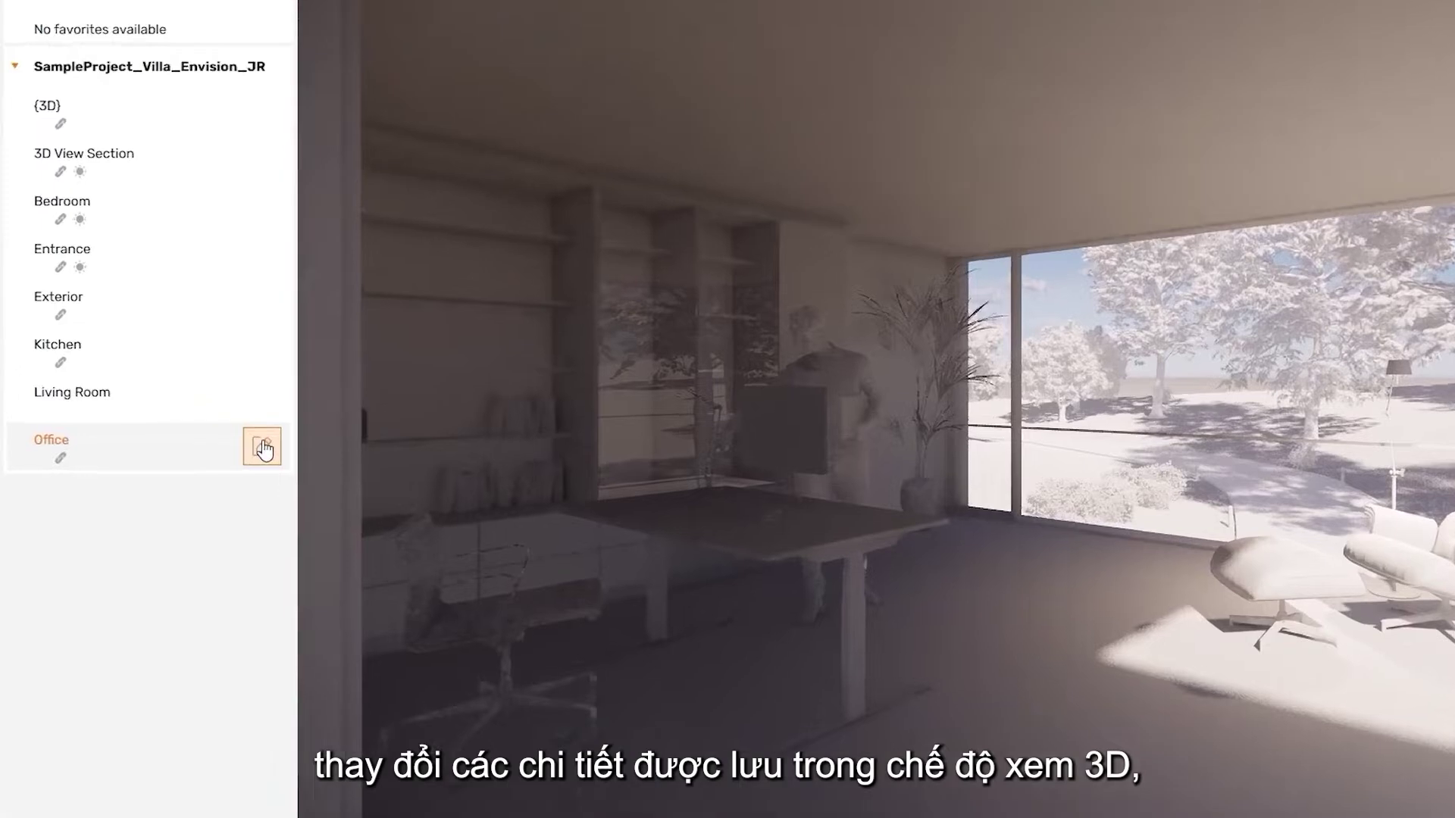
pyautogui.click(210, 486)
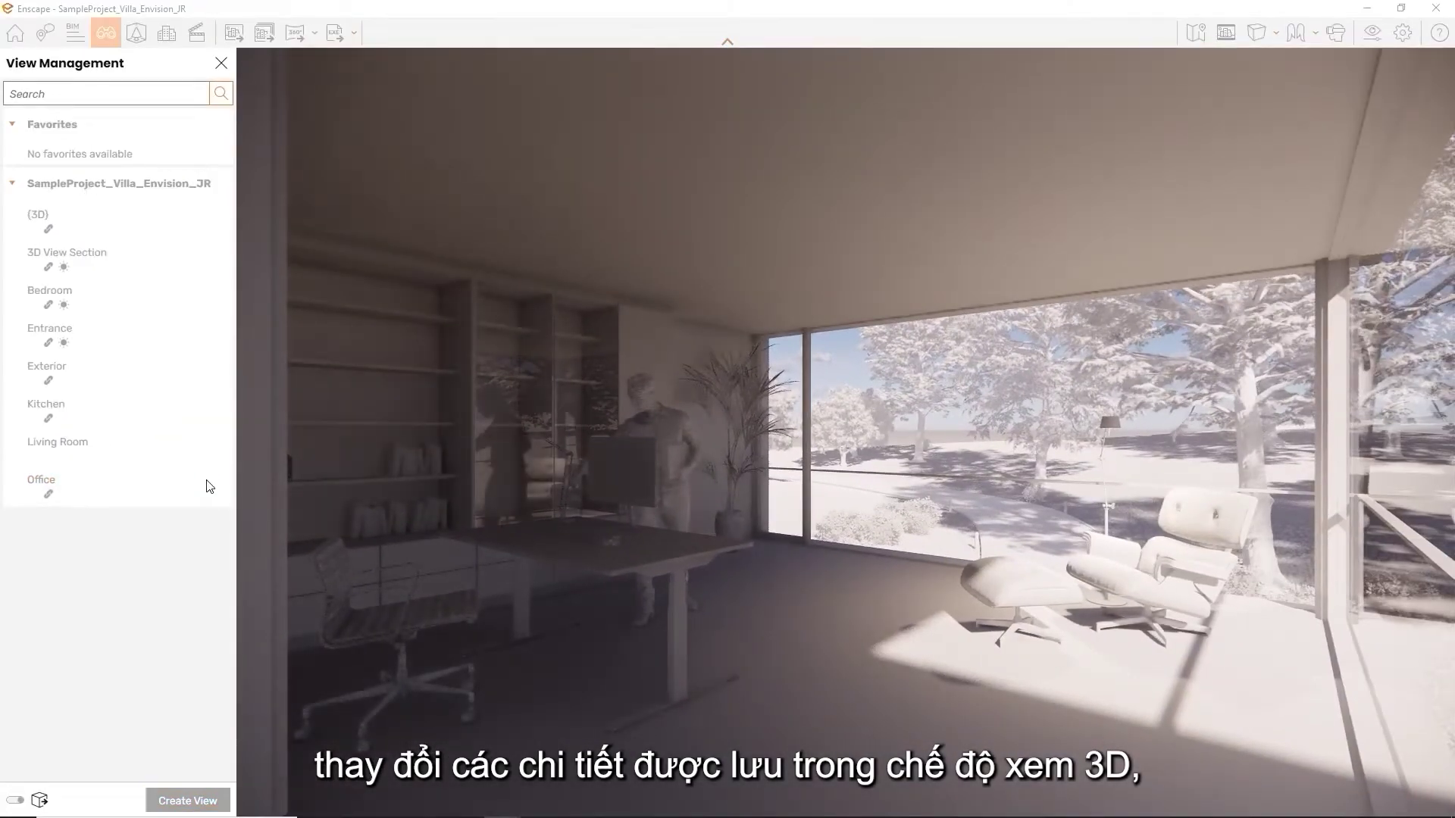
pyautogui.click(208, 487)
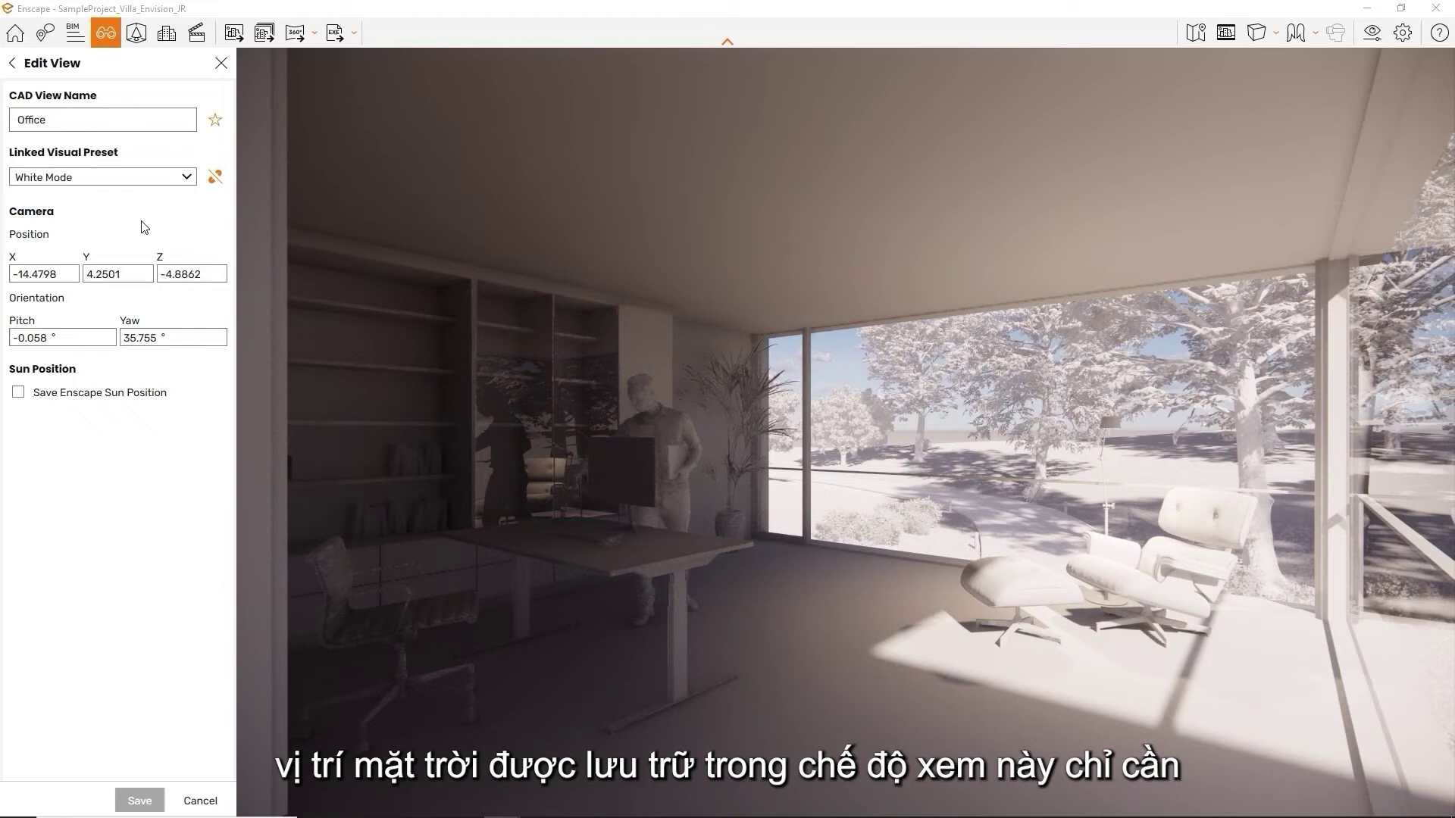
# Store a sun position on the Office view at azimuth 90° and altitude 18°, and save
pyautogui.click(35, 394)
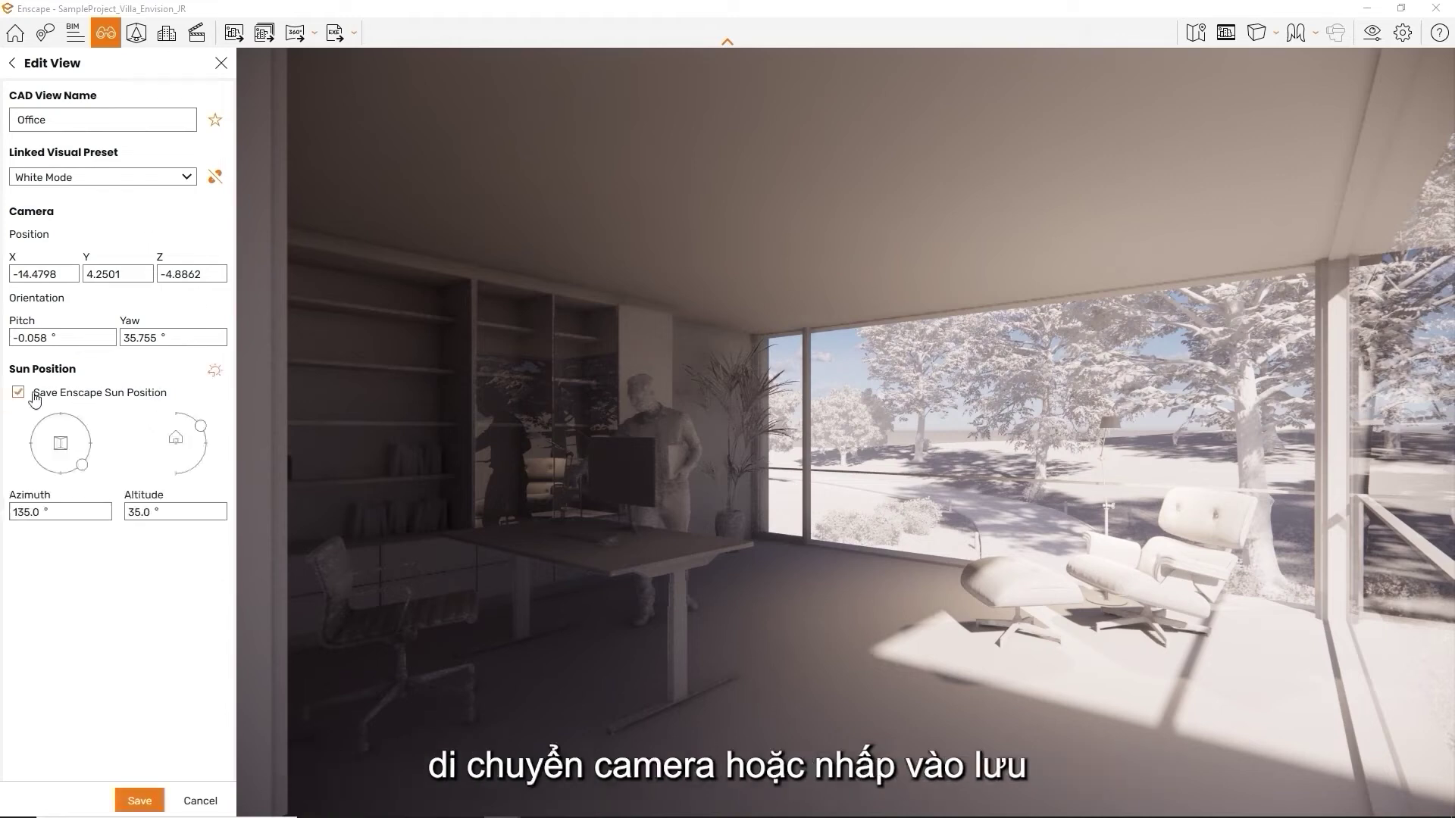
pyautogui.moveTo(85, 468); pyautogui.dragTo(94, 444)
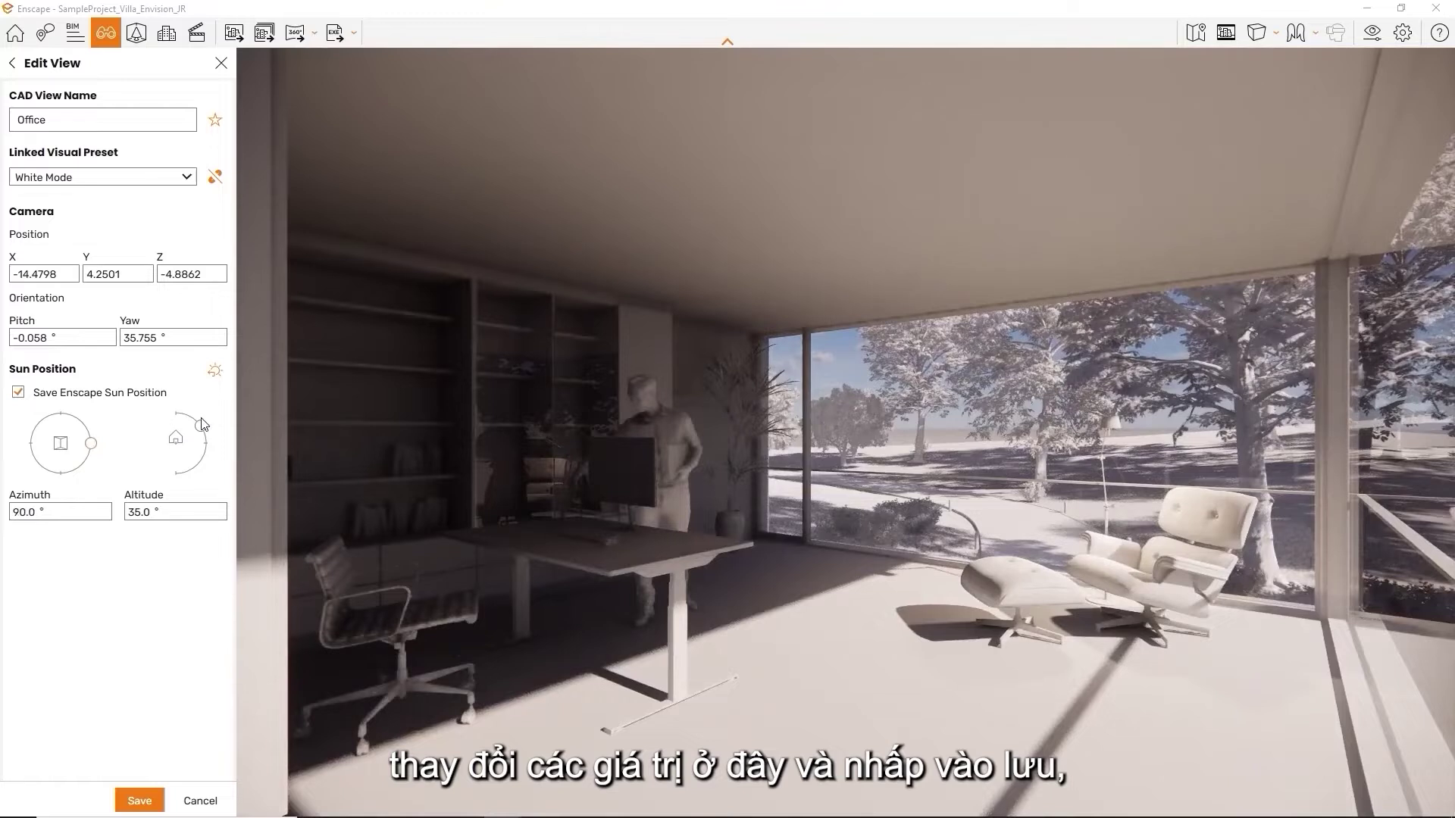
pyautogui.moveTo(202, 435); pyautogui.dragTo(187, 455)
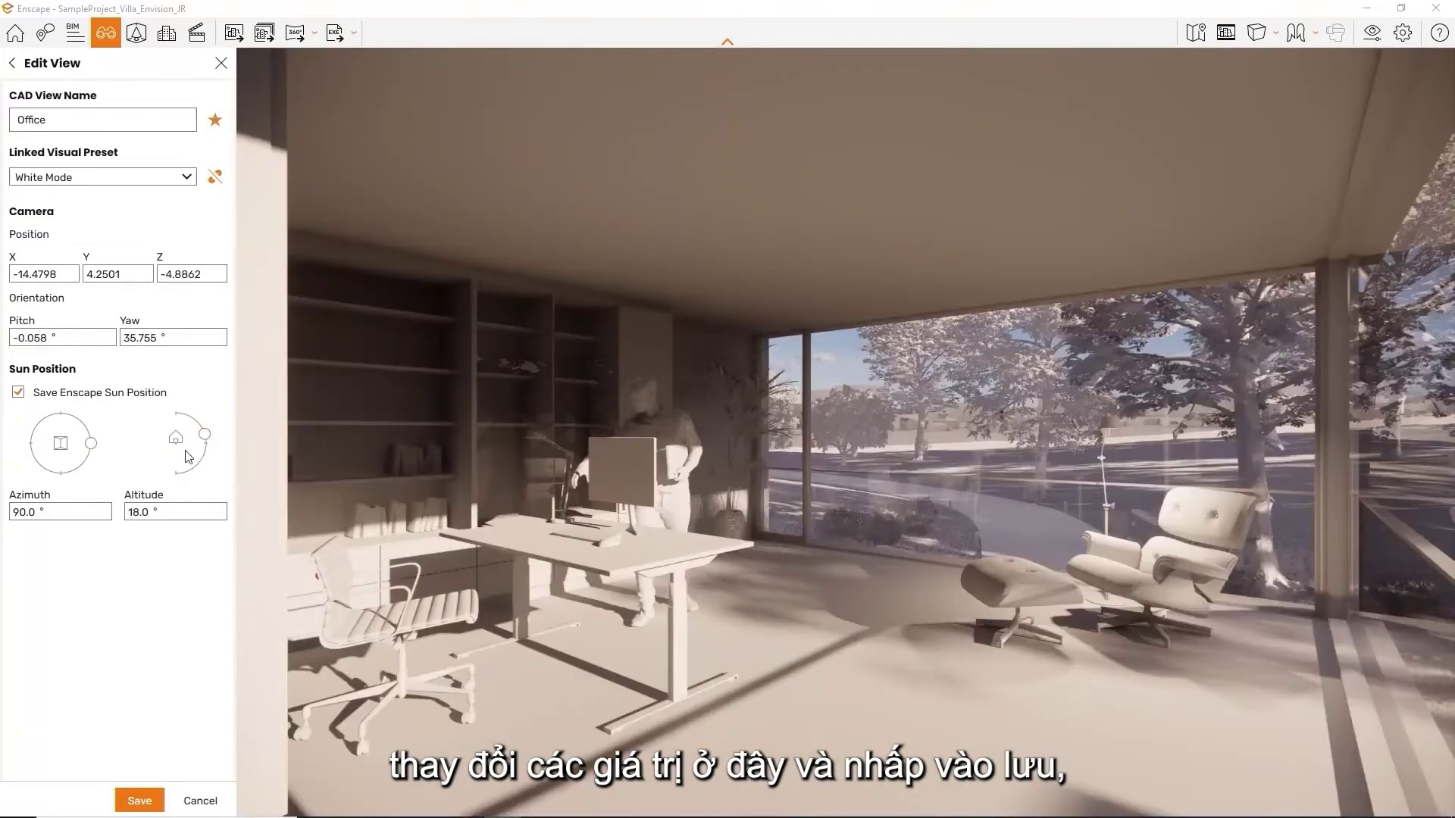
pyautogui.click(158, 805)
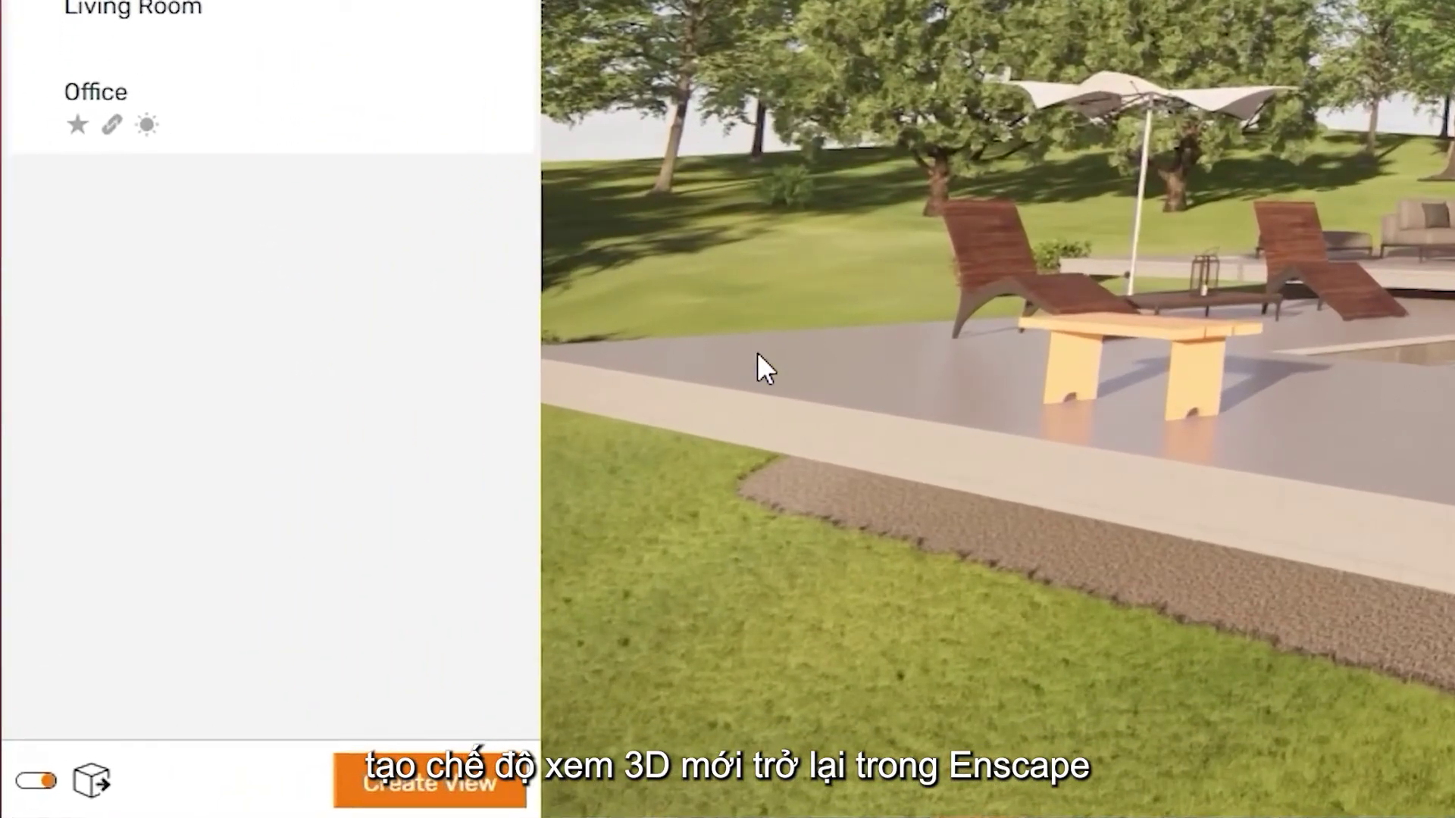
# Return to the Office view and save its camera as new view 'Enscape 3D view 1'
pyautogui.click(496, 788)
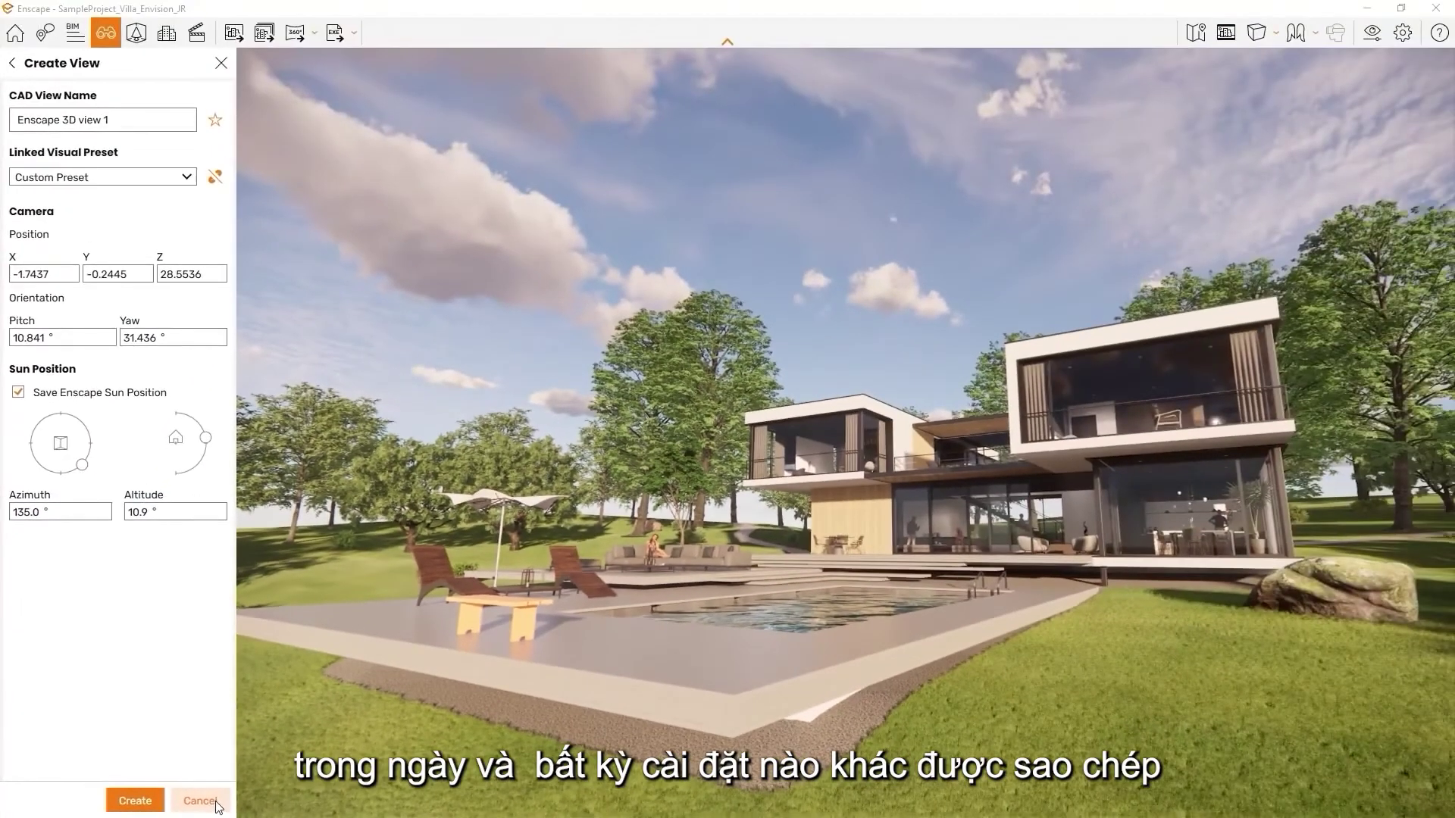
pyautogui.click(199, 801)
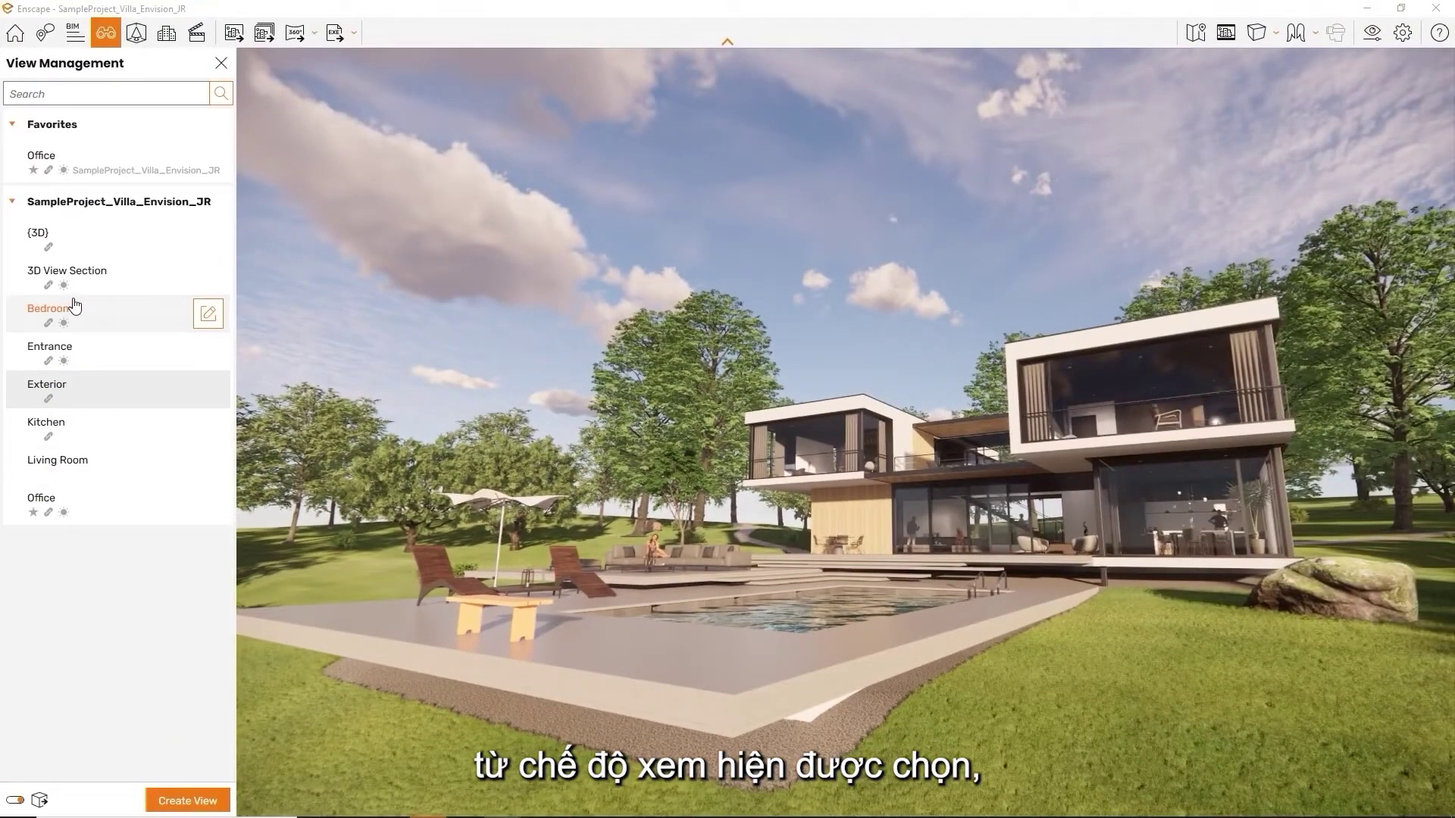
pyautogui.click(65, 496)
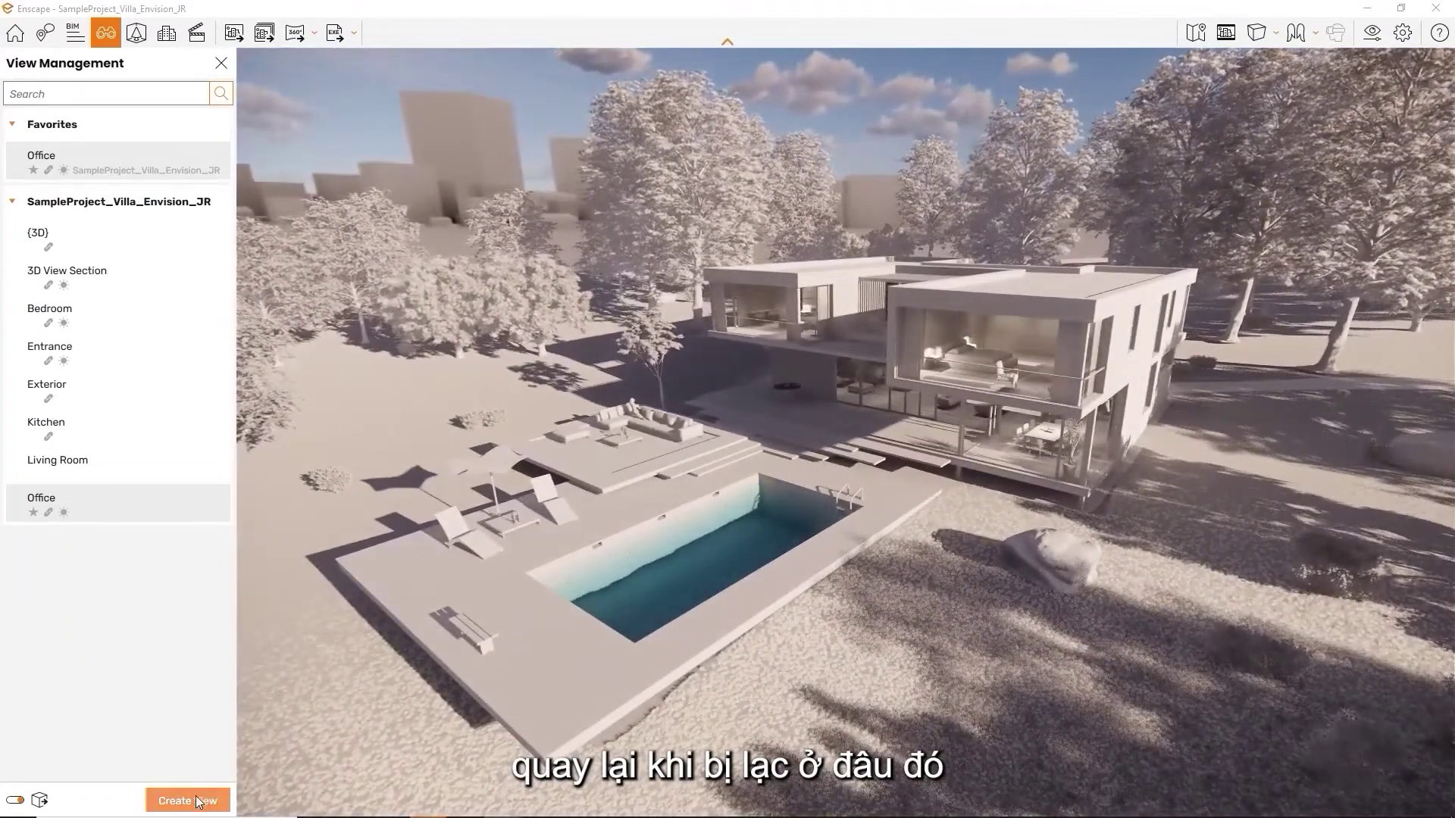
pyautogui.click(194, 799)
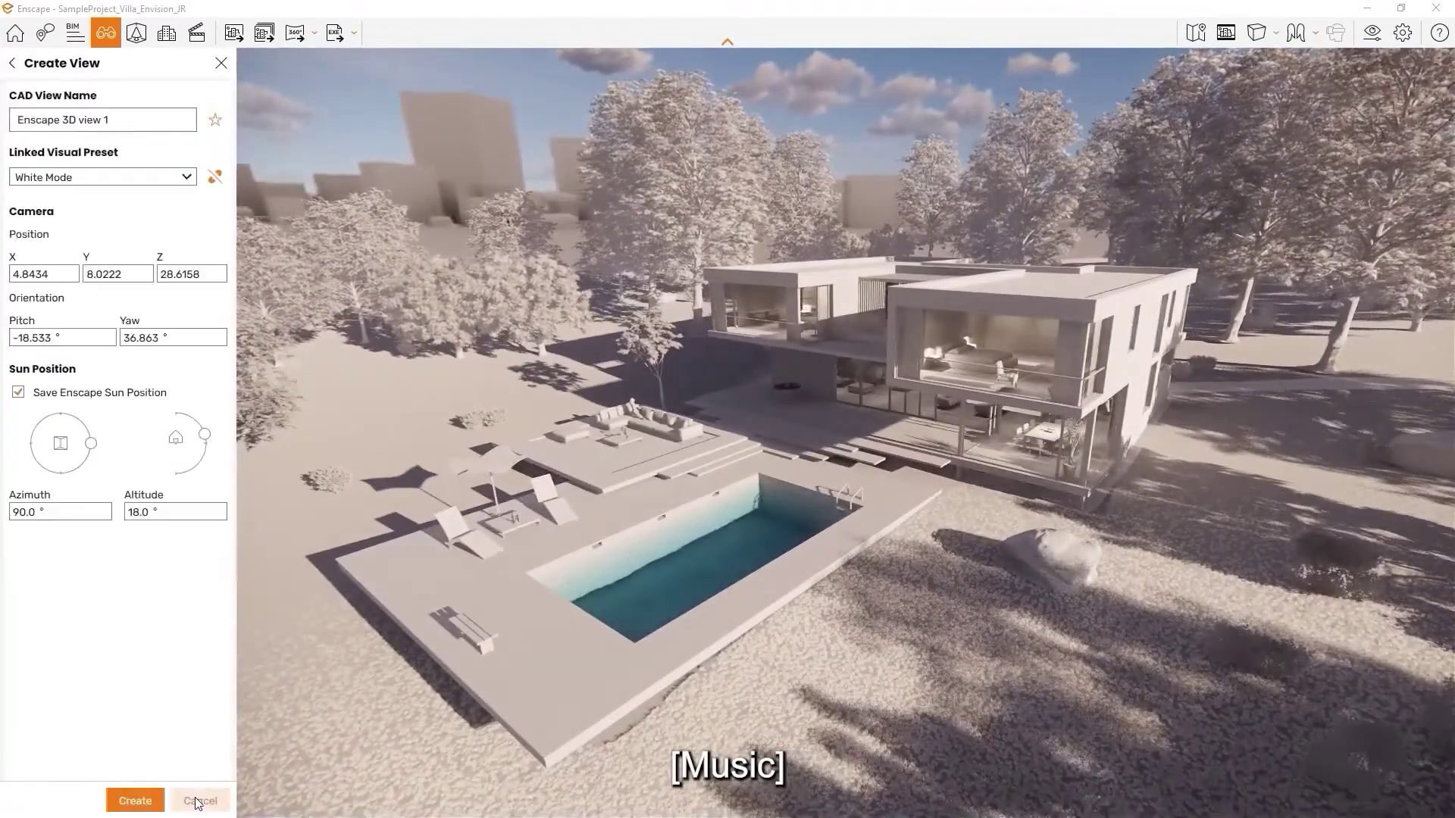
pyautogui.click(136, 803)
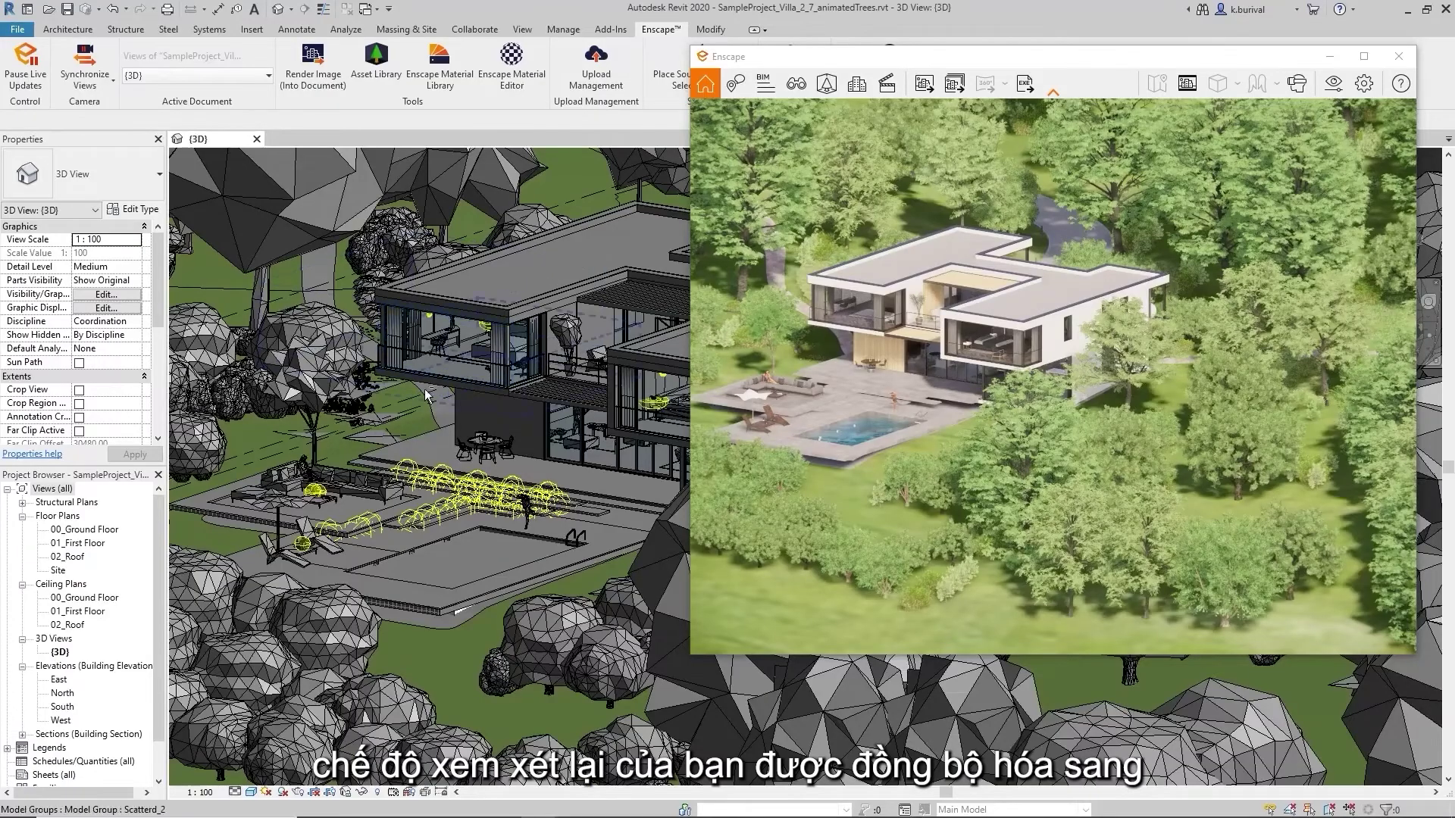
# Orbit, pan and zoom the villa model to face it from the front
pyautogui.keyDown('shift'); pyautogui.moveTo(426, 396); pyautogui.dragTo(539, 455, button='middle'); pyautogui.keyUp('shift')
pyautogui.moveTo(549, 317); pyautogui.dragTo(638, 334, button='middle')
pyautogui.moveTo(534, 363); pyautogui.dragTo(467, 381, button='middle')
pyautogui.scroll(4, 516, 422)
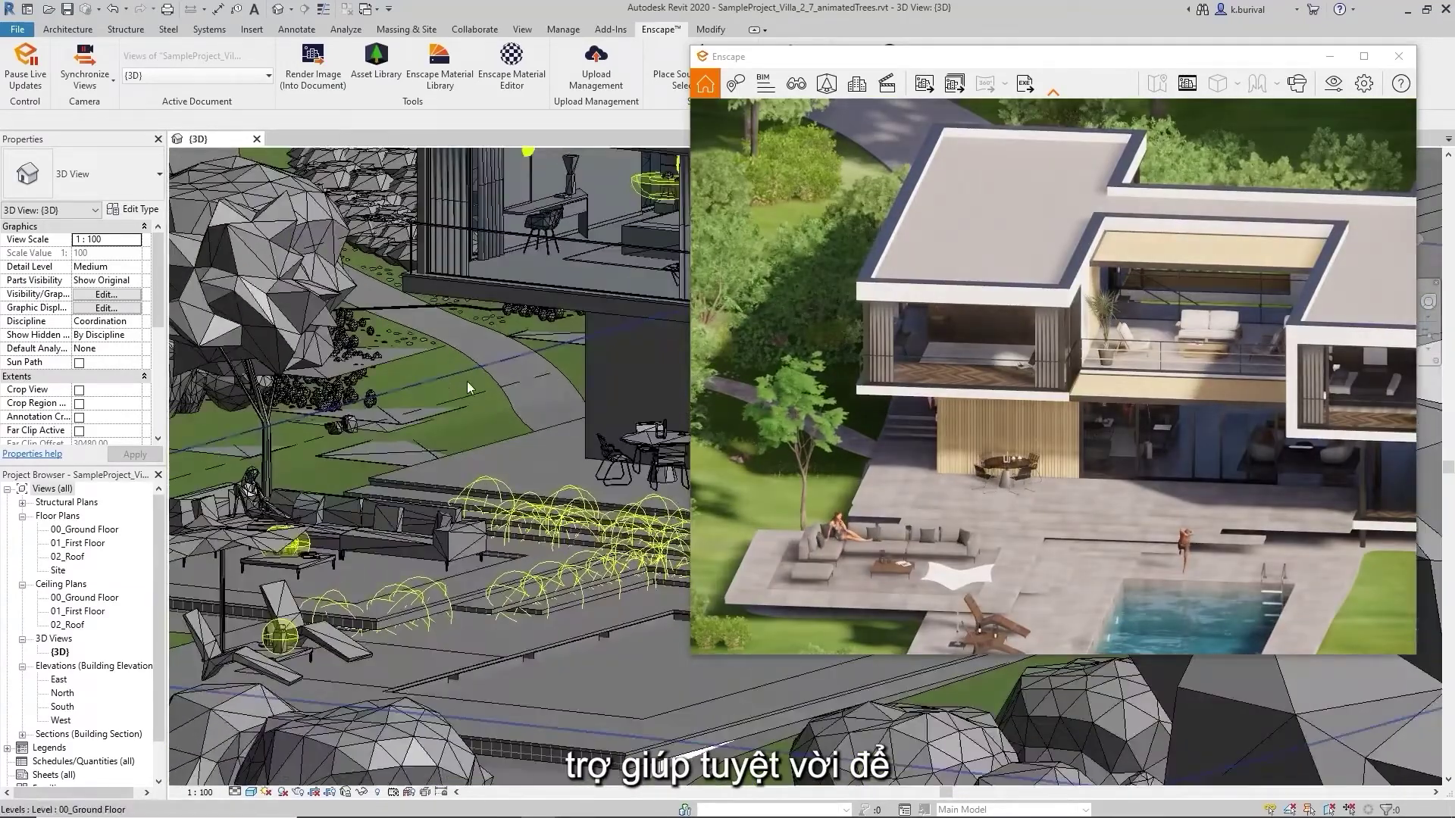
pyautogui.keyDown('shift'); pyautogui.moveTo(561, 374); pyautogui.dragTo(521, 462, button='middle'); pyautogui.keyUp('shift')
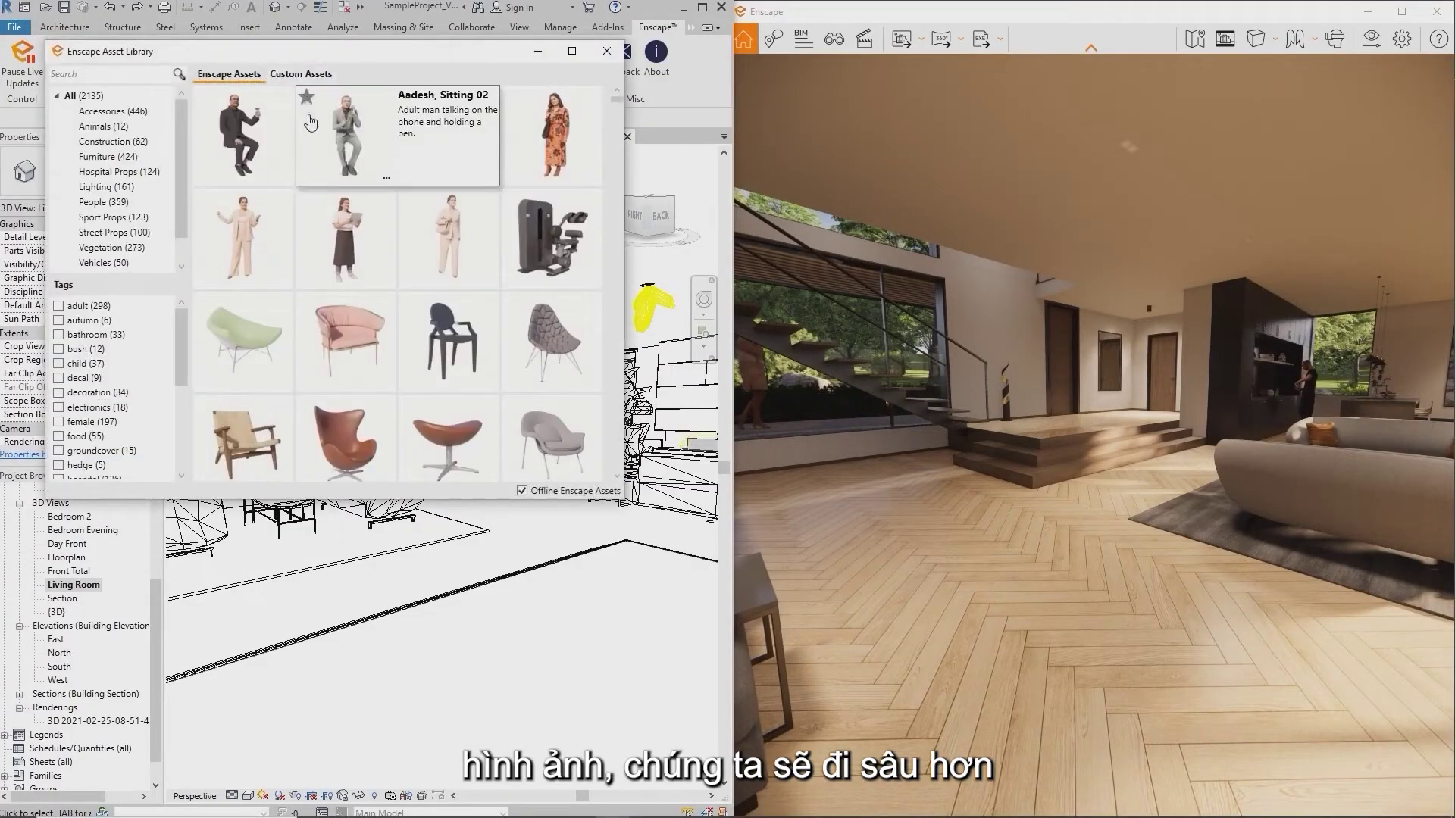
# Place a standing woman figure on the living-room floor and orbit around her and the stairs
pyautogui.click(273, 235)
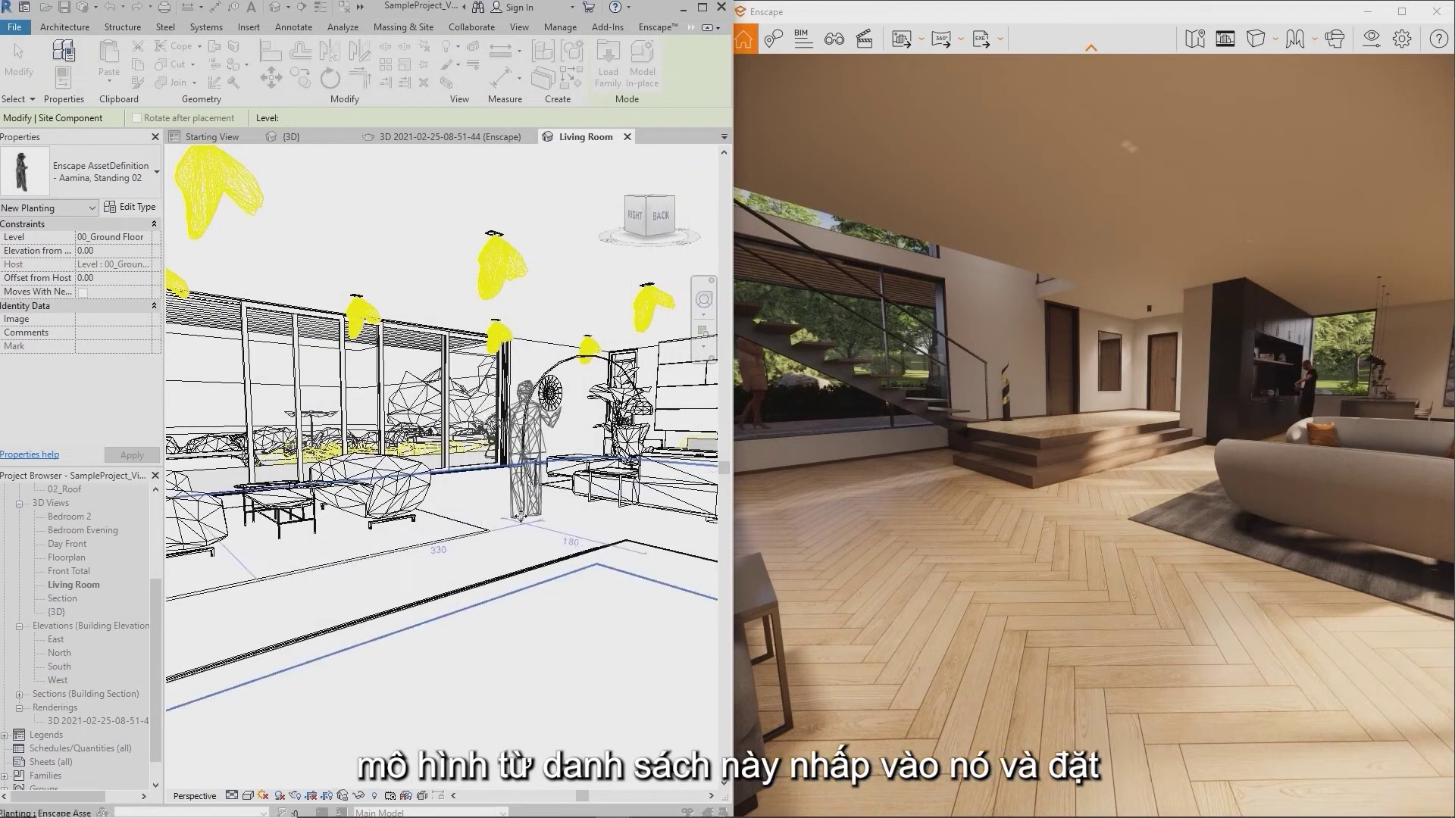
pyautogui.click(520, 517)
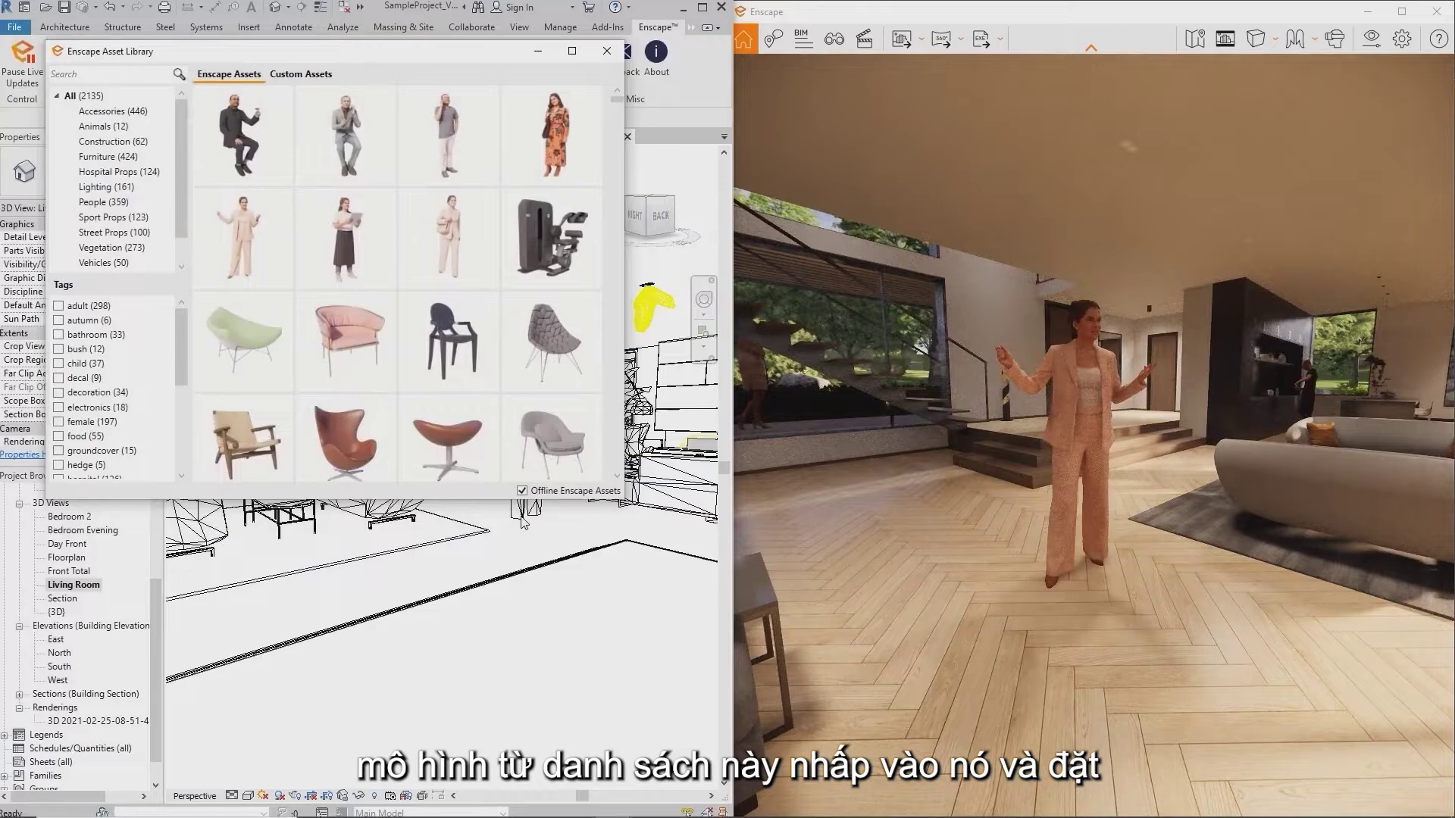
pyautogui.click(538, 51)
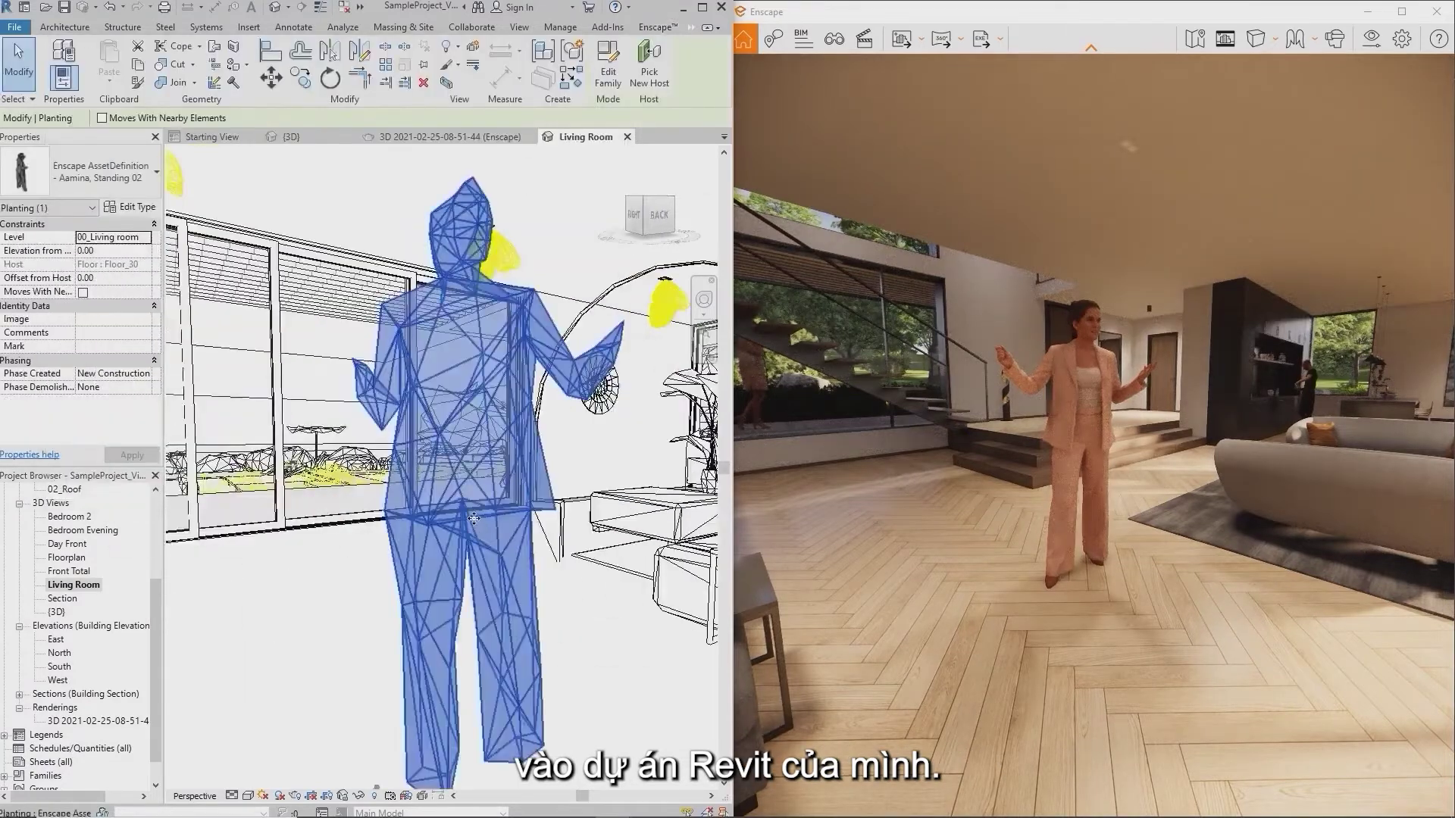
pyautogui.keyDown('shift'); pyautogui.moveTo(507, 564); pyautogui.dragTo(872, 553, button='middle'); pyautogui.keyUp('shift')
pyautogui.click(677, 591)
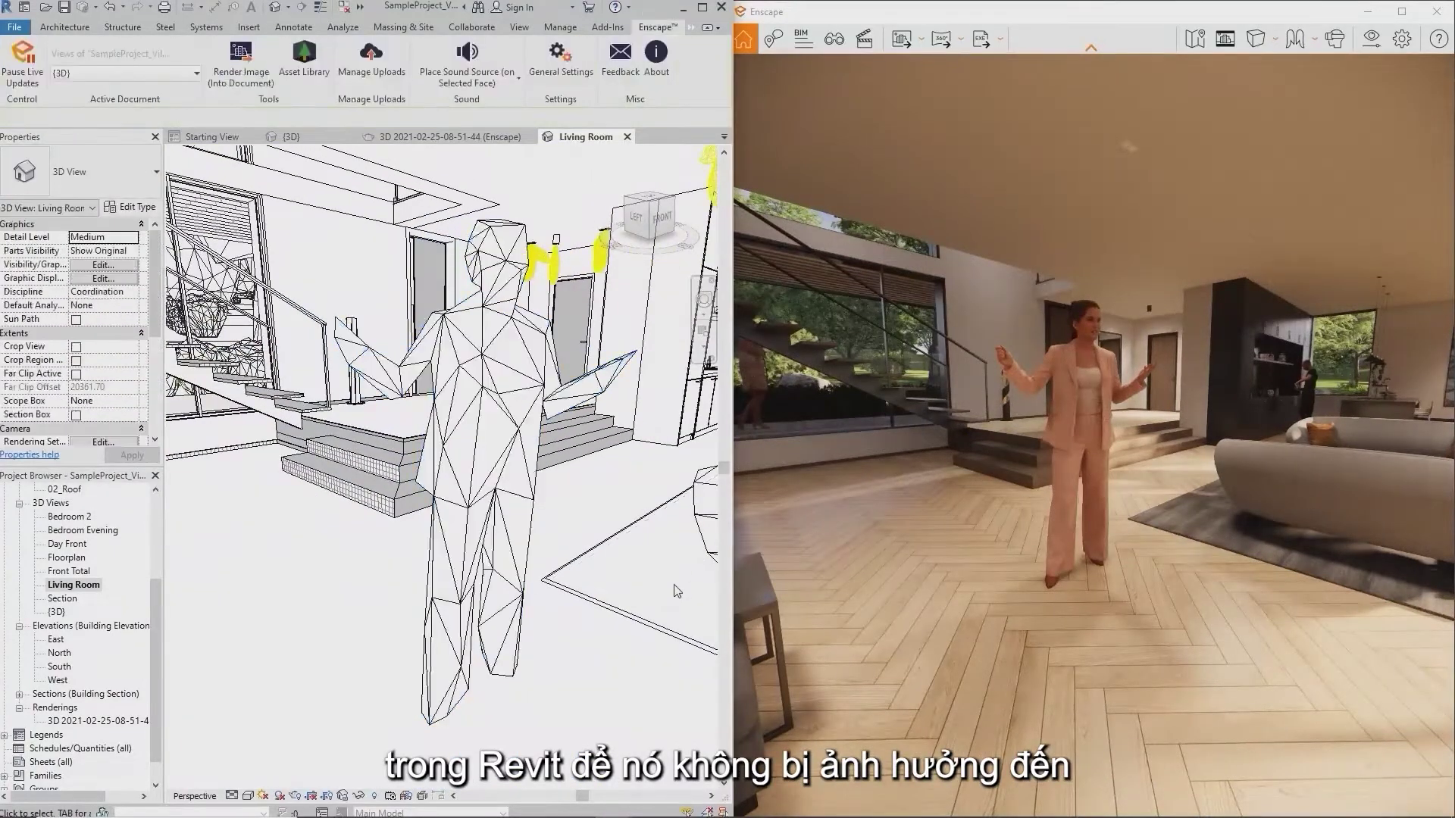
pyautogui.keyDown('shift'); pyautogui.moveTo(665, 591); pyautogui.dragTo(622, 589, button='middle'); pyautogui.keyUp('shift')
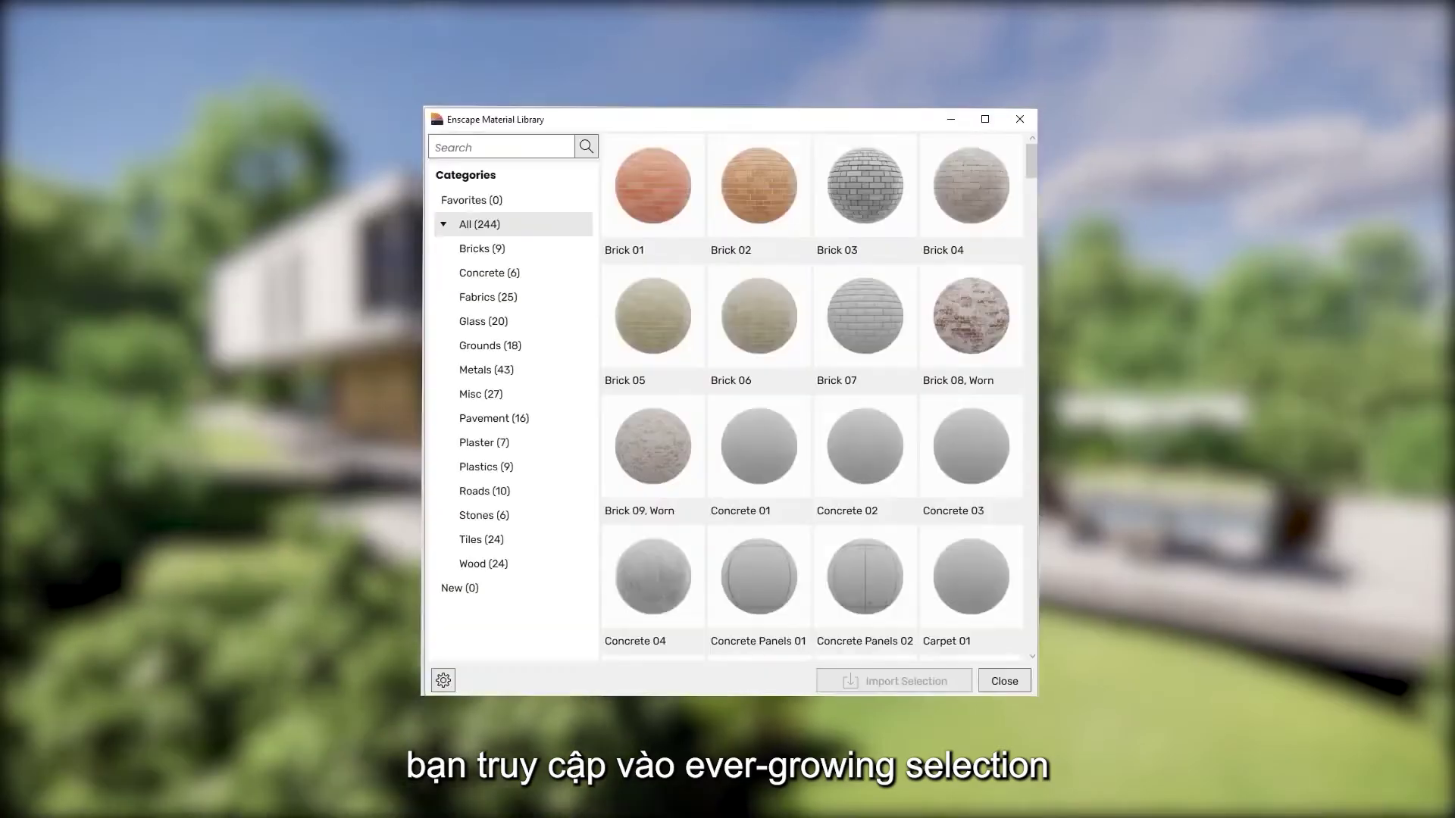
pyautogui.scroll(-5, 816, 296)
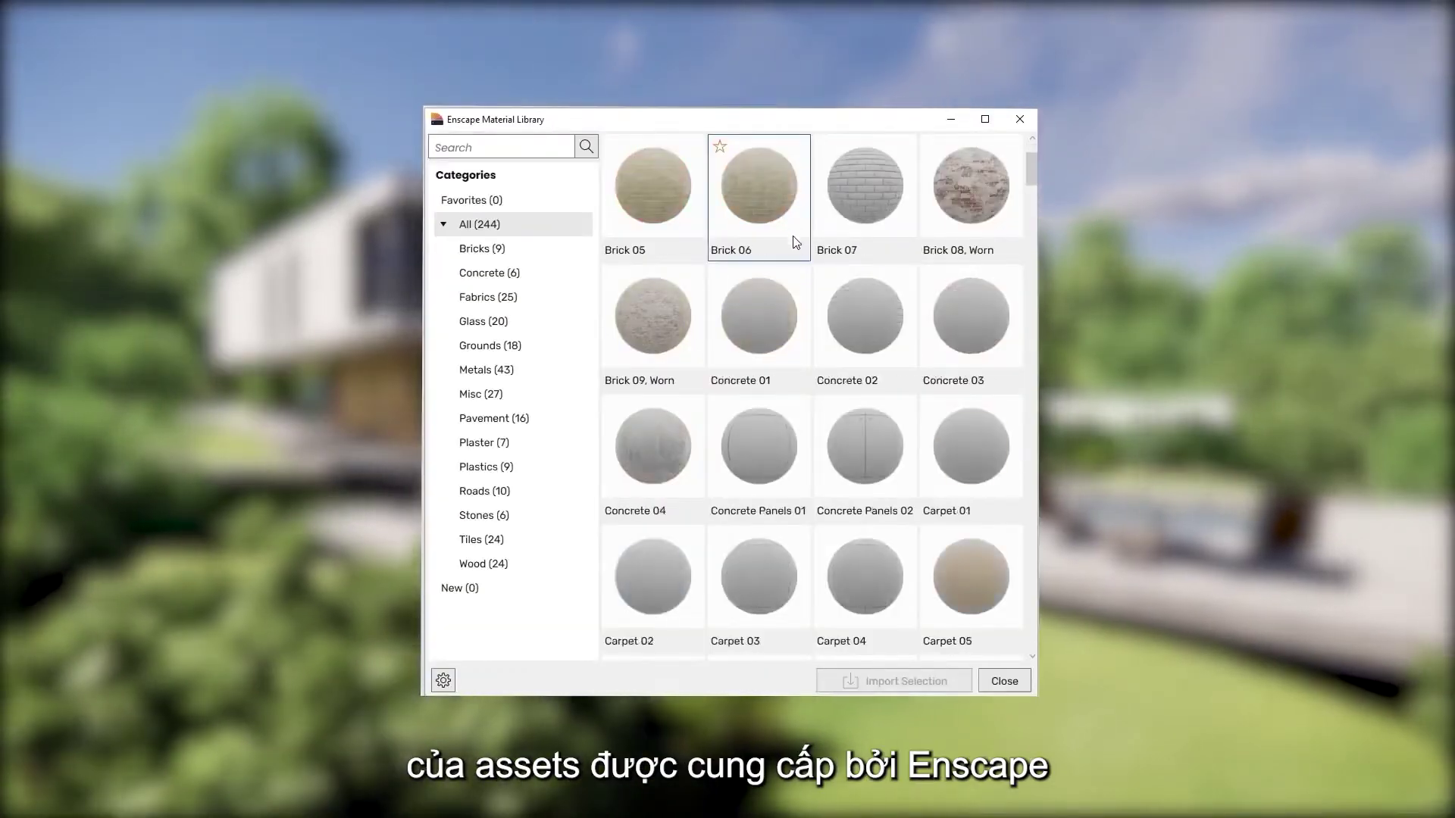
pyautogui.scroll(-3, 818, 295)
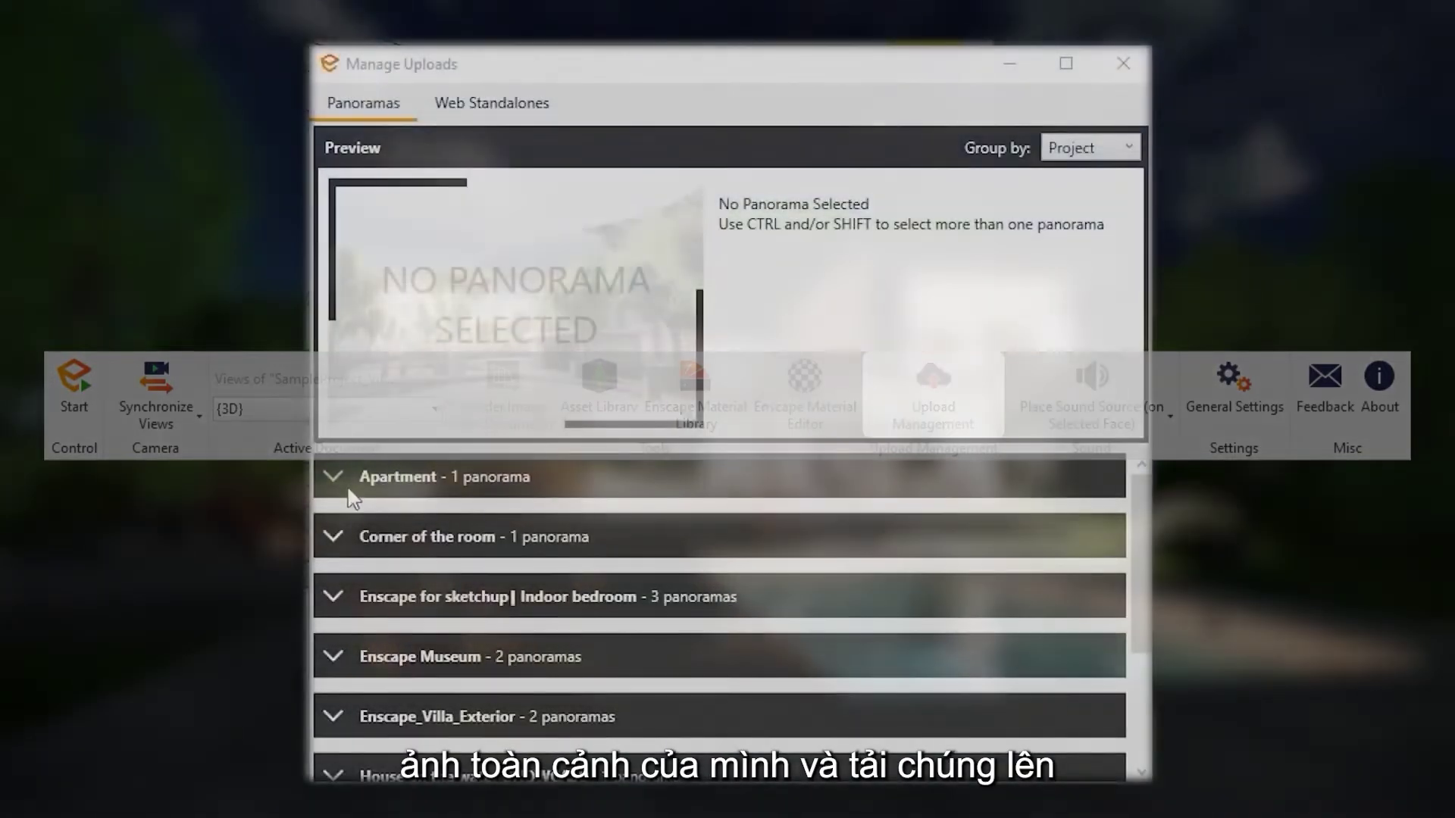
pyautogui.click(351, 488)
pyautogui.click(454, 601)
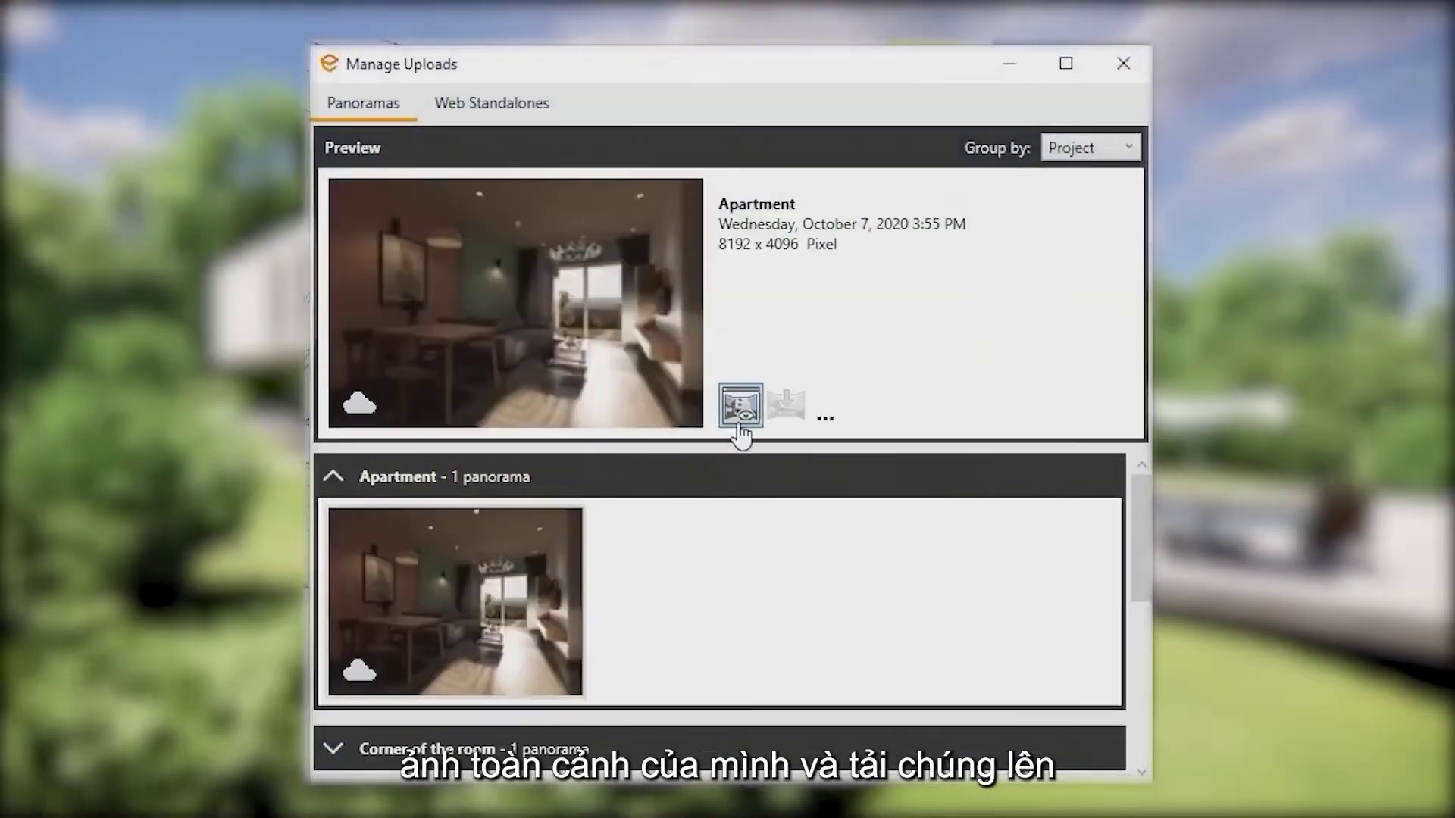
pyautogui.moveTo(741, 434)
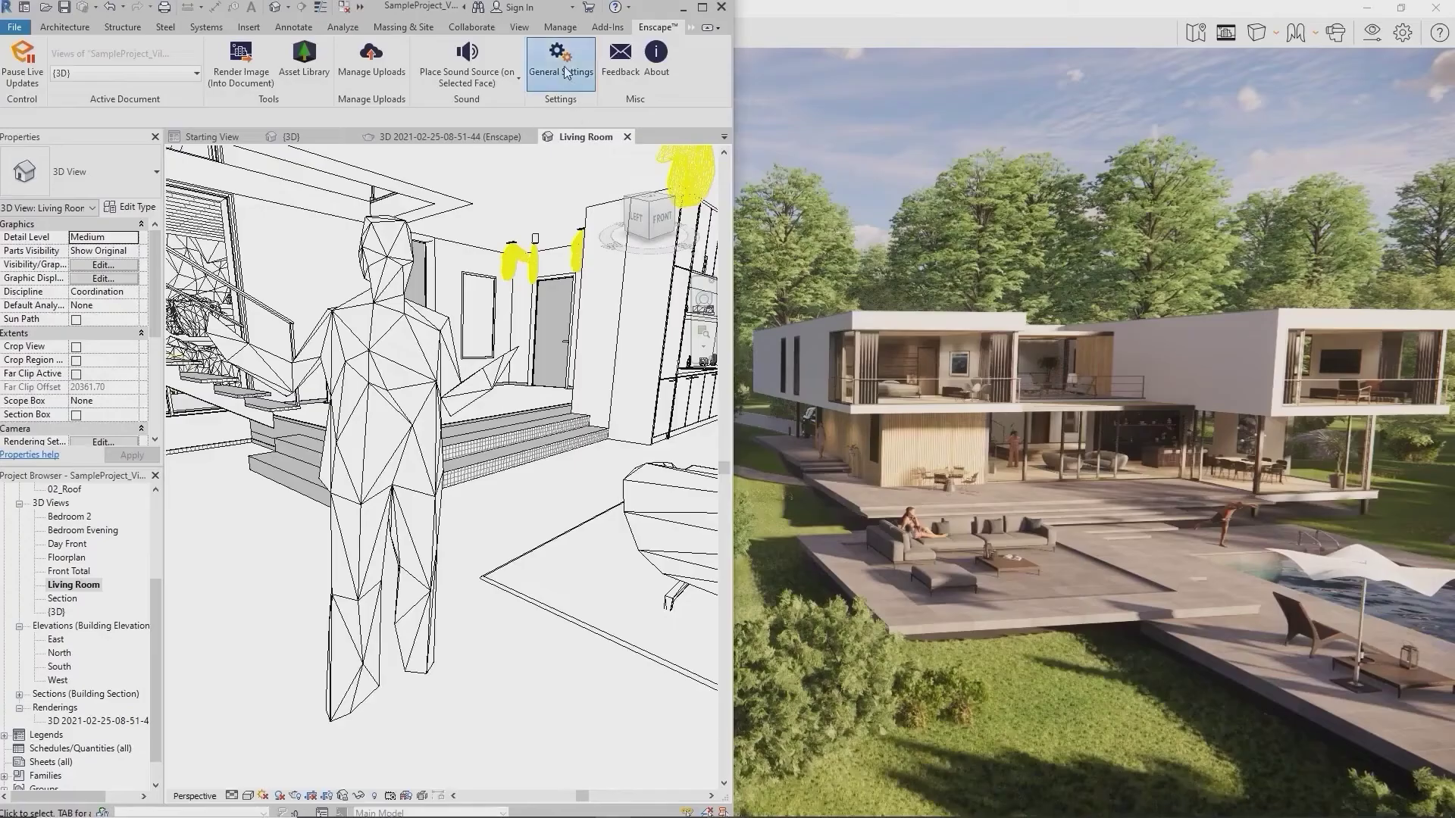
pyautogui.click(564, 73)
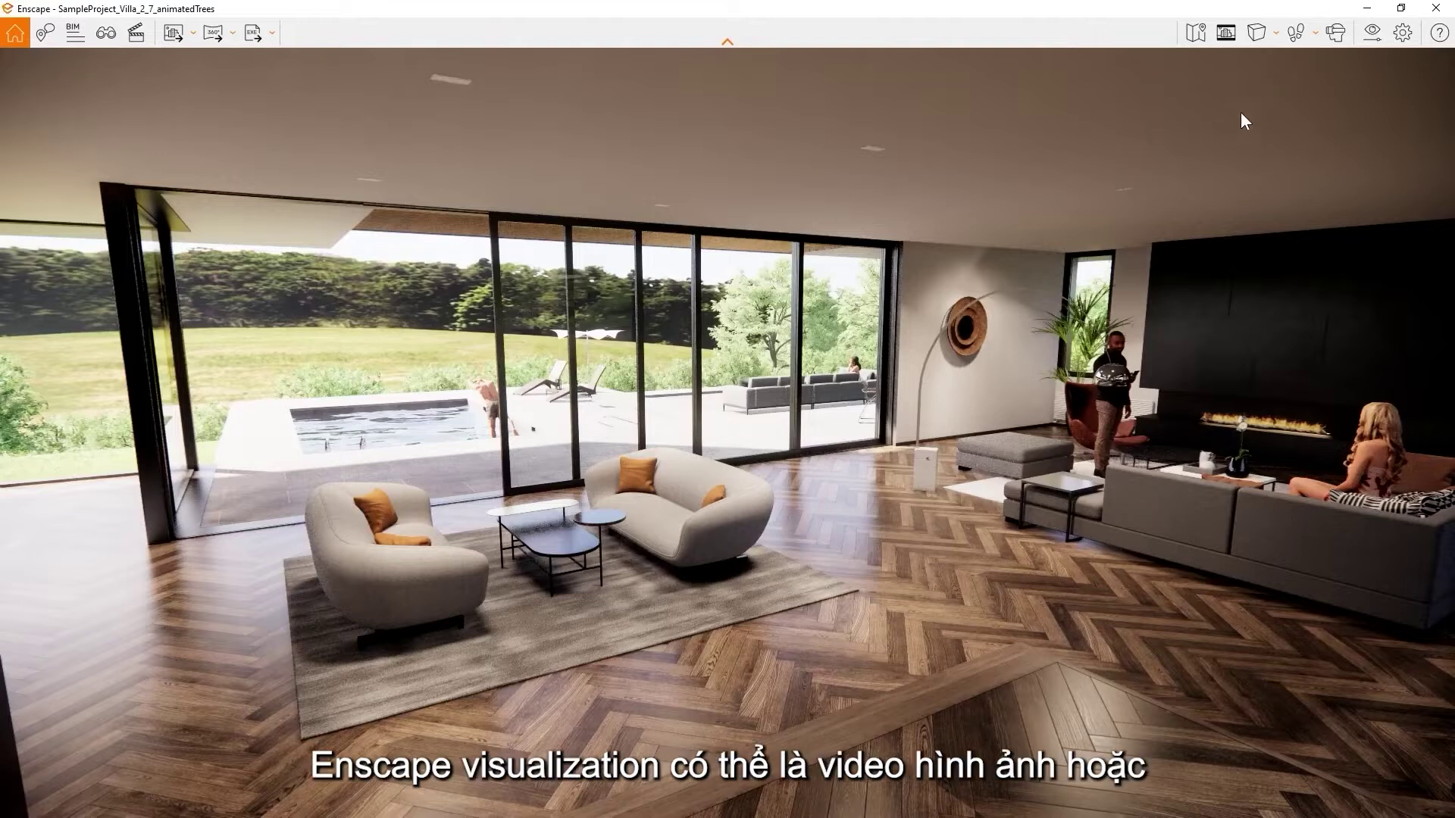
# Open Enscape's Visual Settings over the living-room render
pyautogui.click(1373, 33)
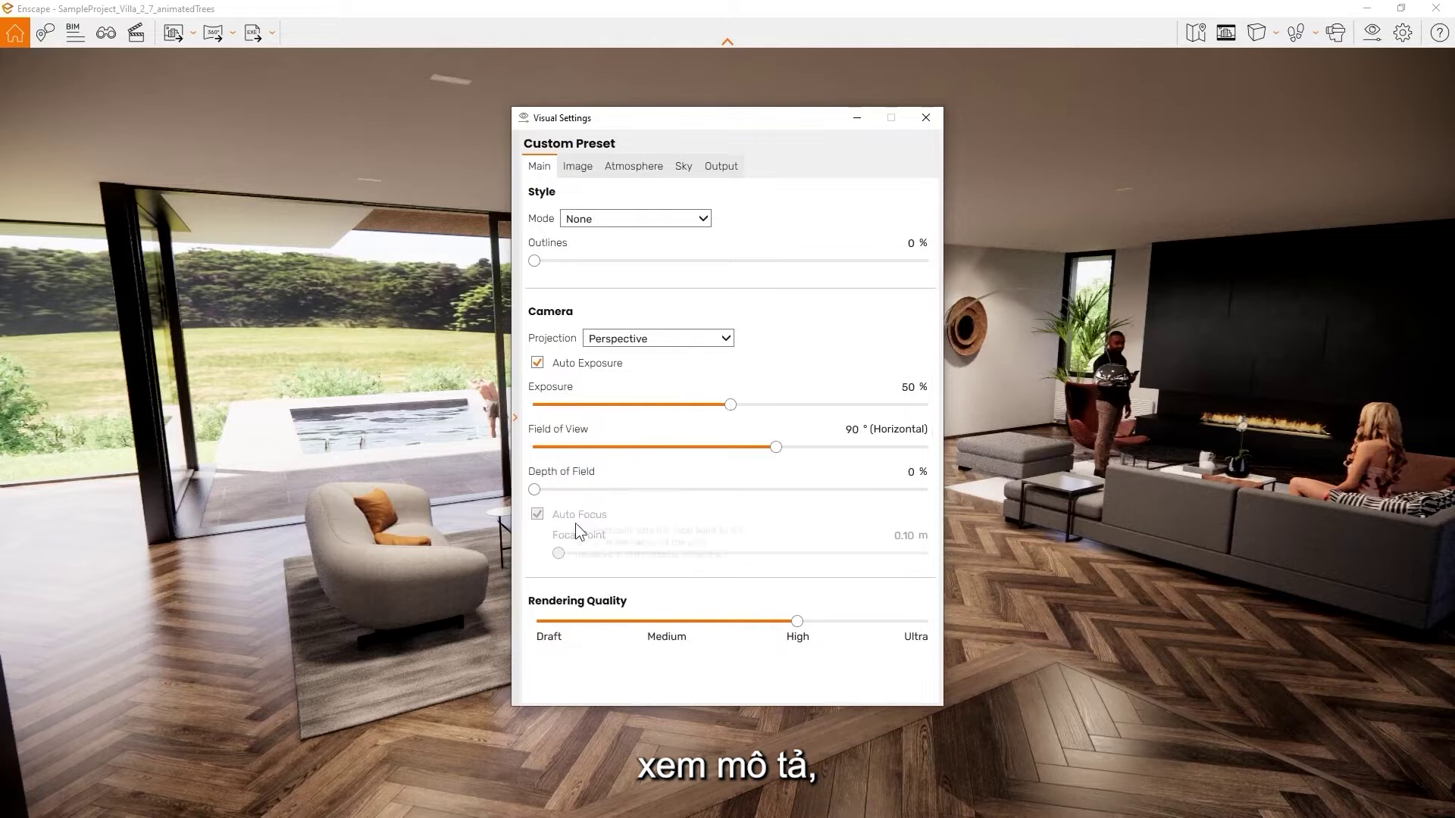
# Create a new visual preset named 'Paper'
pyautogui.click(515, 418)
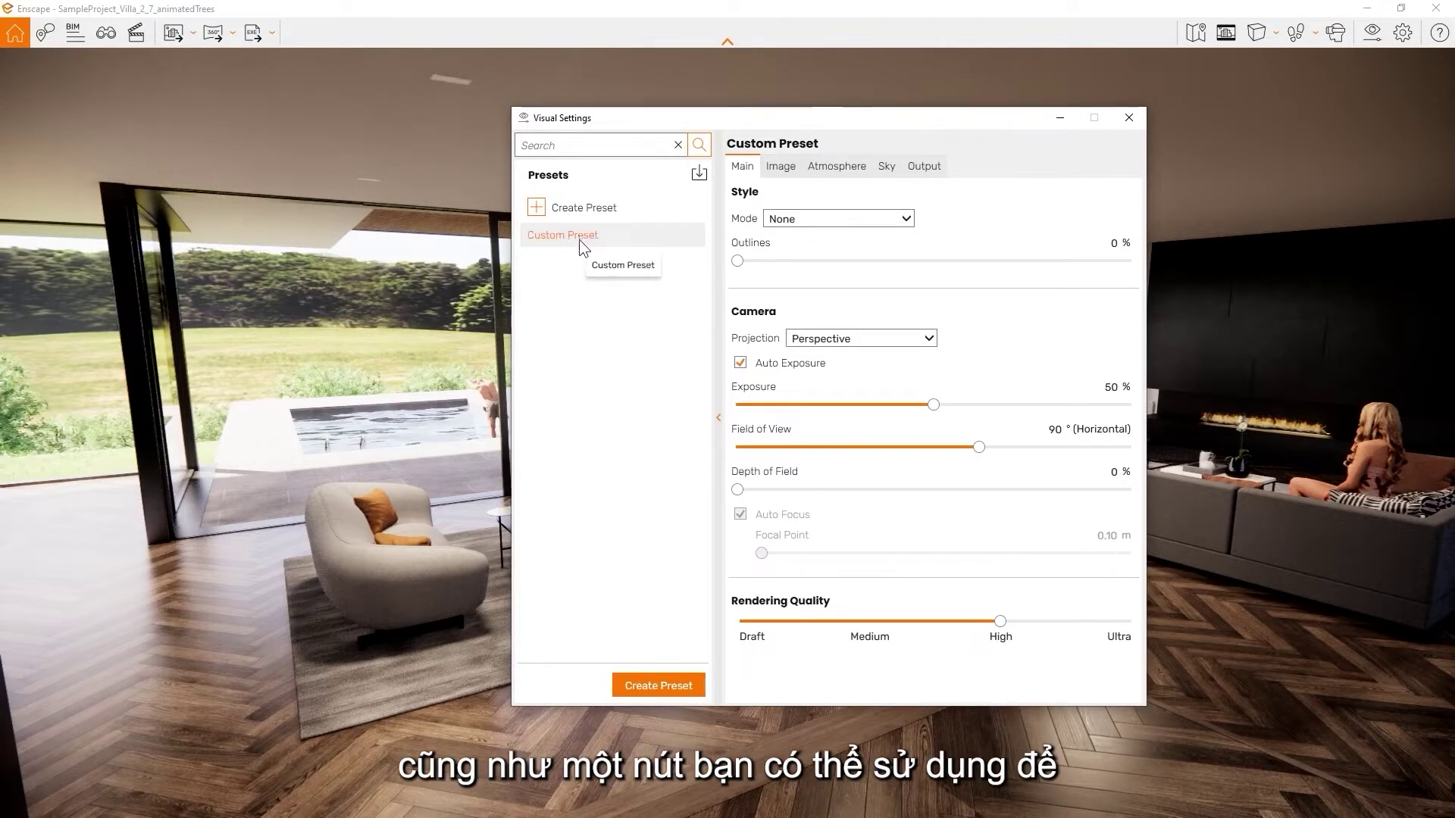
pyautogui.click(657, 684)
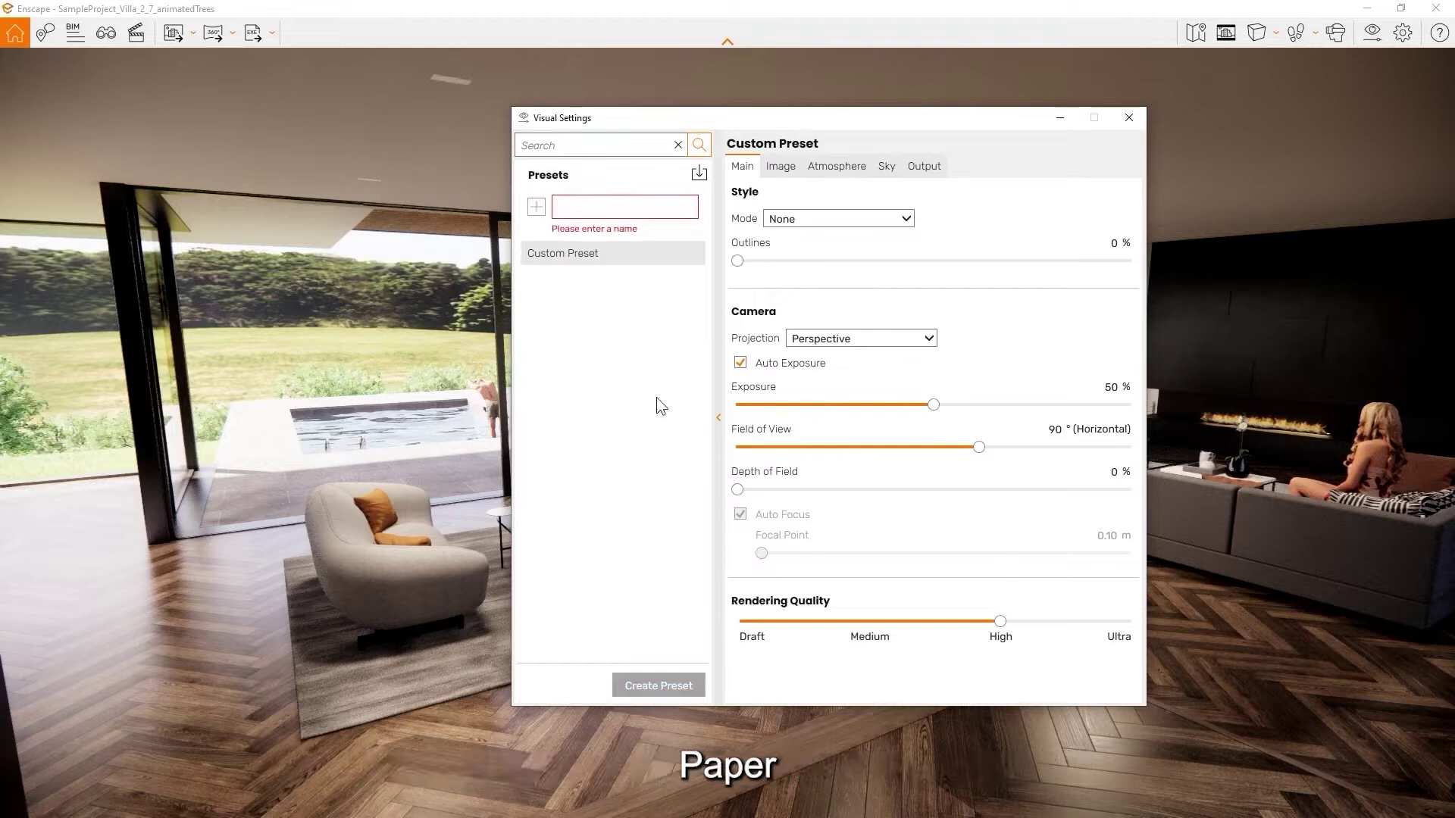
pyautogui.write('Paper')
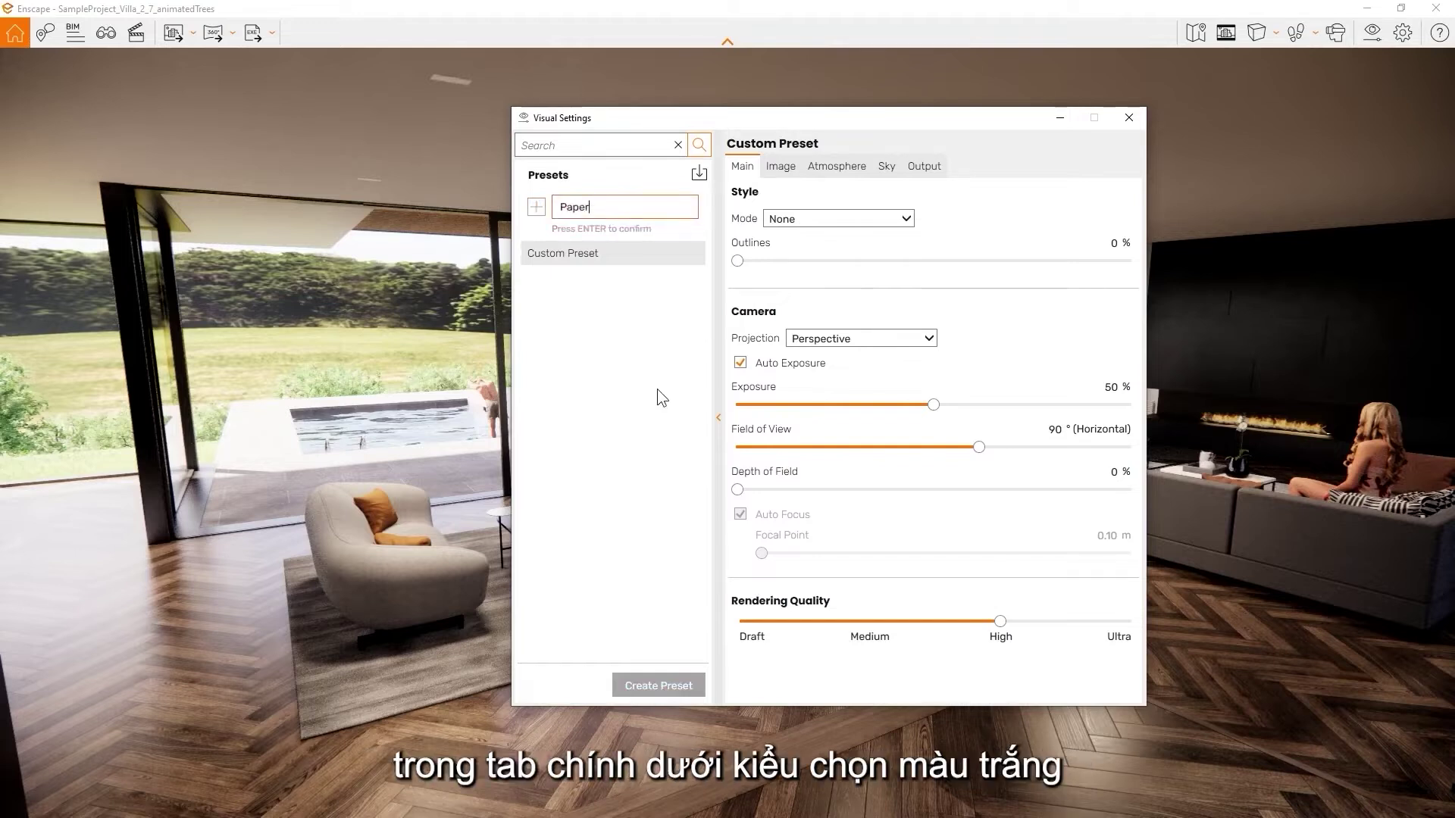
pyautogui.press('Return')
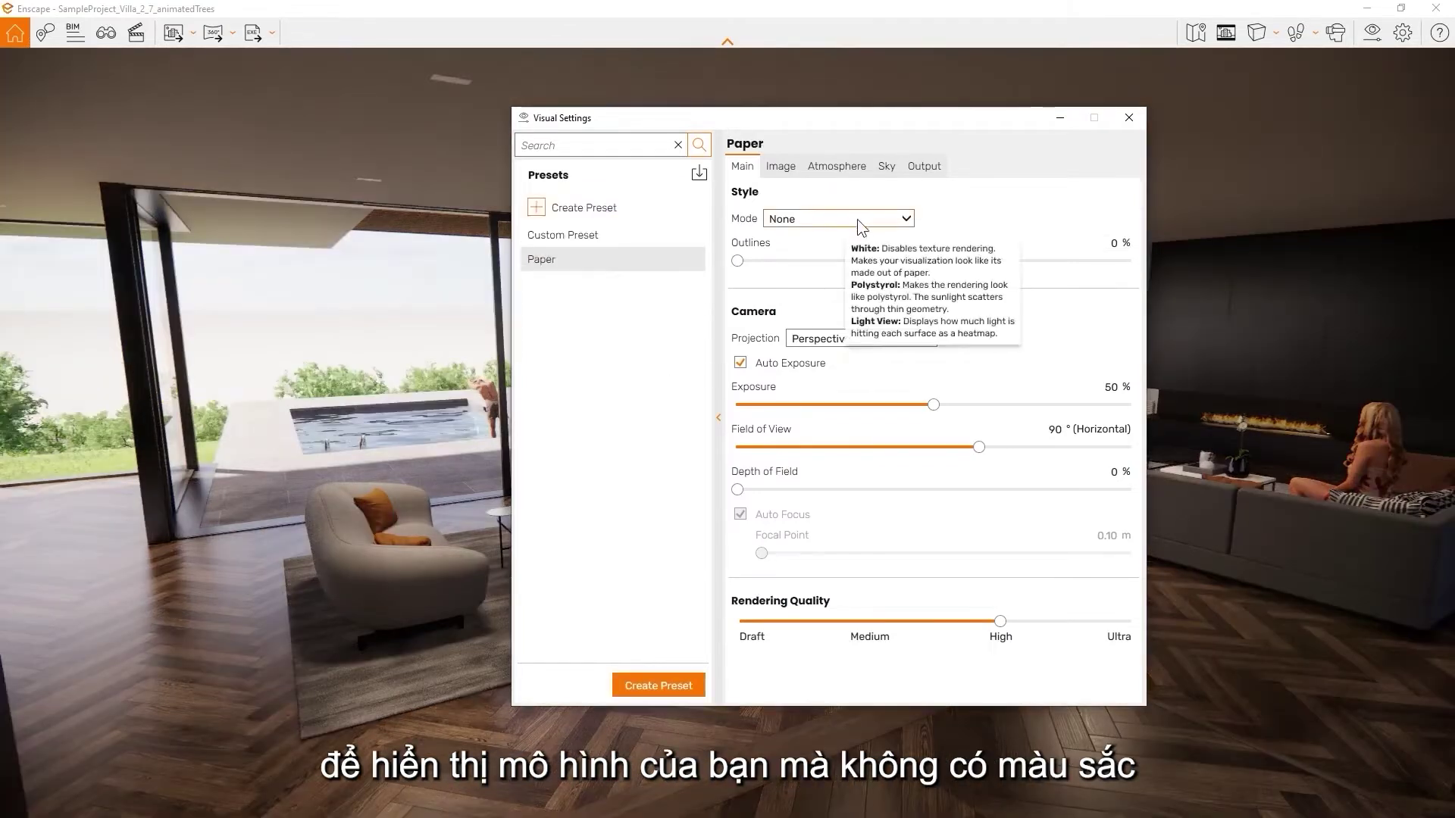
# Give the Paper preset a white paper rendering style with edge outlines around 18%
pyautogui.click(856, 220)
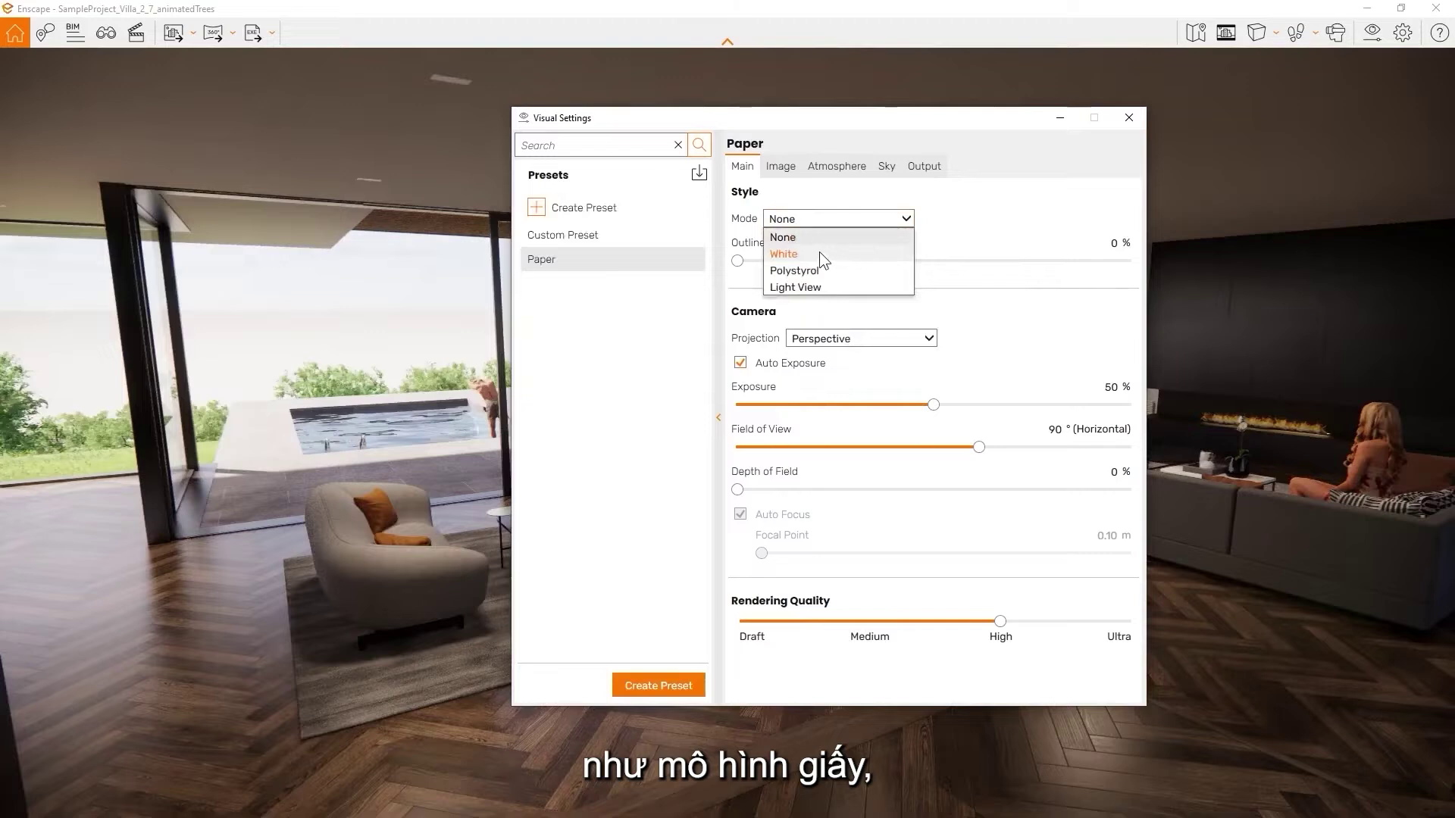
pyautogui.click(820, 253)
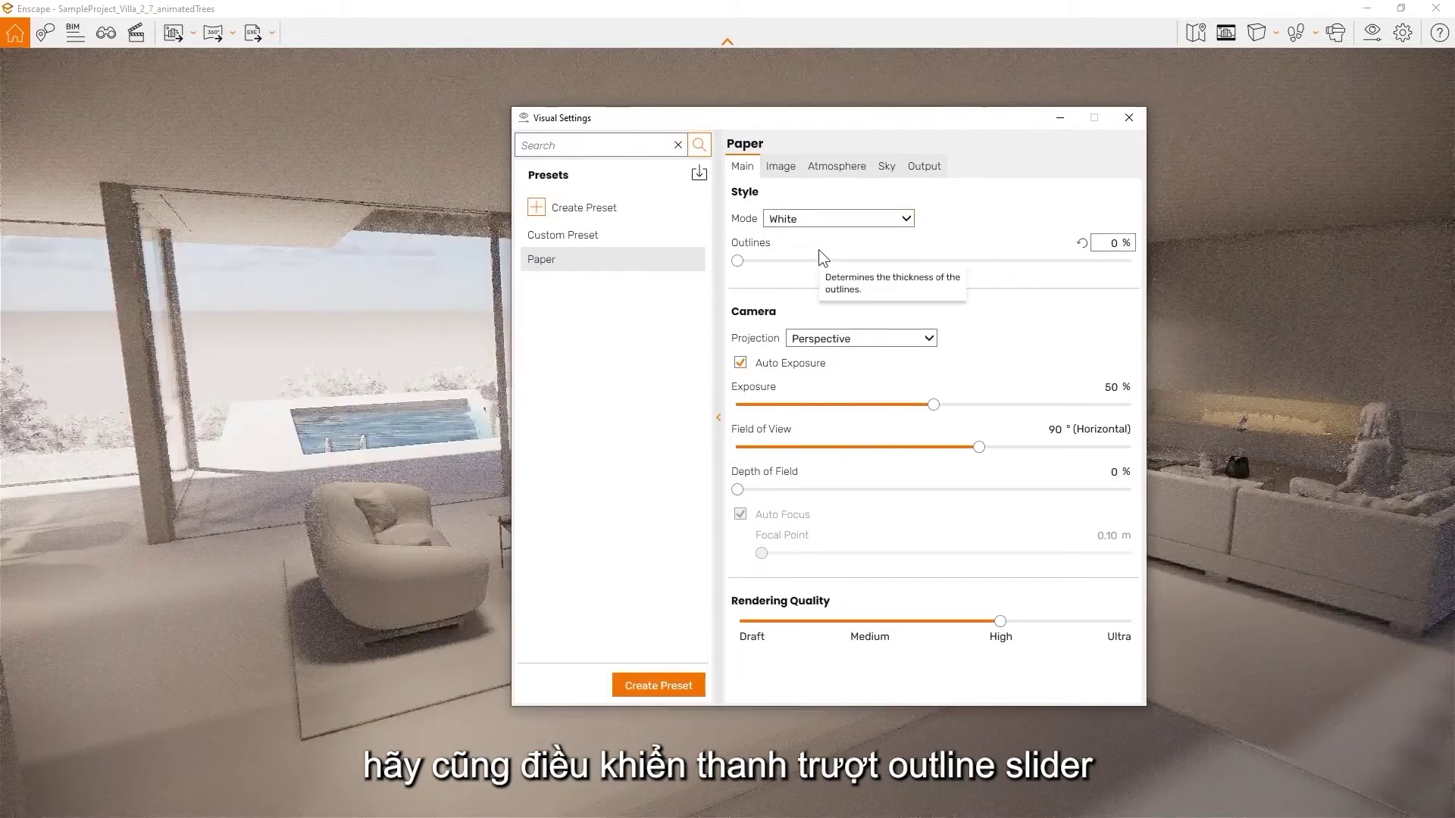
pyautogui.moveTo(752, 261); pyautogui.dragTo(835, 262)
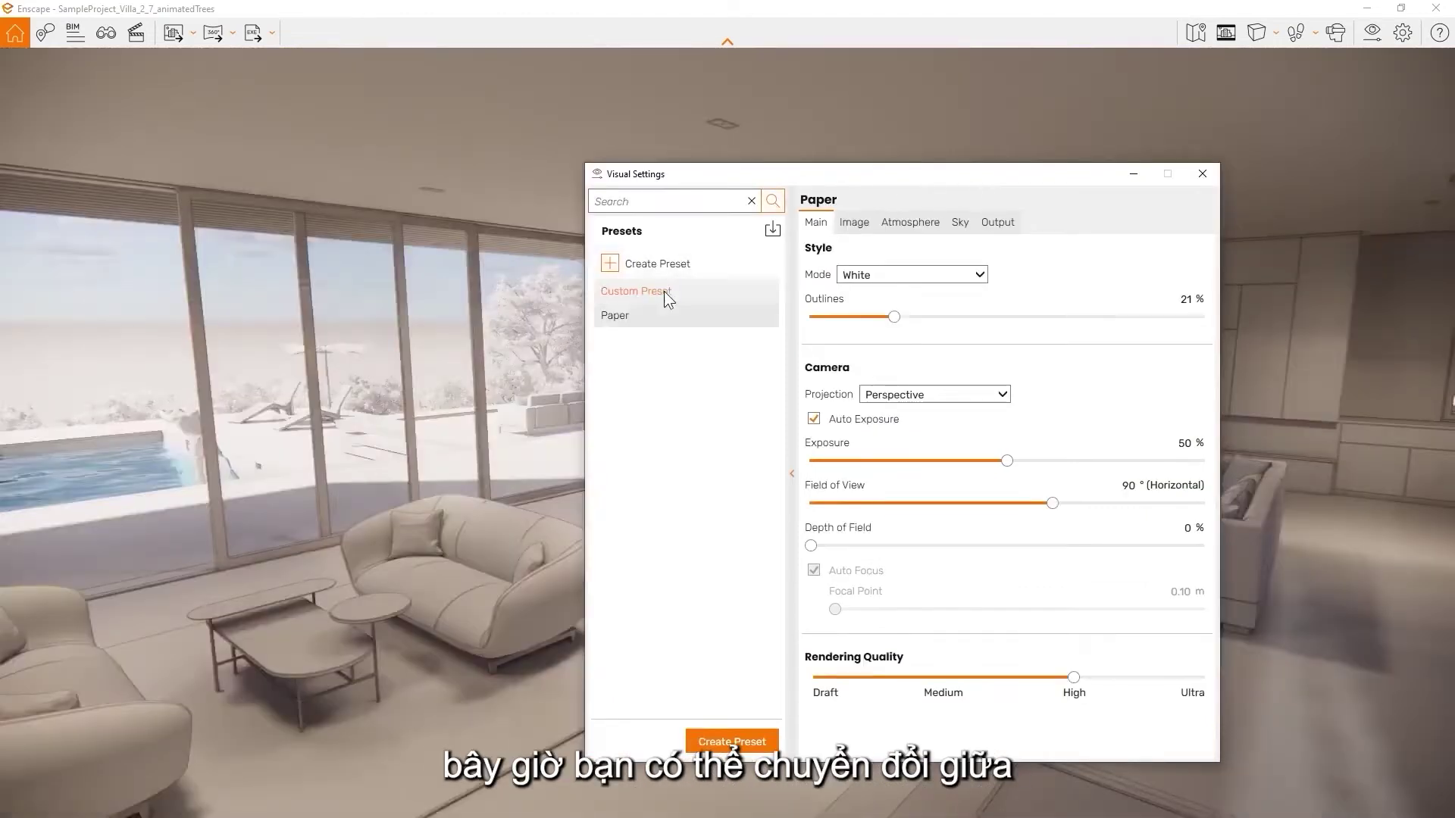
pyautogui.click(663, 291)
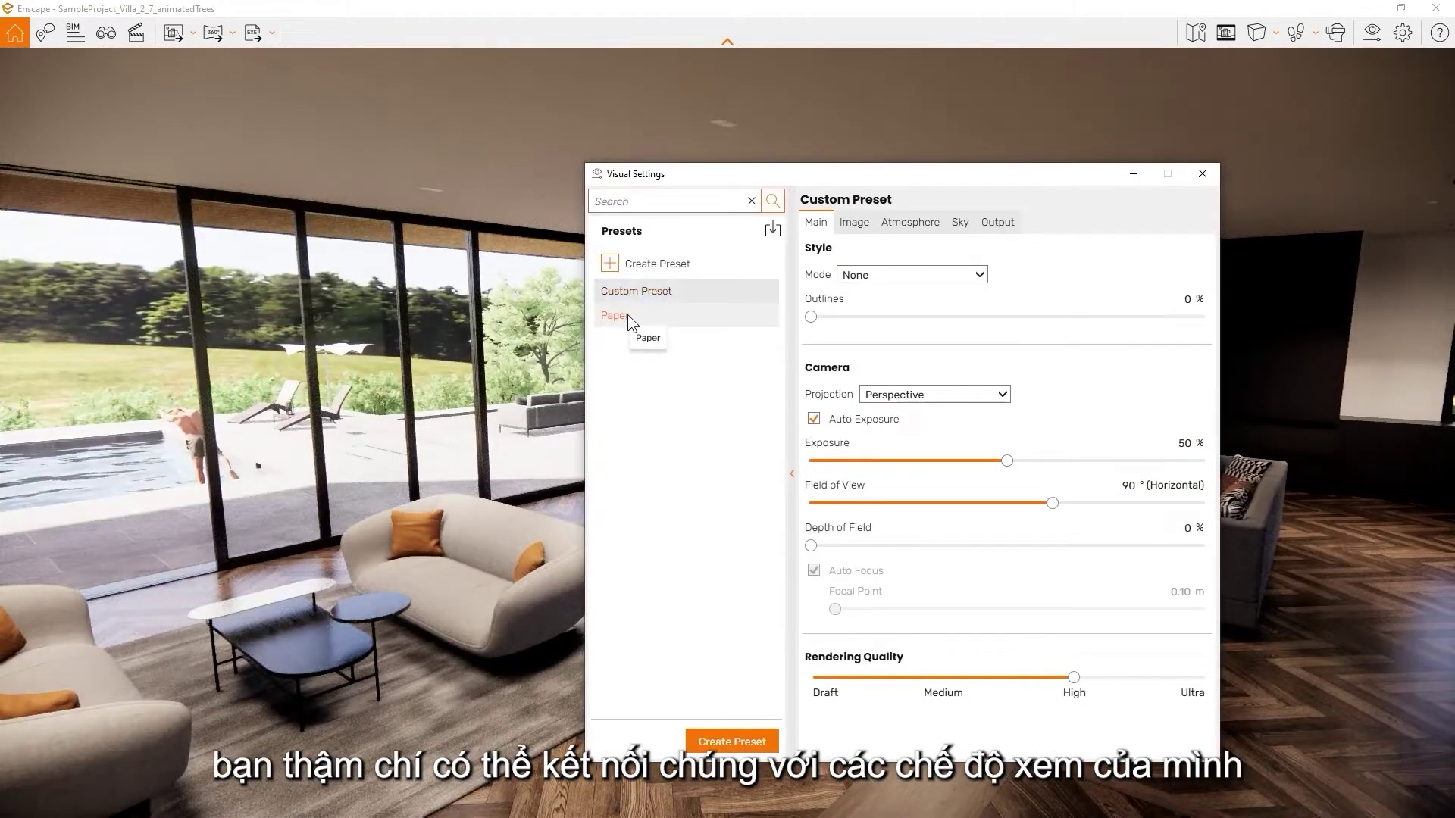
pyautogui.click(627, 315)
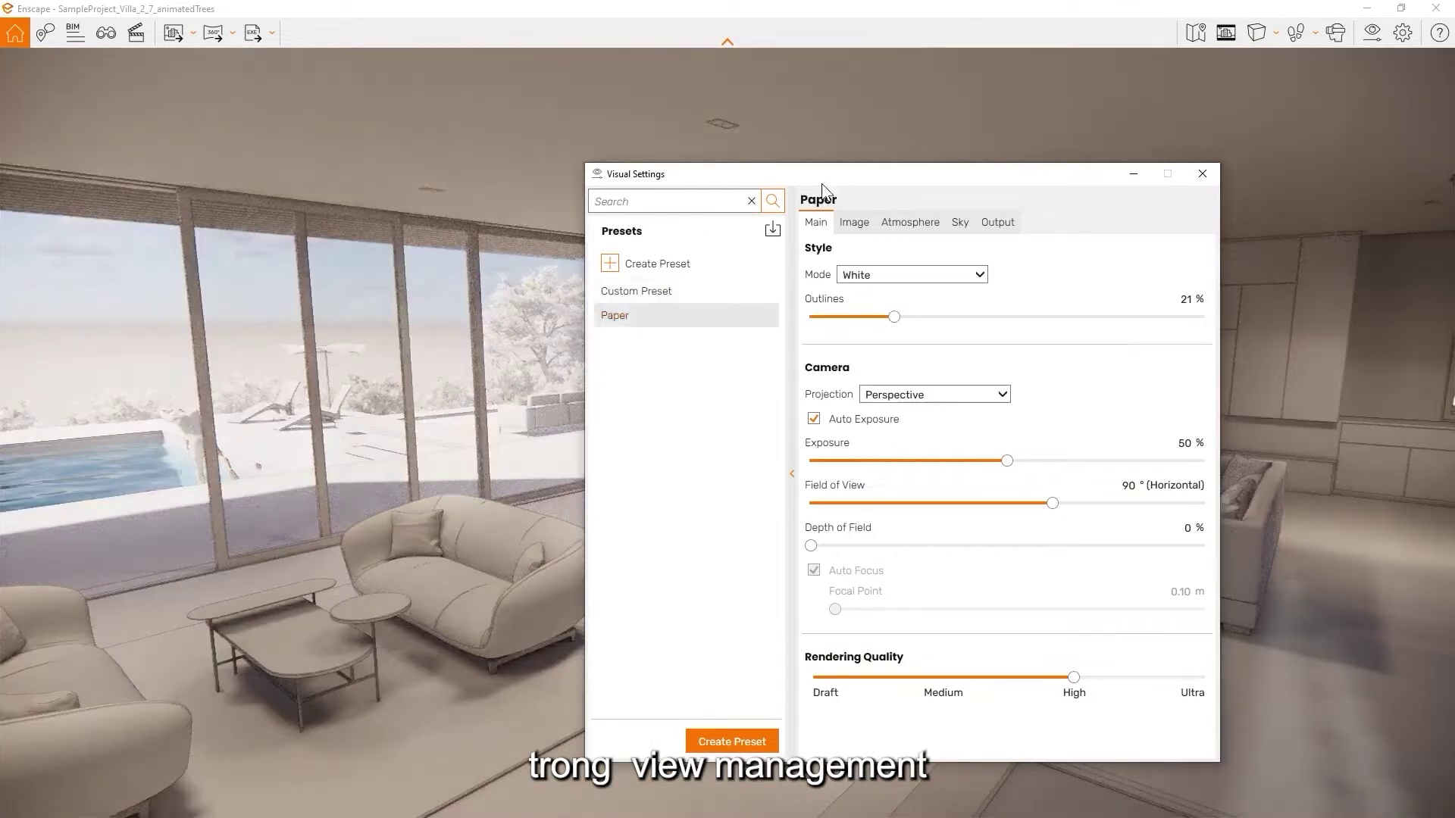
pyautogui.moveTo(812, 175); pyautogui.dragTo(901, 170)
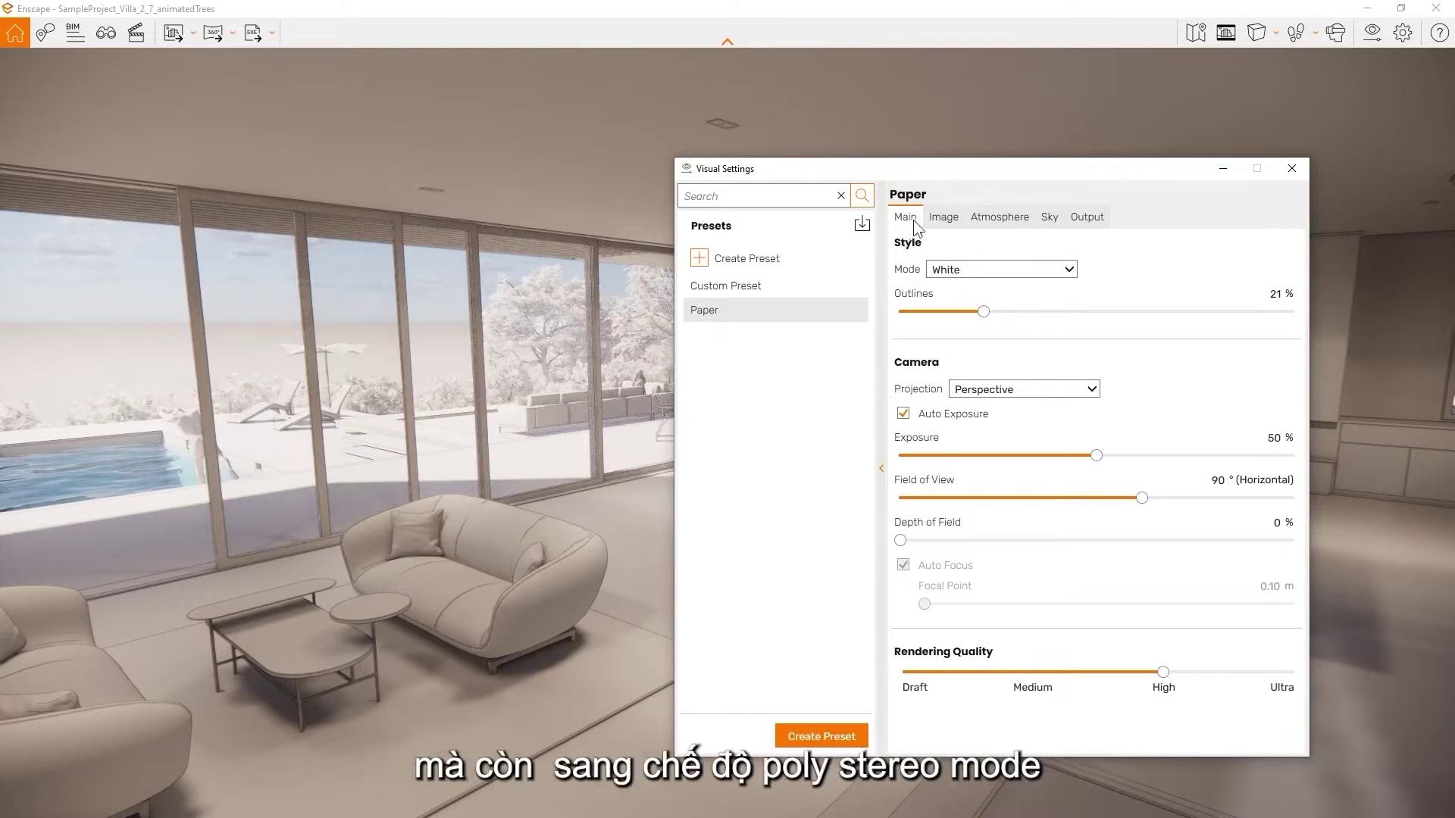
# Try Polystyrol and Light View styles, set the sun to about 08:05 and exposure to 55%
pyautogui.click(1030, 275)
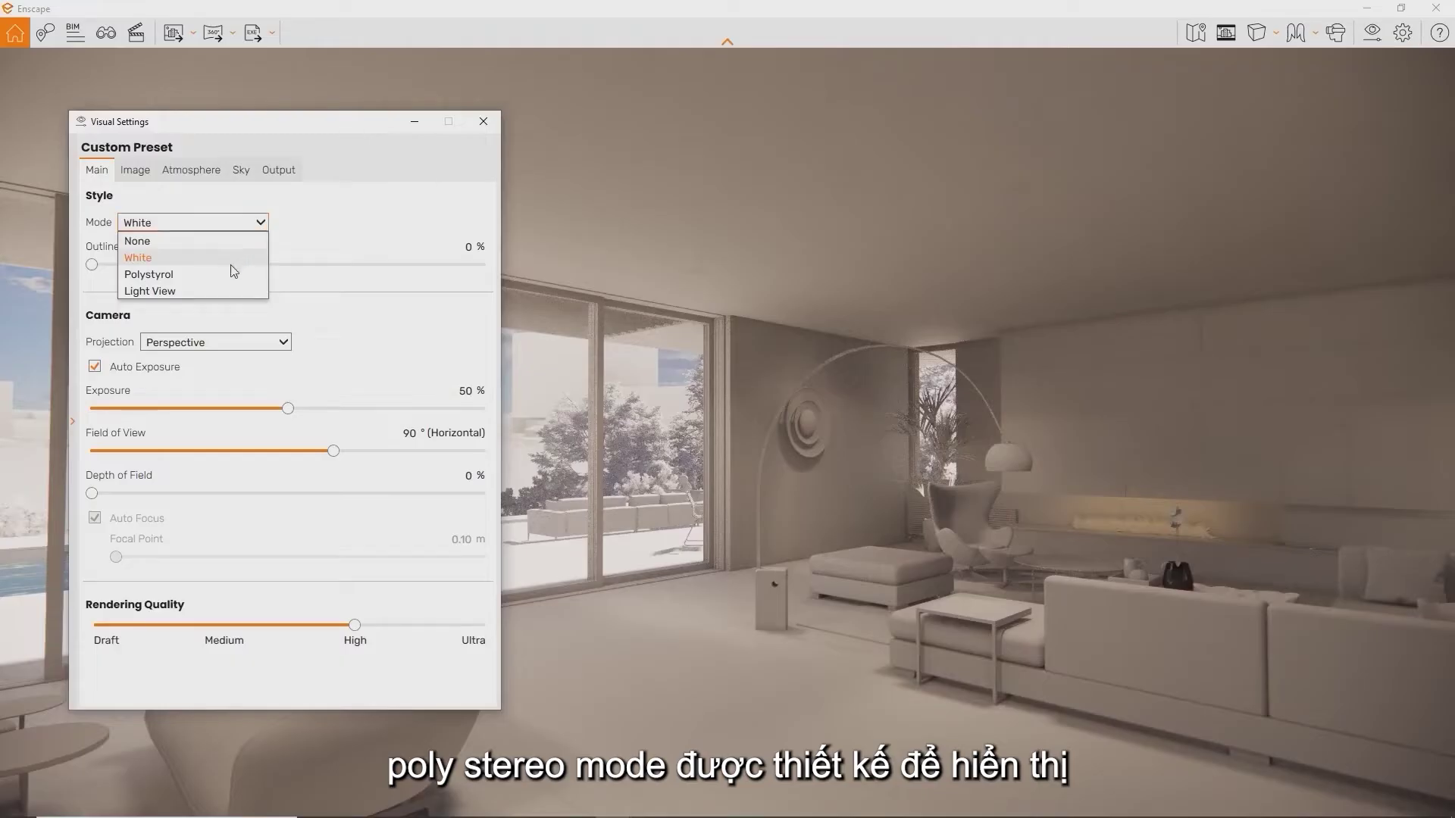
pyautogui.click(233, 272)
pyautogui.moveTo(681, 383)
pyautogui.keyDown('shift'); pyautogui.mouseDown(button='right')
pyautogui.moveTo(637, 383)
pyautogui.moveTo(662, 384)
pyautogui.mouseUp(button='right'); pyautogui.keyUp('shift')
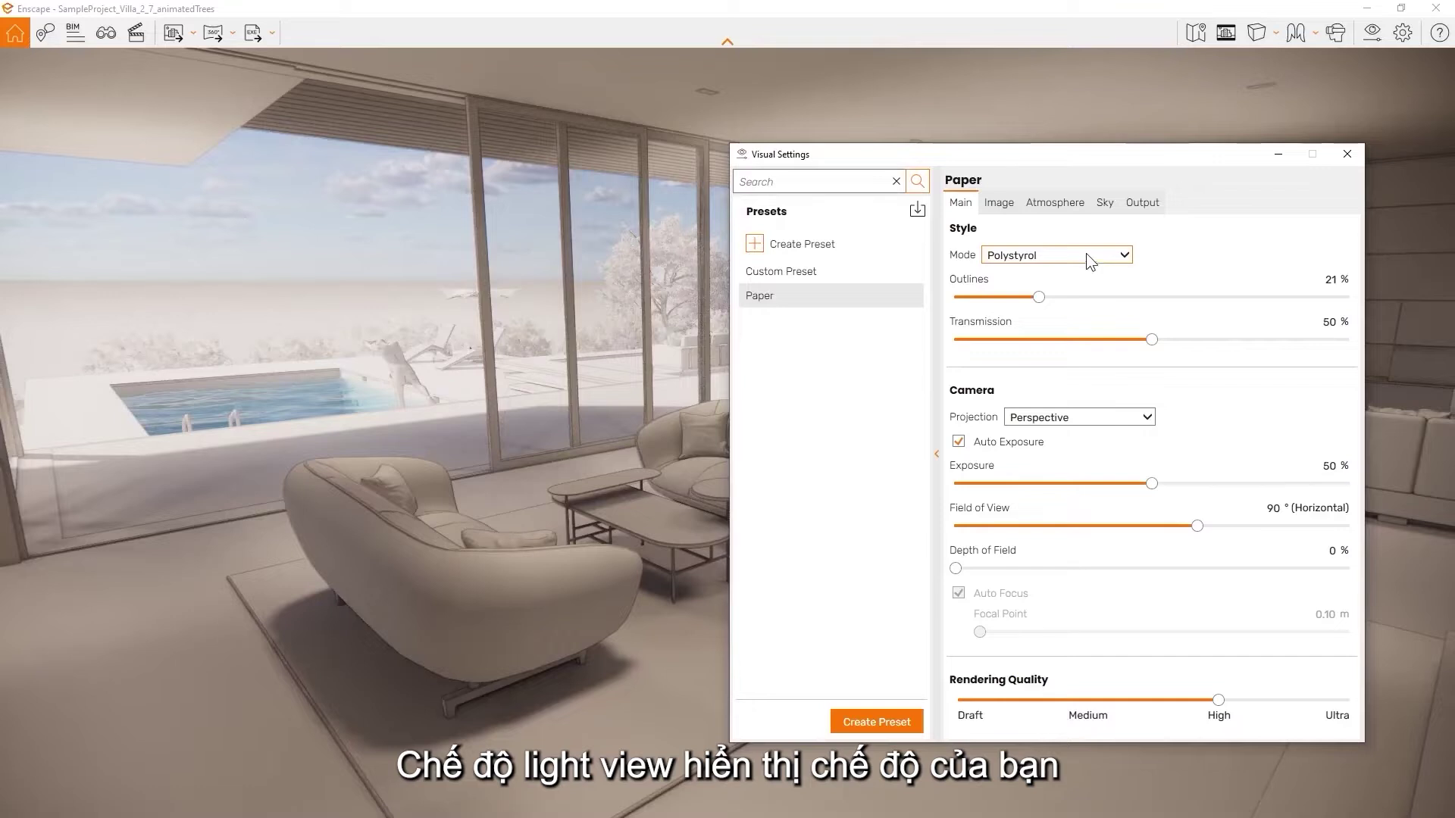
pyautogui.click(1085, 254)
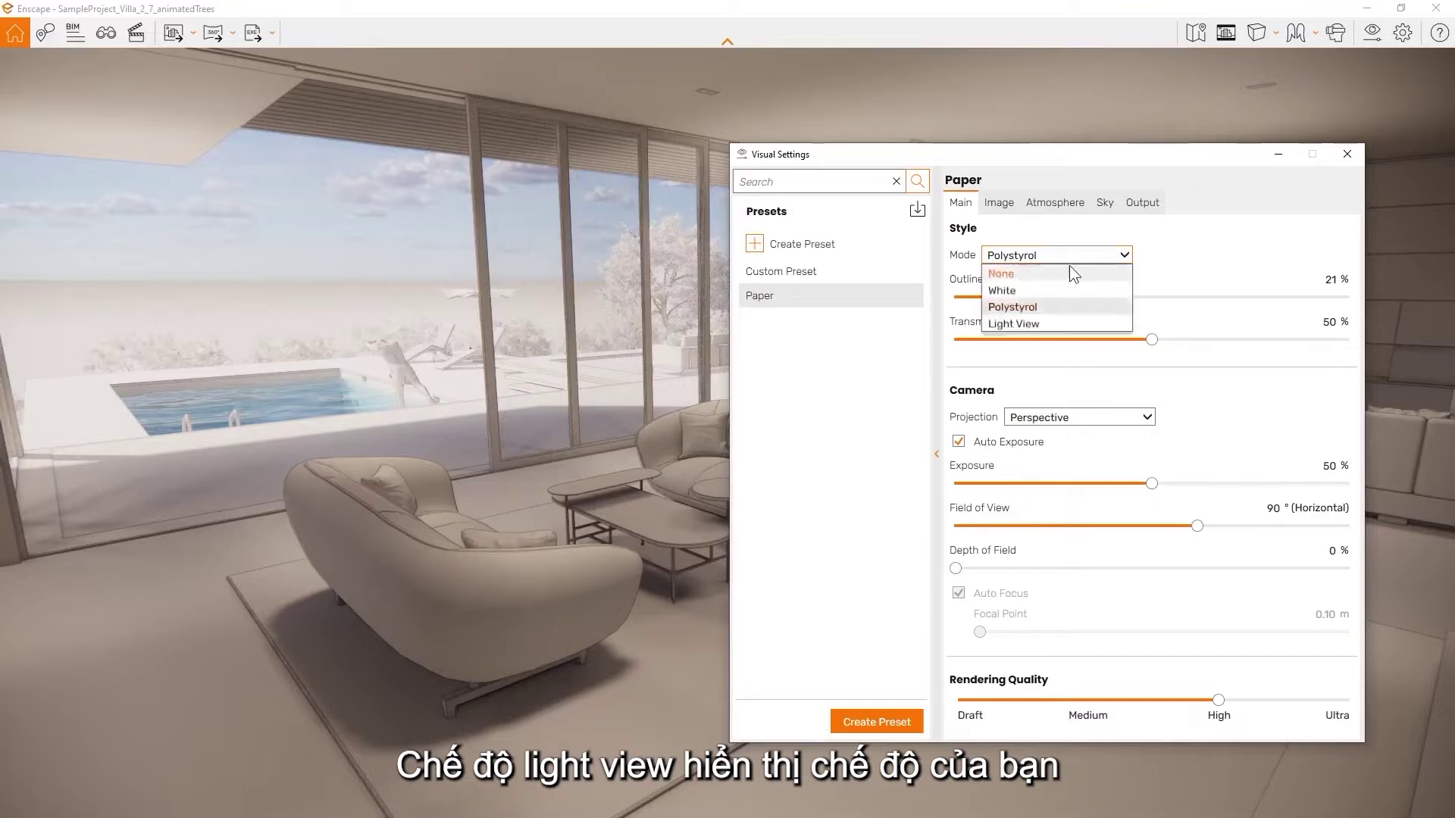
pyautogui.click(1027, 325)
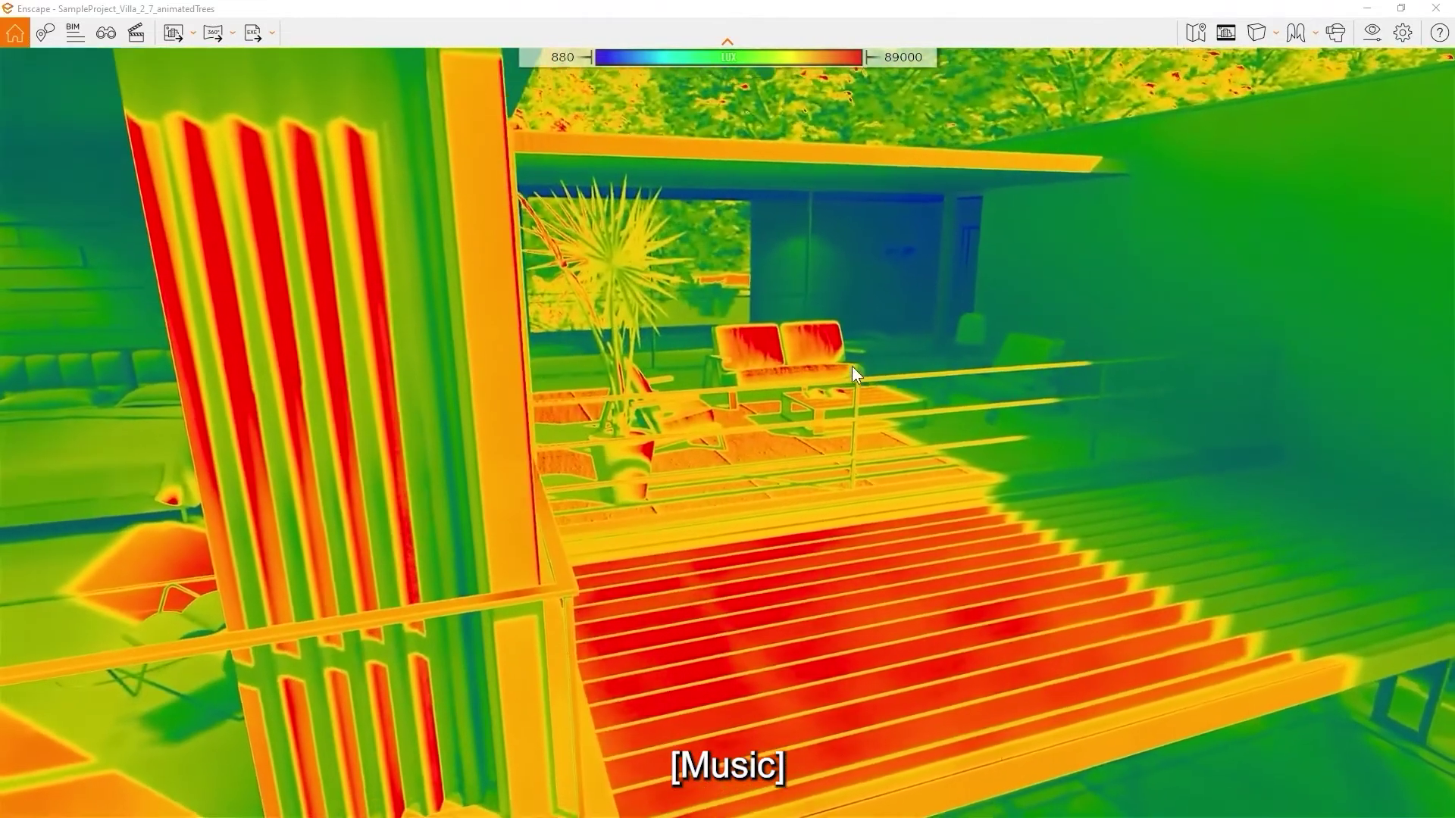
pyautogui.keyDown('shift'); pyautogui.moveTo(1047, 411); pyautogui.dragTo(890, 412, button='right'); pyautogui.keyUp('shift')
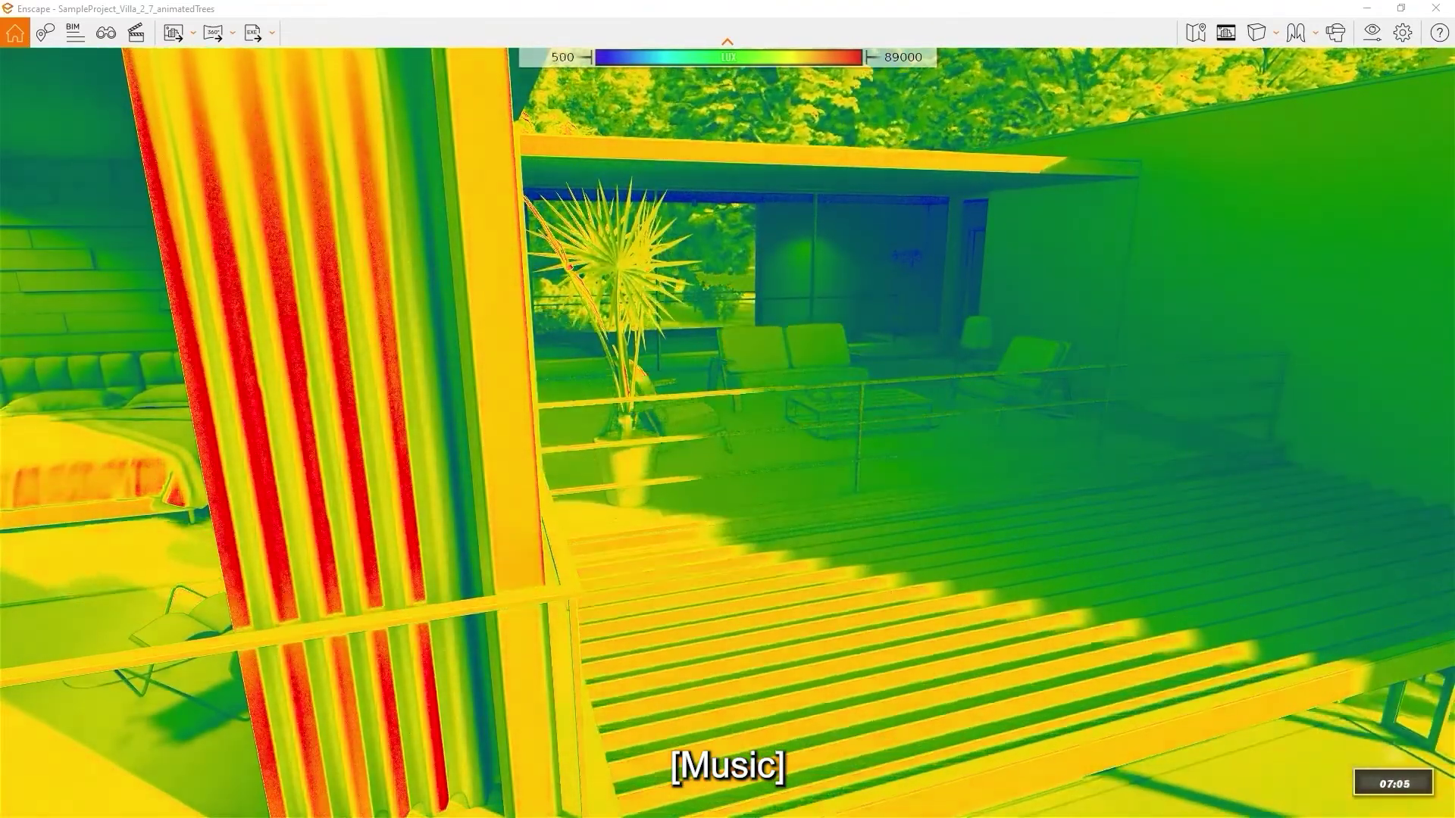
pyautogui.moveTo(1047, 424); pyautogui.dragTo(803, 425)
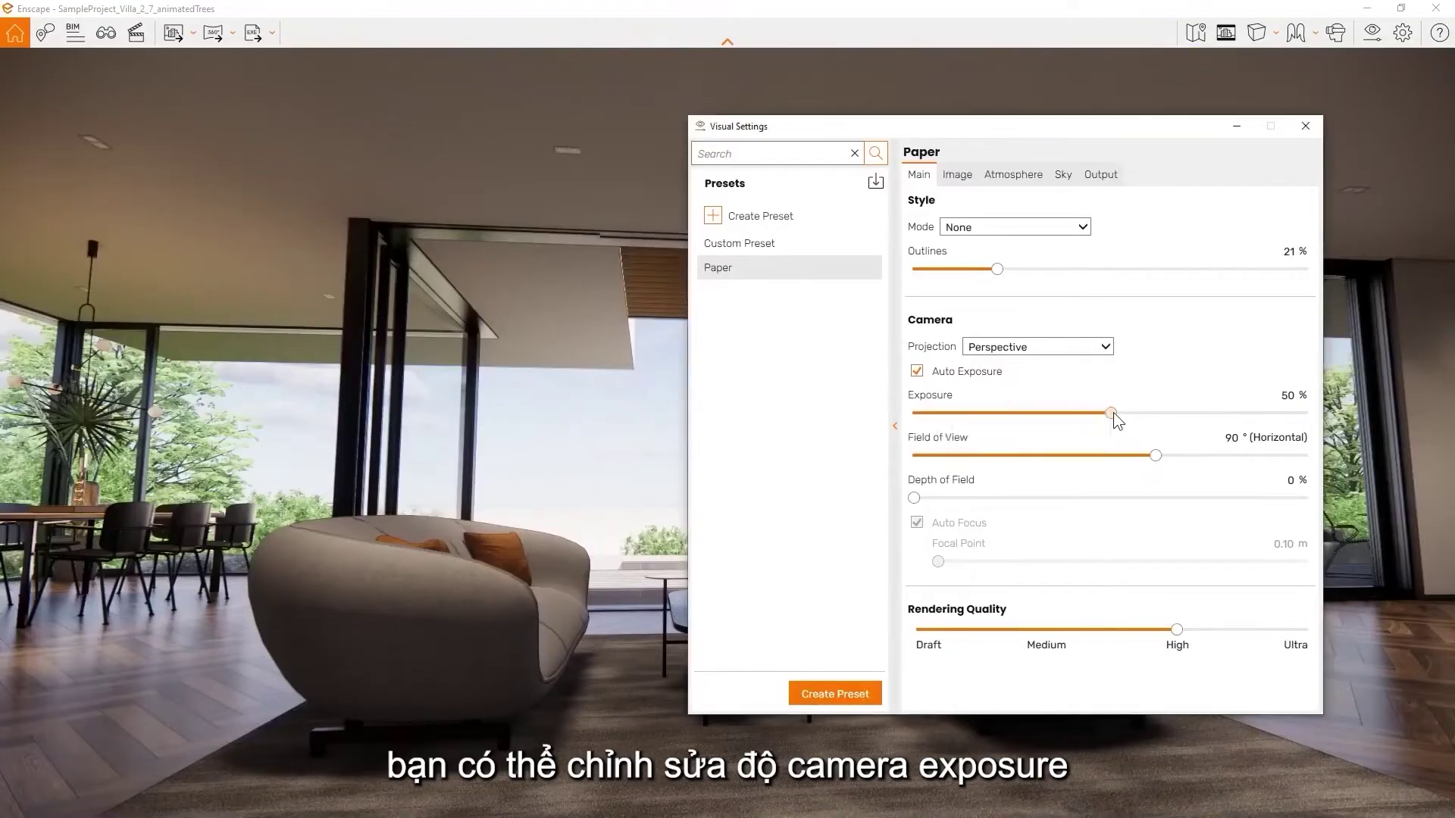
pyautogui.moveTo(1112, 412); pyautogui.dragTo(1044, 475)
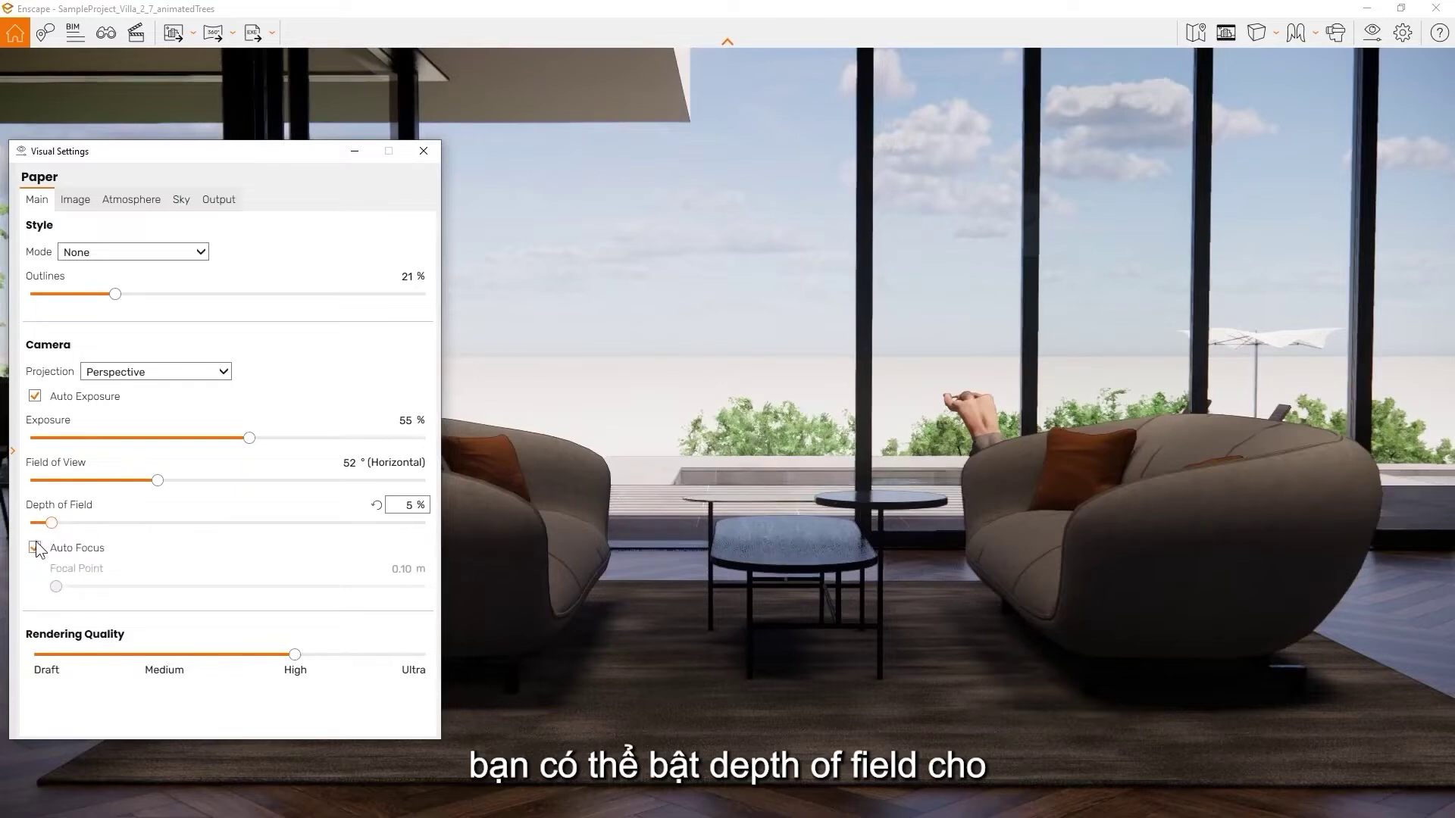
# Switch to manual focus at about 4.19 m and raise depth-of-field blur to 19%
pyautogui.click(35, 546)
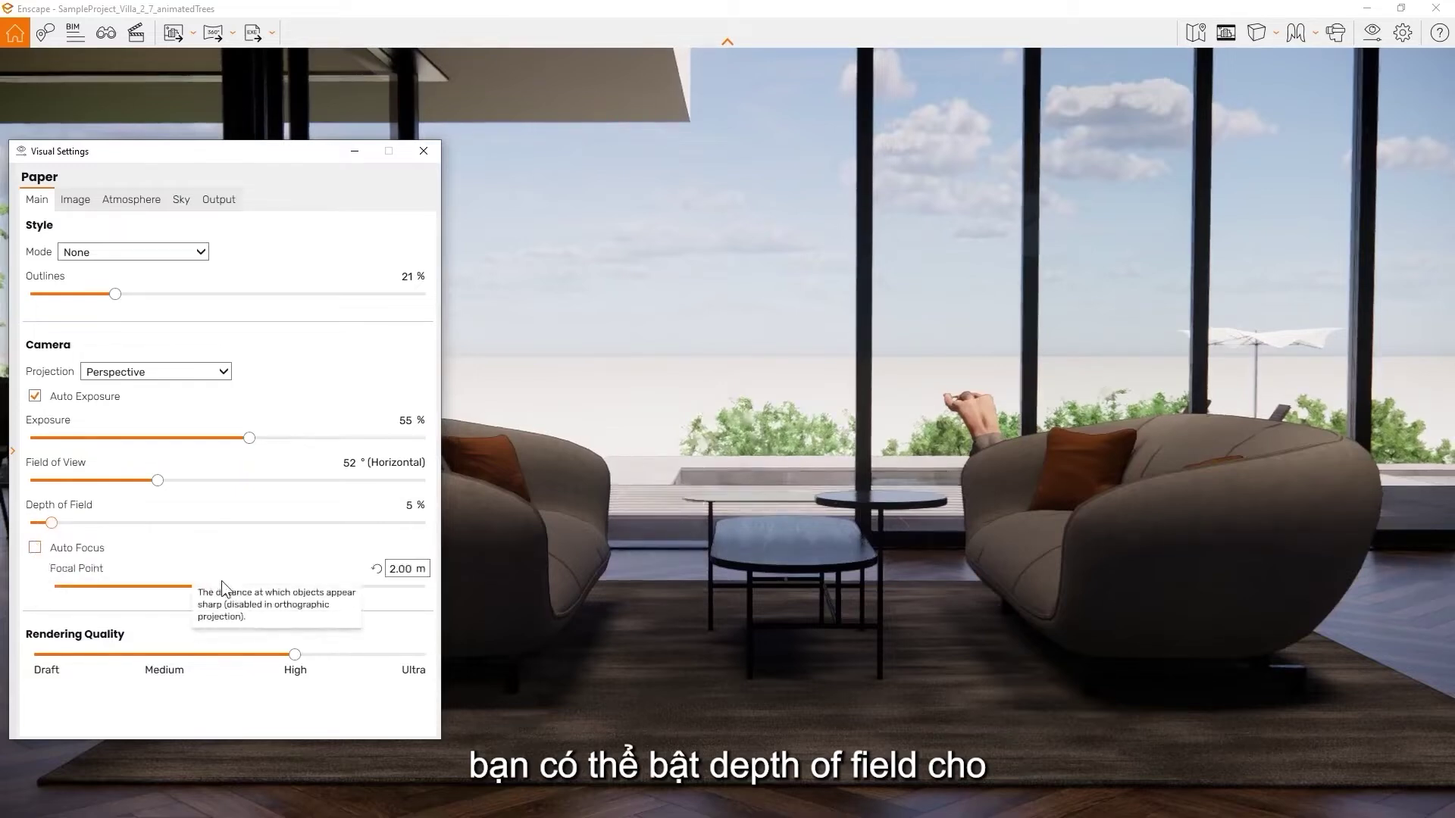
pyautogui.moveTo(215, 588); pyautogui.dragTo(263, 589)
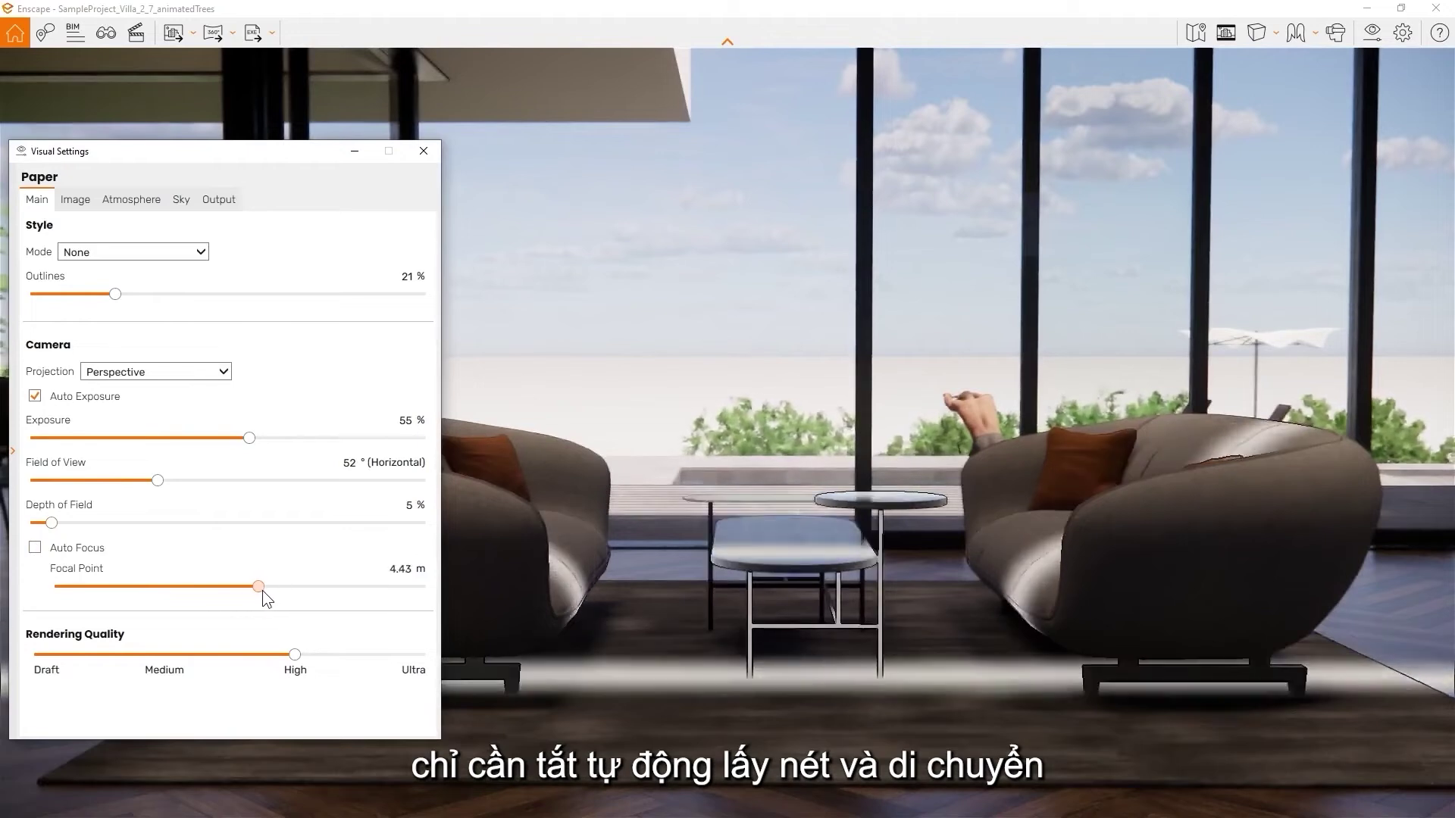
pyautogui.click(81, 523)
pyautogui.moveTo(85, 521); pyautogui.dragTo(107, 524)
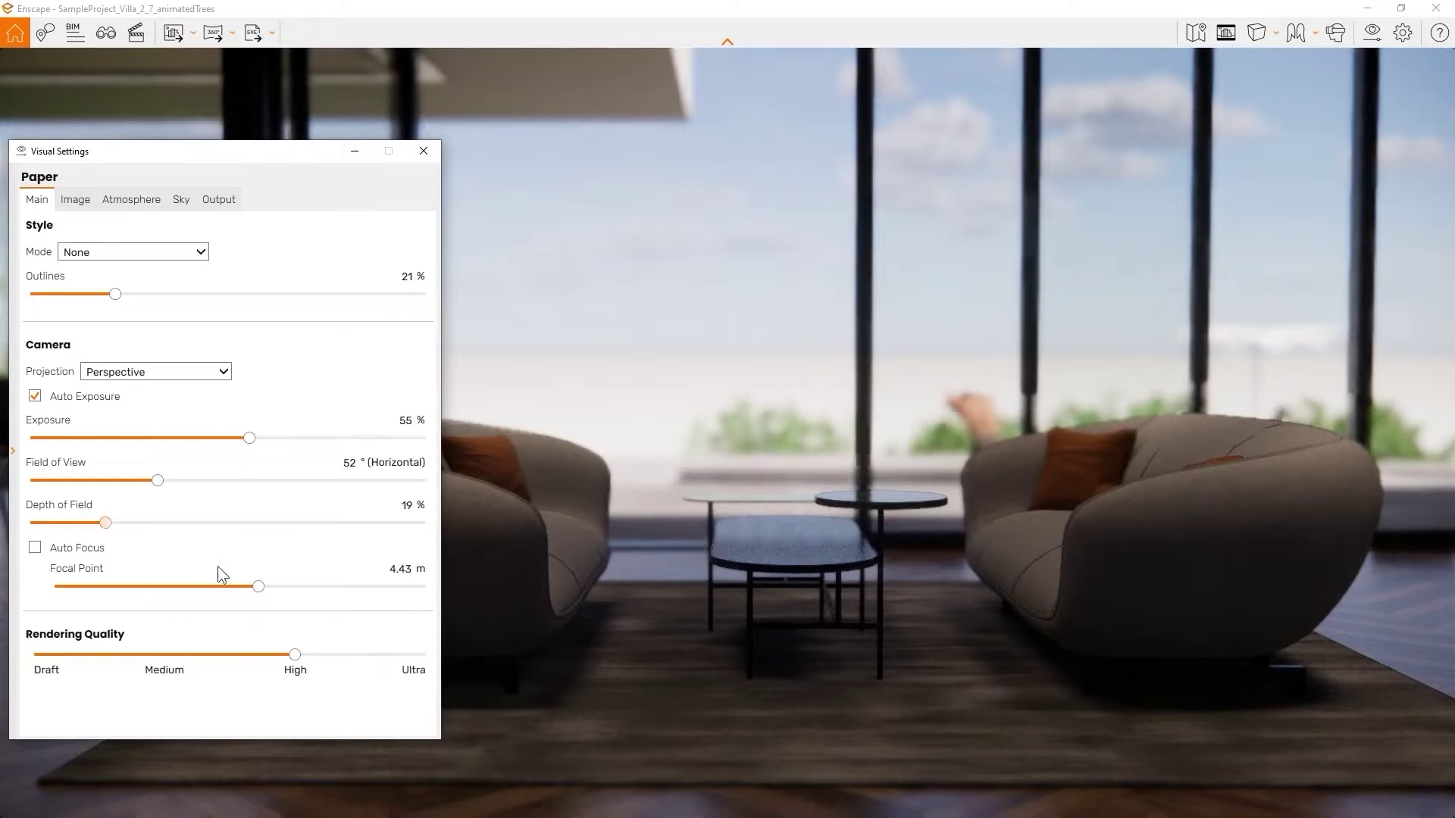
pyautogui.moveTo(258, 587); pyautogui.dragTo(255, 586)
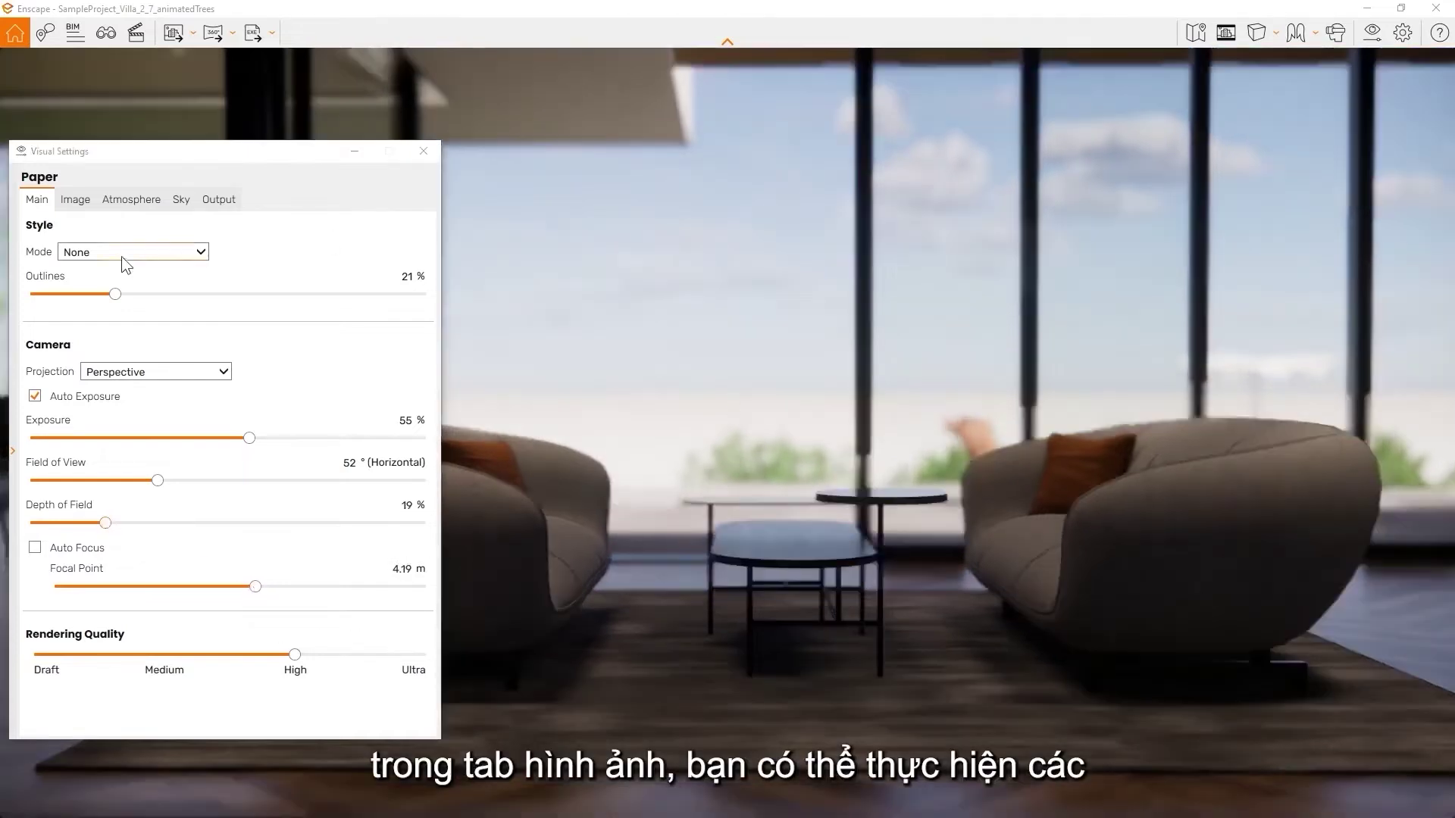
# In Image settings, test Auto Contrast on and off and boost colour saturation
pyautogui.click(79, 200)
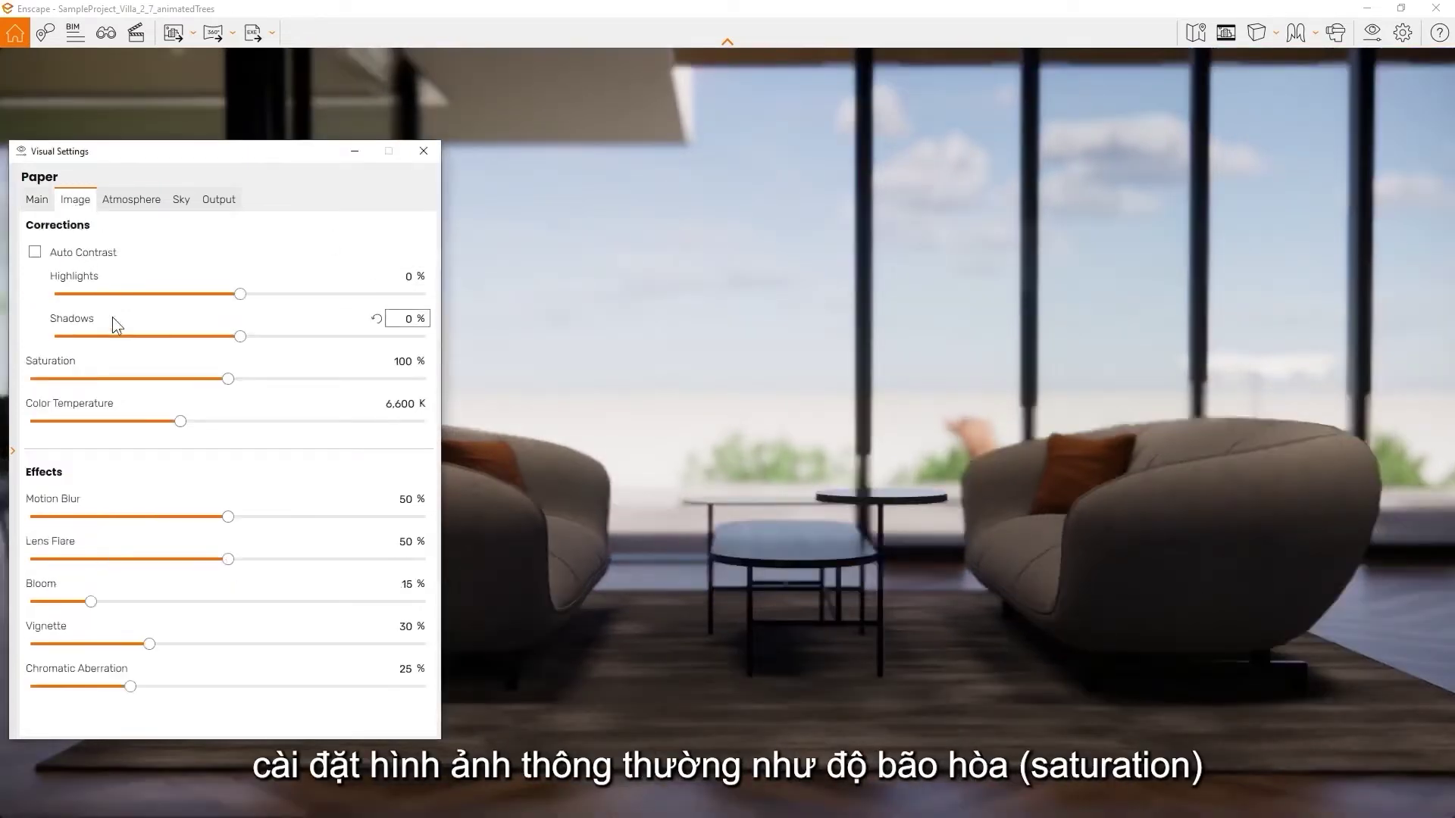
pyautogui.click(38, 253)
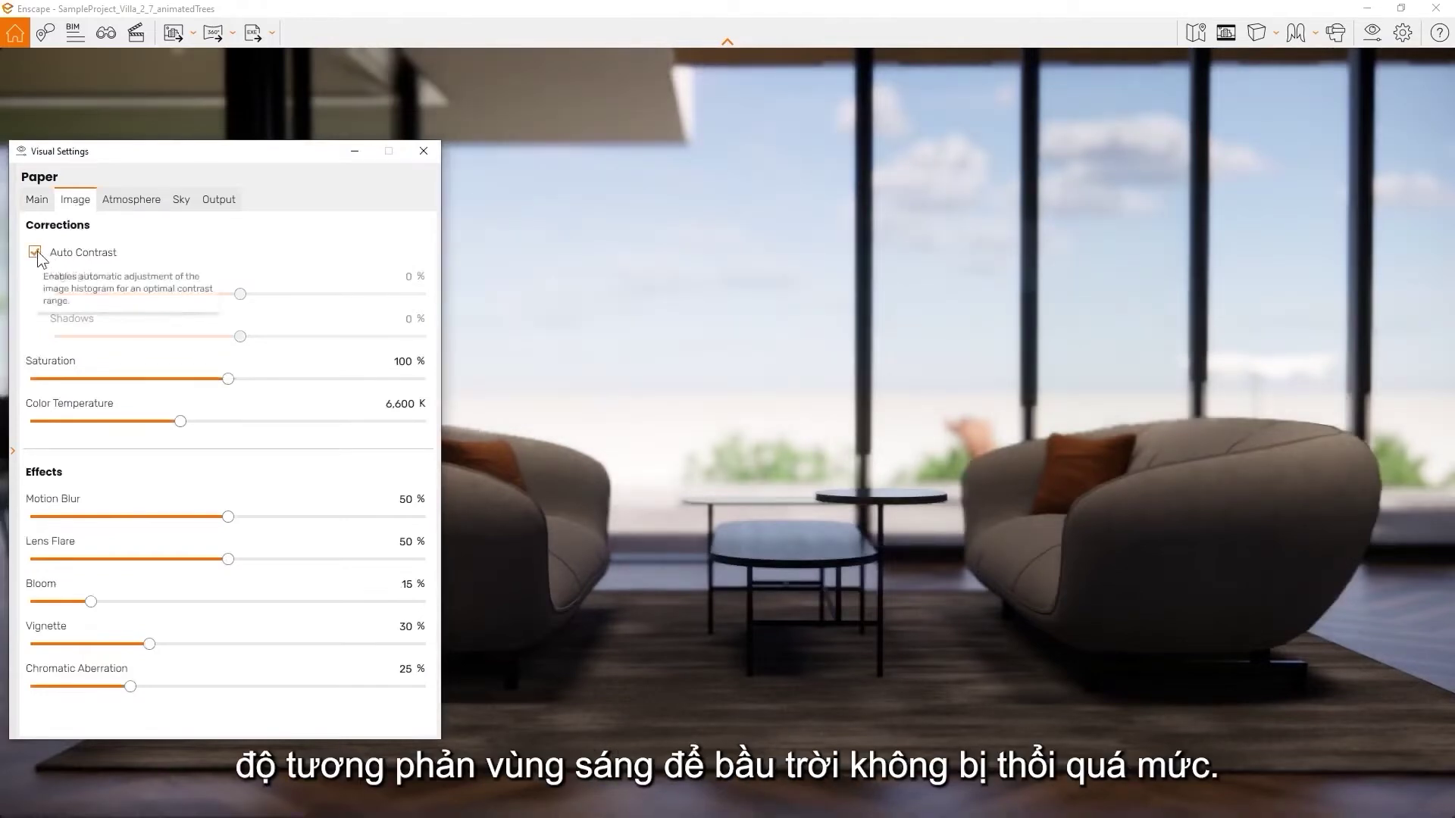
pyautogui.click(37, 252)
pyautogui.moveTo(229, 377)
pyautogui.mouseDown()
pyautogui.moveTo(311, 379)
pyautogui.moveTo(239, 375)
pyautogui.mouseUp()
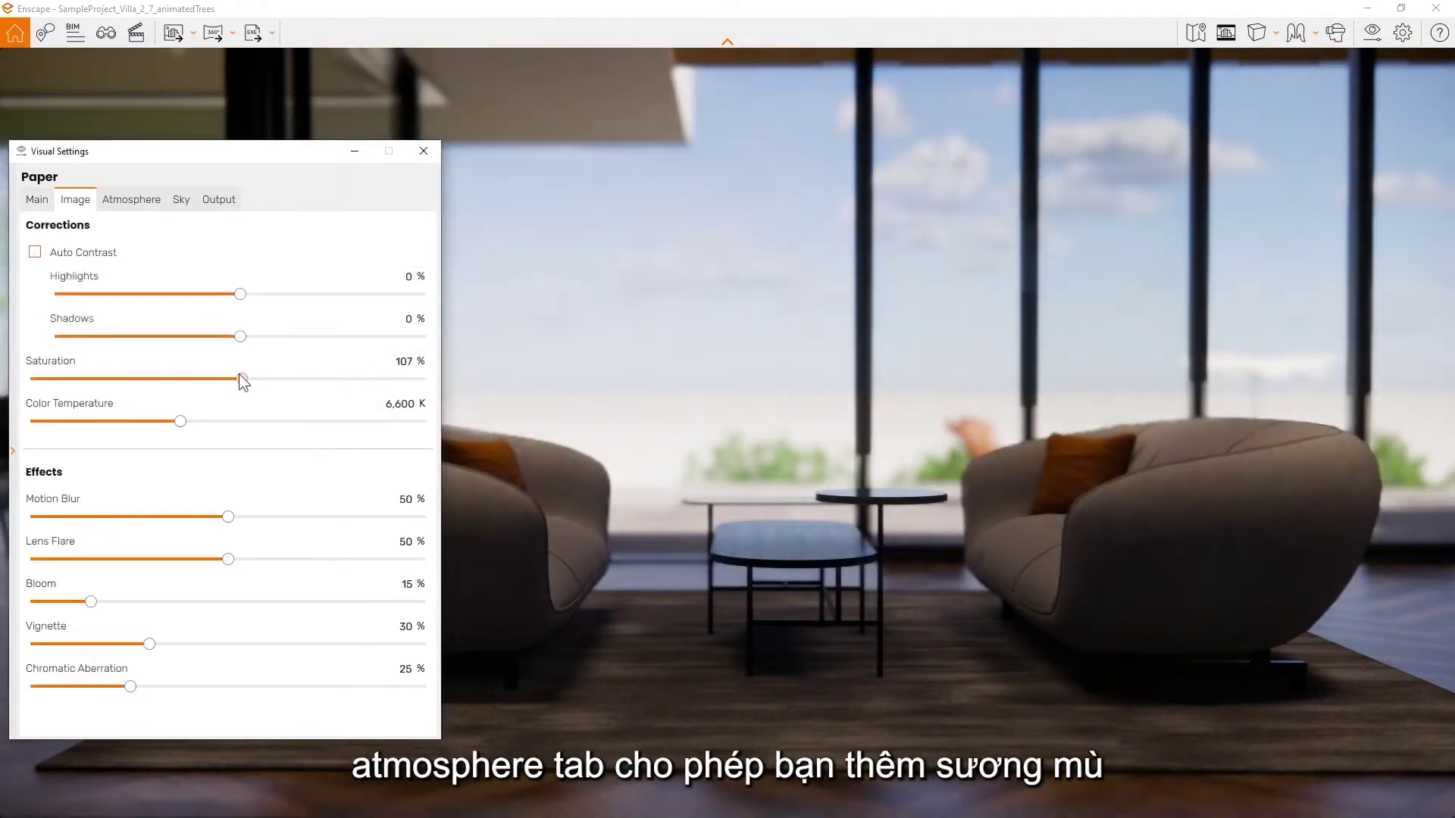
pyautogui.click(131, 202)
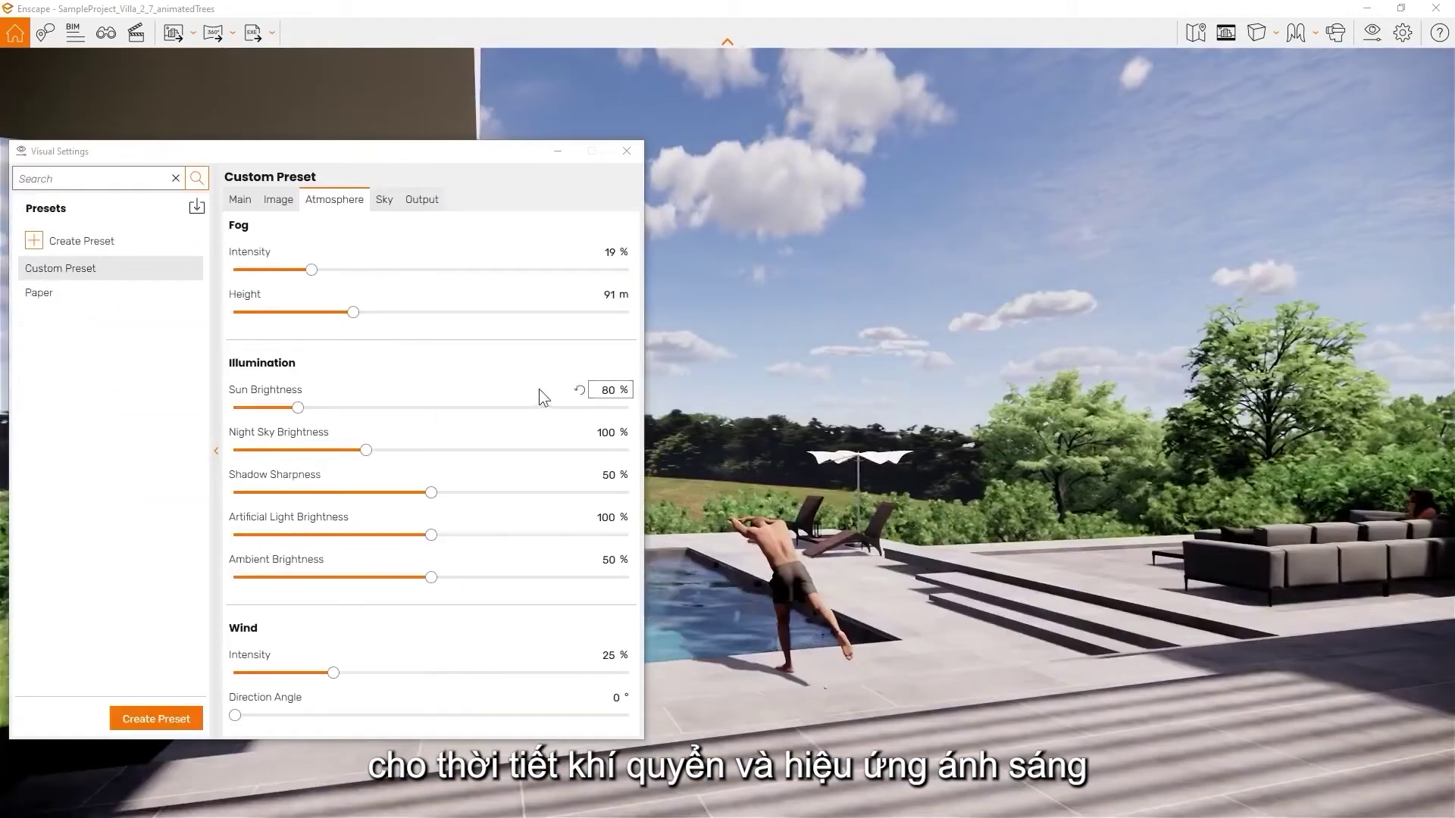
# Increase fog, brighten the night sky to 300%, sharpen shadows, and reset artificial light to 100%
pyautogui.moveTo(312, 271); pyautogui.dragTo(365, 279)
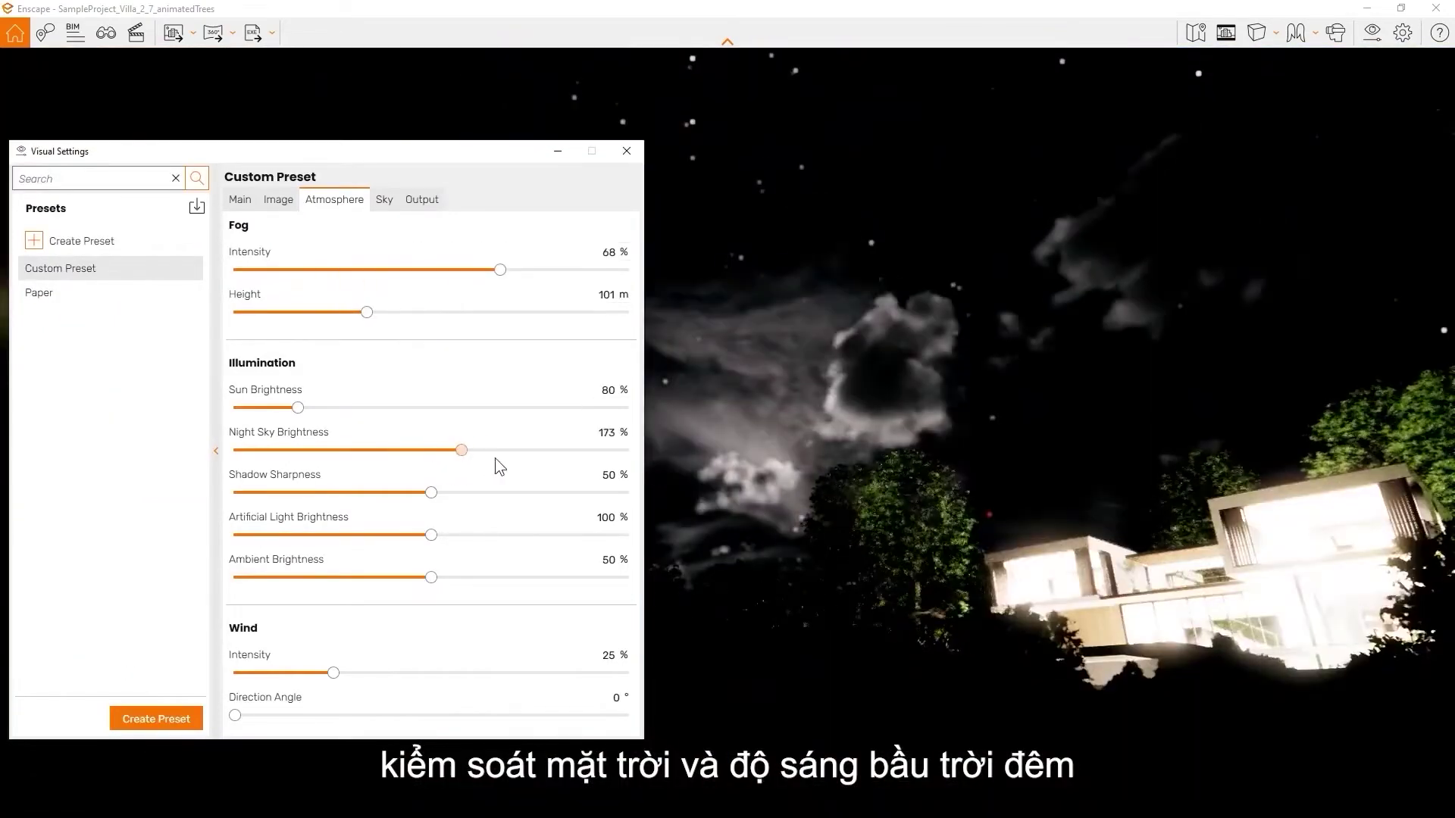
pyautogui.moveTo(494, 458); pyautogui.dragTo(641, 457)
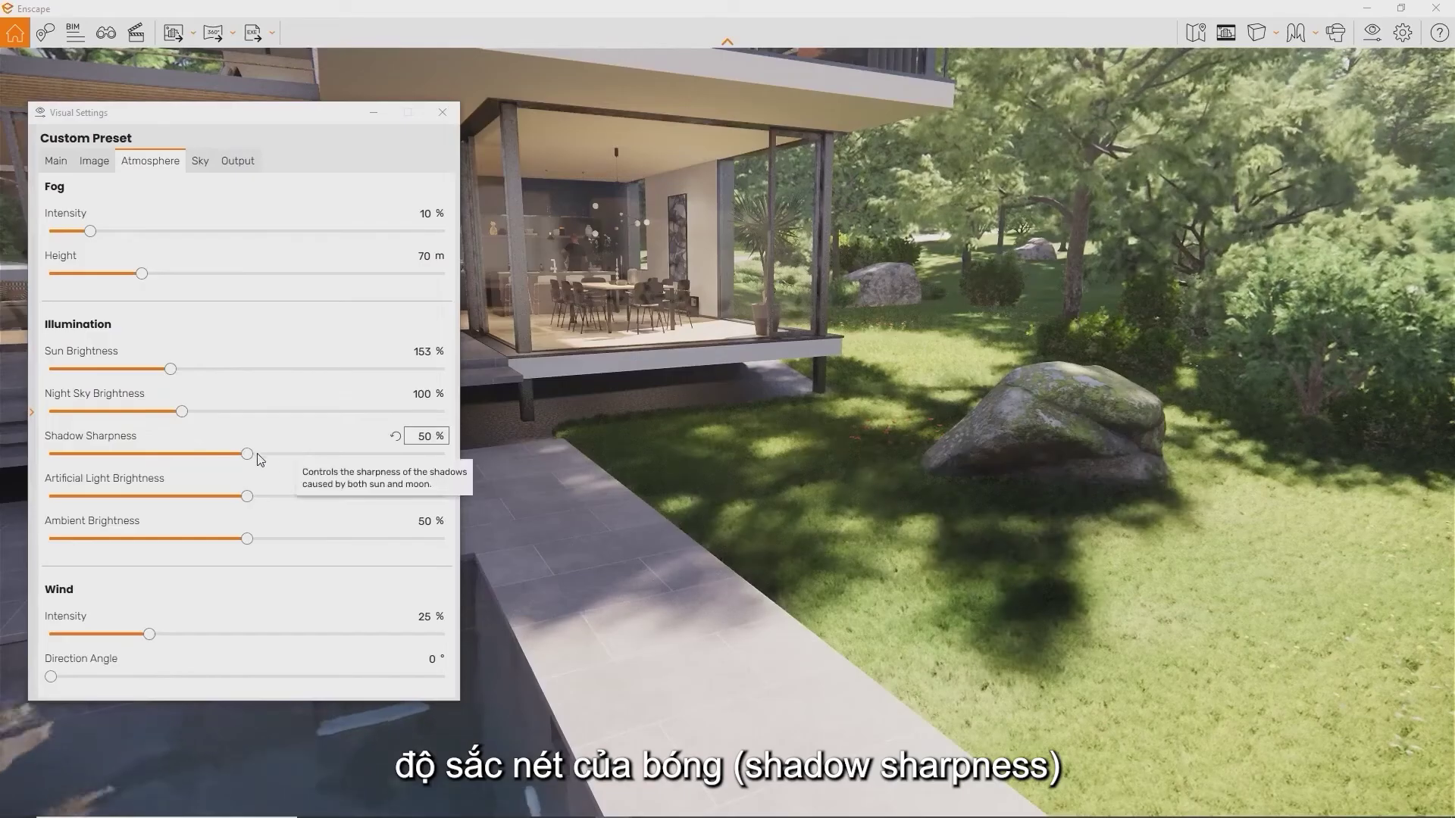
pyautogui.moveTo(247, 455); pyautogui.dragTo(466, 447)
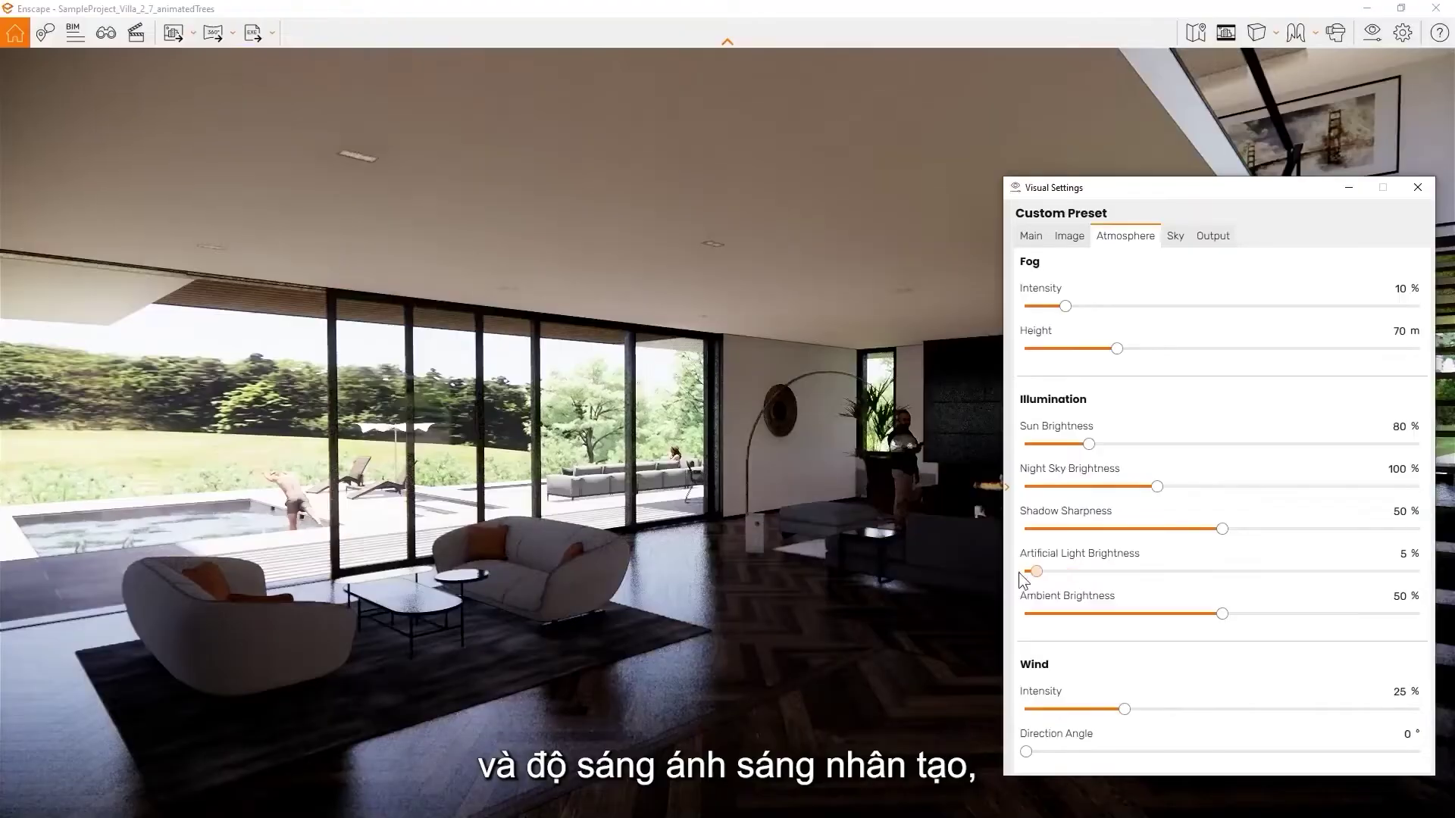
pyautogui.moveTo(1026, 571); pyautogui.dragTo(1418, 571)
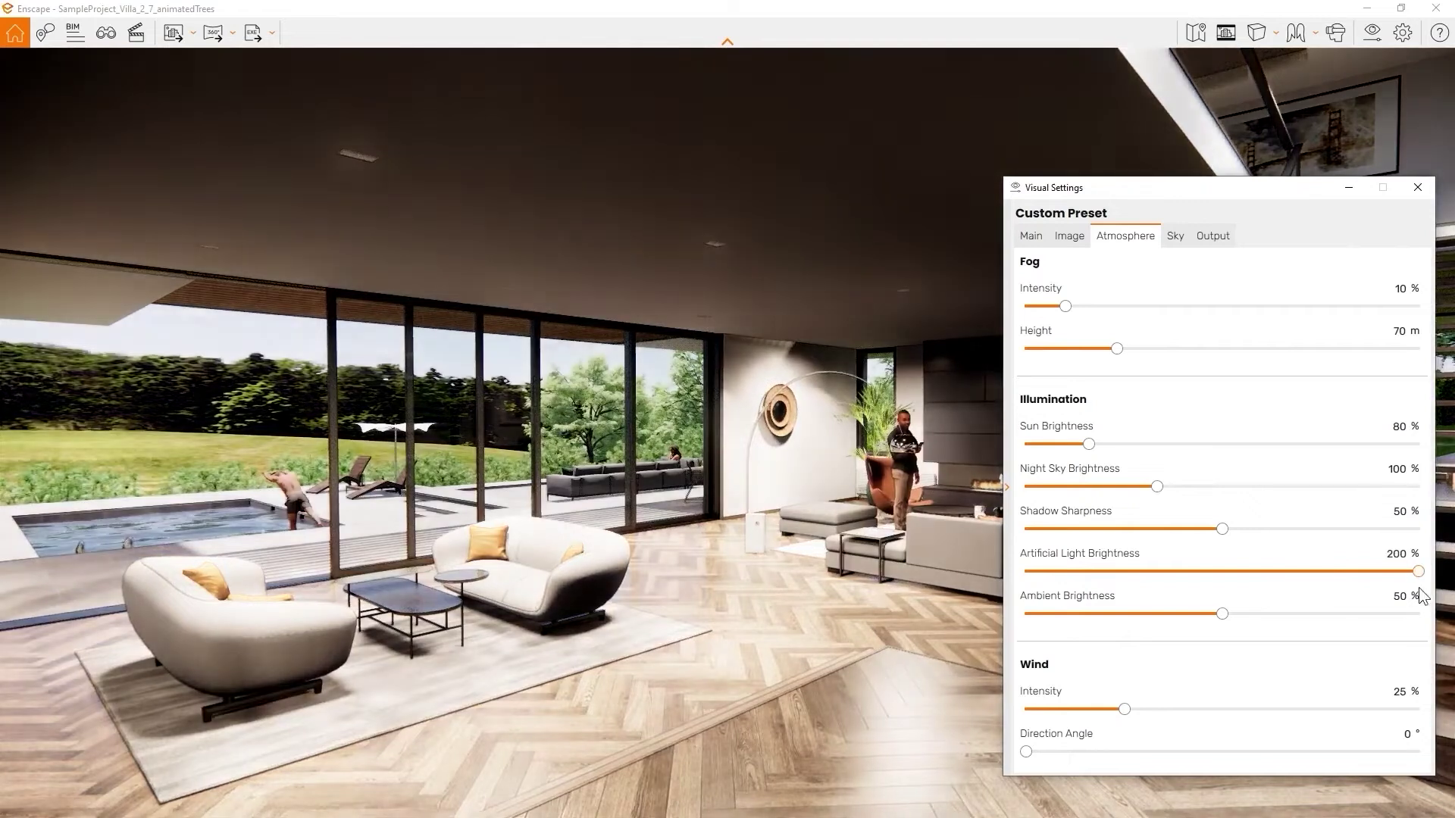
pyautogui.click(1371, 554)
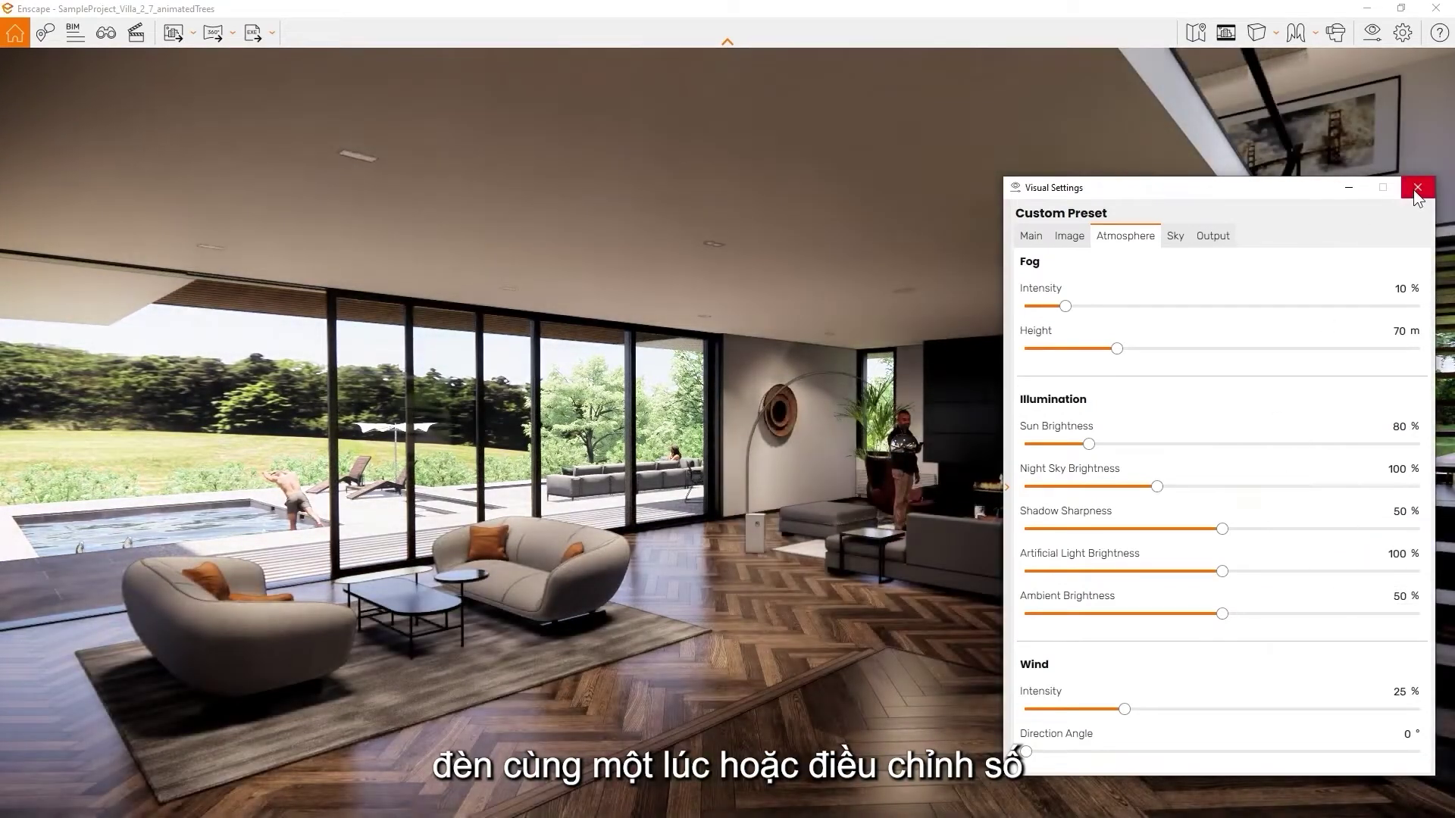
pyautogui.click(1416, 190)
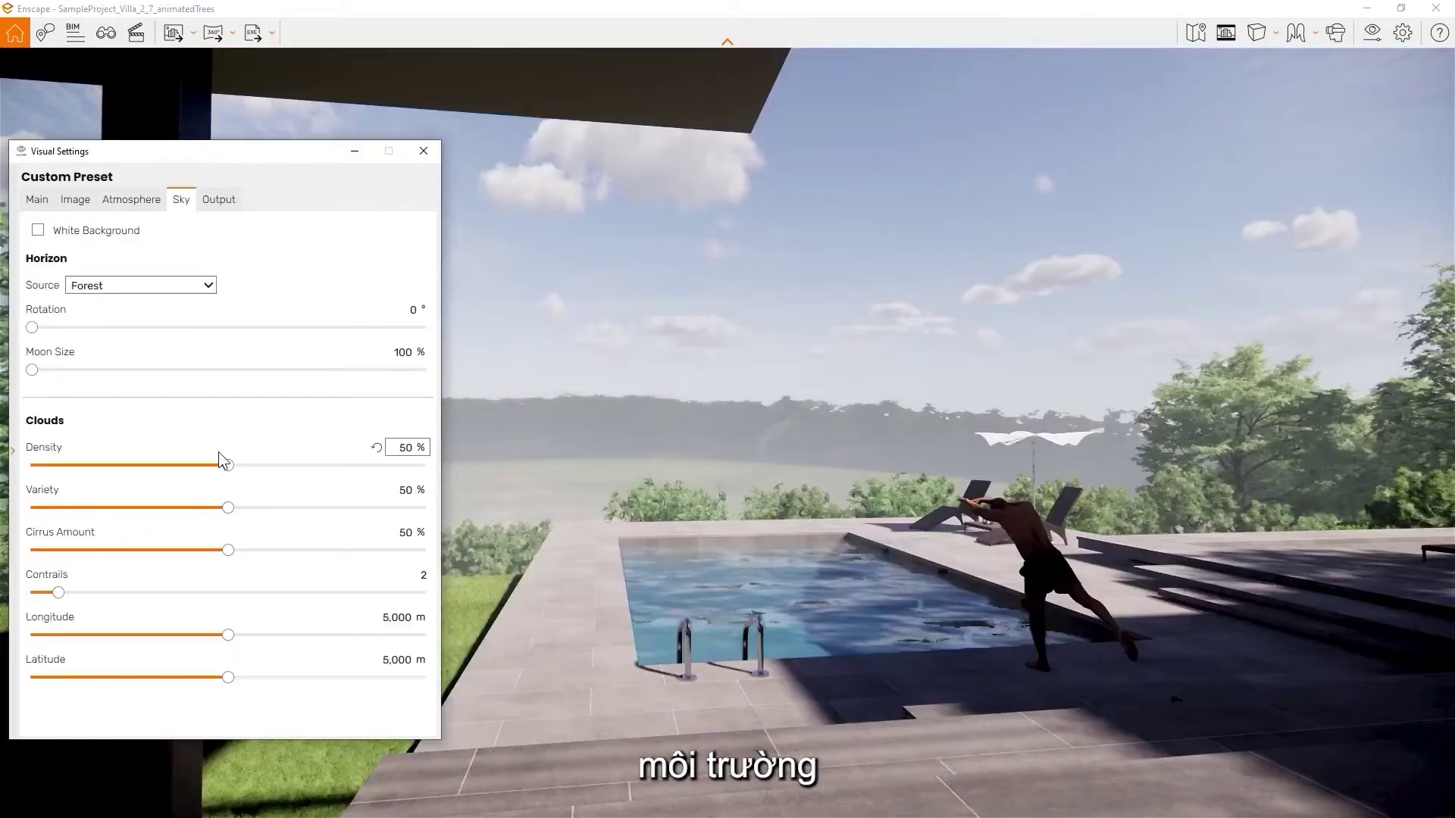
# Preview Desert, Forest, Mountains and Construction Site horizons, settling on Mountains
pyautogui.click(174, 287)
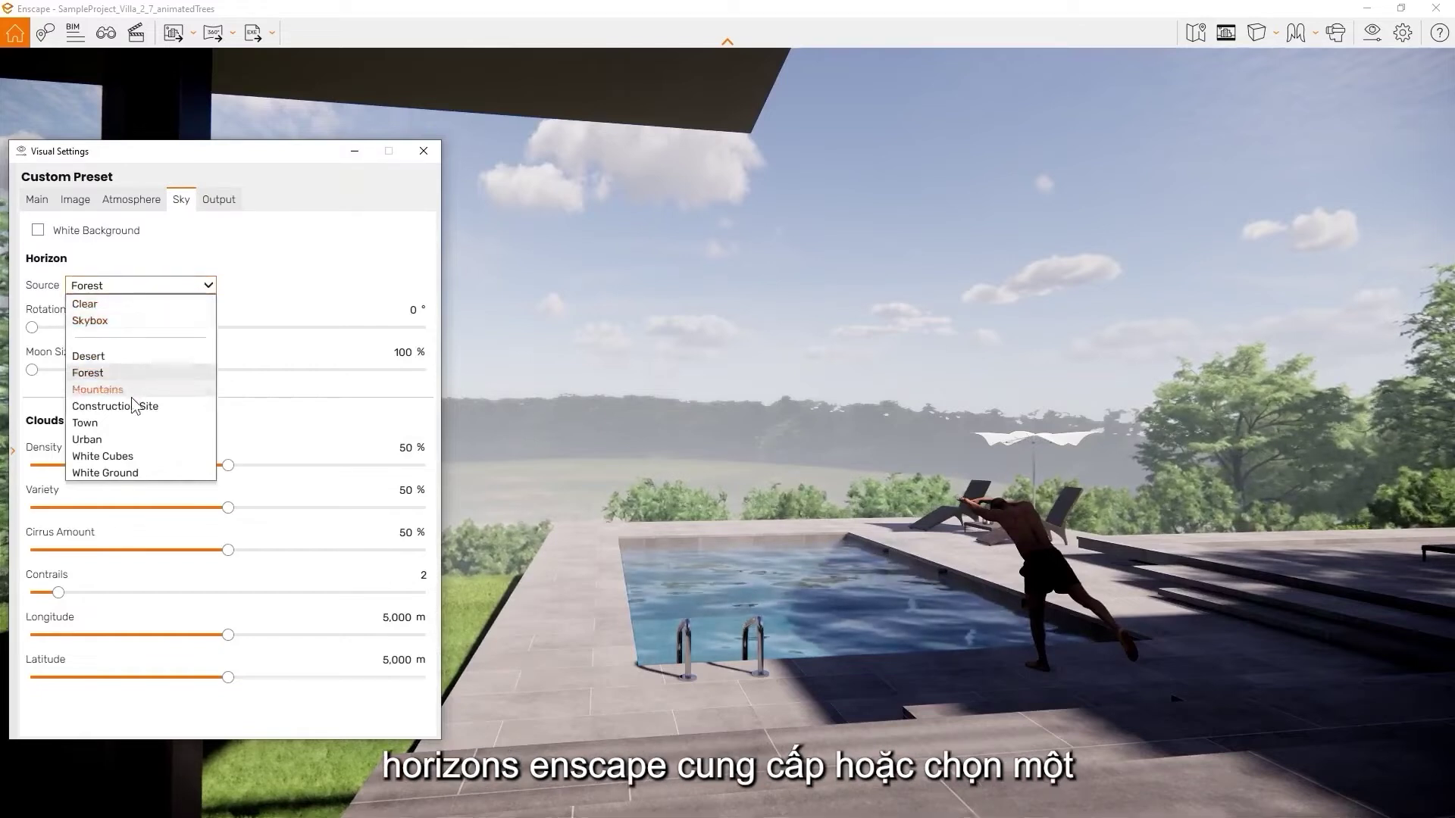
pyautogui.click(106, 356)
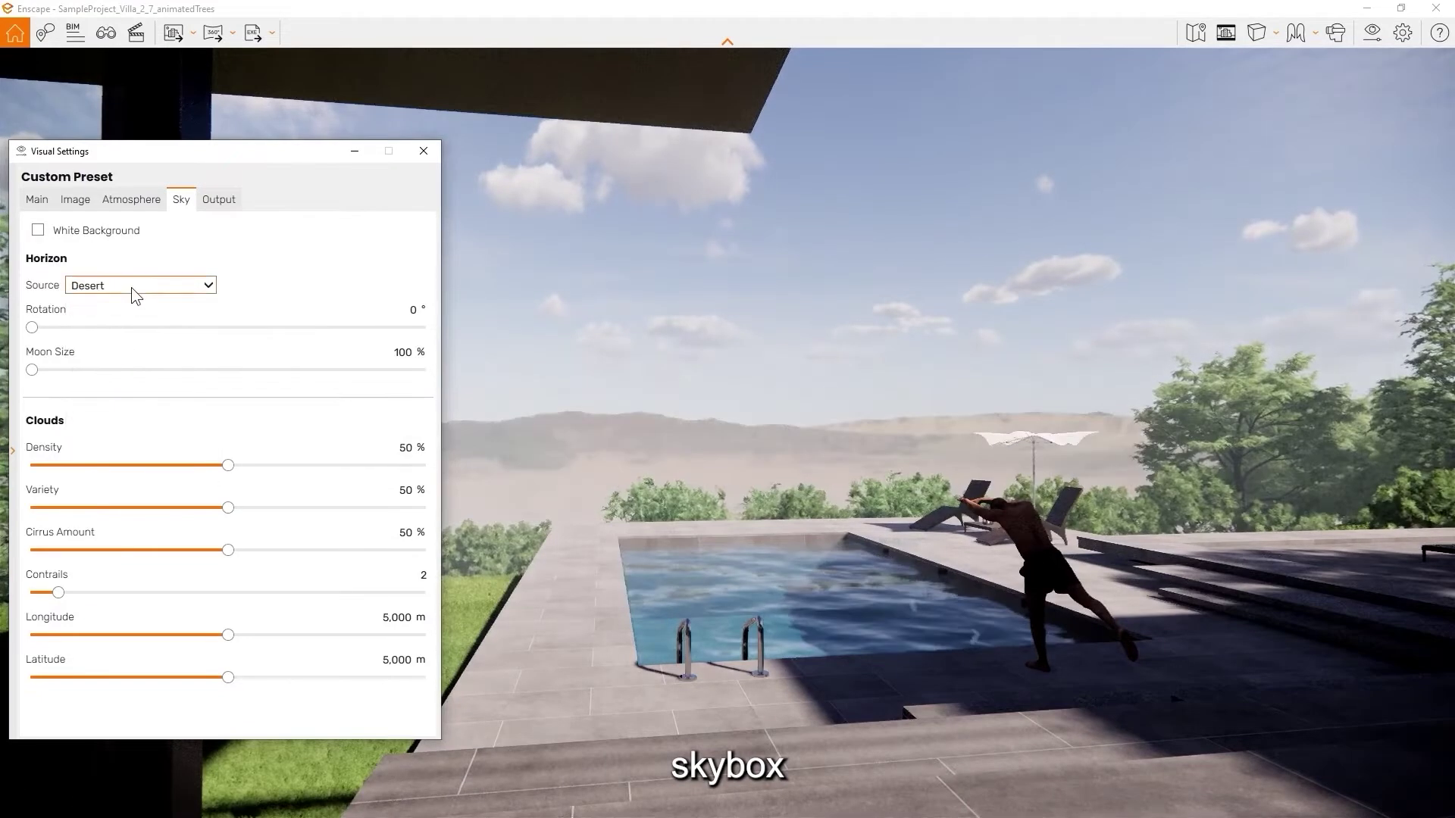
pyautogui.click(130, 288)
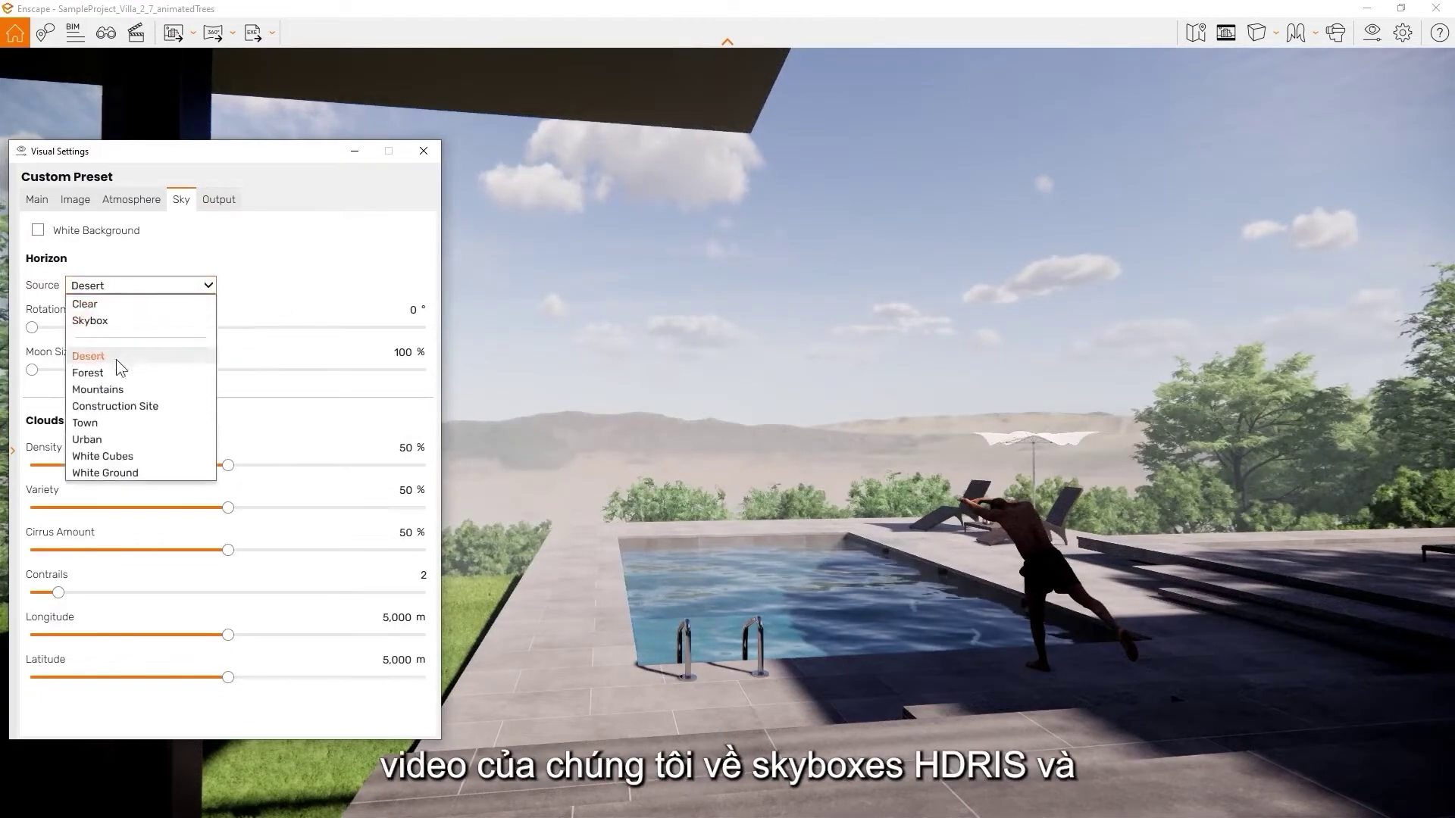
pyautogui.click(112, 377)
pyautogui.click(142, 287)
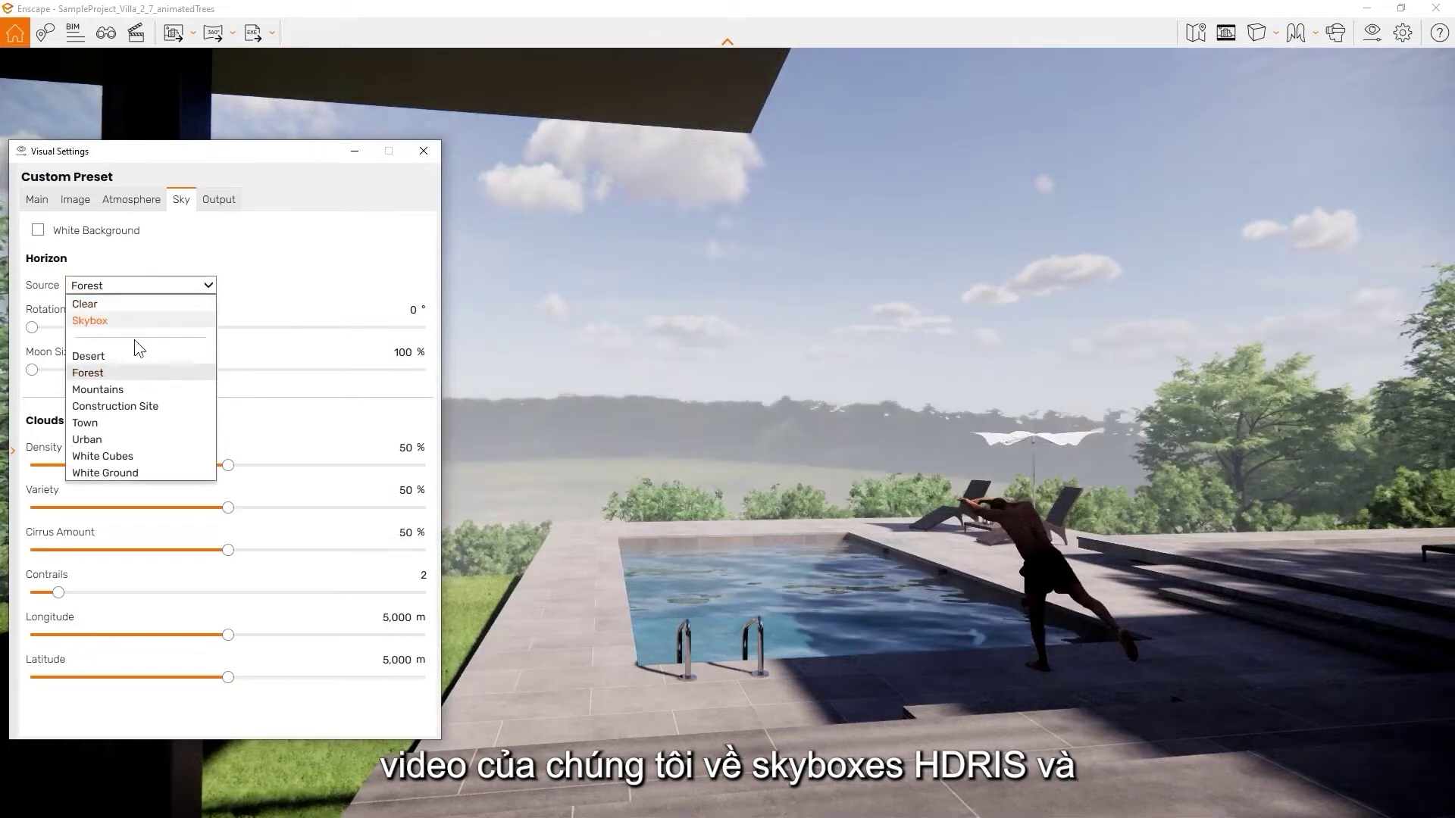
pyautogui.click(127, 391)
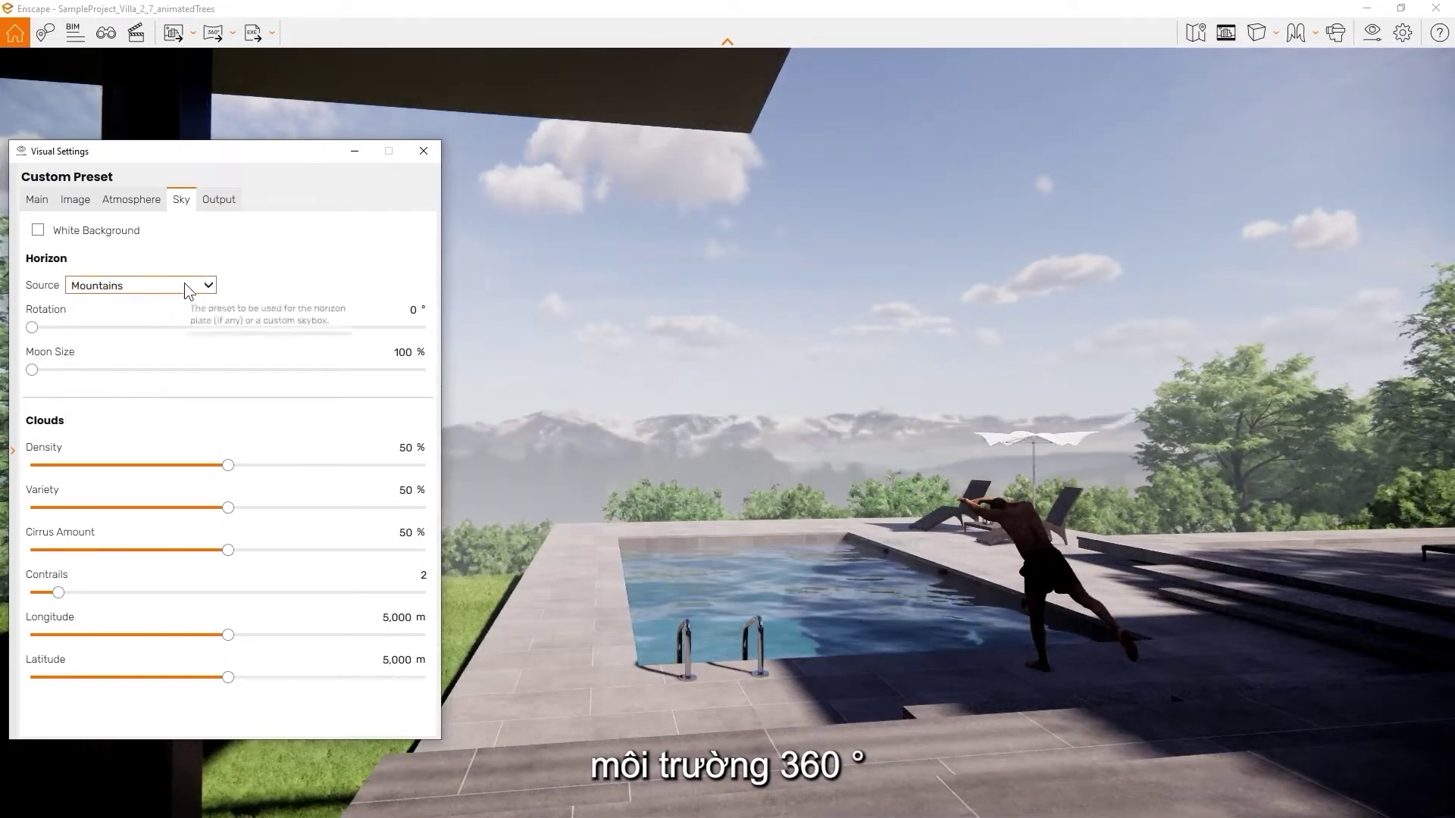
pyautogui.click(184, 285)
pyautogui.click(159, 407)
pyautogui.click(182, 285)
pyautogui.click(88, 387)
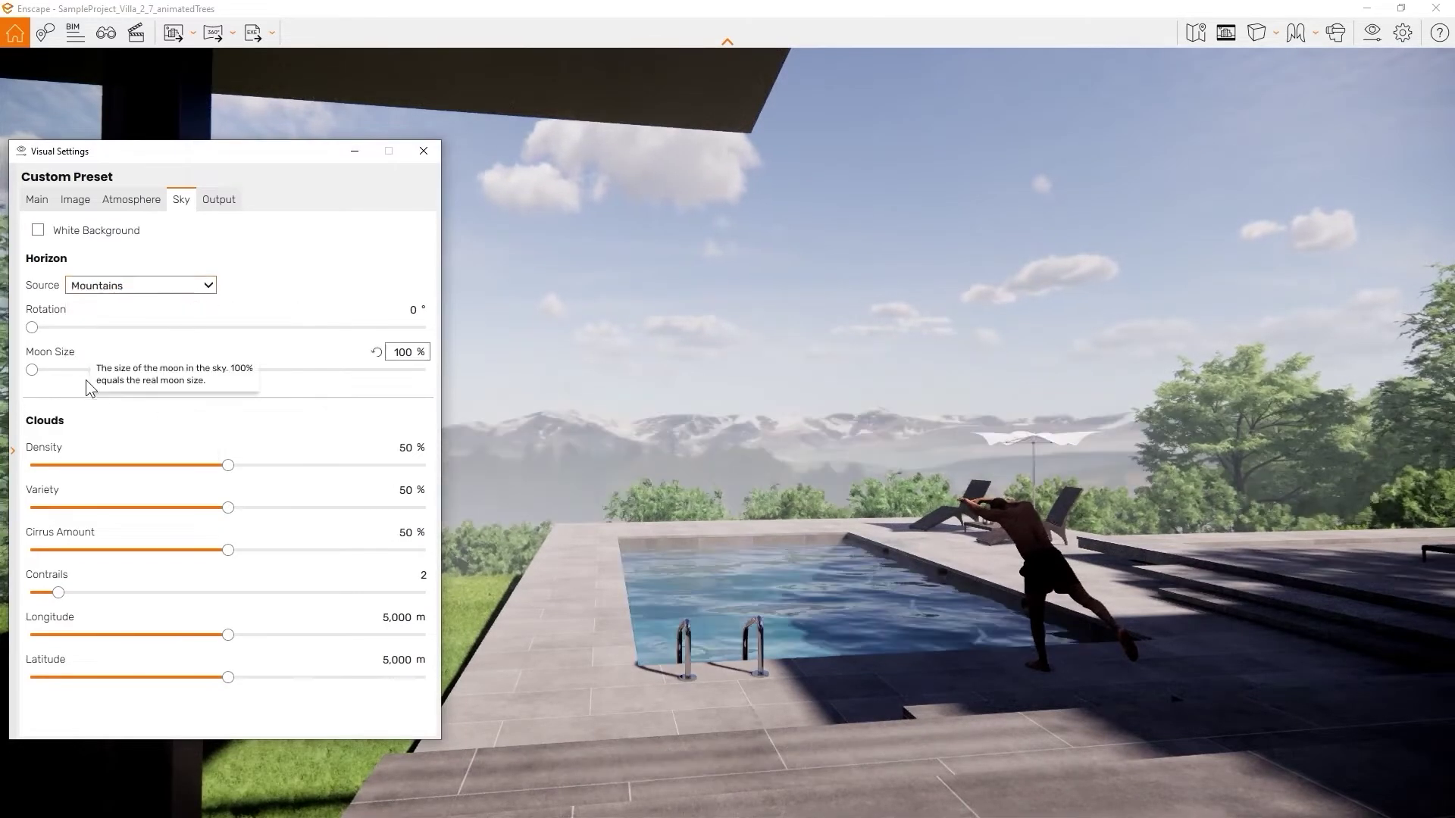
# Set clouds to 57% density, 66% variety and 52% cirrus
pyautogui.moveTo(225, 466)
pyautogui.mouseDown()
pyautogui.moveTo(108, 472)
pyautogui.moveTo(229, 471)
pyautogui.mouseUp()
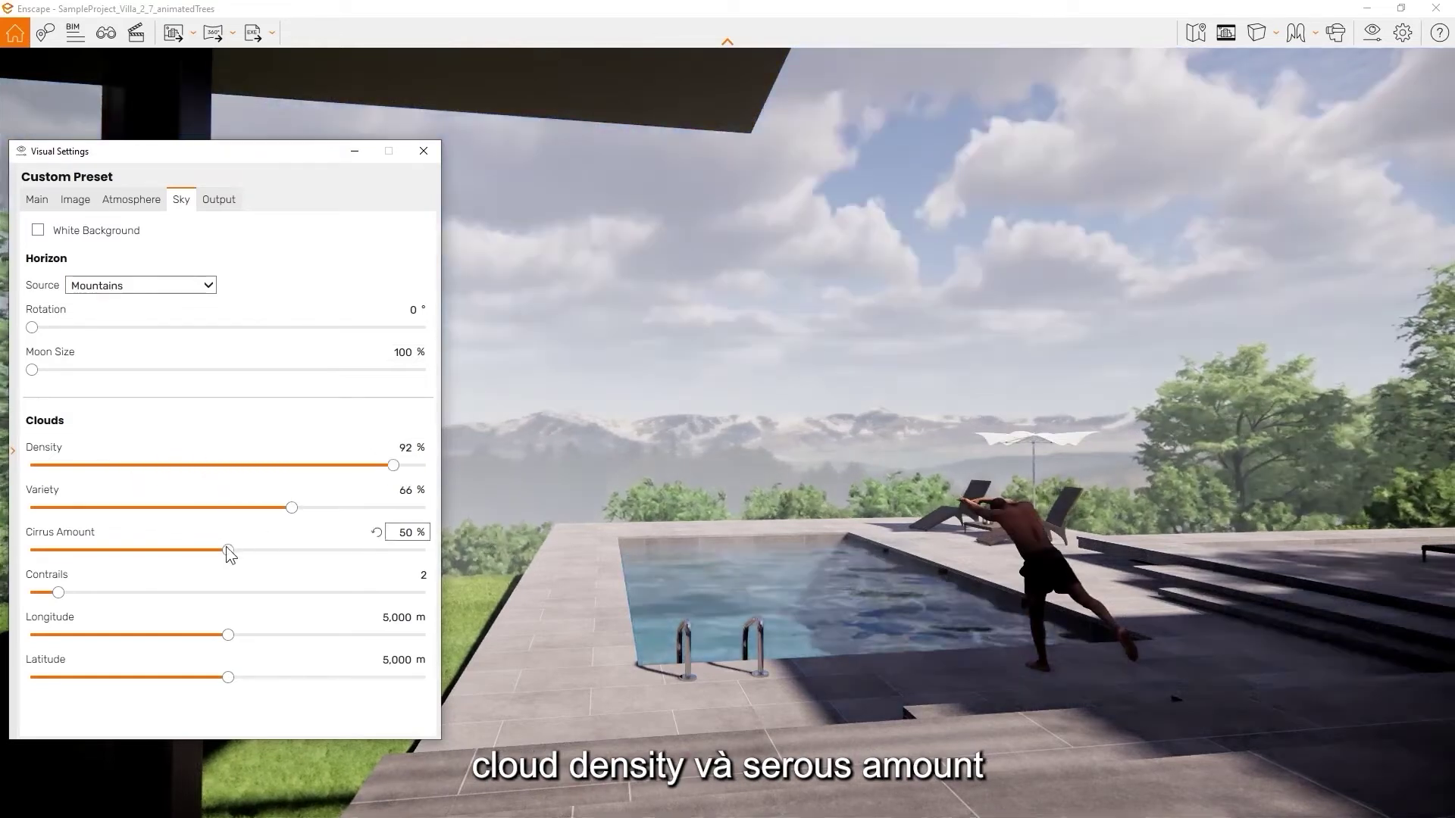
pyautogui.moveTo(229, 550); pyautogui.dragTo(164, 552)
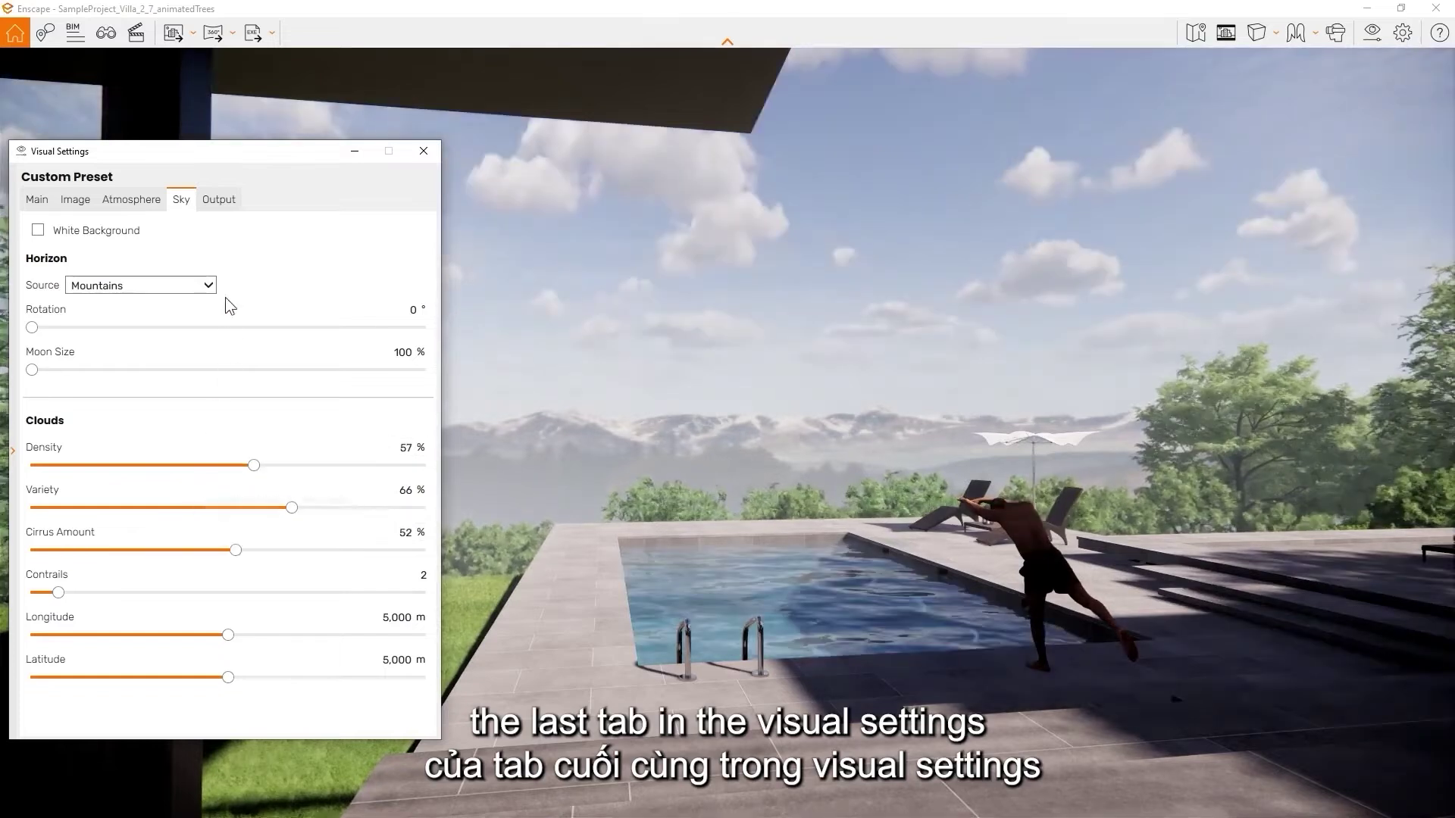
pyautogui.click(220, 201)
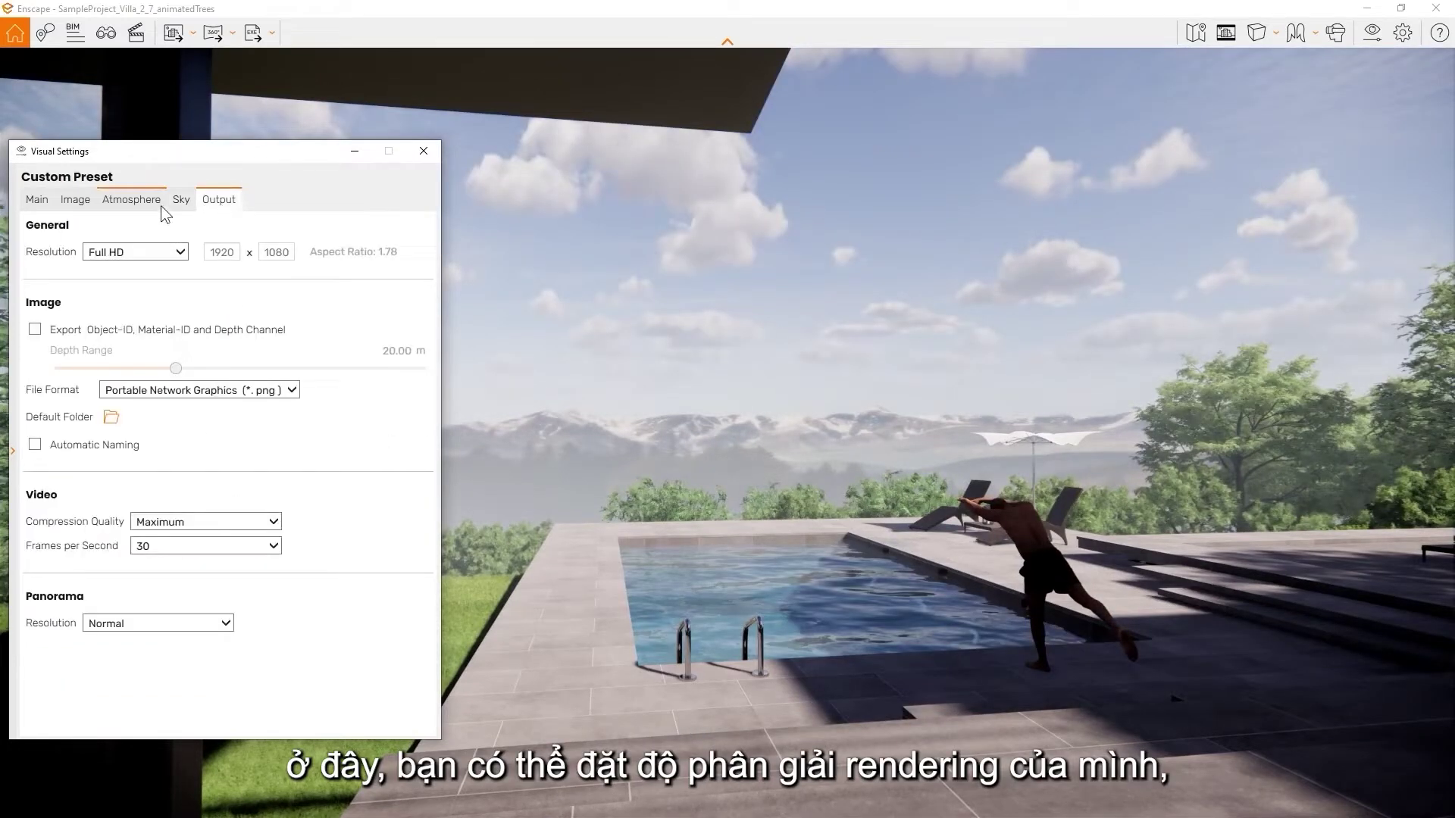
# Keep Full HD output resolution and enable exporting object, material and depth channels
pyautogui.click(130, 251)
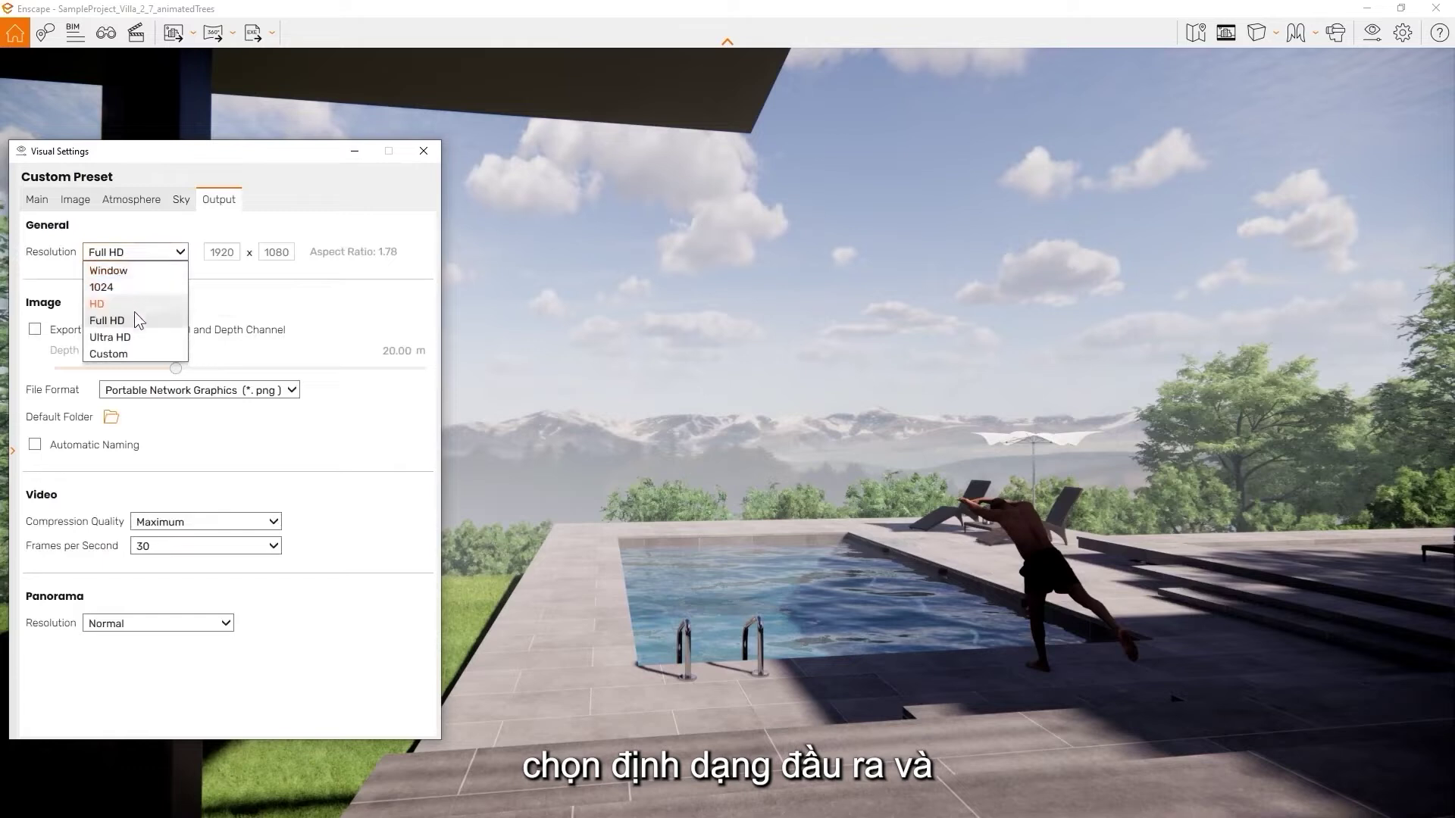
pyautogui.click(35, 330)
pyautogui.click(36, 330)
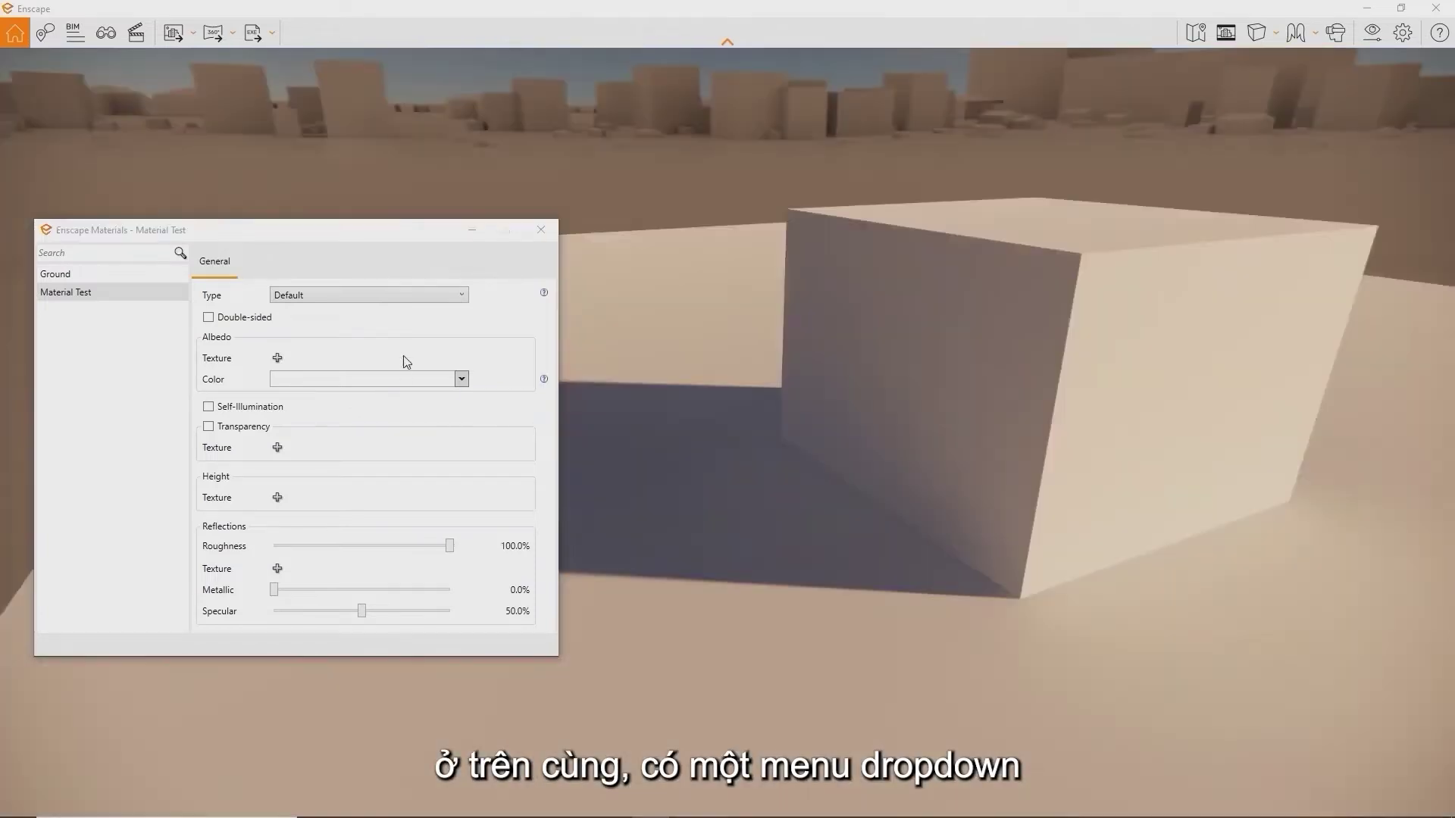
# Check the material type list, then tint the cube red before restoring its white base colour
pyautogui.click(427, 299)
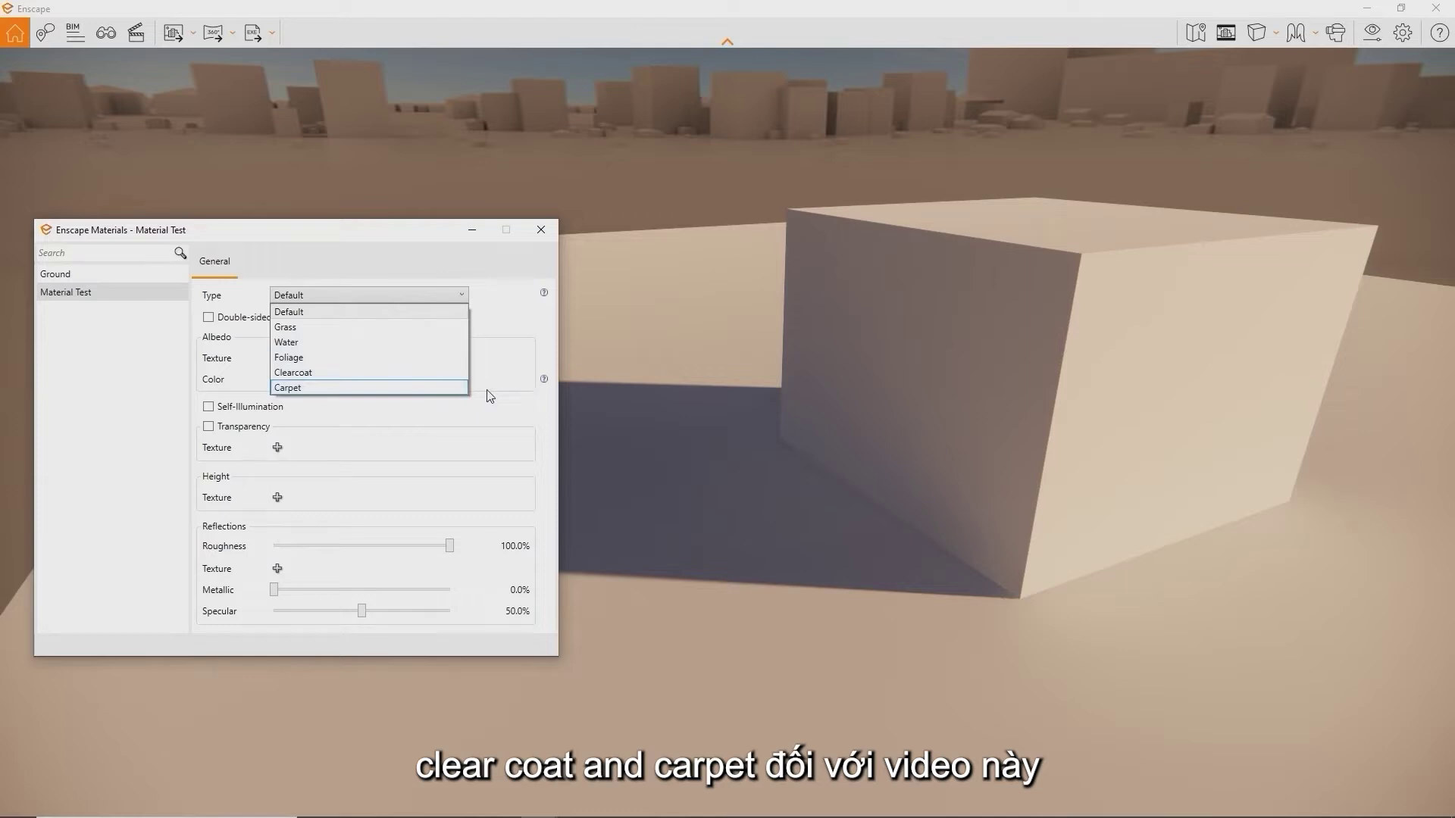
pyautogui.press('Escape')
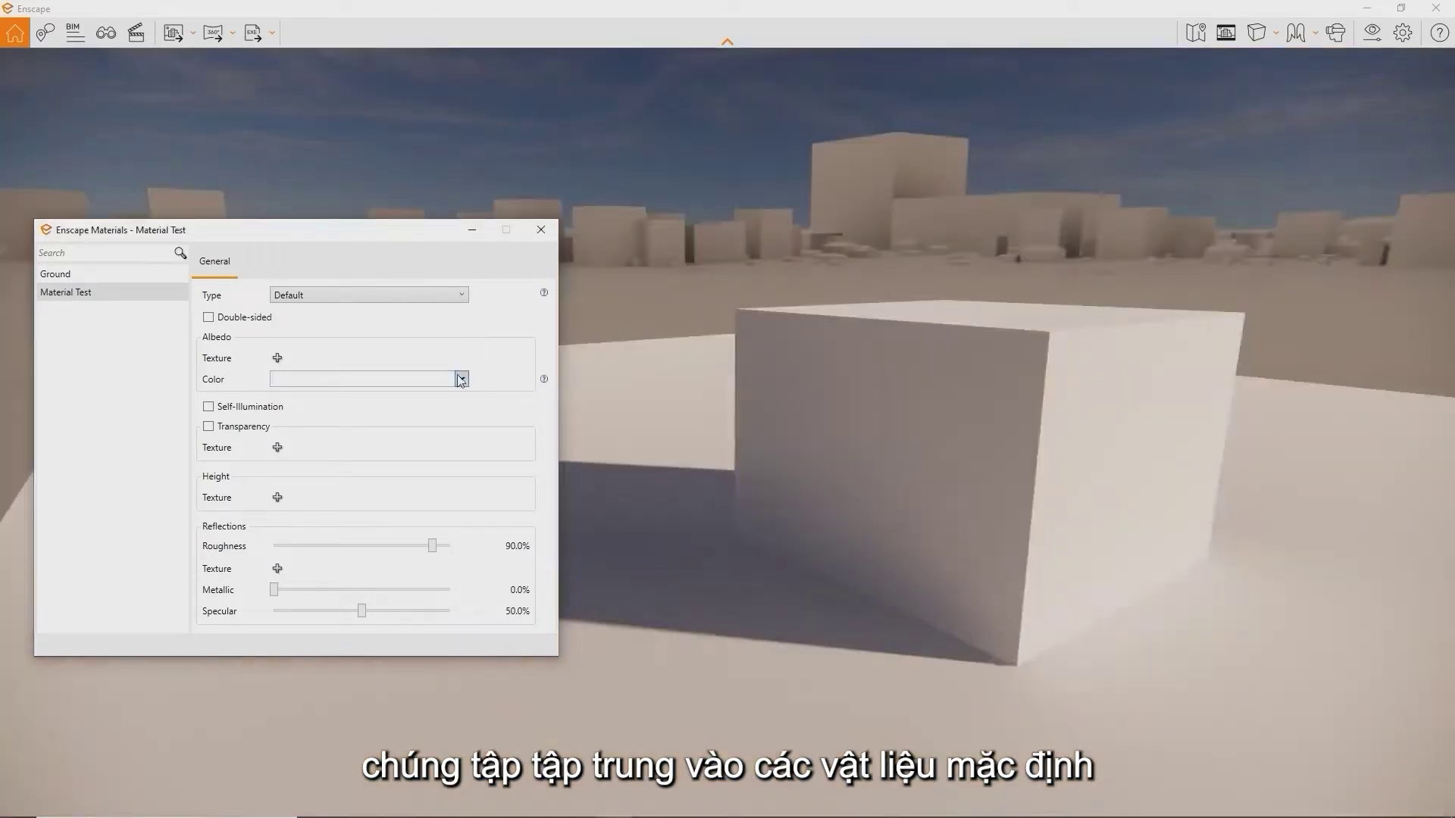
pyautogui.click(460, 379)
pyautogui.click(365, 452)
pyautogui.click(461, 379)
pyautogui.click(410, 437)
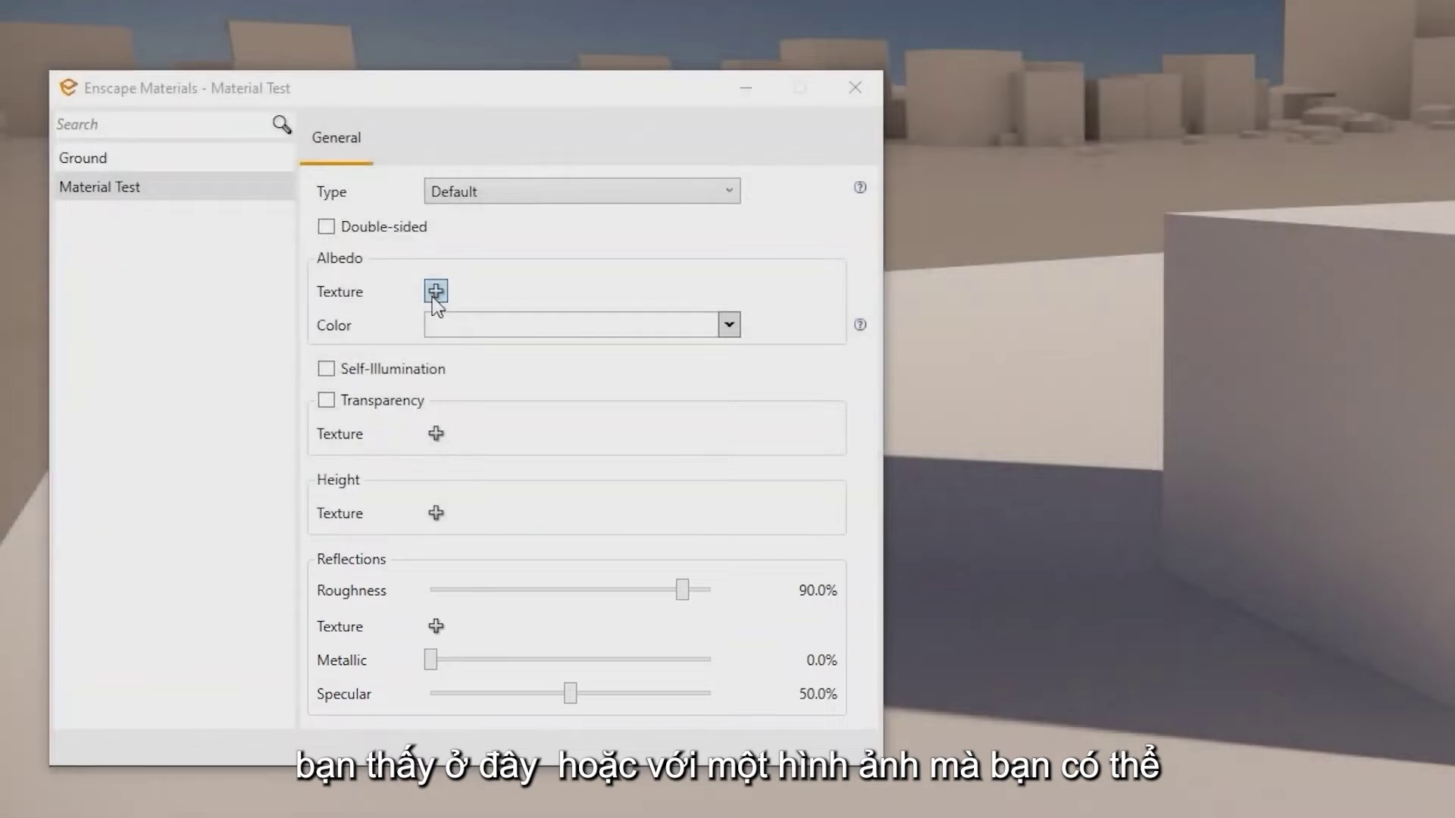
# Load PavingStones092_2K_Color as albedo and the displacement image as height texture
pyautogui.click(436, 292)
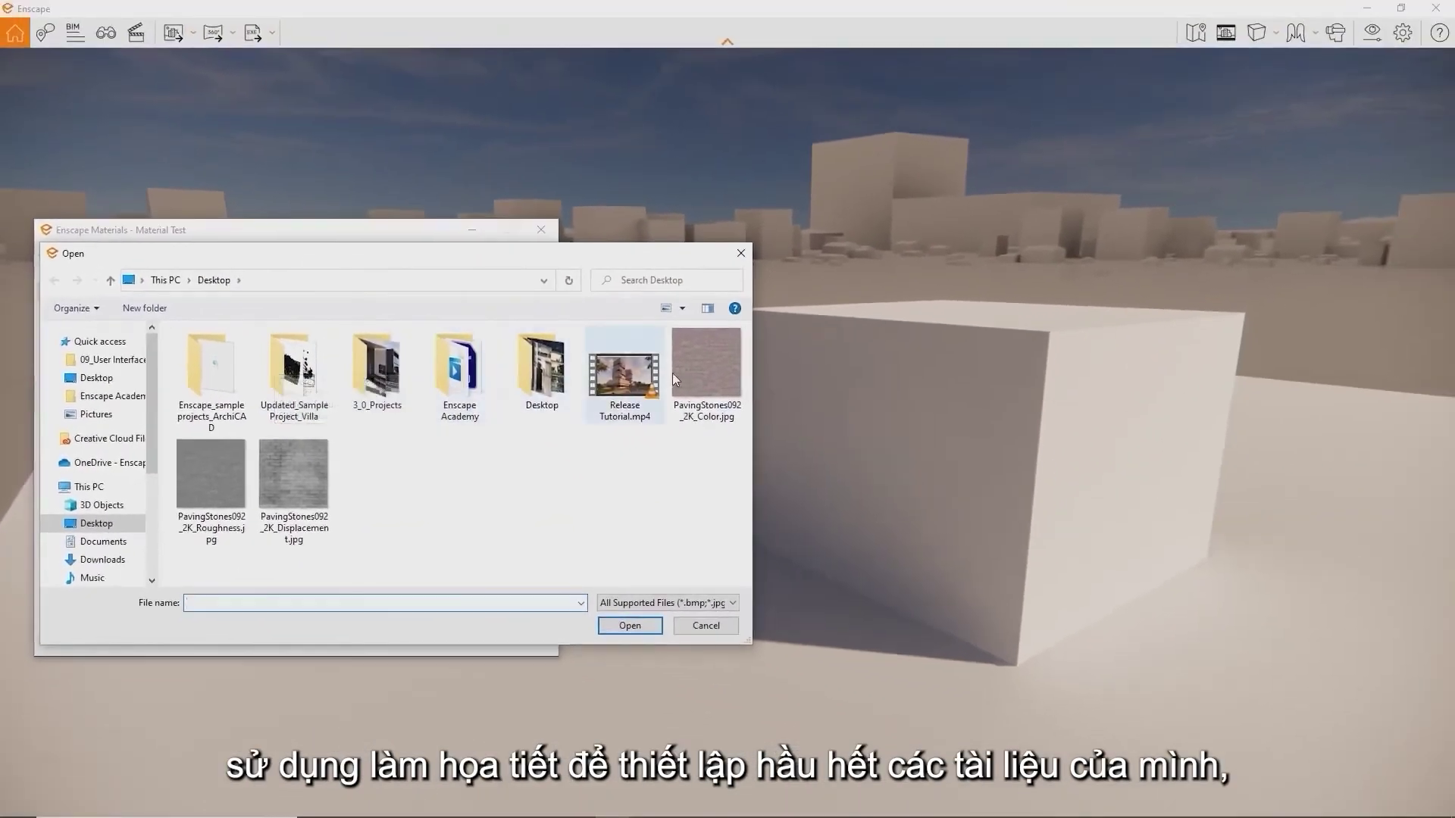
pyautogui.doubleClick(697, 375)
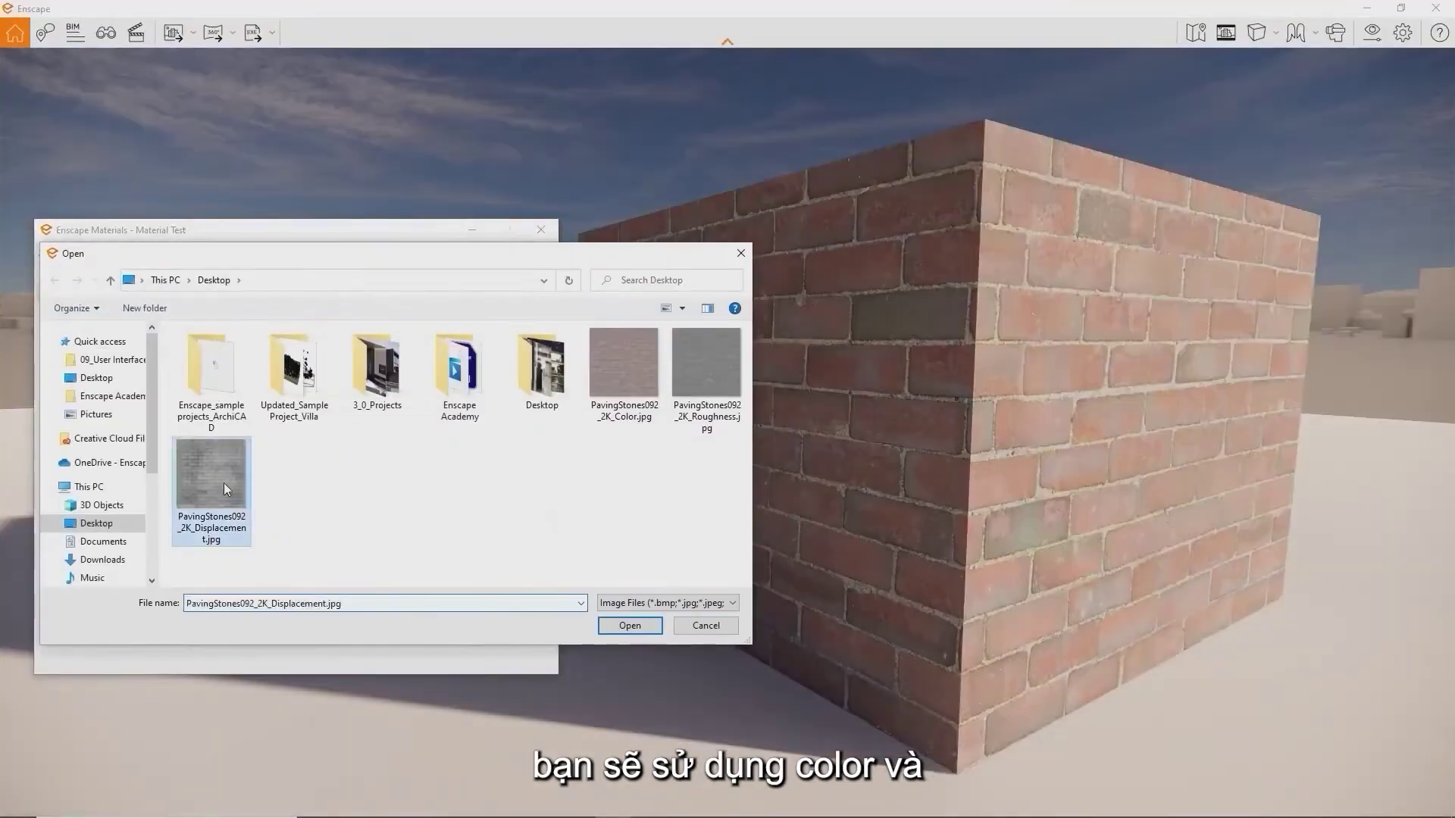
pyautogui.doubleClick(224, 483)
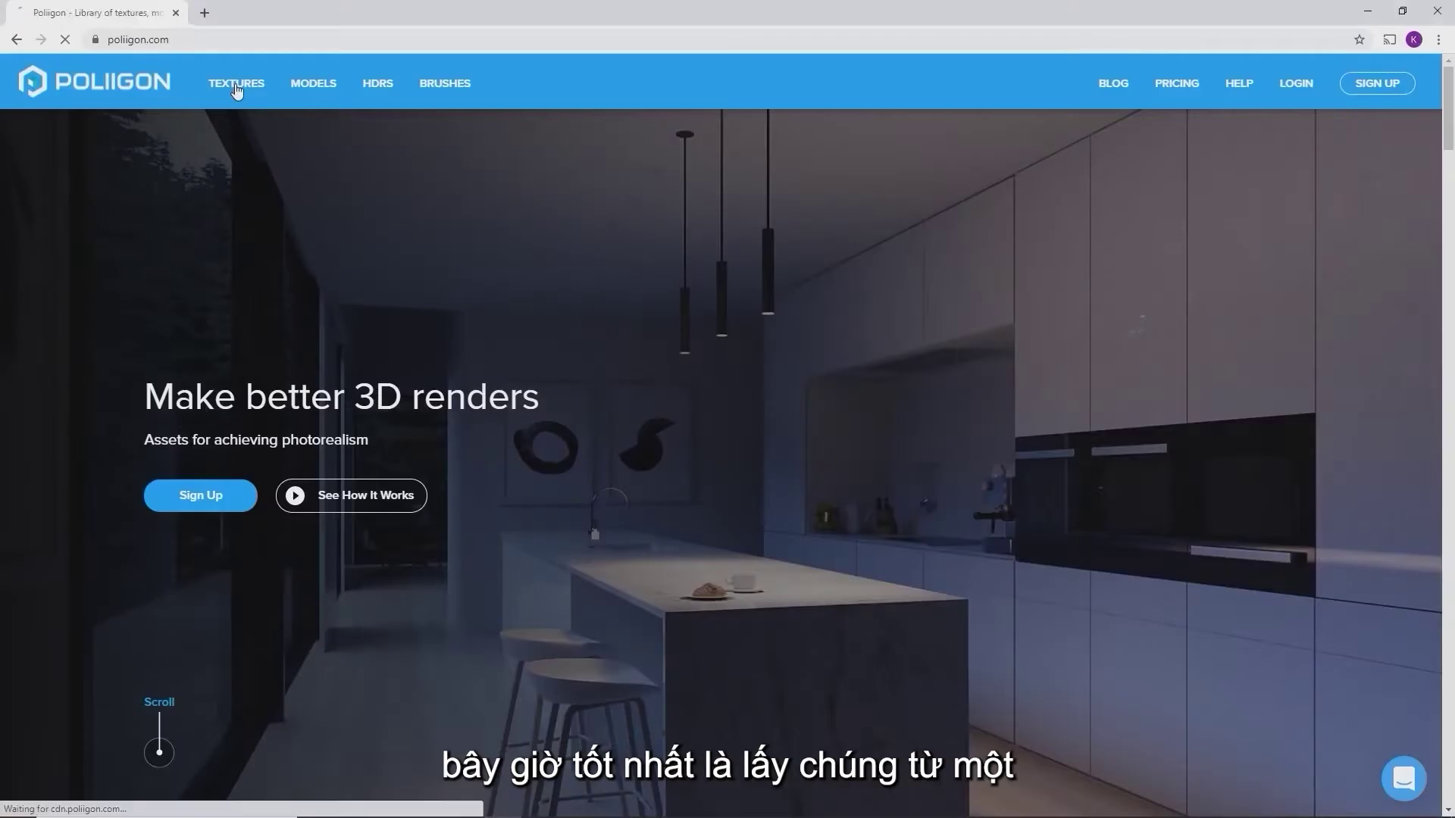
# Browse through the Poliigon texture library
pyautogui.click(234, 85)
pyautogui.scroll(-4, 1099, 618)
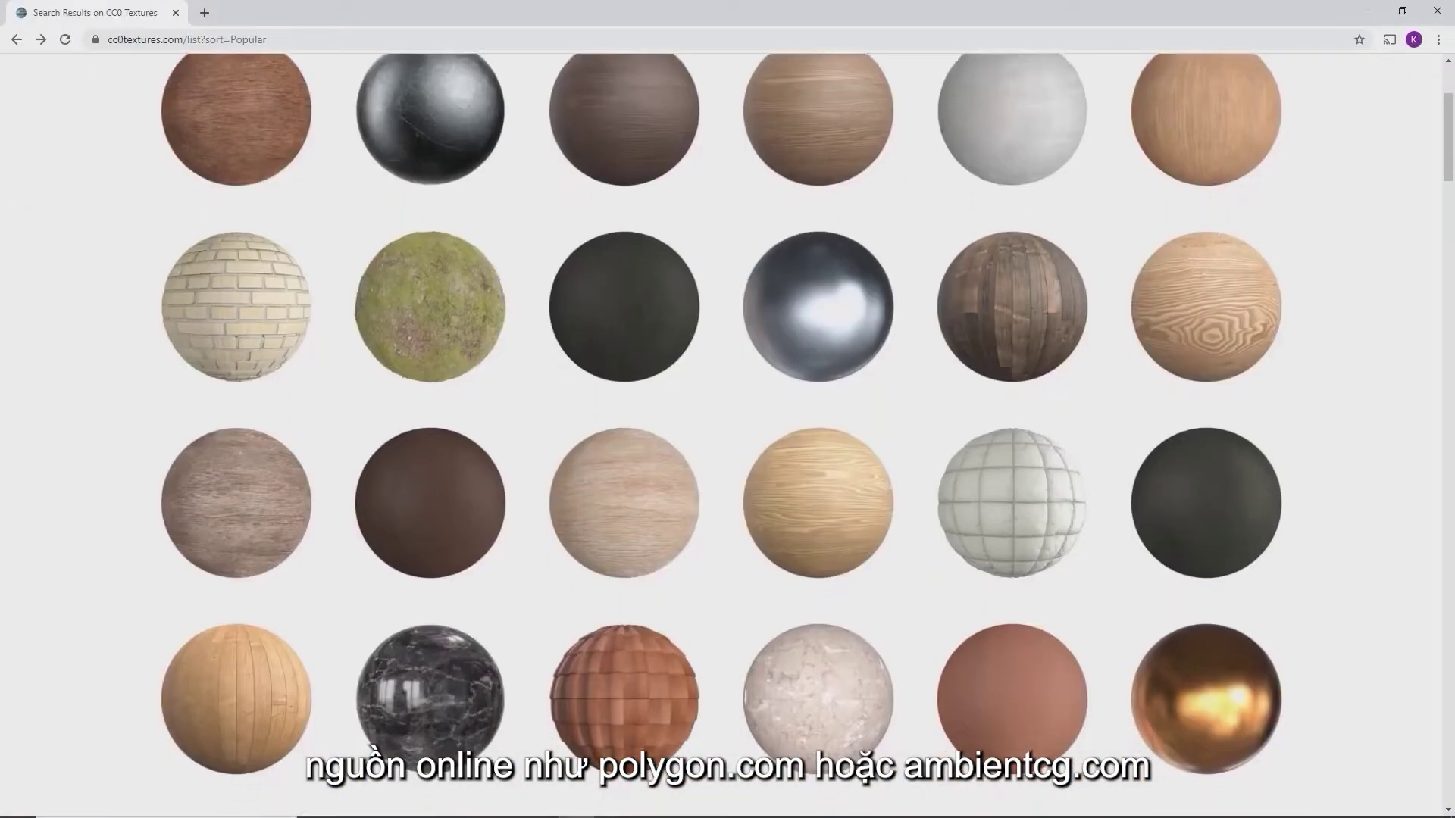
pyautogui.scroll(-2, 721, 435)
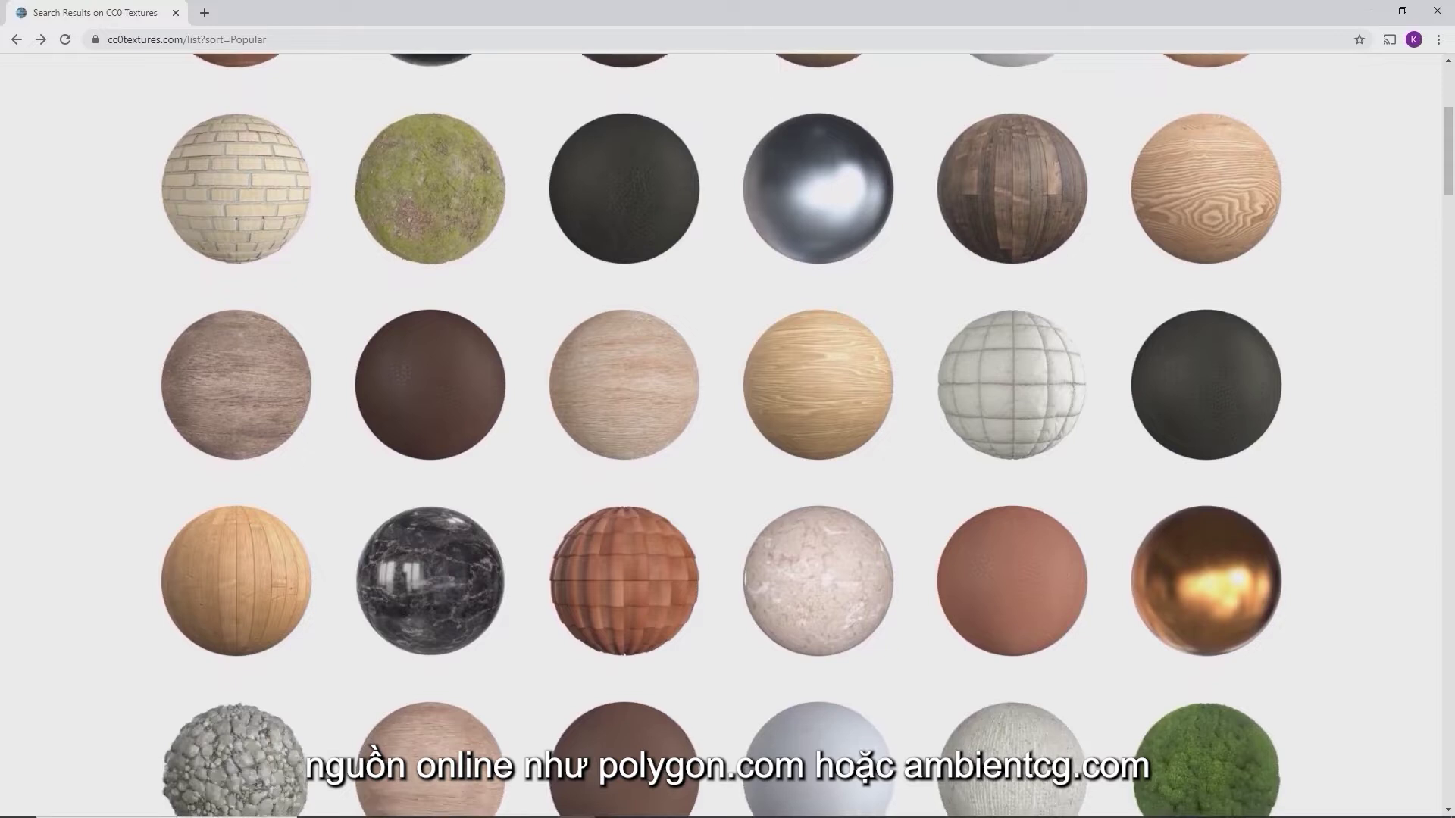
pyautogui.scroll(-2, 721, 425)
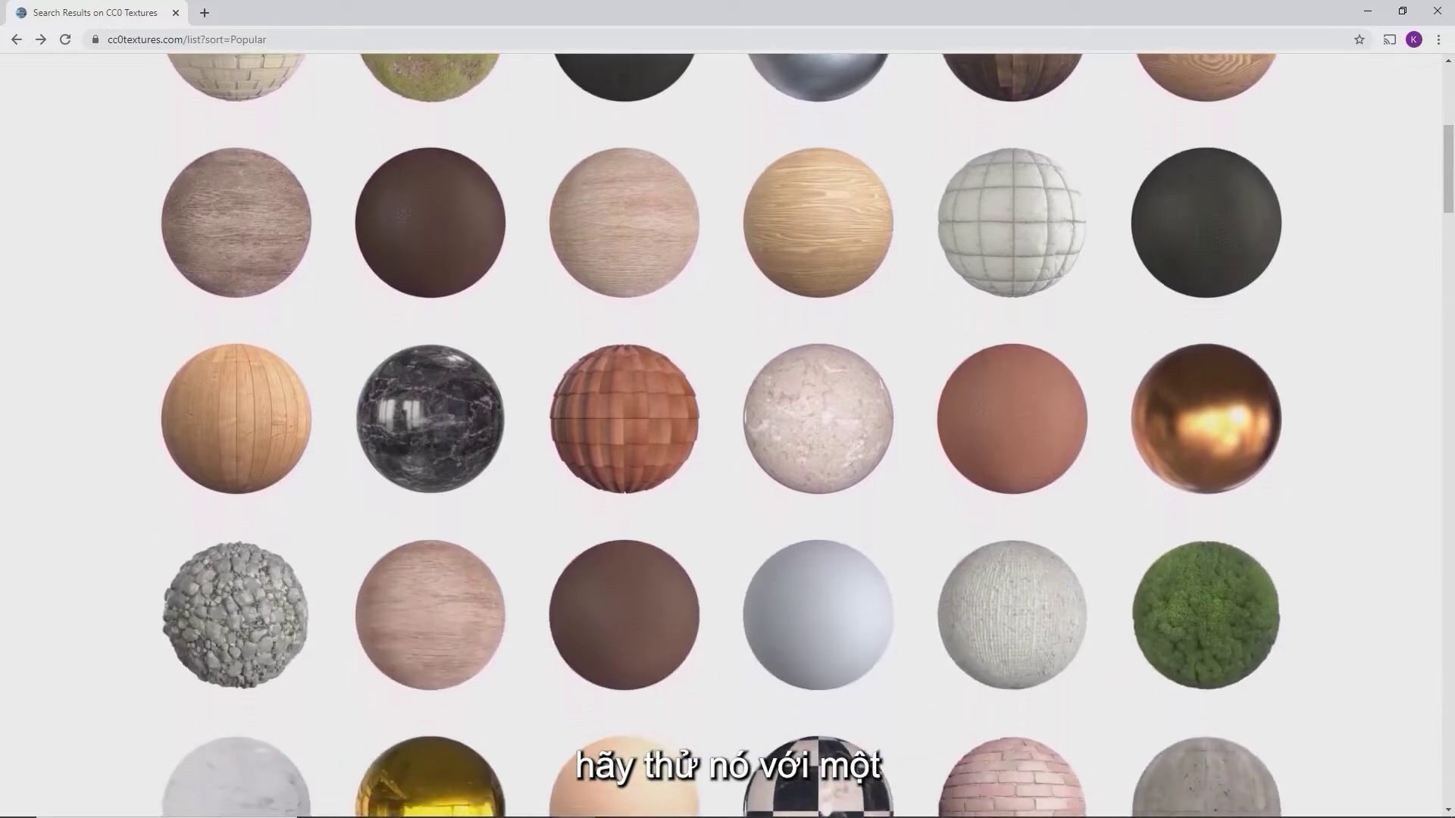
pyautogui.scroll(-2, 721, 425)
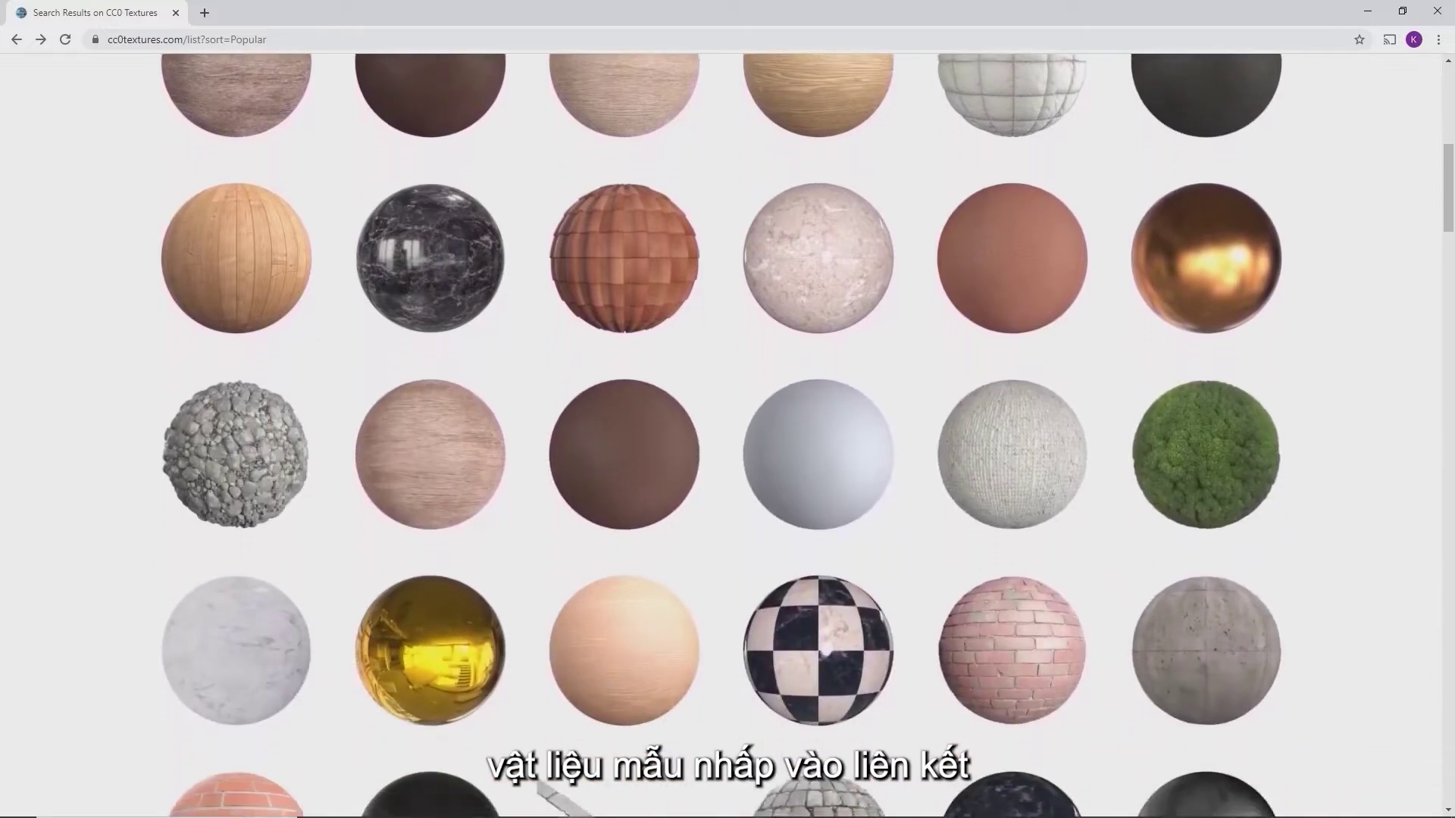
pyautogui.scroll(-2, 720, 425)
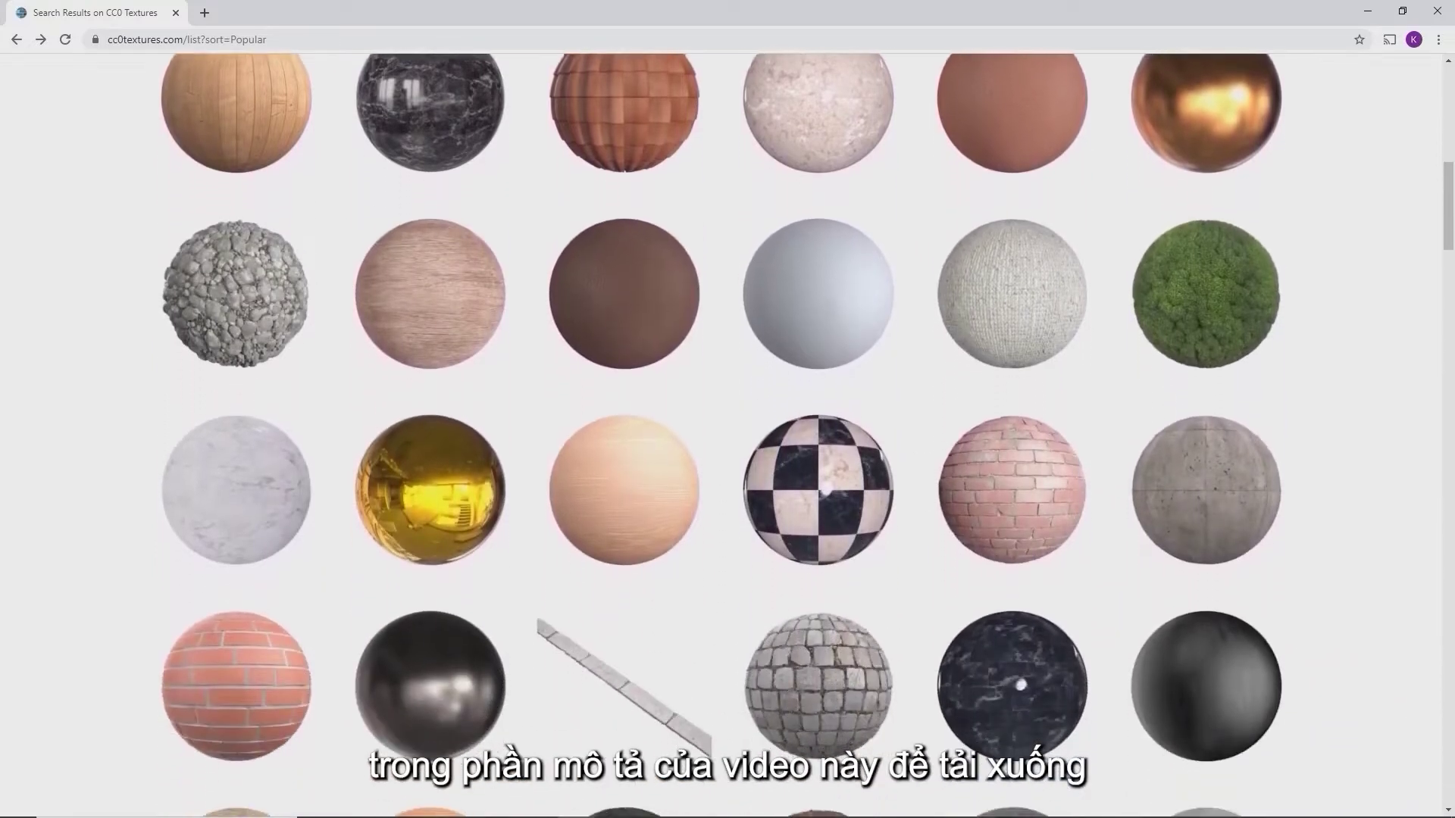
pyautogui.scroll(-1, 721, 425)
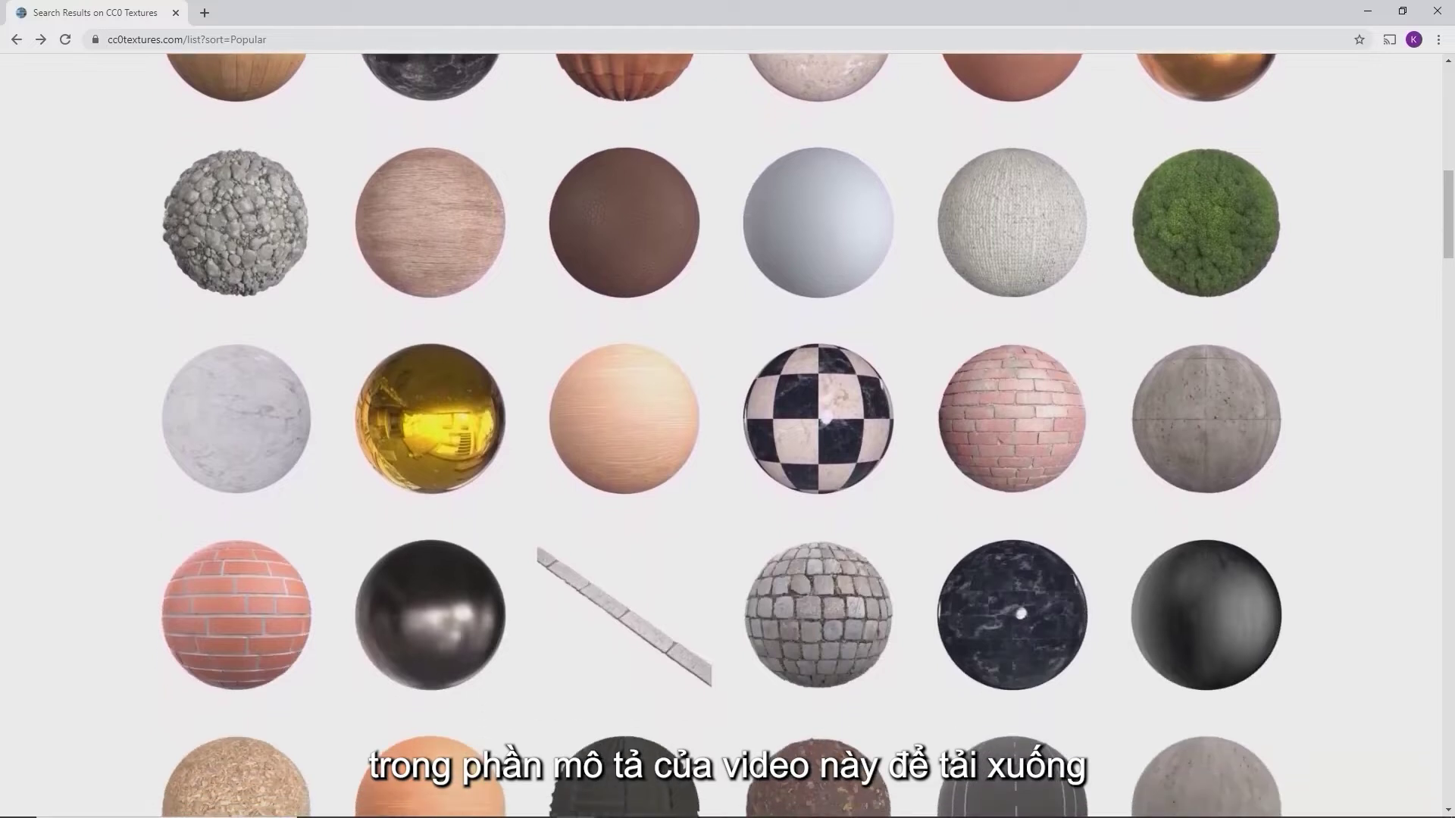
# Download Paving Stones 092 as a 2K JPG zip and open it
pyautogui.click(1043, 440)
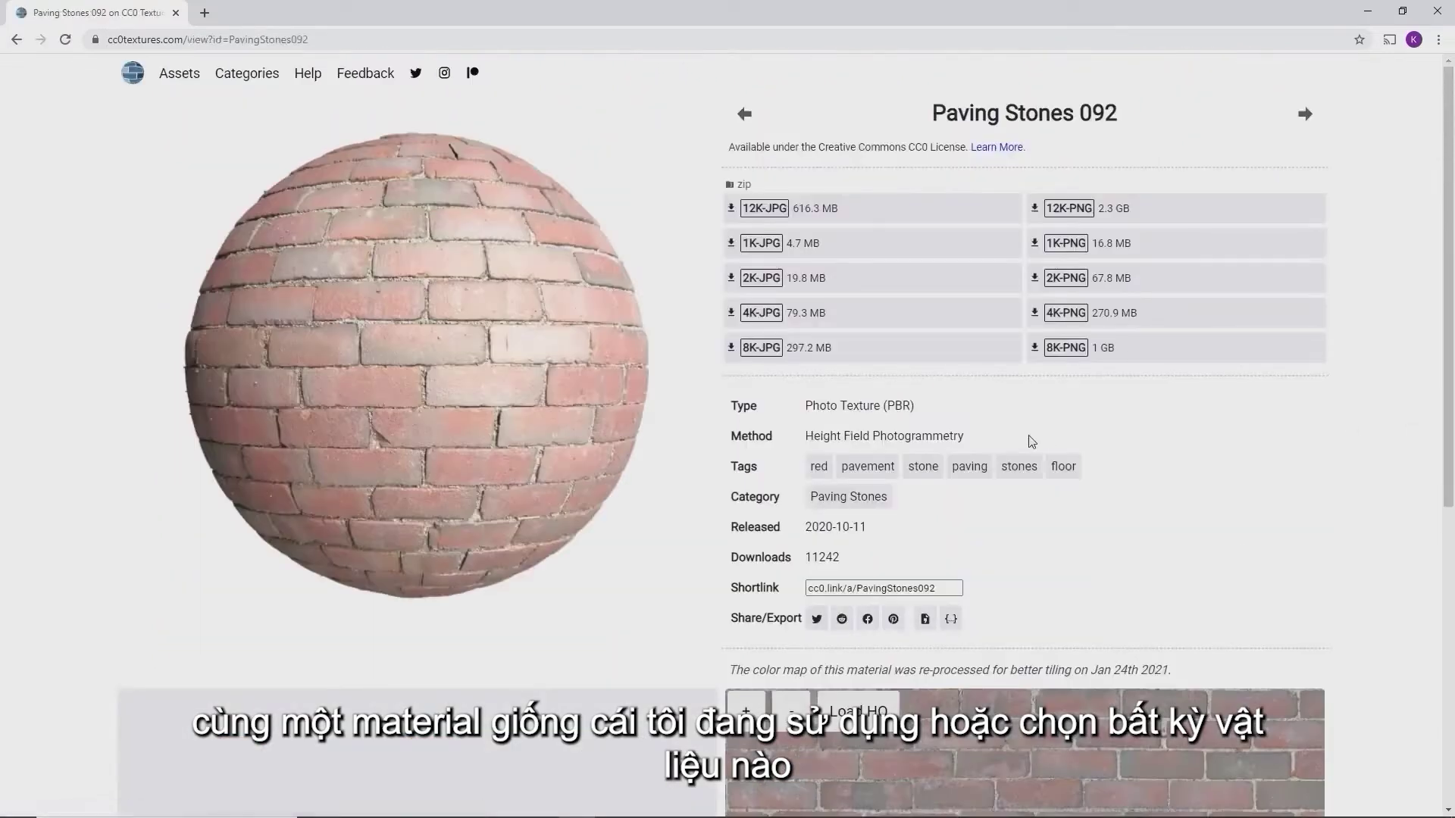
pyautogui.click(767, 285)
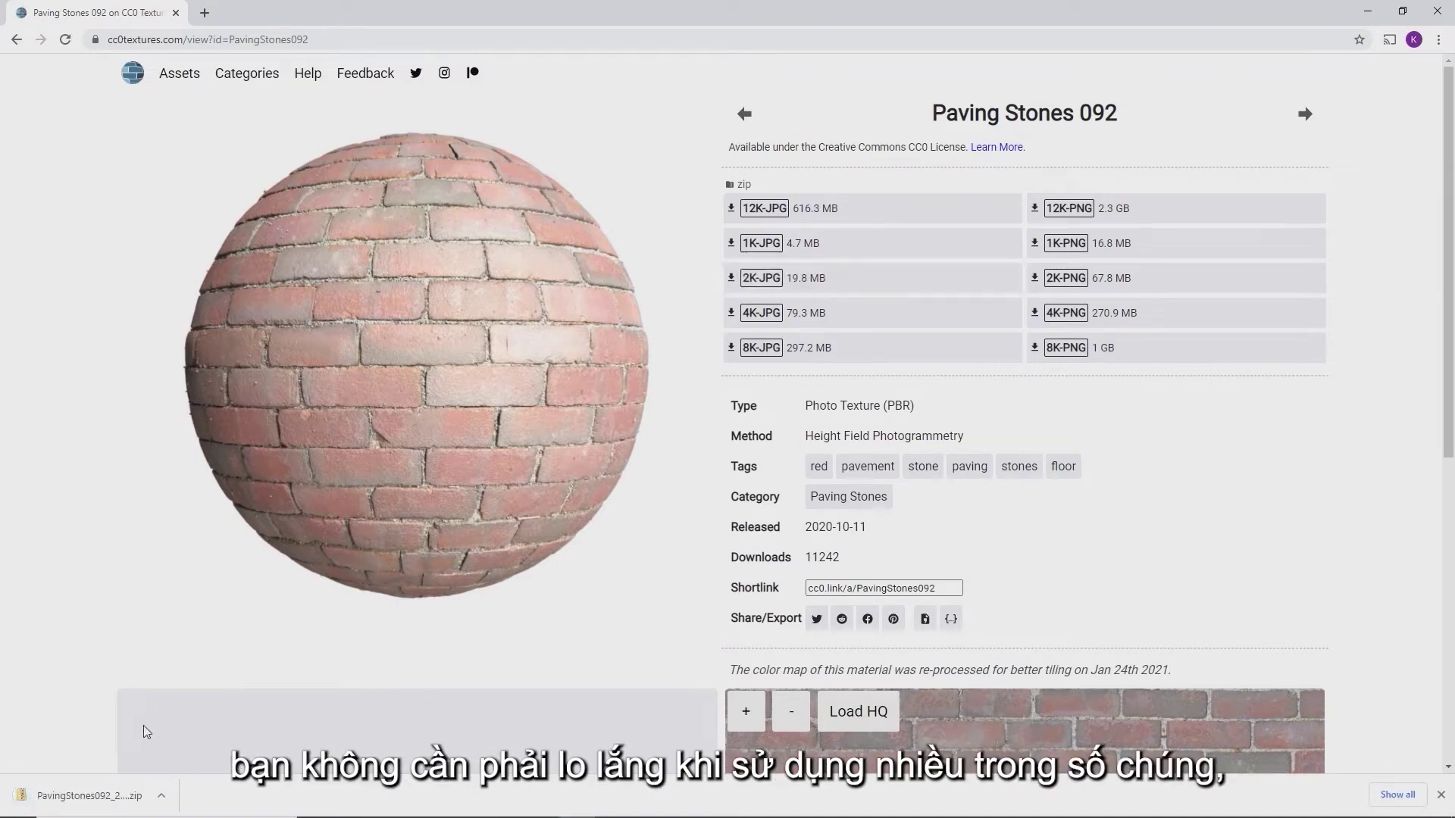
pyautogui.click(83, 795)
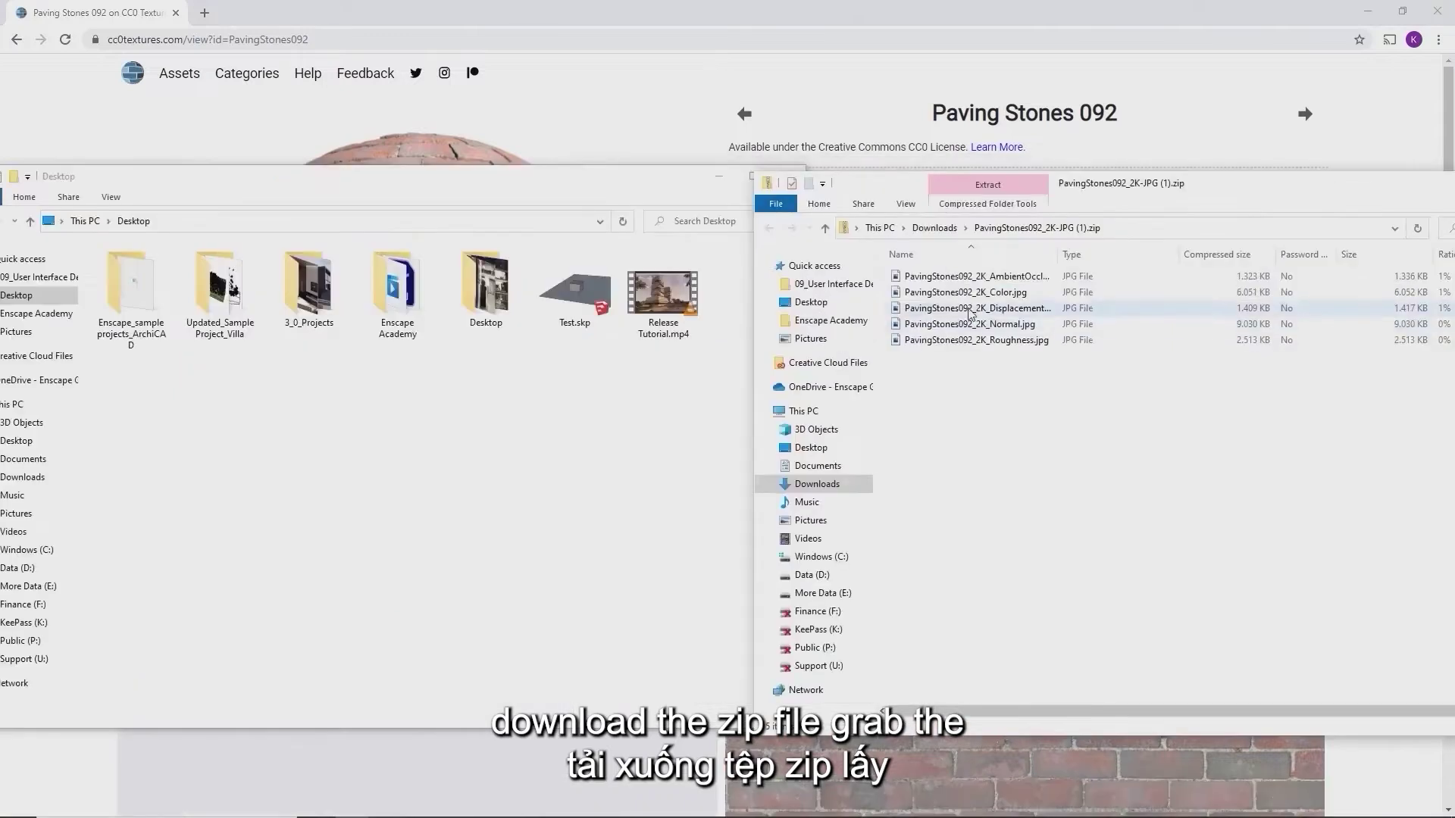
# Copy the Paving Stones Color, Displacement and Roughness JPGs onto the Desktop, then return to Enscape
pyautogui.click(966, 293)
pyautogui.keyDown('ctrl'); pyautogui.click(966, 308); pyautogui.keyUp('ctrl')
pyautogui.keyDown('ctrl'); pyautogui.click(959, 341); pyautogui.keyUp('ctrl')
pyautogui.moveTo(958, 304); pyautogui.dragTo(535, 410)
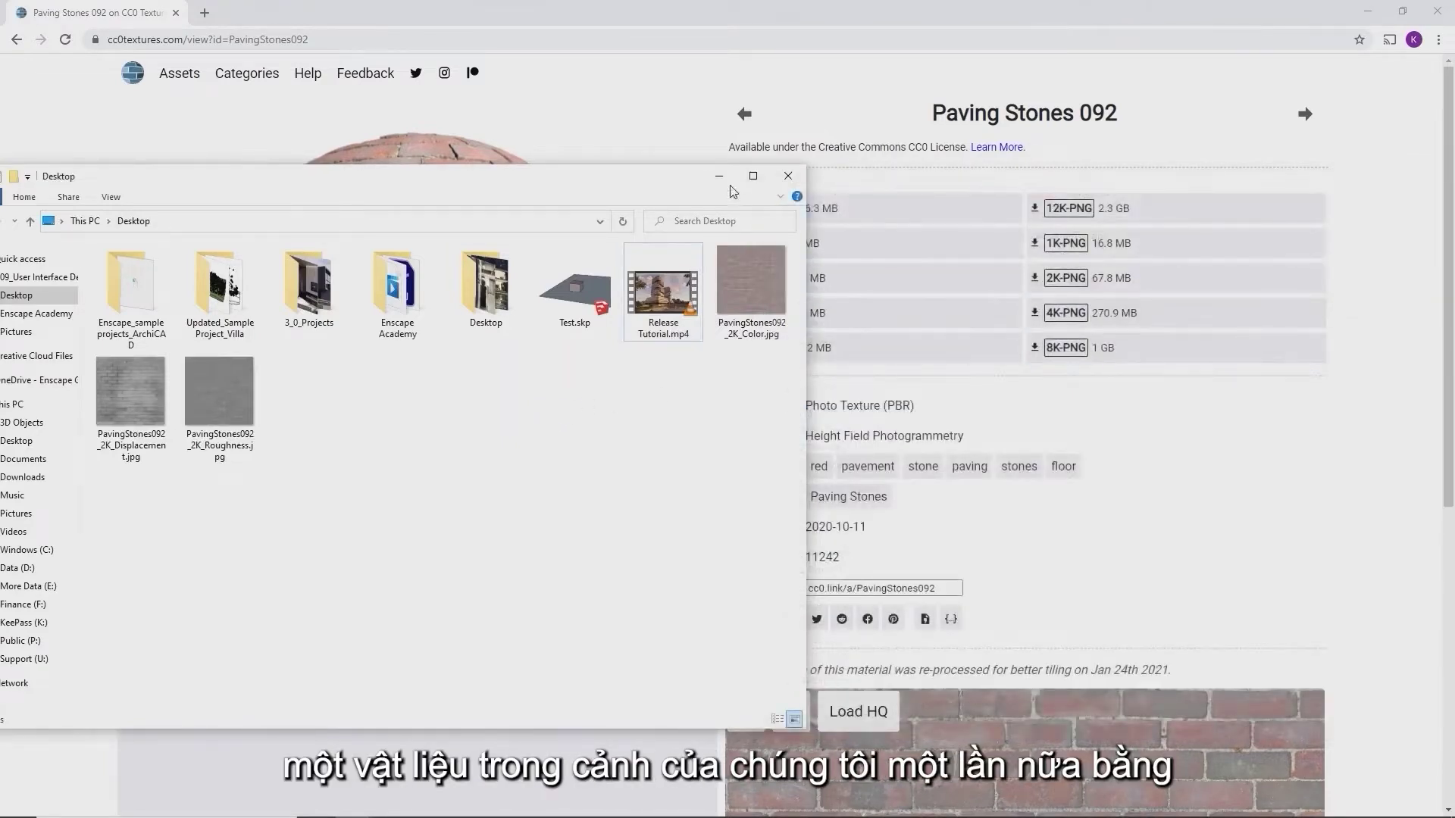
pyautogui.click(719, 176)
pyautogui.click(1368, 10)
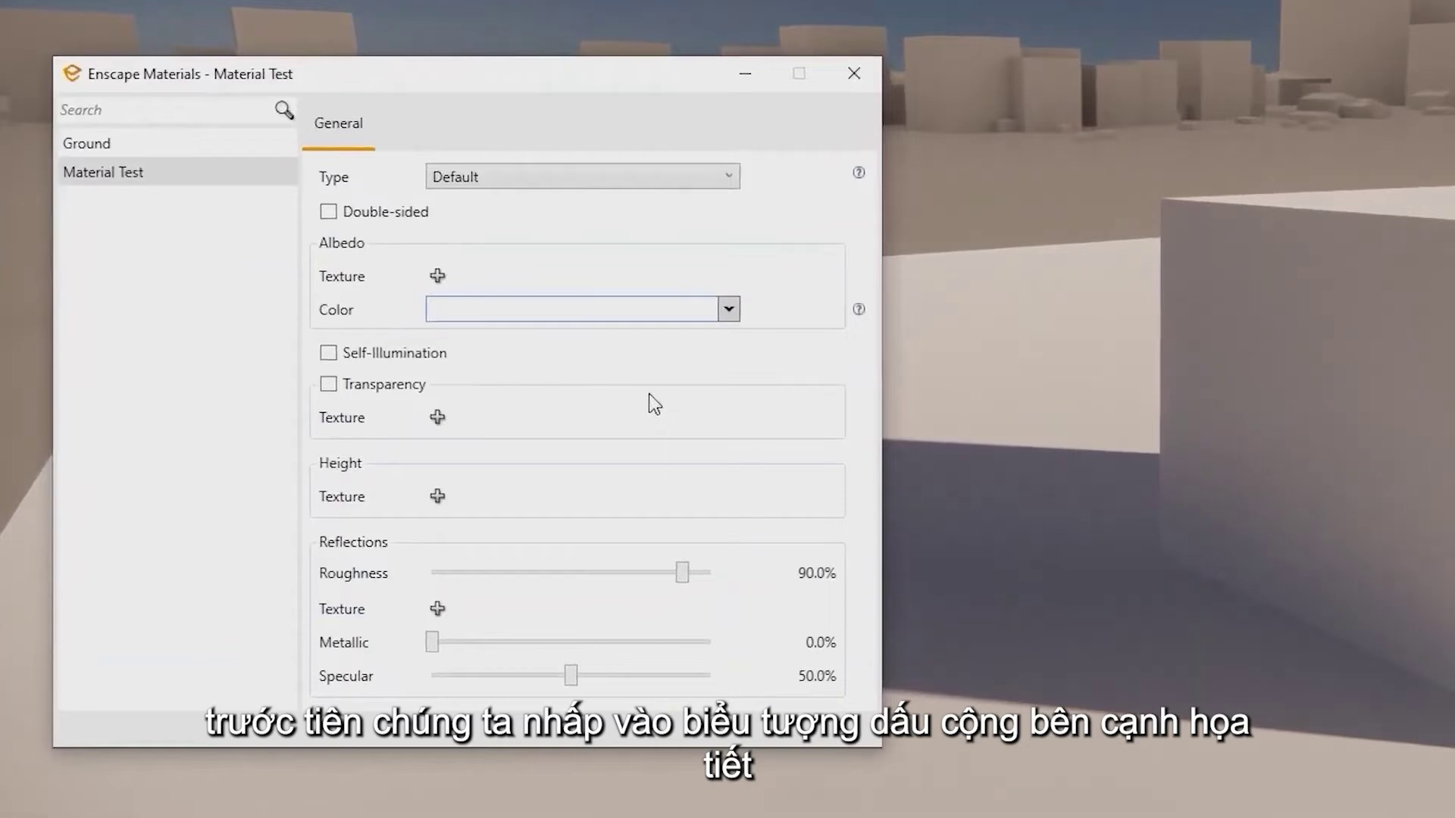
# Use the Paving Stones color JPG as albedo texture with an explicit 3 m × 3 m size
pyautogui.click(433, 280)
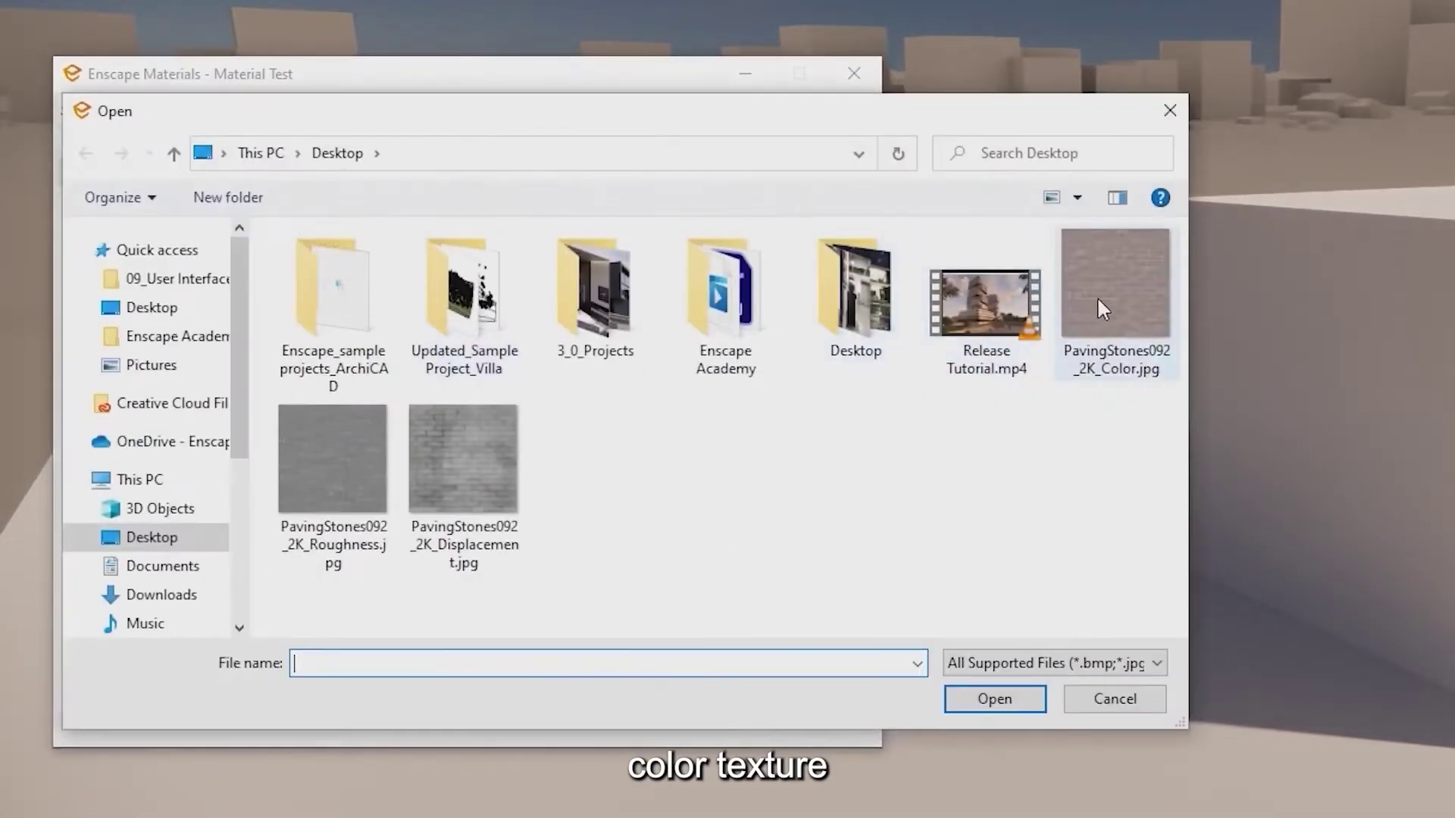
pyautogui.doubleClick(1101, 298)
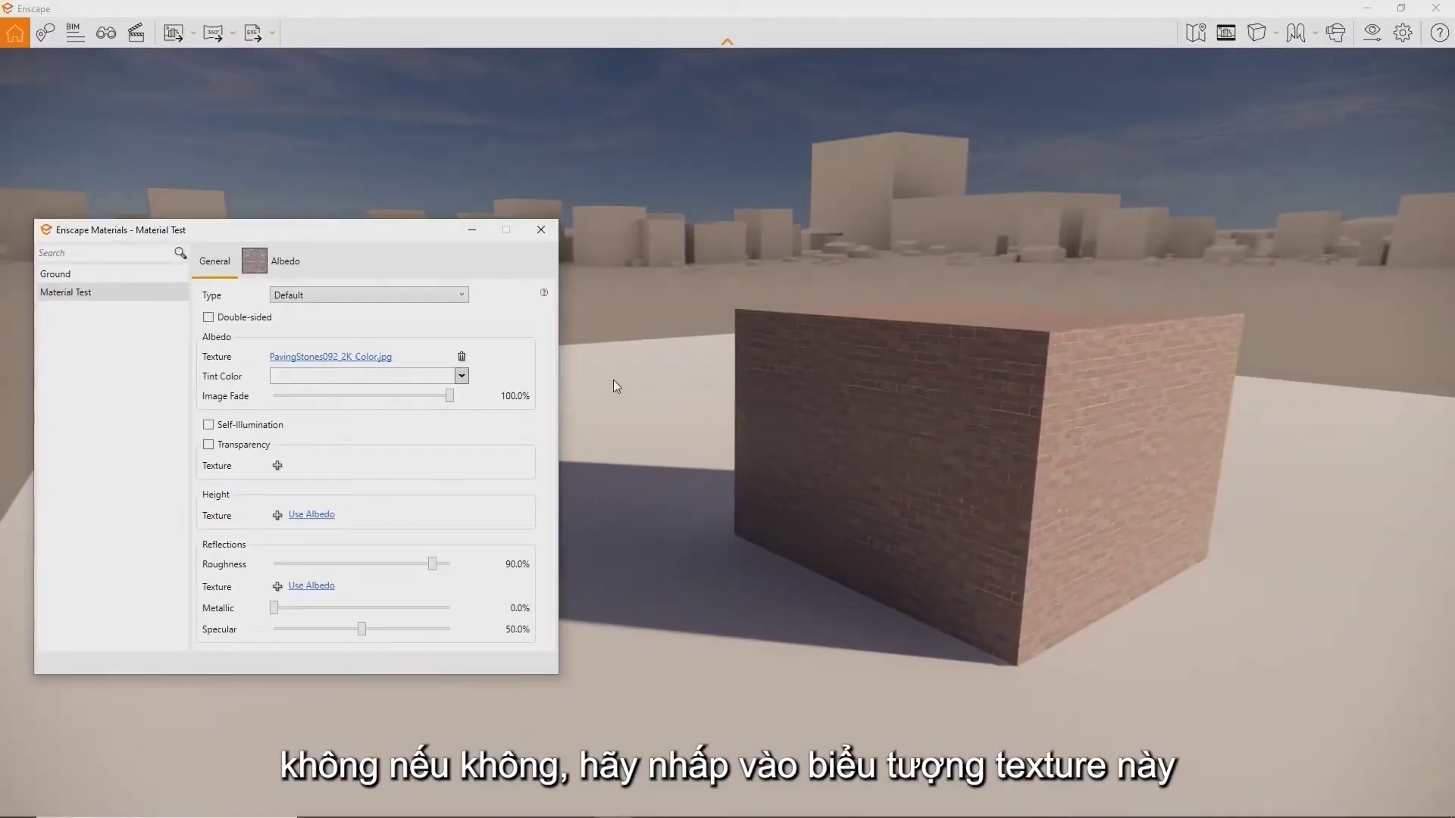
pyautogui.click(301, 265)
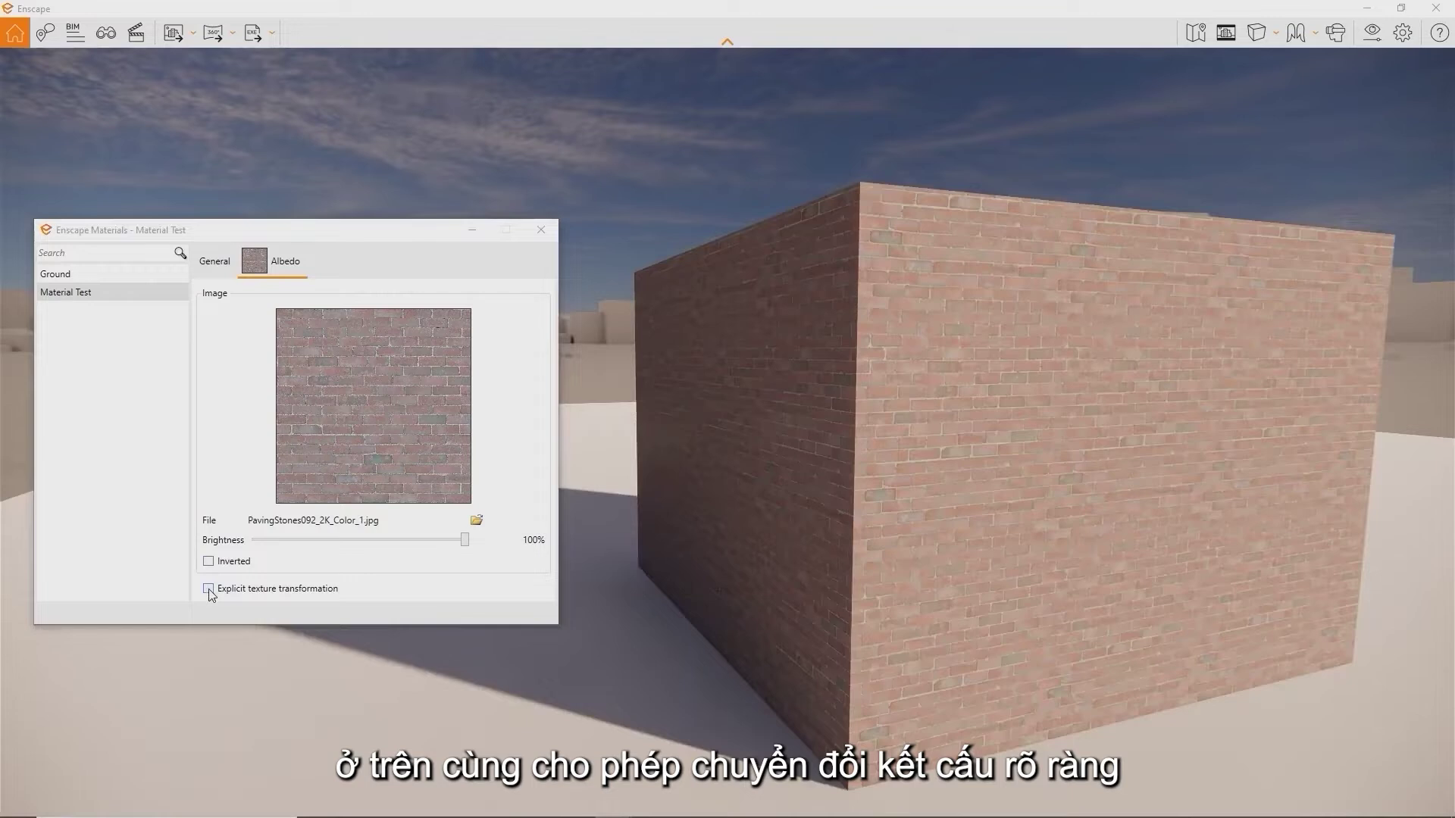
pyautogui.click(209, 589)
pyautogui.press('Tab')
pyautogui.write('3')
pyautogui.press('Tab')
pyautogui.write('3')
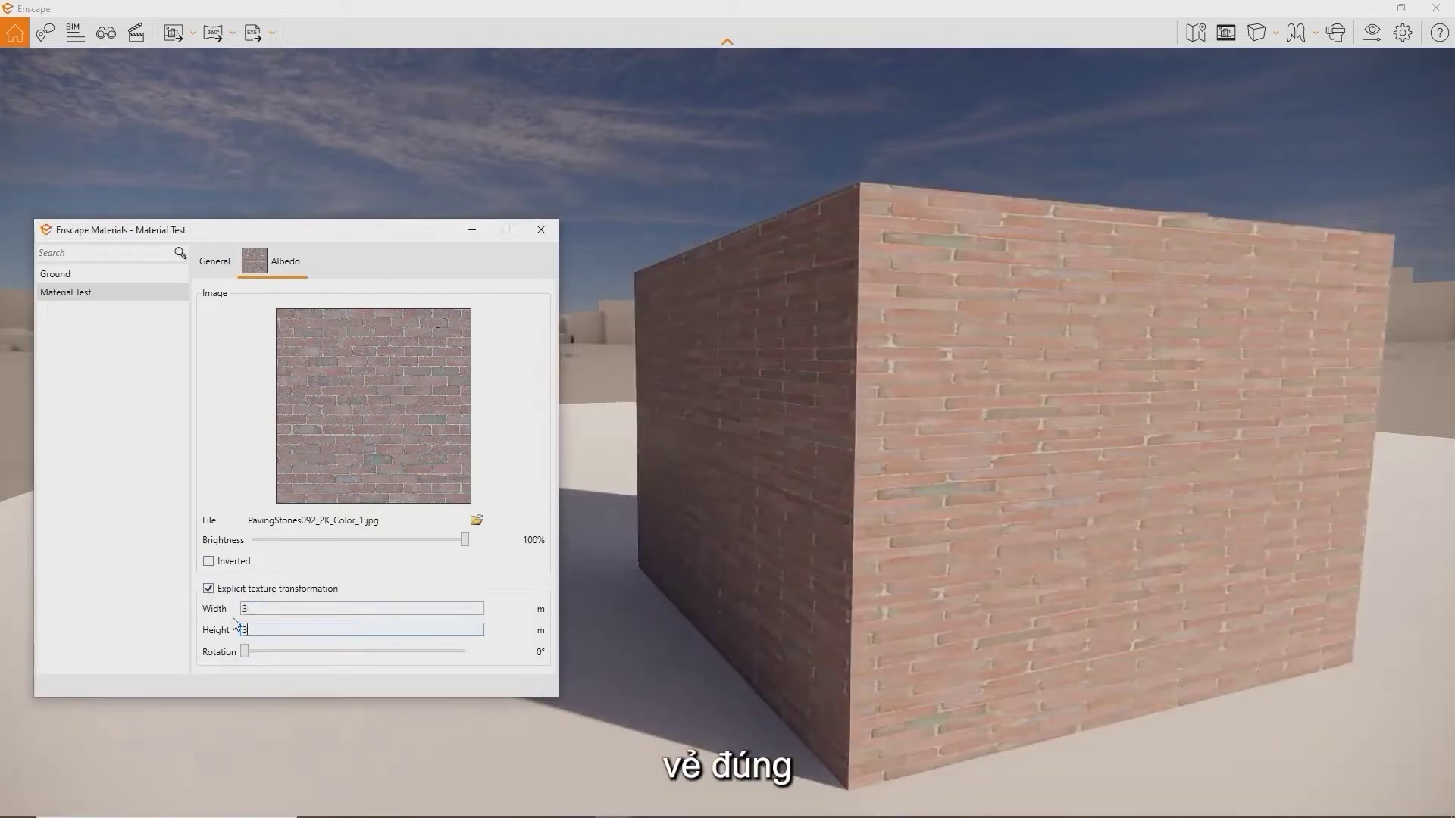
pyautogui.click(212, 262)
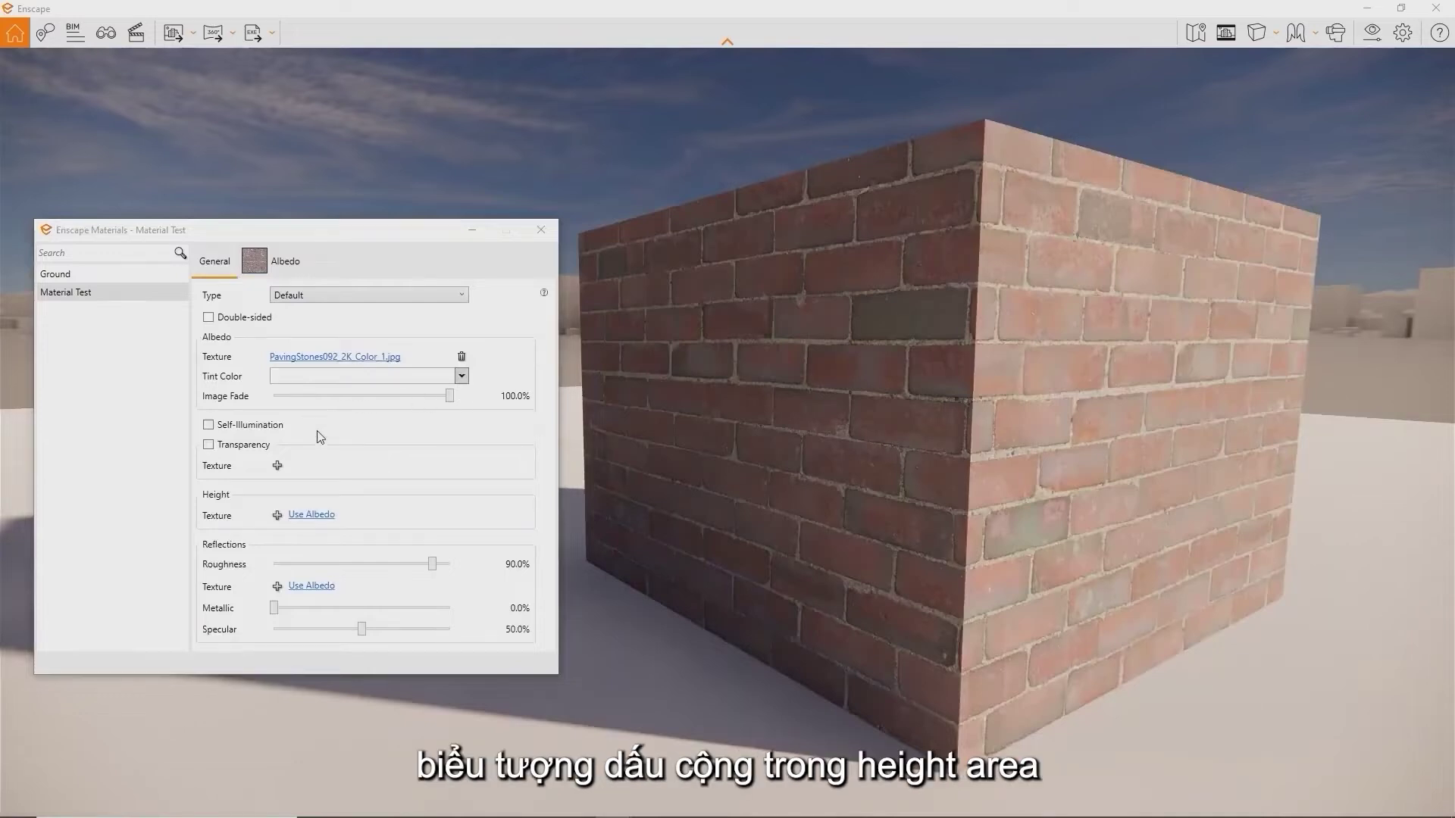
# Load the Paving Stones displacement image as the height texture and shift the time of day
pyautogui.click(277, 517)
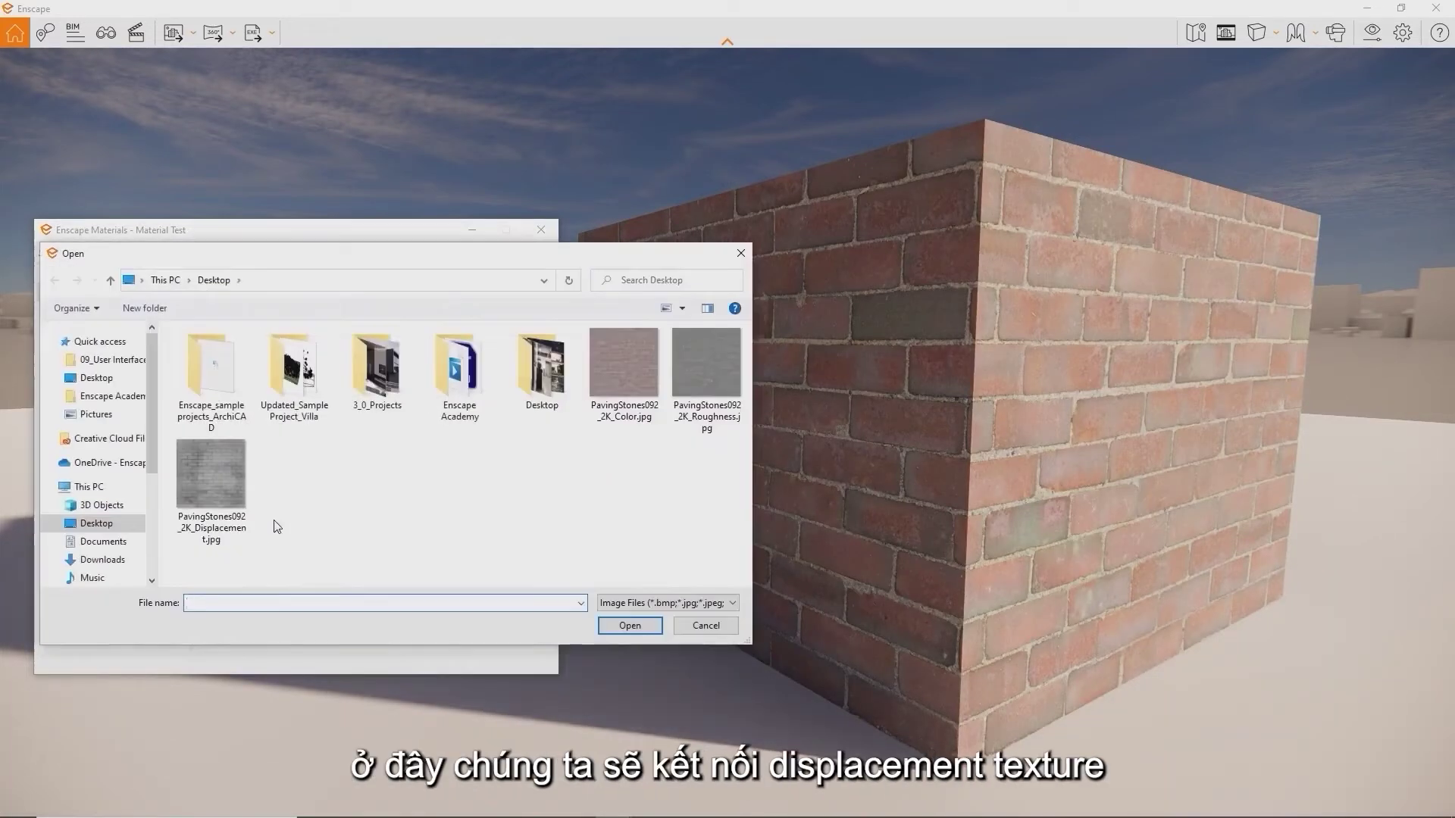
pyautogui.doubleClick(225, 484)
pyautogui.click(763, 464)
pyautogui.moveTo(763, 464)
pyautogui.keyDown('shift'); pyautogui.mouseDown(button='right')
pyautogui.moveTo(568, 463)
pyautogui.moveTo(735, 464)
pyautogui.mouseUp(button='right'); pyautogui.keyUp('shift')
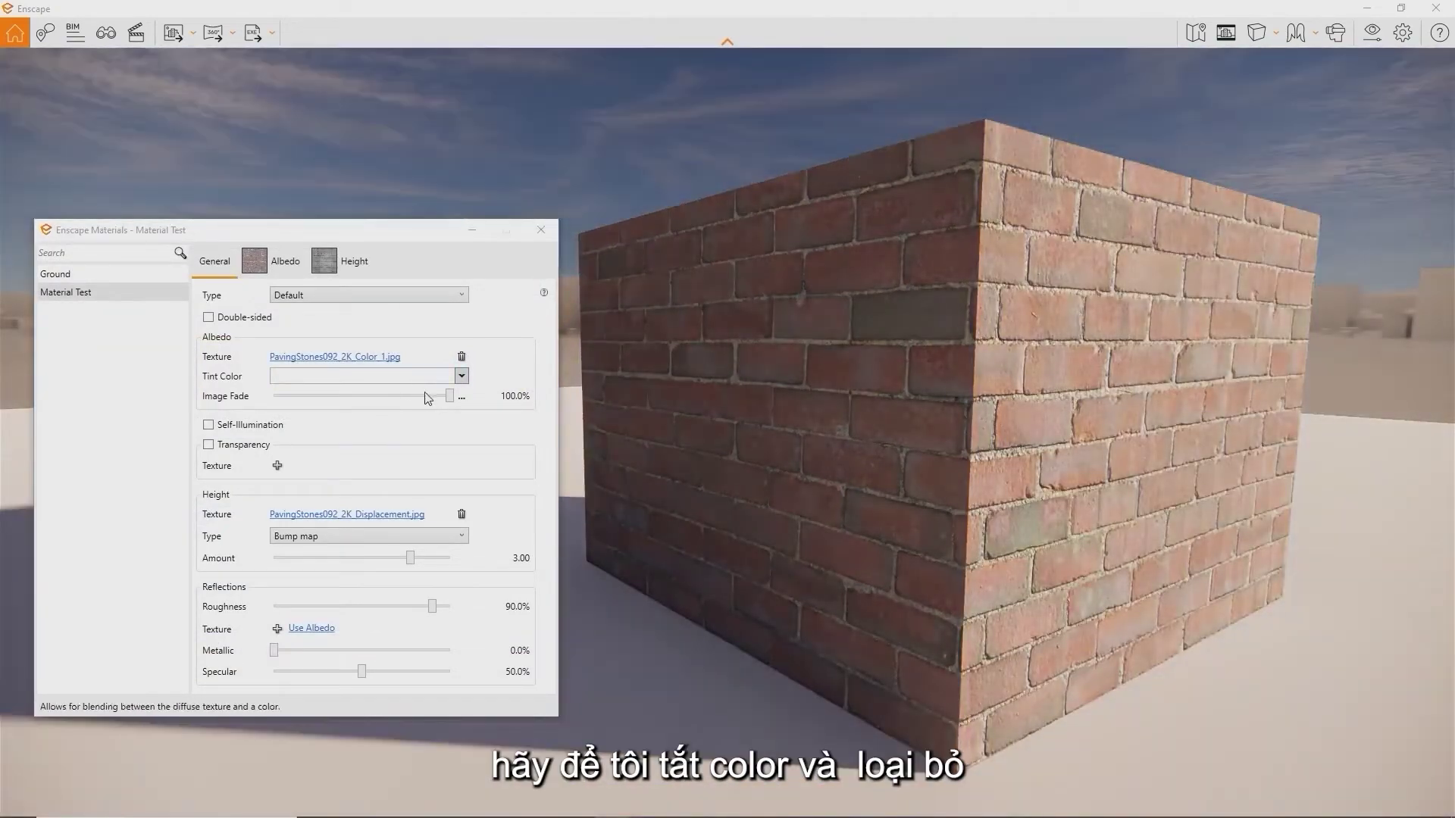
# Fade the colour image to 0% and set roughness to 0% to reveal the brick relief
pyautogui.moveTo(450, 396); pyautogui.dragTo(162, 396)
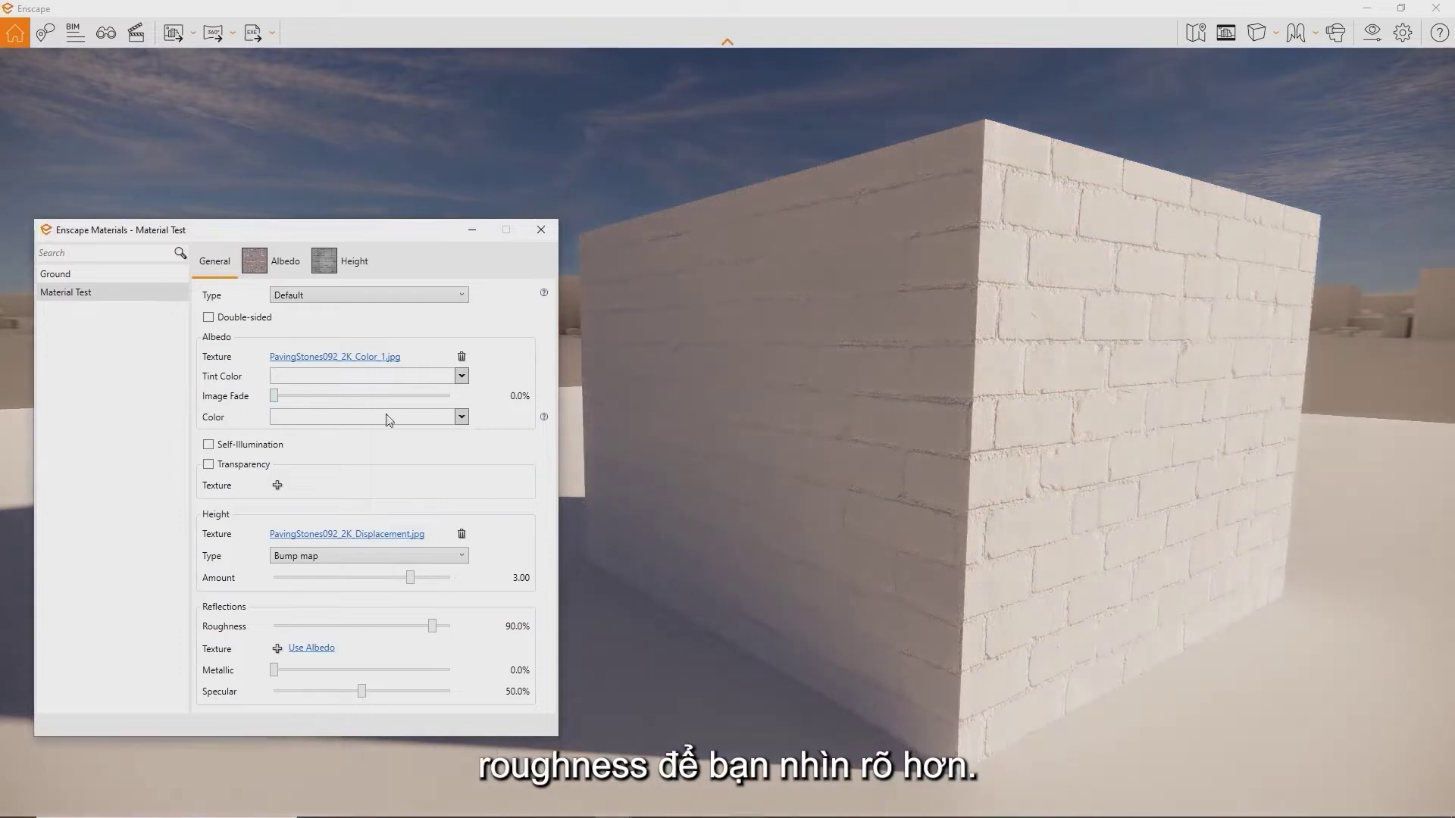
pyautogui.moveTo(432, 625); pyautogui.dragTo(274, 626)
pyautogui.moveTo(815, 533); pyautogui.dragTo(882, 523, button='right')
pyautogui.keyDown('shift'); pyautogui.moveTo(1084, 522); pyautogui.dragTo(932, 516, button='right'); pyautogui.keyUp('shift')
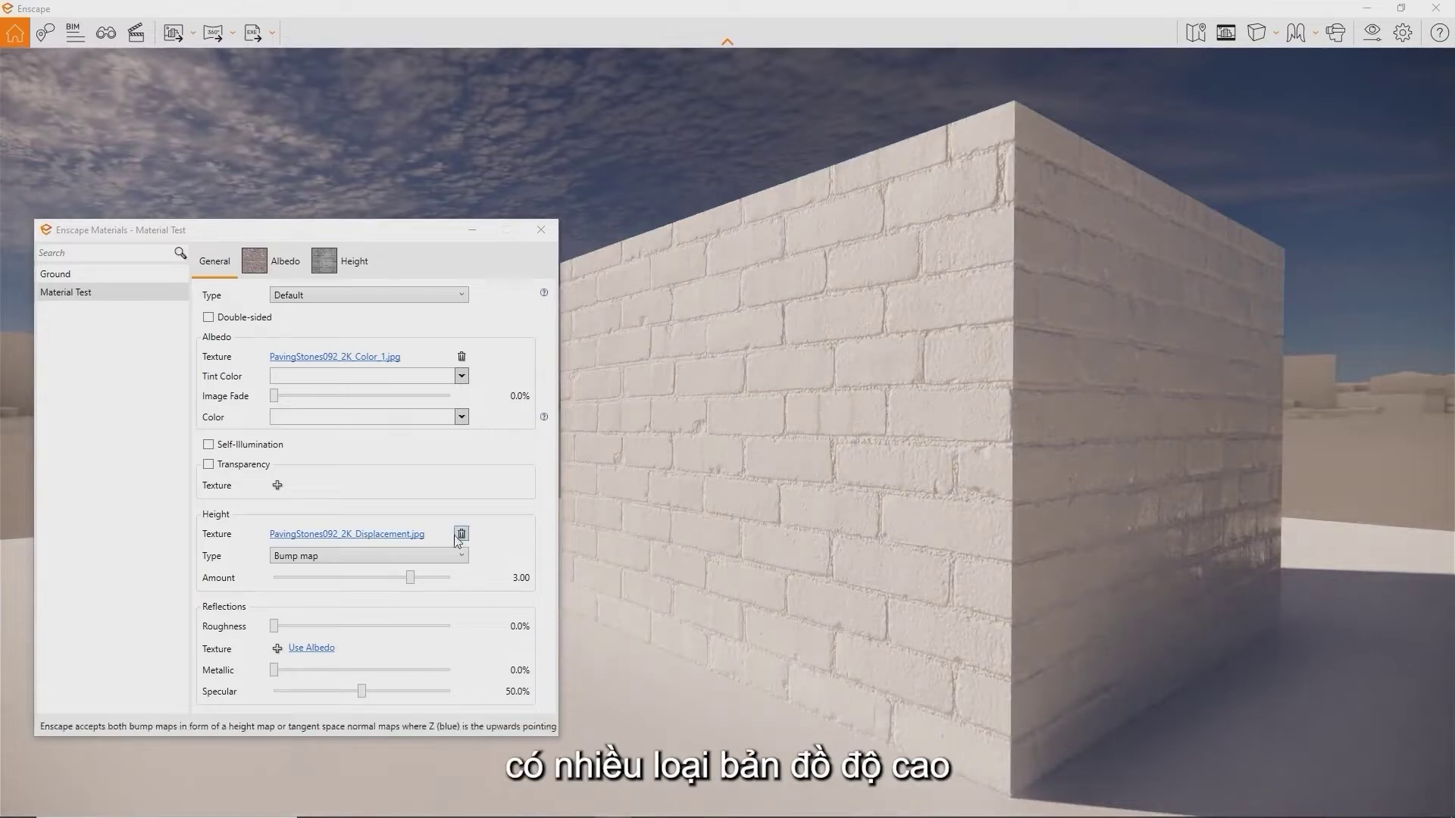
# Switch the height map type to Displacement map and lower its amount
pyautogui.click(442, 555)
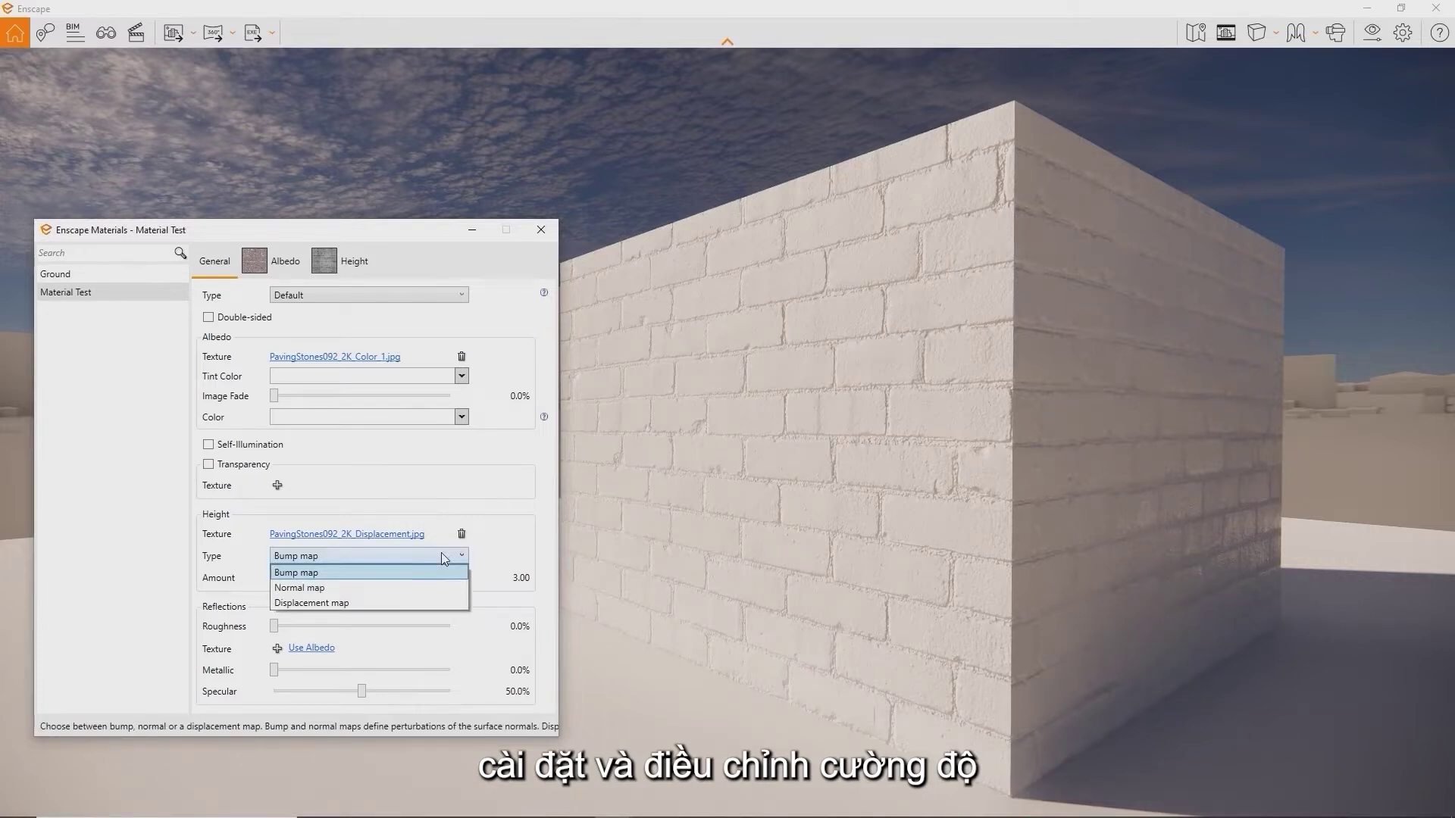
pyautogui.click(425, 602)
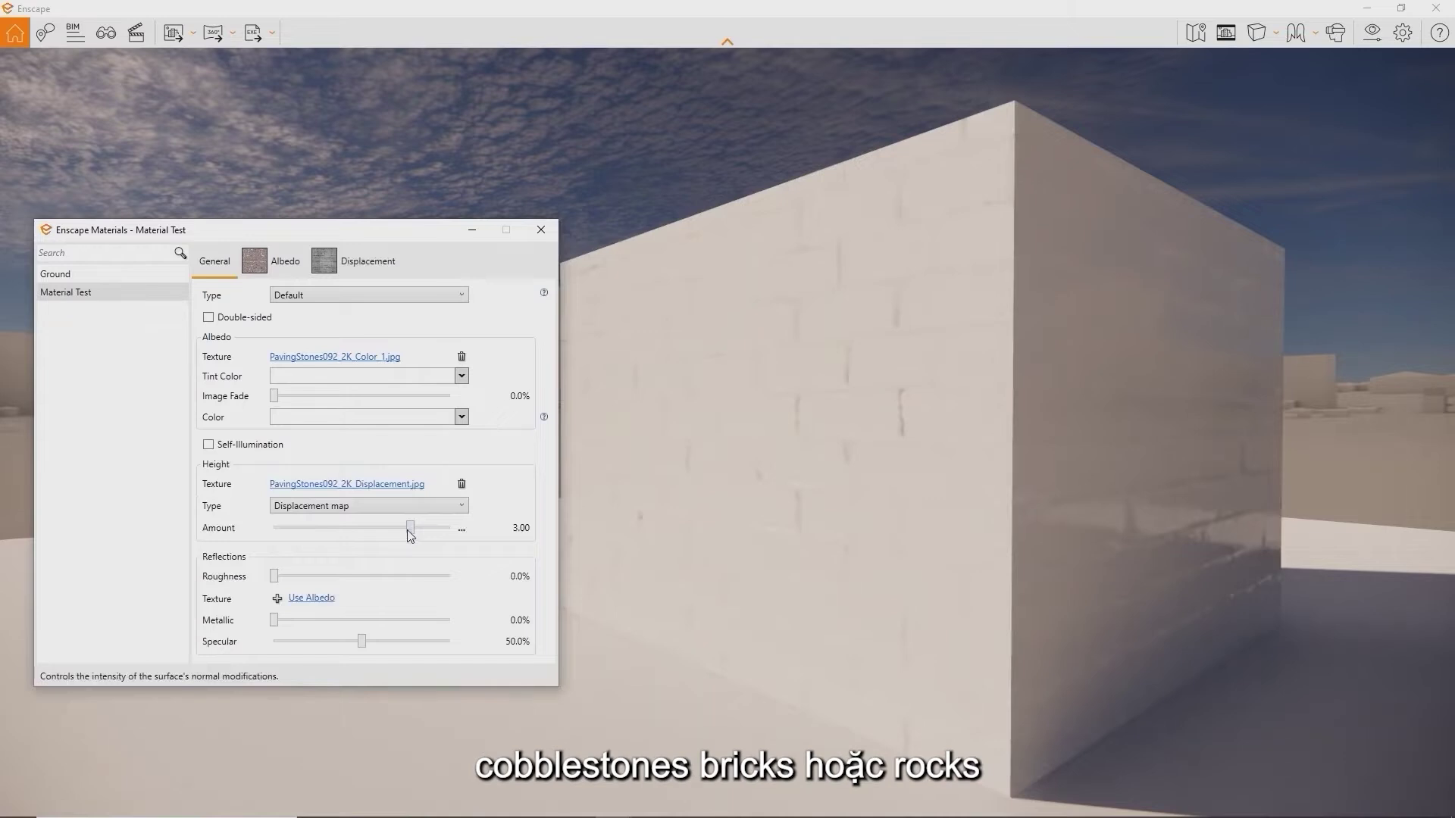
pyautogui.moveTo(410, 535); pyautogui.dragTo(387, 534)
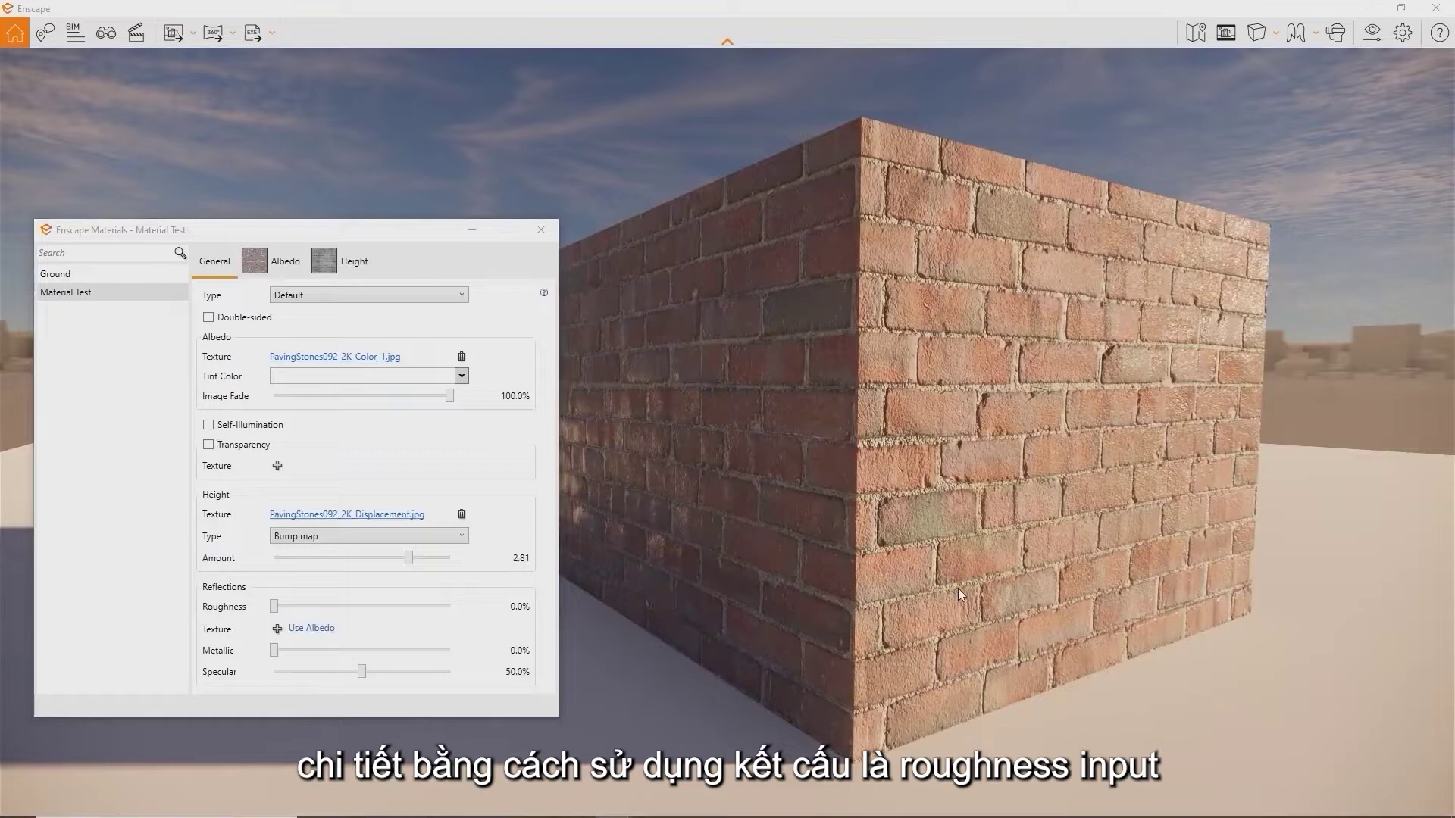
pyautogui.moveTo(958, 588); pyautogui.dragTo(1065, 579, button='middle')
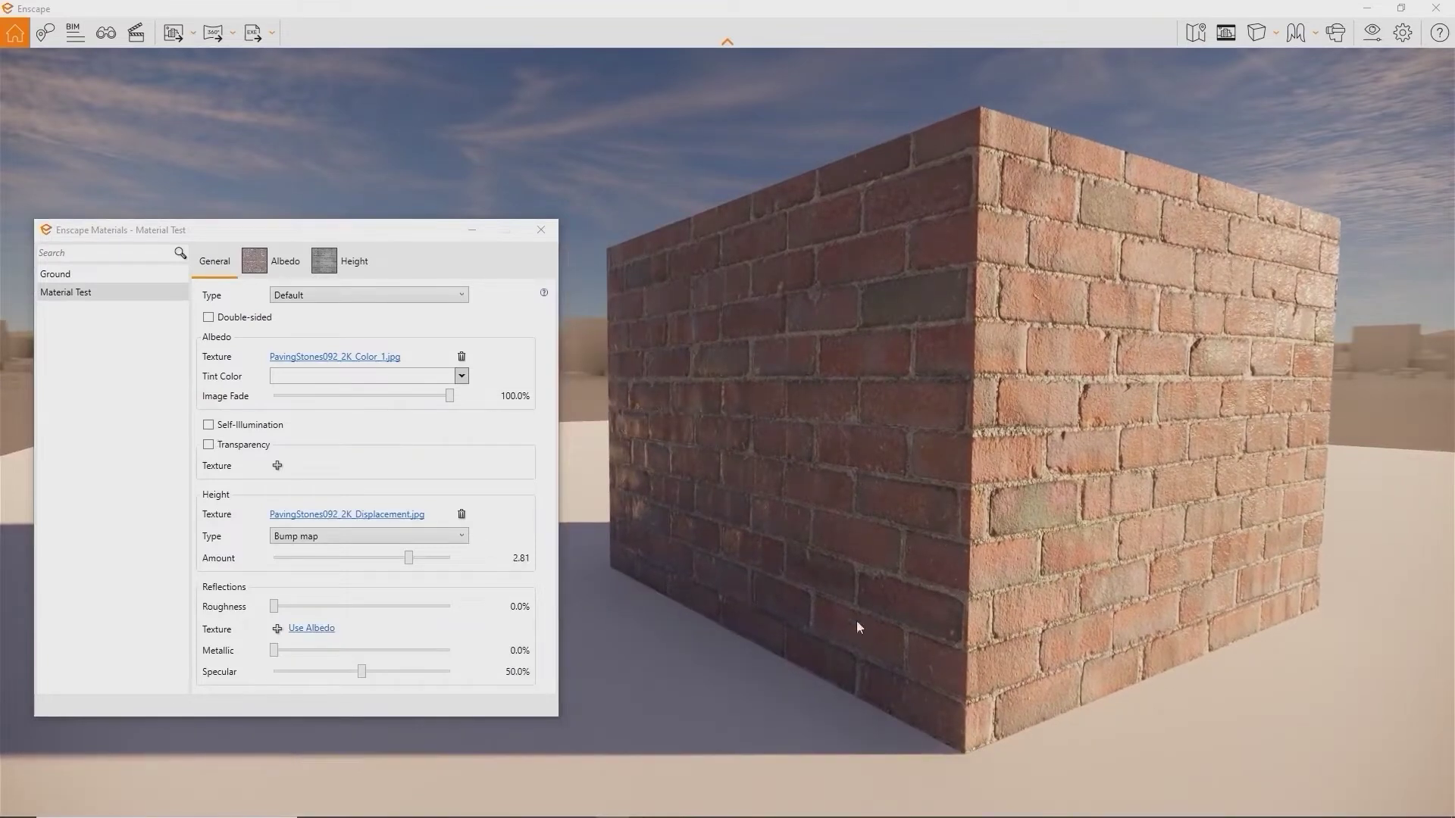
# Load the Paving Stones roughness image as the reflections roughness texture
pyautogui.click(277, 628)
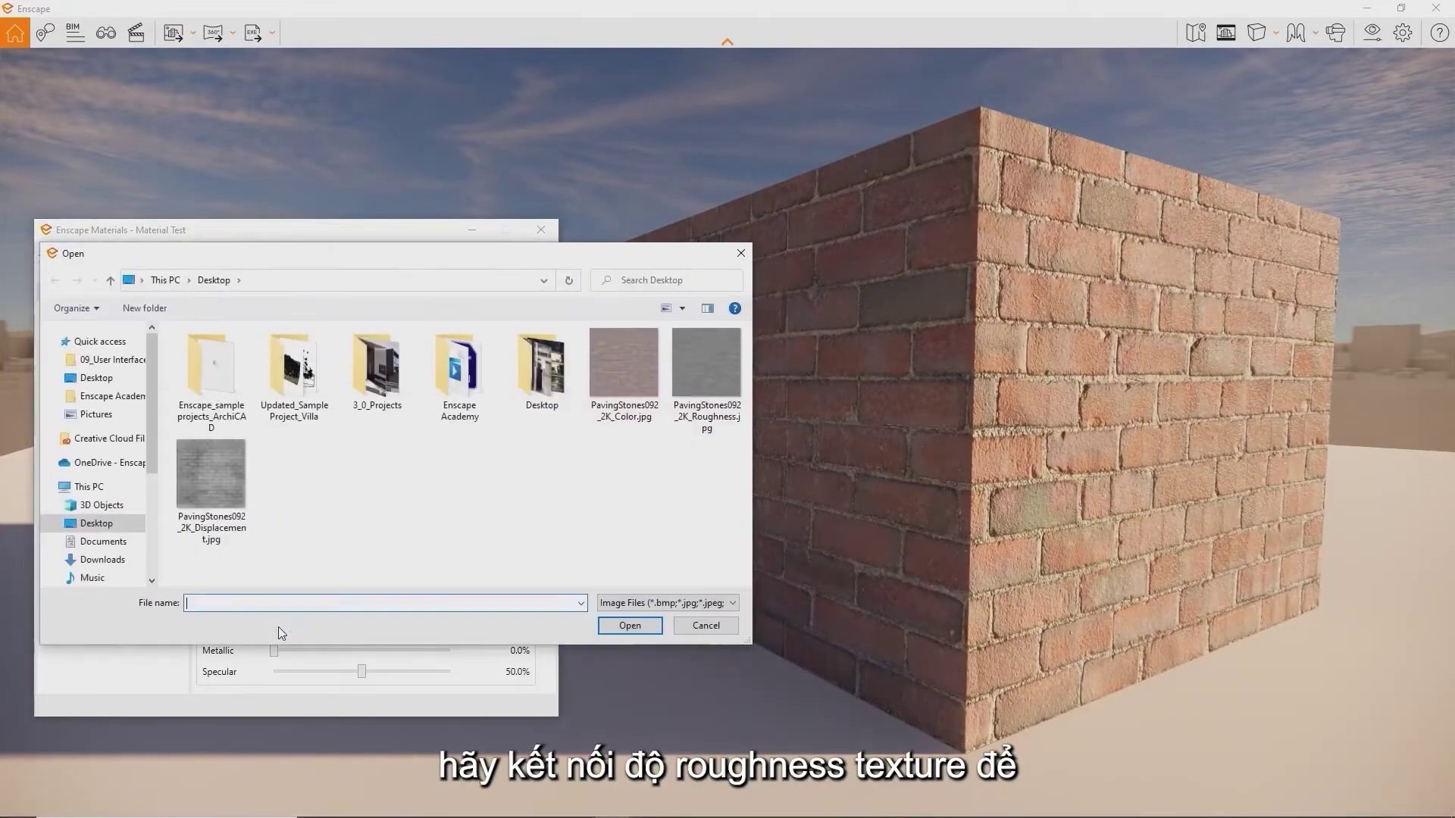
pyautogui.doubleClick(701, 356)
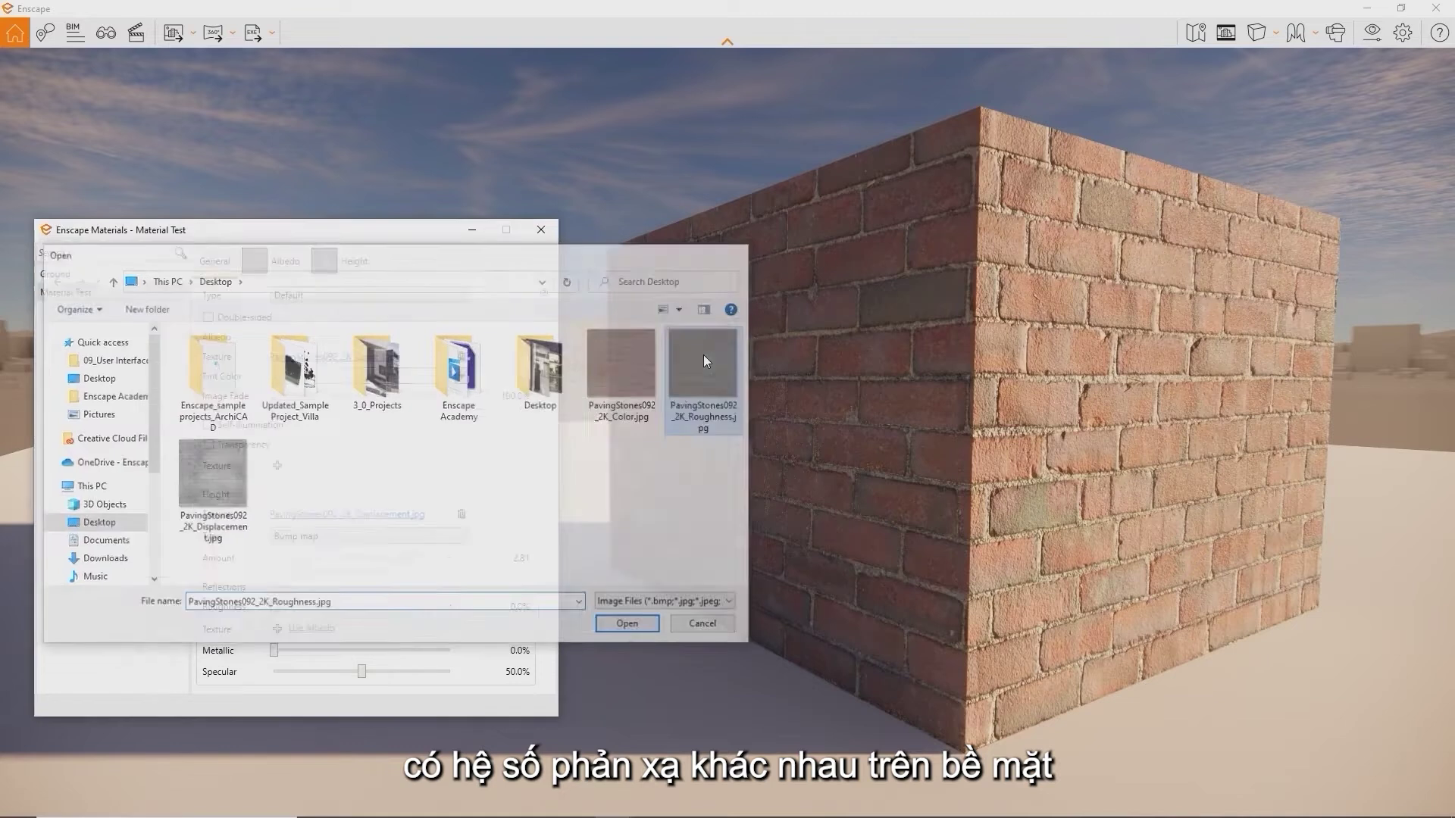
pyautogui.moveTo(808, 433)
pyautogui.mouseDown(button='right')
pyautogui.moveTo(665, 418)
pyautogui.moveTo(966, 431)
pyautogui.moveTo(821, 433)
pyautogui.mouseUp(button='right')
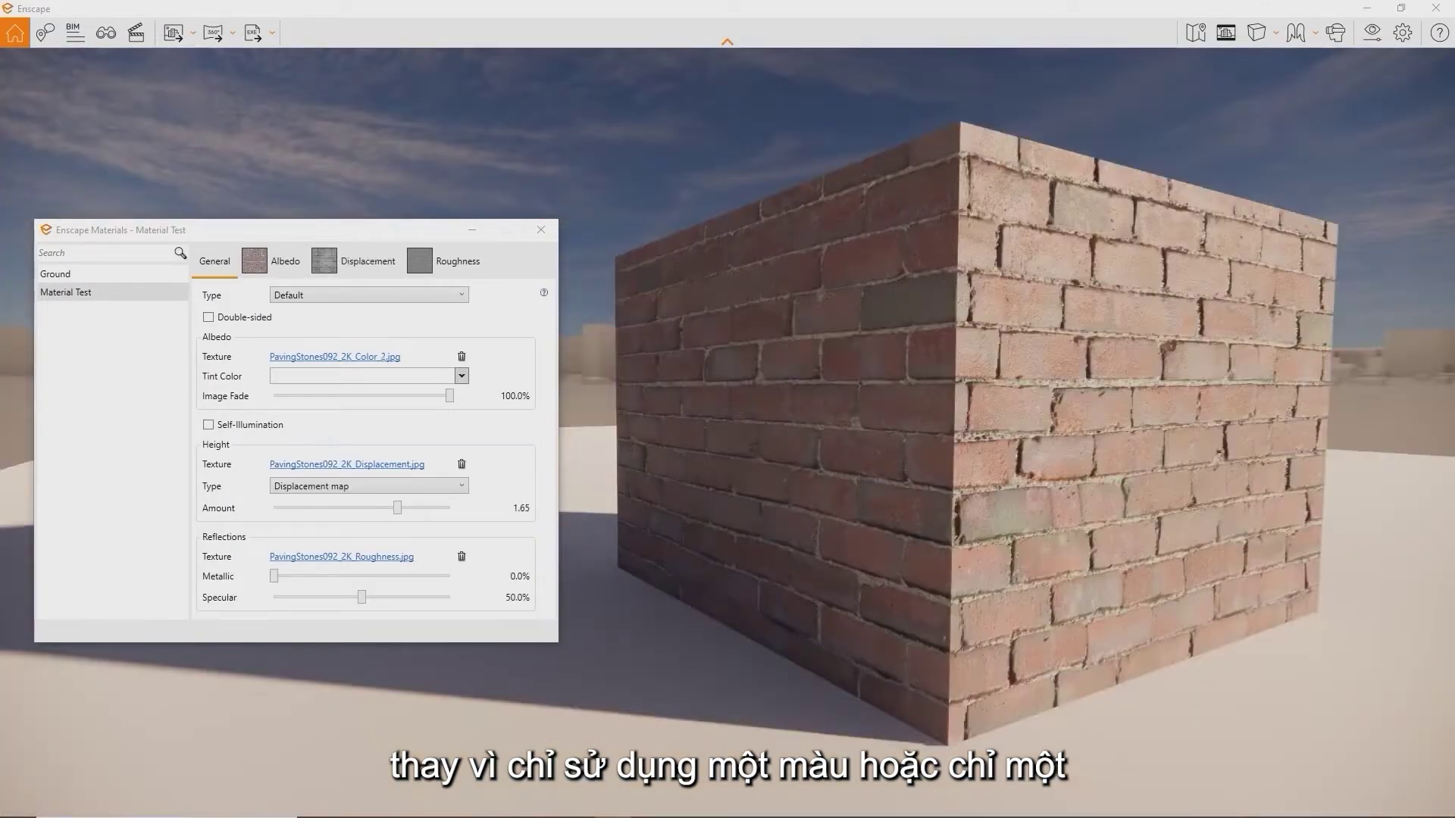
# Tint the brick texture green, with image fade raised to about 75%
pyautogui.moveTo(450, 397); pyautogui.dragTo(381, 395)
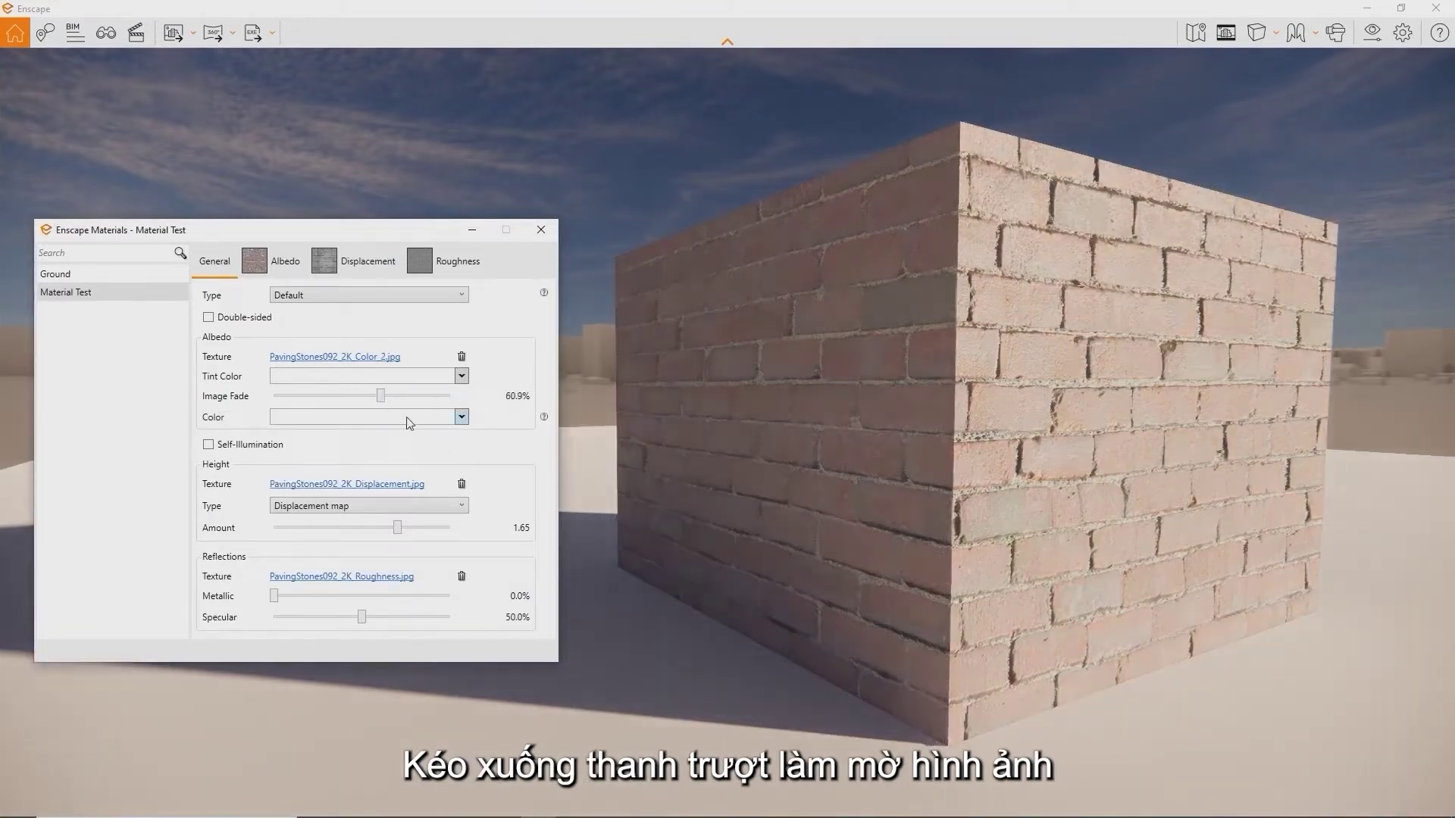
pyautogui.click(409, 422)
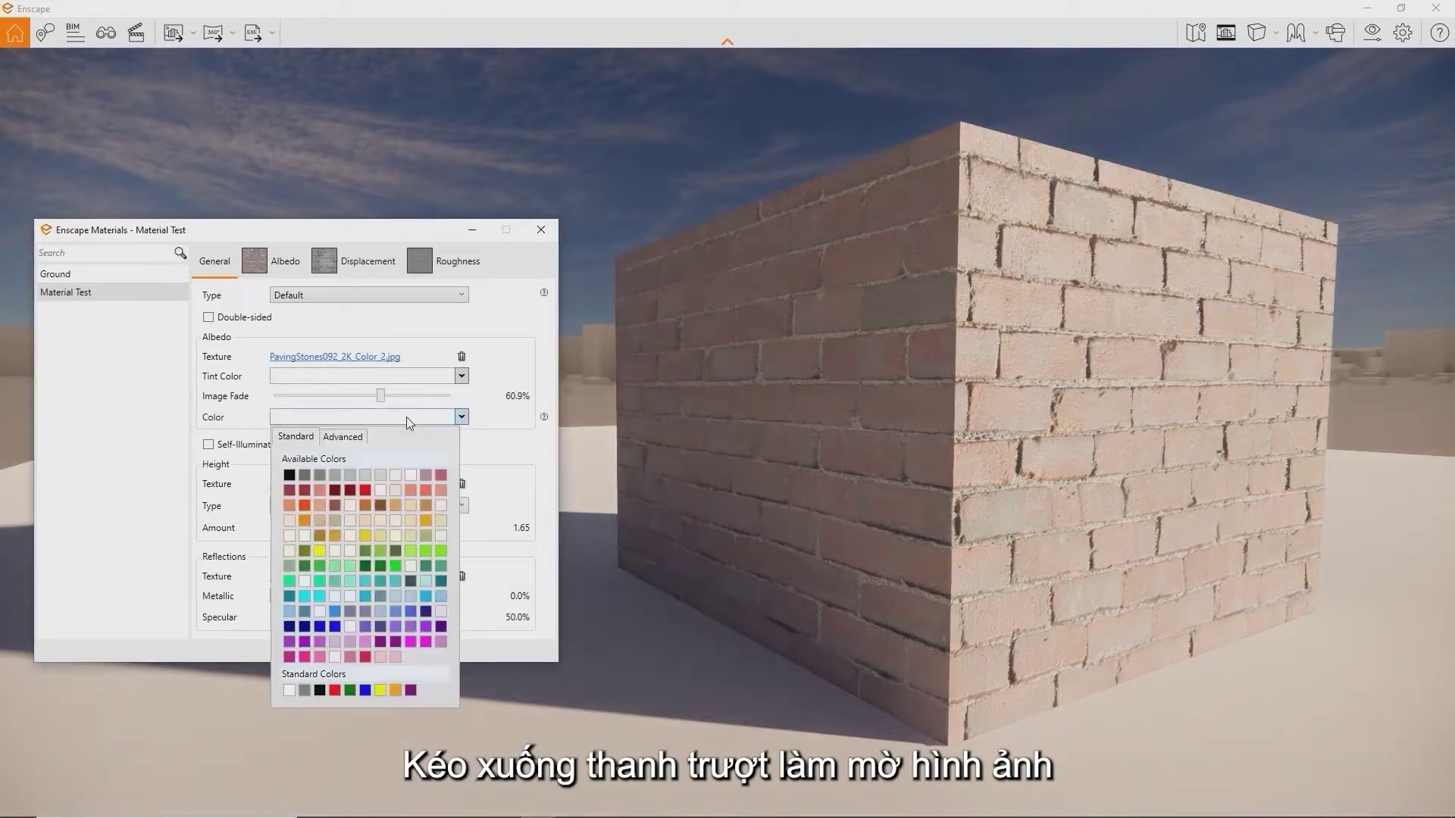
pyautogui.click(380, 552)
pyautogui.moveTo(381, 397); pyautogui.dragTo(334, 393)
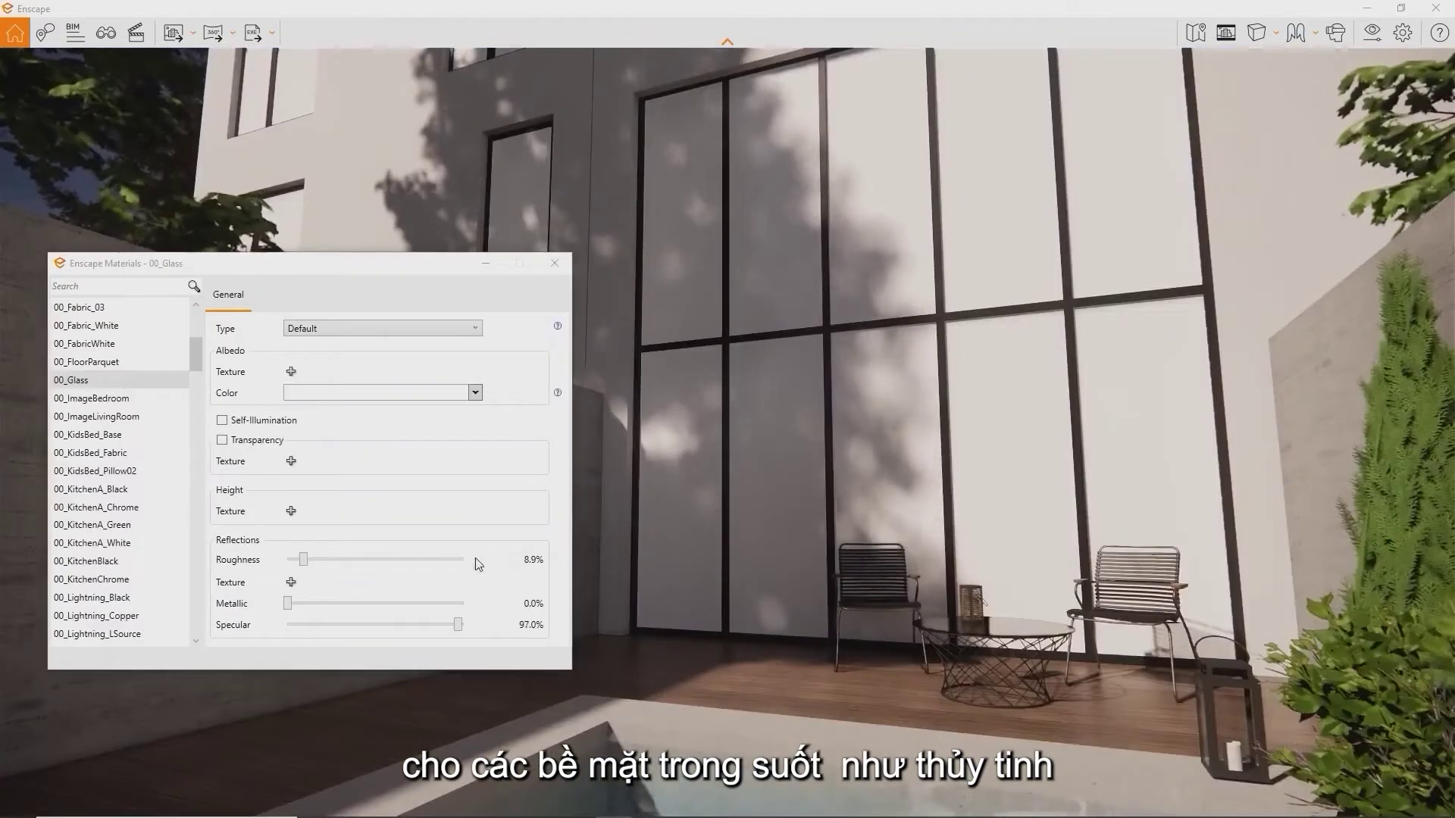
# Make 00_Glass transparent, lower its opacity and set roughness to 0
pyautogui.click(222, 440)
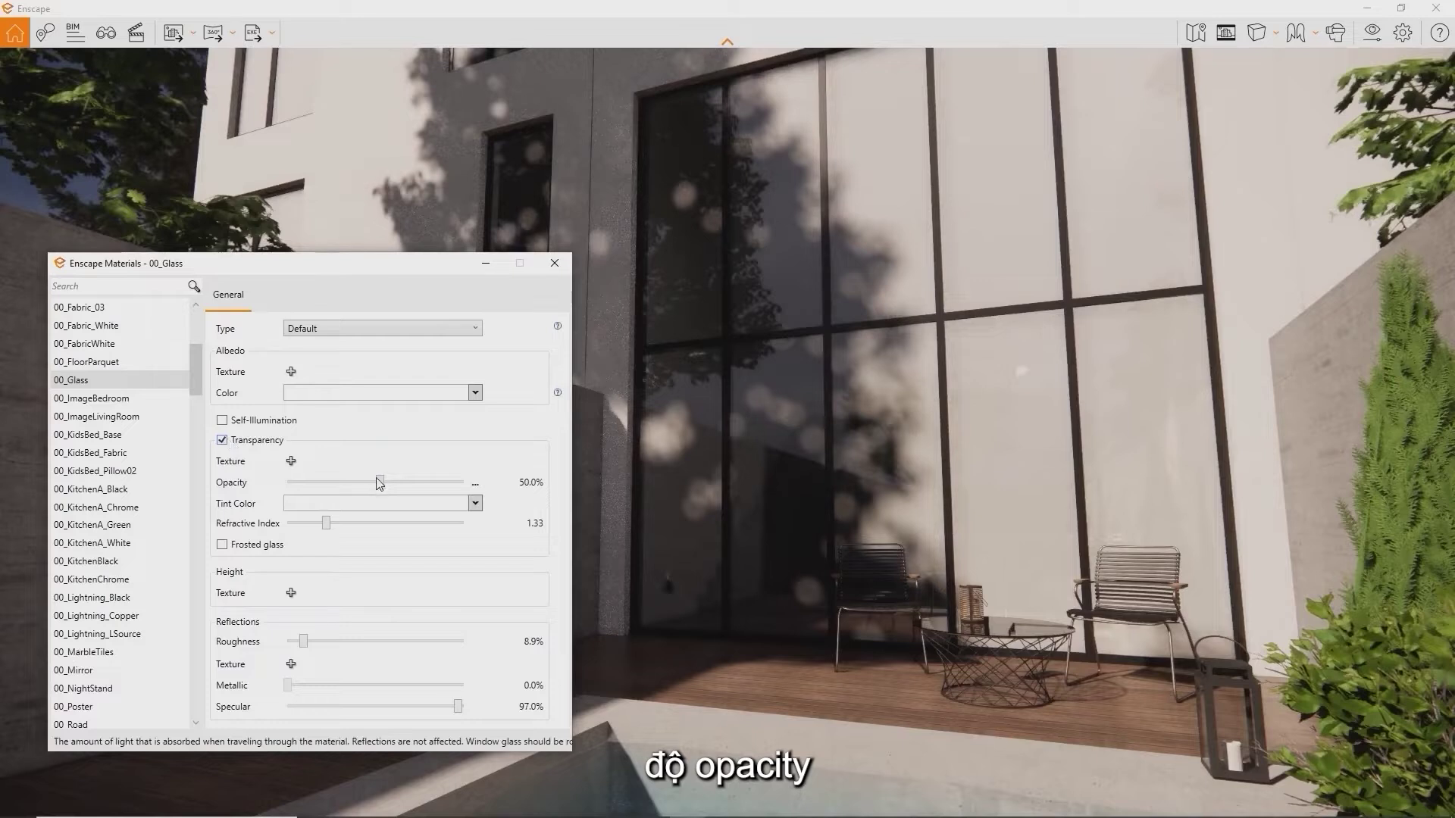
pyautogui.moveTo(373, 485); pyautogui.dragTo(285, 481)
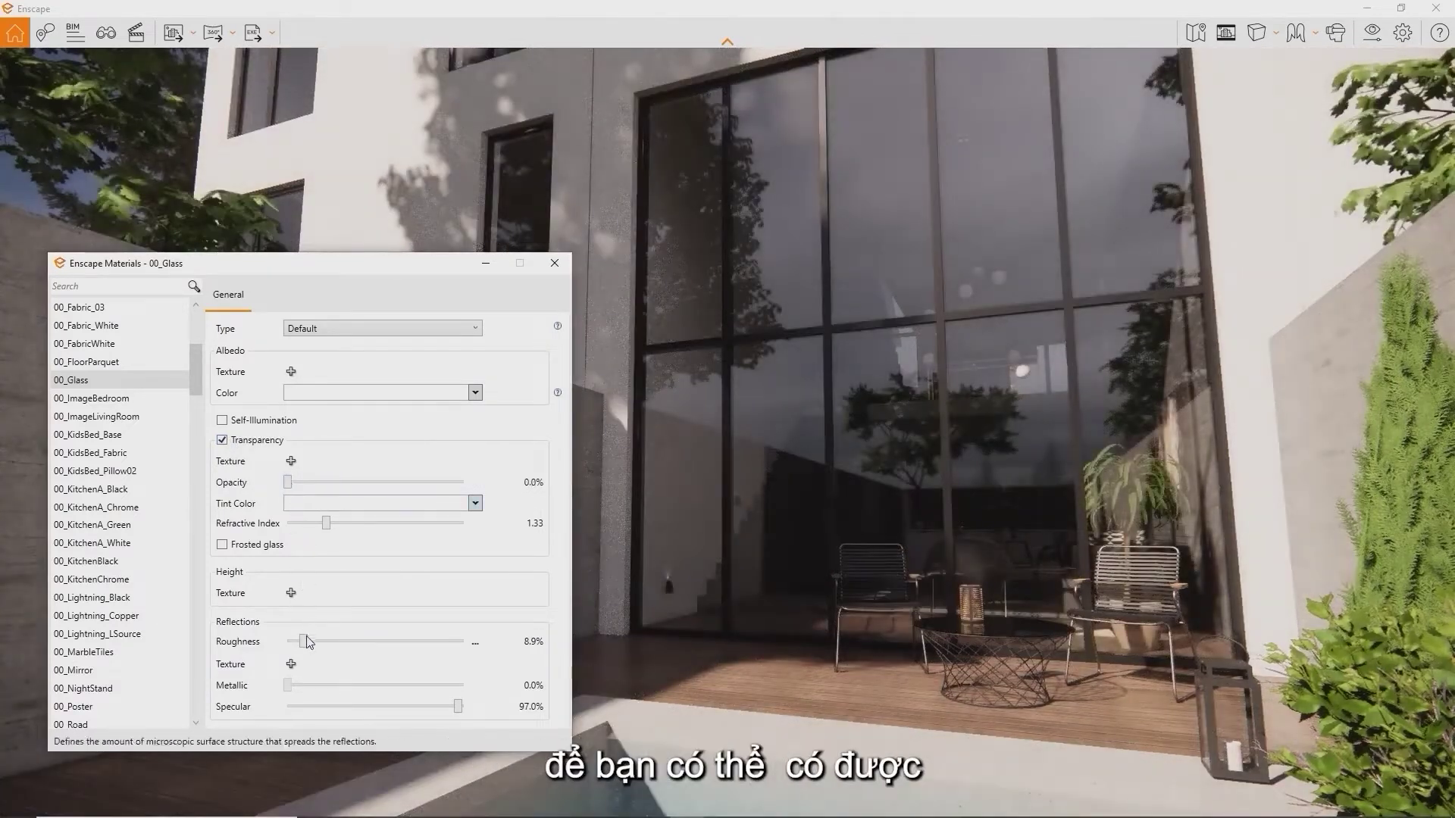
pyautogui.moveTo(313, 641); pyautogui.dragTo(278, 638)
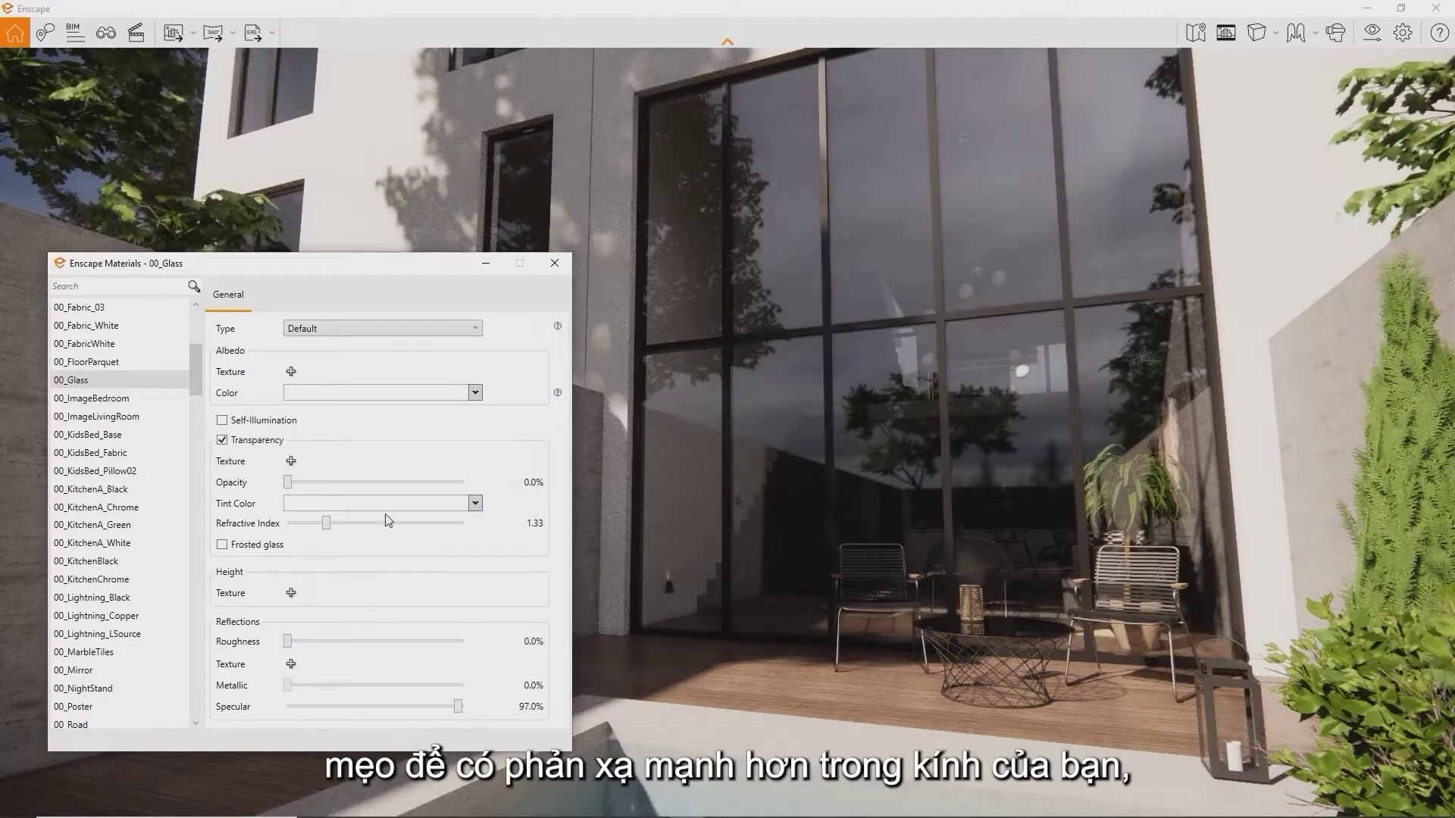
# Give the glass a black colour with opacity around 16.3%
pyautogui.click(475, 393)
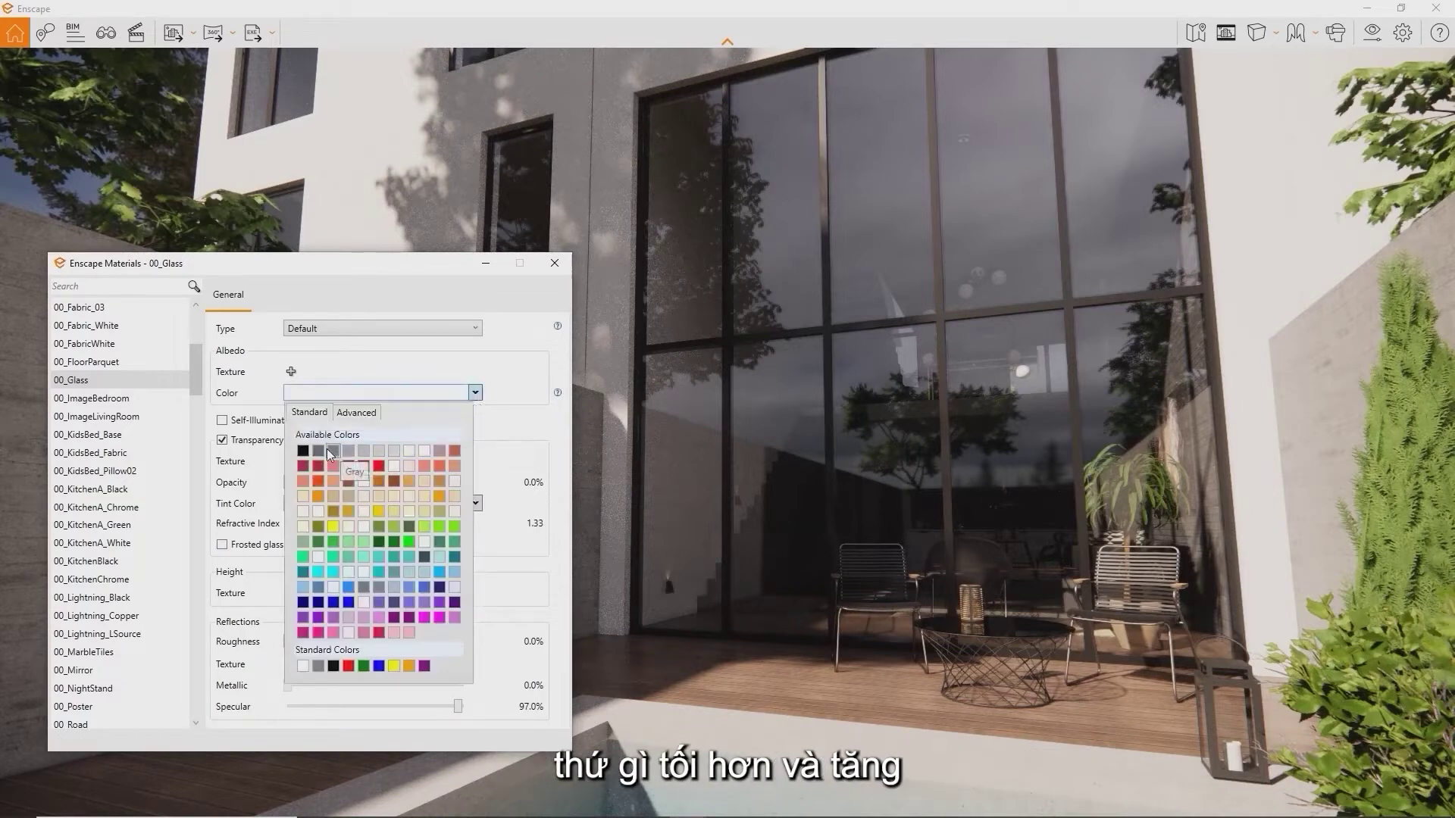
pyautogui.click(318, 451)
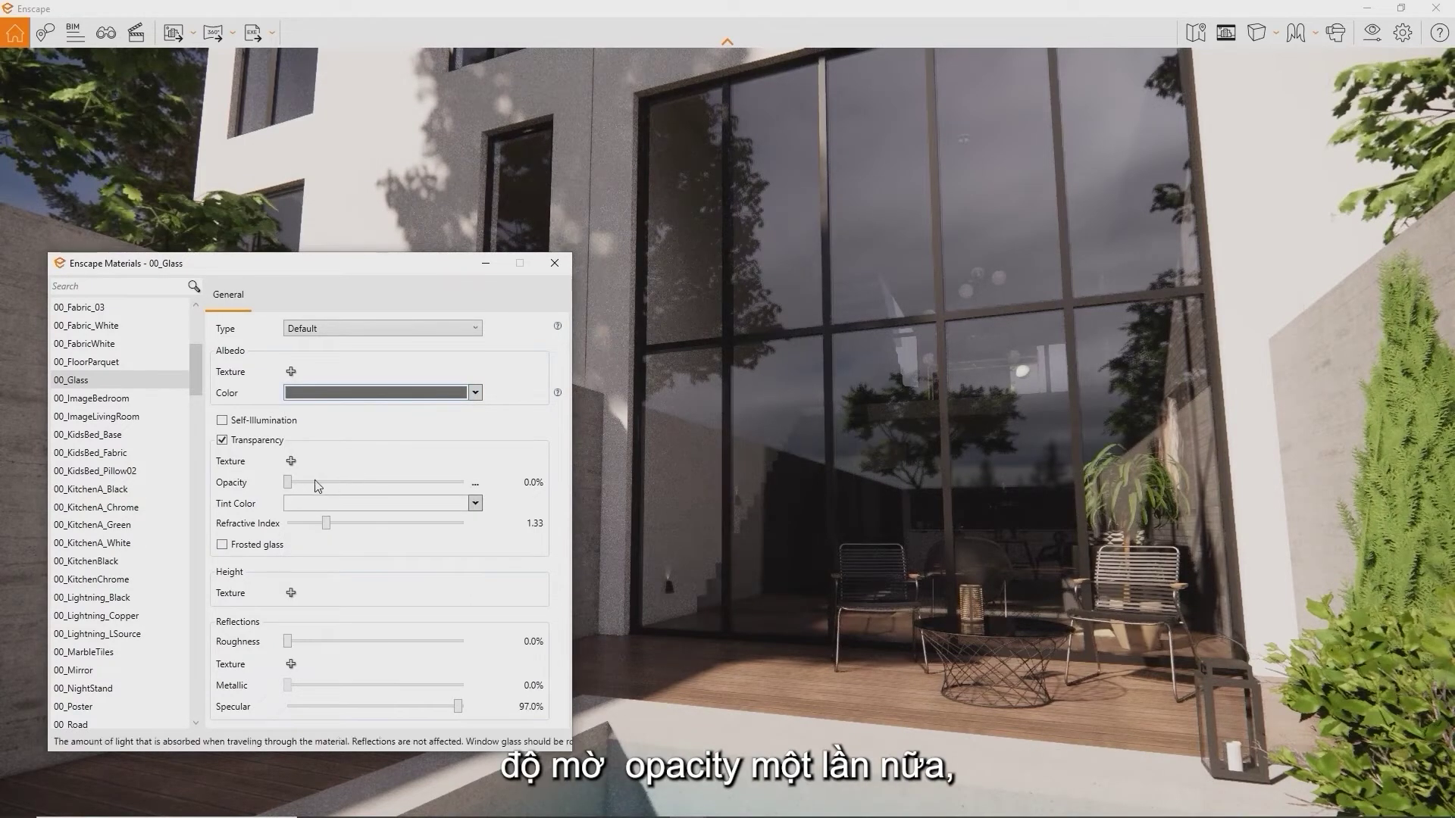
pyautogui.moveTo(288, 482); pyautogui.dragTo(324, 489)
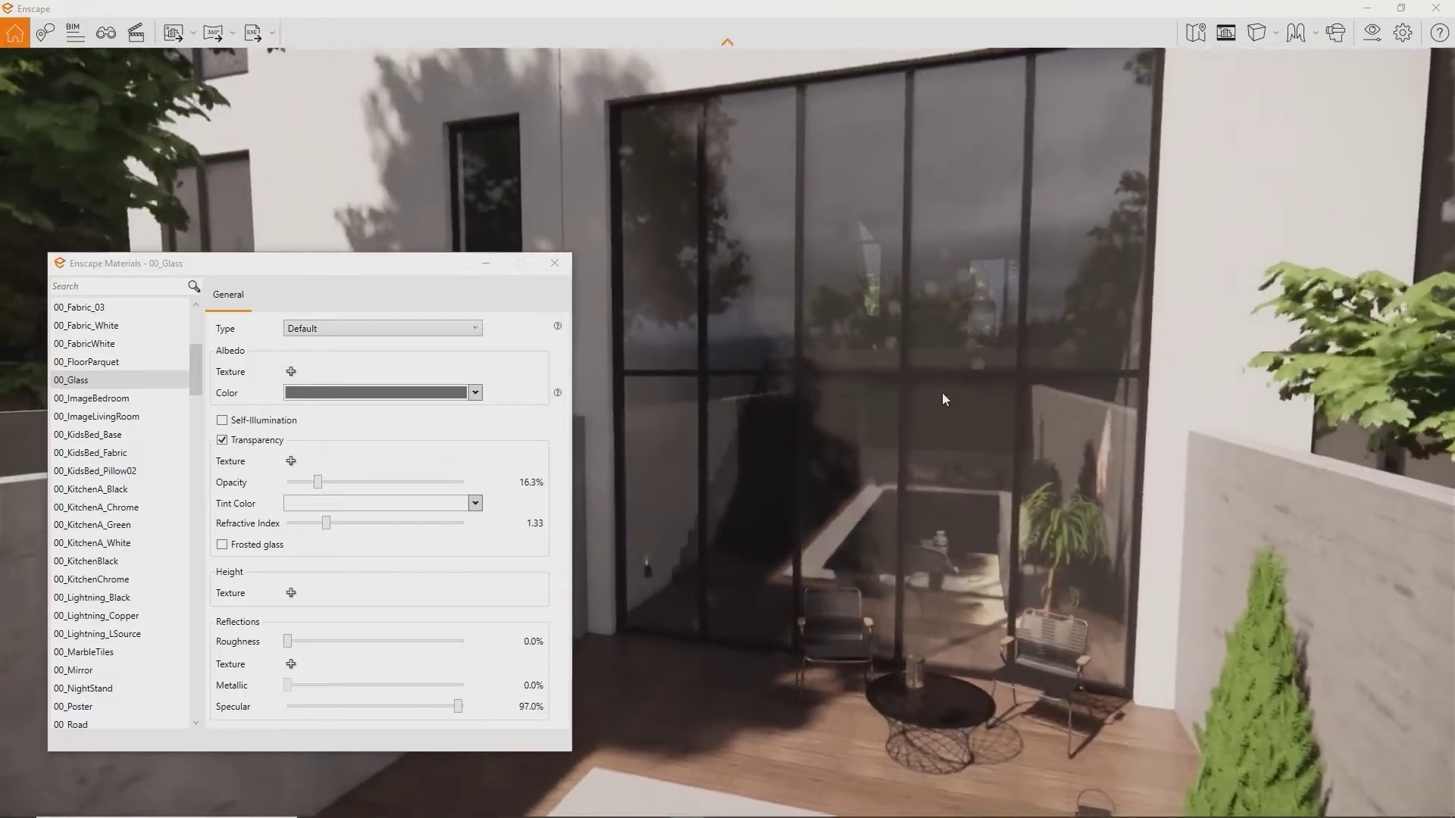
pyautogui.click(475, 392)
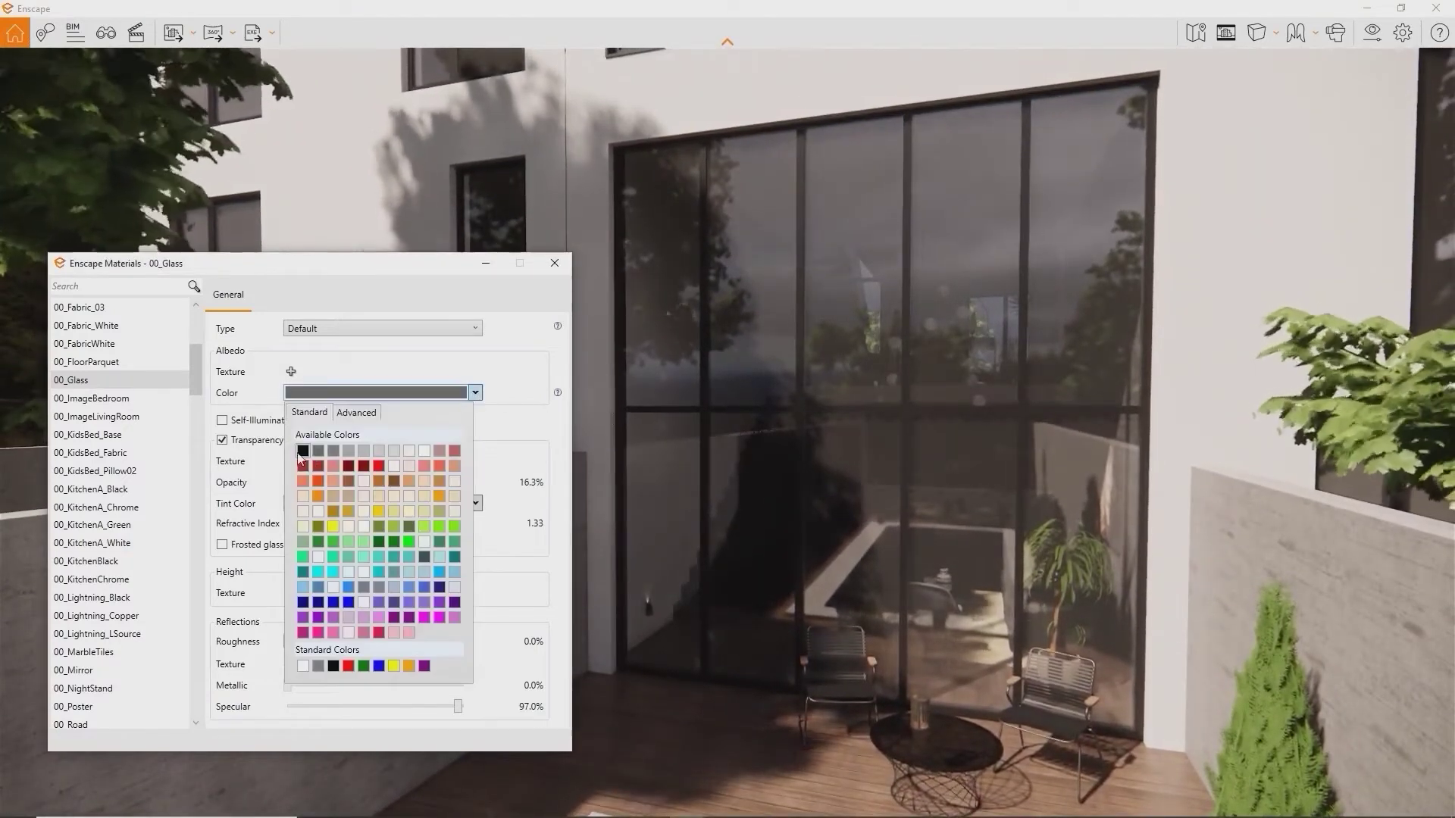
pyautogui.click(319, 461)
pyautogui.moveTo(640, 682); pyautogui.dragTo(796, 674, button='right')
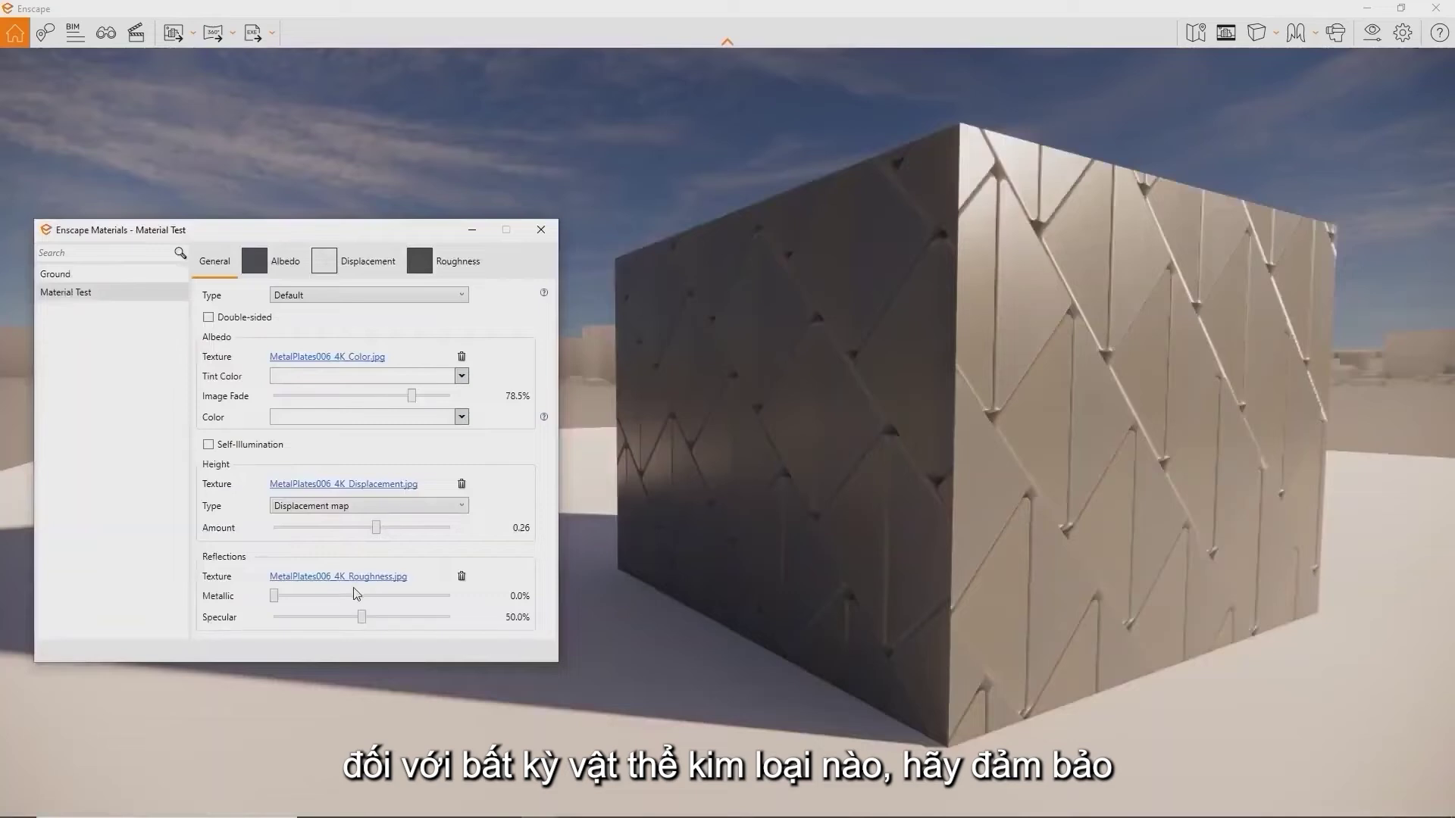
# Raise the cube's Metallic value, then enable green self-illumination
pyautogui.moveTo(276, 597); pyautogui.dragTo(455, 593)
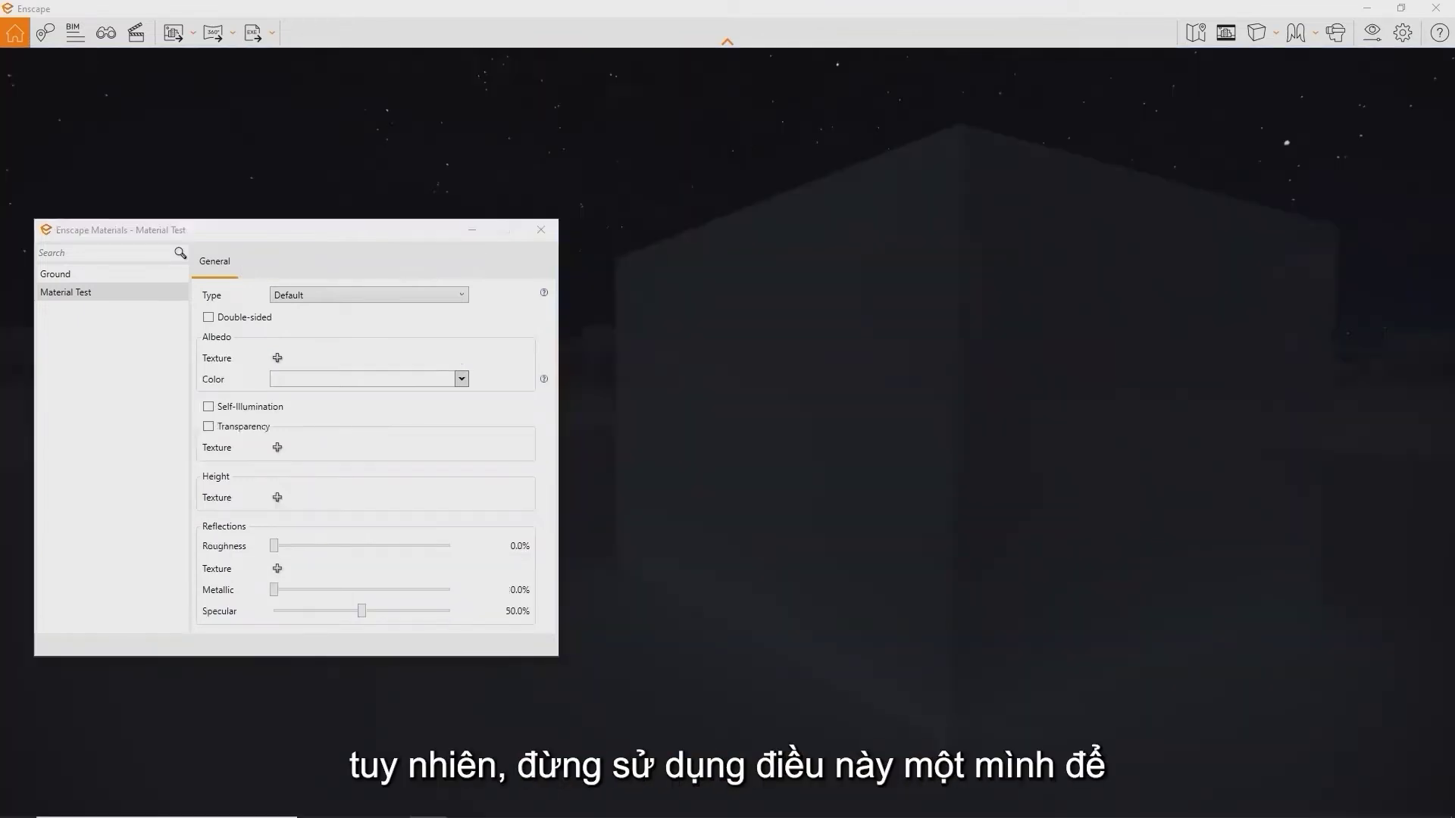
pyautogui.click(212, 410)
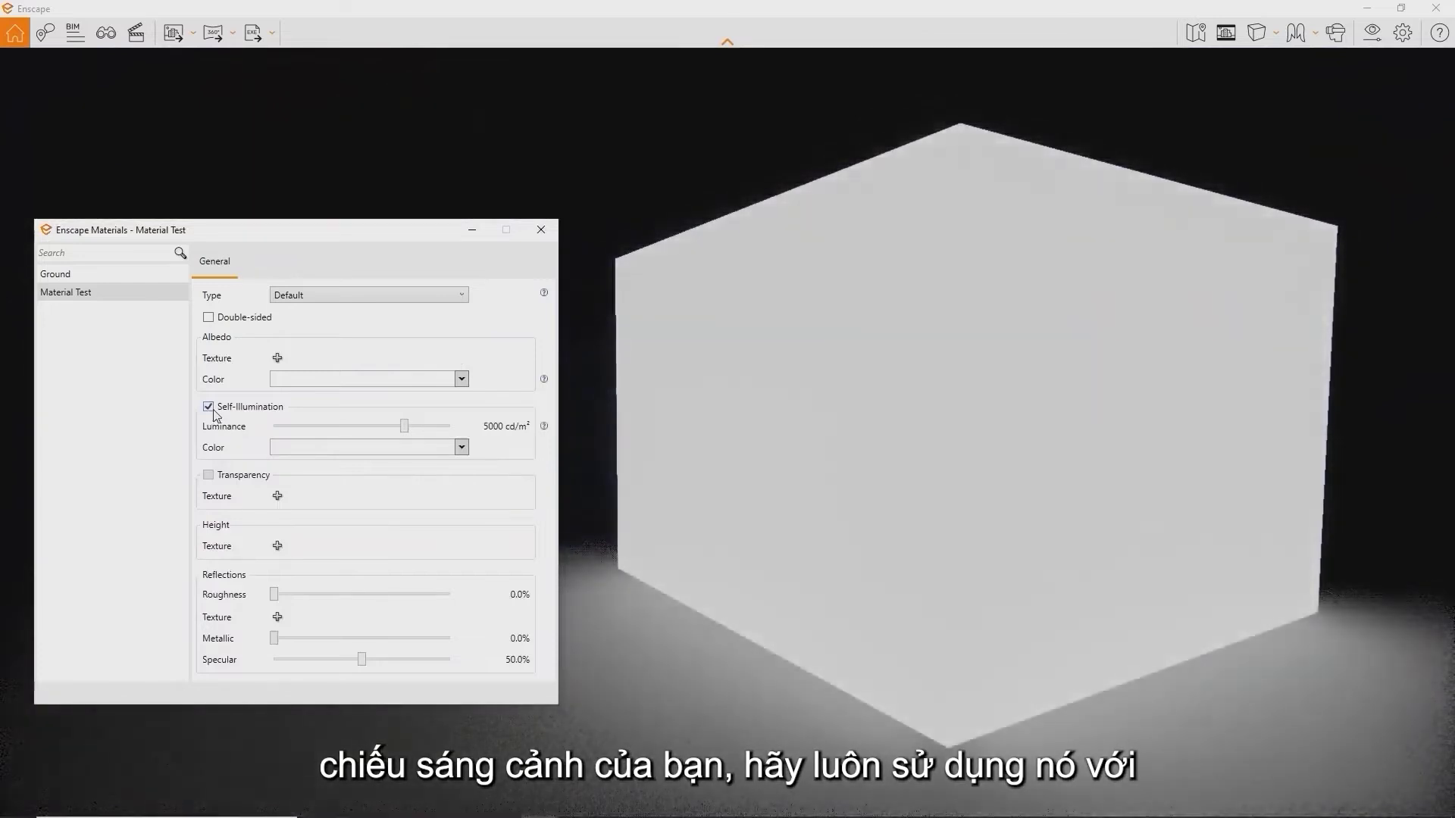
pyautogui.click(401, 453)
pyautogui.click(381, 586)
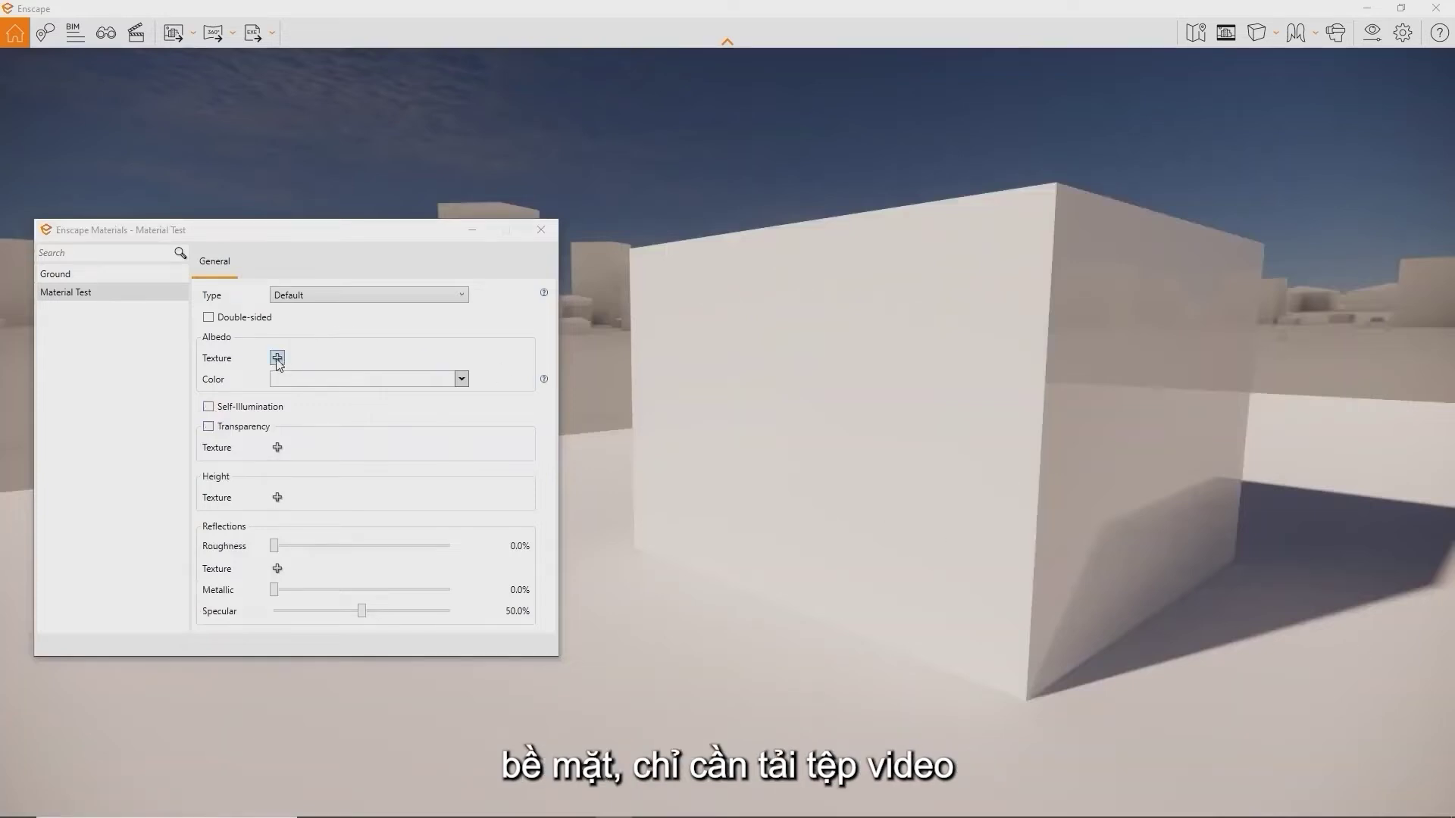
# Load Release Tutorial.mp4 as the Material Test cube's albedo video texture
pyautogui.click(278, 358)
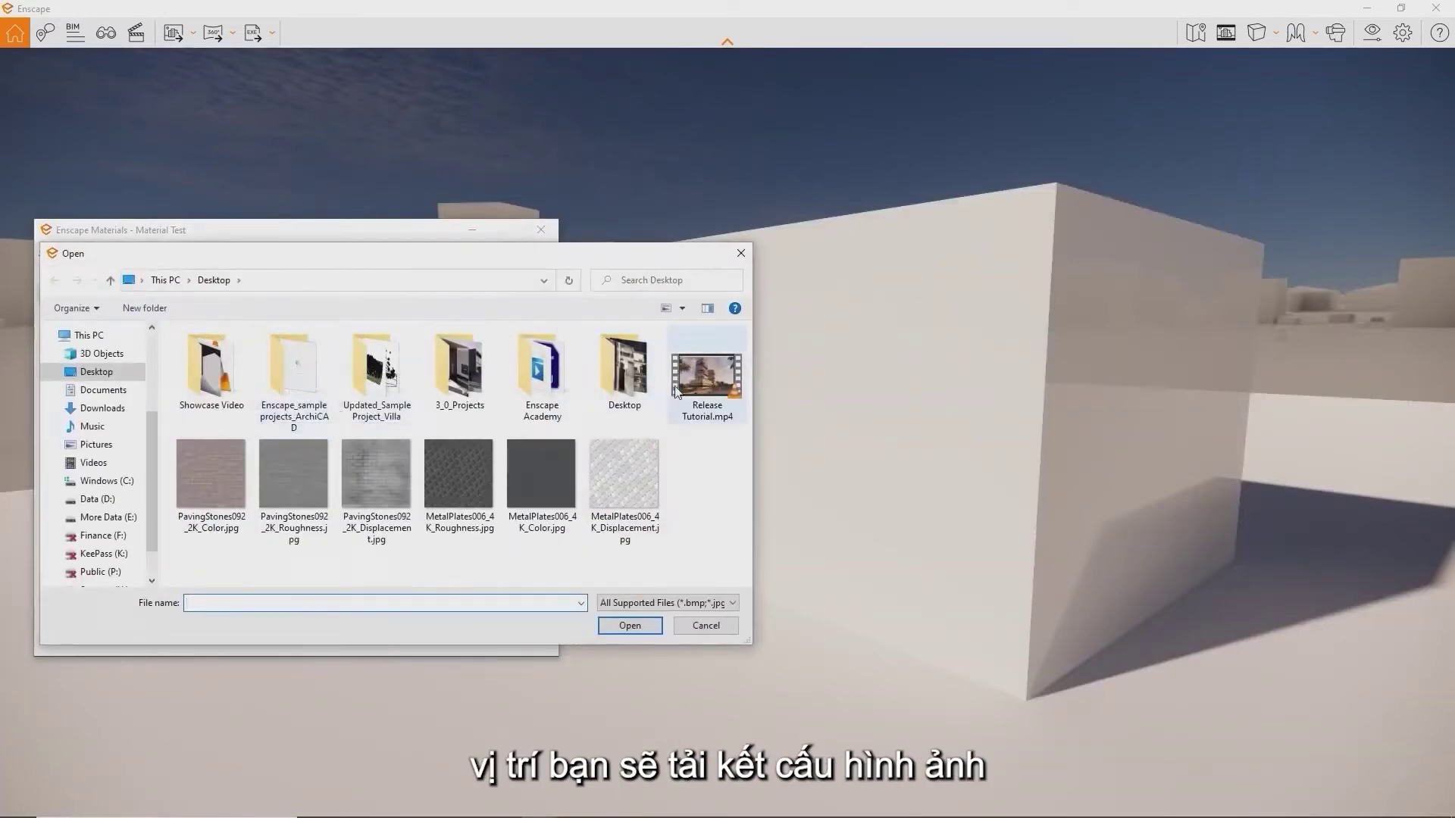
pyautogui.doubleClick(677, 391)
pyautogui.moveTo(679, 387)
pyautogui.mouseDown()
pyautogui.moveTo(716, 386)
pyautogui.moveTo(682, 375)
pyautogui.mouseUp()
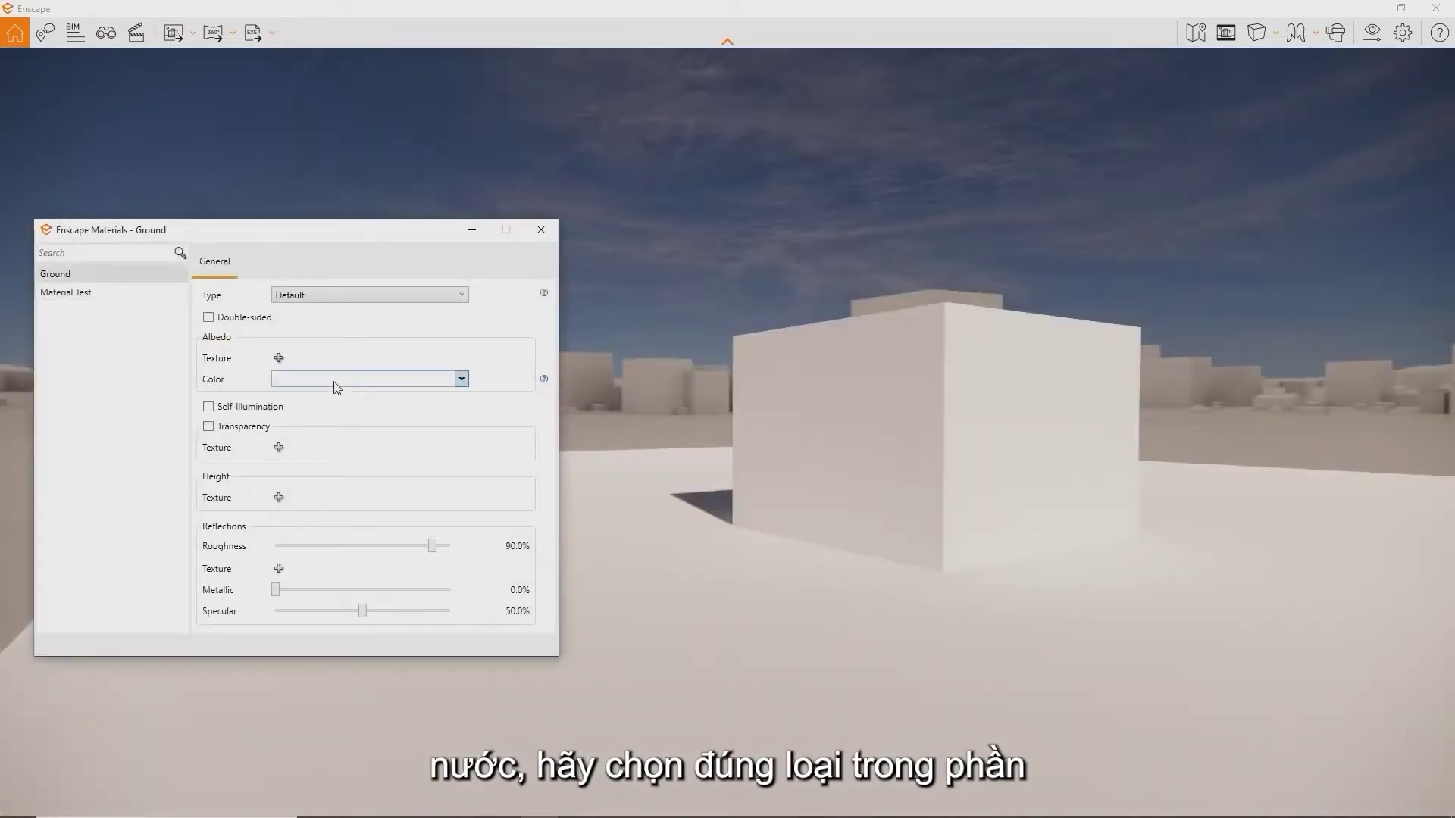
pyautogui.click(336, 381)
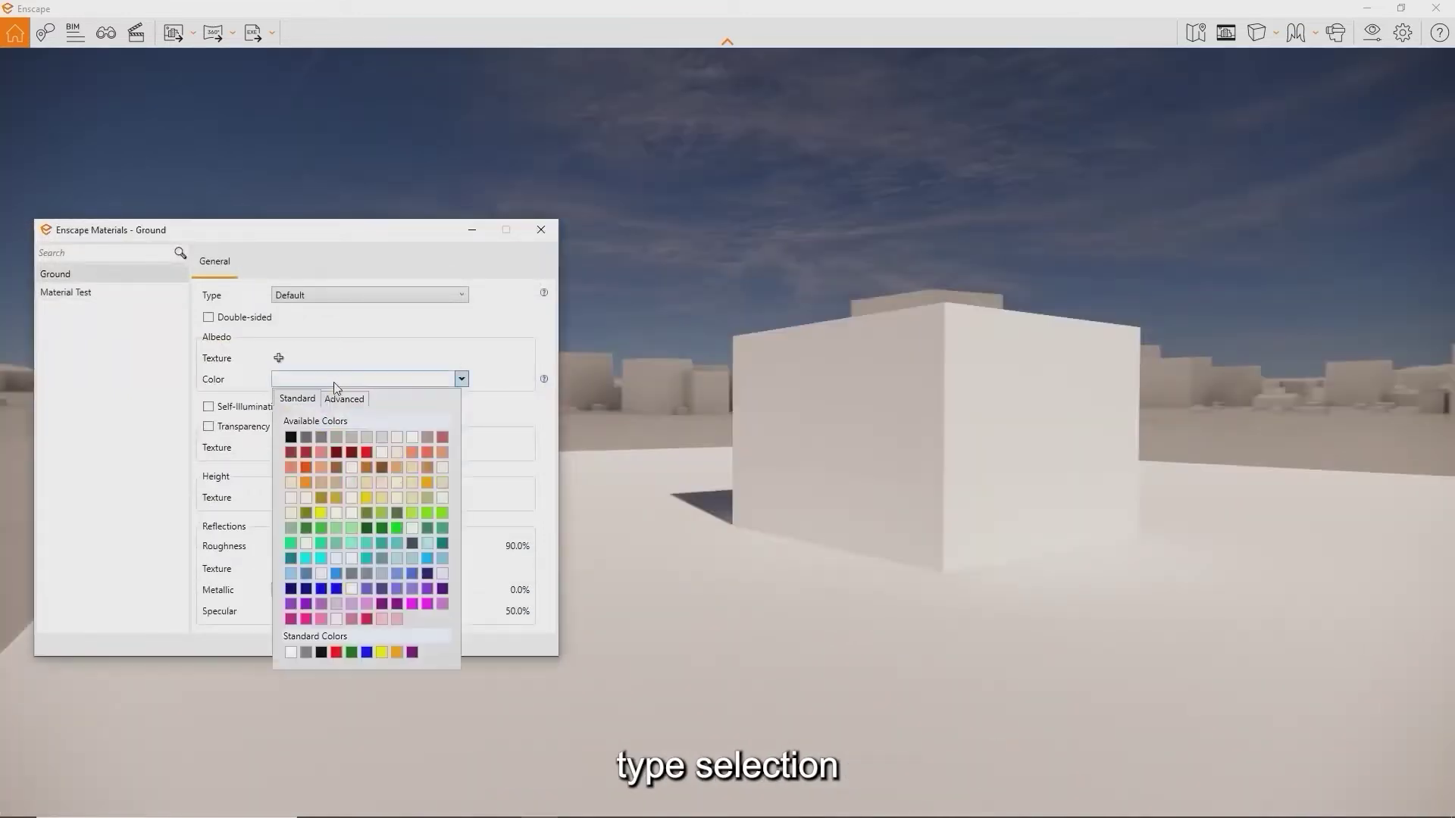
# Colour the Ground olive green, try the Grass type, then set its type to Water
pyautogui.click(366, 515)
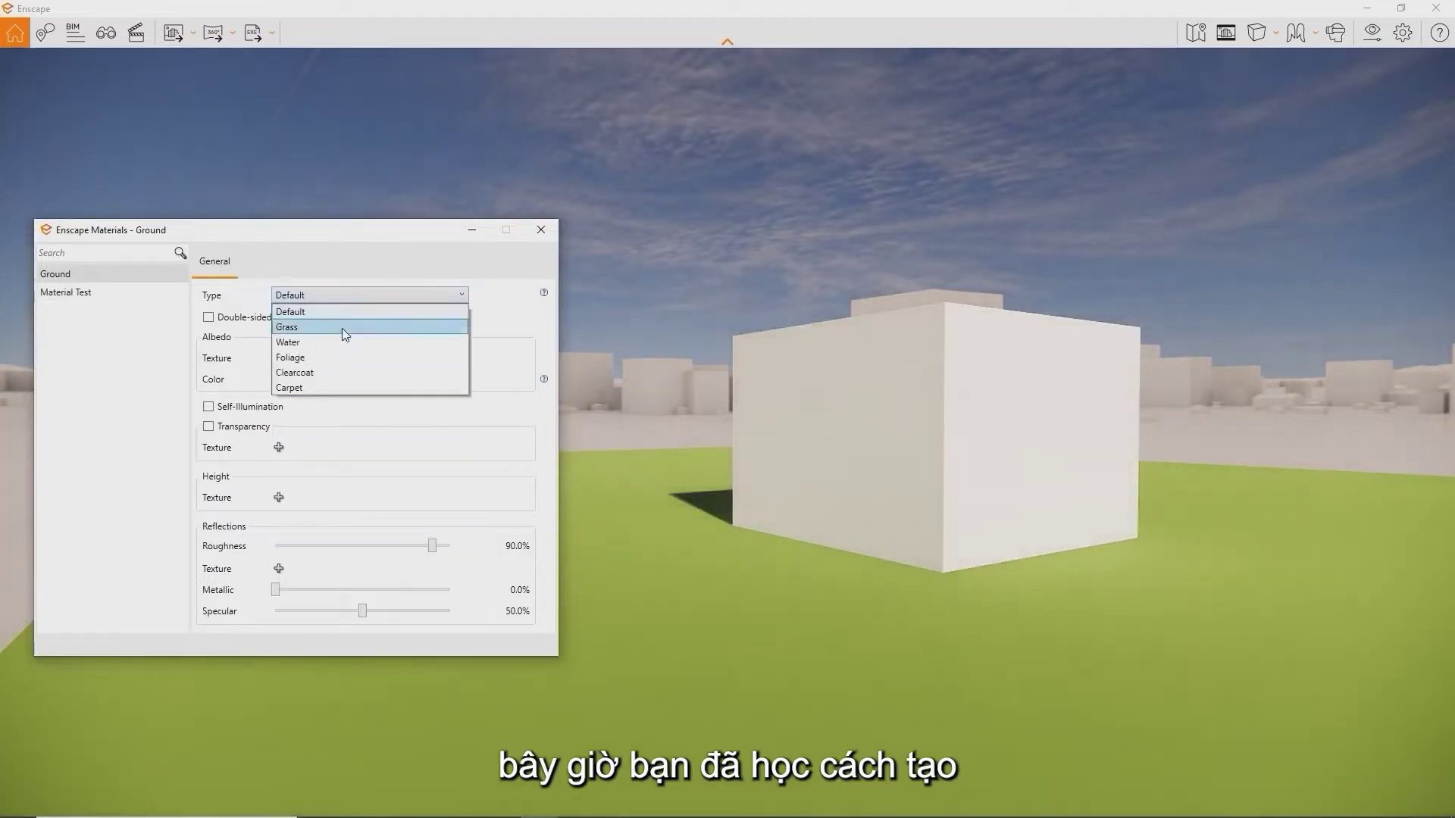
pyautogui.click(343, 329)
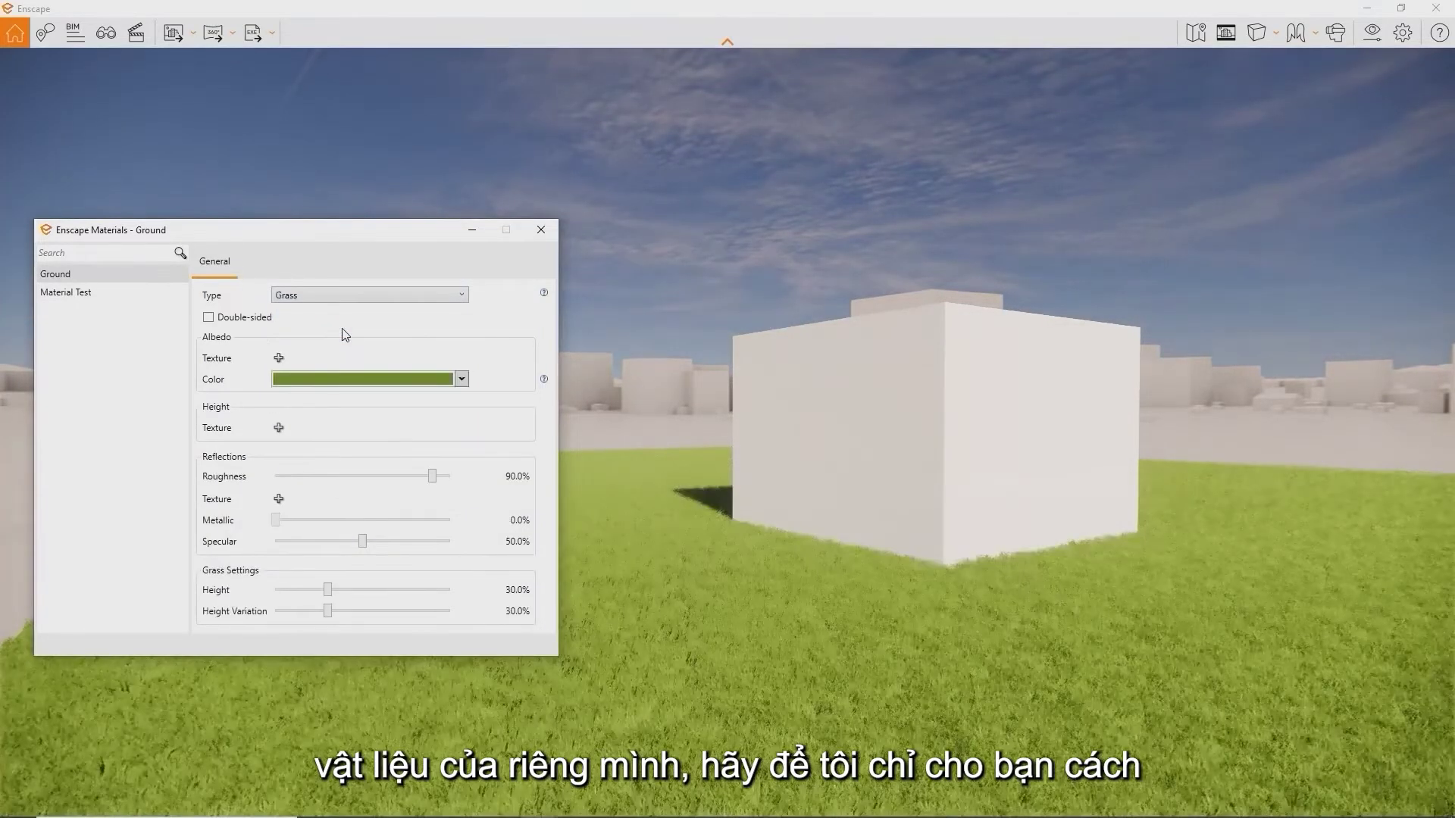
pyautogui.click(363, 302)
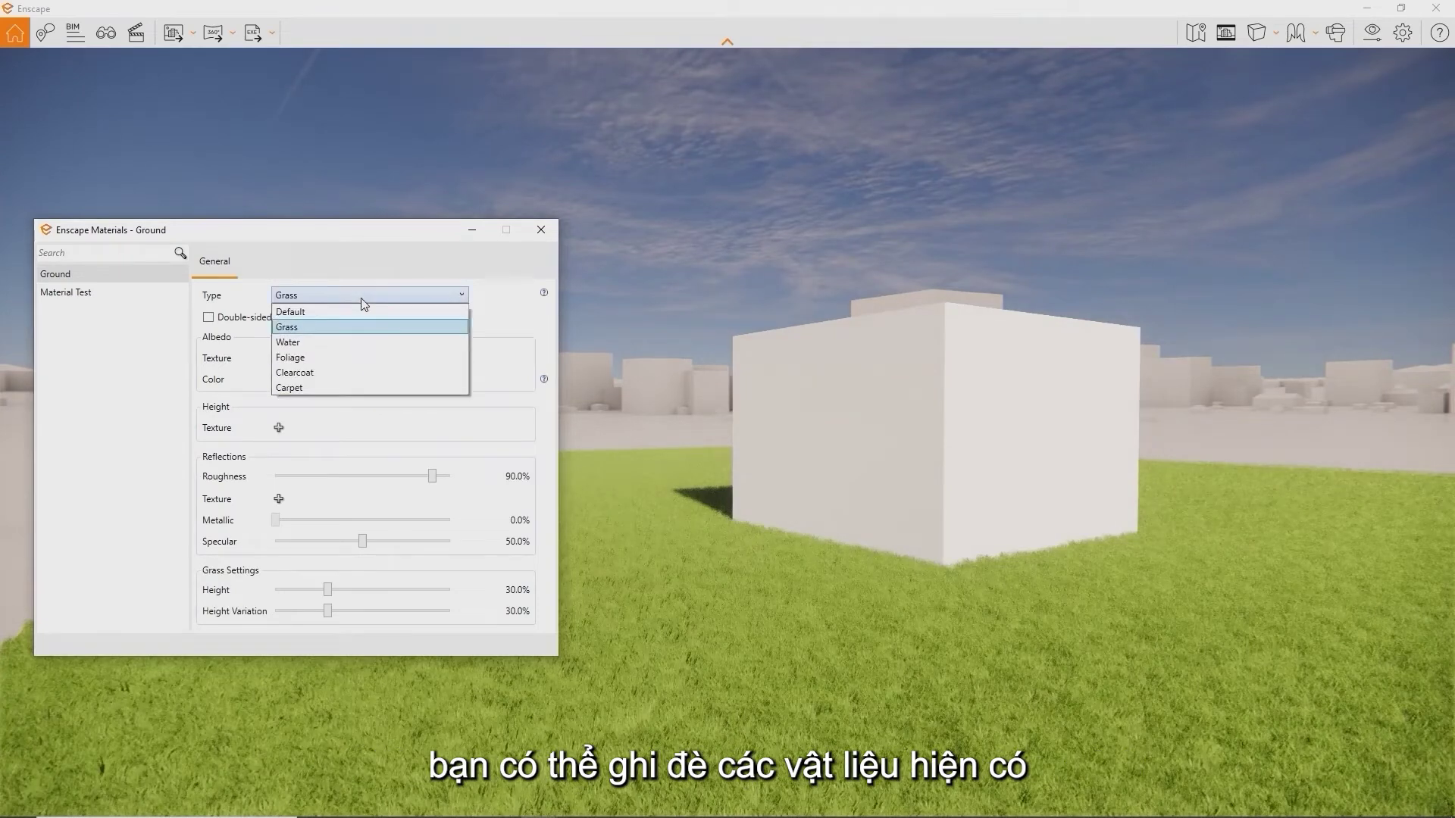
pyautogui.click(349, 340)
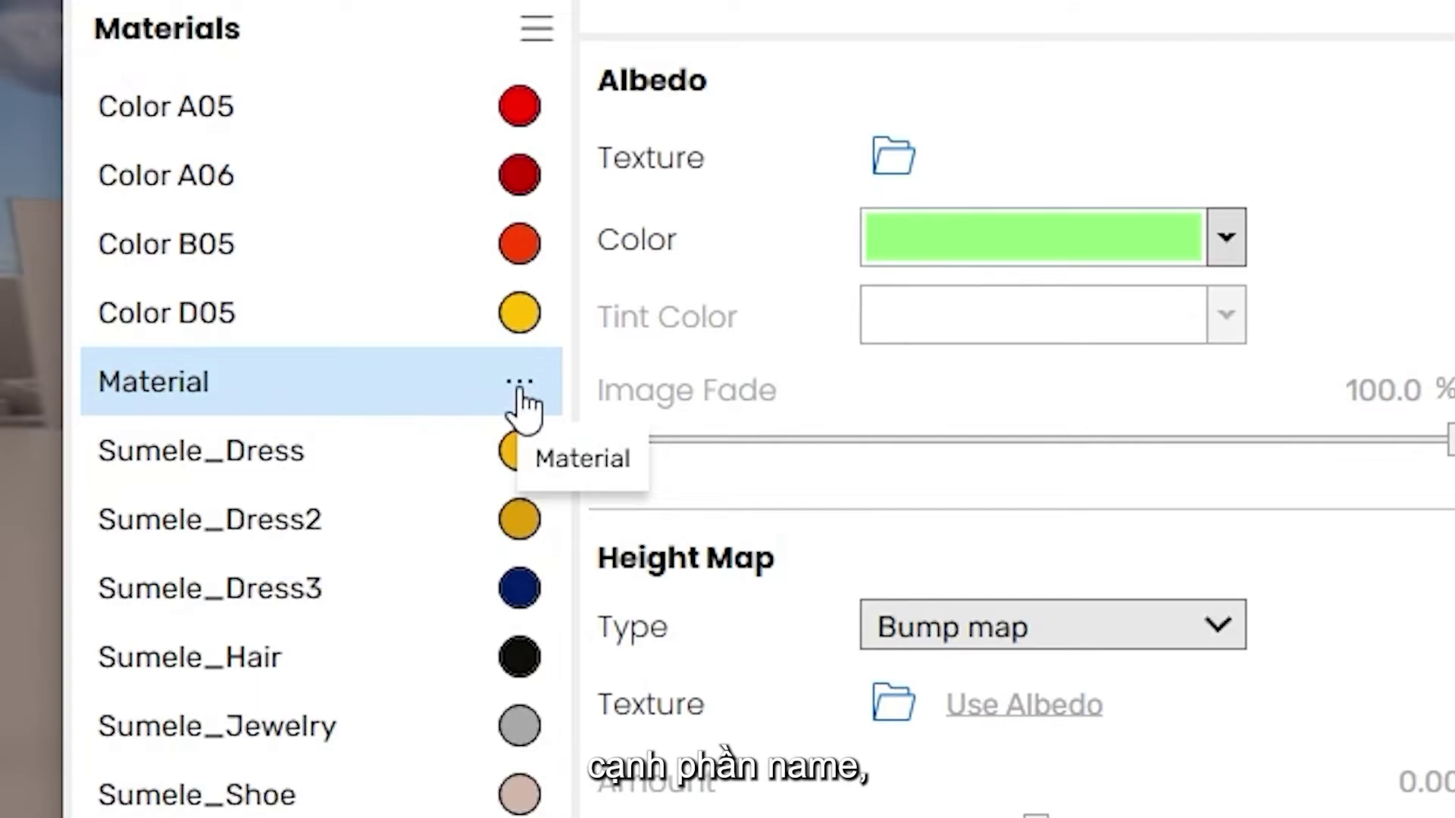
# Open the options menu for the green Material in the Material Editor list
pyautogui.click(520, 384)
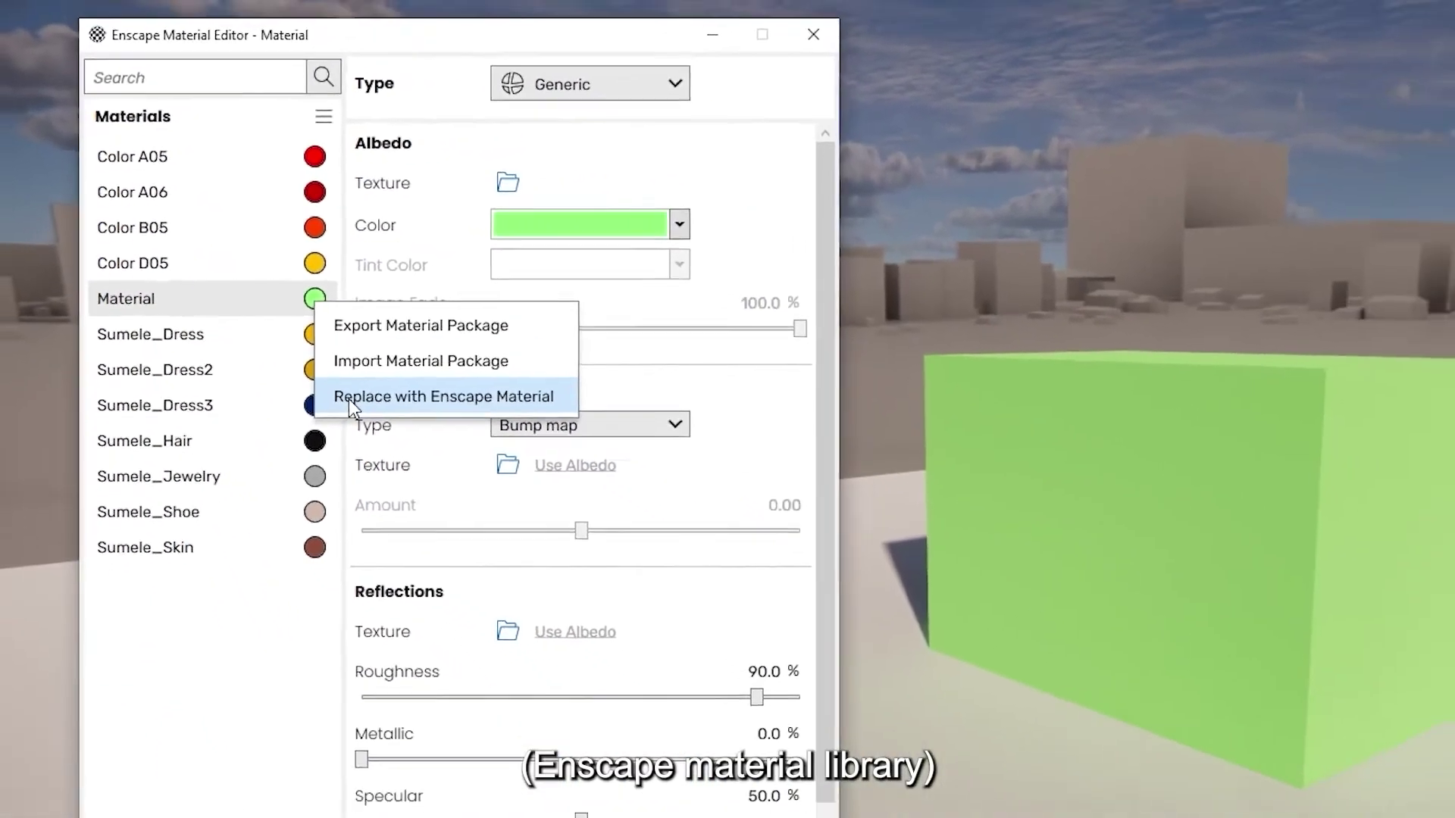
# From the Enscape material library, preview Brick 01, Marble 06, Marble 02 and Stone 01 Wall on the cube
pyautogui.click(511, 520)
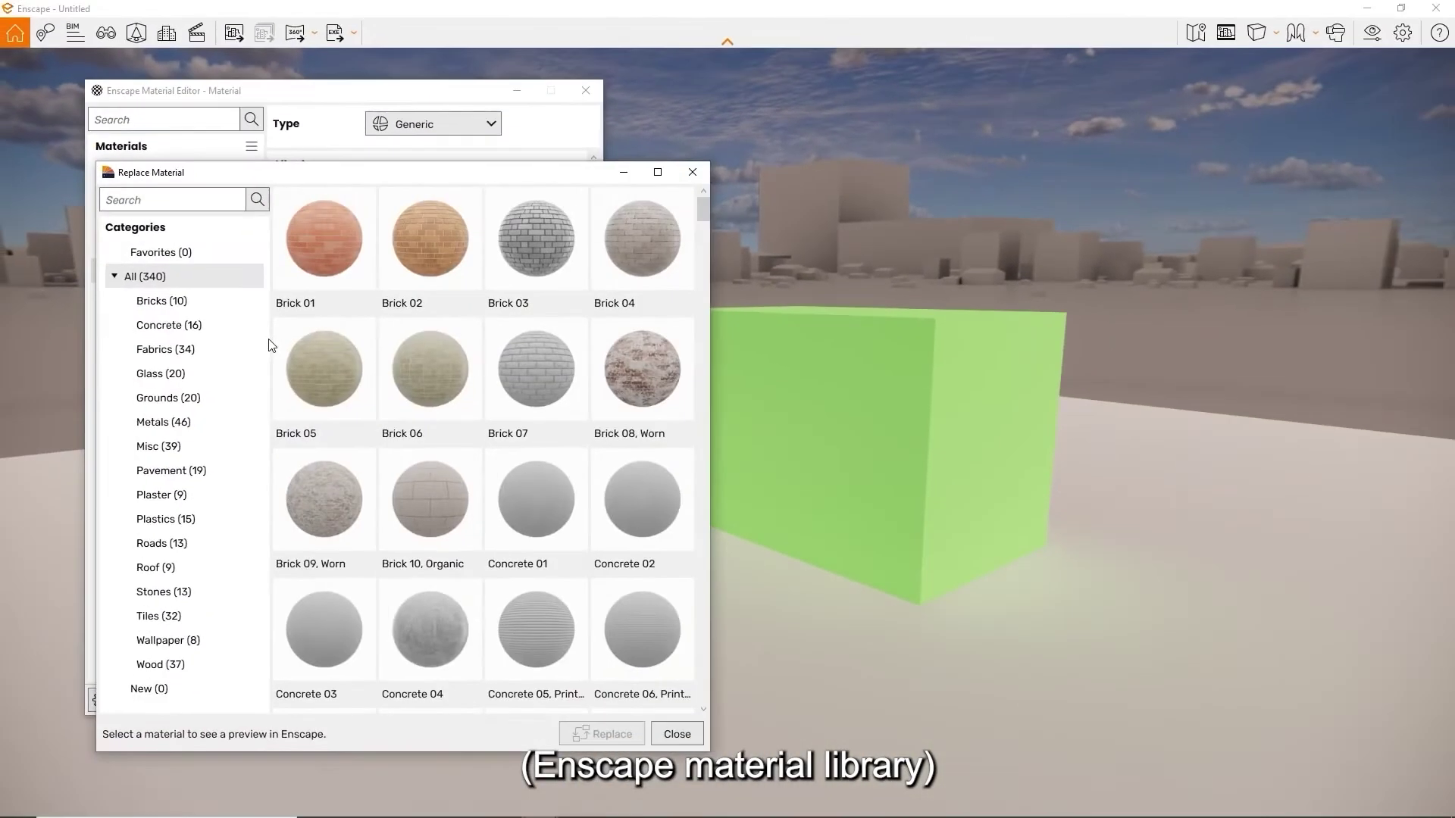
pyautogui.click(319, 284)
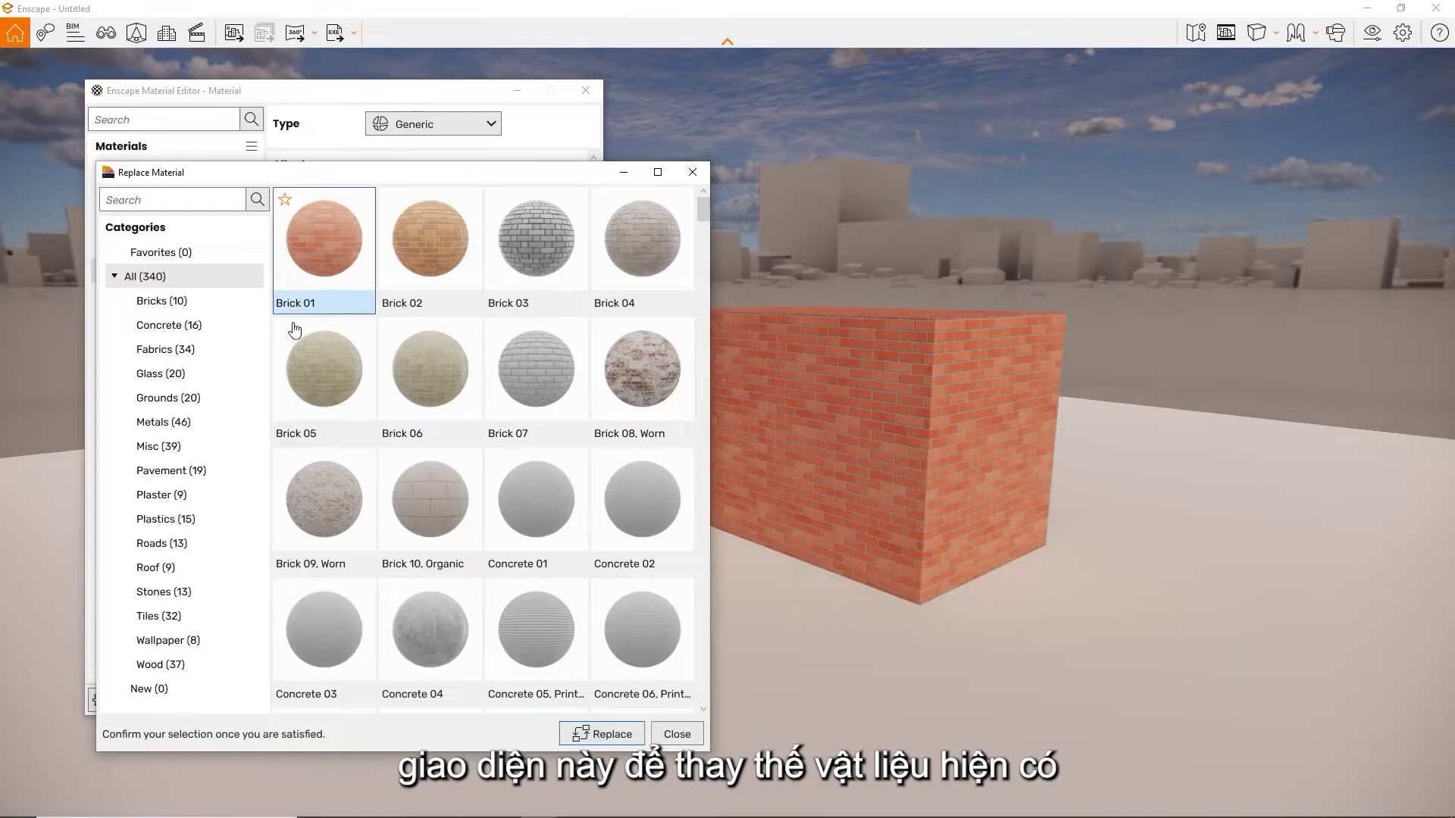
pyautogui.click(194, 589)
pyautogui.click(345, 459)
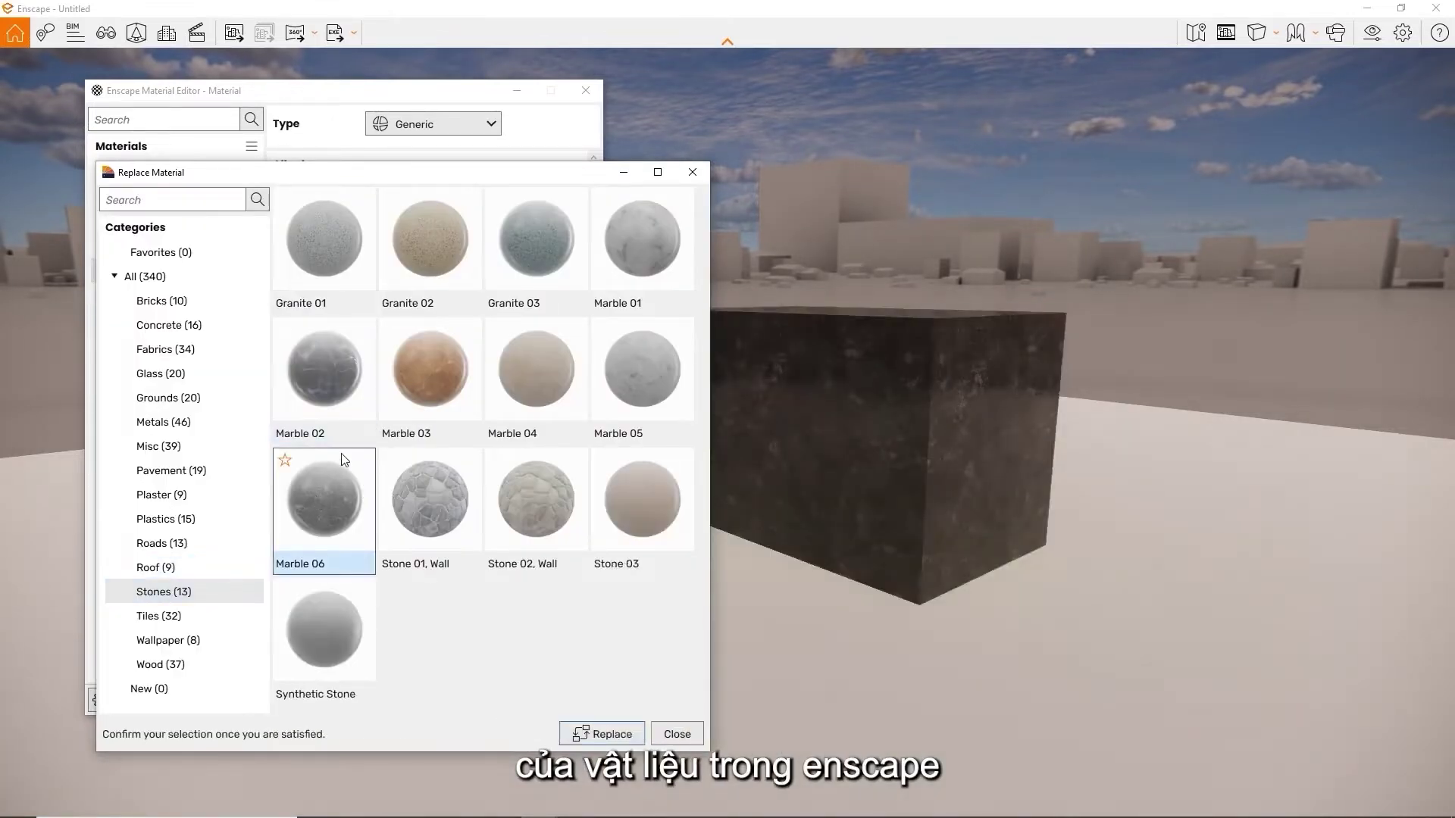
pyautogui.click(350, 413)
pyautogui.click(445, 519)
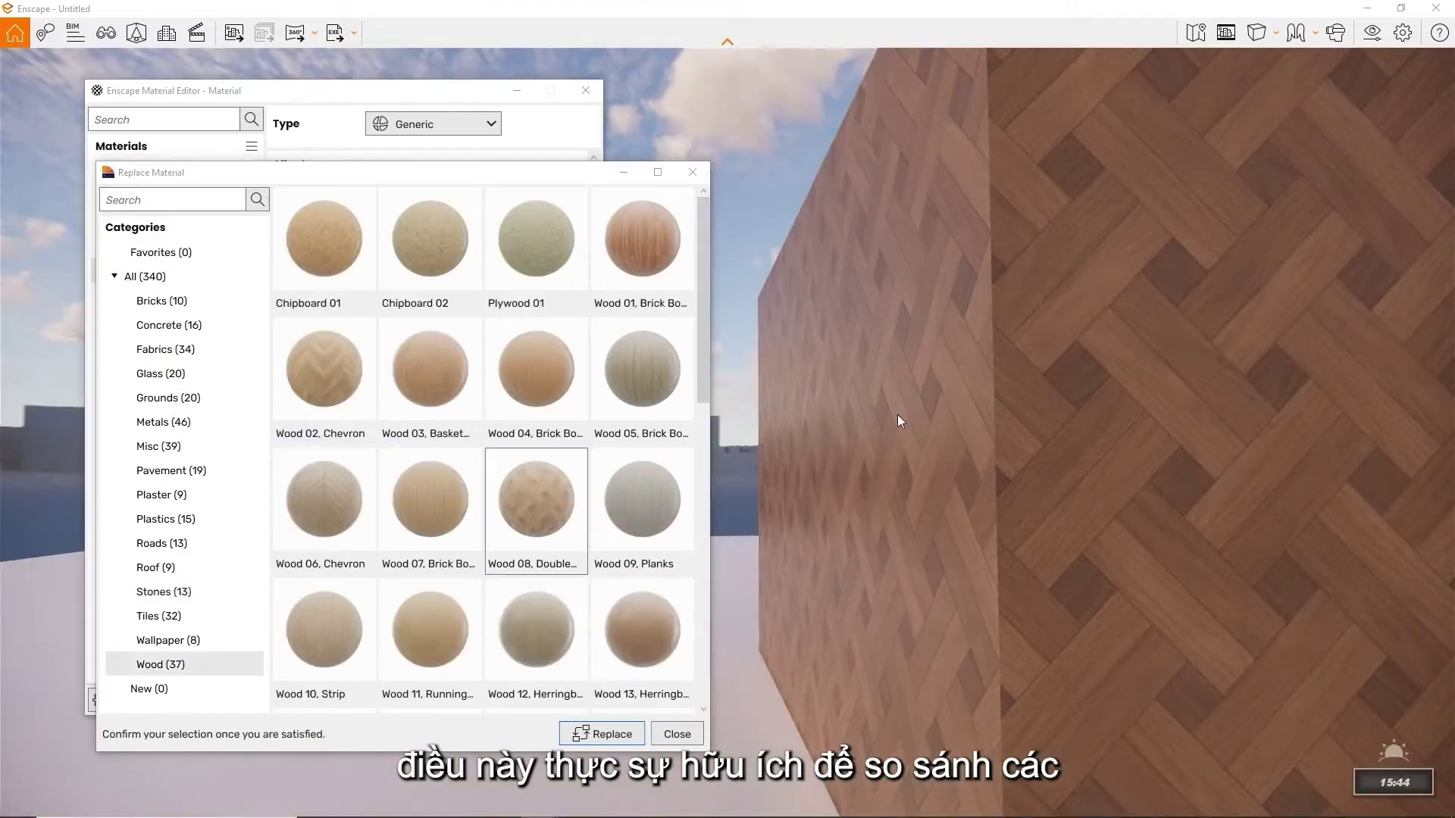
# Compare Wood 03, Wood 04, Wood 01 and Wood 02, then replace with Wood 03 Basketweave
pyautogui.click(443, 401)
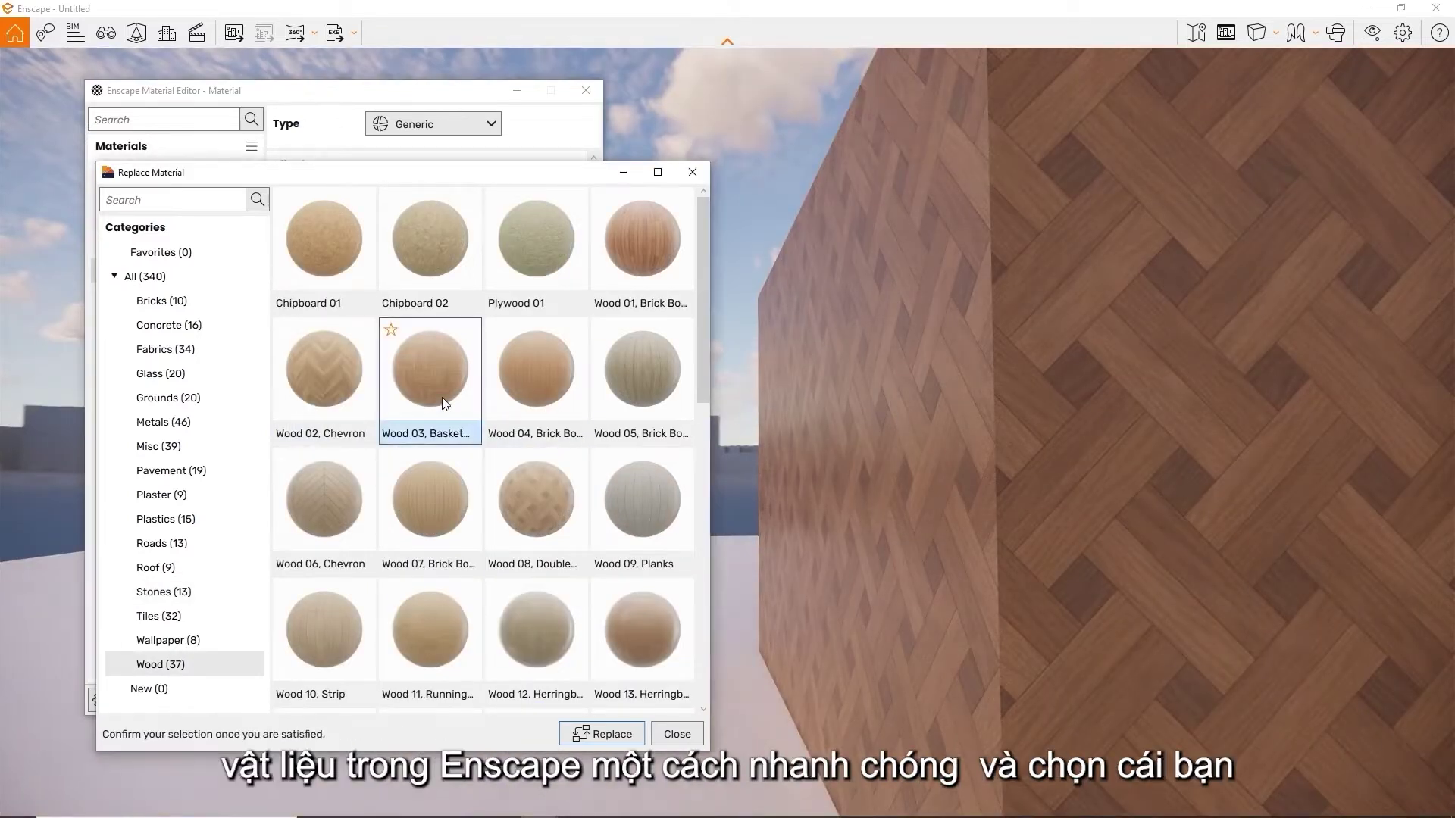
pyautogui.click(520, 400)
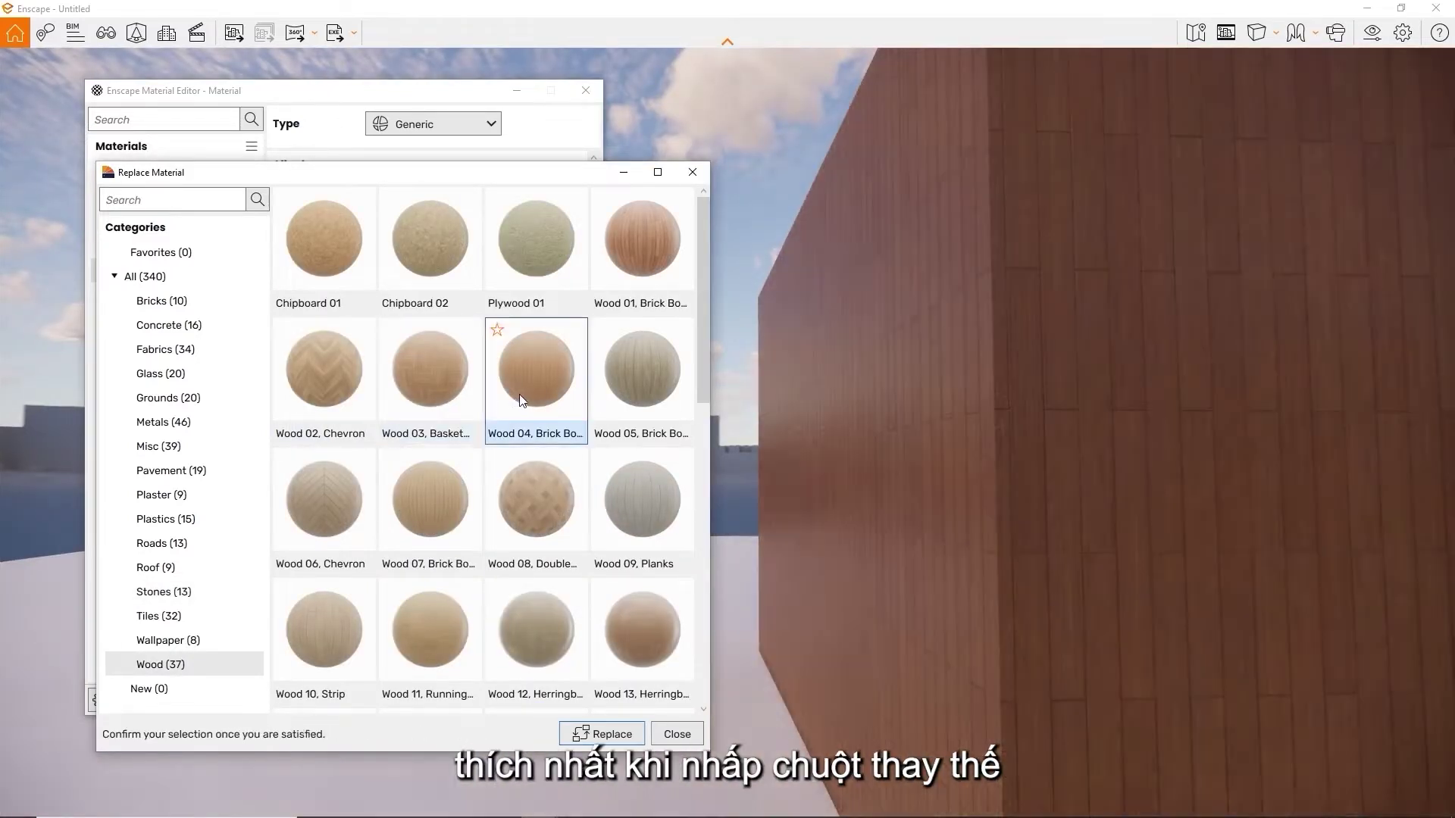
pyautogui.click(661, 251)
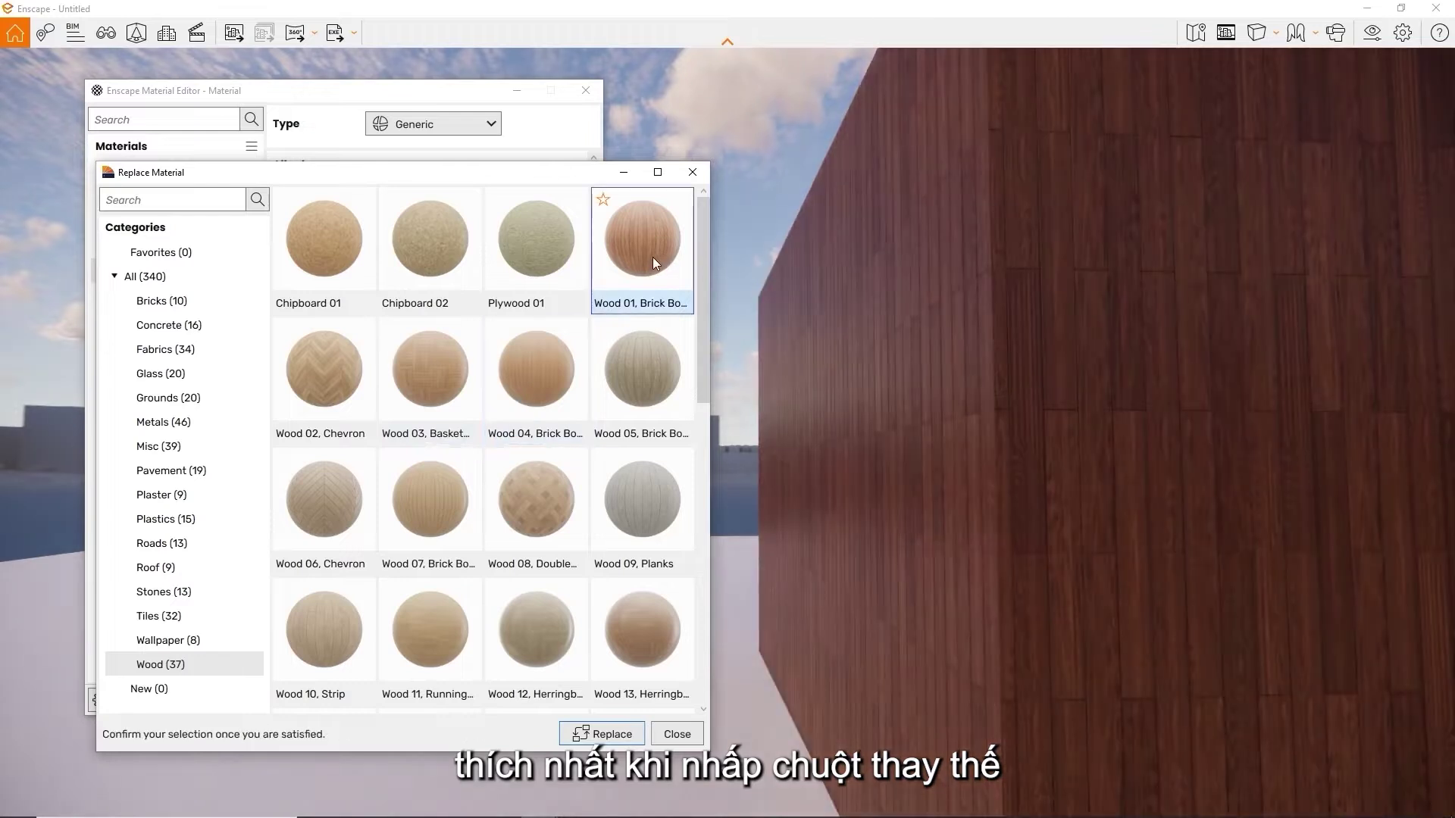
pyautogui.click(338, 371)
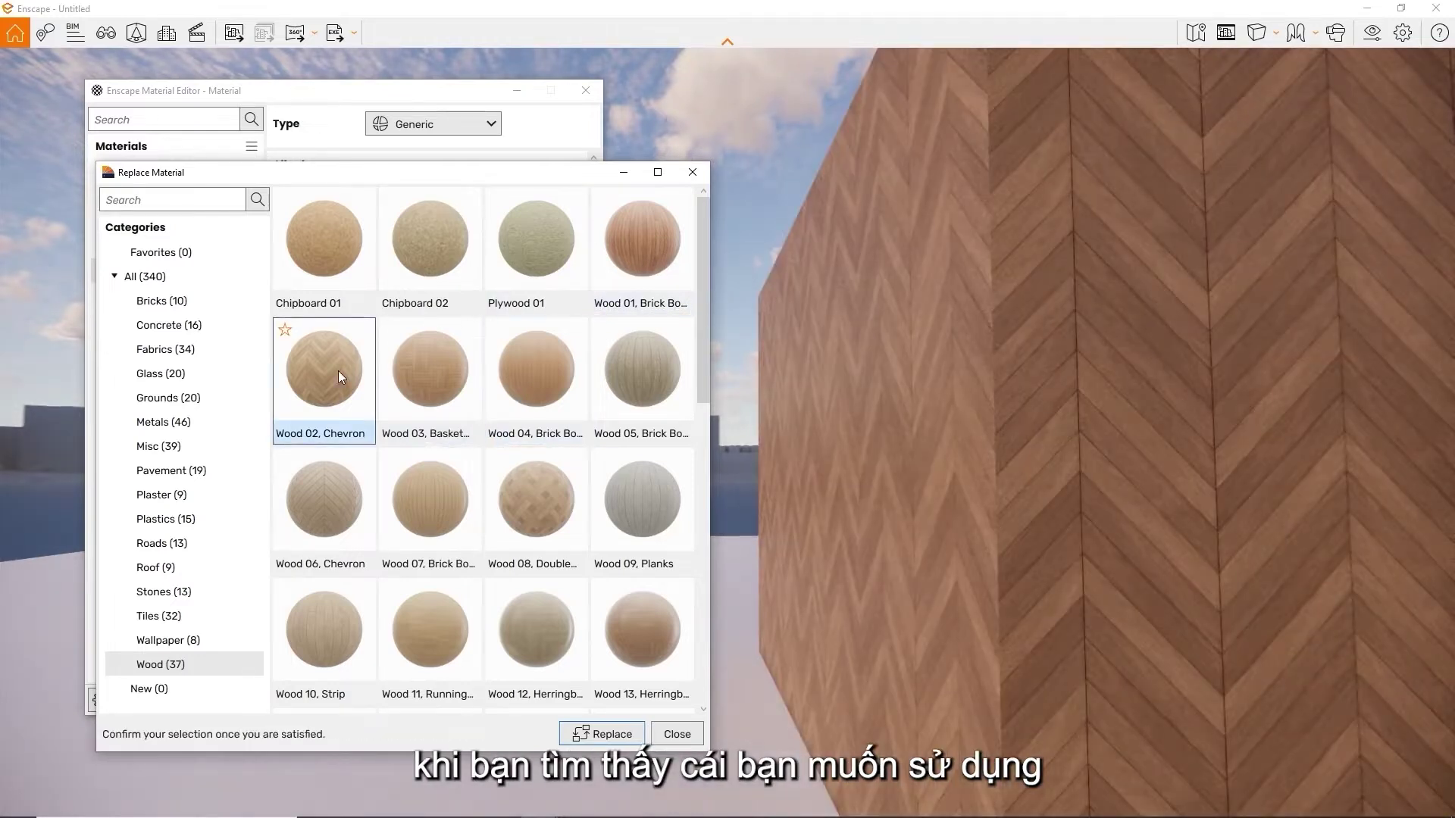
pyautogui.click(451, 384)
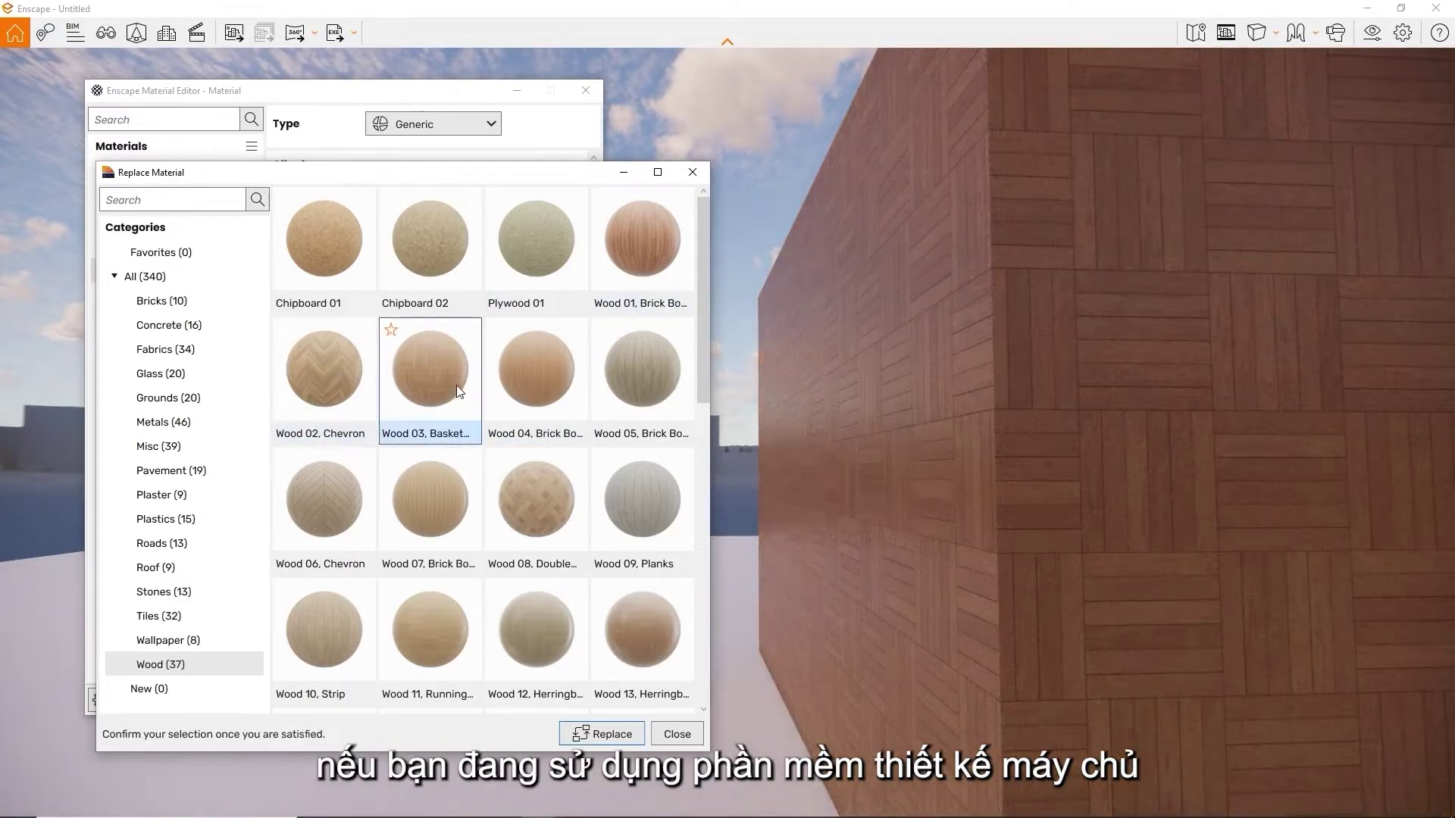
pyautogui.click(597, 740)
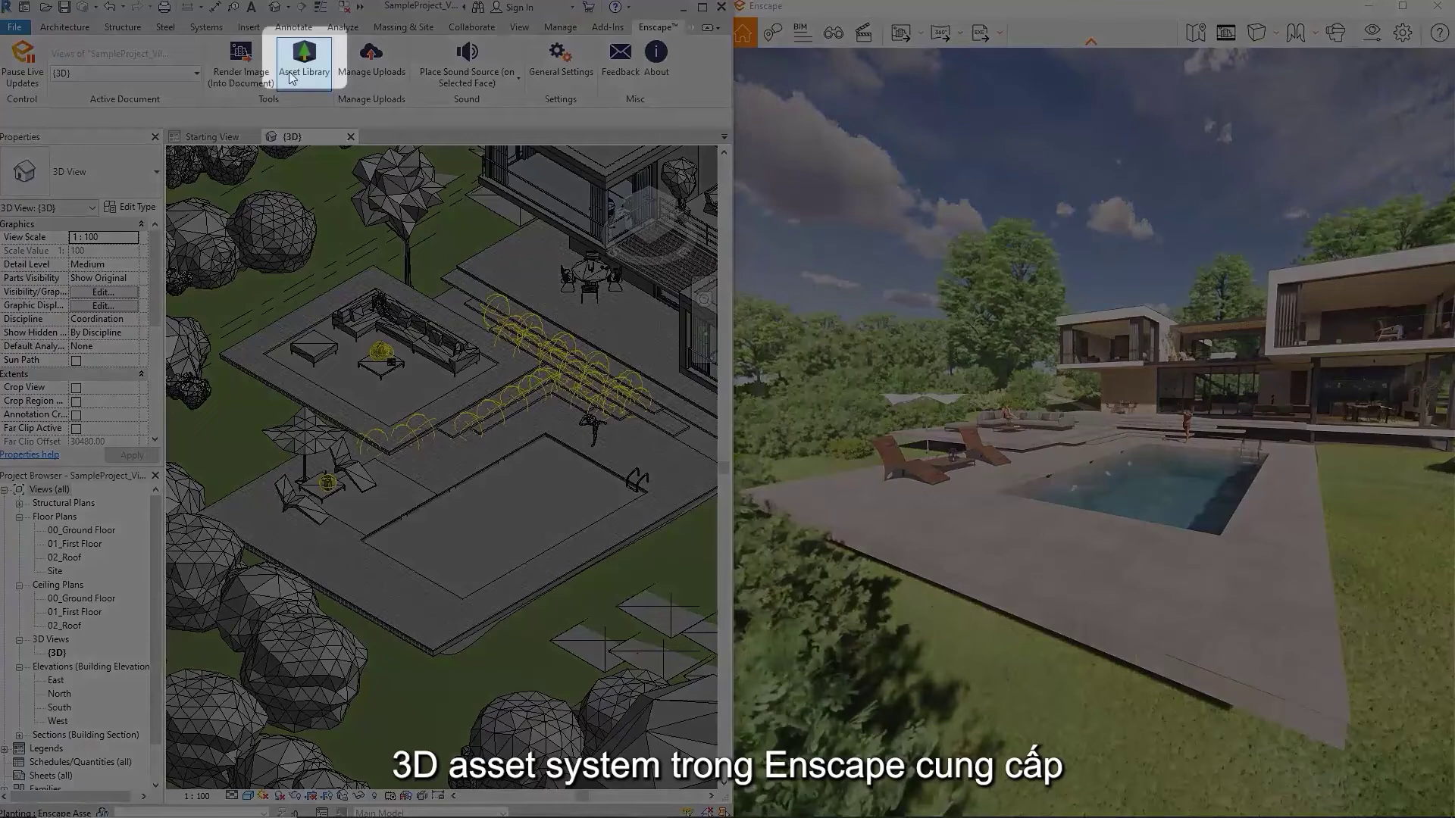
# Launch the Enscape Asset Library from the Enscape ribbon tab
pyautogui.click(289, 71)
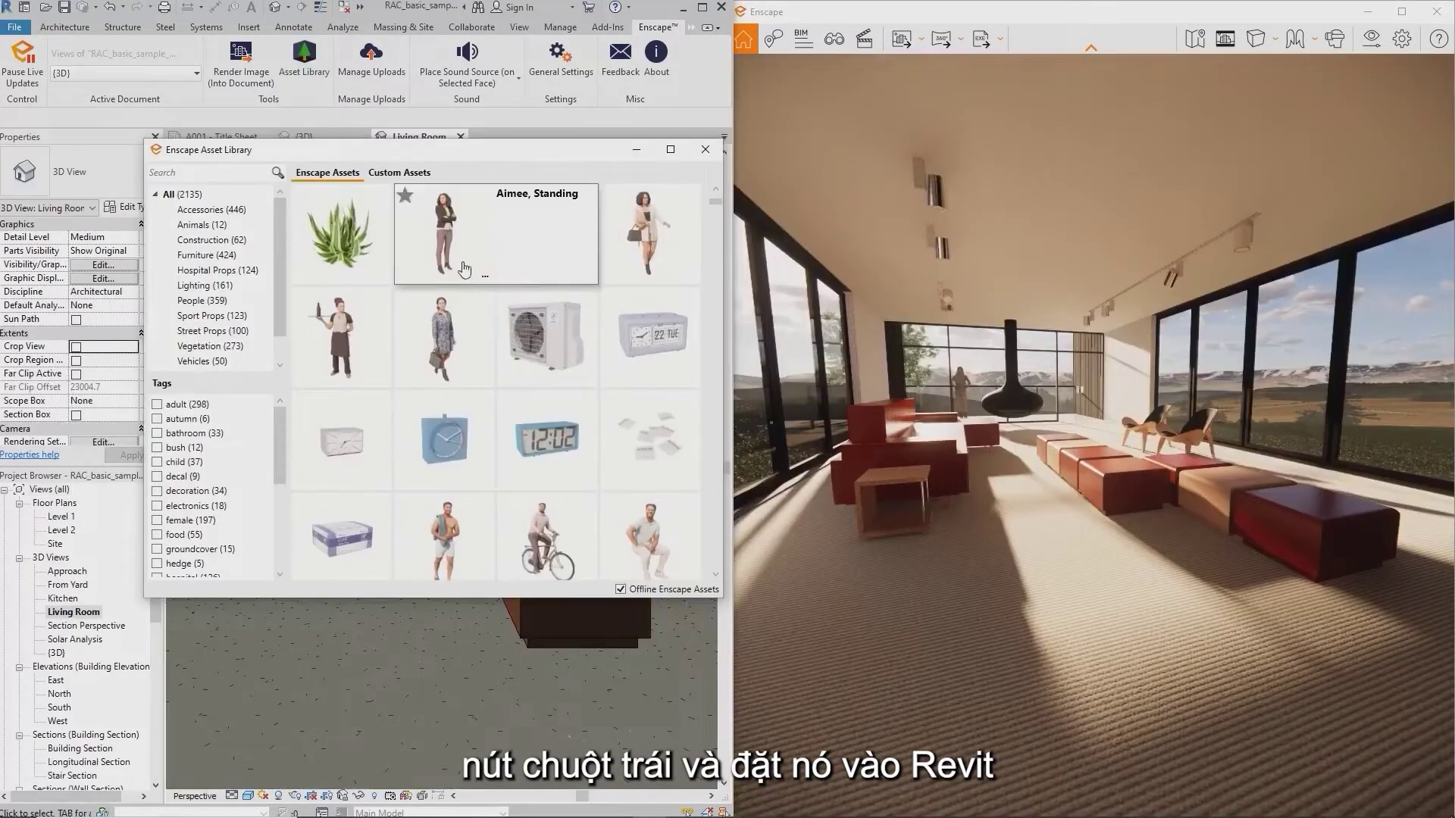
# Place the Aimee, Standing figure in the living room on level Level 1 Living Rm
pyautogui.click(464, 269)
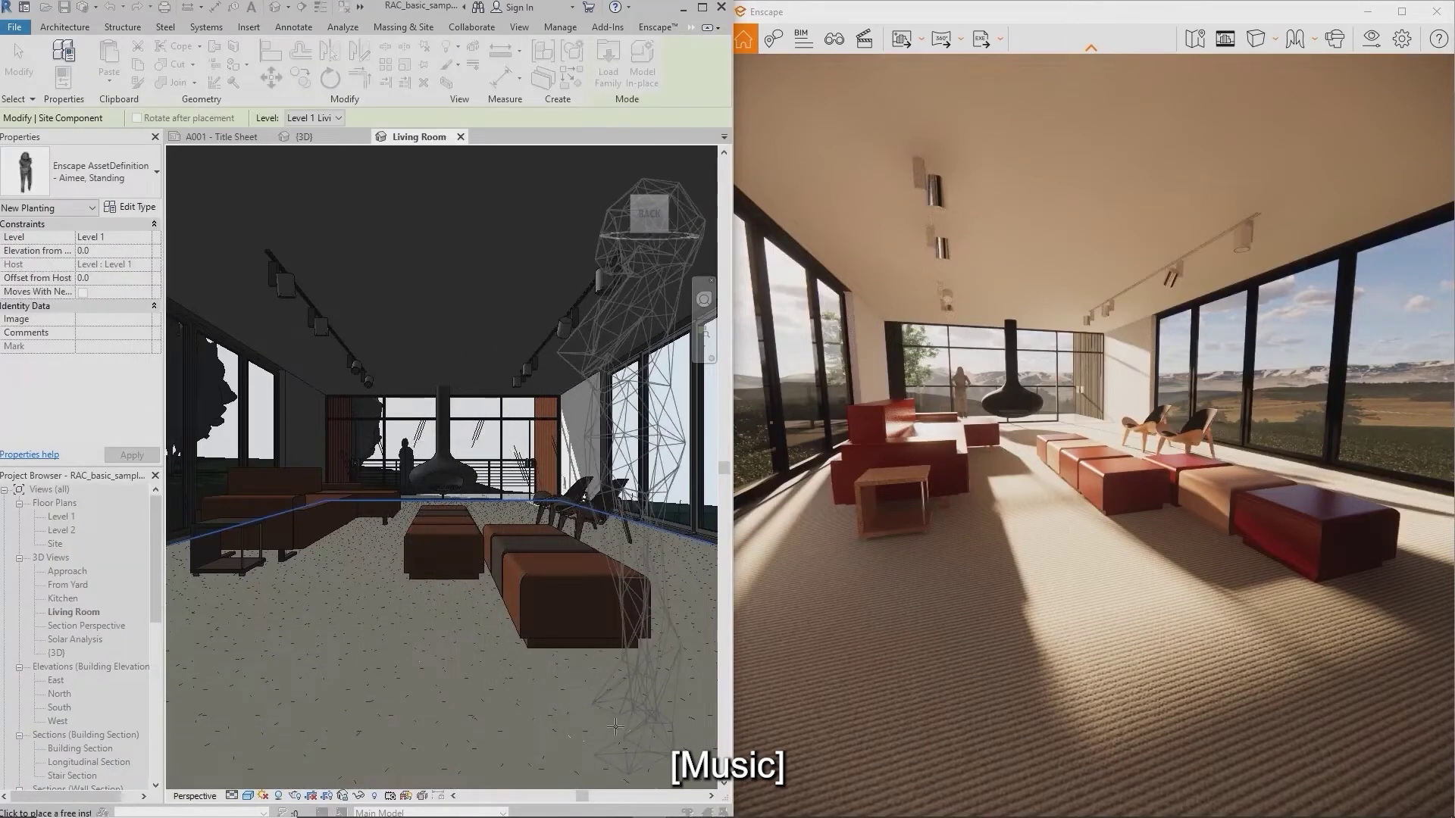
pyautogui.click(615, 728)
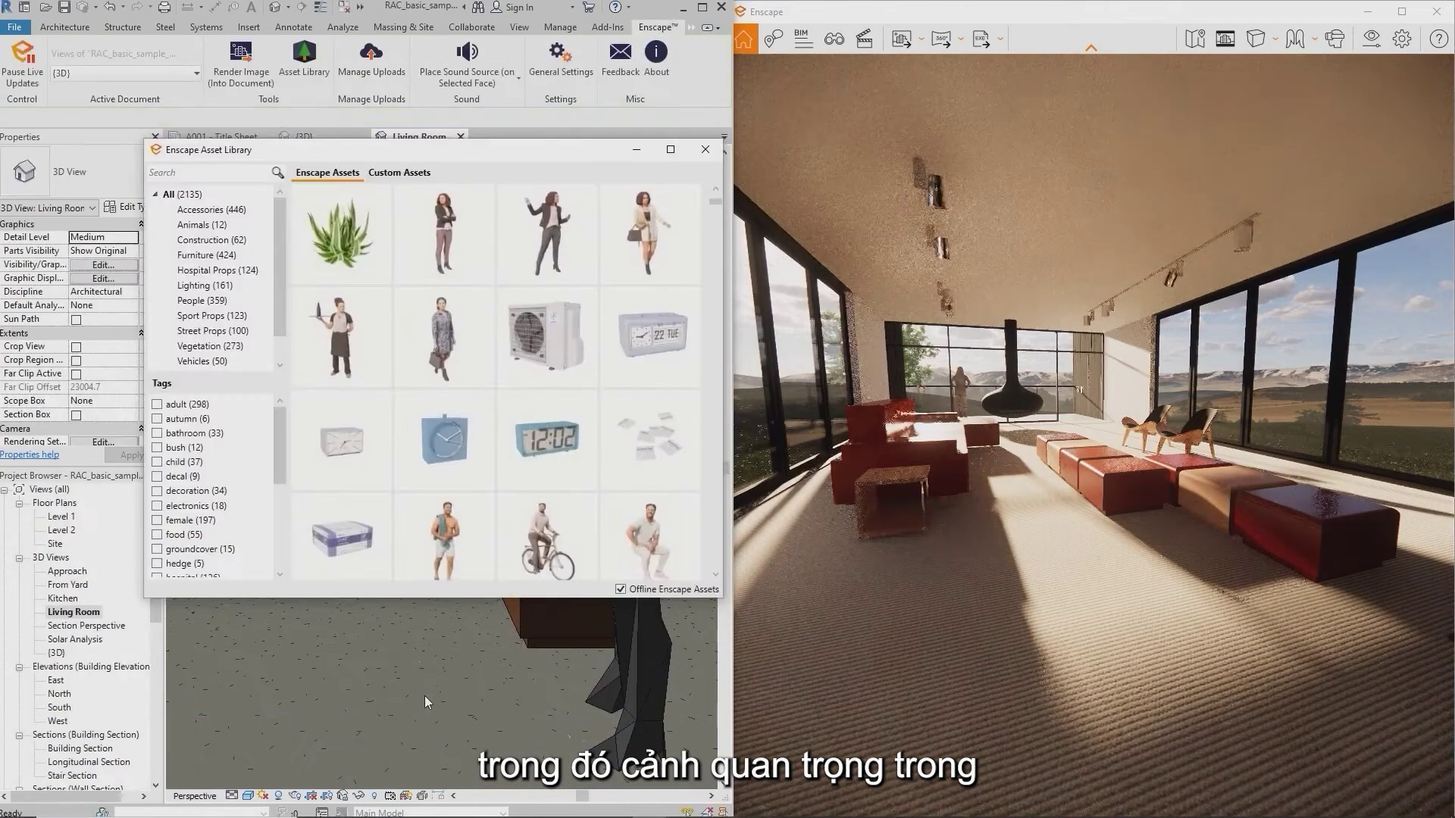
pyautogui.moveTo(985, 713); pyautogui.dragTo(1167, 667)
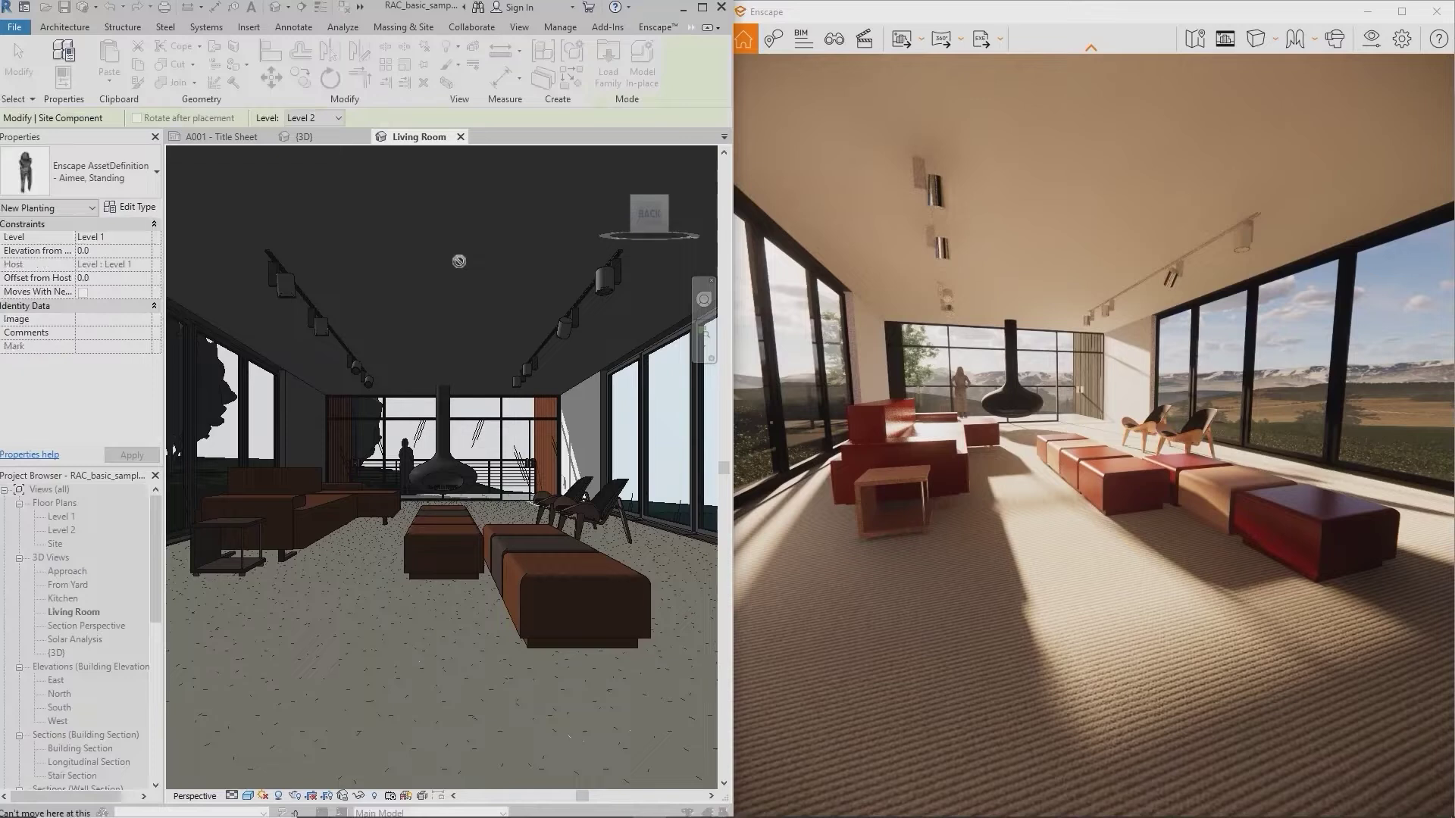
pyautogui.click(337, 119)
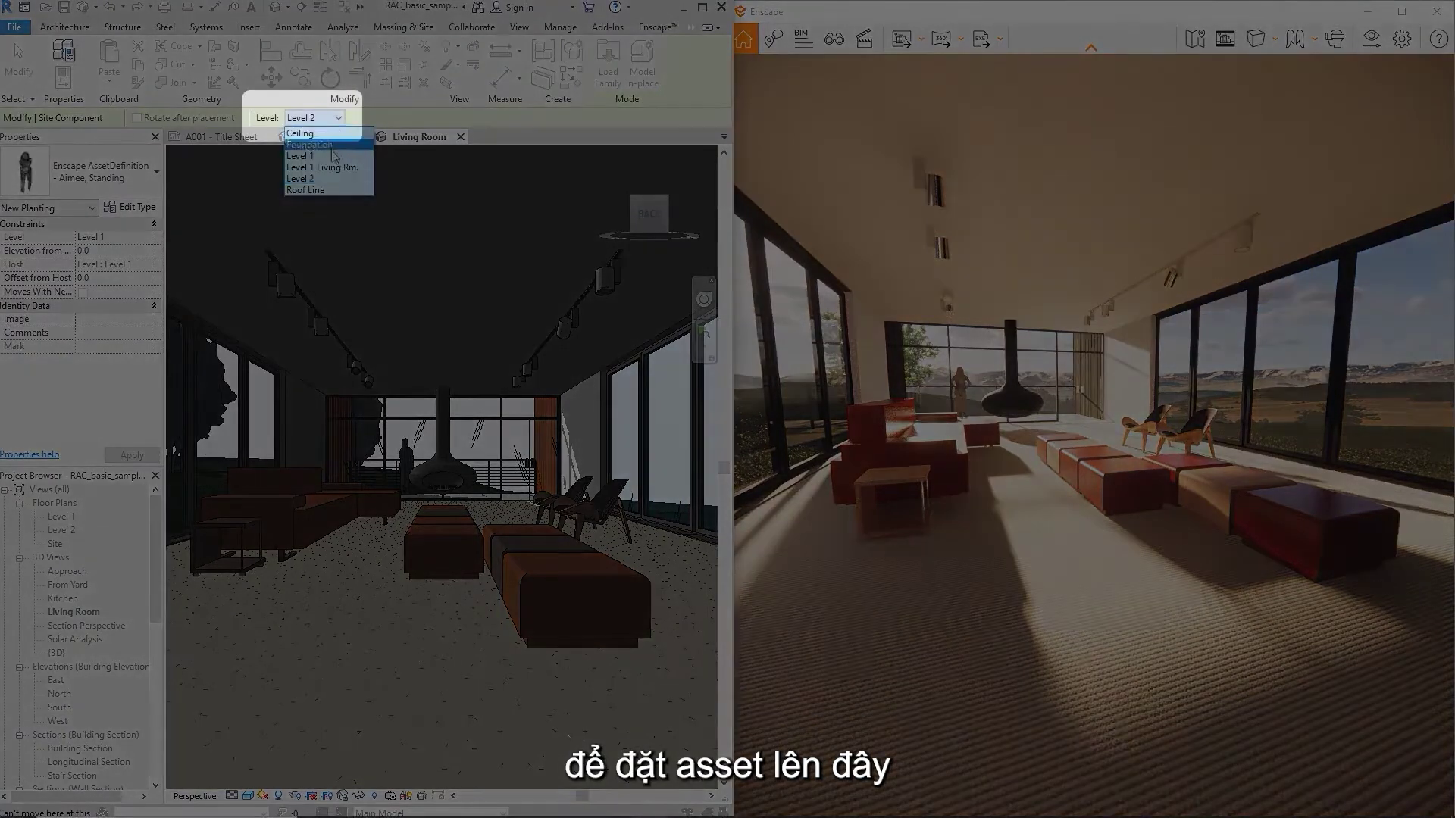
pyautogui.click(333, 168)
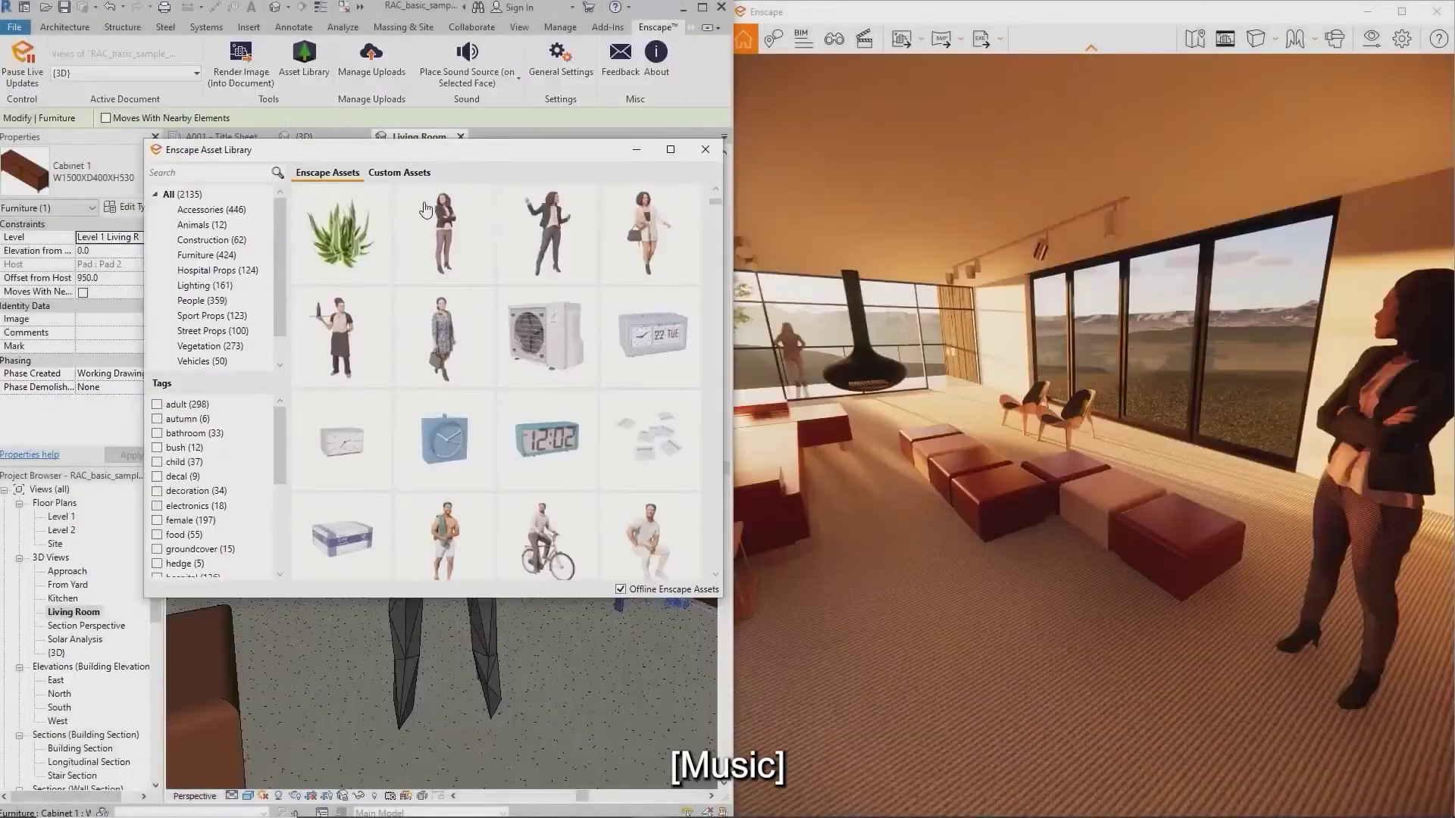
pyautogui.moveTo(434, 246)
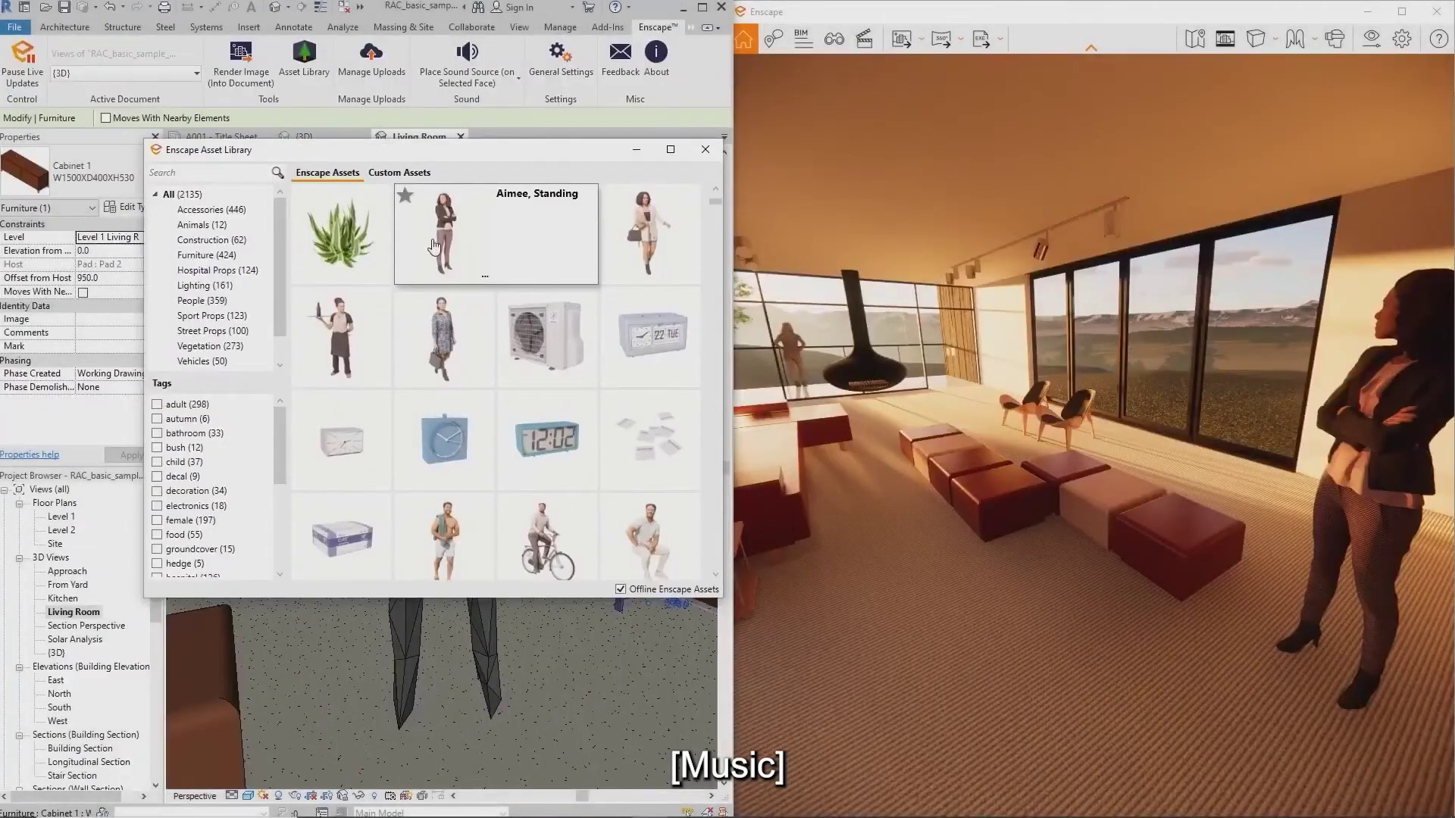
pyautogui.click(485, 277)
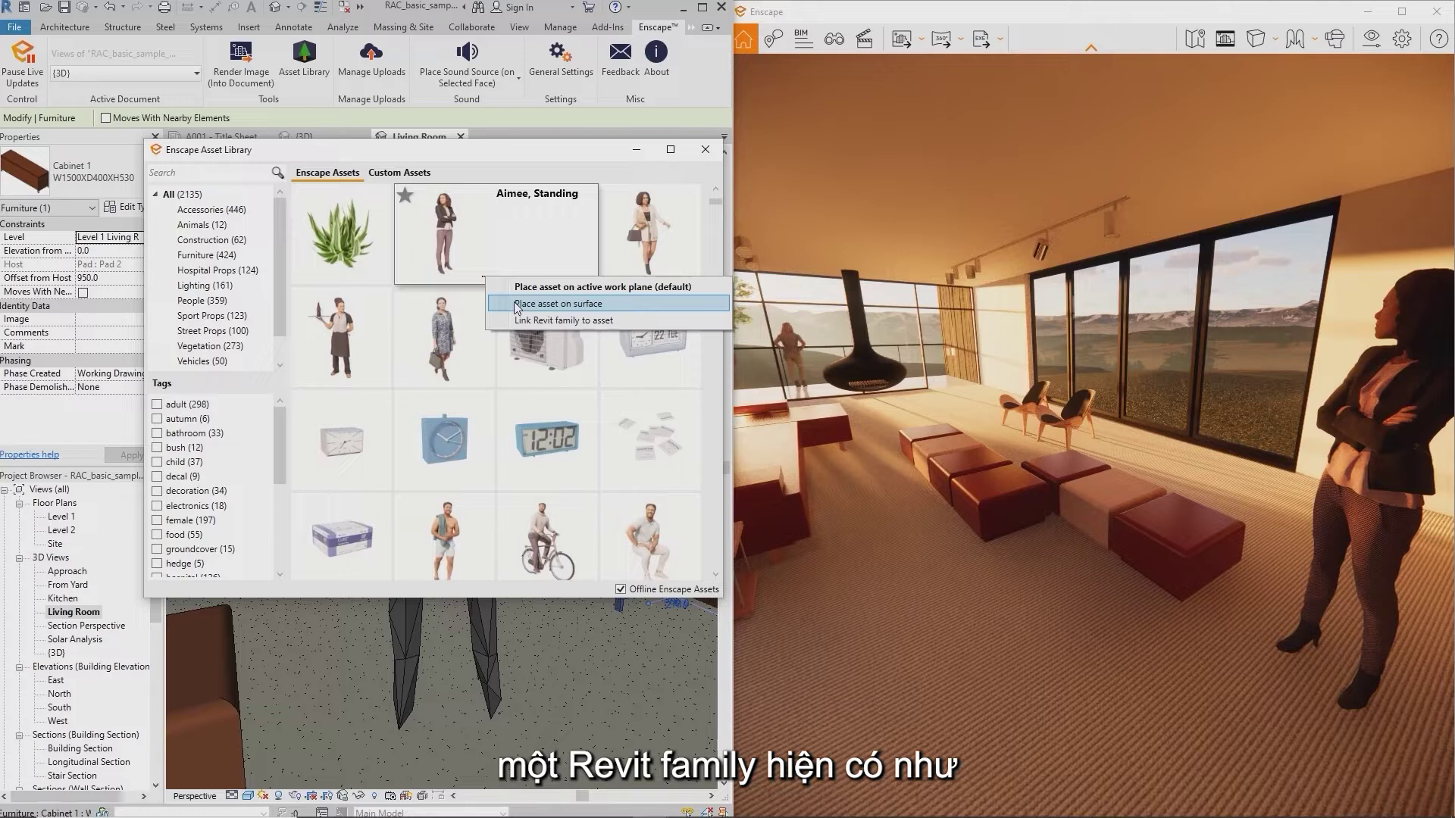
# Link Accent Armchair 04 to the Seating - Artemis - Lounge chair family, found by searching 'art'
pyautogui.click(568, 163)
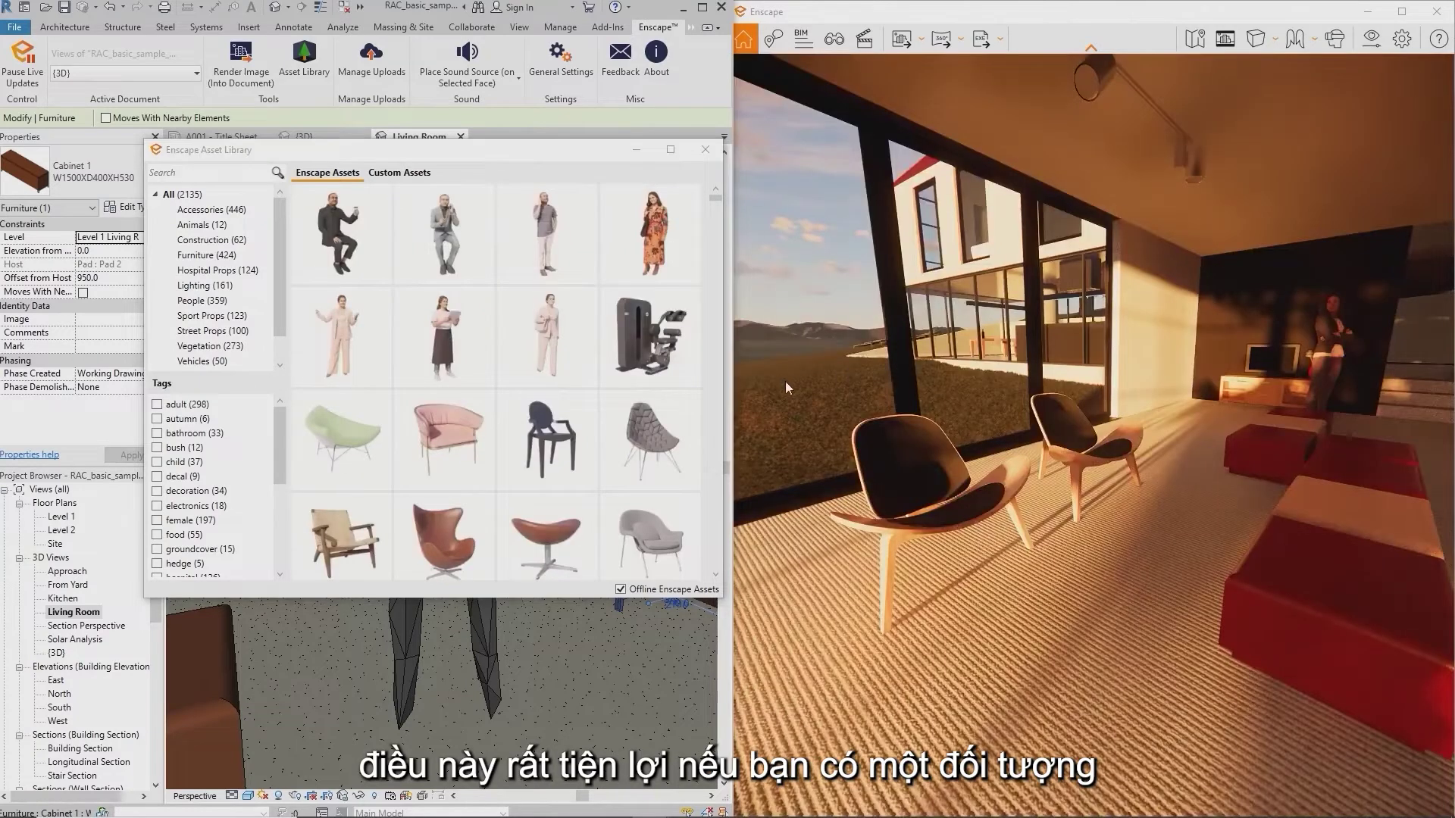
pyautogui.moveTo(652, 449)
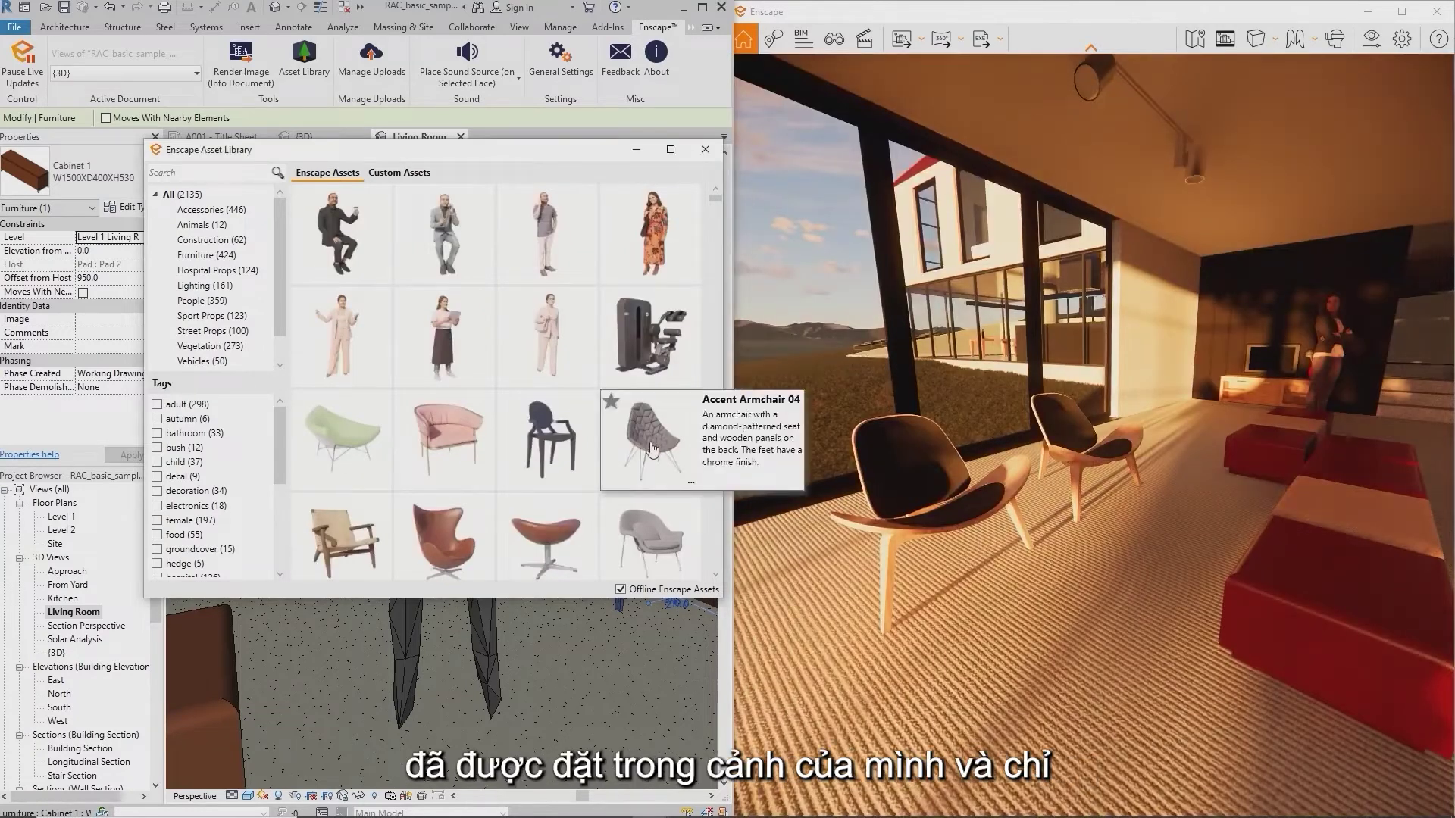
pyautogui.click(691, 482)
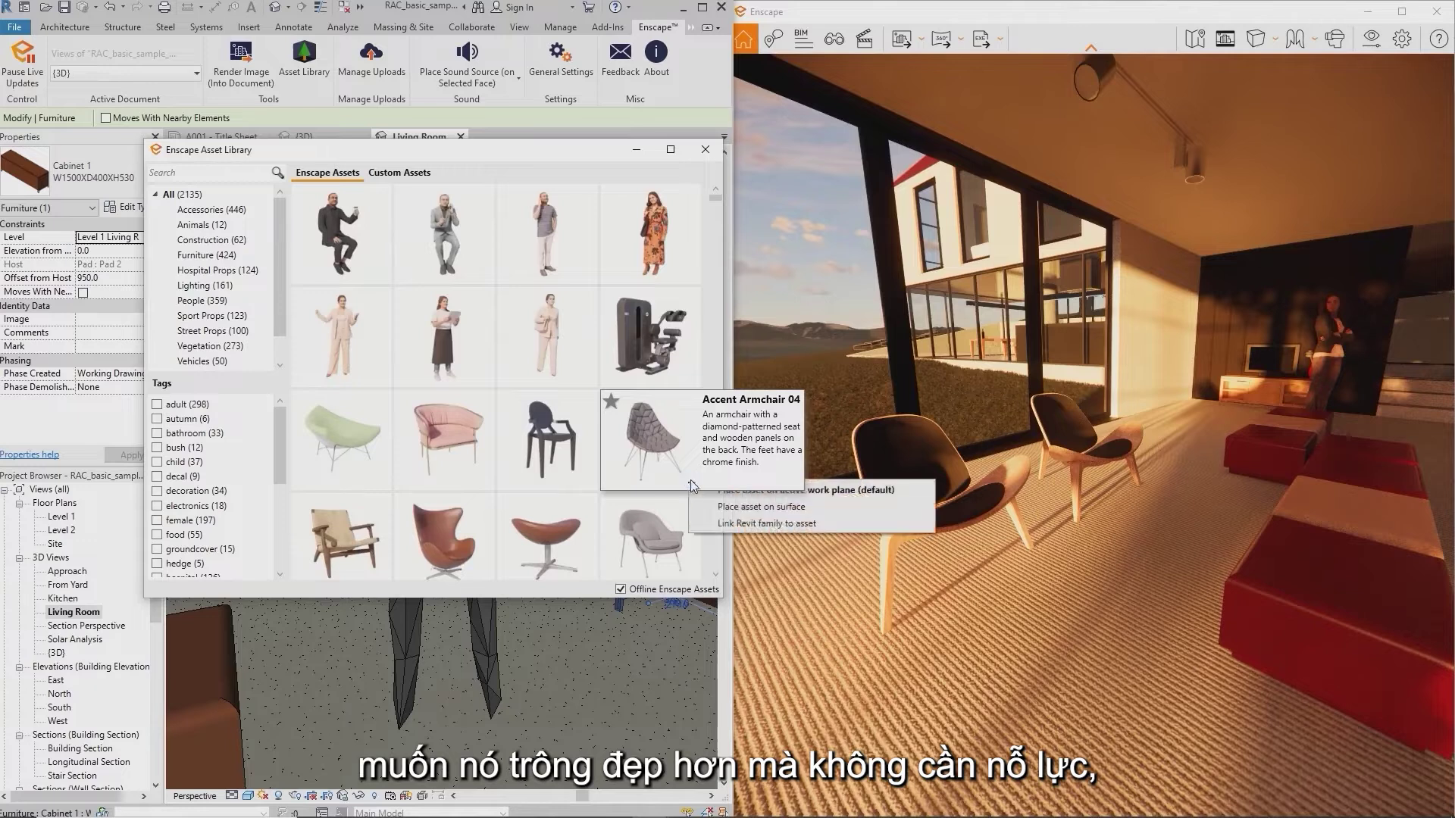
pyautogui.click(723, 524)
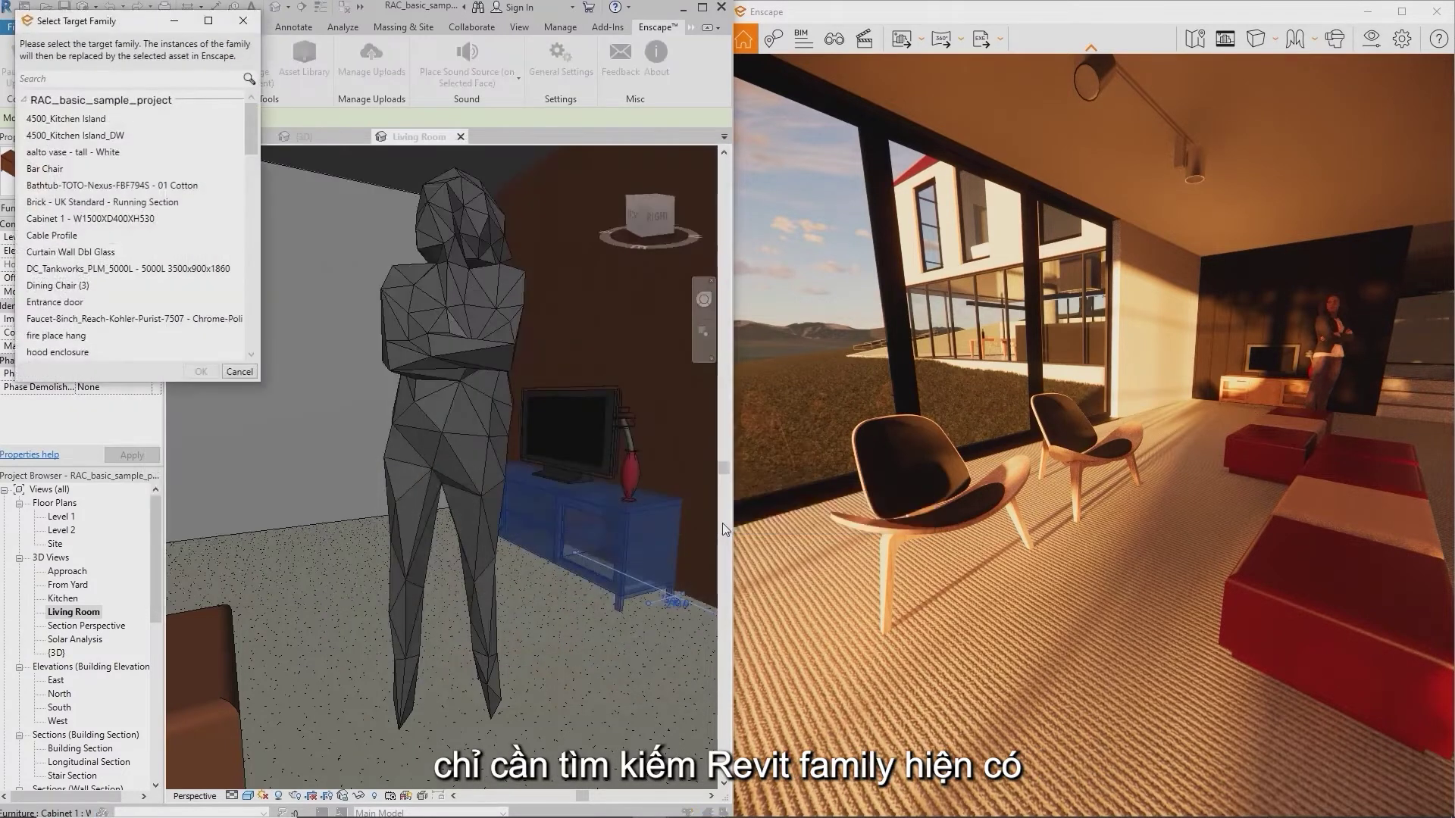
pyautogui.click(129, 79)
pyautogui.write('art')
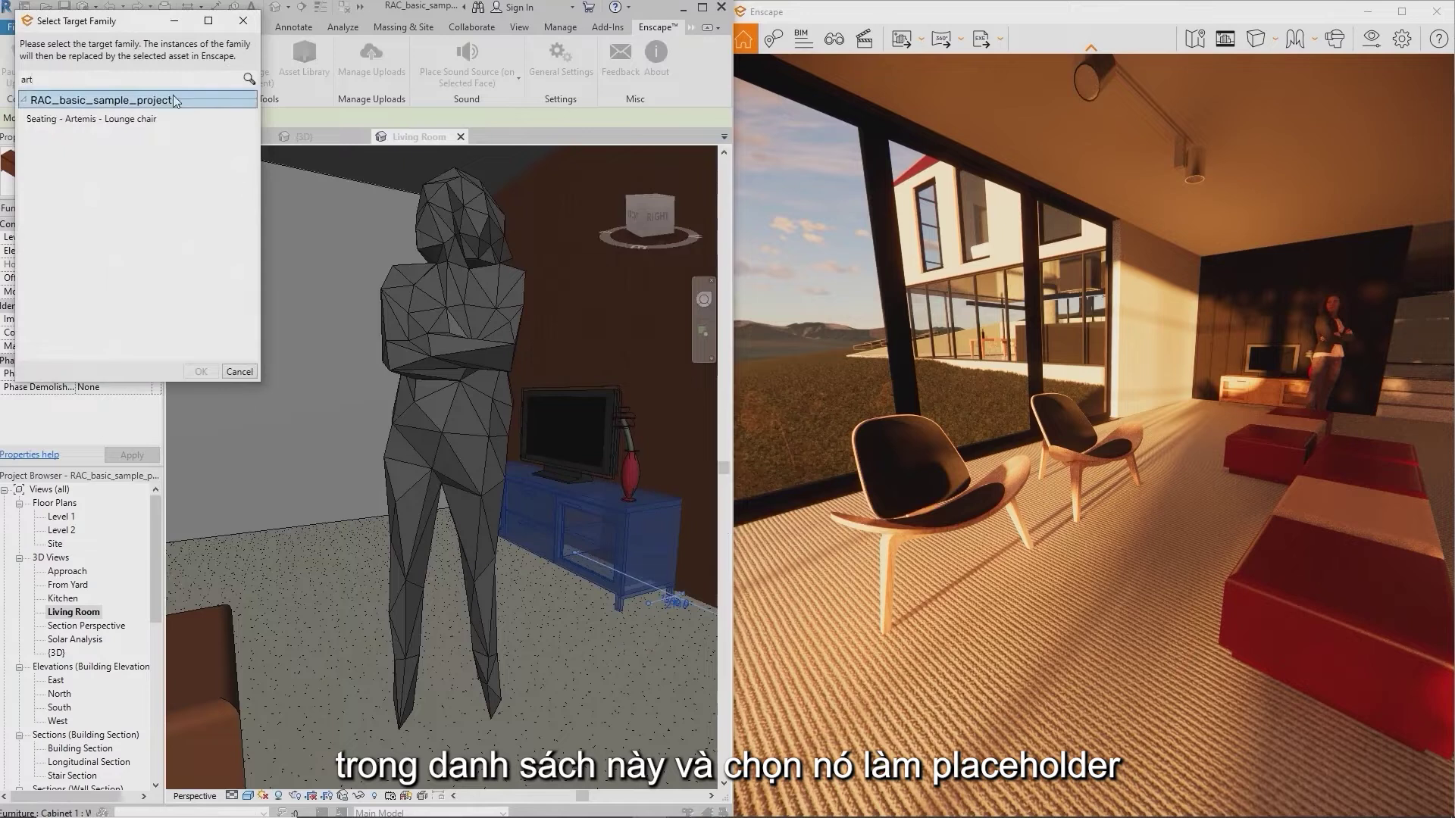
pyautogui.click(166, 121)
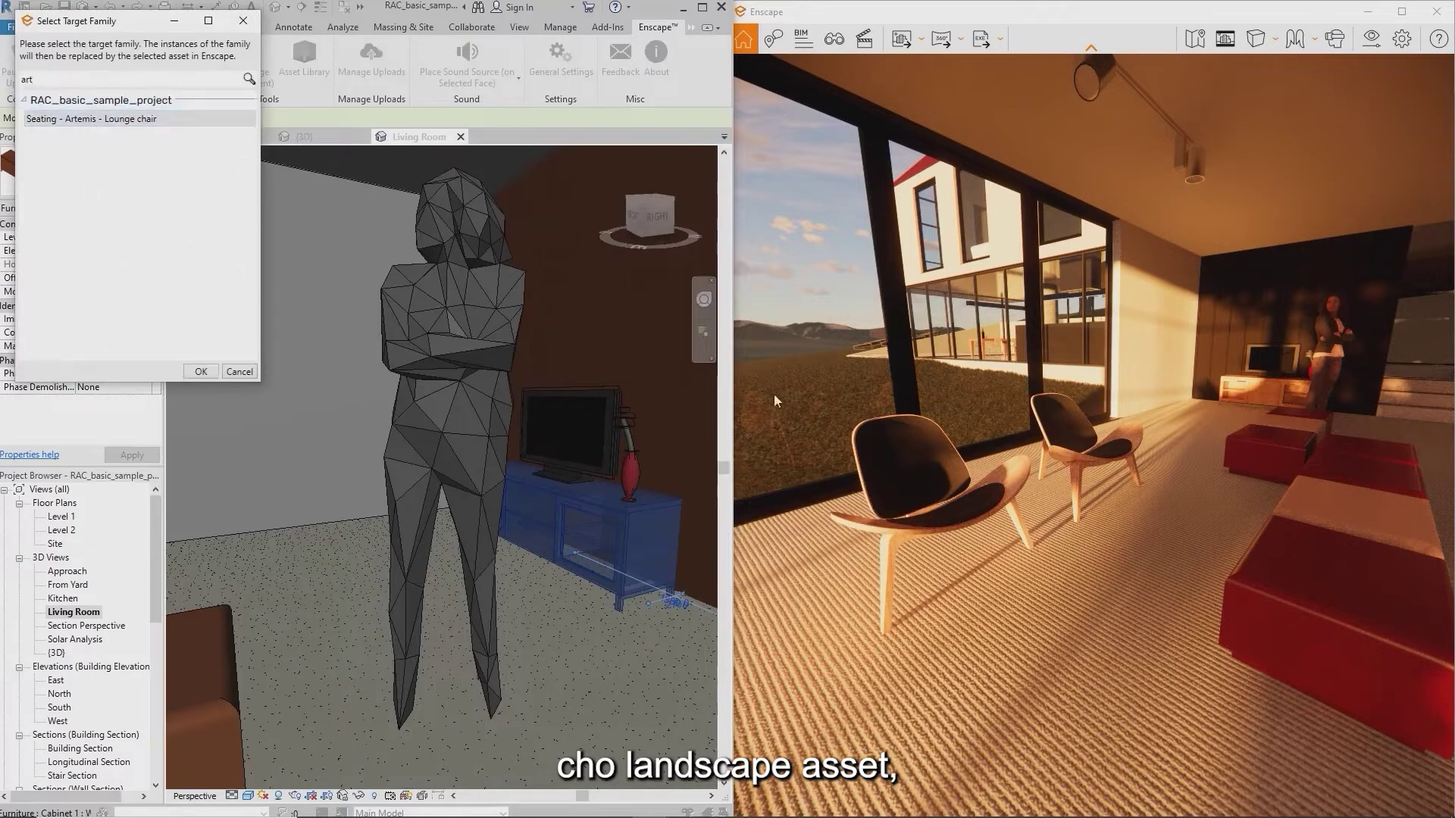
pyautogui.moveTo(894, 438)
pyautogui.mouseDown(button='middle')
pyautogui.moveTo(1061, 428)
pyautogui.moveTo(903, 436)
pyautogui.mouseUp(button='middle')
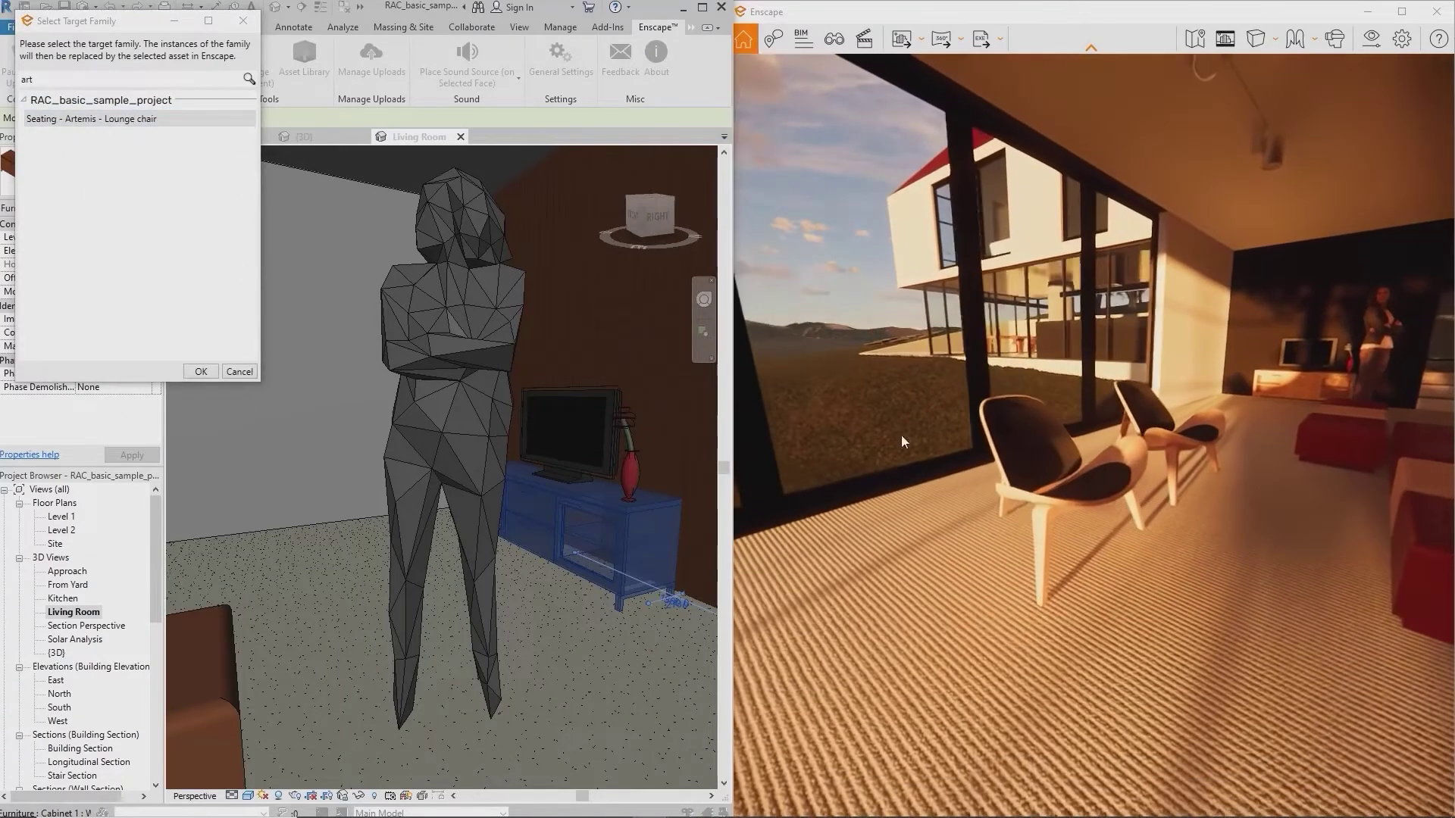
pyautogui.click(193, 371)
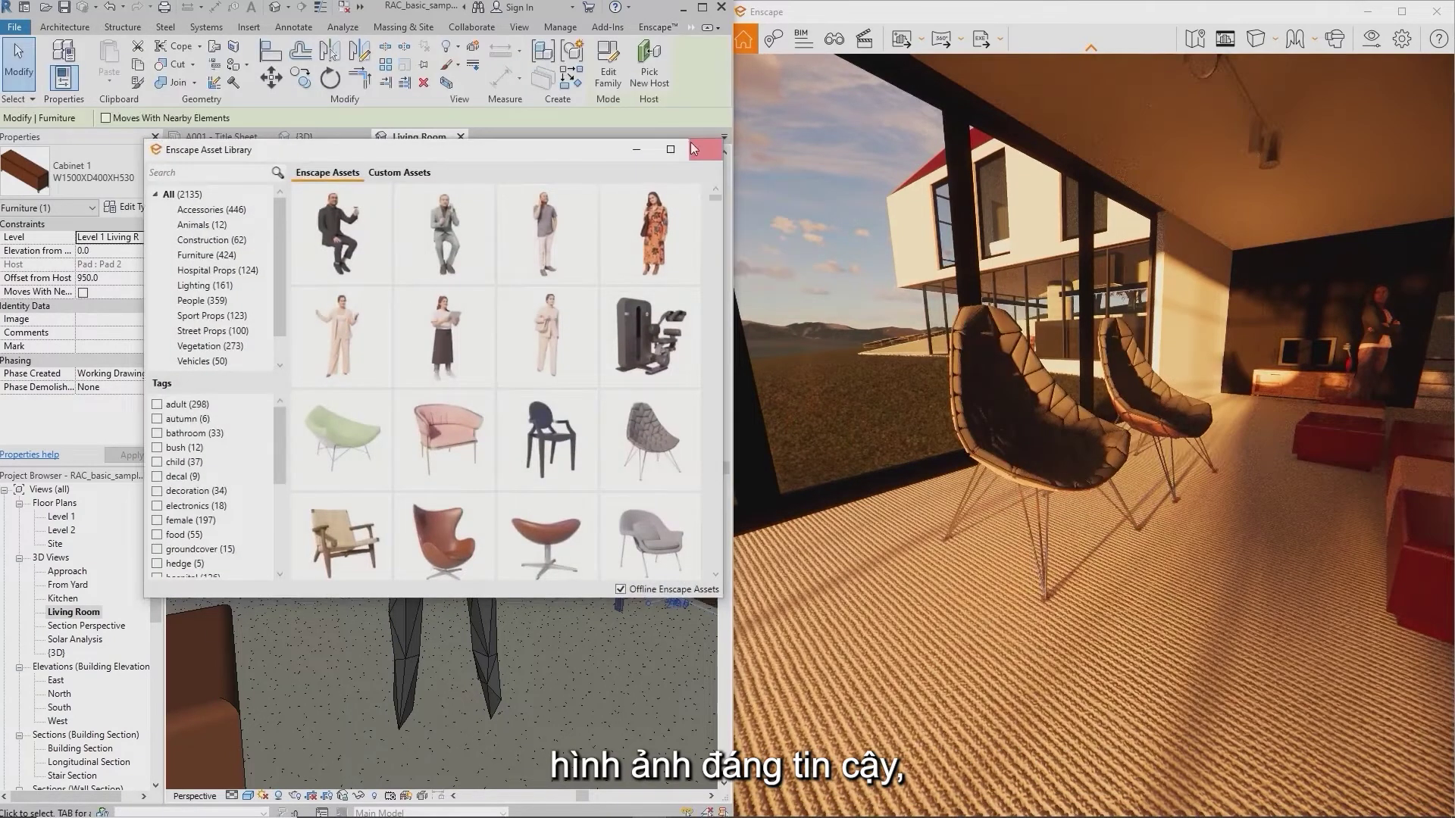
# Enable Offline Enscape Assets, reusing the existing D:\Enscape Assets folder
pyautogui.click(695, 149)
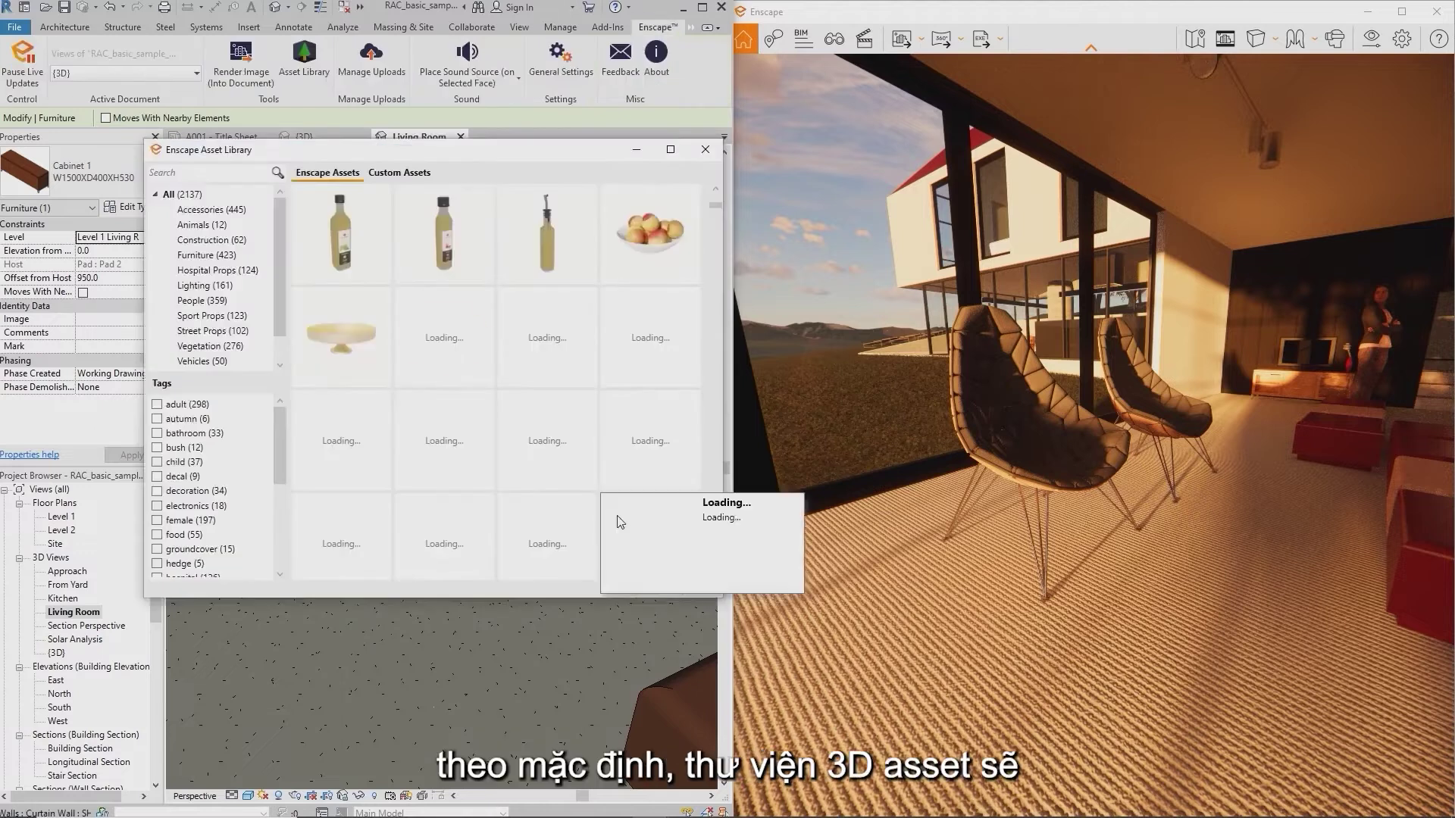
pyautogui.moveTo(620, 522)
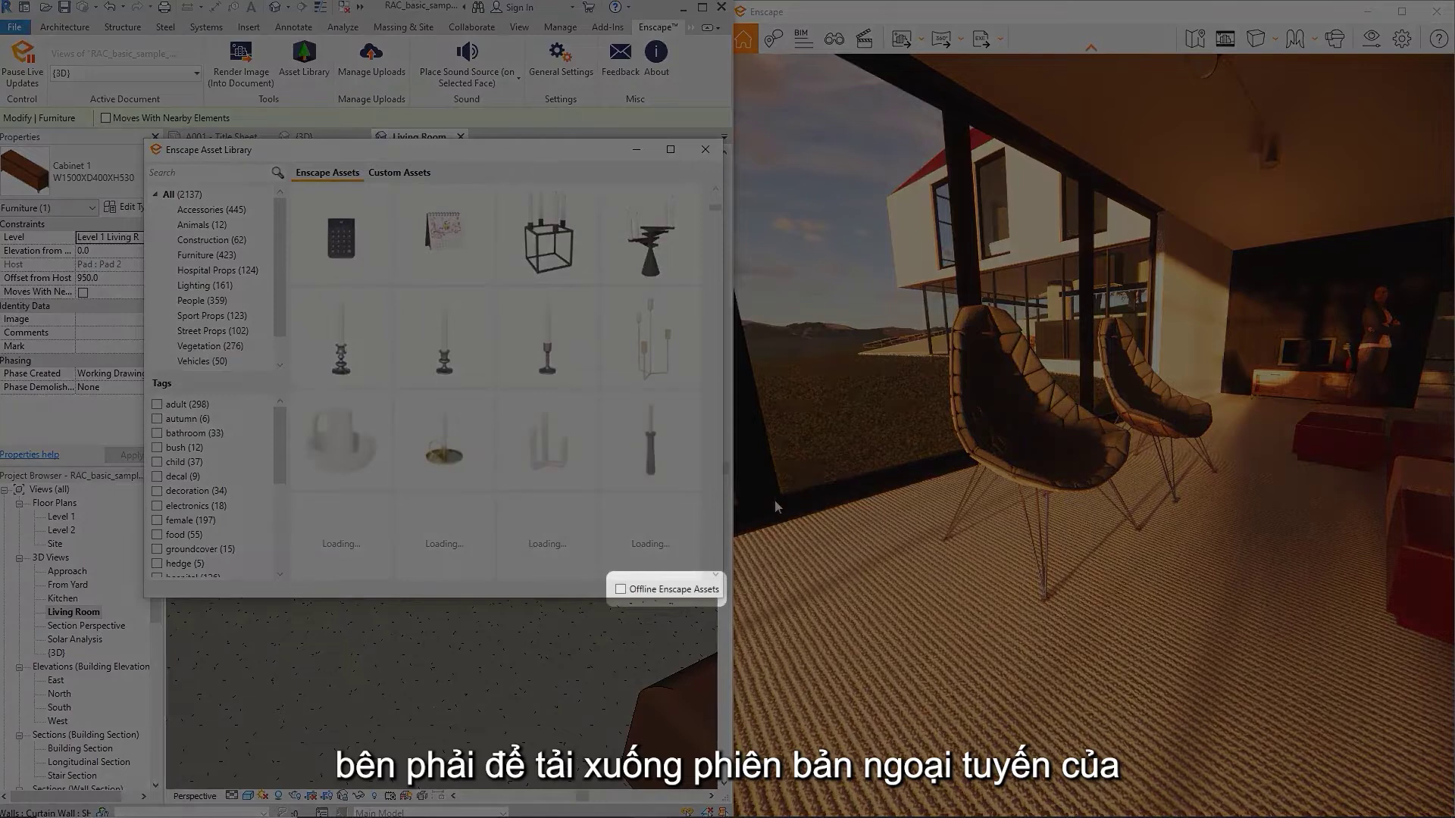
pyautogui.click(620, 590)
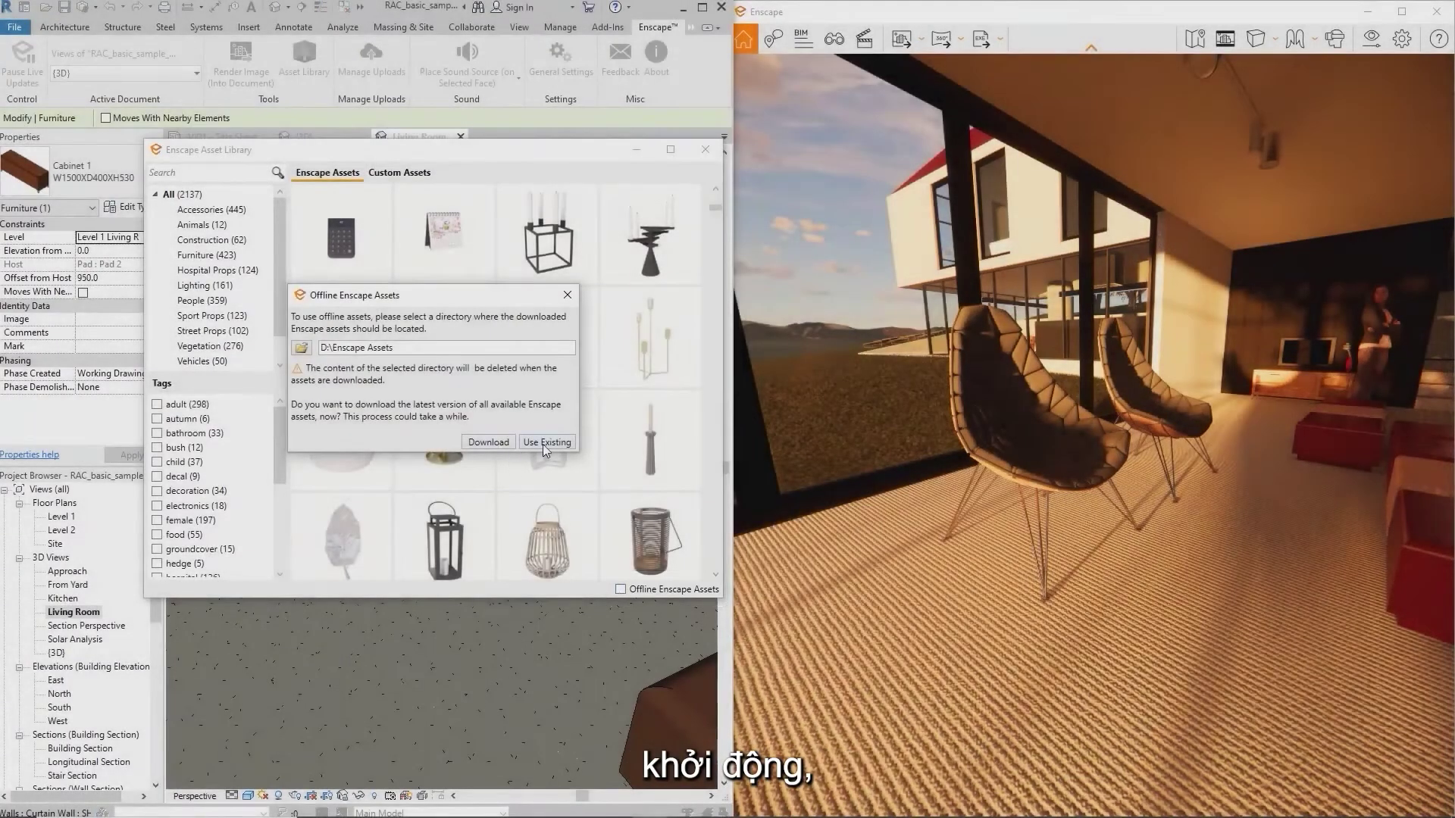
pyautogui.click(543, 444)
pyautogui.moveTo(342, 233)
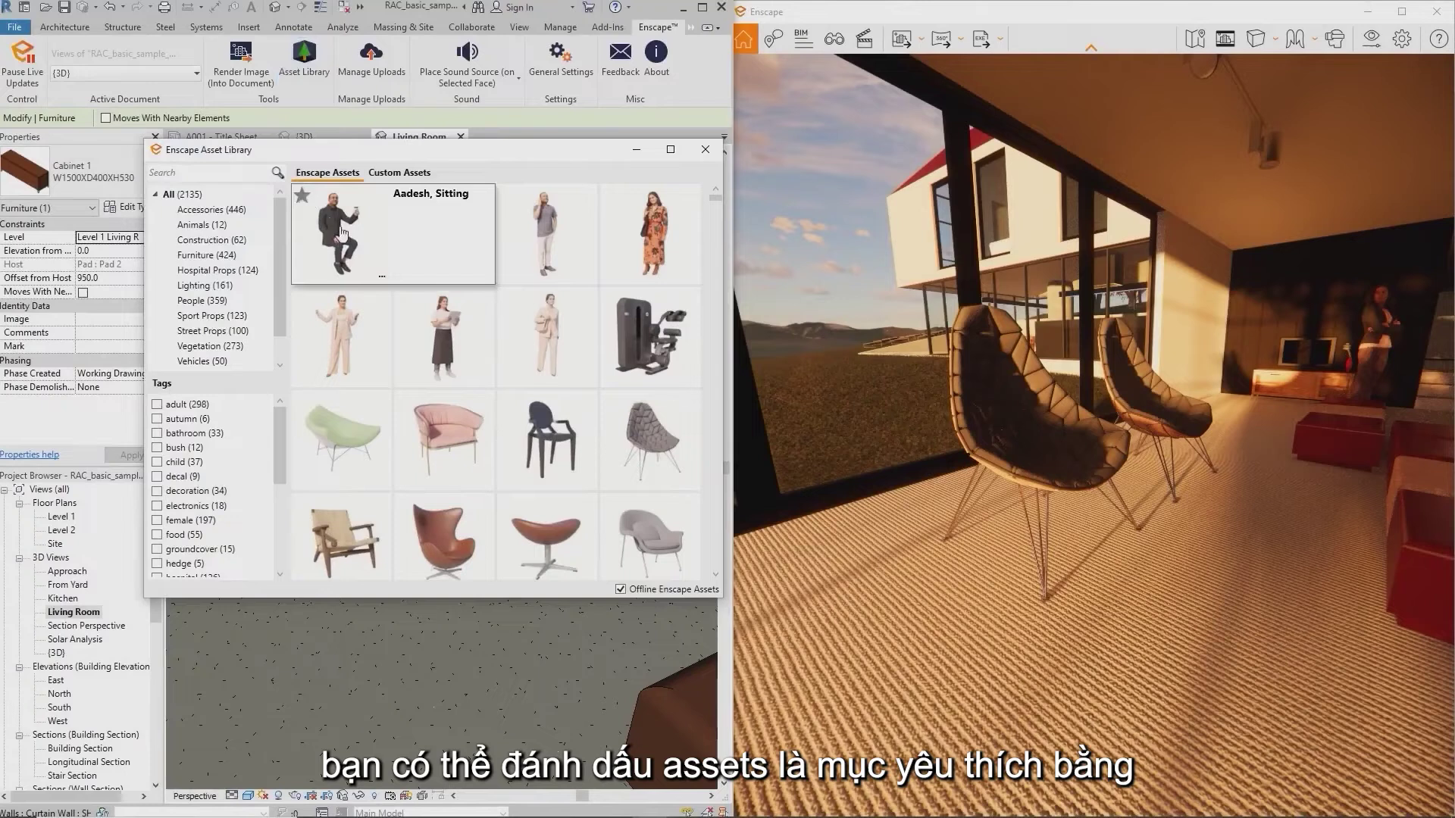
pyautogui.moveTo(631, 432)
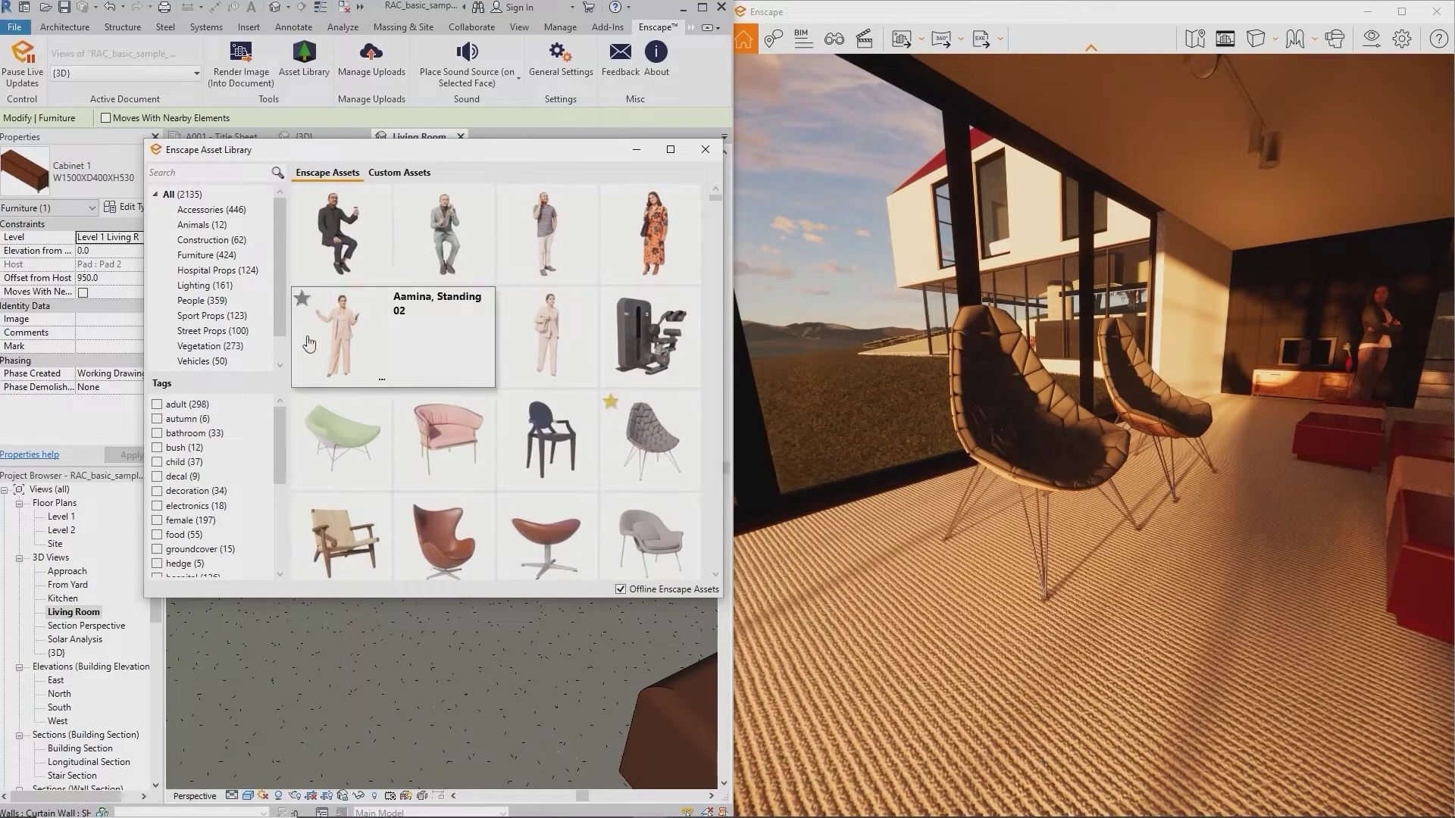
# Show the Favorites (3) assets, then switch to the Custom Assets tab with its Create Asset option
pyautogui.scroll(-1, 231, 322)
pyautogui.click(187, 347)
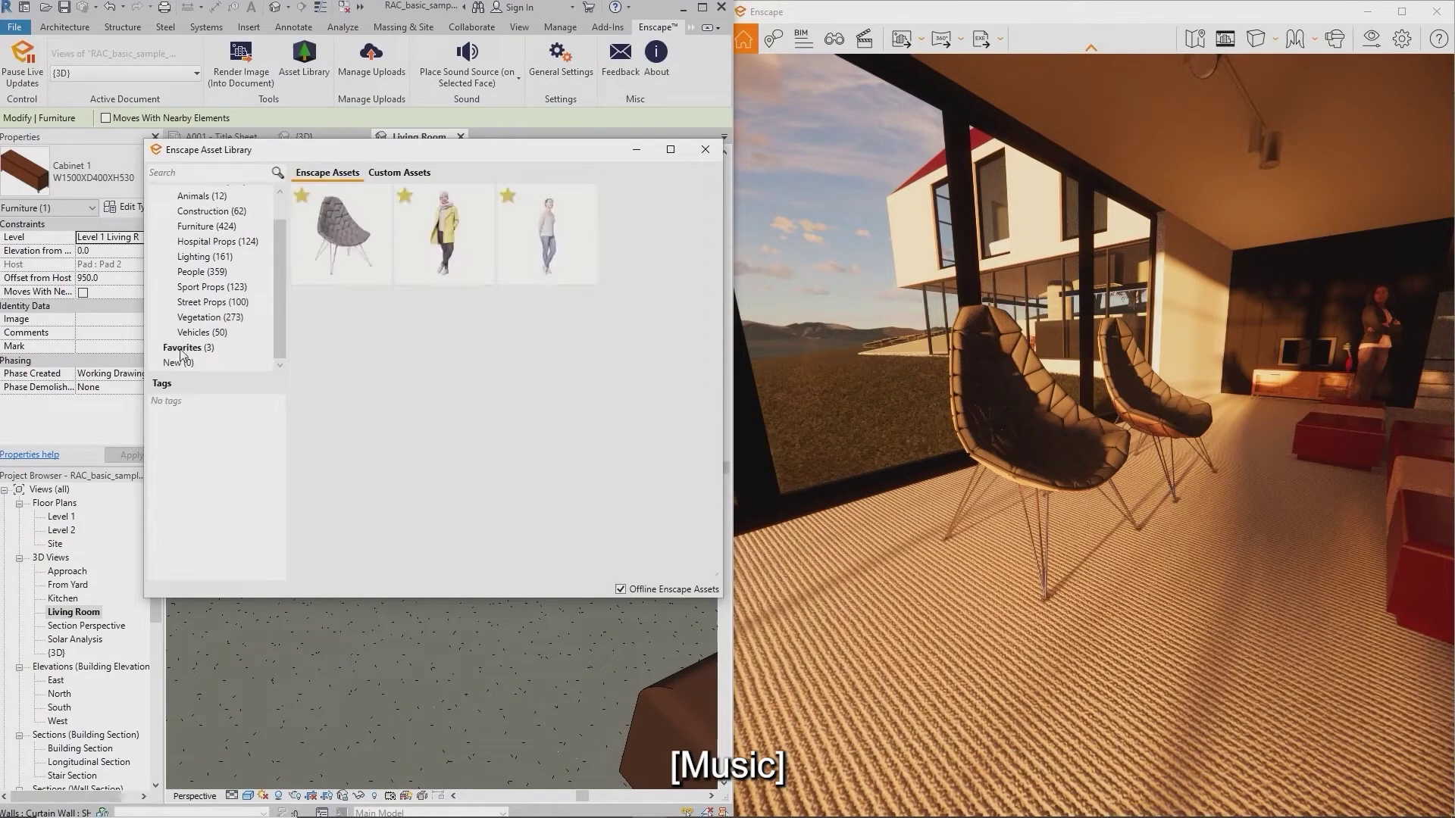
pyautogui.moveTo(338, 266)
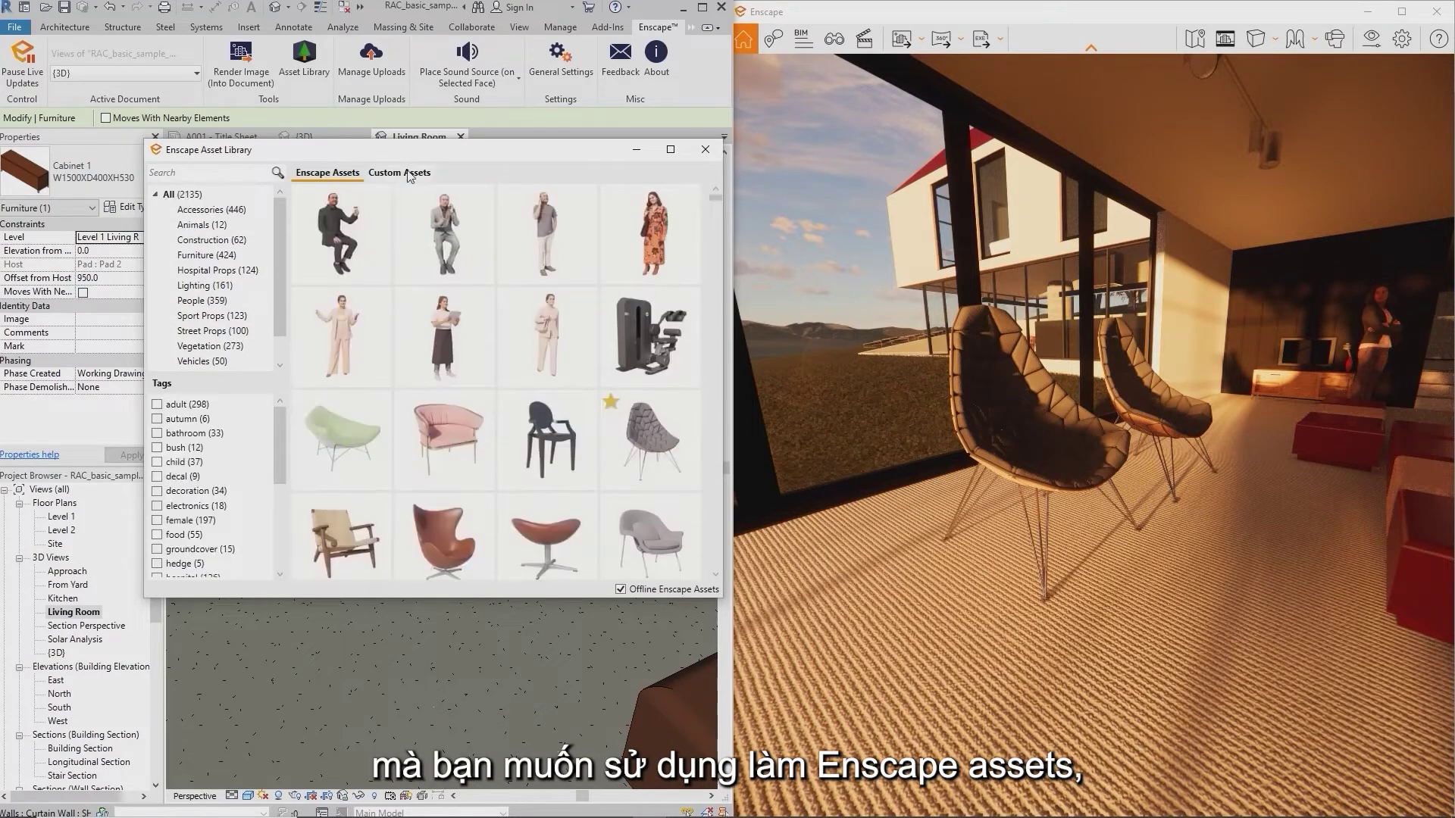
pyautogui.click(409, 174)
pyautogui.moveTo(199, 236)
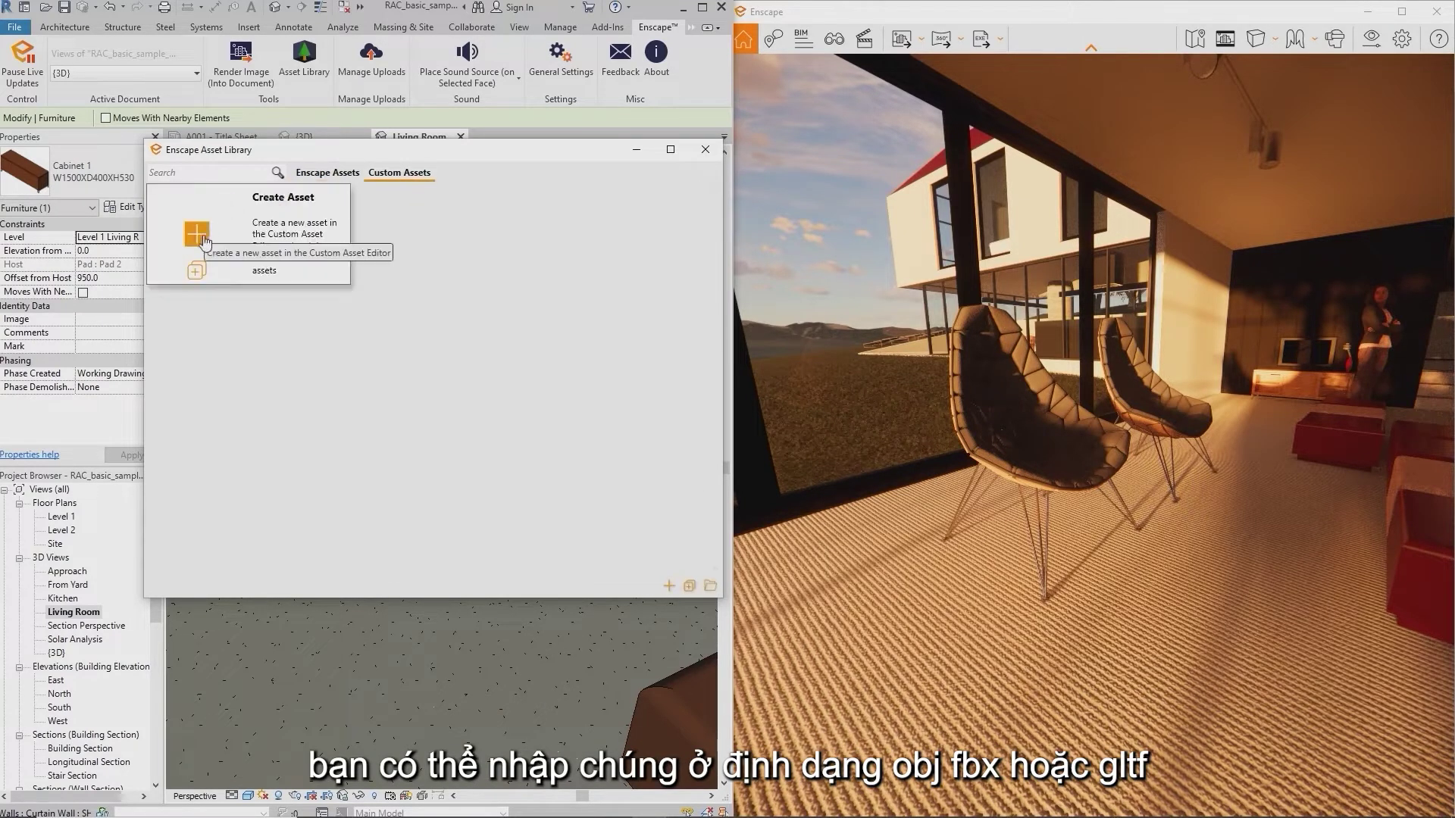
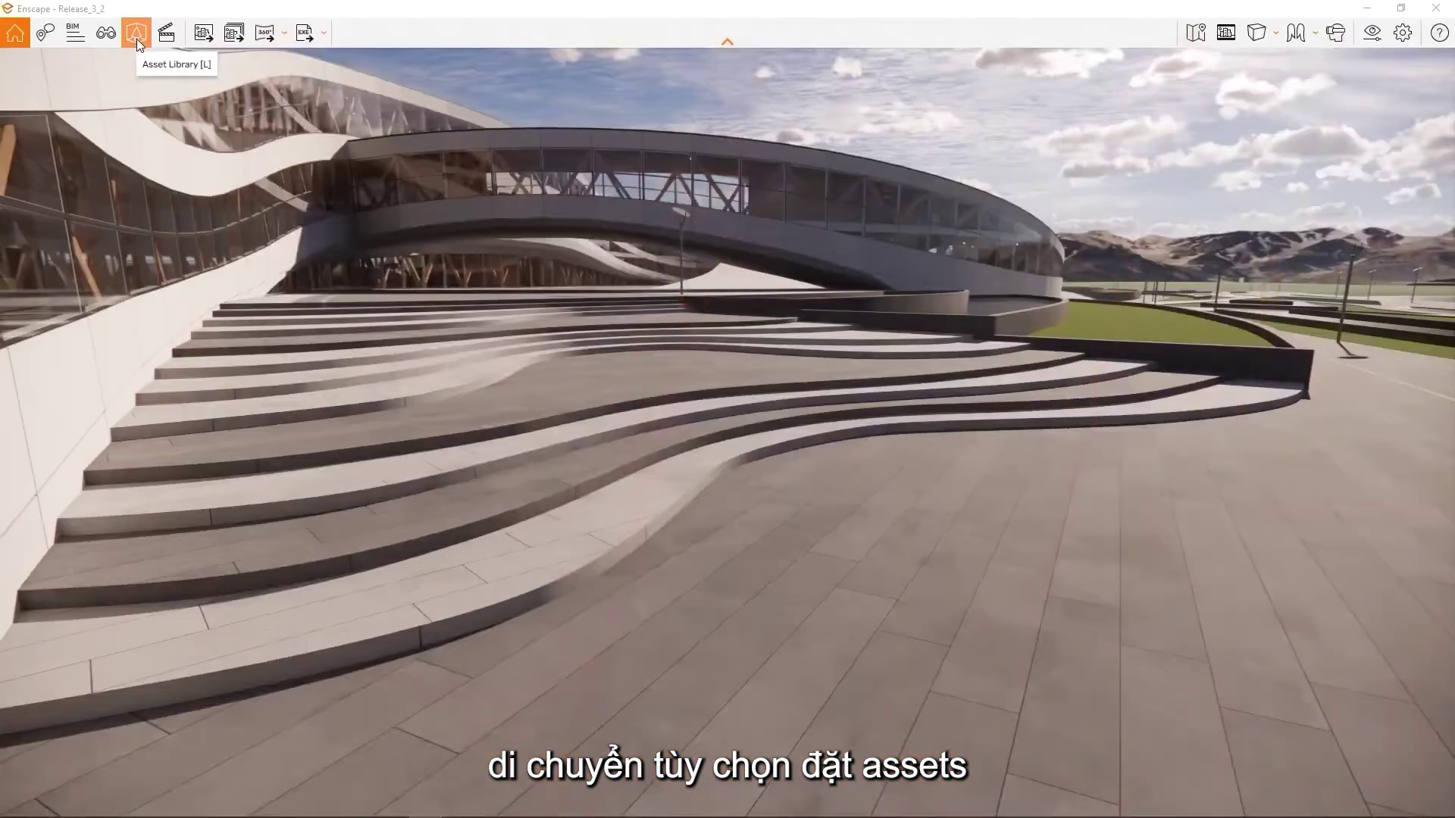
# Place individual people figures on the plaza and stairs, then apply the changes
pyautogui.click(136, 34)
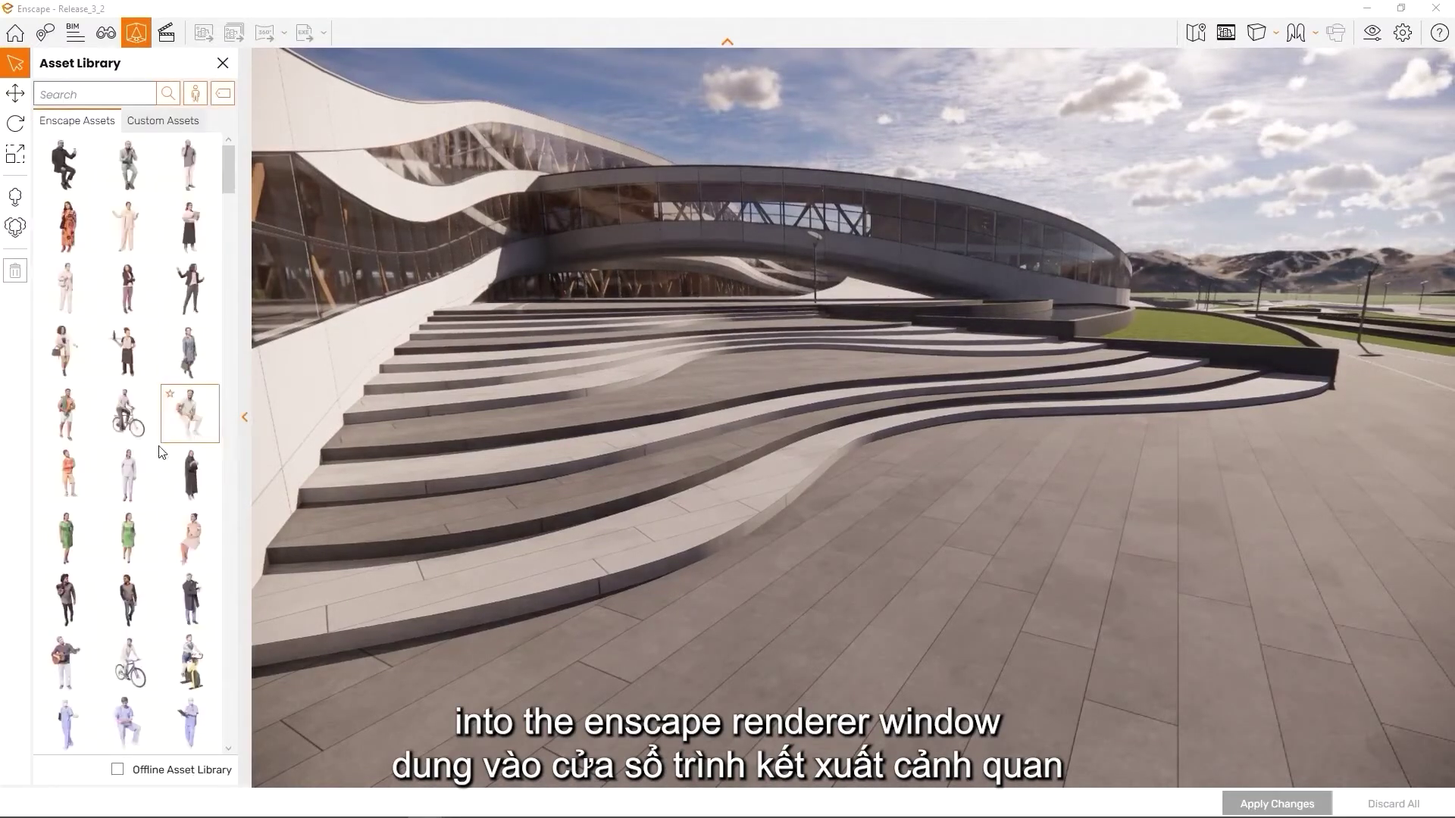
pyautogui.click(138, 479)
pyautogui.click(1192, 510)
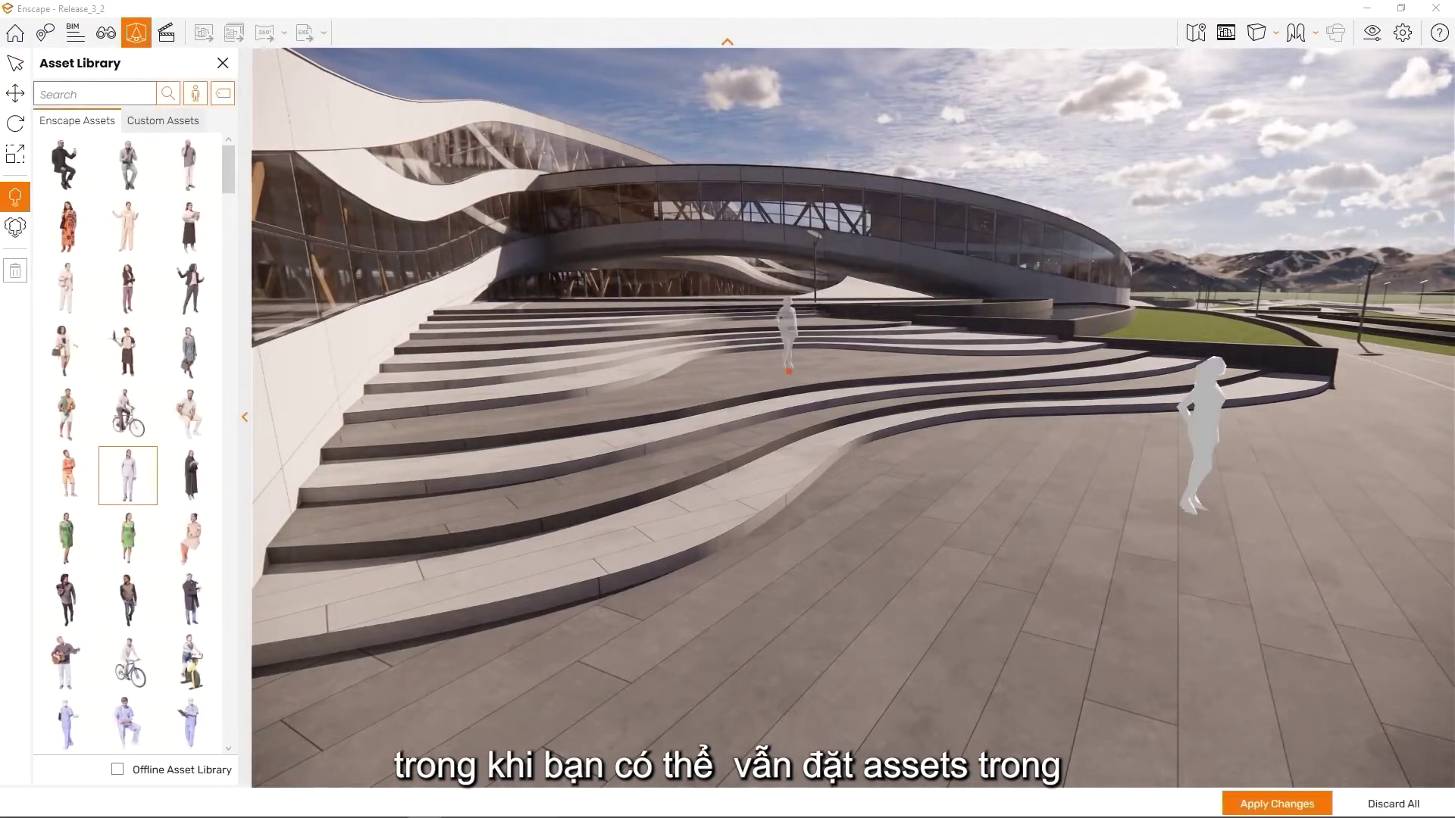
pyautogui.click(788, 368)
pyautogui.click(543, 332)
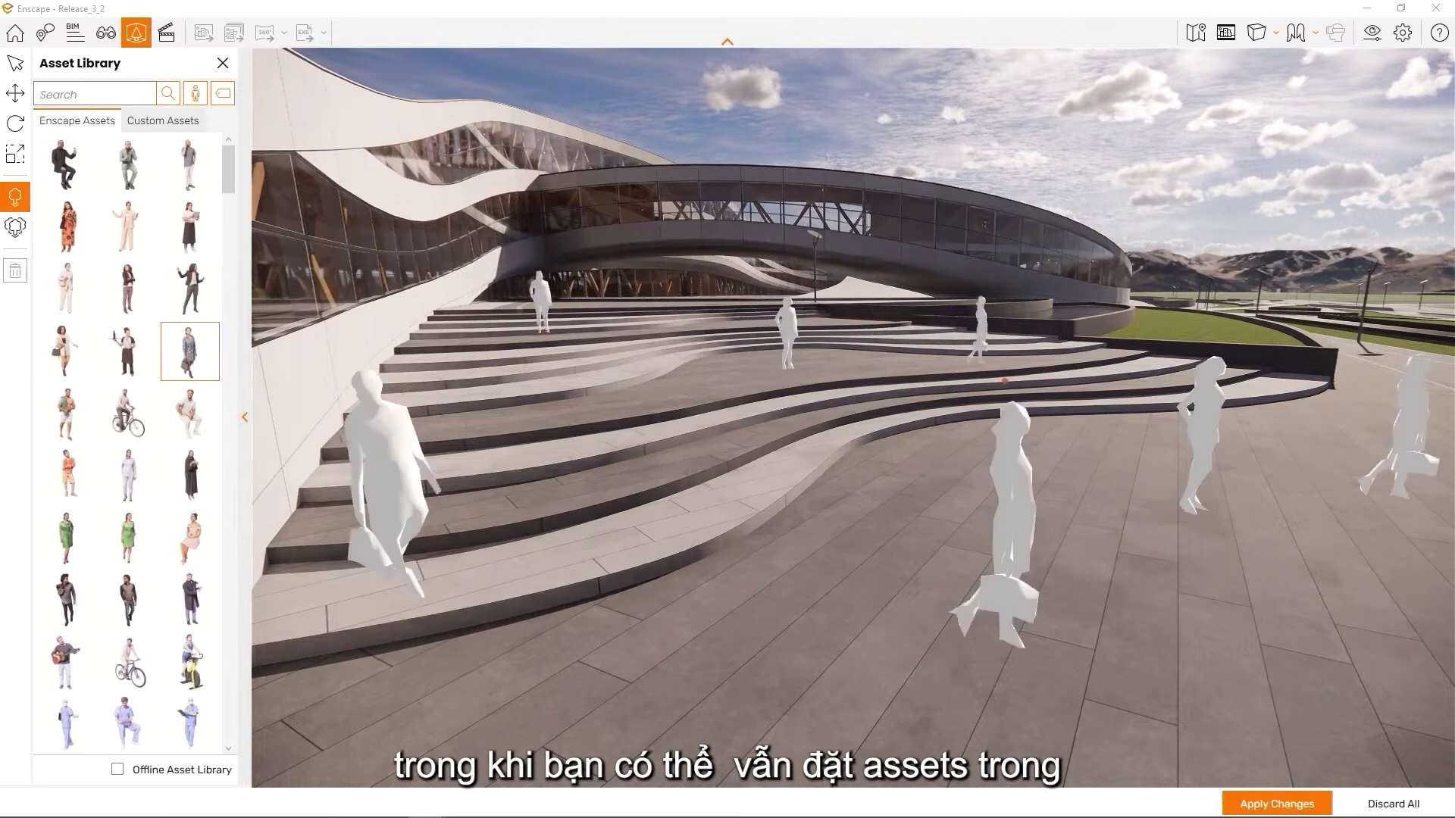
pyautogui.click(1277, 803)
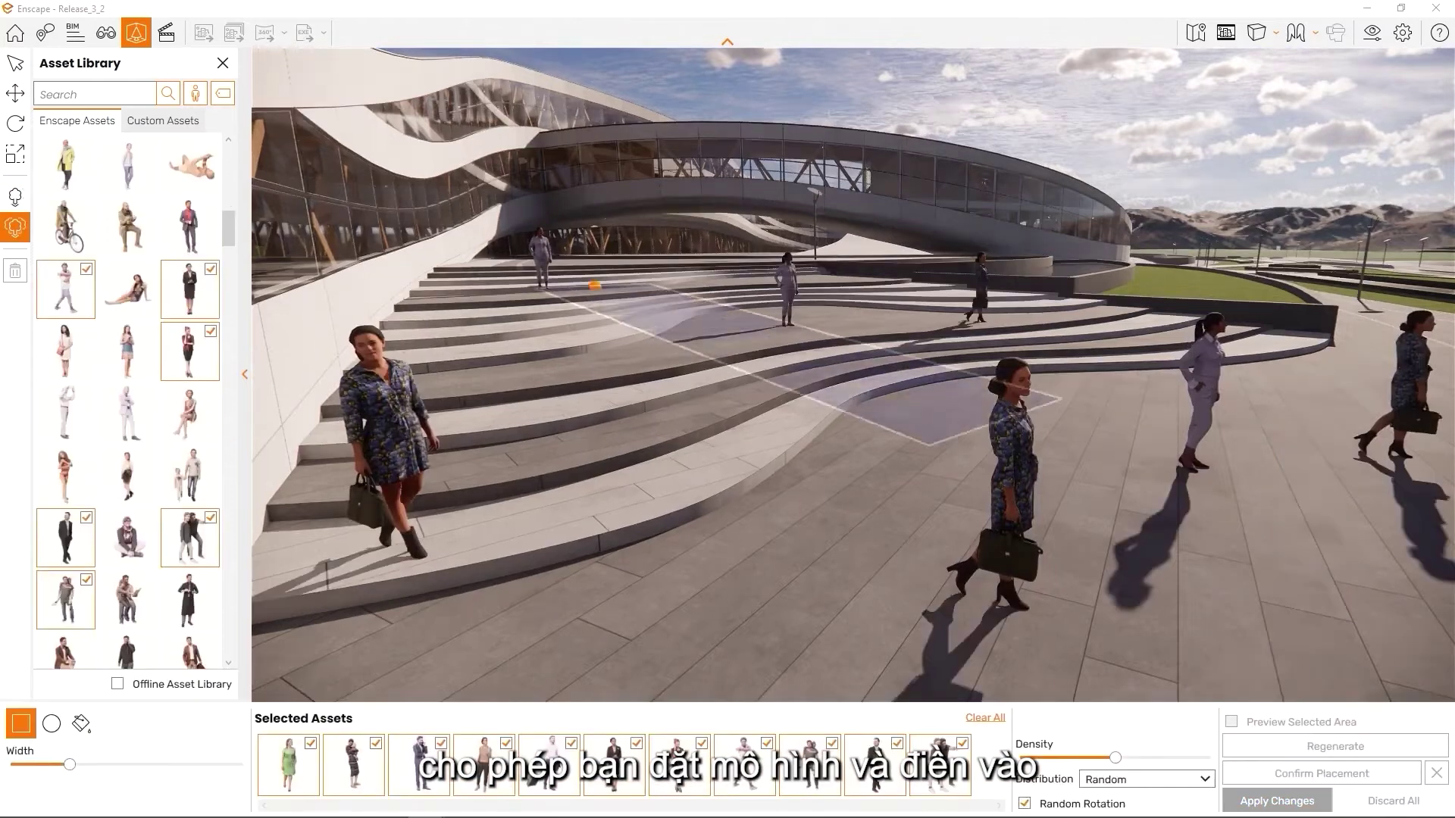
# Add a wide, dense crowd of people across the plaza using area placement, then apply it
pyautogui.click(1301, 407)
pyautogui.moveTo(69, 764); pyautogui.dragTo(209, 781)
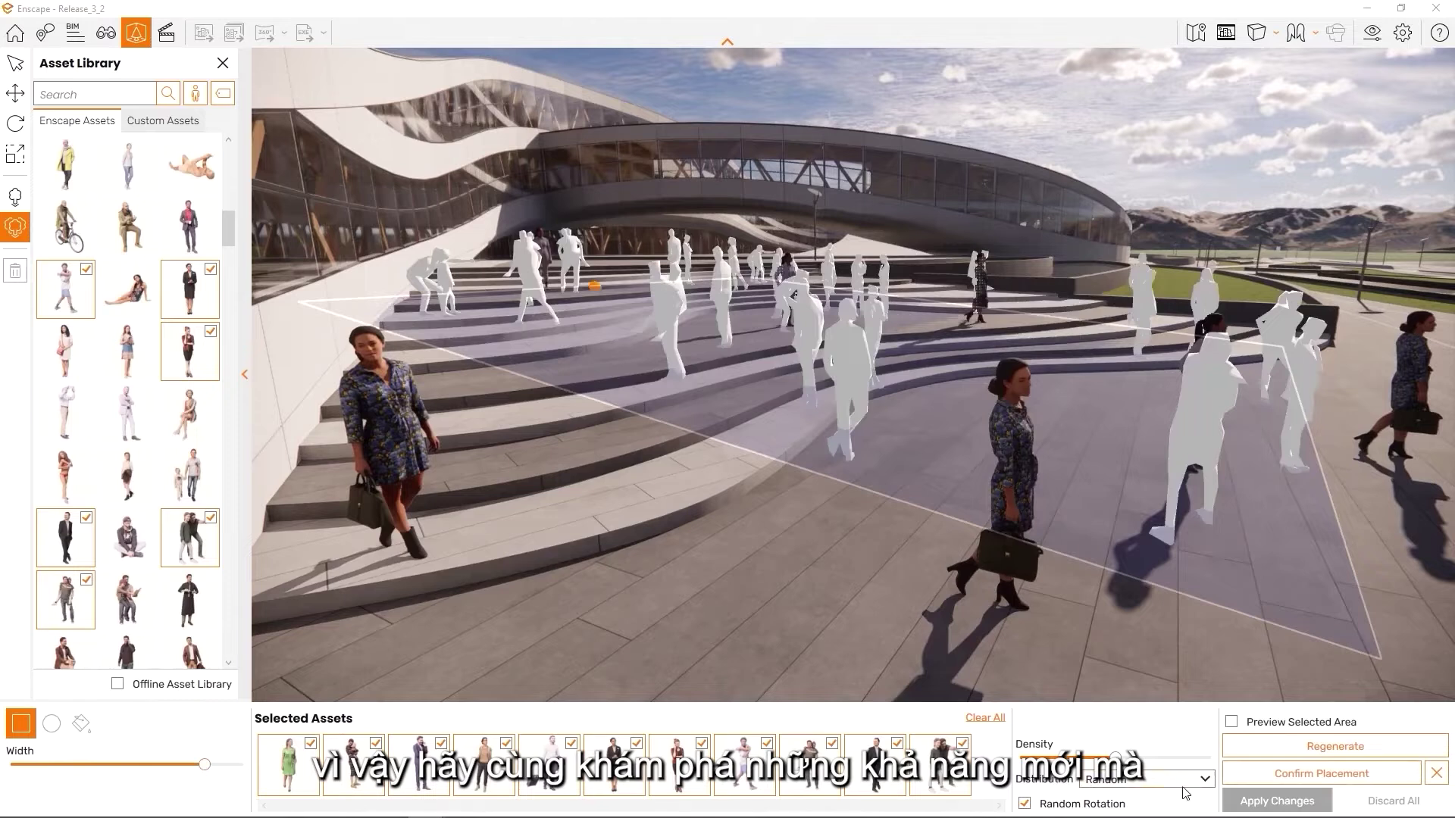
pyautogui.moveTo(1116, 758); pyautogui.dragTo(1137, 766)
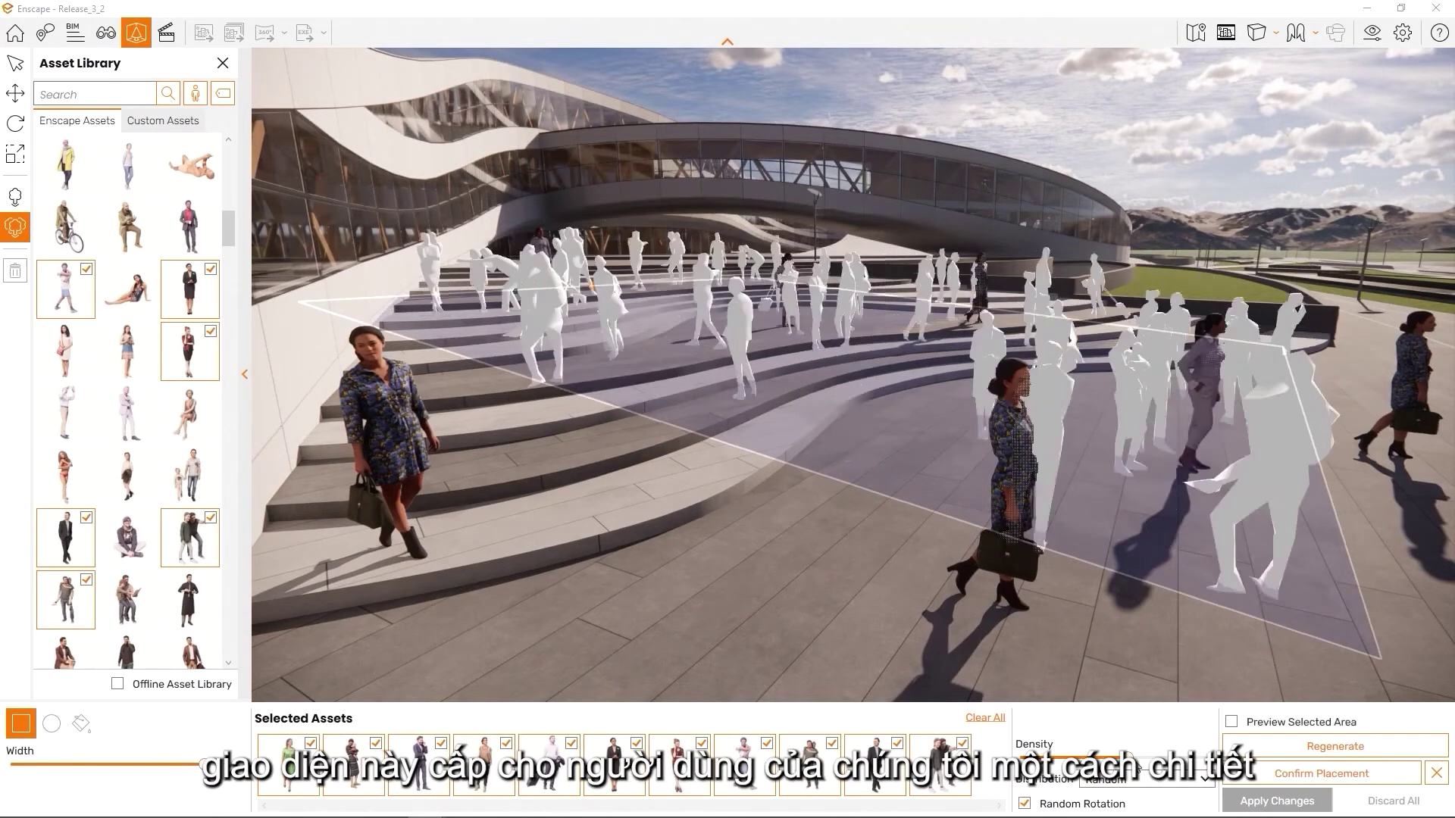
pyautogui.click(1281, 803)
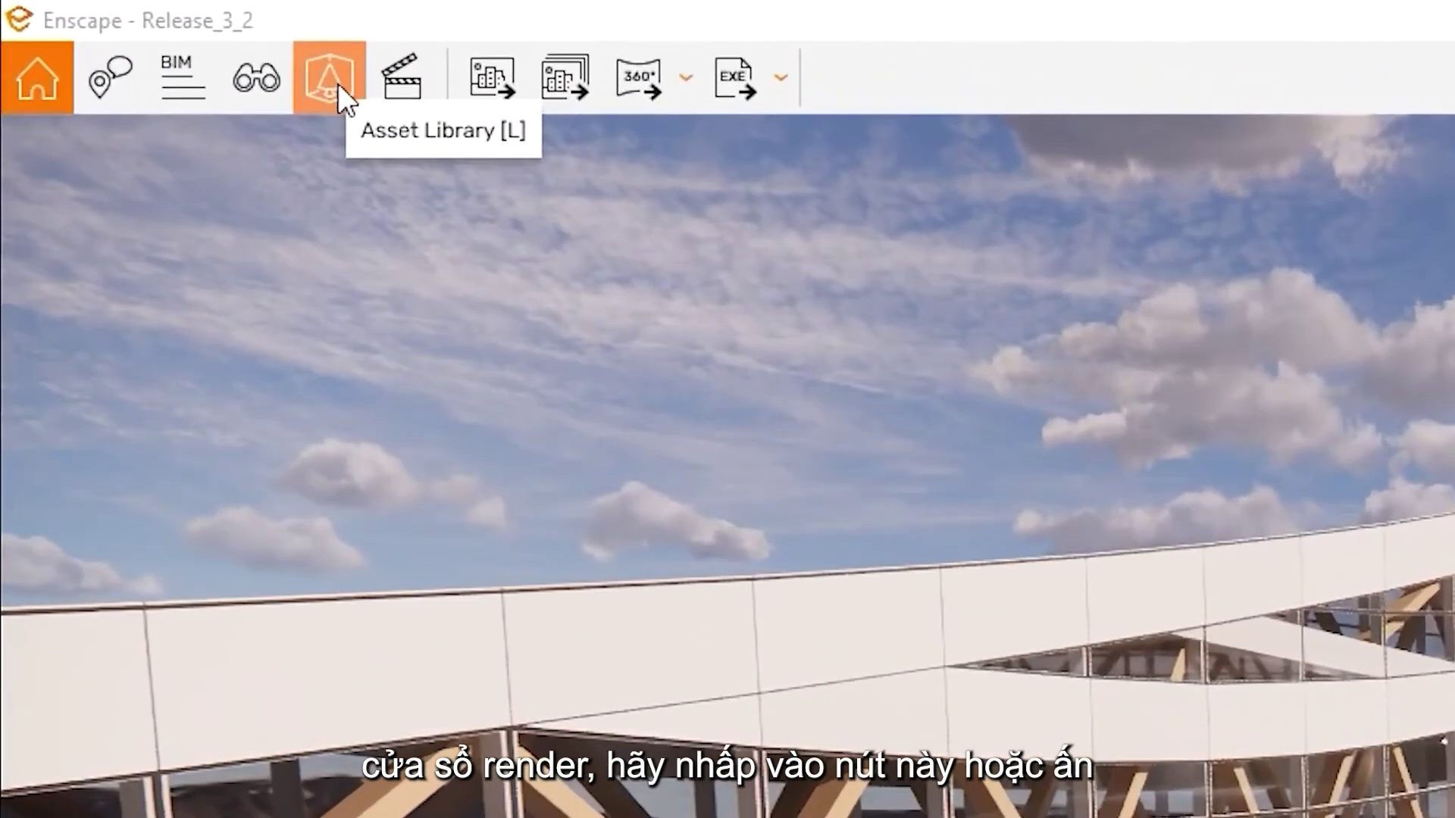
# Reopen the asset library and browse Custom Assets before returning to the Enscape assets
pyautogui.click(338, 84)
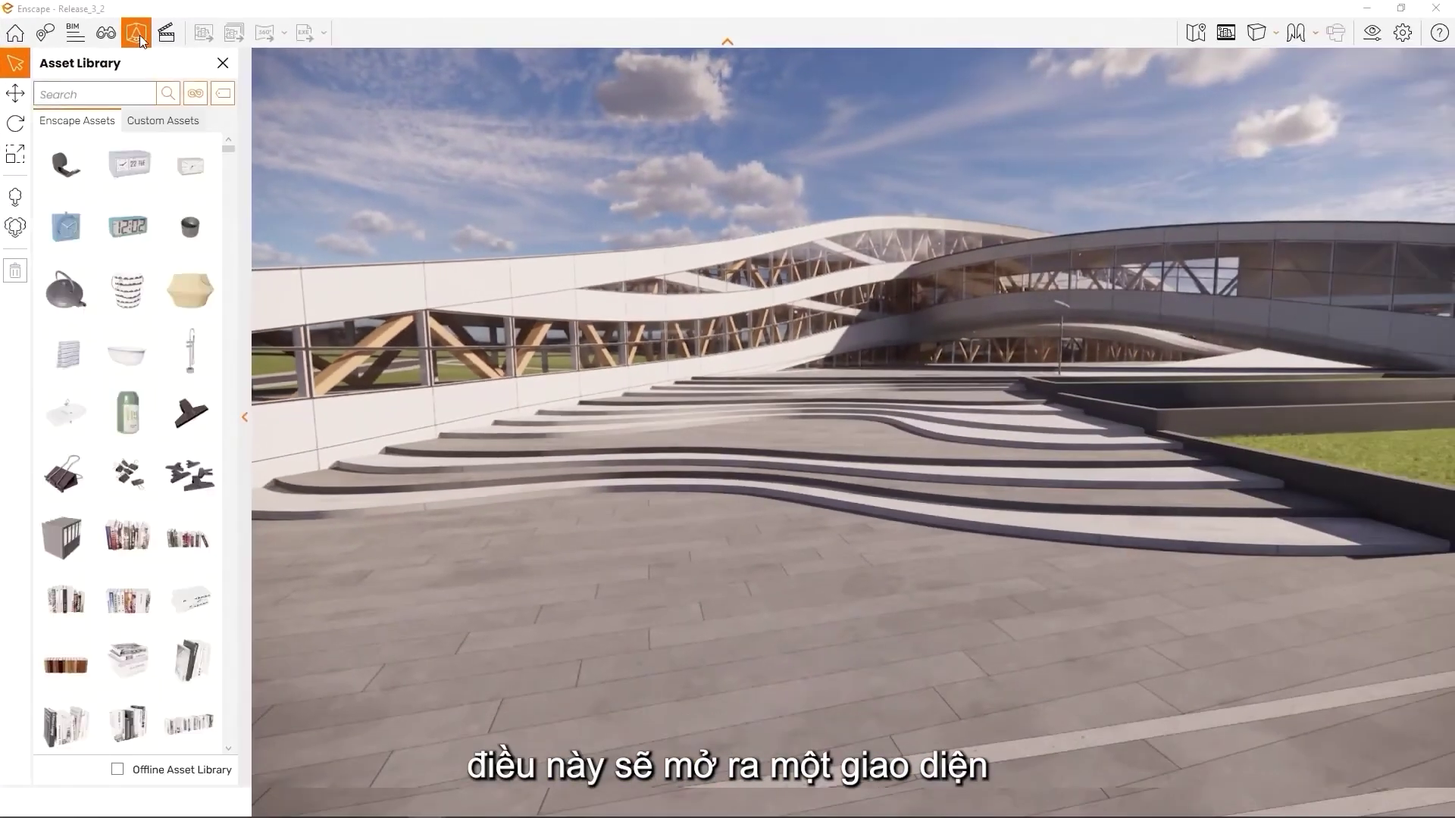
pyautogui.scroll(-10, 168, 305)
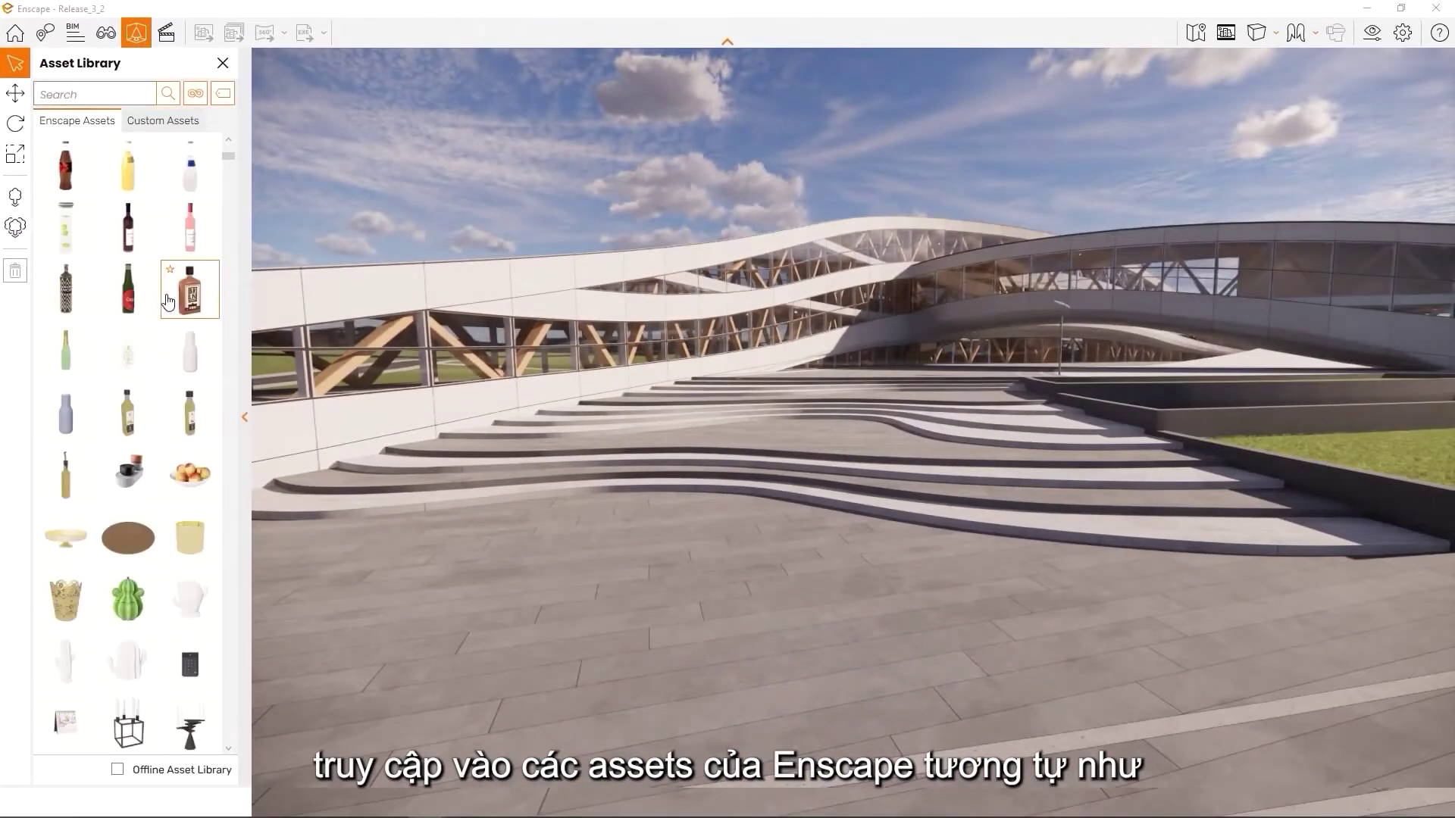
pyautogui.scroll(-12, 168, 305)
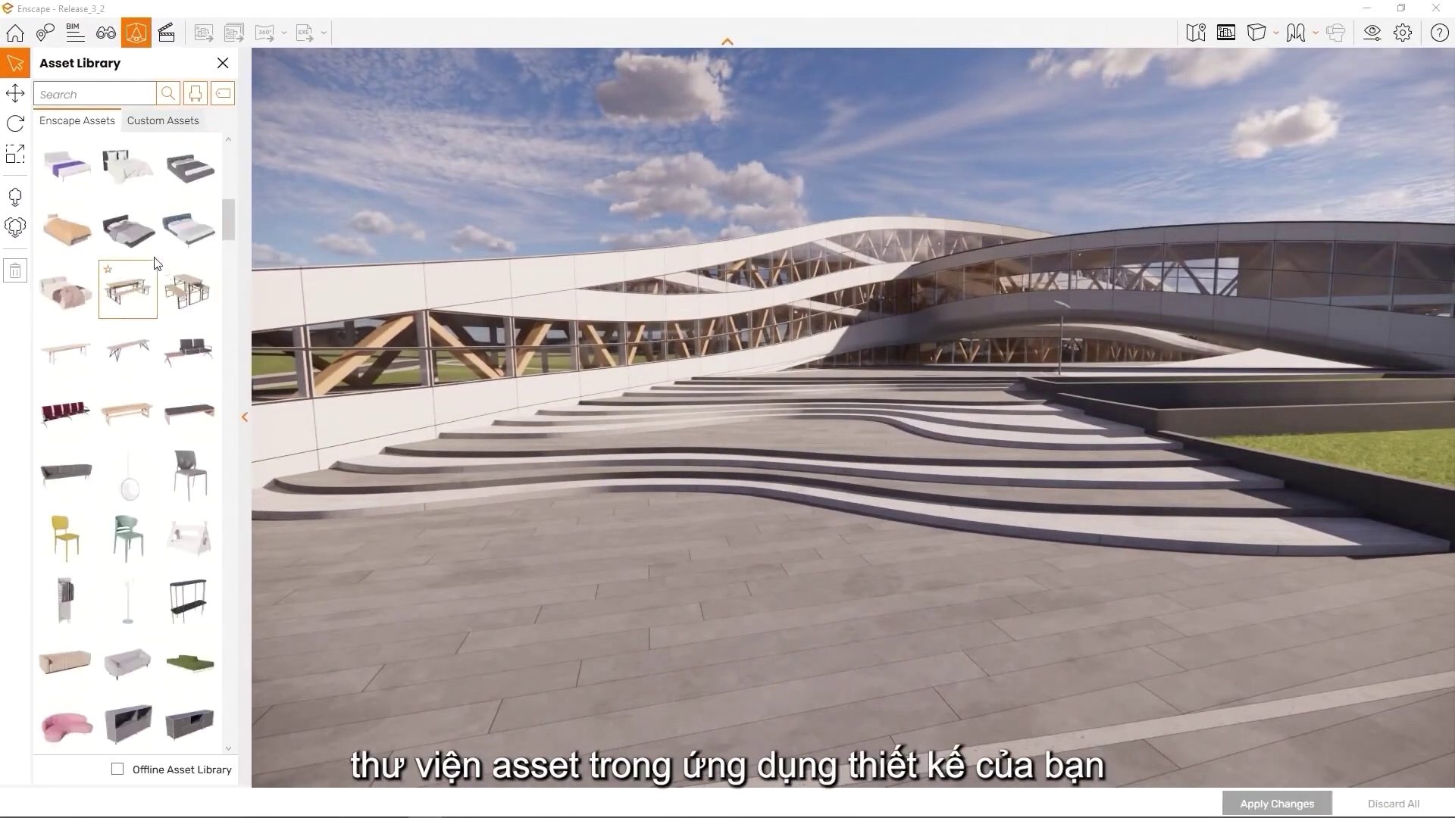
pyautogui.click(165, 121)
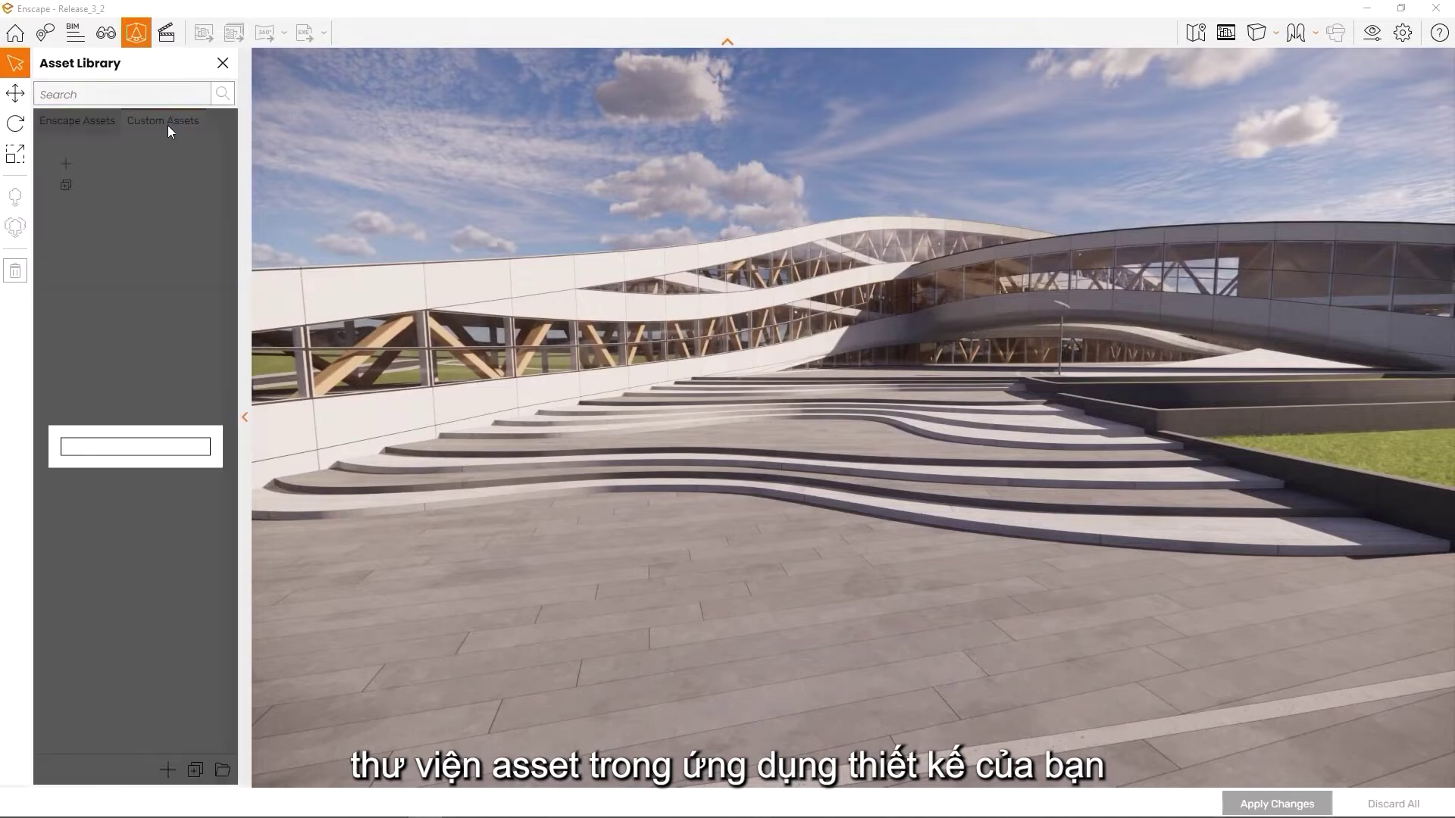
pyautogui.scroll(-5, 136, 298)
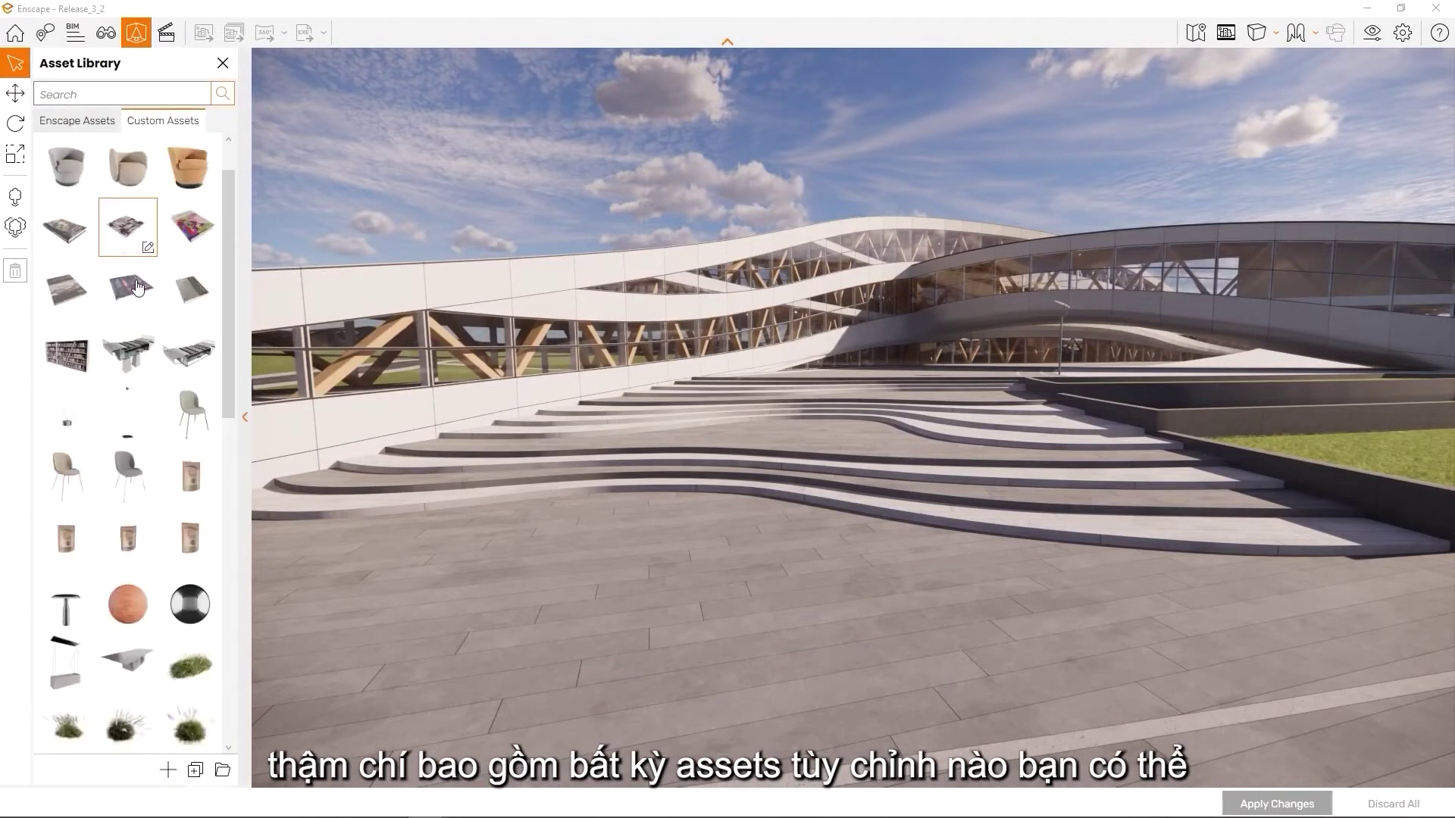
pyautogui.scroll(-9, 136, 298)
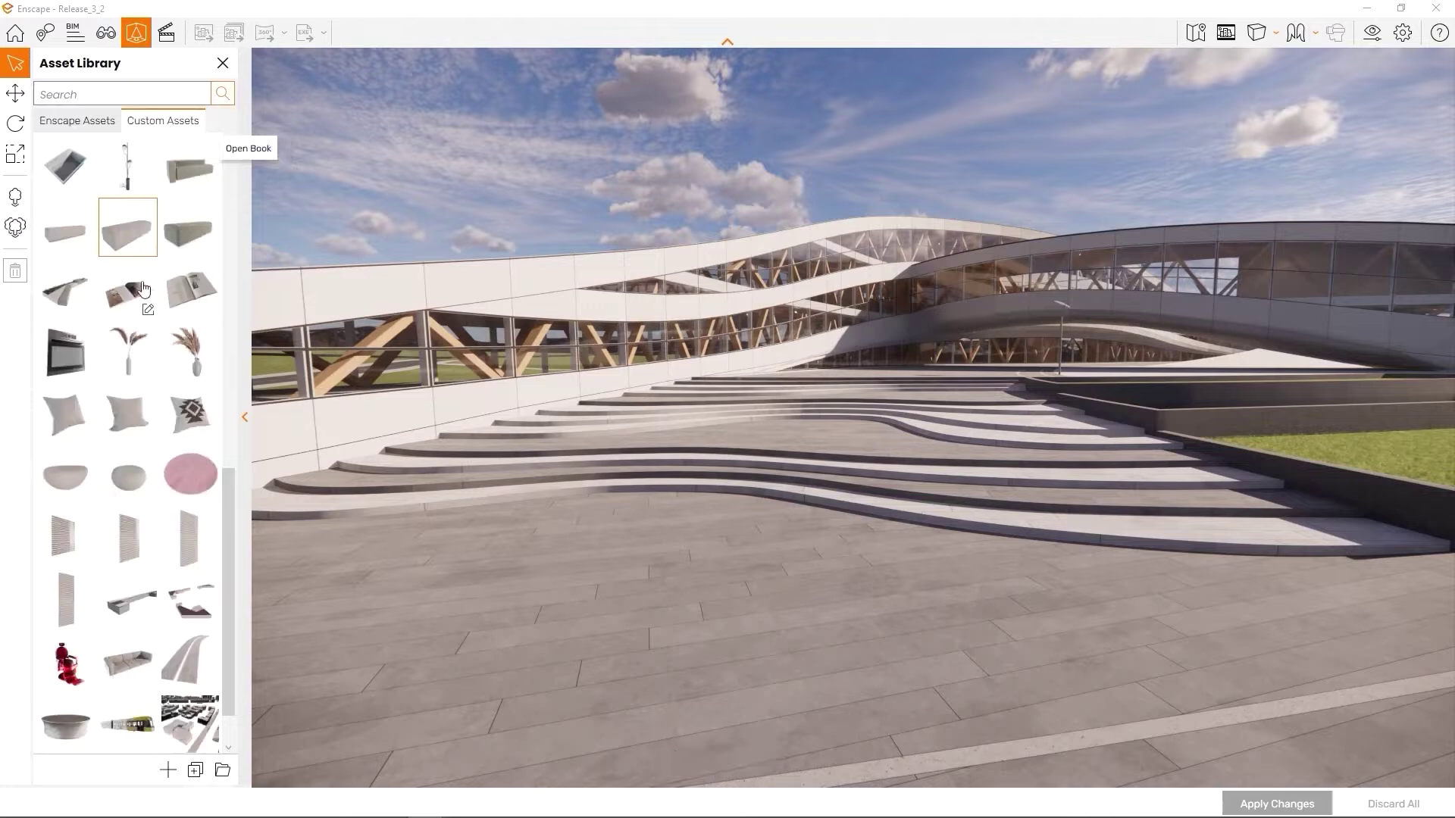
pyautogui.click(78, 122)
# Search the built-in assets for 'chair'
pyautogui.click(90, 95)
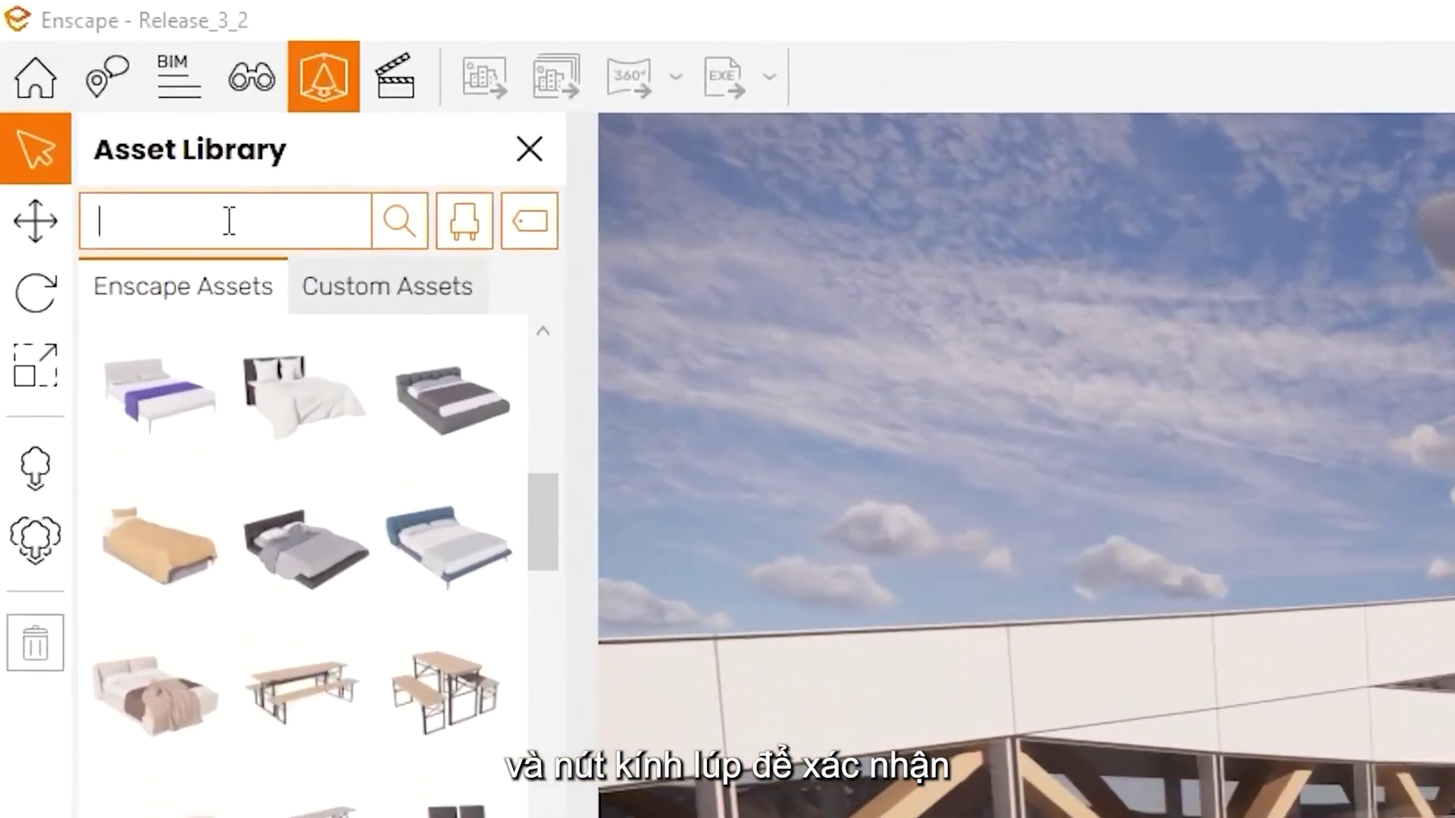
pyautogui.write('chair')
pyautogui.click(391, 223)
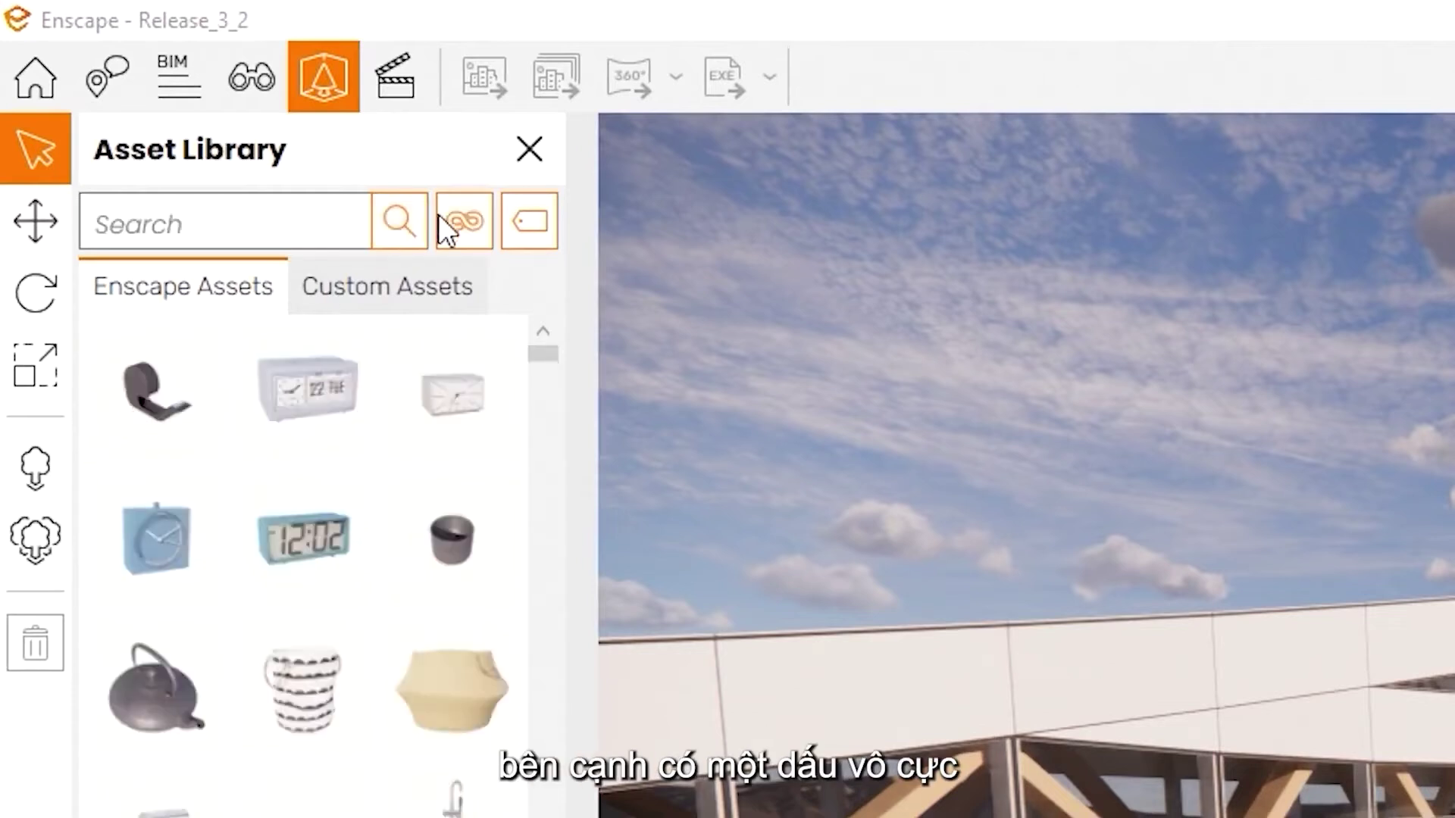
# Filter the assets to the People category and browse the tag list
pyautogui.click(459, 221)
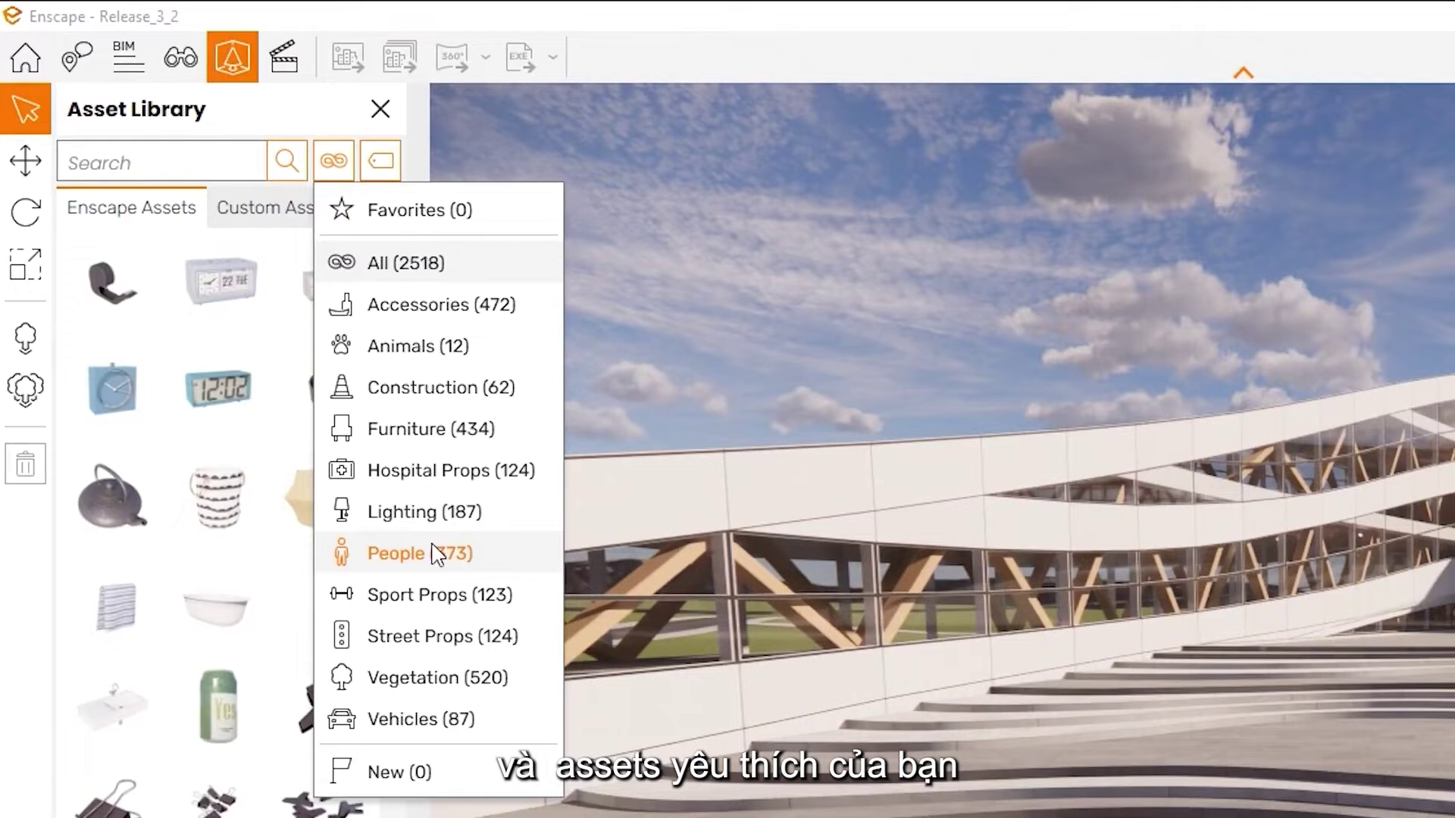
pyautogui.click(431, 545)
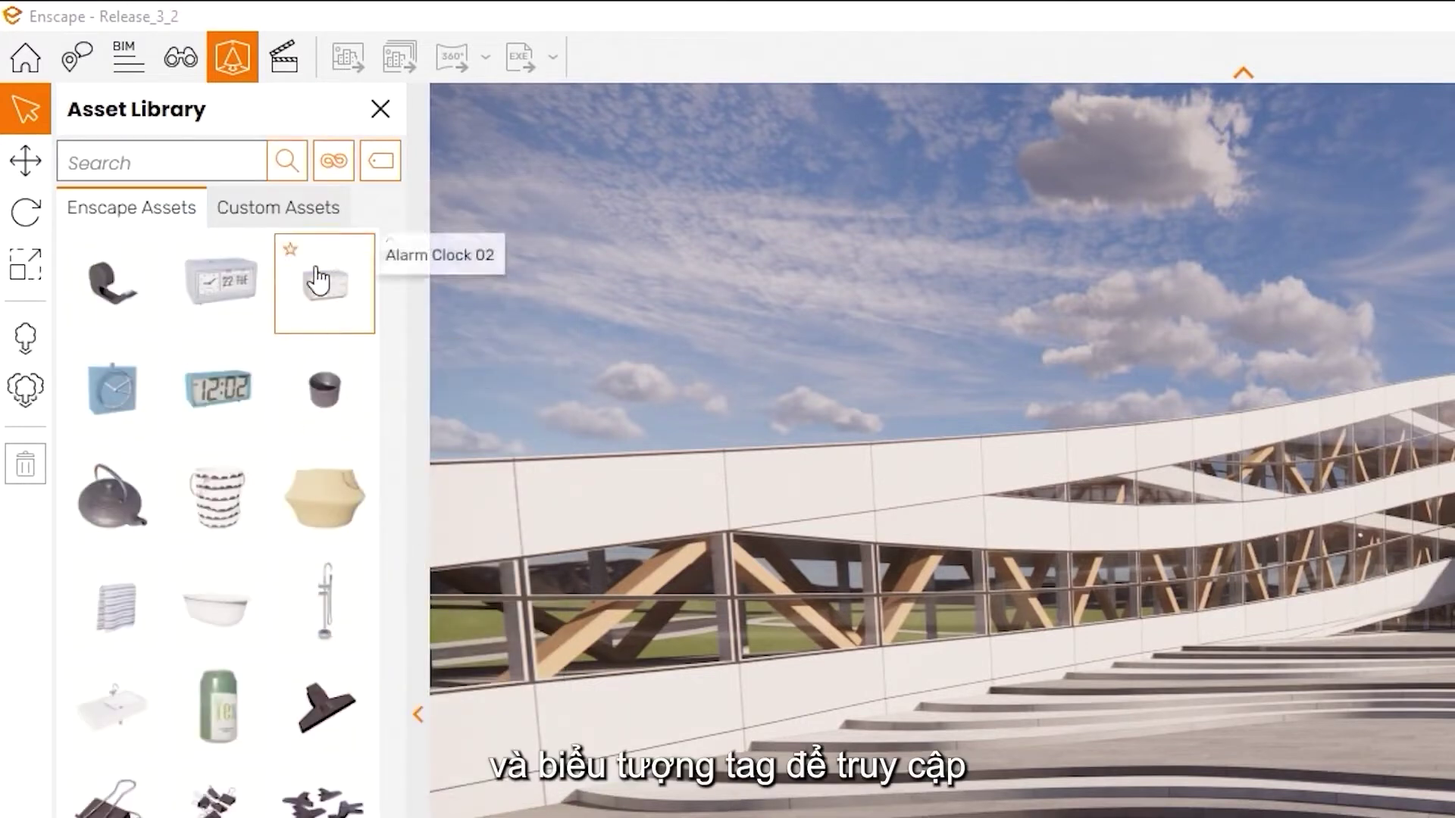
pyautogui.click(381, 163)
pyautogui.scroll(-5, 449, 271)
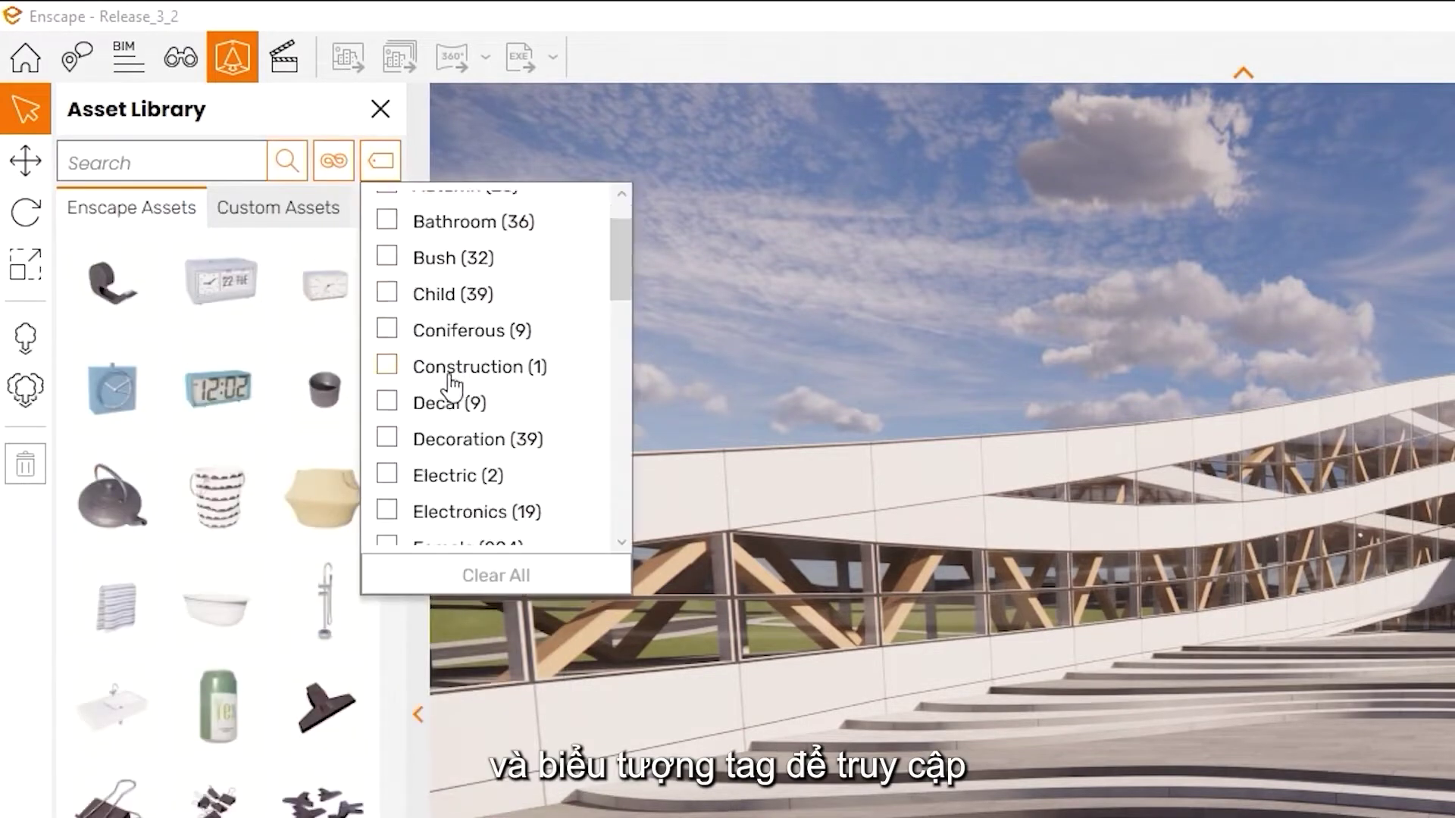
pyautogui.scroll(-6, 447, 440)
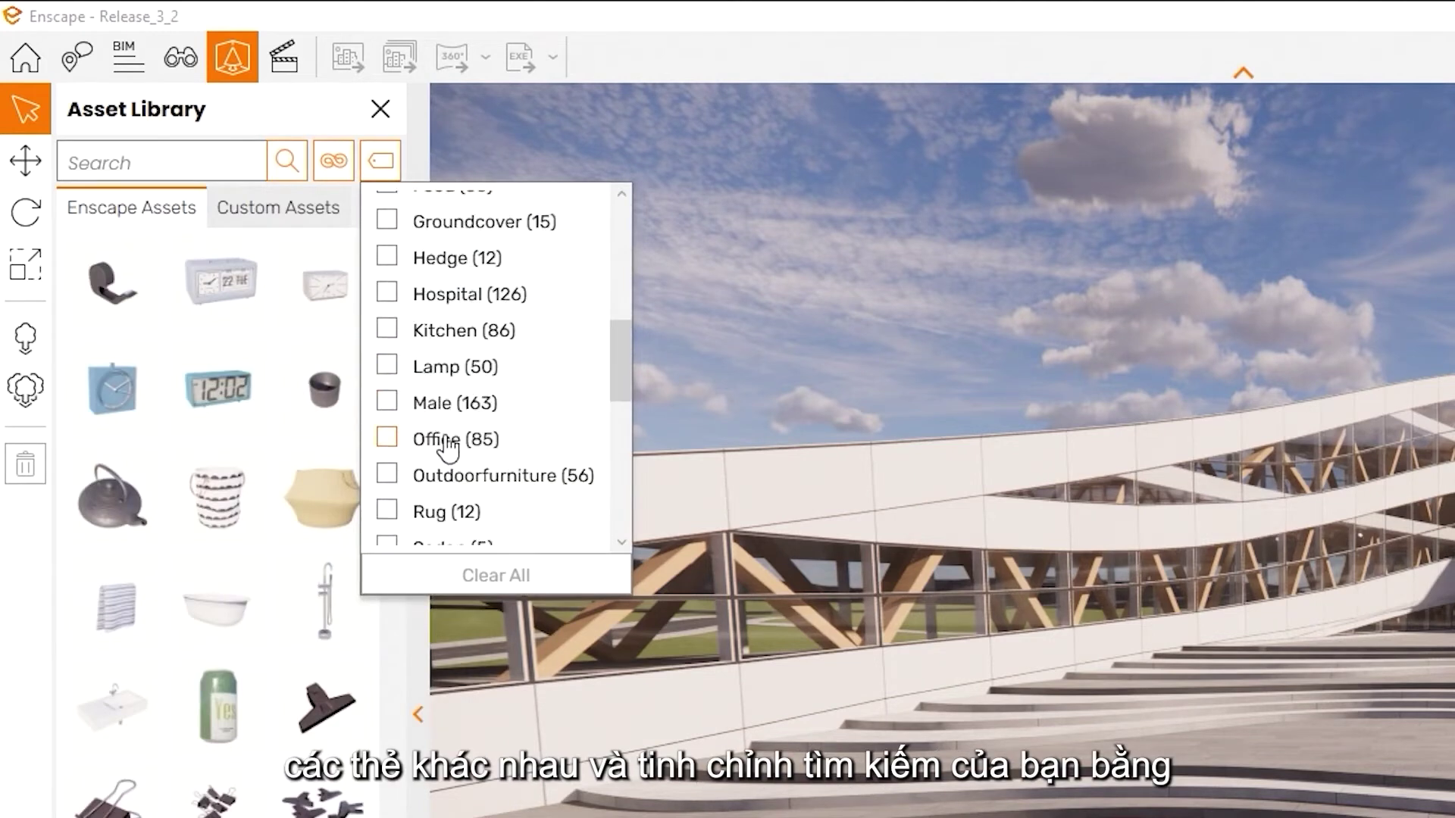
pyautogui.scroll(-3, 455, 438)
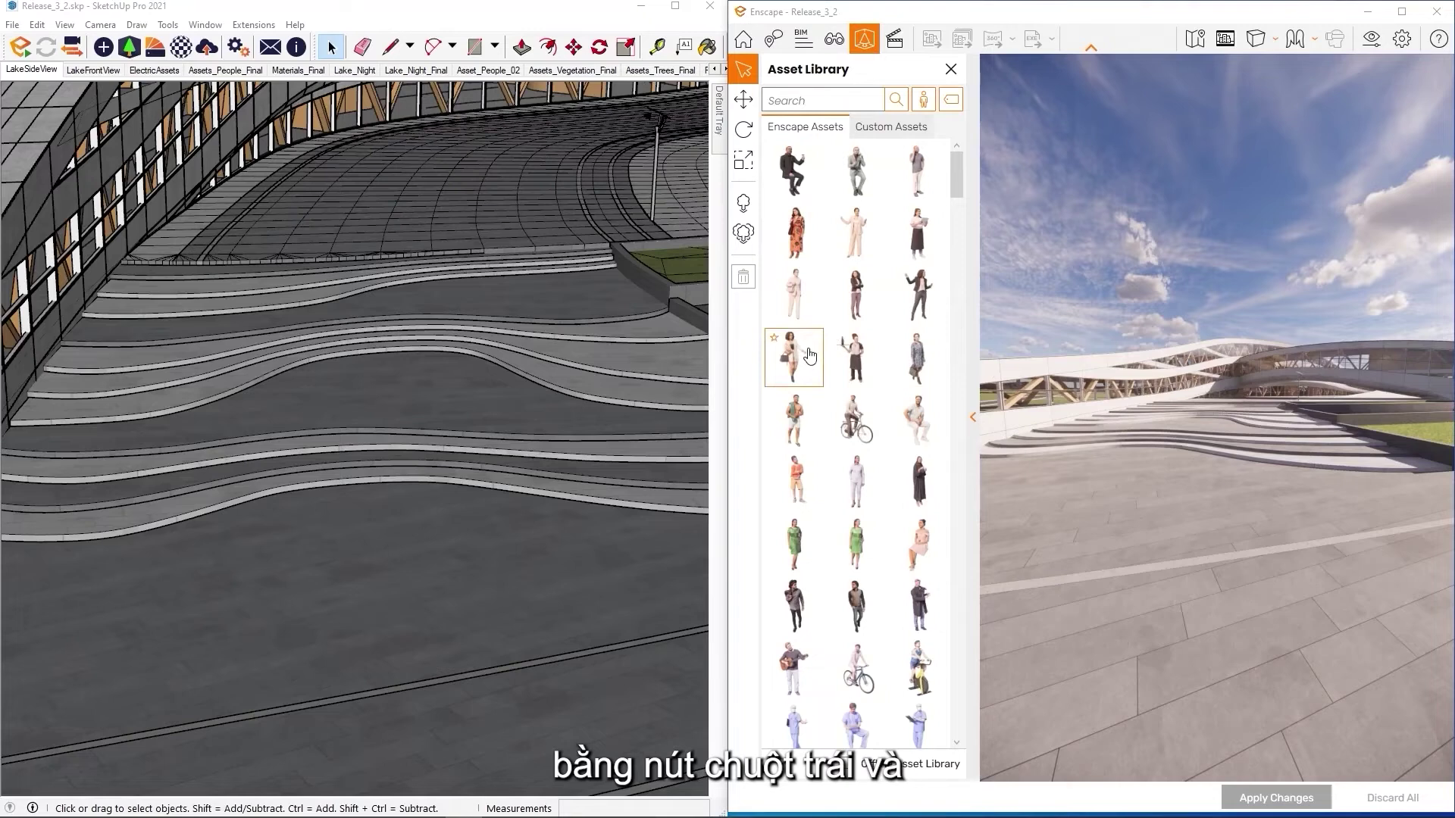
# Place several woman figures on the plaza, near the steps and in the foreground
pyautogui.click(809, 356)
pyautogui.click(1112, 522)
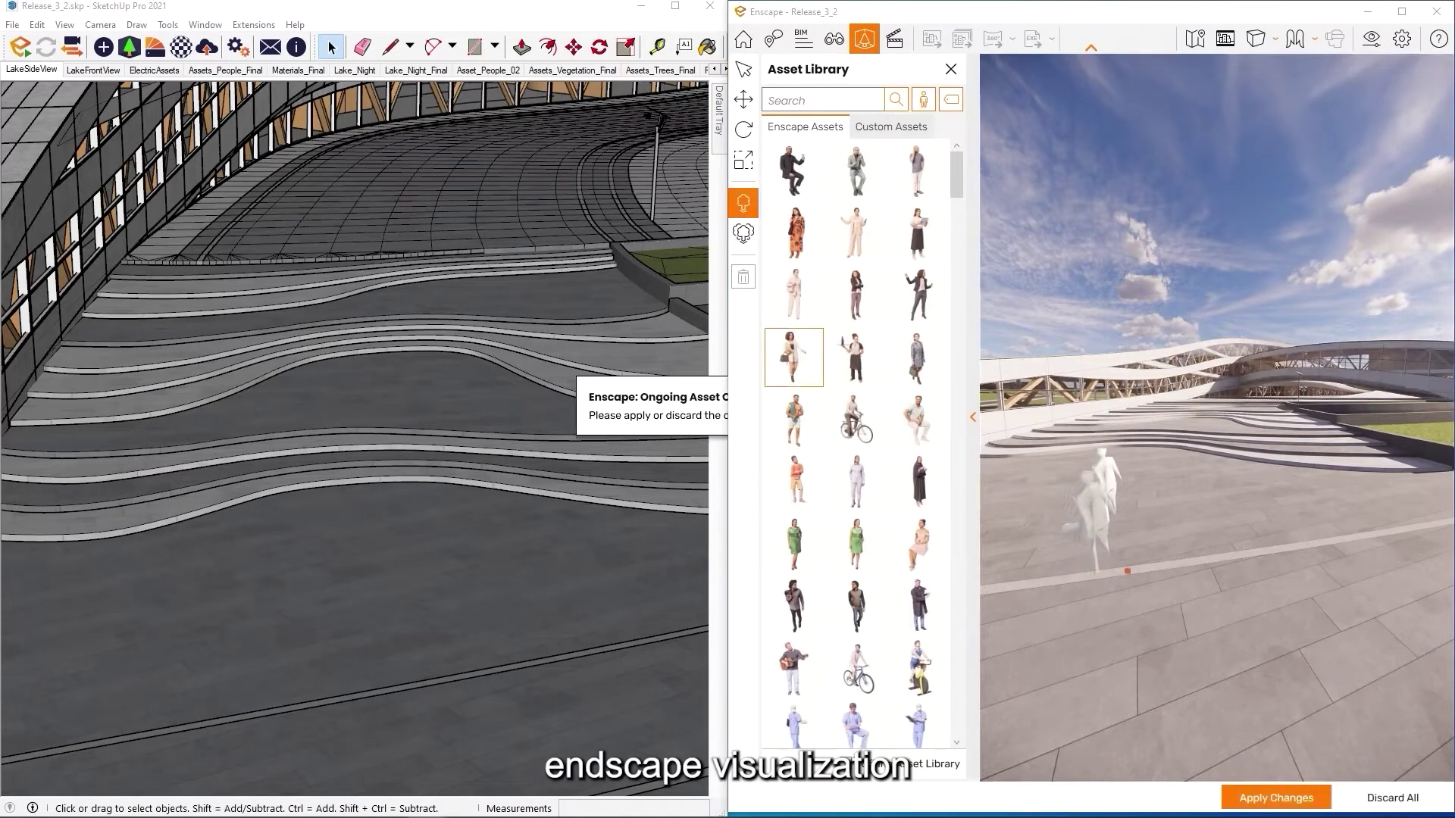
pyautogui.click(1282, 451)
pyautogui.click(862, 251)
pyautogui.click(1265, 516)
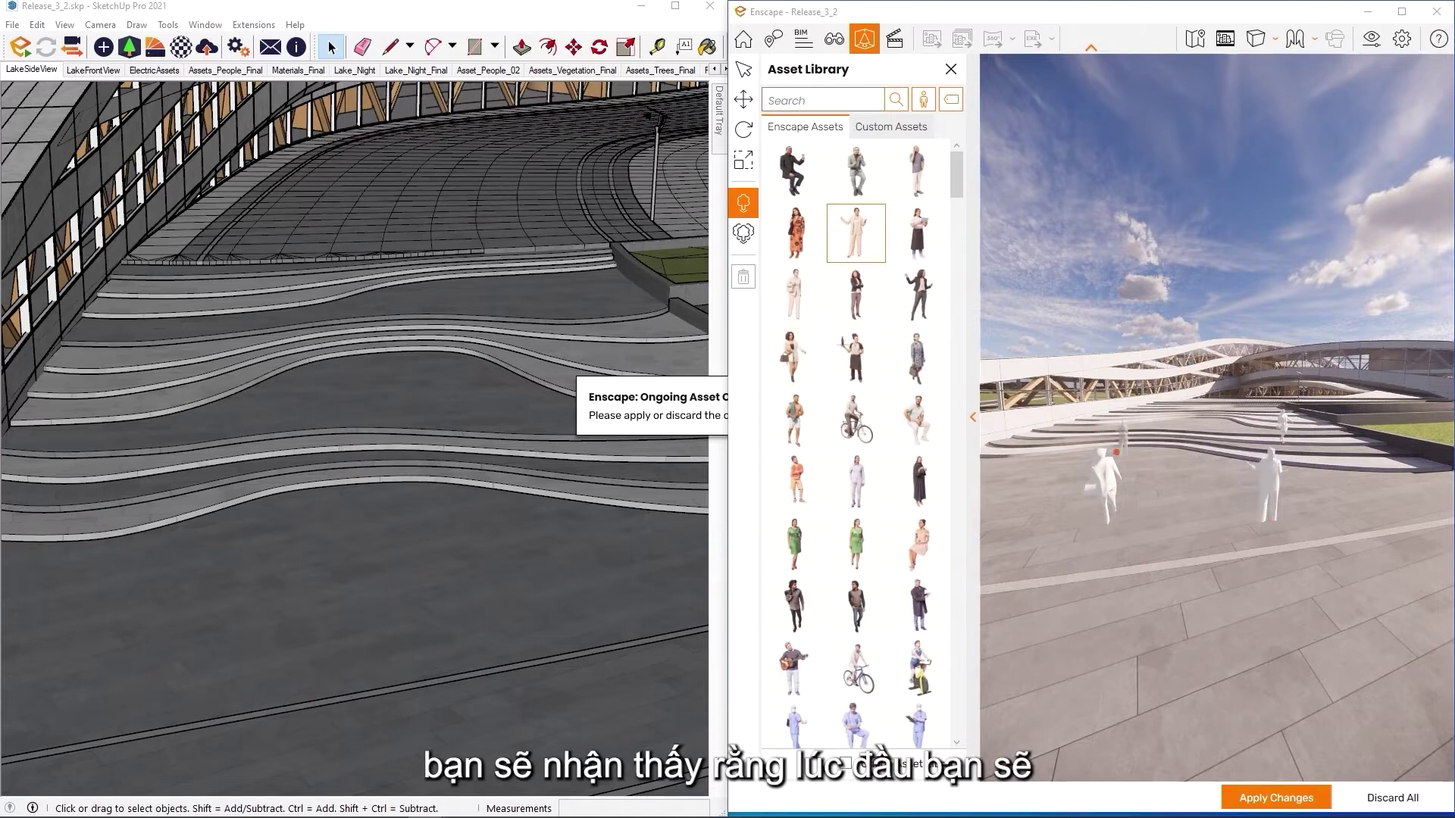
pyautogui.click(1115, 450)
pyautogui.click(1051, 688)
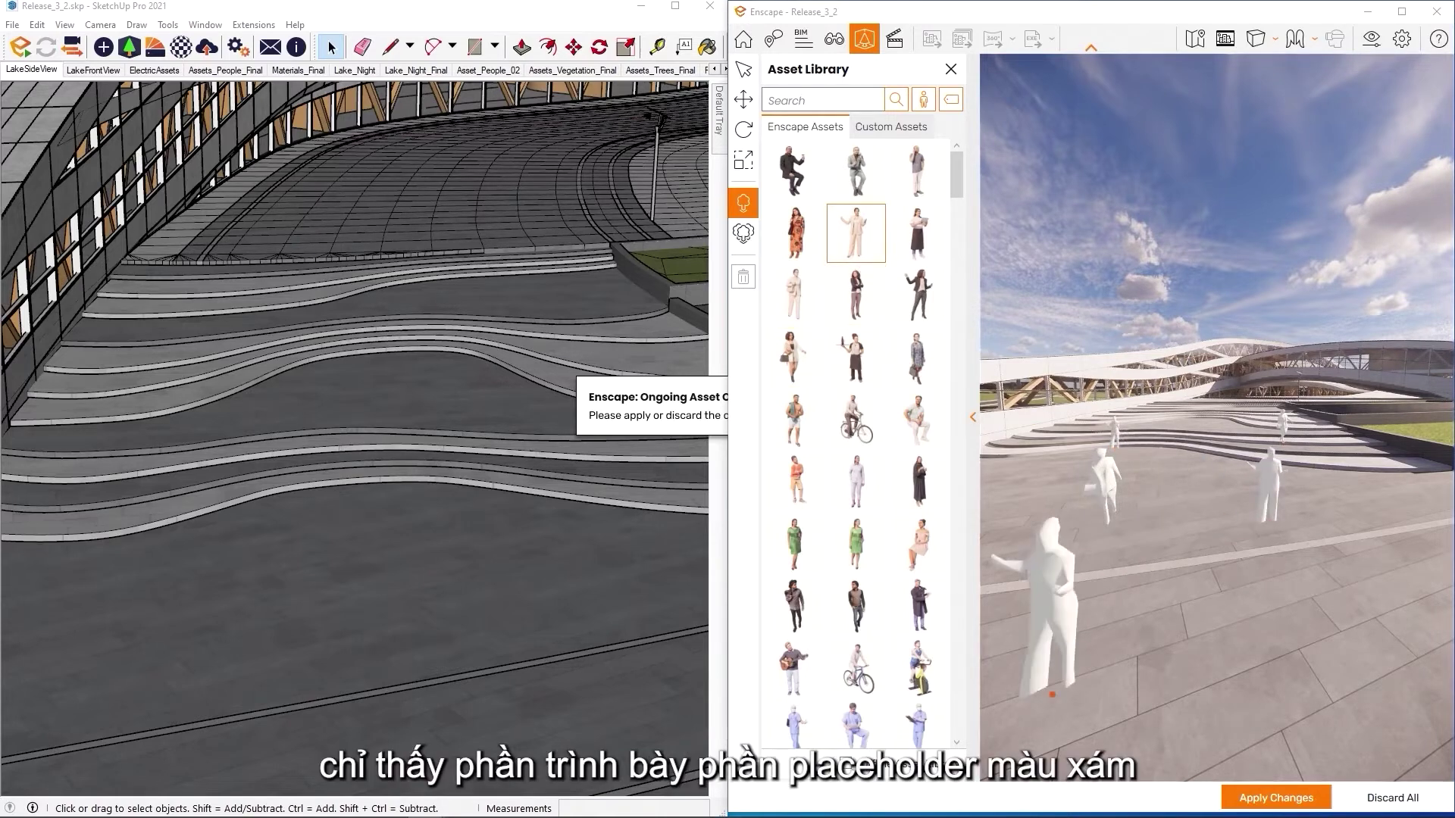
# Pick one more woman figure, apply the placed people and exit placement mode
pyautogui.click(796, 604)
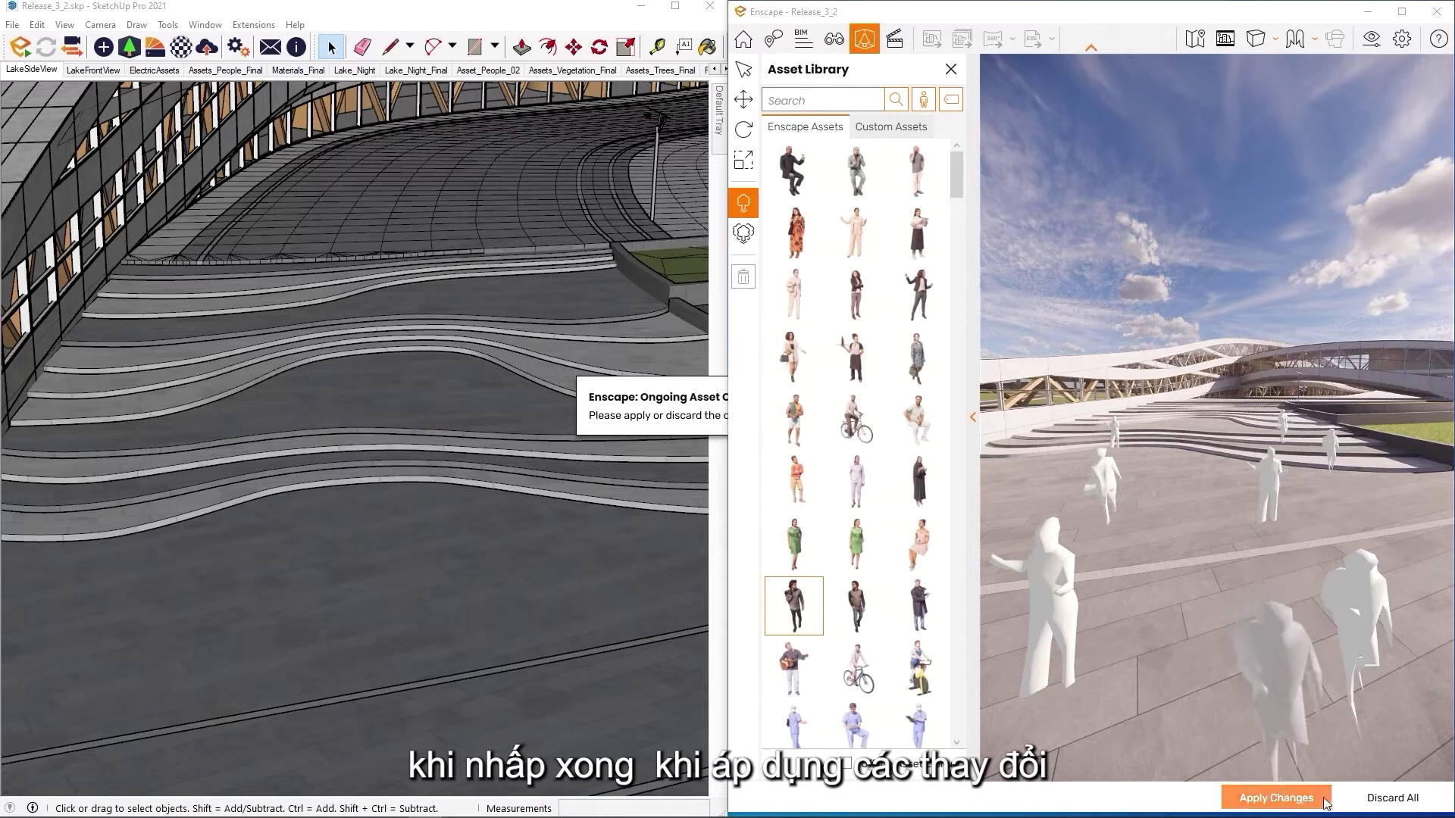
pyautogui.click(1275, 798)
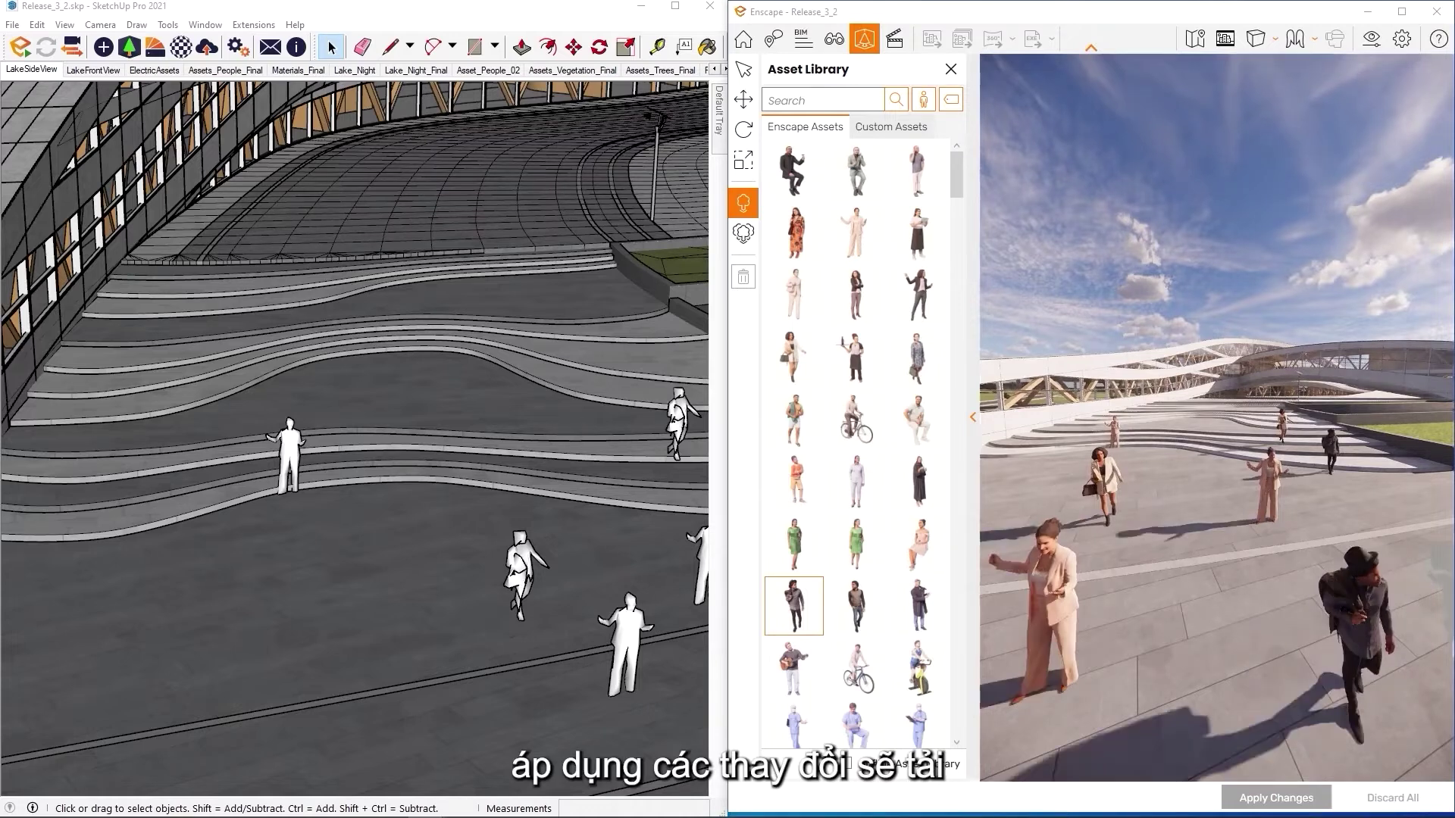
pyautogui.press('Escape')
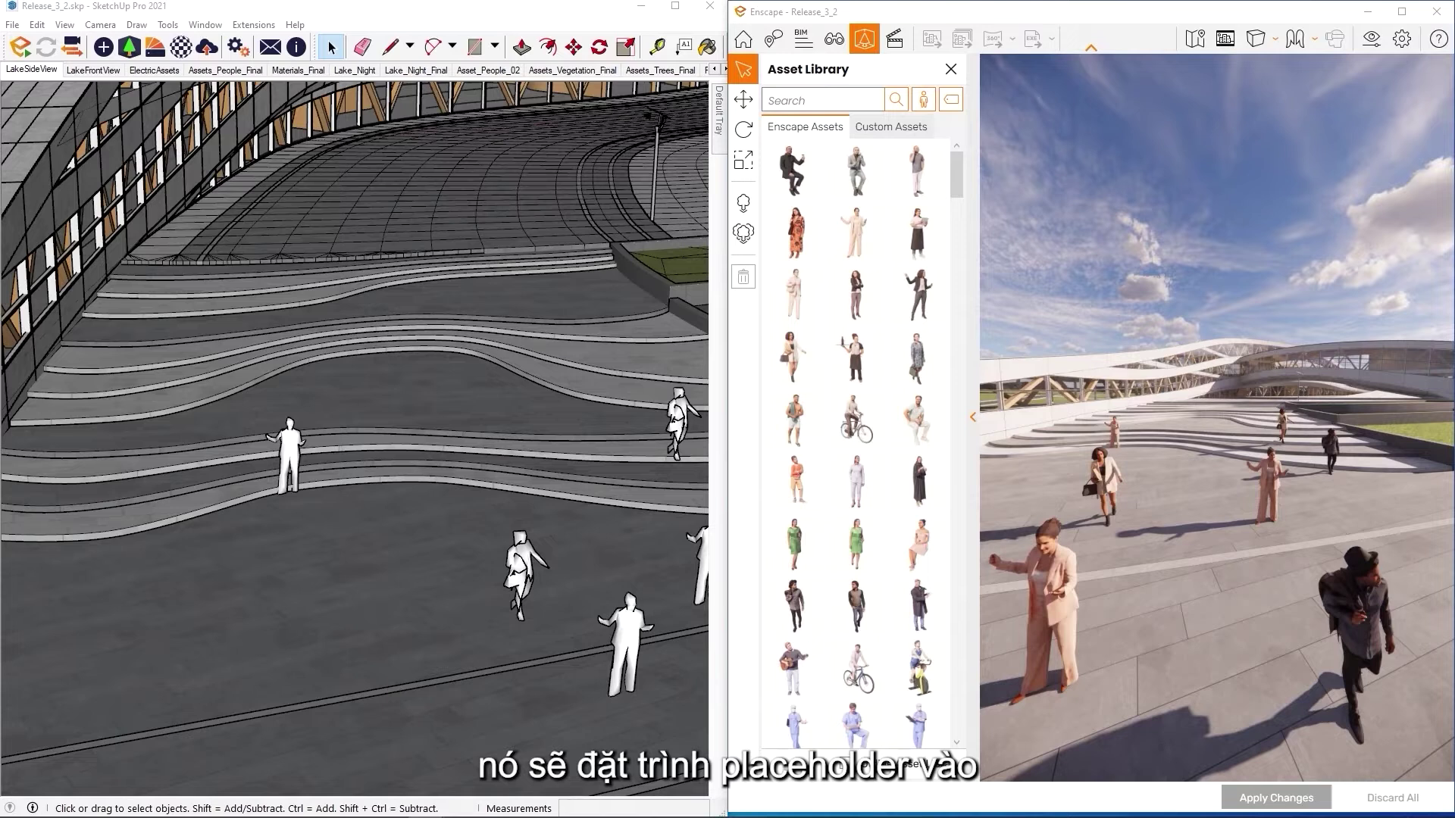
pyautogui.moveTo(1223, 203); pyautogui.dragTo(1220, 229)
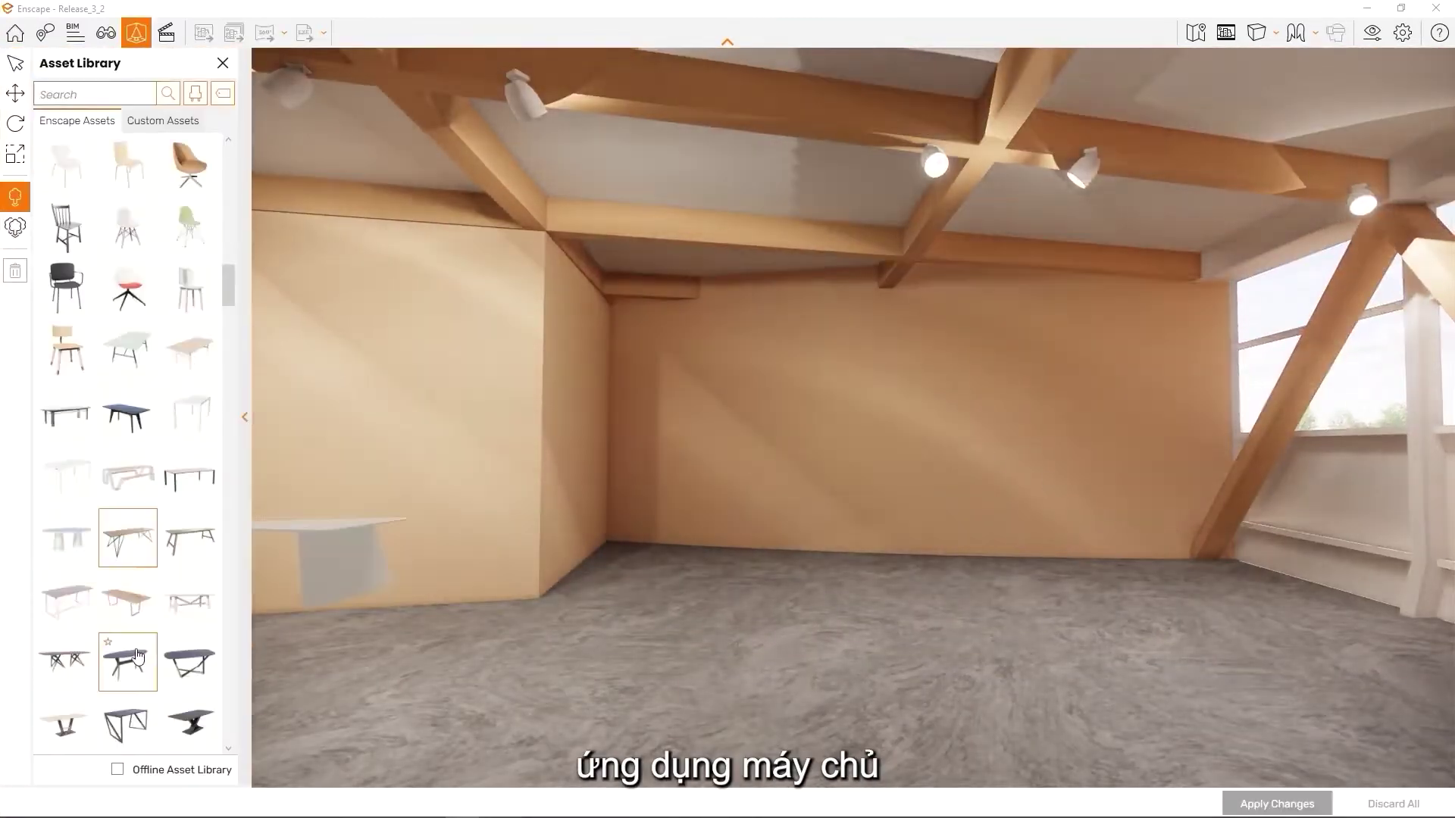
# Place six copies of Dining Table 21 across the room's floor and apply the changes
pyautogui.scroll(-3, 127, 658)
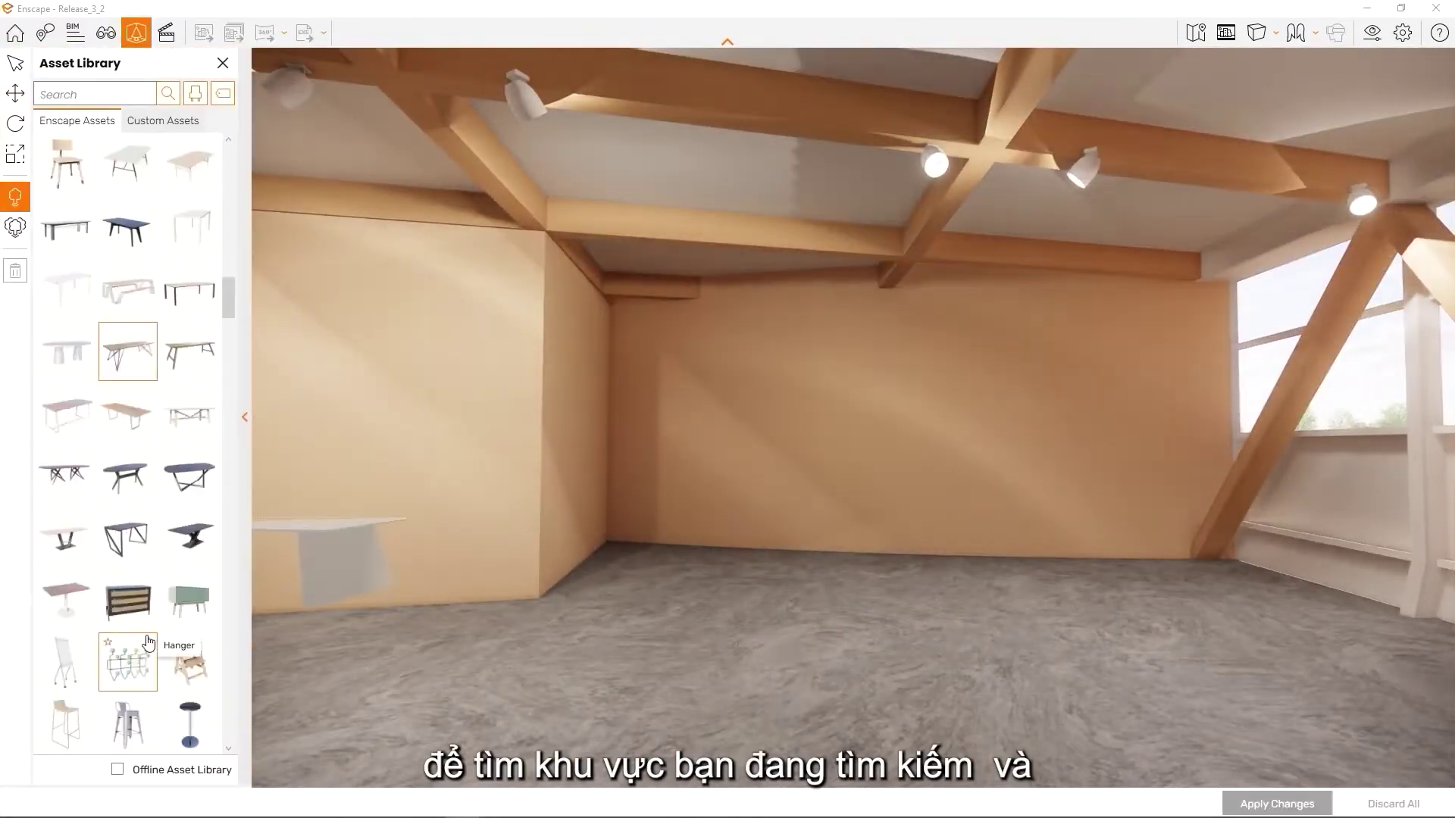
pyautogui.click(66, 609)
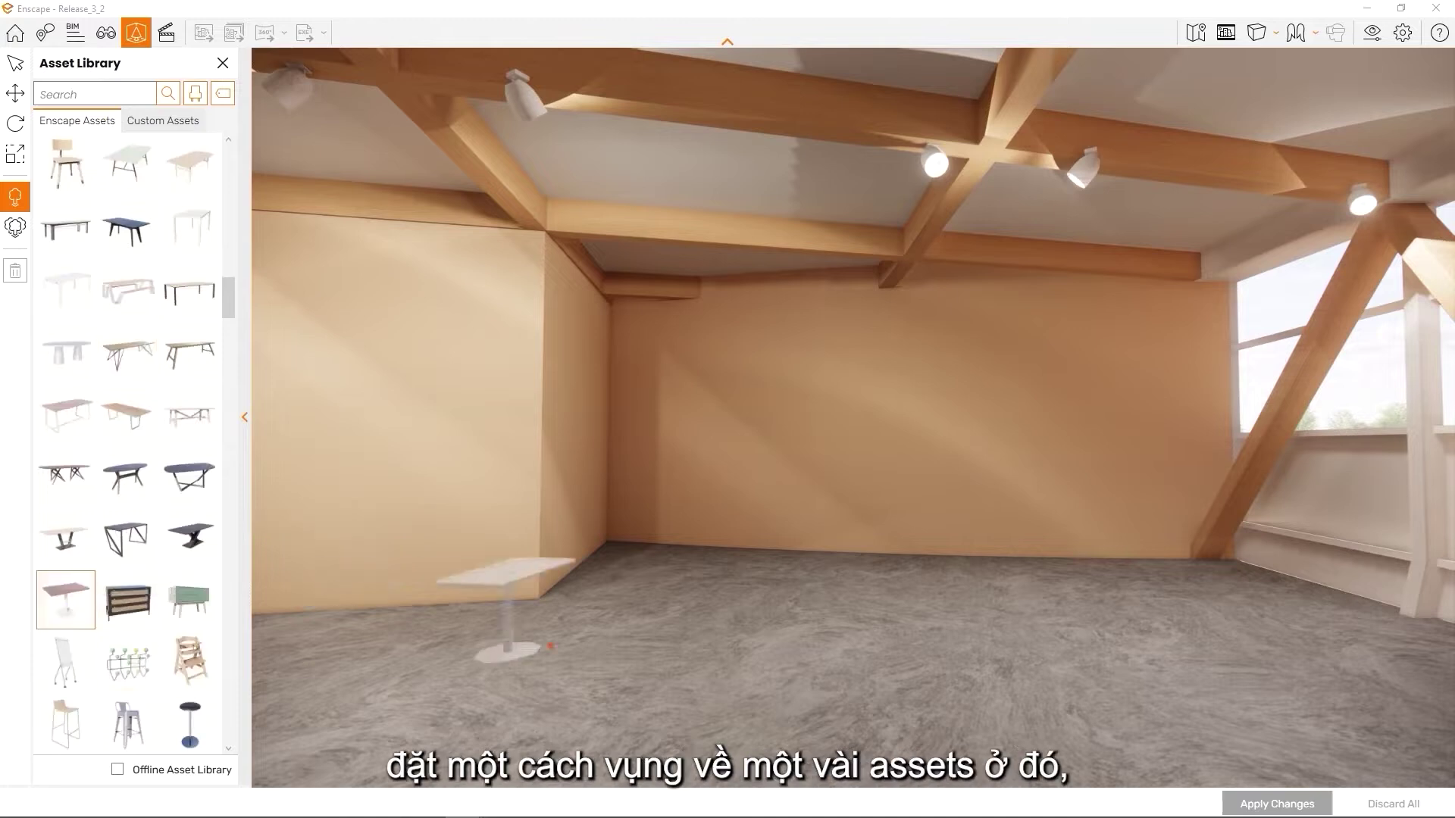
pyautogui.click(601, 643)
pyautogui.click(744, 583)
pyautogui.click(833, 643)
pyautogui.click(961, 597)
pyautogui.click(1027, 690)
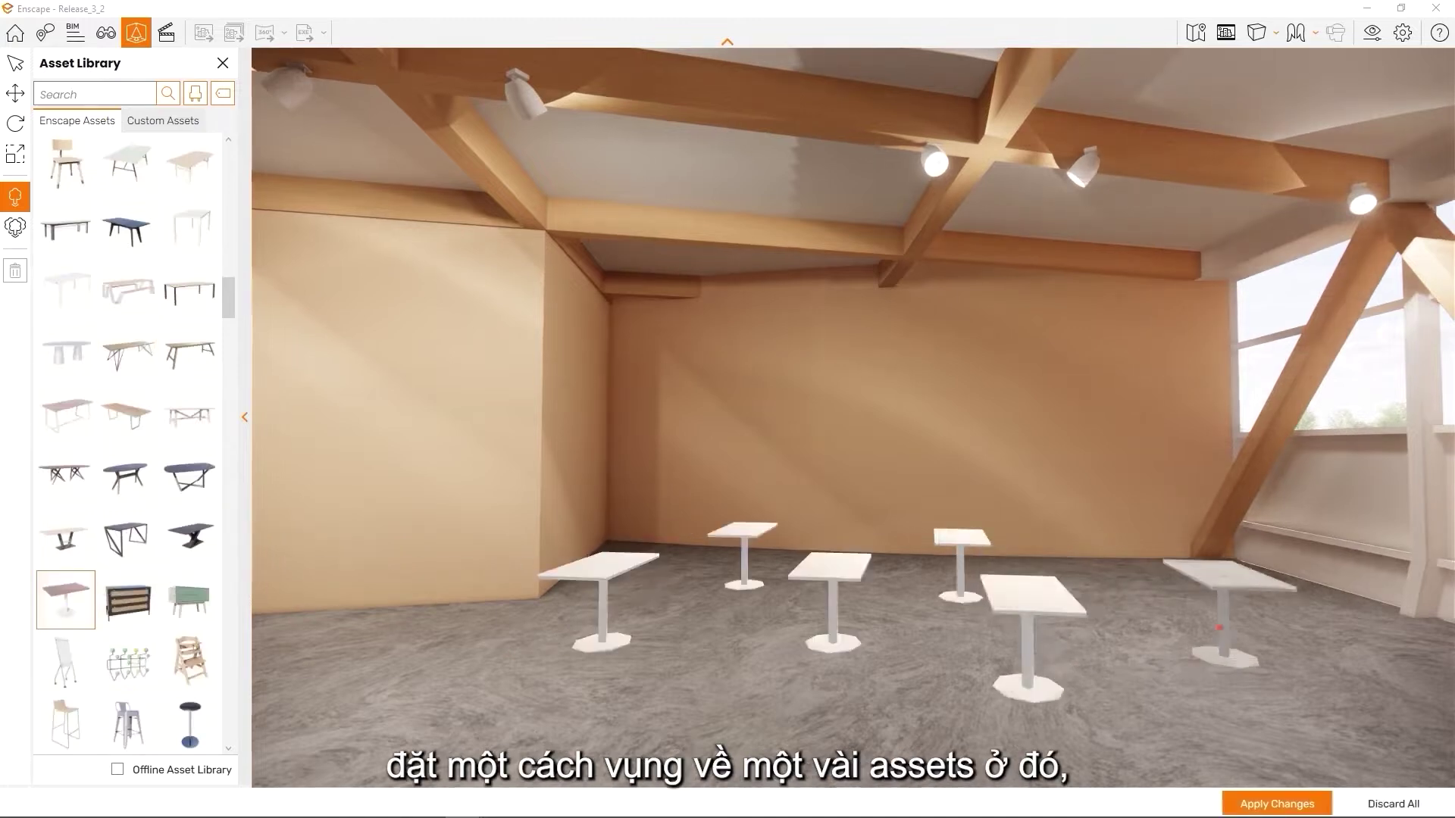
pyautogui.click(1154, 593)
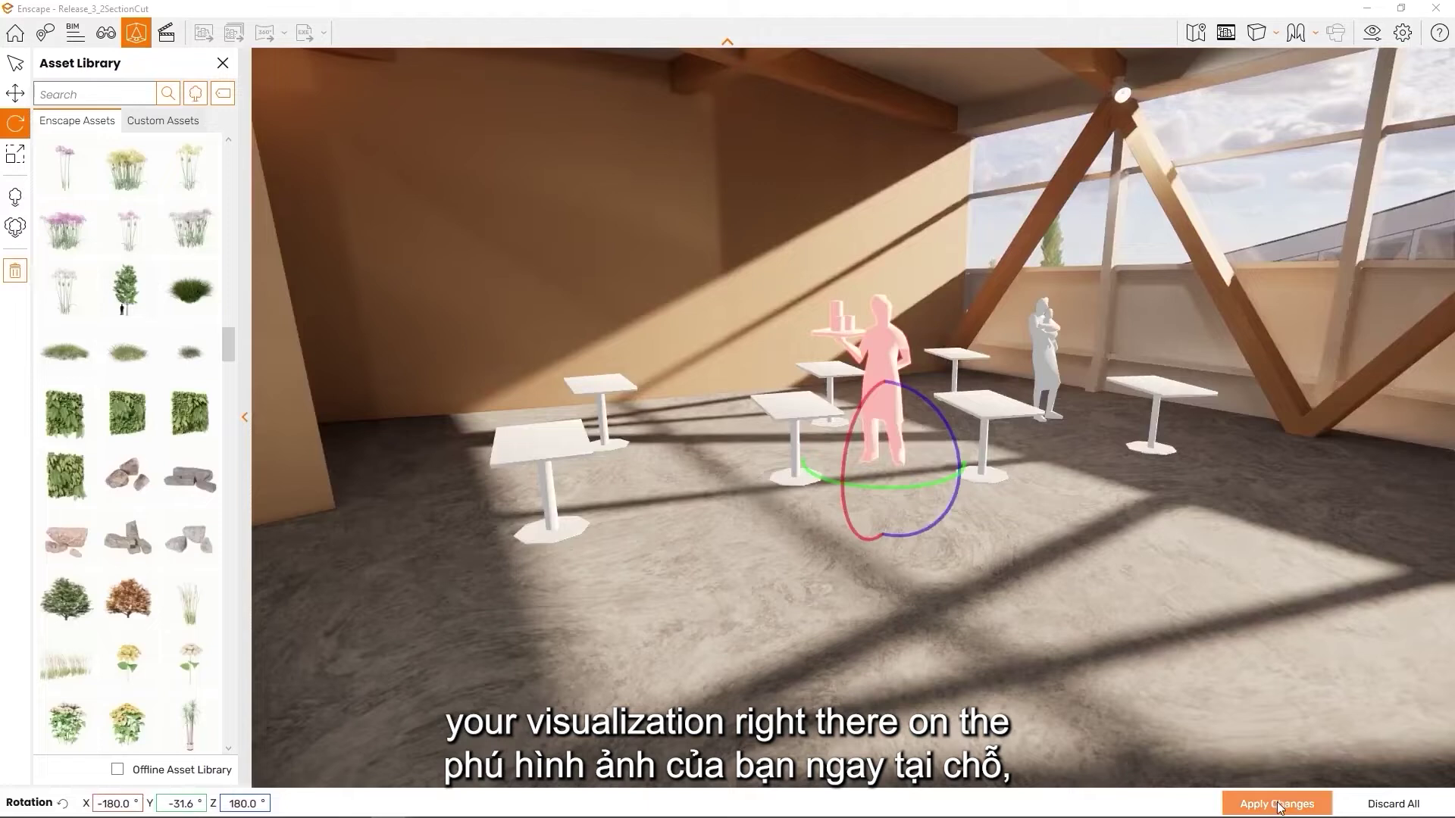
pyautogui.click(1278, 805)
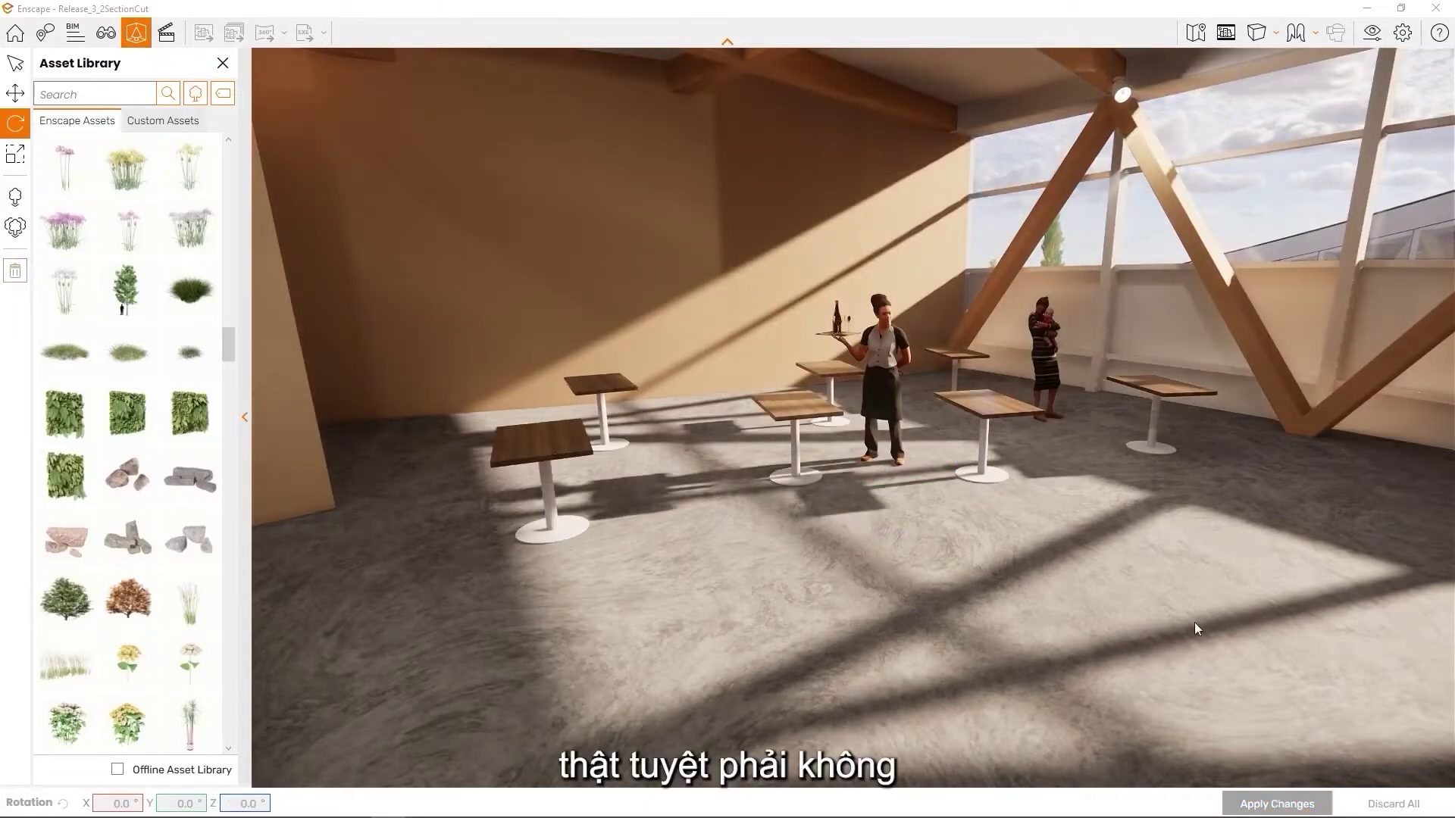
pyautogui.press('d')
pyautogui.press('w')
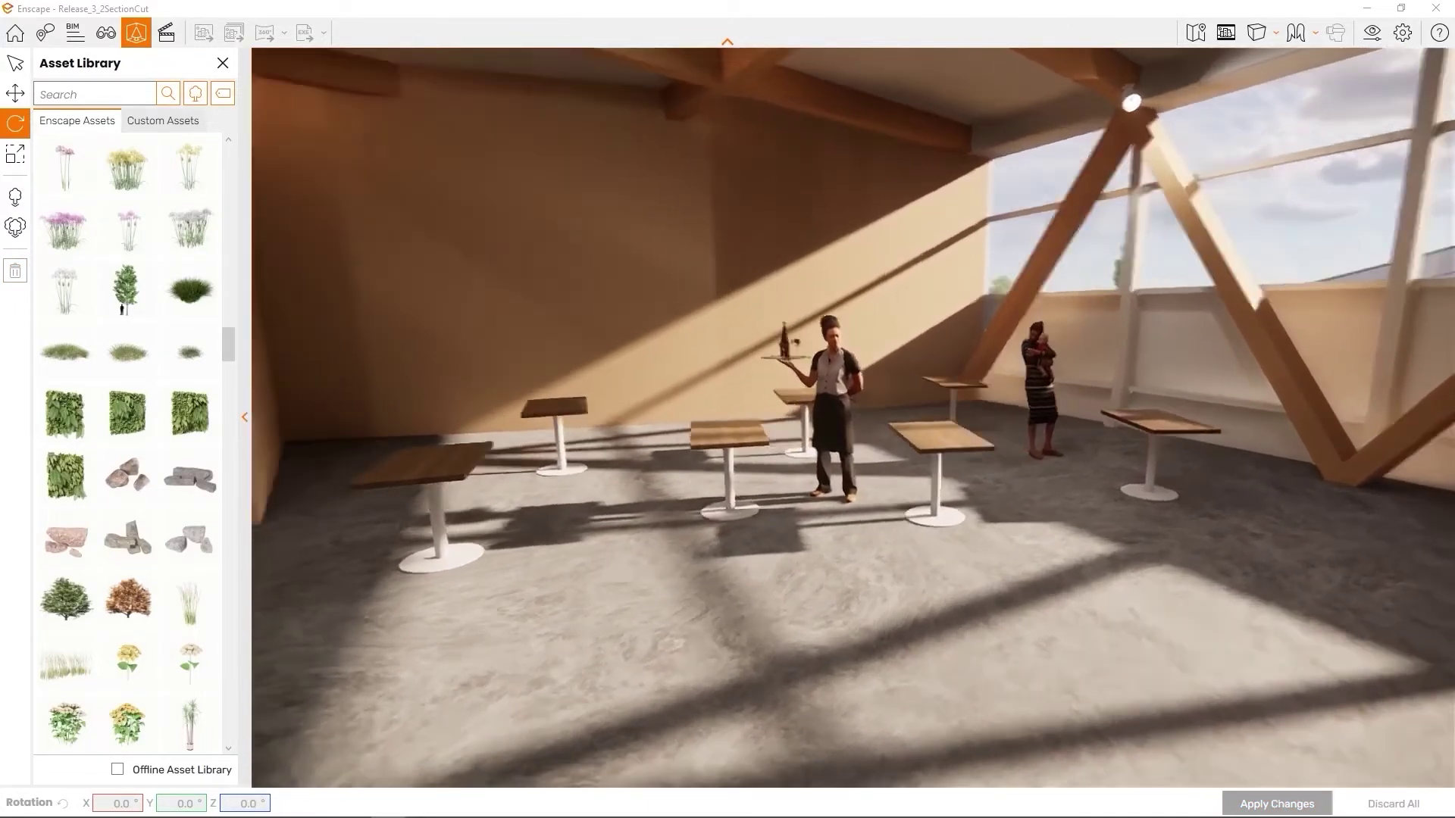
pyautogui.moveTo(1288, 599); pyautogui.dragTo(1163, 594, button='right')
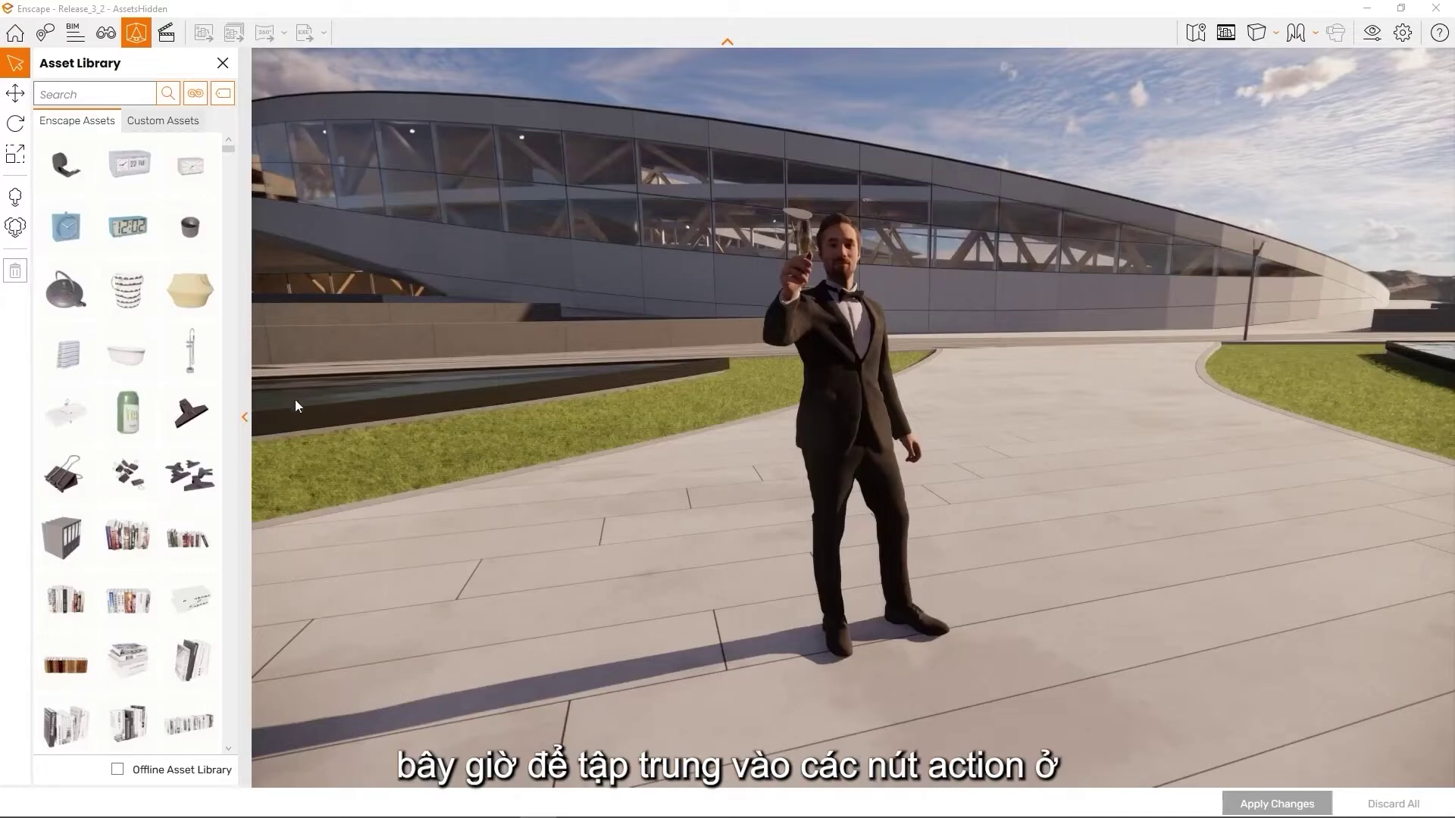
# Collapse the asset library, then select the suited man and adjust his rotation
pyautogui.click(247, 418)
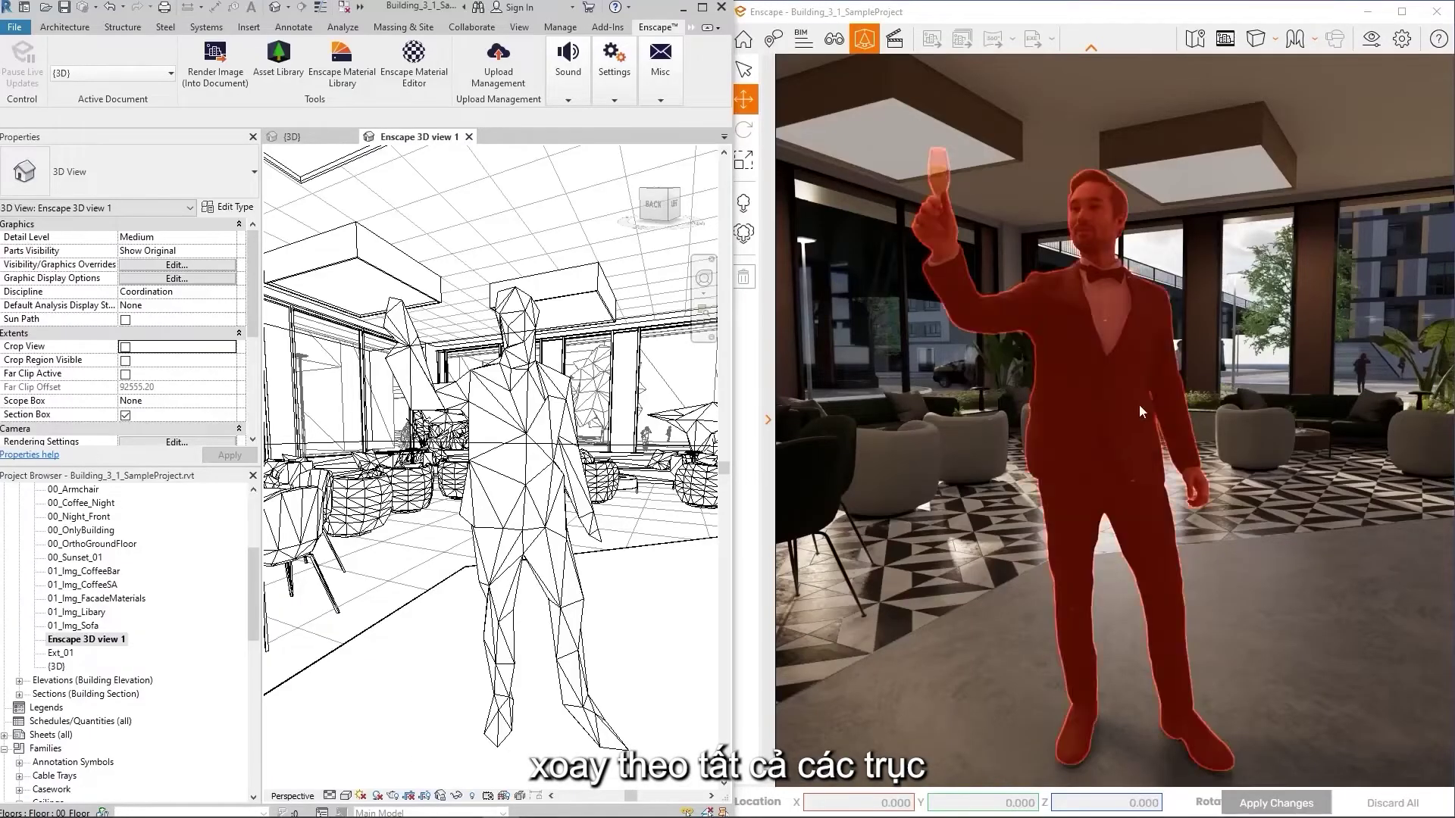
pyautogui.click(1124, 418)
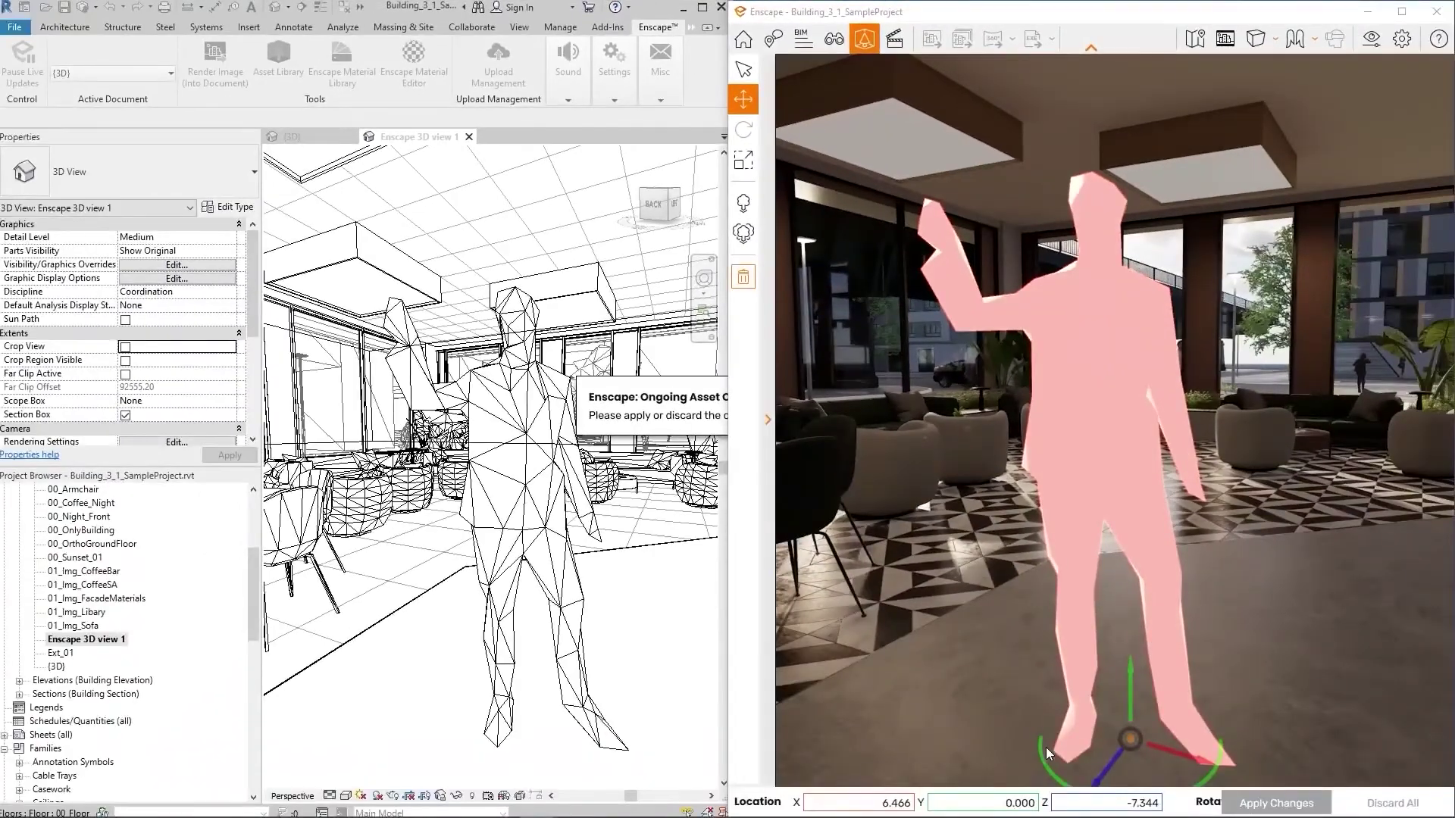
pyautogui.moveTo(1048, 753); pyautogui.dragTo(1038, 752)
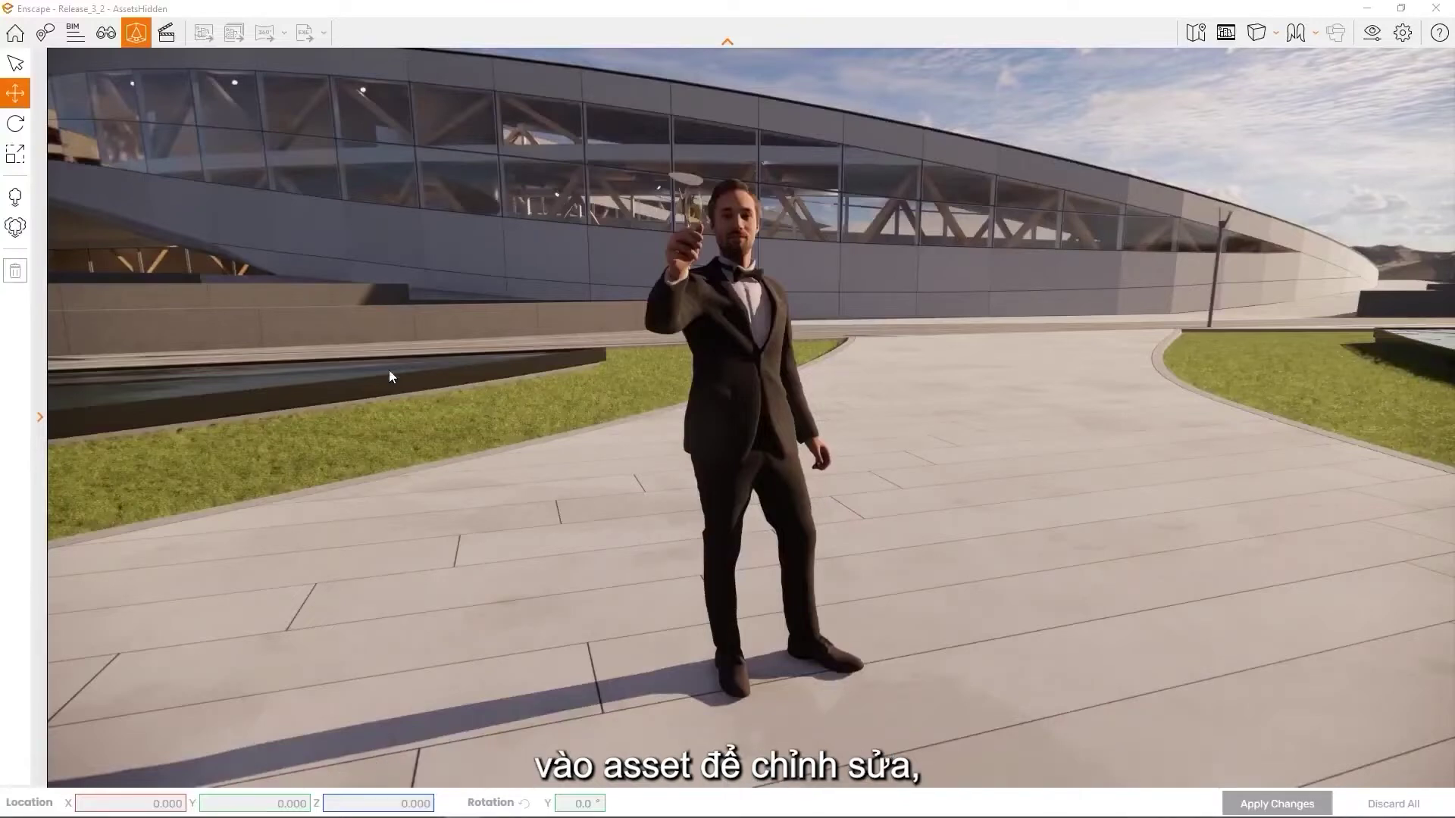
# Drag the suited man back along the paving toward the far wall and apply it
pyautogui.click(741, 420)
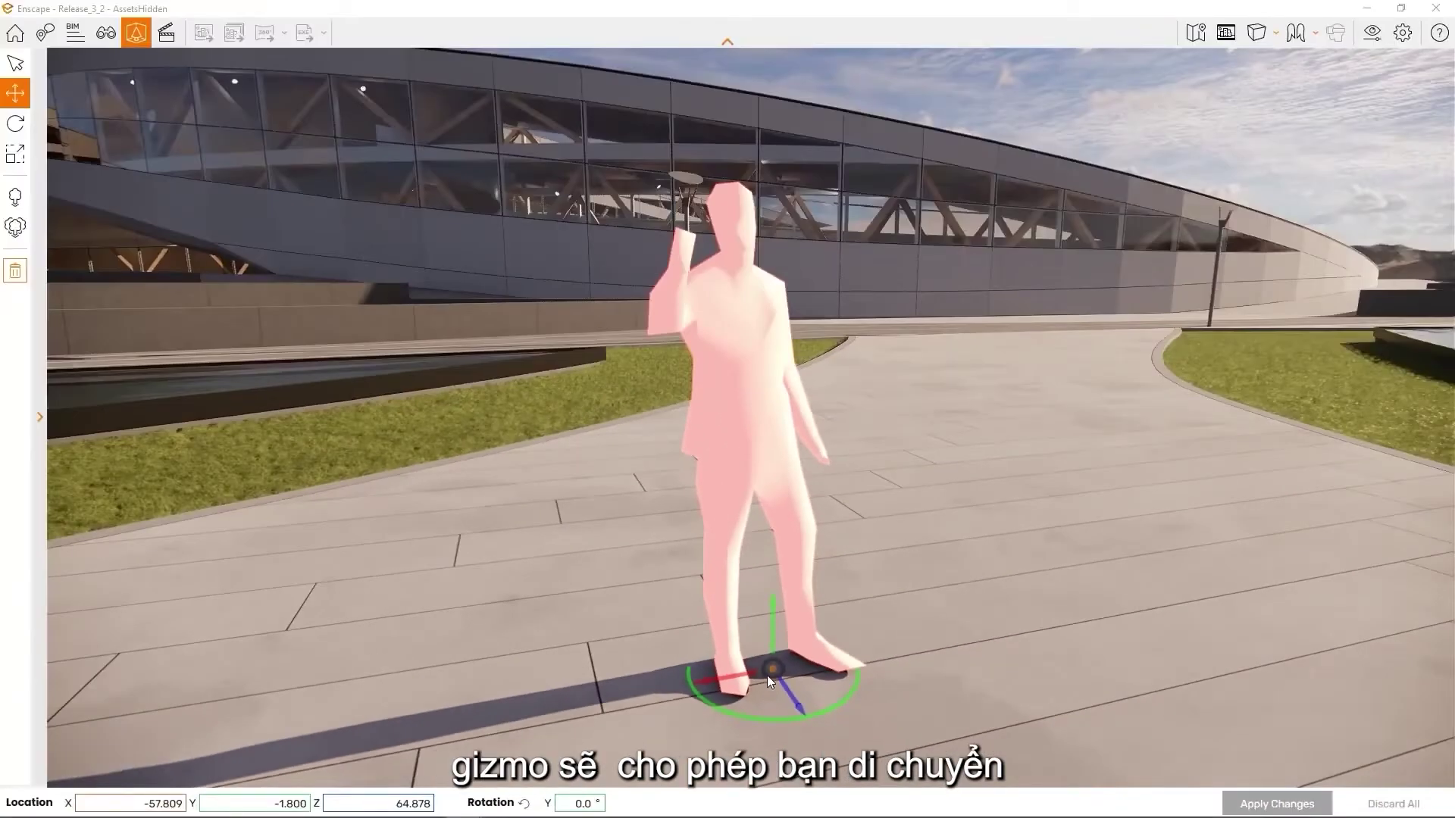
pyautogui.moveTo(770, 671); pyautogui.dragTo(898, 638)
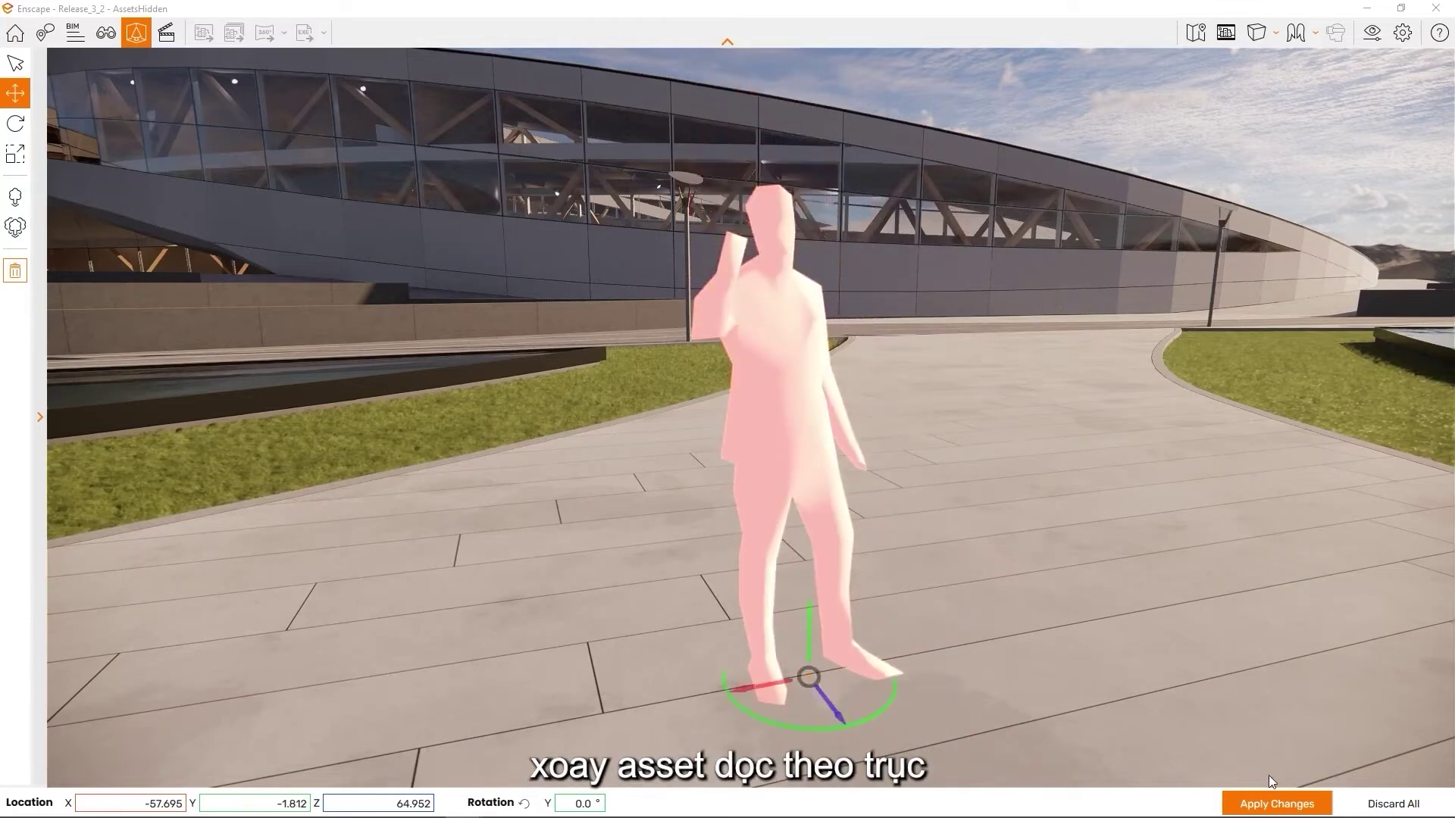
pyautogui.click(1271, 808)
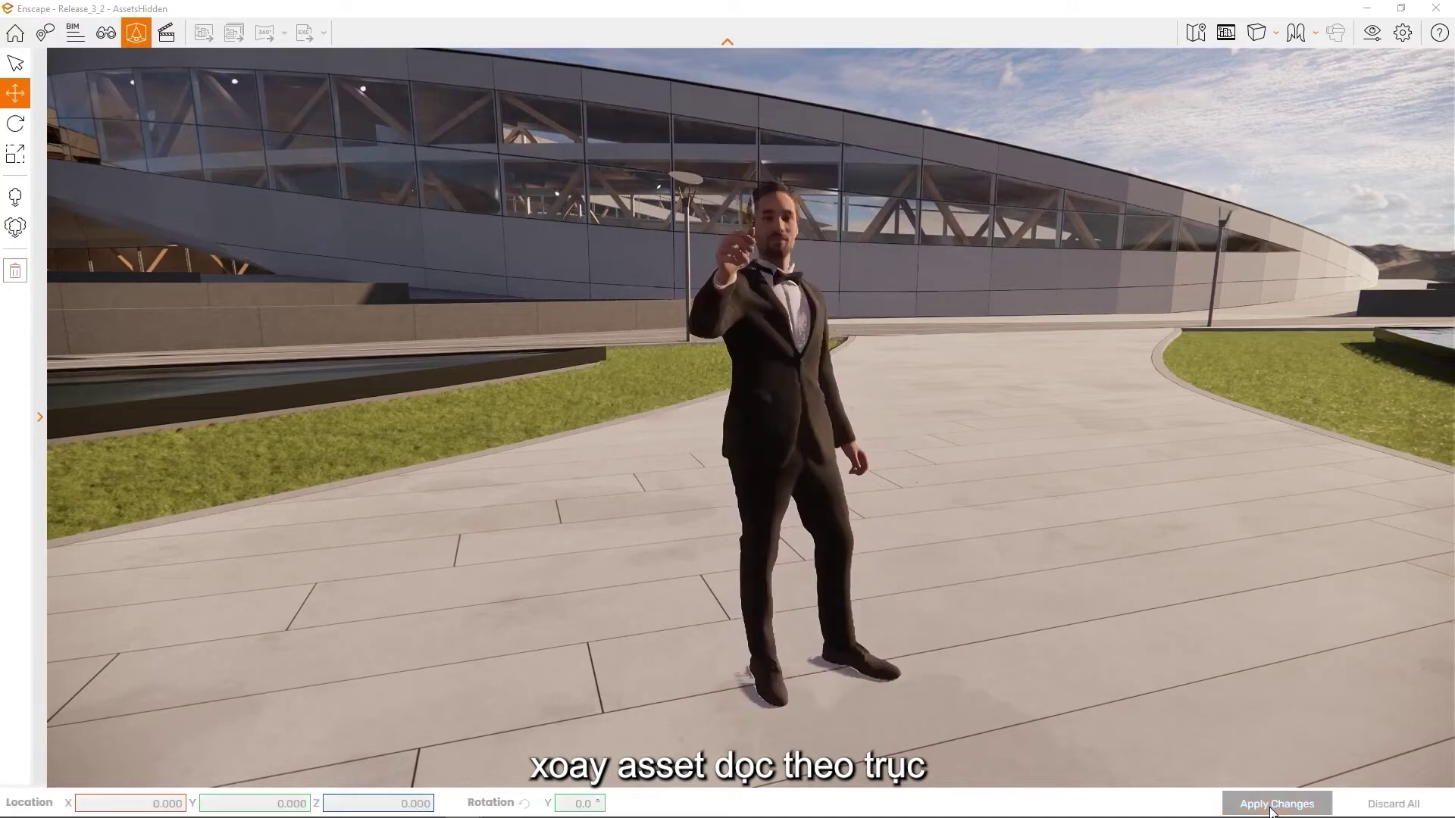
# Set the man's X location to -58 and apply the change
pyautogui.click(774, 447)
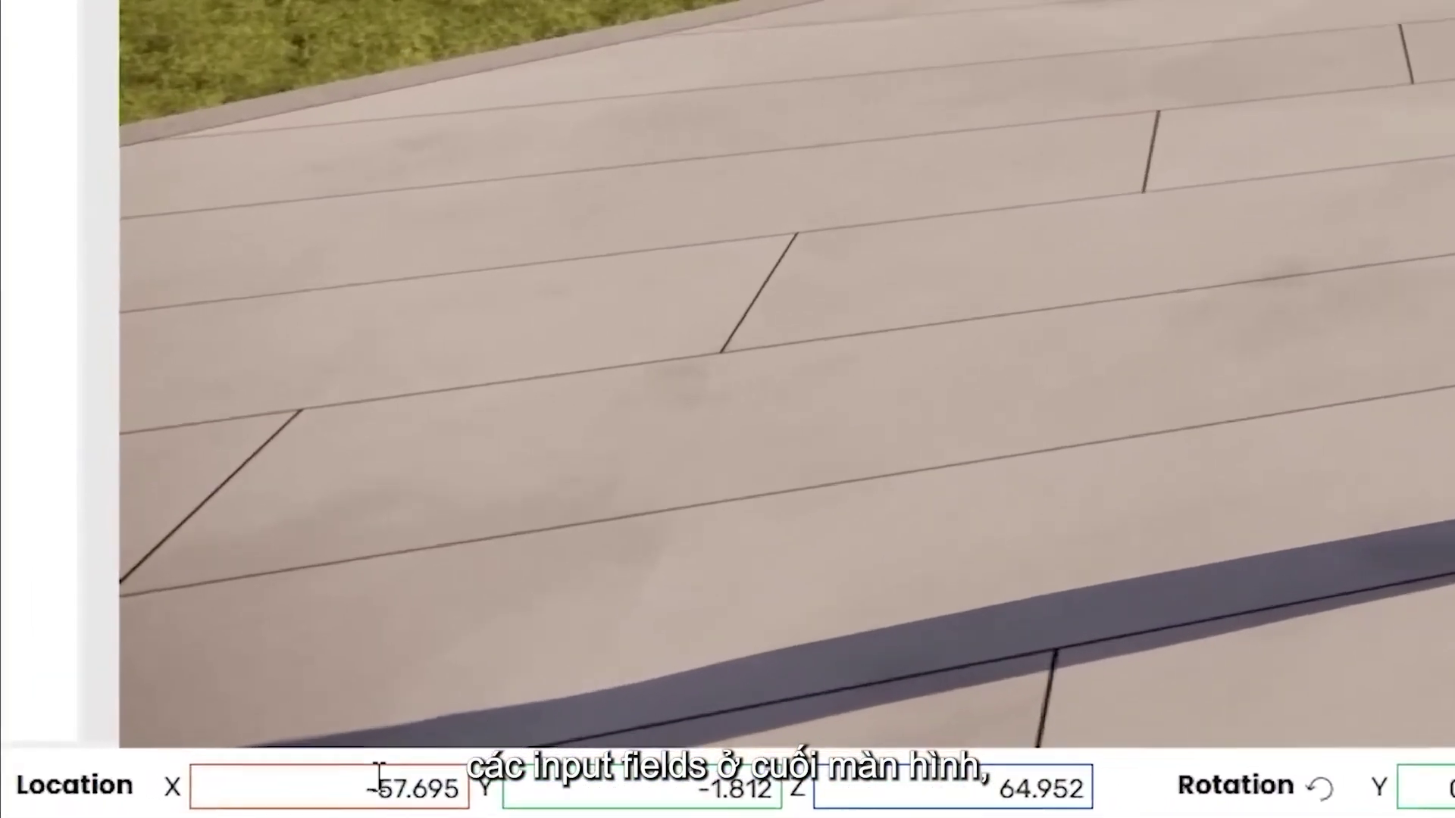
pyautogui.click(402, 786)
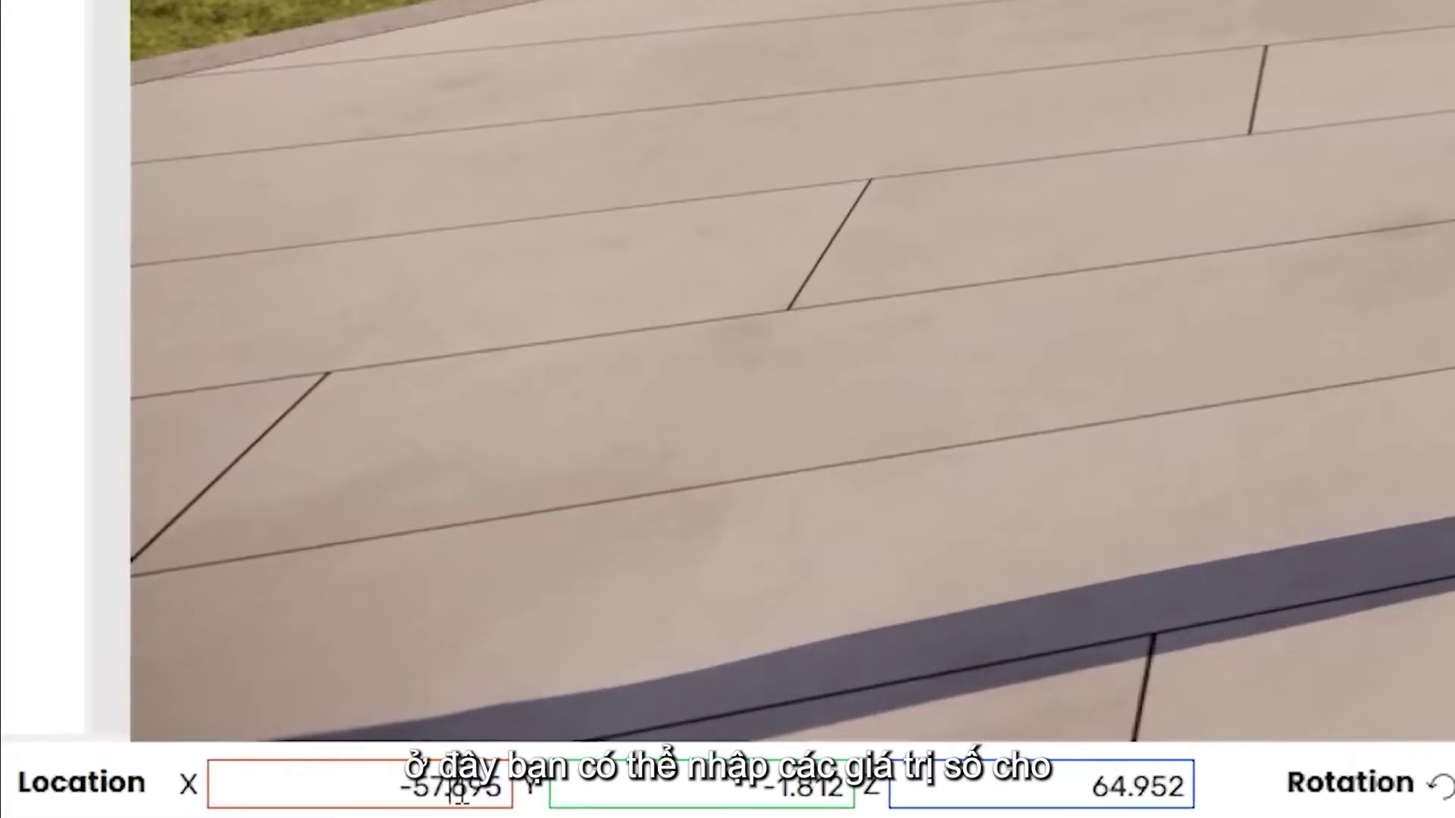
pyautogui.moveTo(433, 784); pyautogui.dragTo(604, 799)
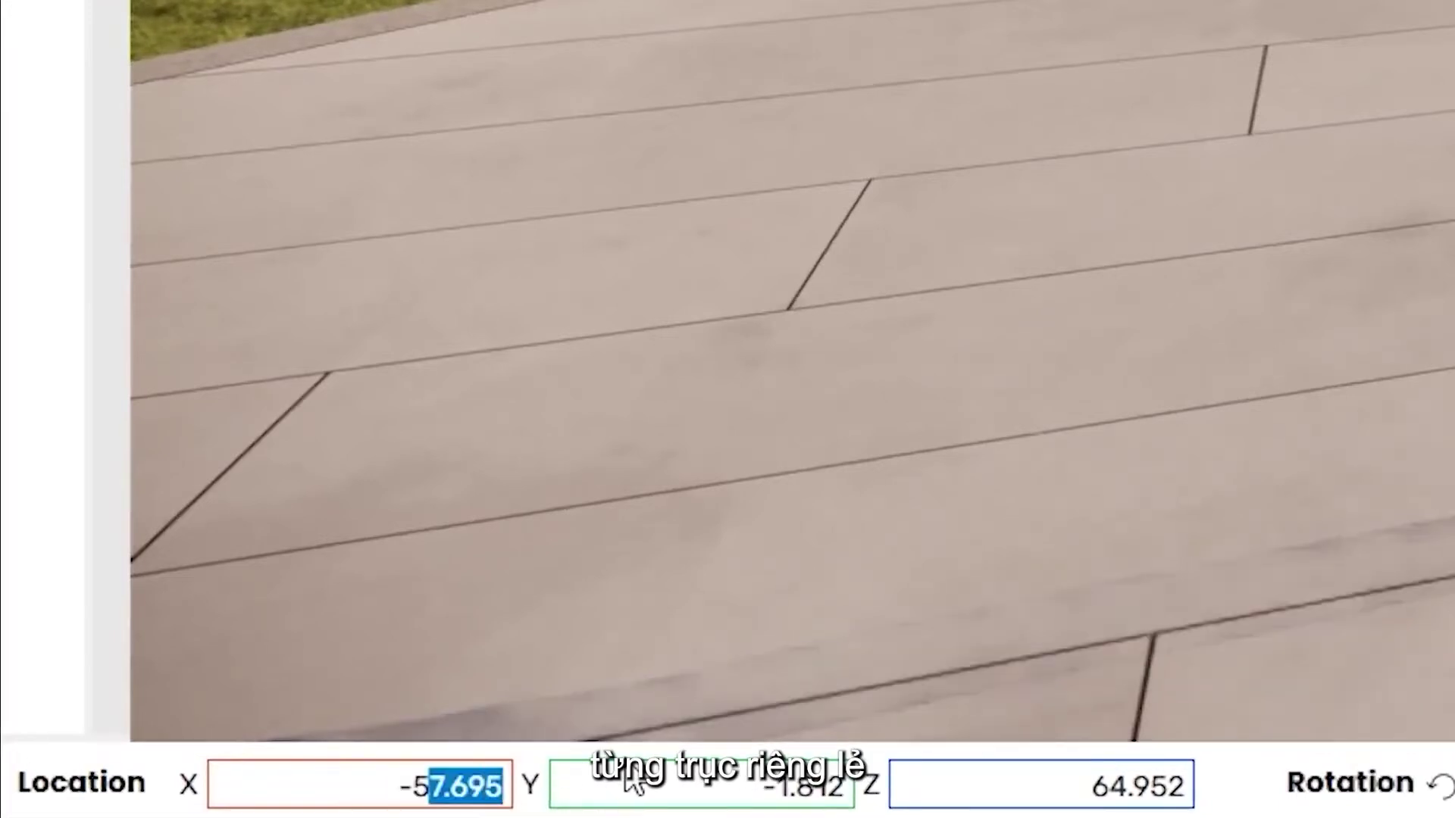
pyautogui.write('8')
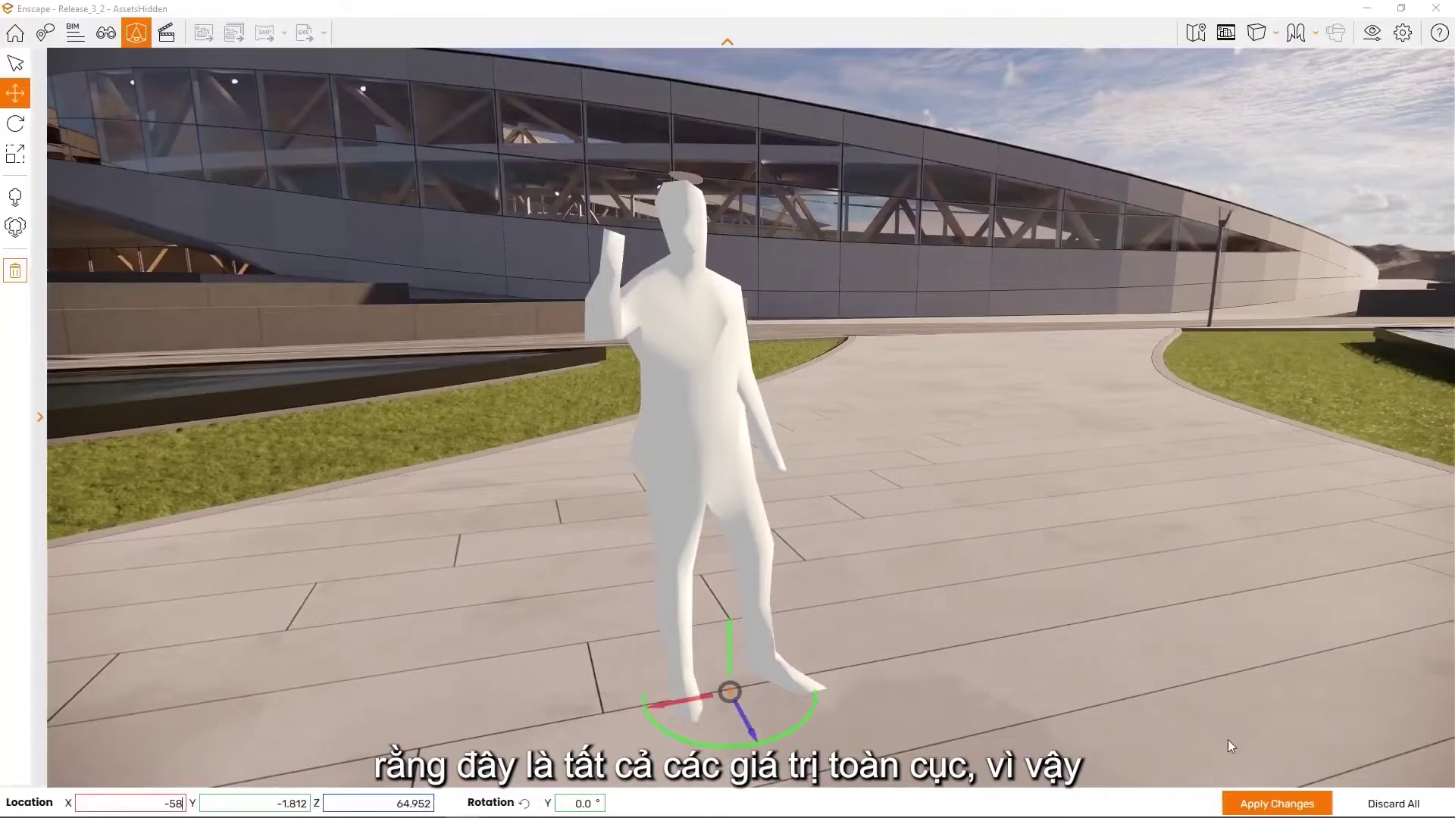
pyautogui.click(1260, 795)
pyautogui.click(1262, 801)
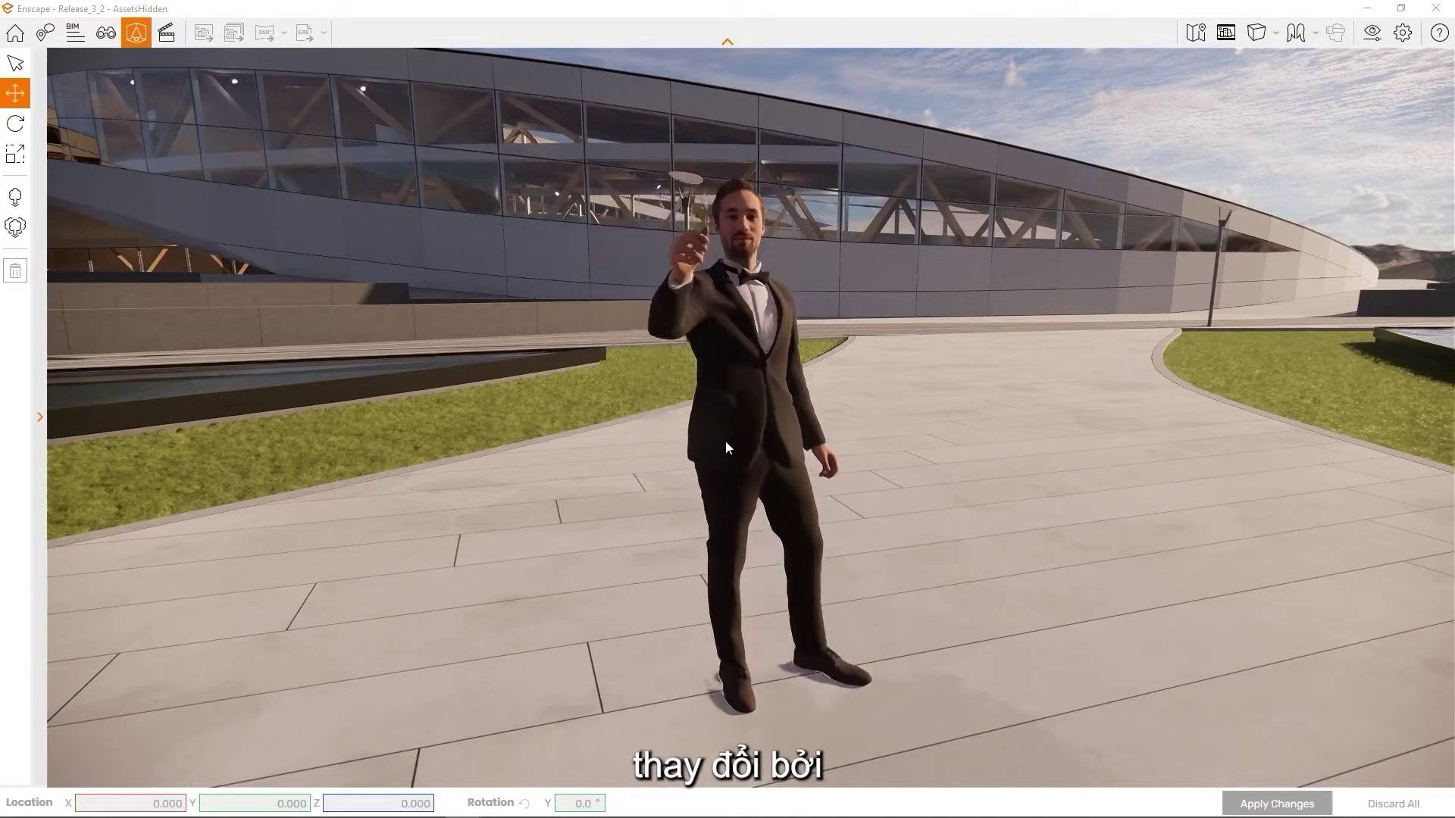
pyautogui.click(725, 443)
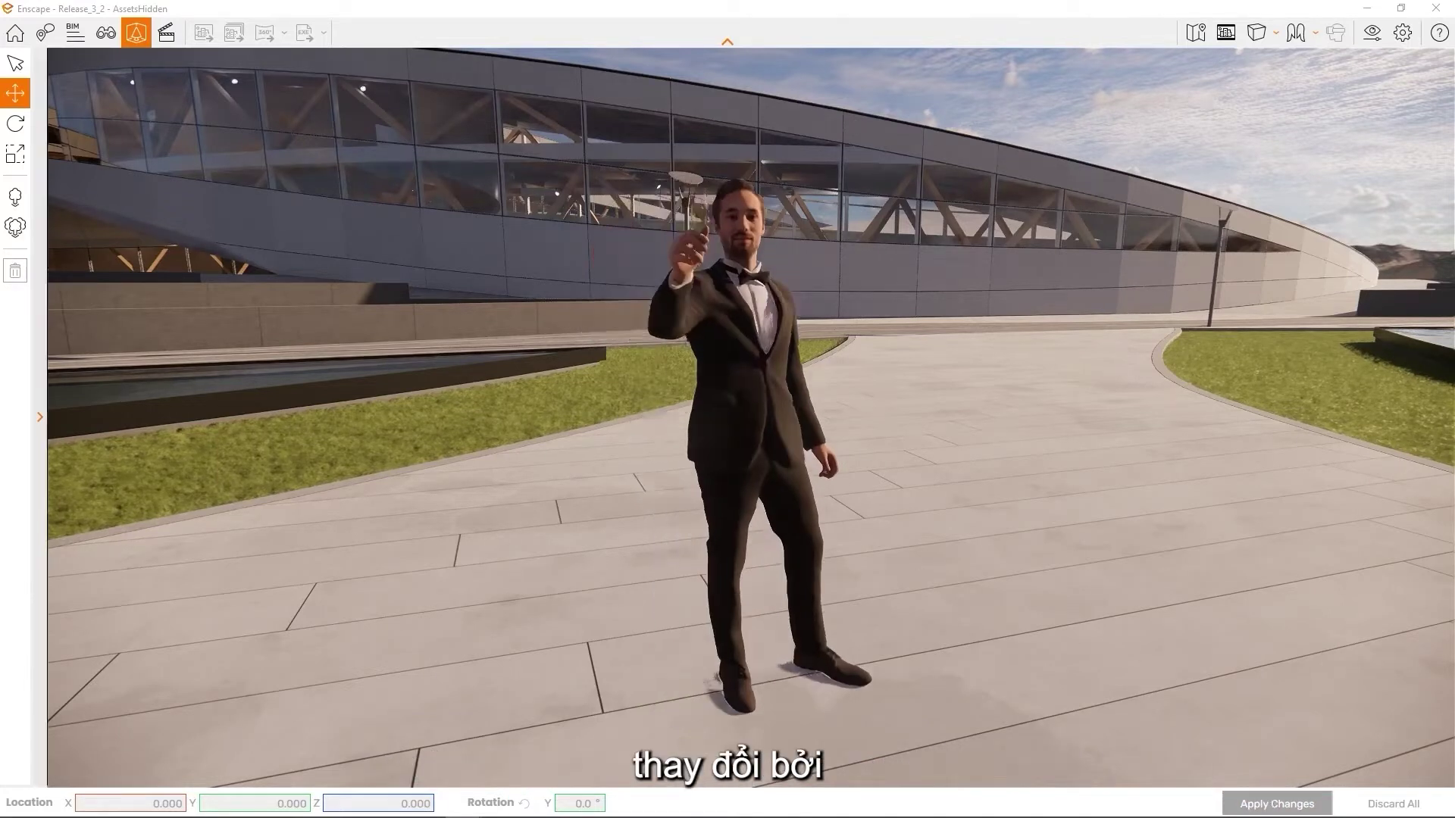
# Rotate the suited man about 90 degrees and scale him to 76%, then apply
pyautogui.click(15, 123)
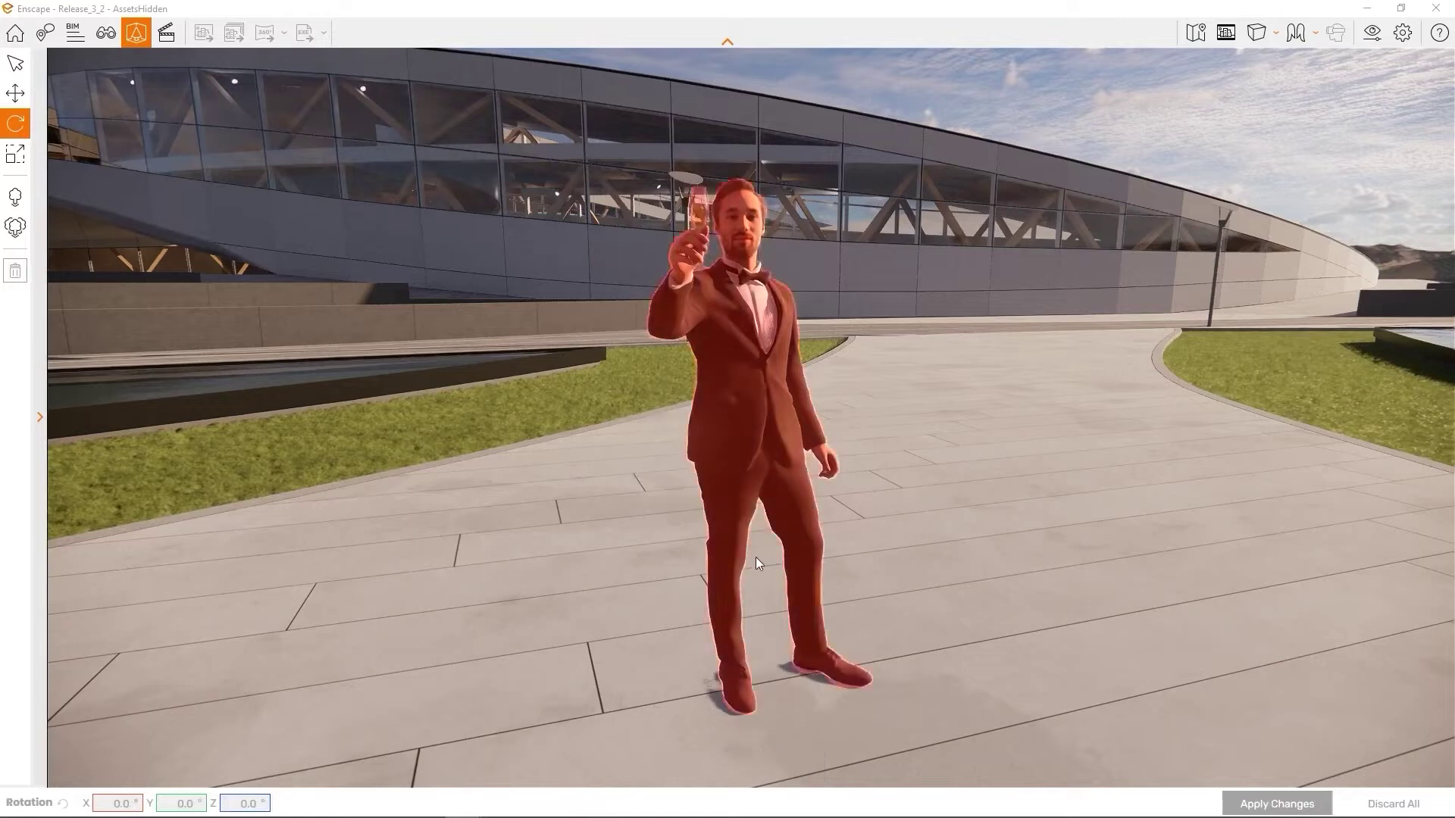
pyautogui.click(765, 471)
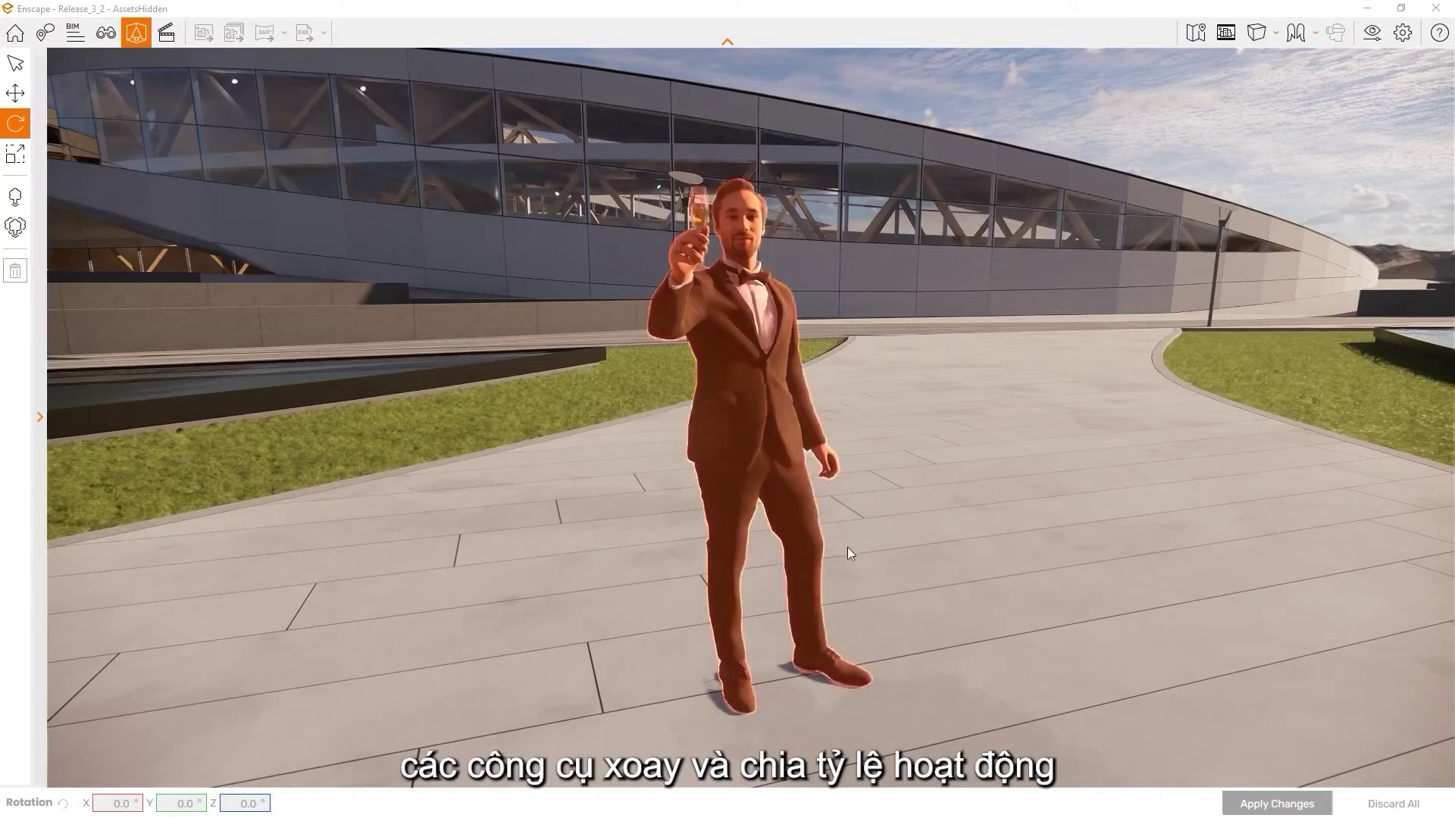
pyautogui.moveTo(845, 719); pyautogui.dragTo(848, 719)
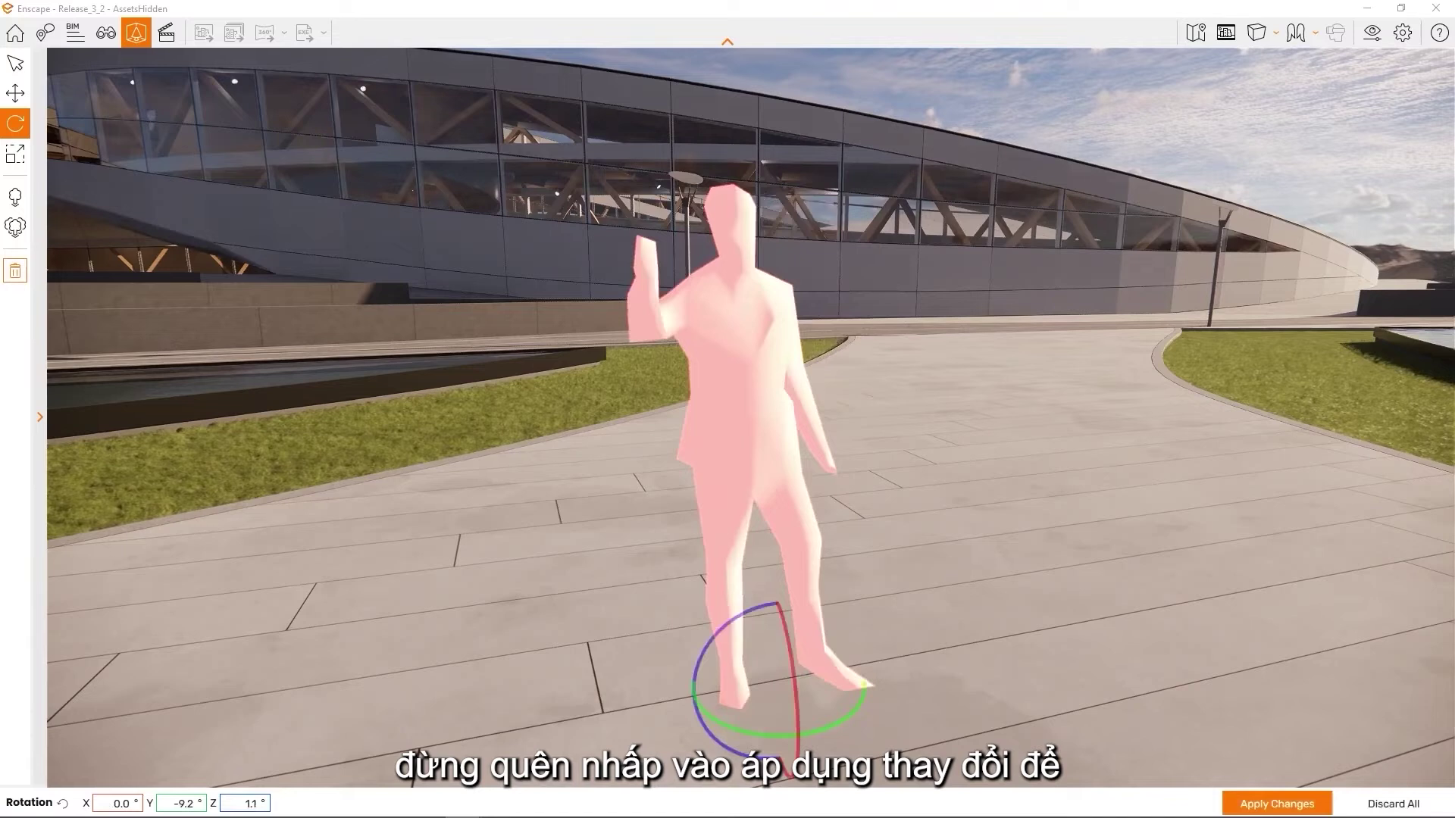
pyautogui.click(16, 154)
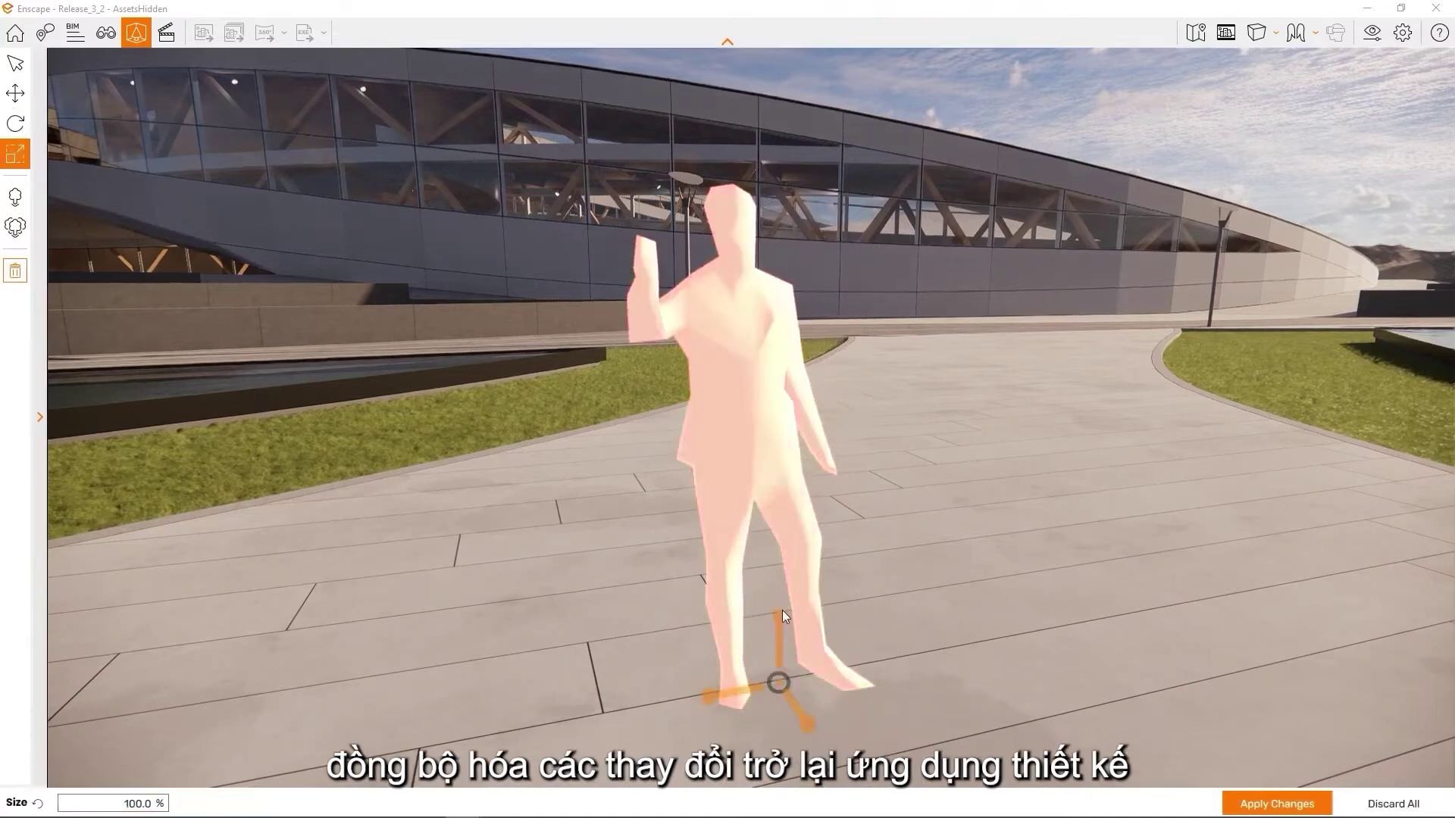
pyautogui.moveTo(776, 616)
pyautogui.mouseDown()
pyautogui.moveTo(776, 561)
pyautogui.moveTo(776, 644)
pyautogui.moveTo(776, 617)
pyautogui.mouseUp()
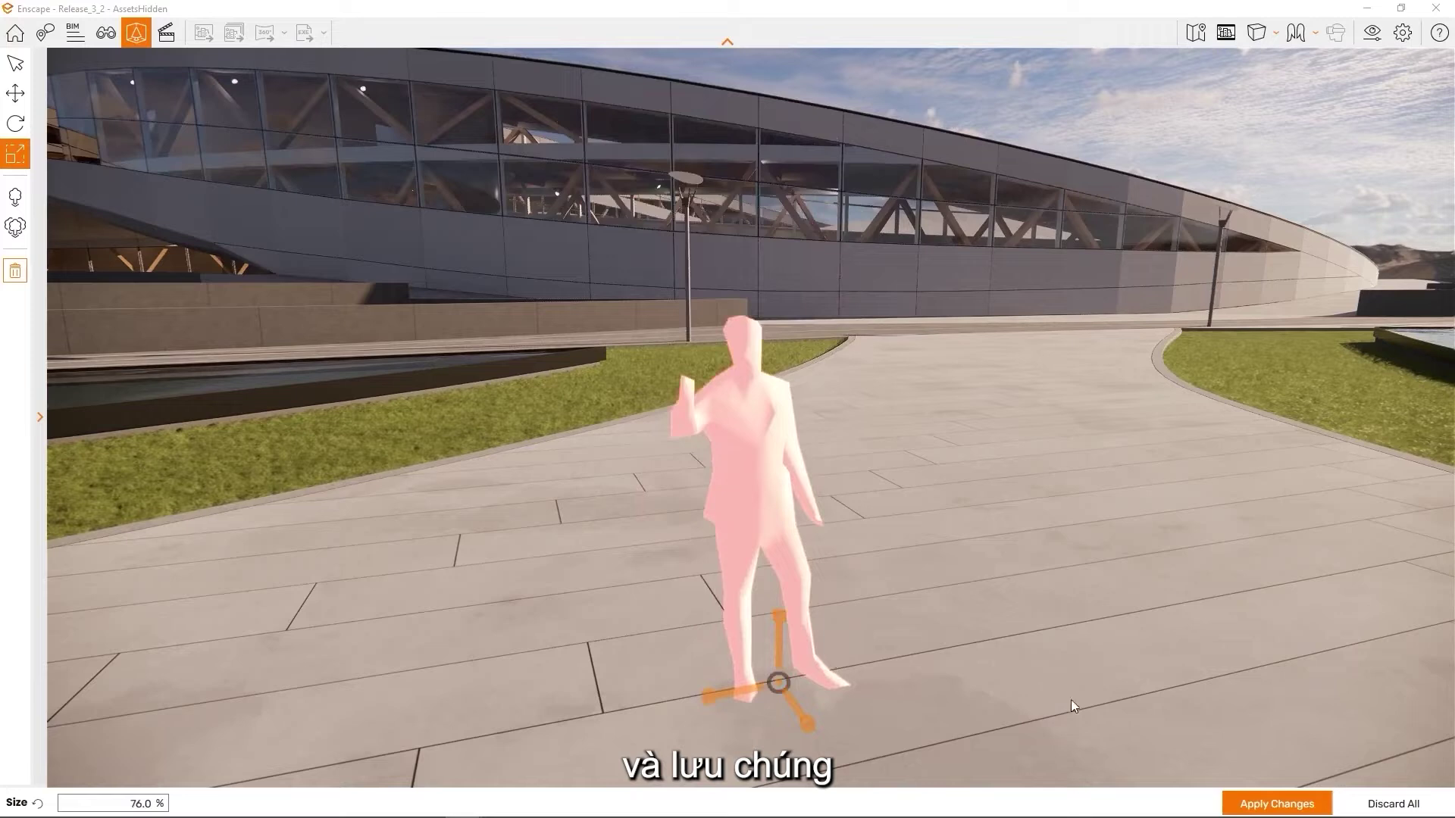
pyautogui.click(1273, 804)
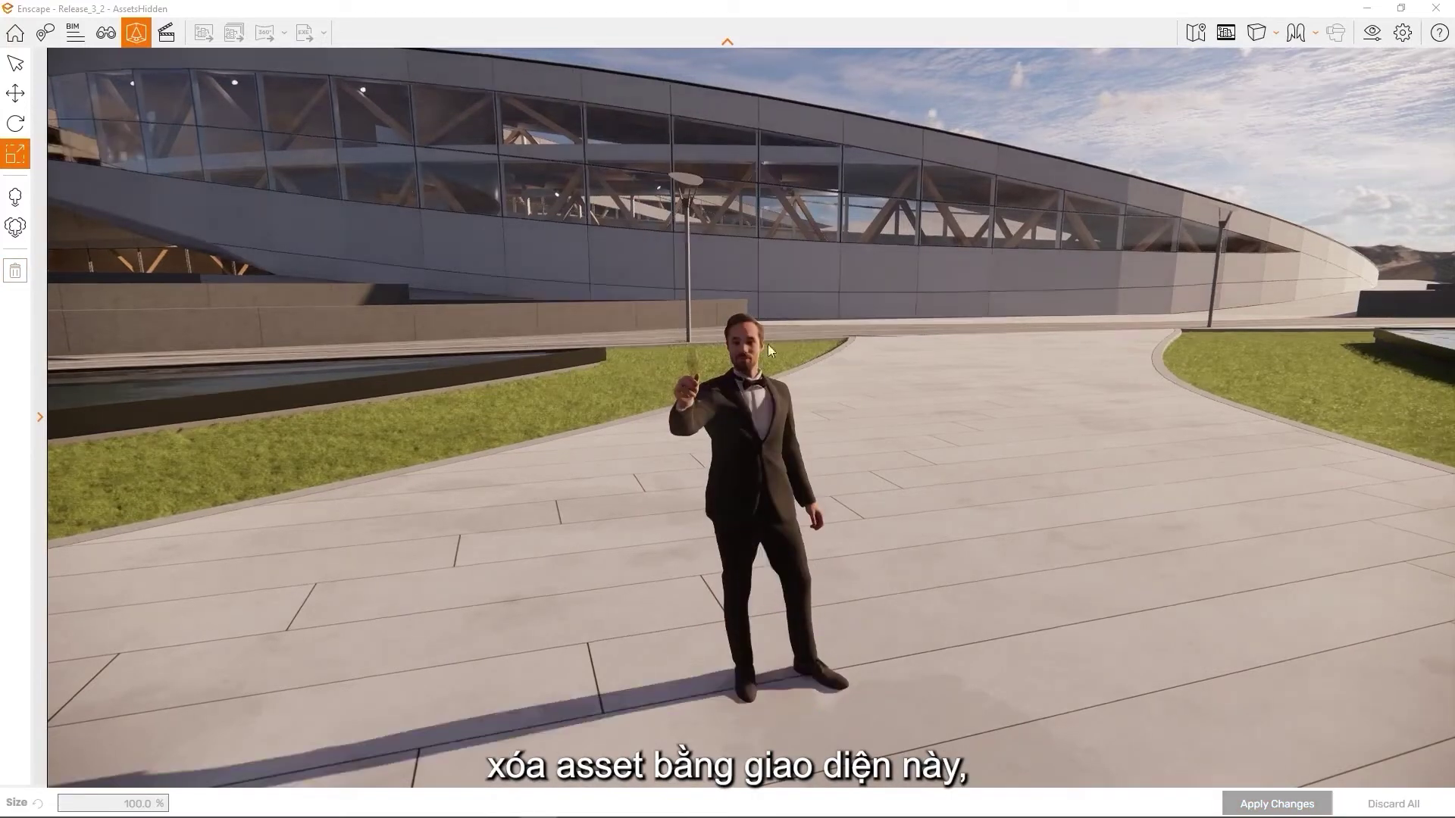
# Delete the suited man from the plaza and apply the removal
pyautogui.click(763, 413)
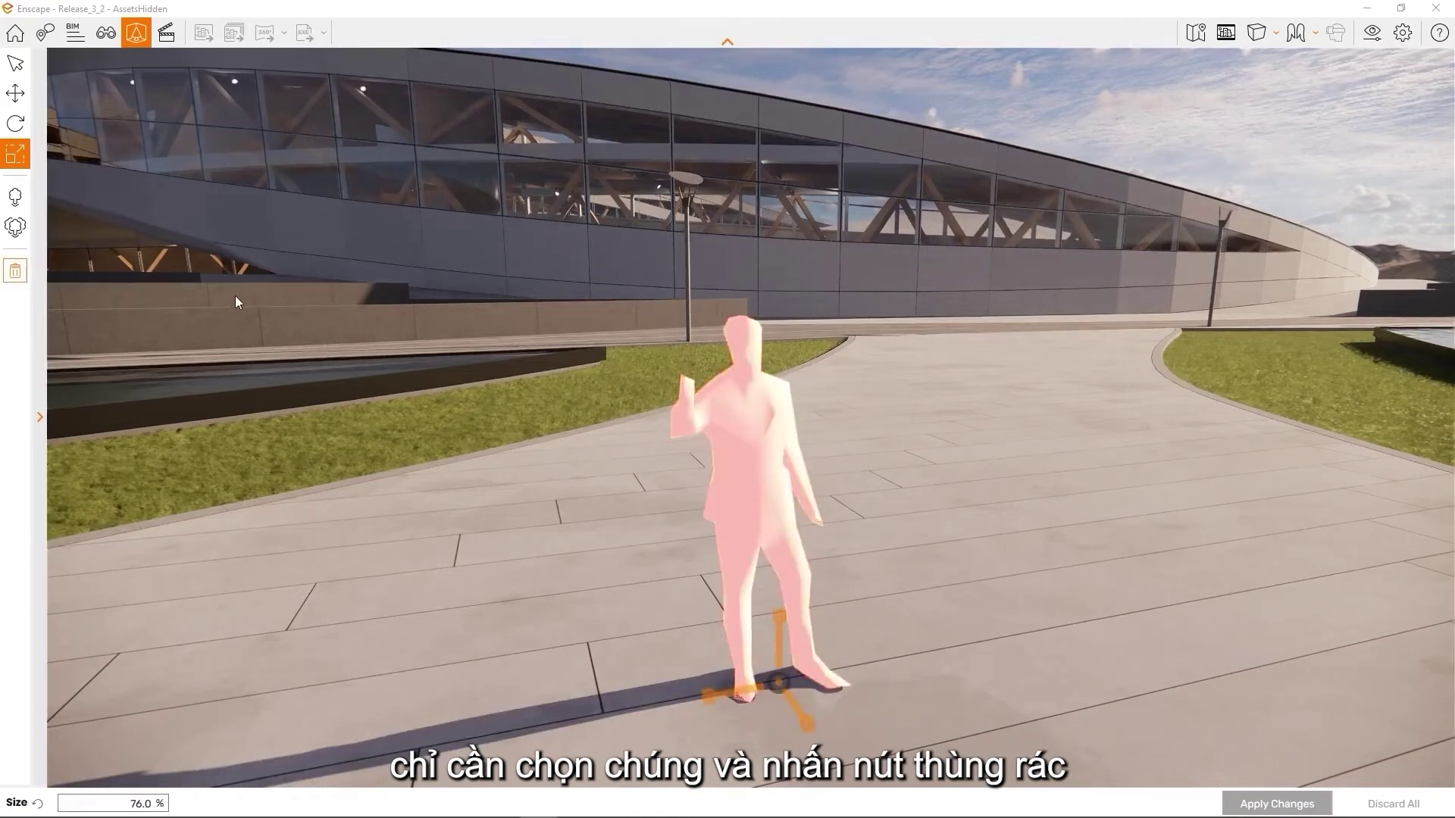
pyautogui.click(16, 271)
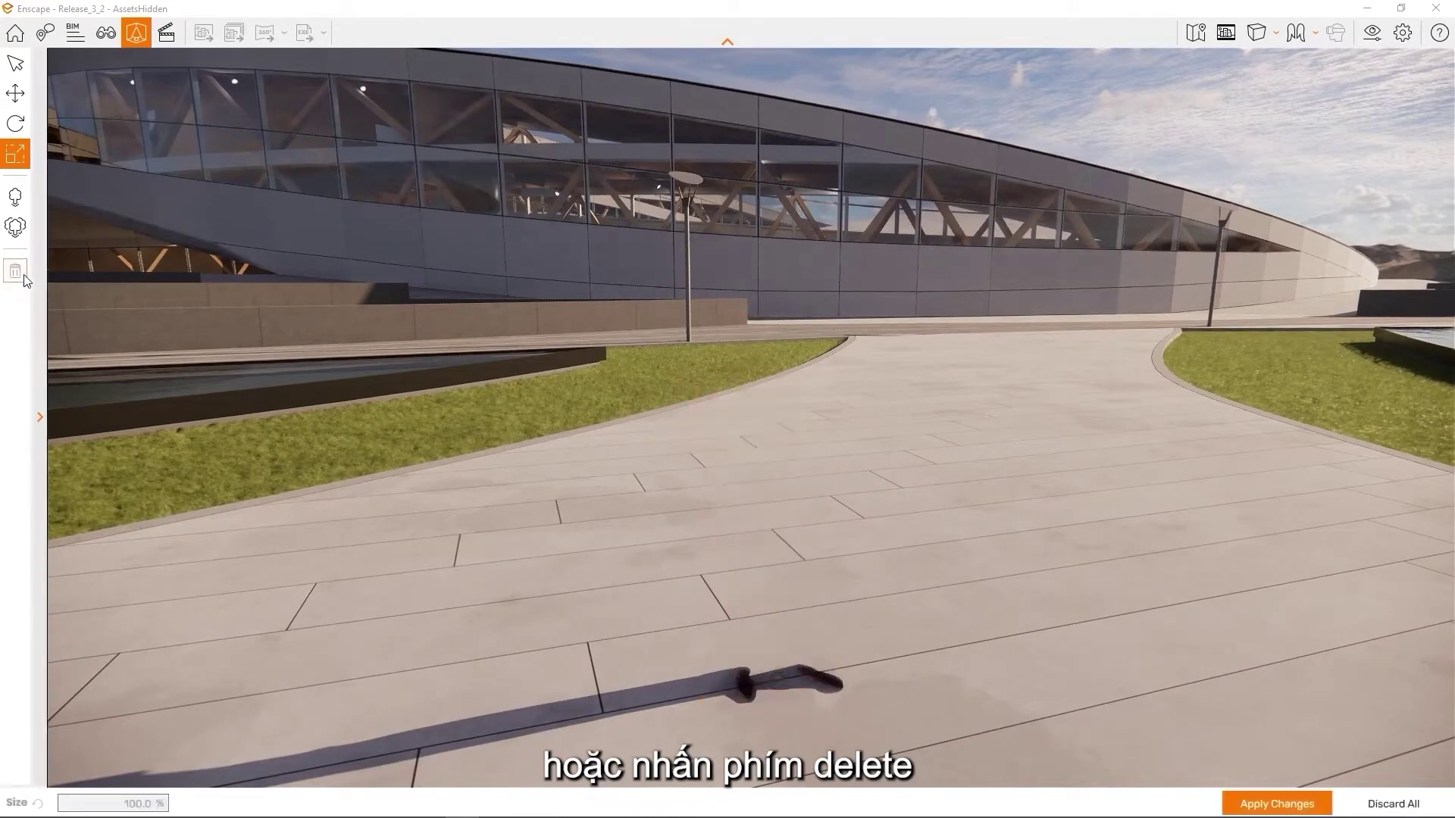
pyautogui.click(1276, 804)
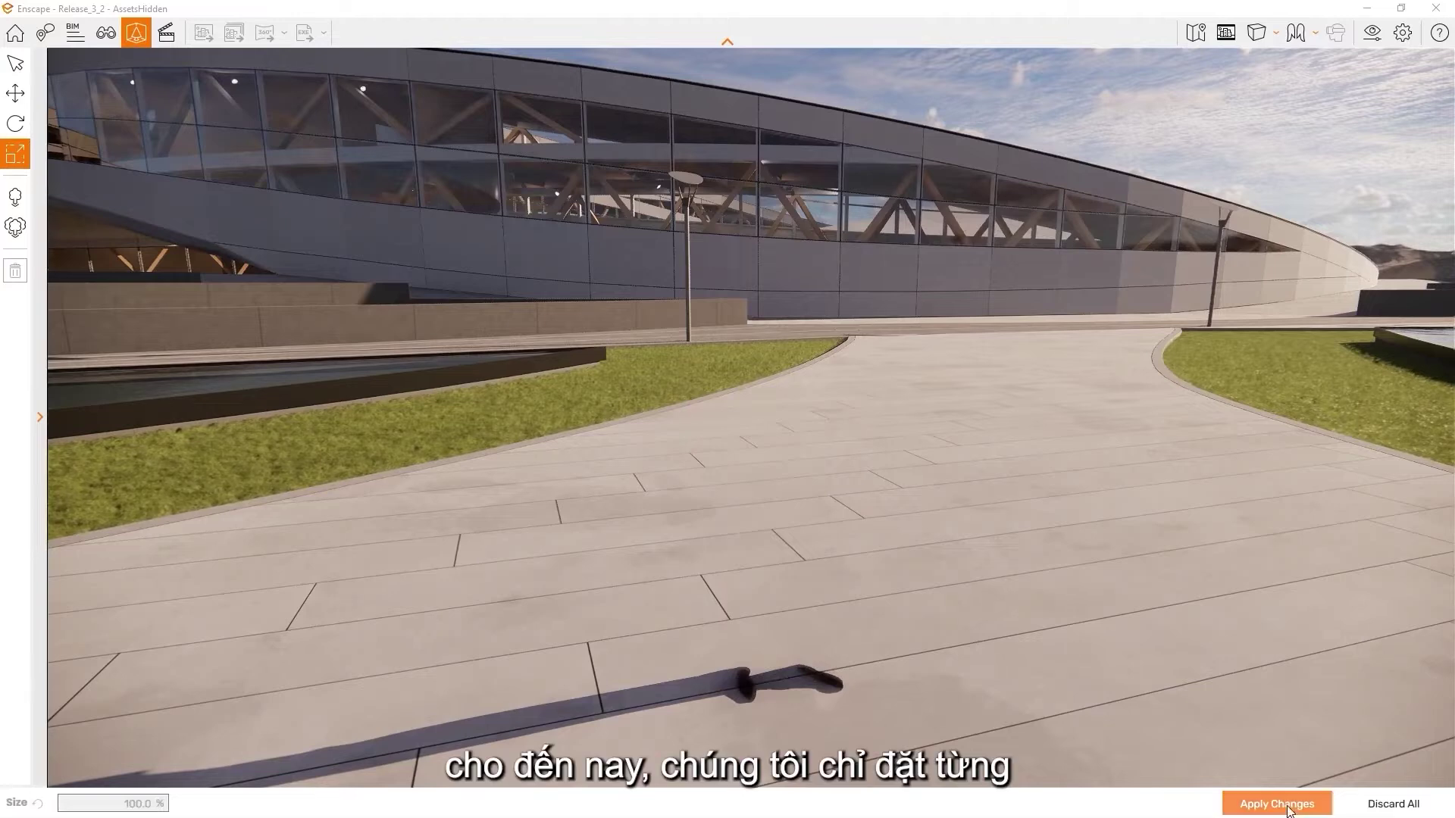
pyautogui.moveTo(1200, 703); pyautogui.dragTo(901, 689, button='right')
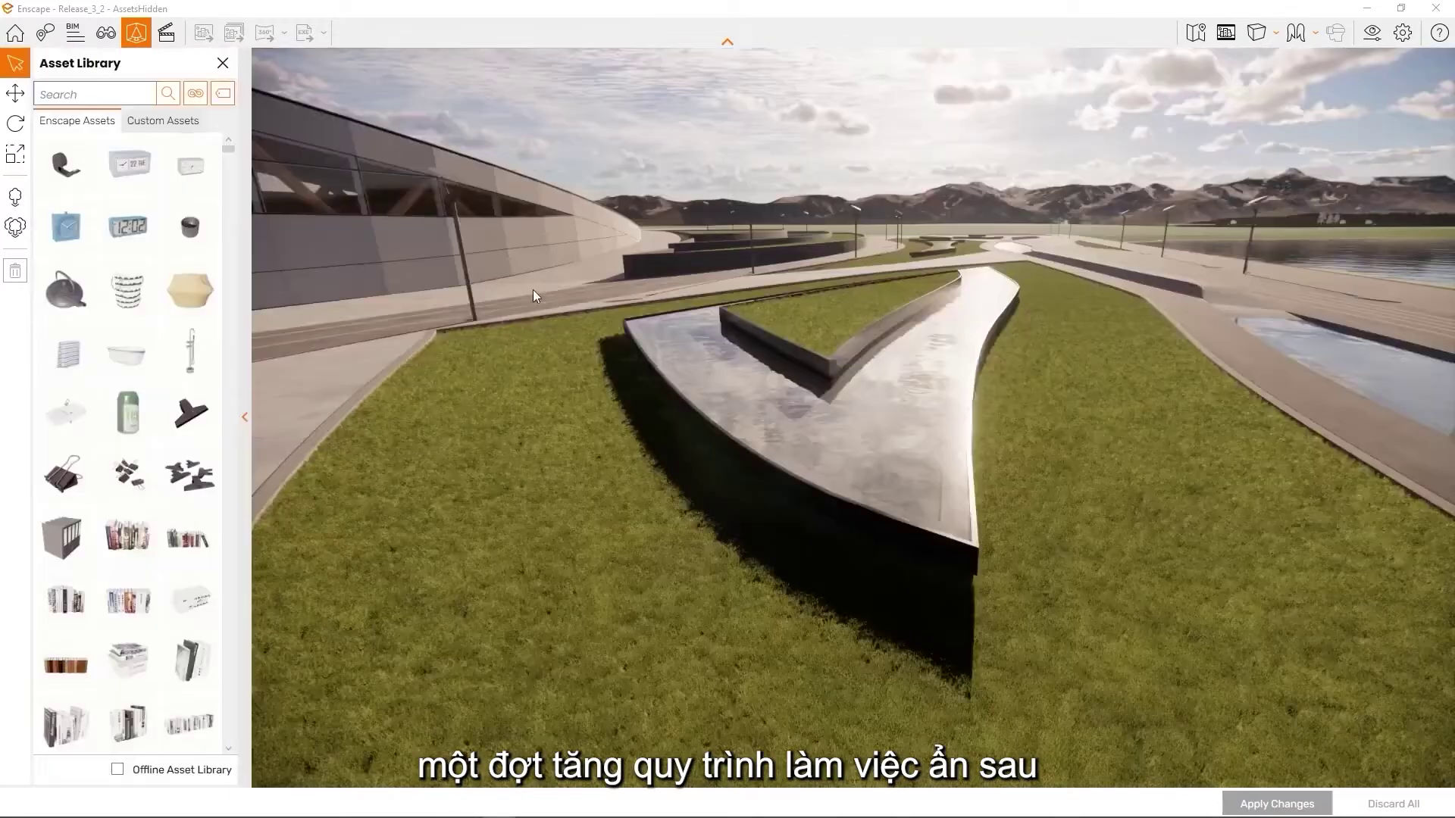
# Start area placement and orbit the view to face the lawn by the V-shaped water feature
pyautogui.click(17, 227)
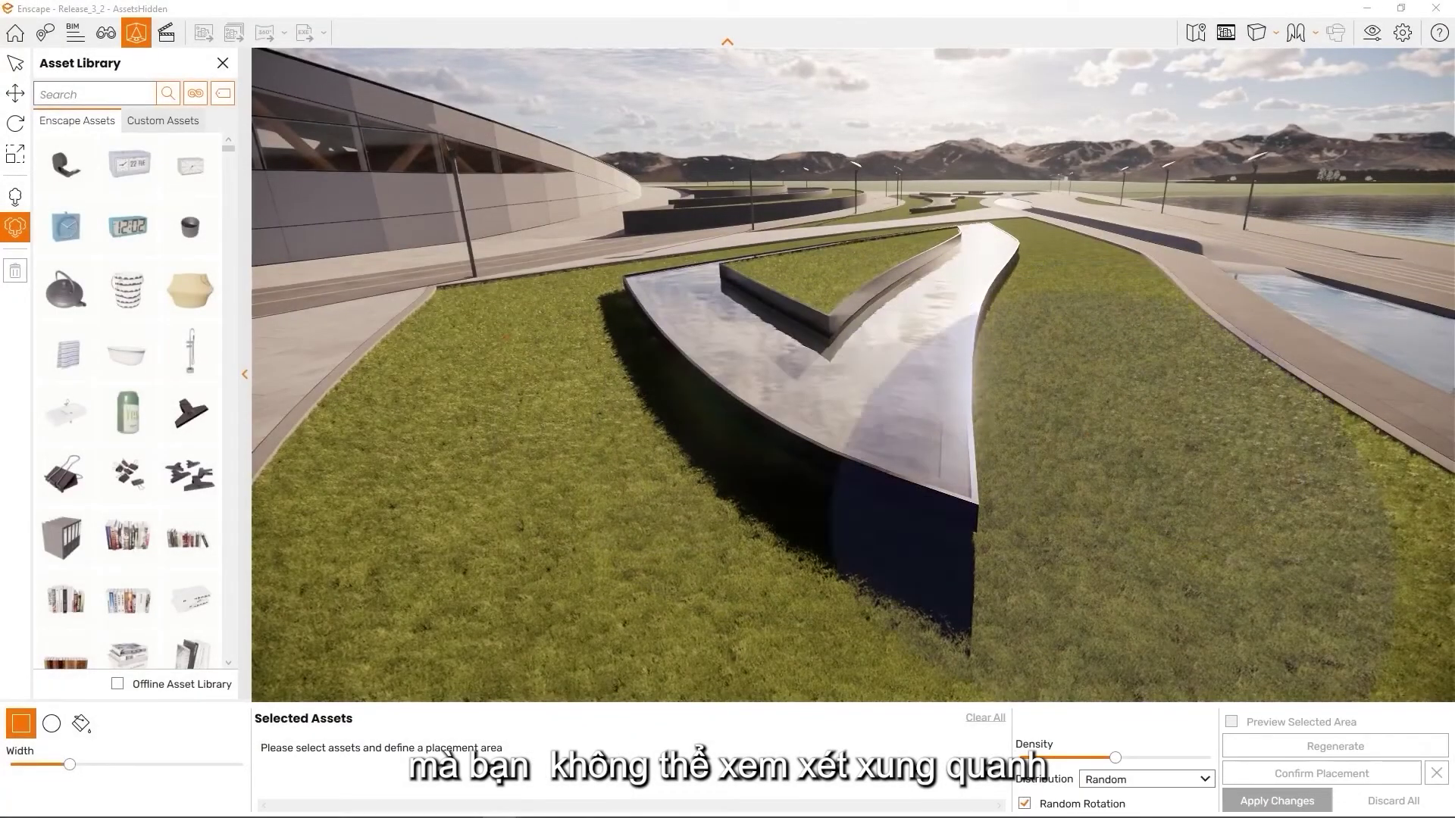
pyautogui.click(932, 361)
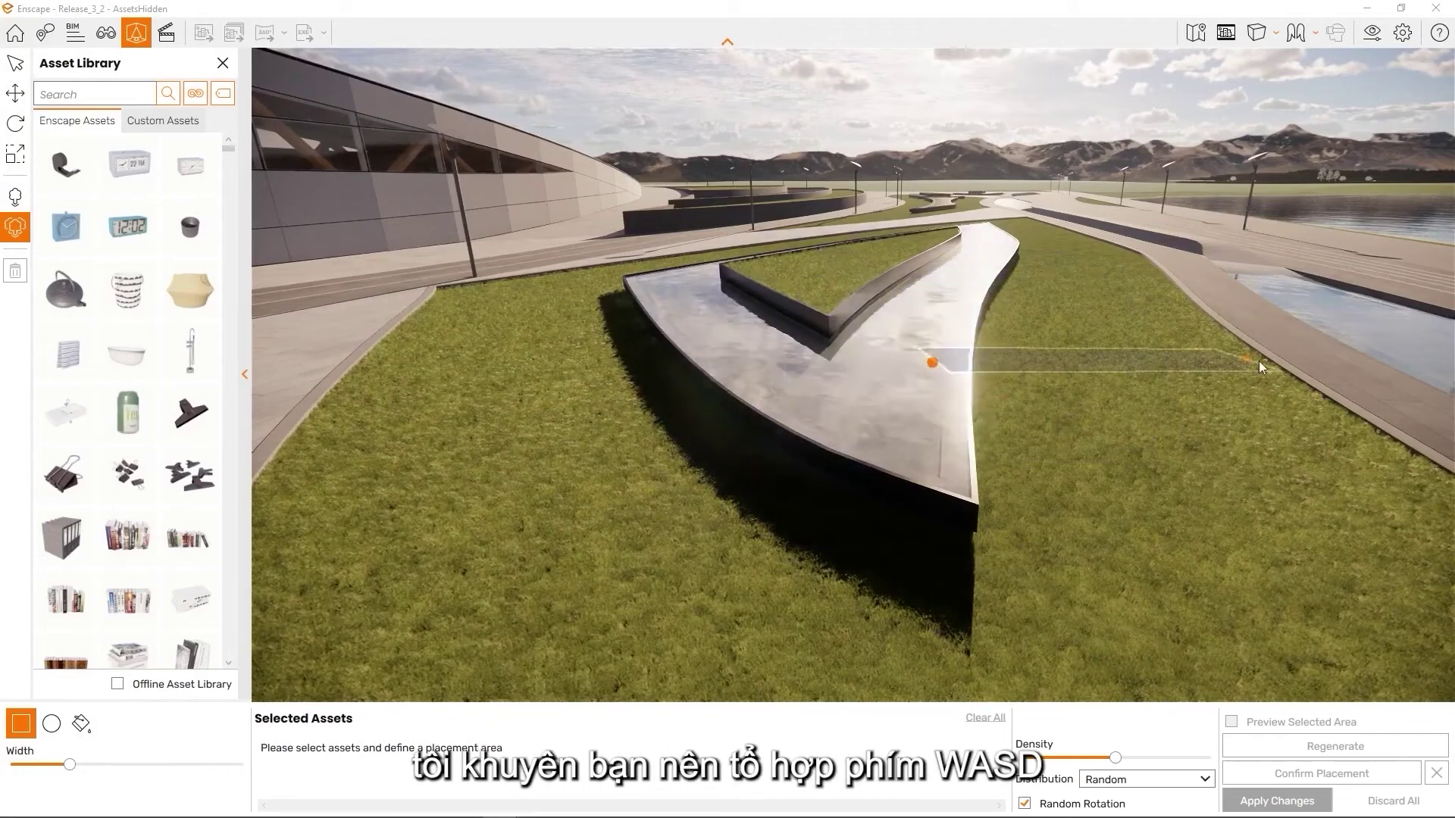
pyautogui.press('Escape')
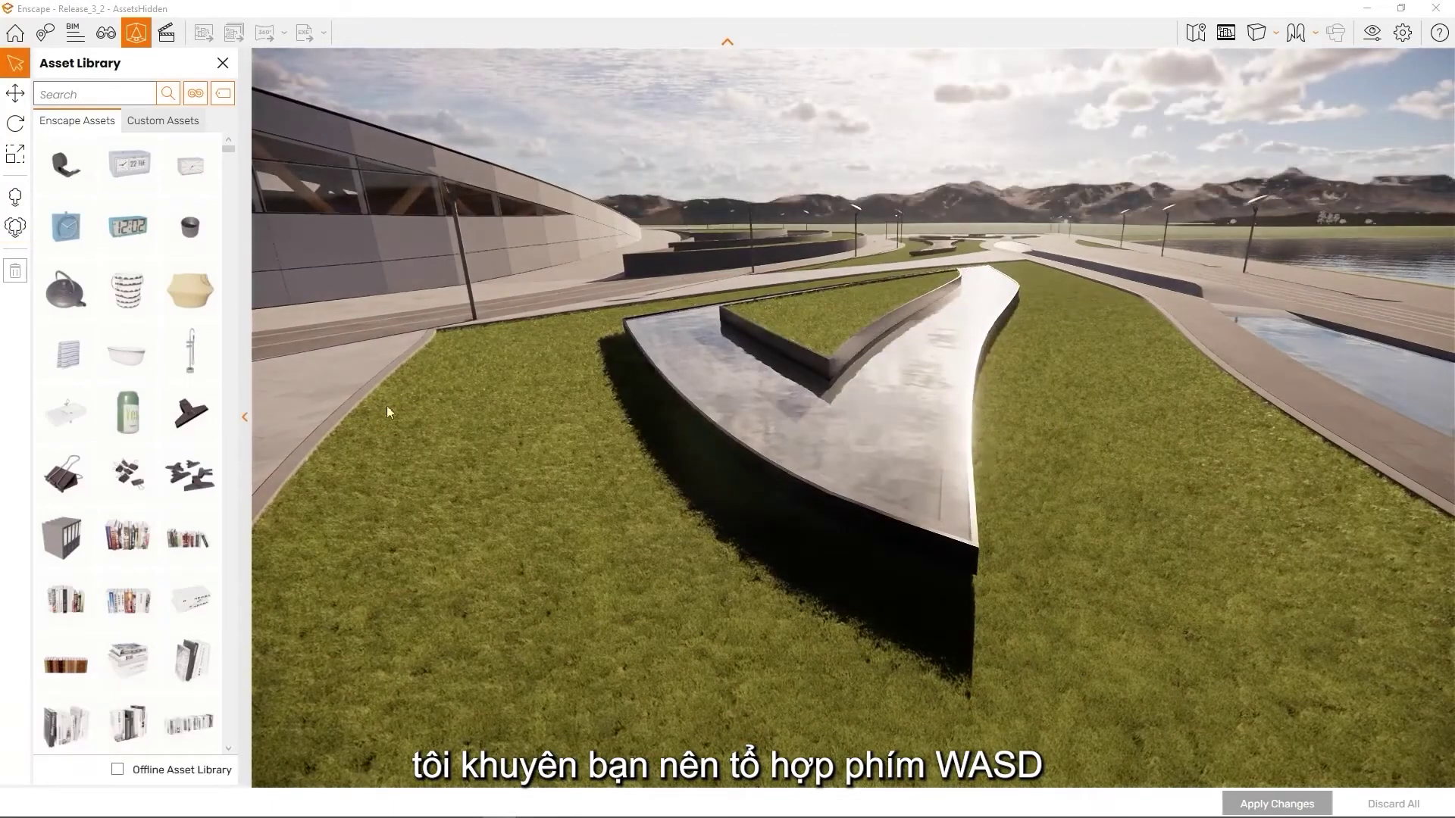
pyautogui.click(14, 227)
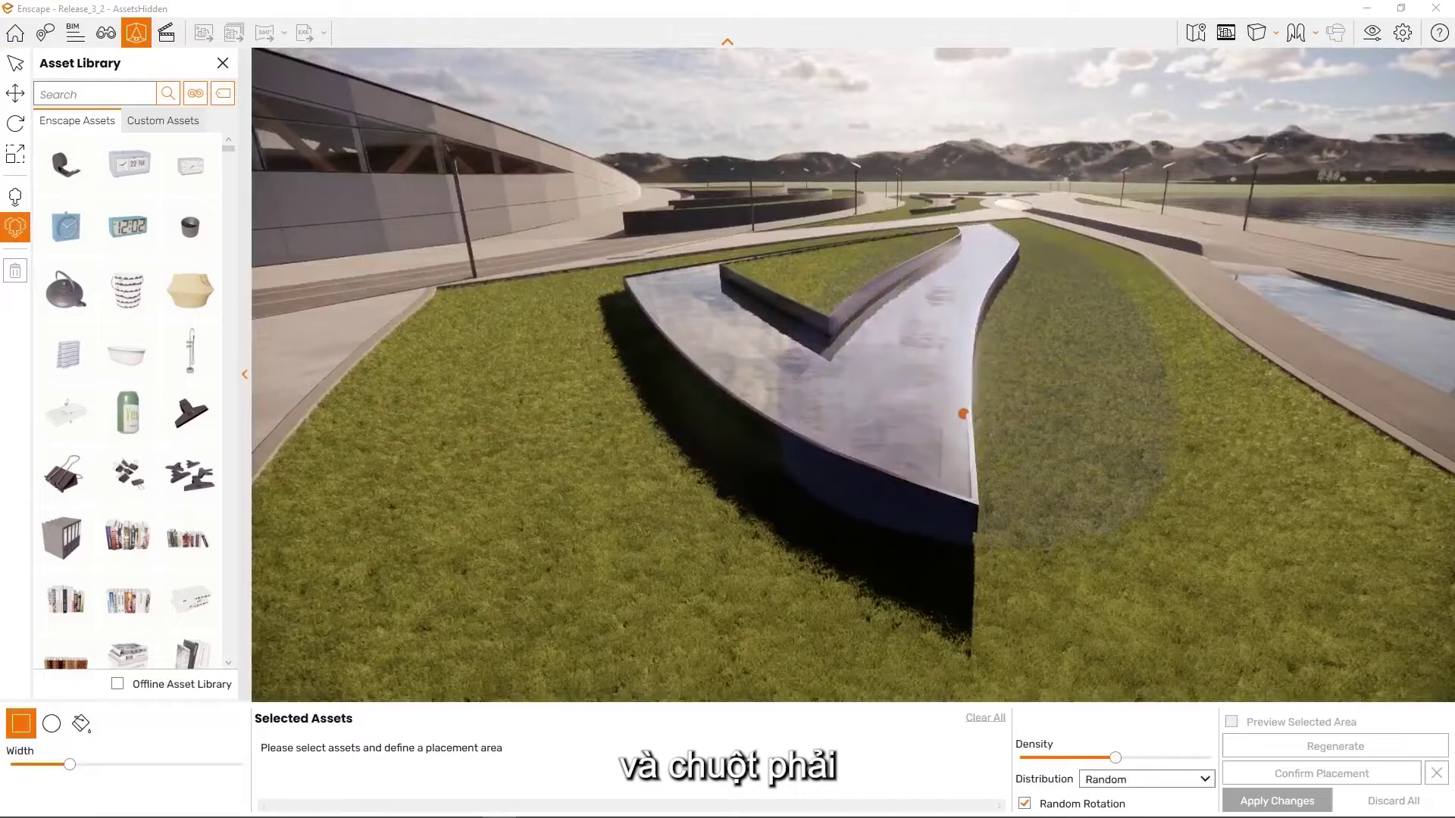
pyautogui.moveTo(1137, 333); pyautogui.dragTo(1215, 348, button='right')
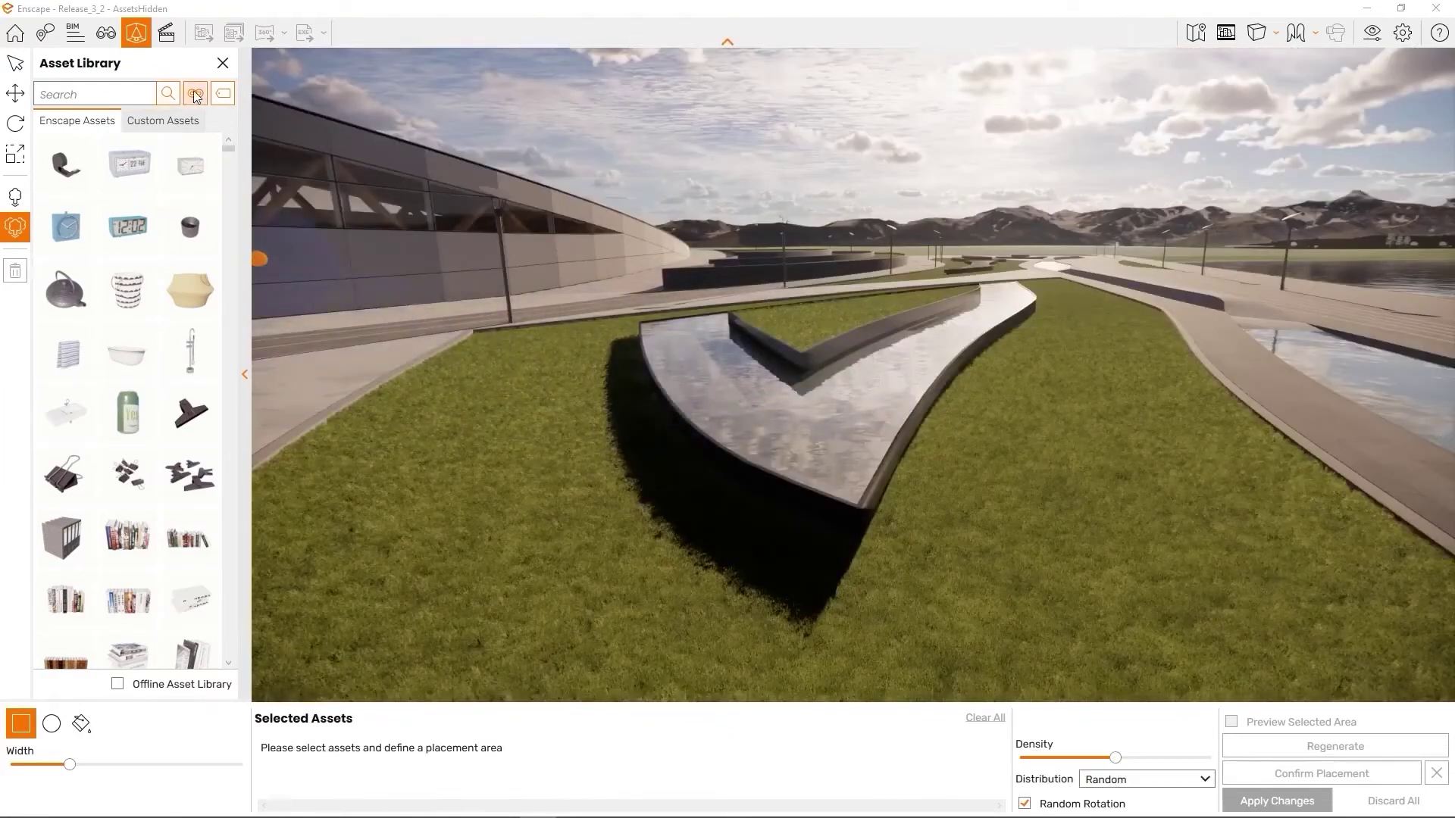
pyautogui.click(195, 93)
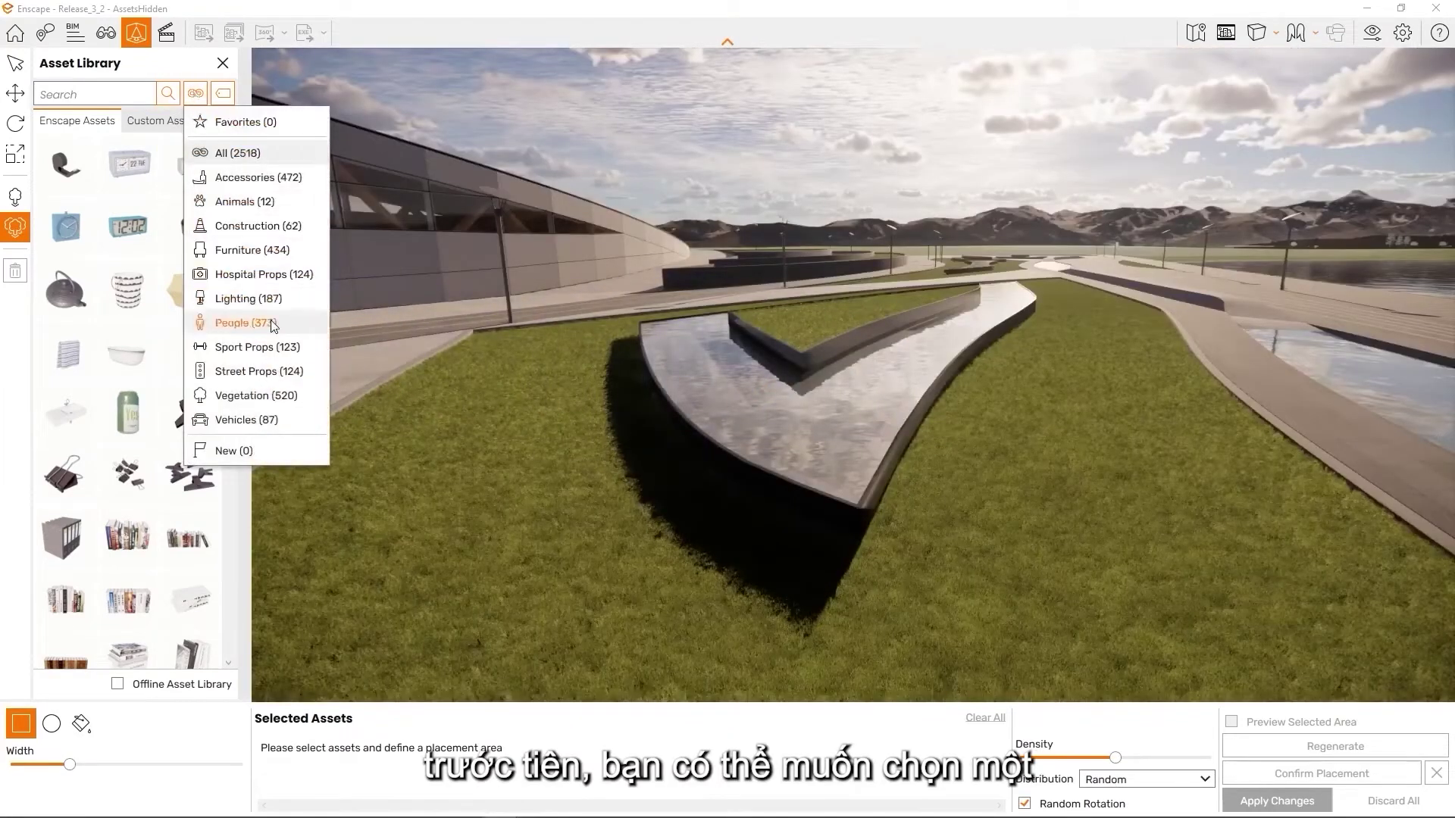
# Filter to Vegetation and select several bushes plus Feathertop Grass 04 and another grass
pyautogui.click(243, 396)
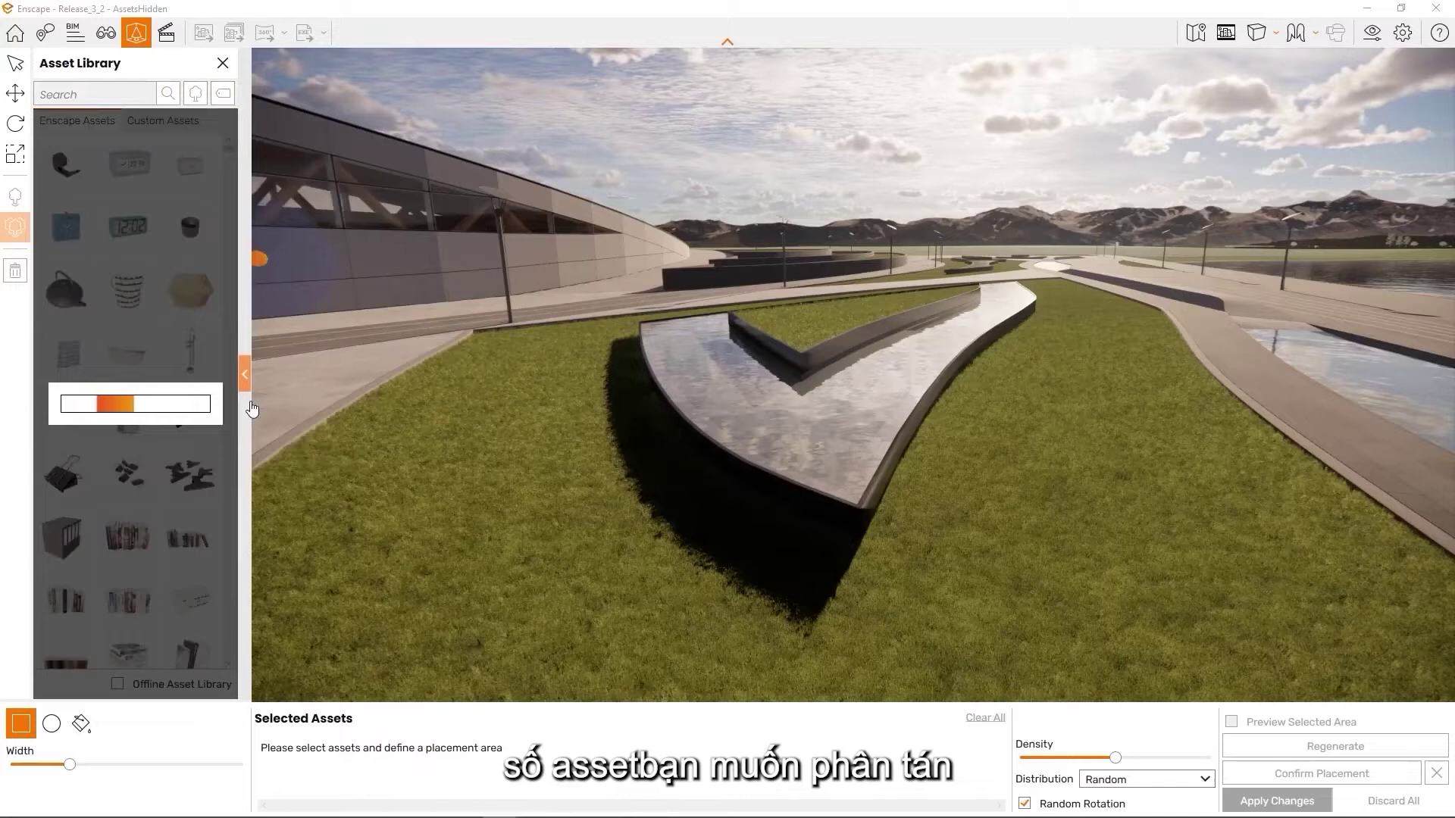
pyautogui.scroll(-5, 189, 409)
pyautogui.scroll(-1, 171, 409)
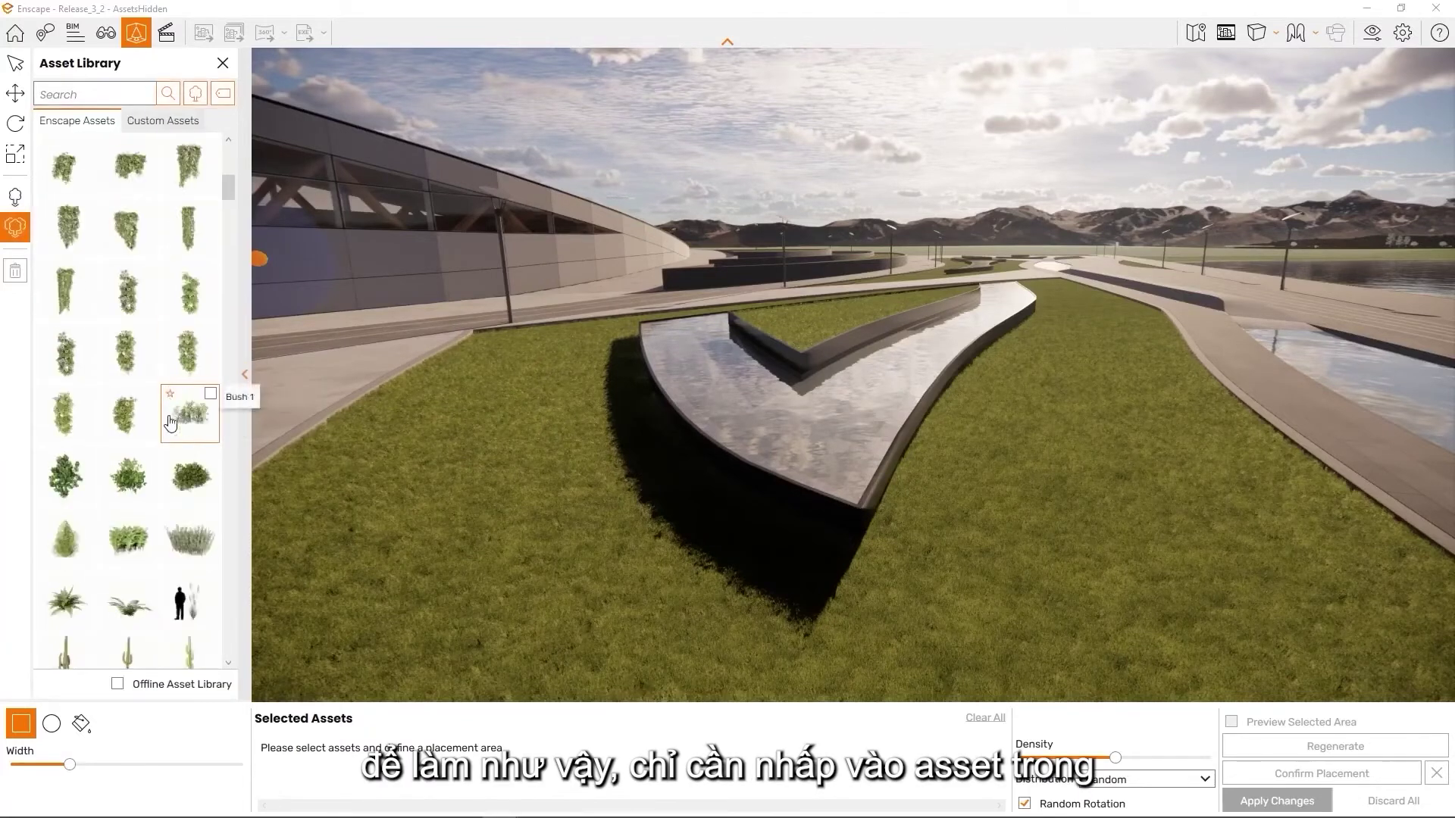
pyautogui.click(142, 479)
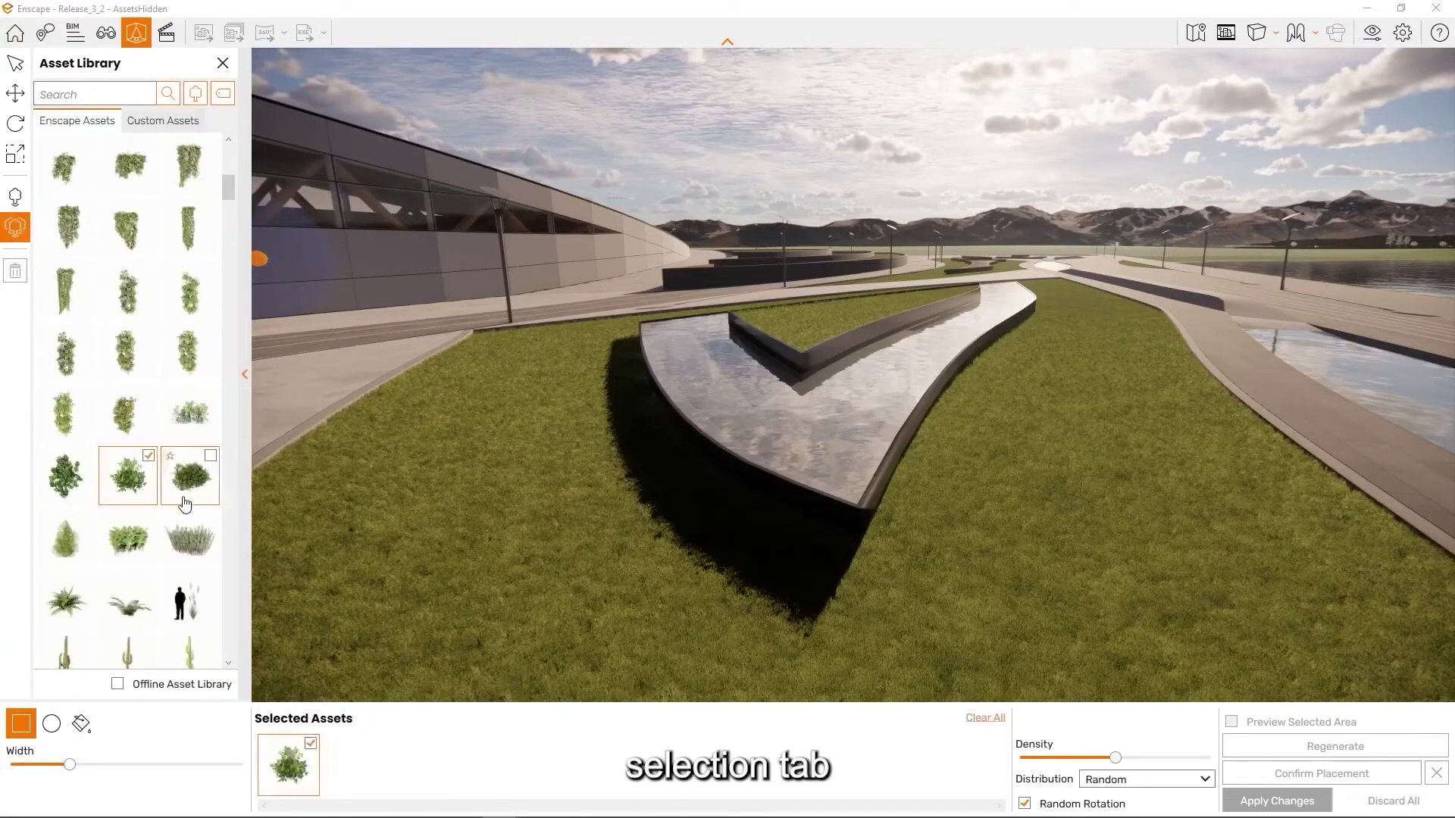
pyautogui.click(63, 500)
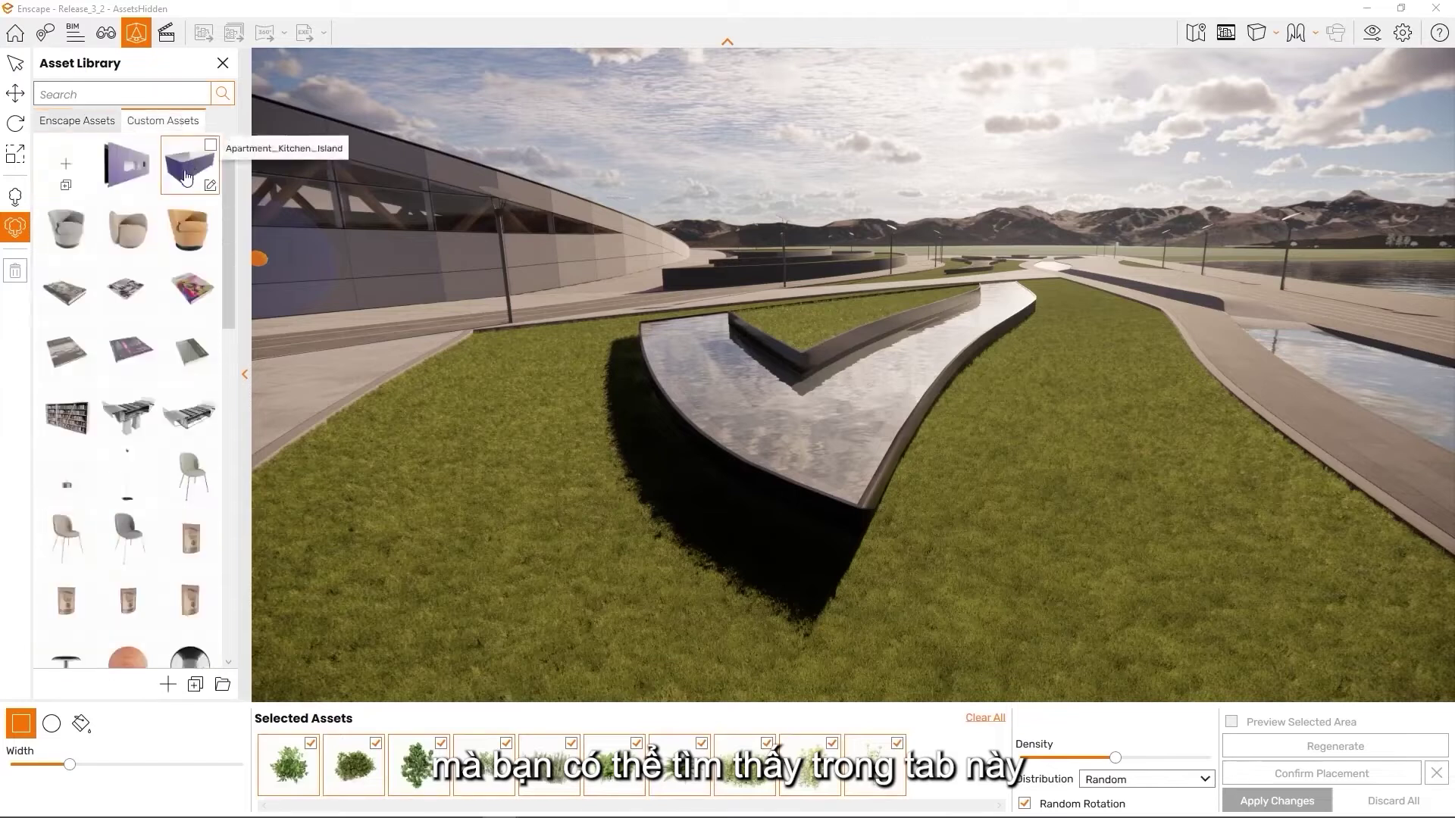
pyautogui.scroll(-5, 136, 290)
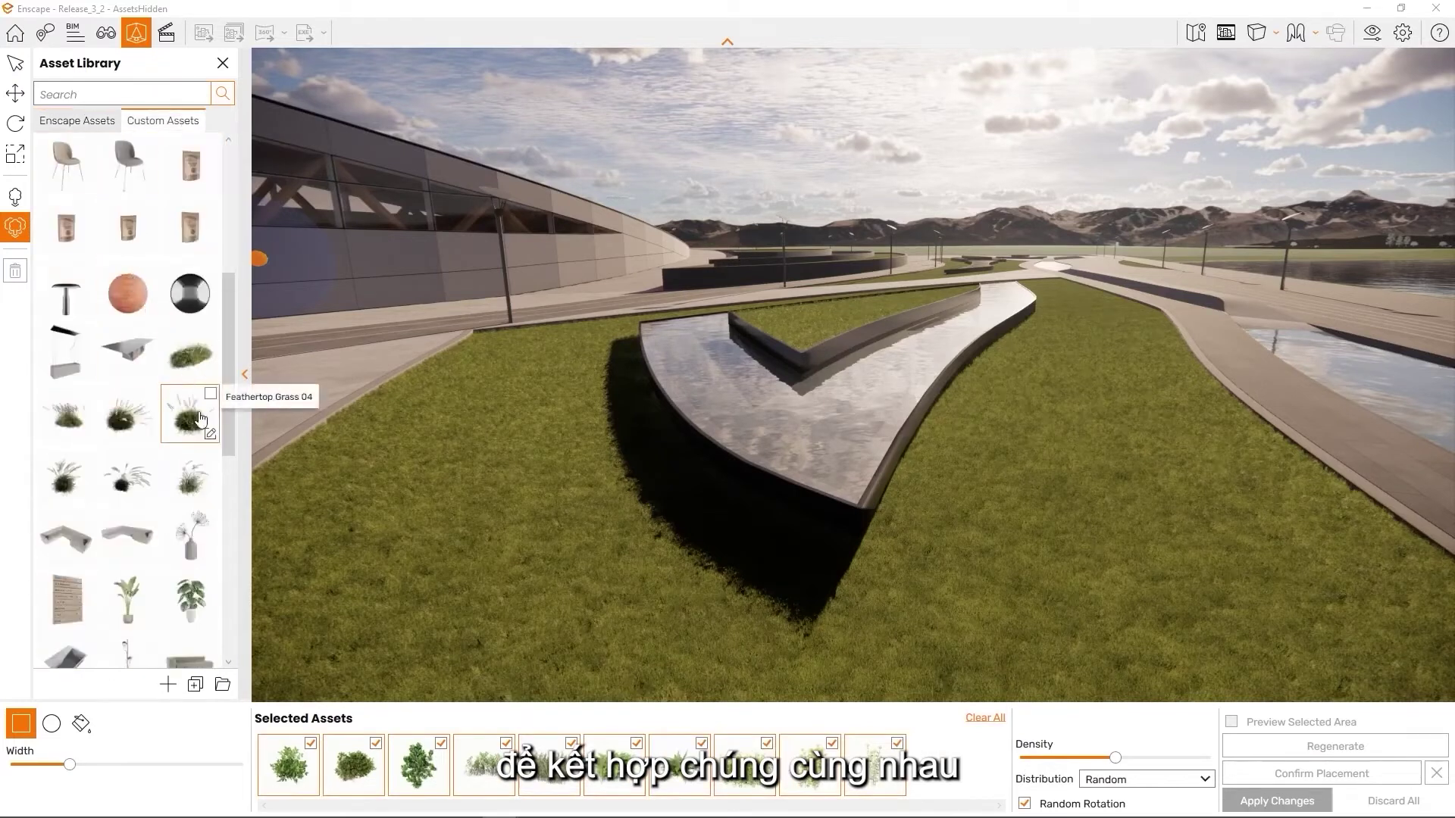
pyautogui.click(200, 419)
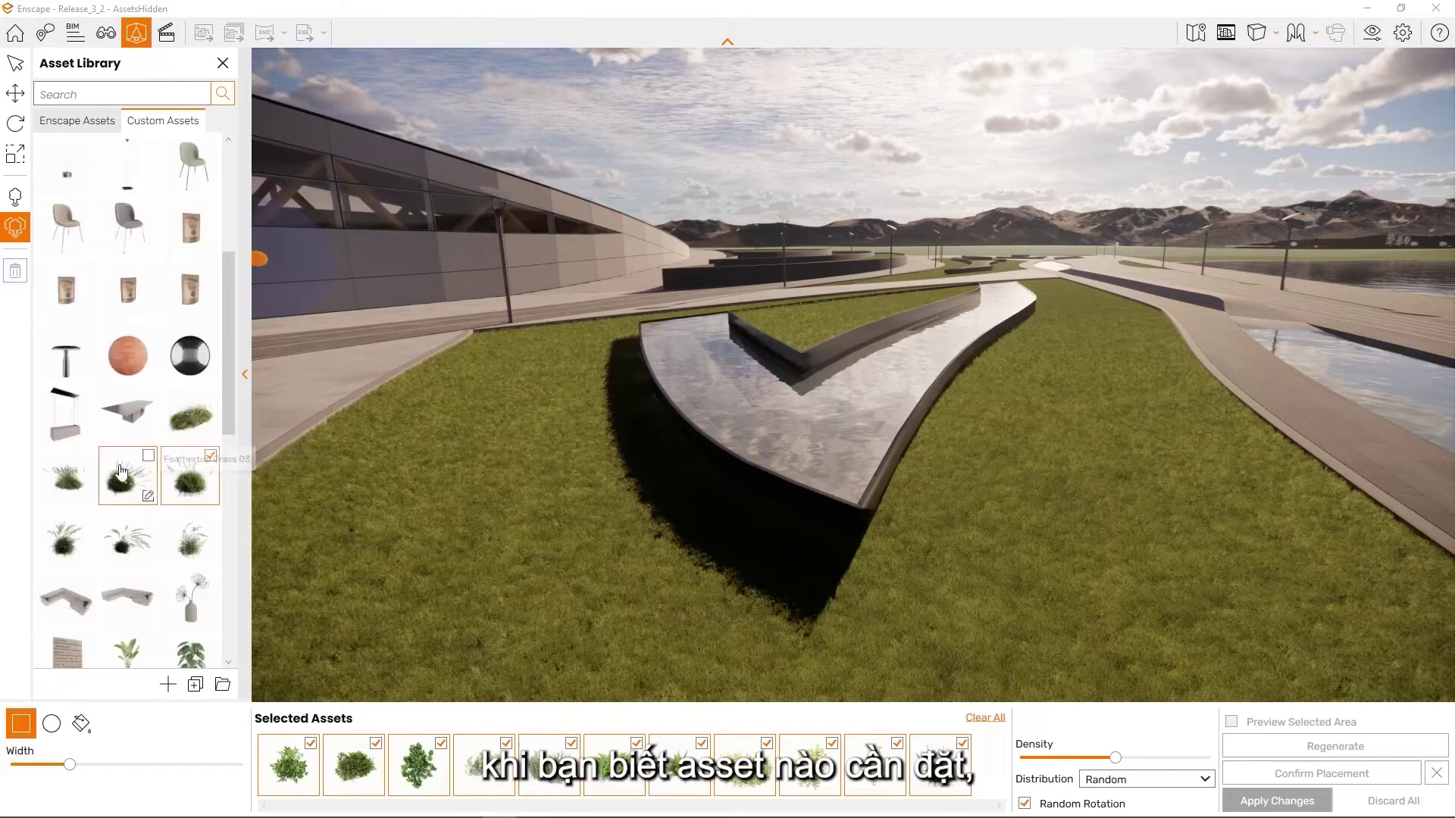
pyautogui.click(84, 485)
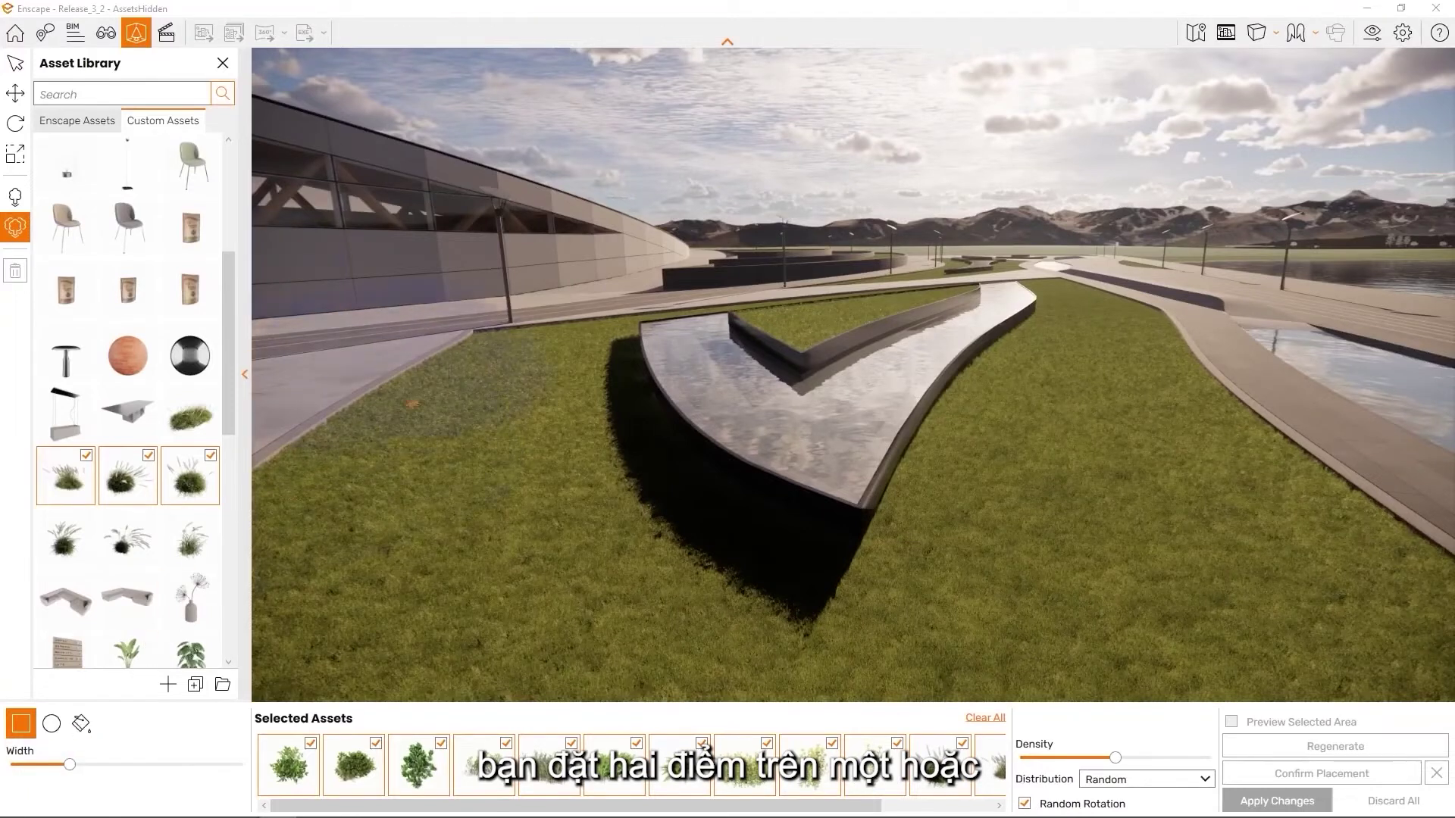
# Draw a two-corner rectangular placement area on the lawn beside the water feature and widen it with the Width slider
pyautogui.click(494, 347)
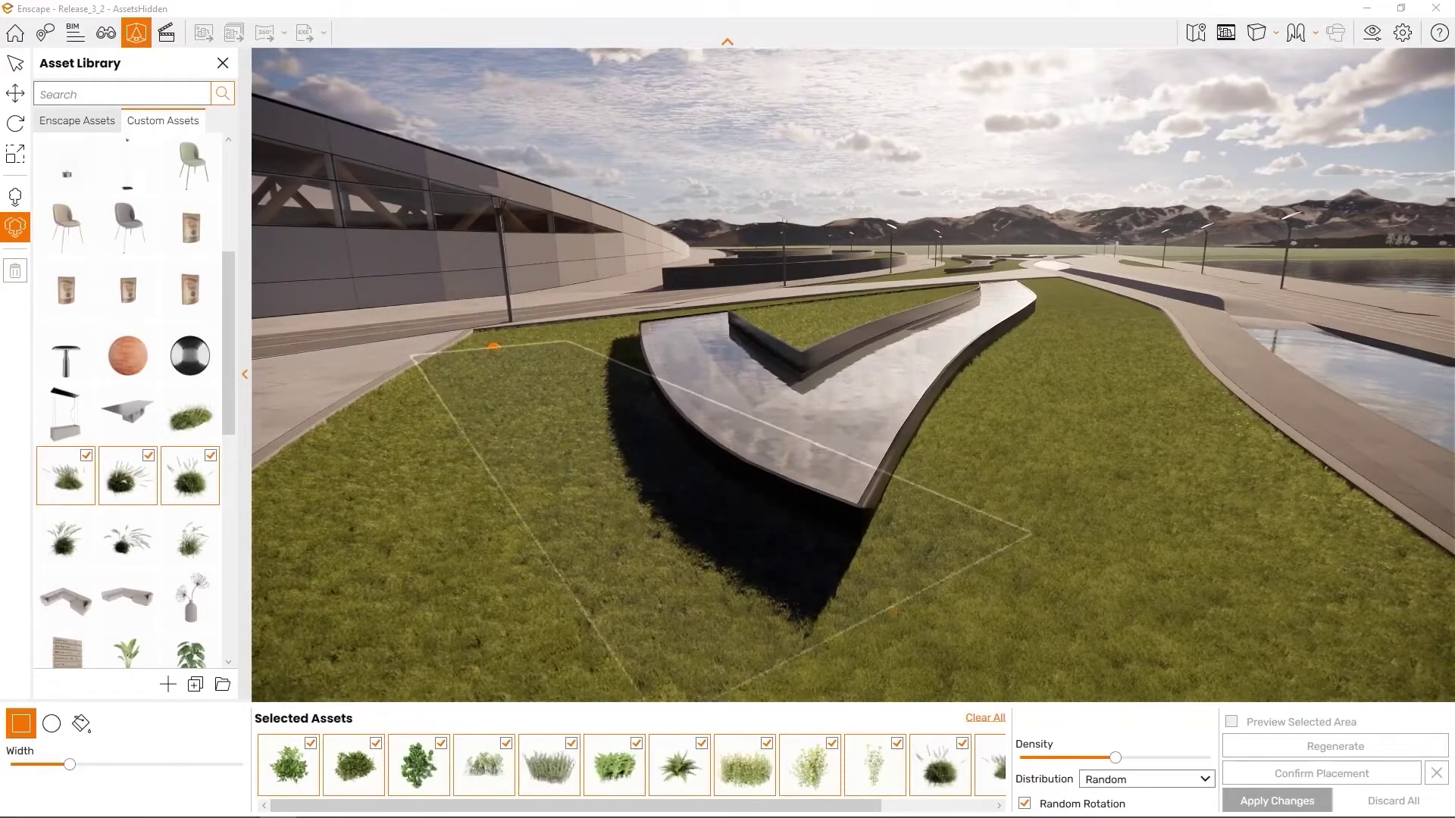
pyautogui.click(728, 676)
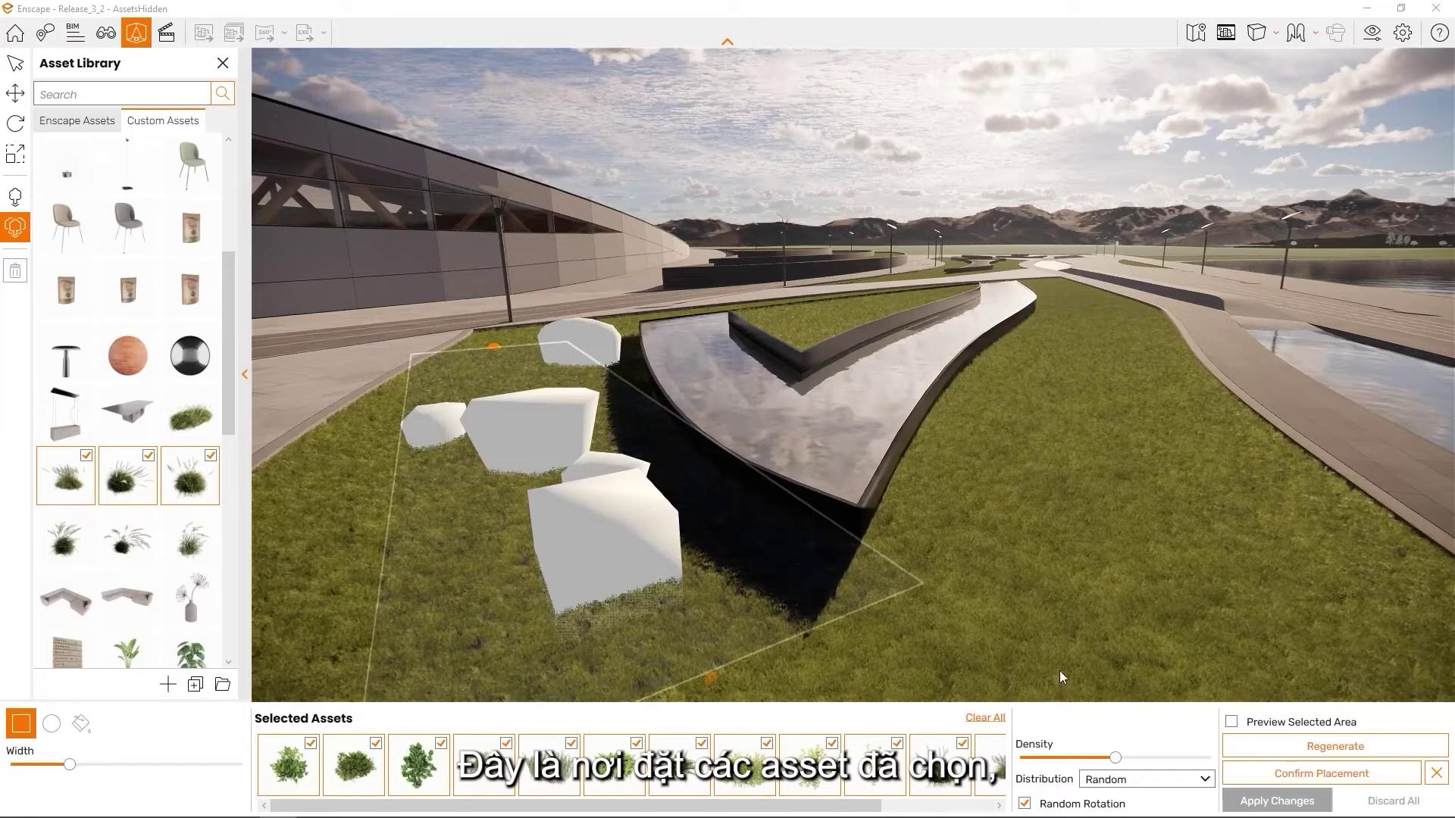
pyautogui.moveTo(1046, 654); pyautogui.dragTo(992, 623, button='right')
pyautogui.press('s')
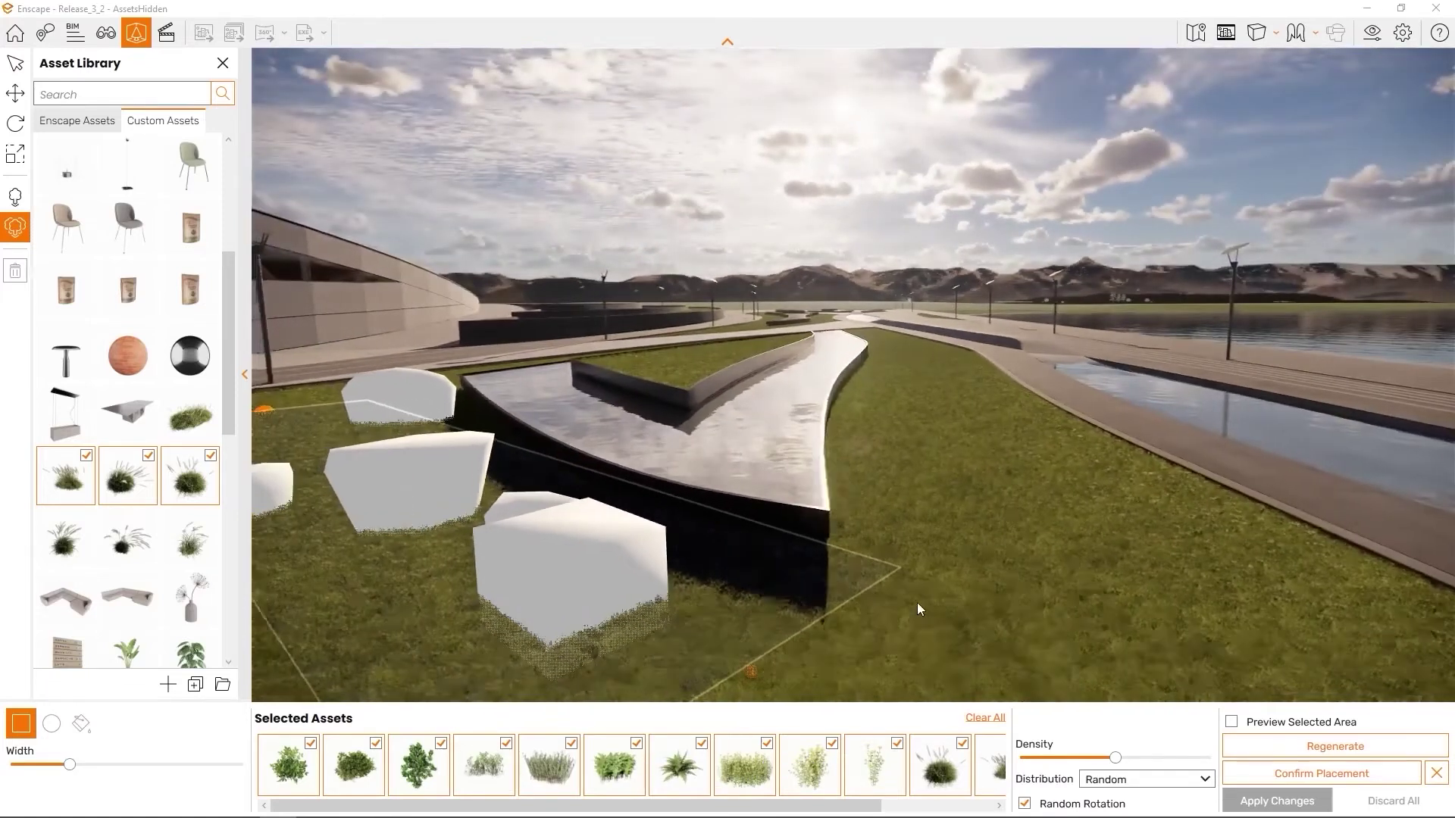
pyautogui.press('a')
pyautogui.press('s')
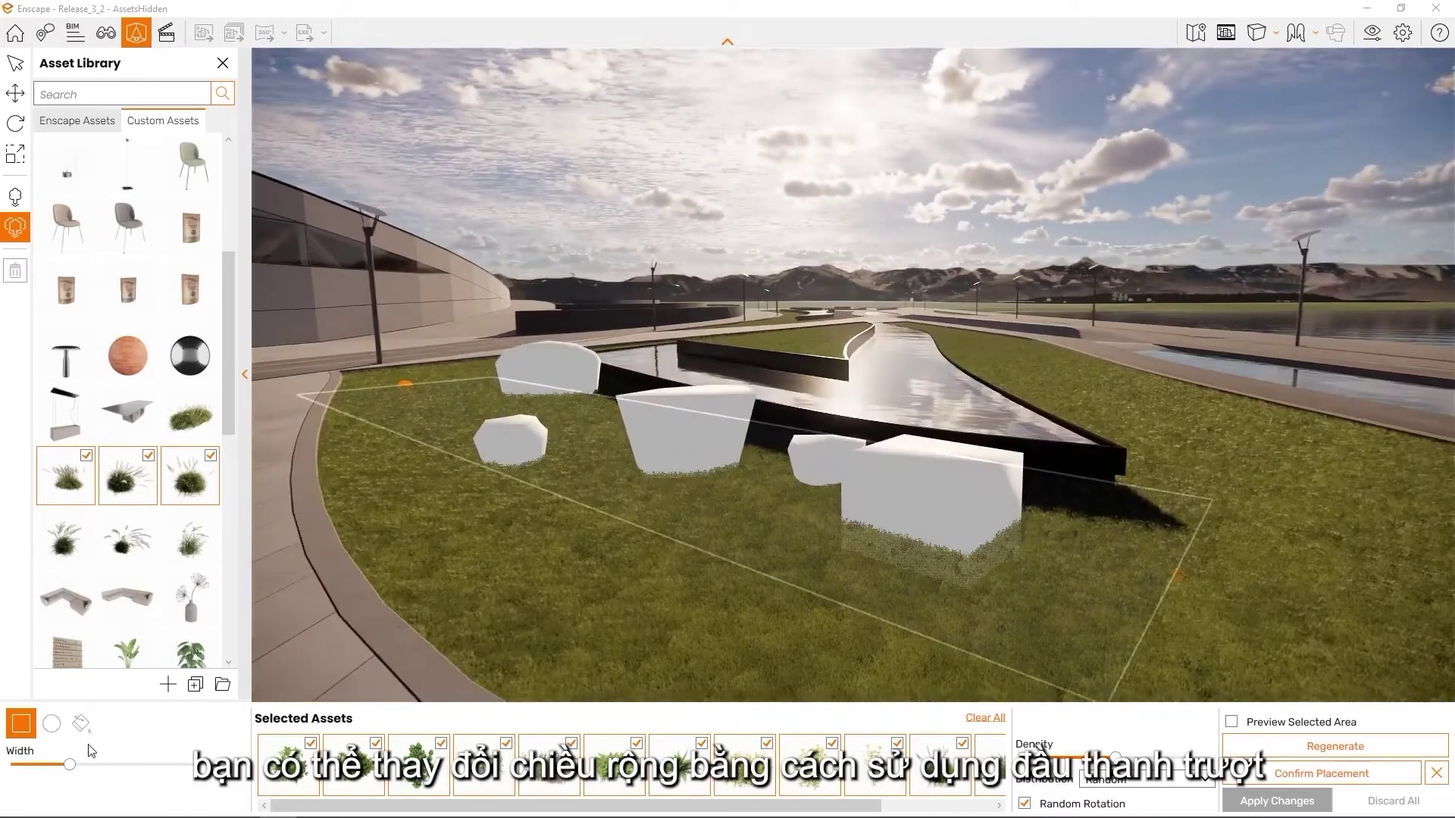
pyautogui.moveTo(71, 763); pyautogui.dragTo(127, 767)
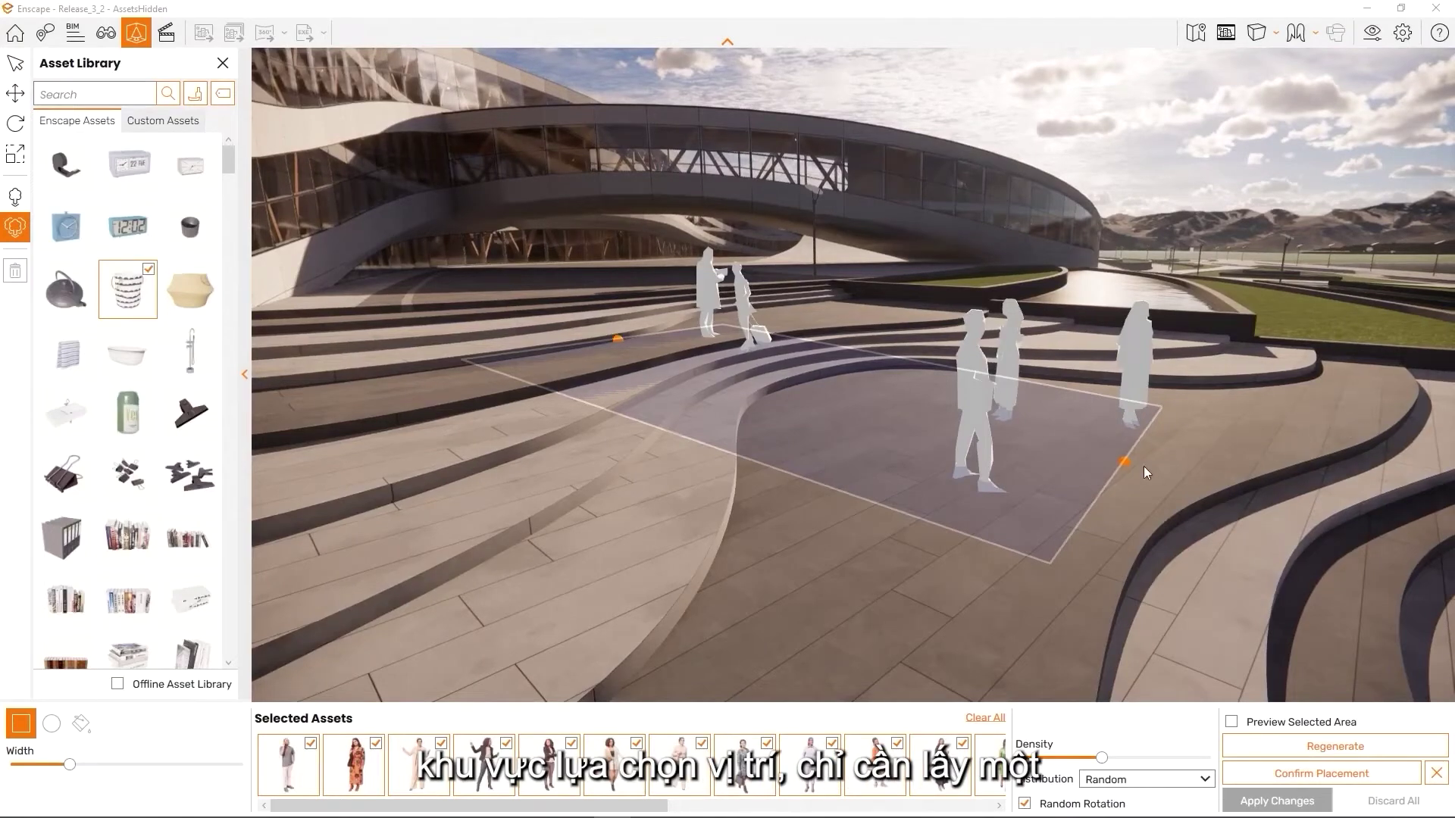
# Drag the orange edge handles to enlarge and reshape the plaza's rectangular placement area
pyautogui.moveTo(1121, 461); pyautogui.dragTo(1203, 453)
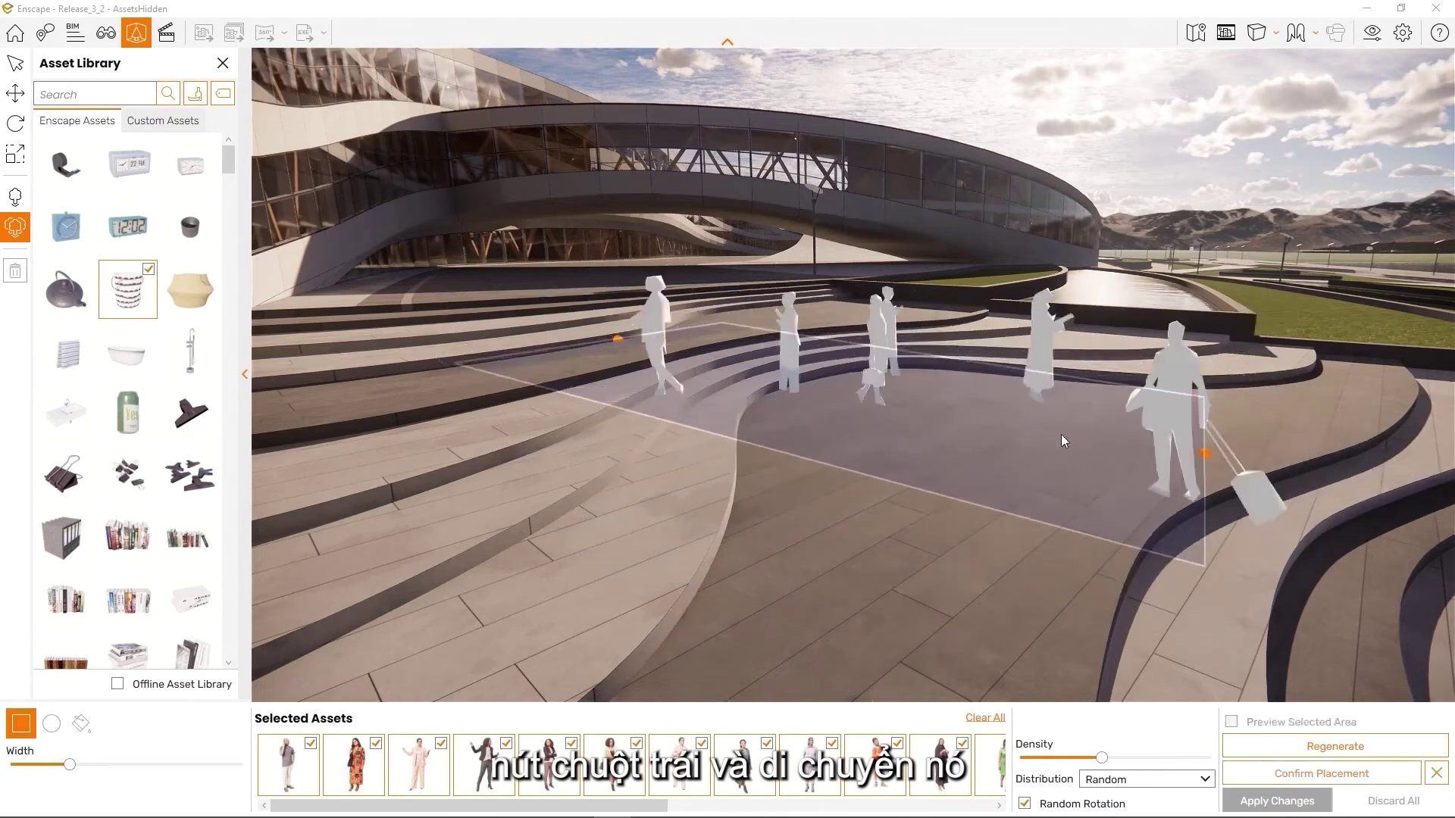
pyautogui.moveTo(617, 341); pyautogui.dragTo(686, 494)
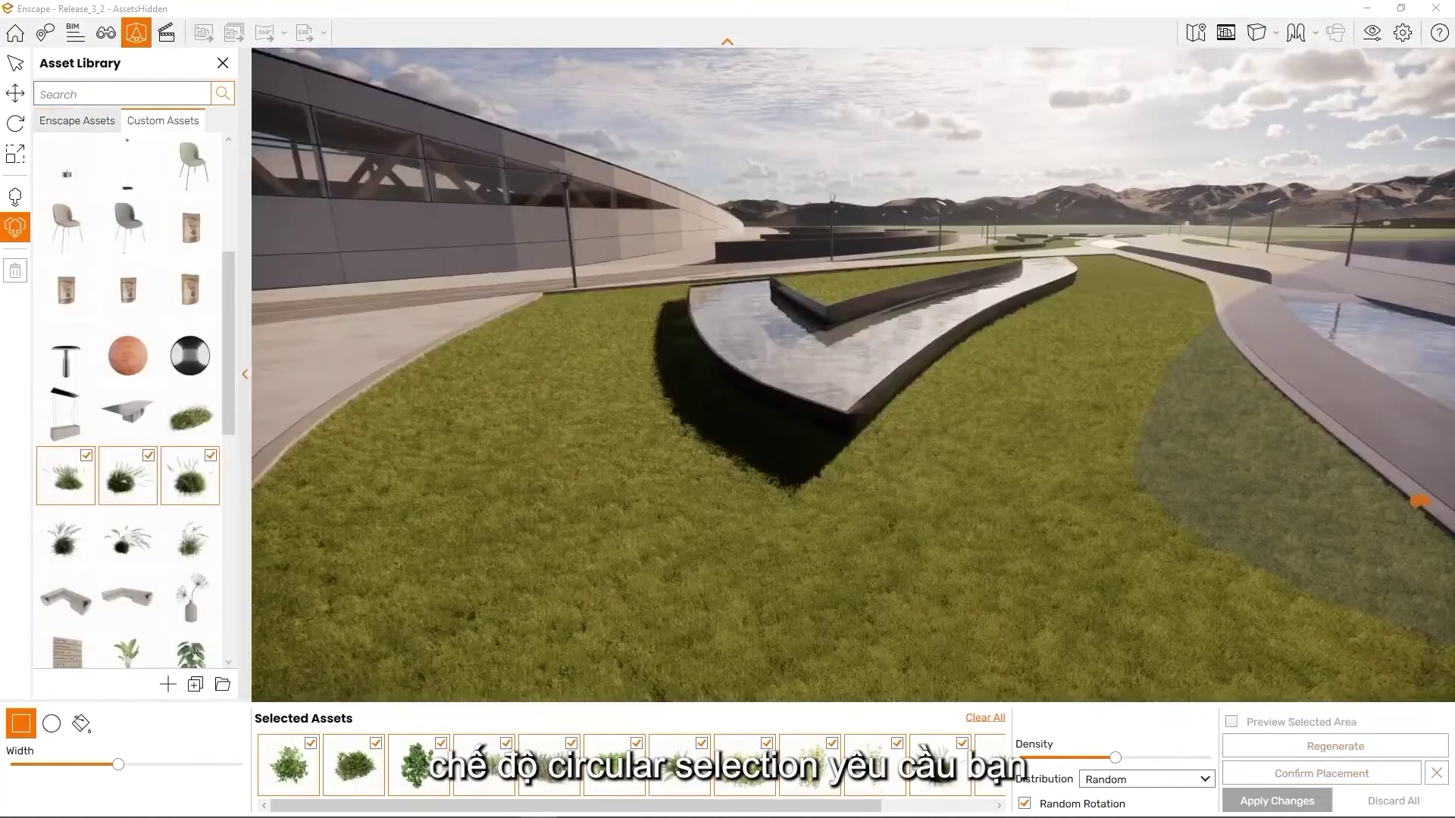
# Switch to Circular Selection and set a circle's centre and radius on the lawn
pyautogui.click(51, 725)
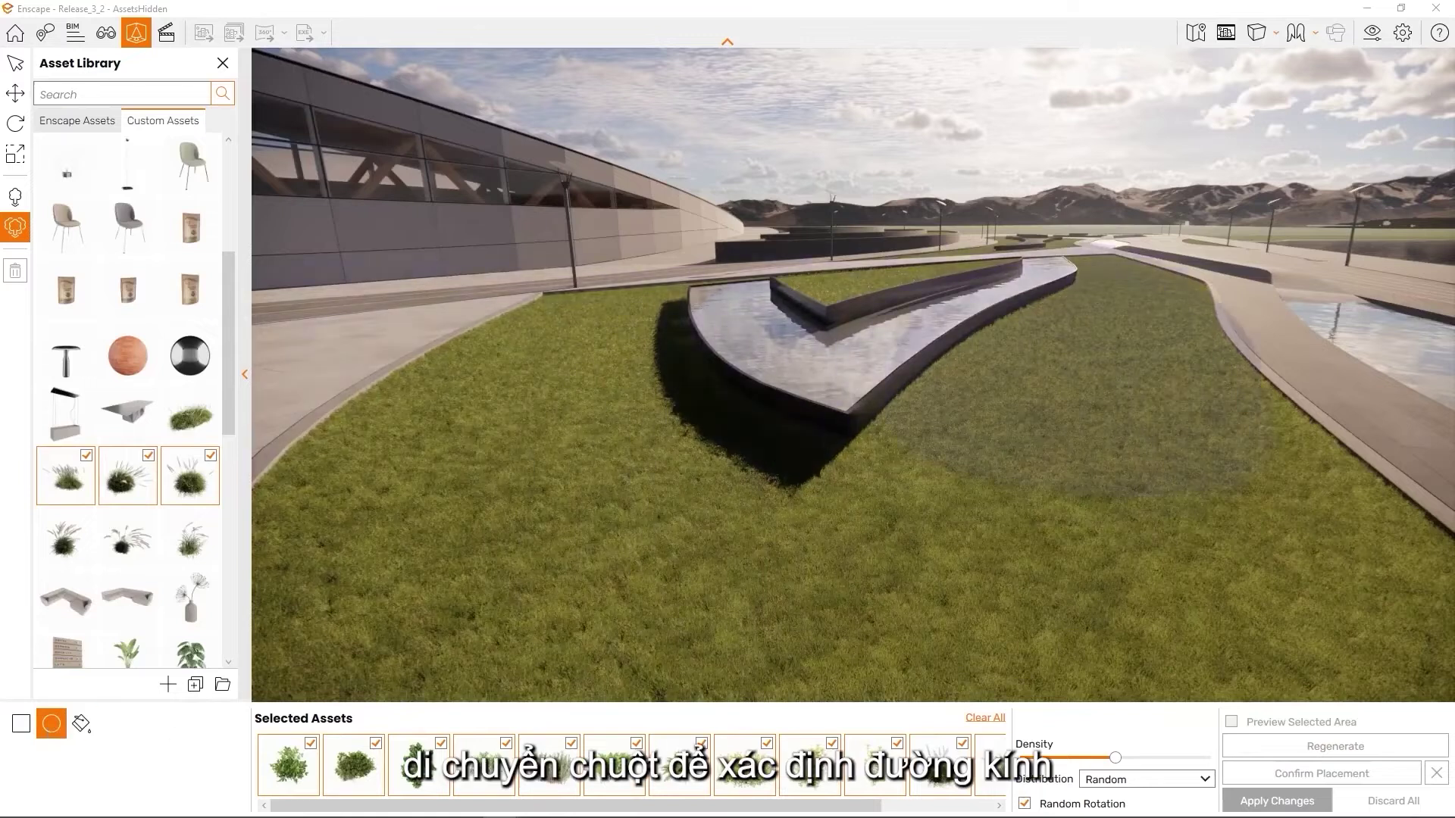
pyautogui.click(1156, 422)
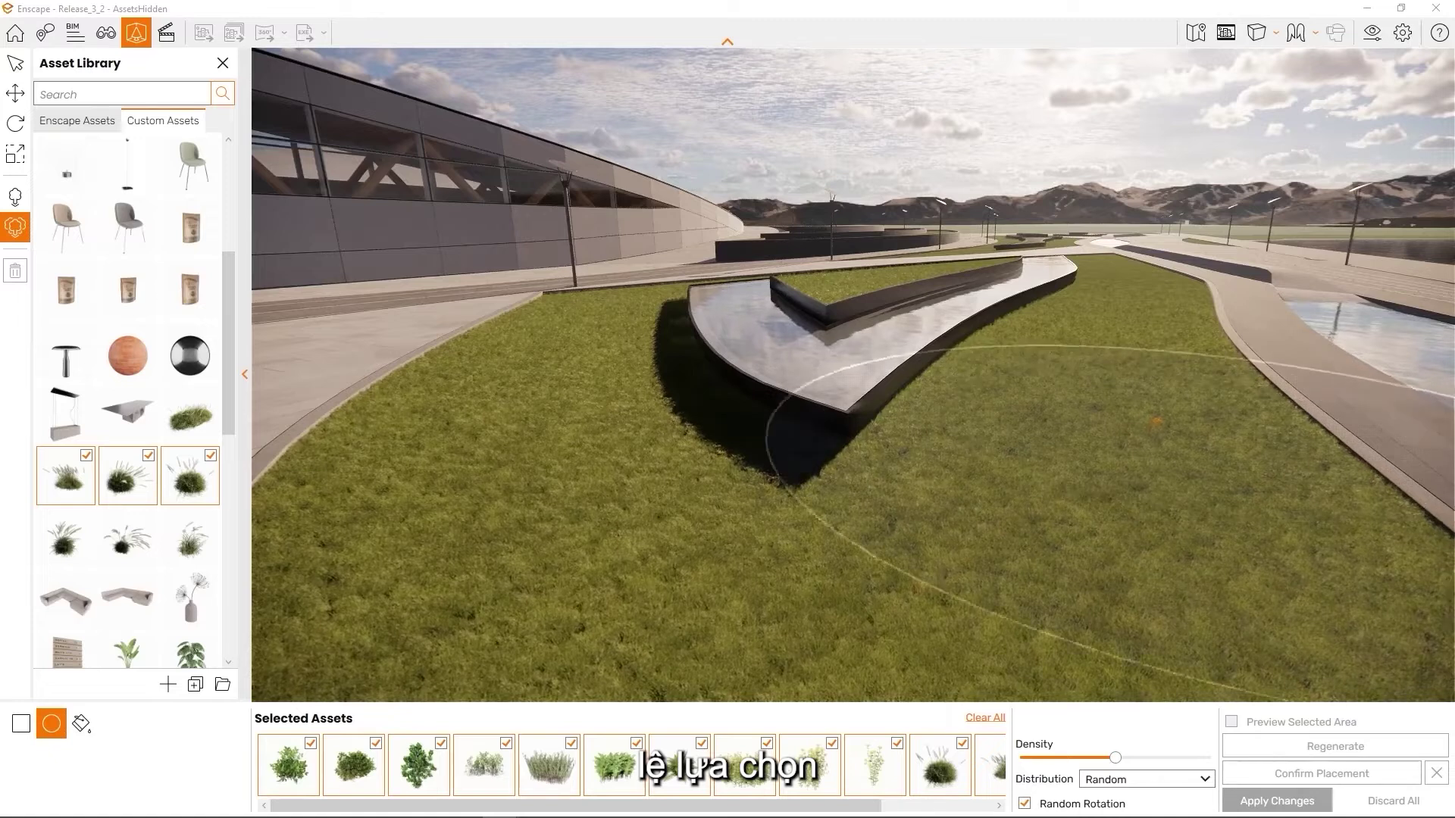
pyautogui.click(841, 622)
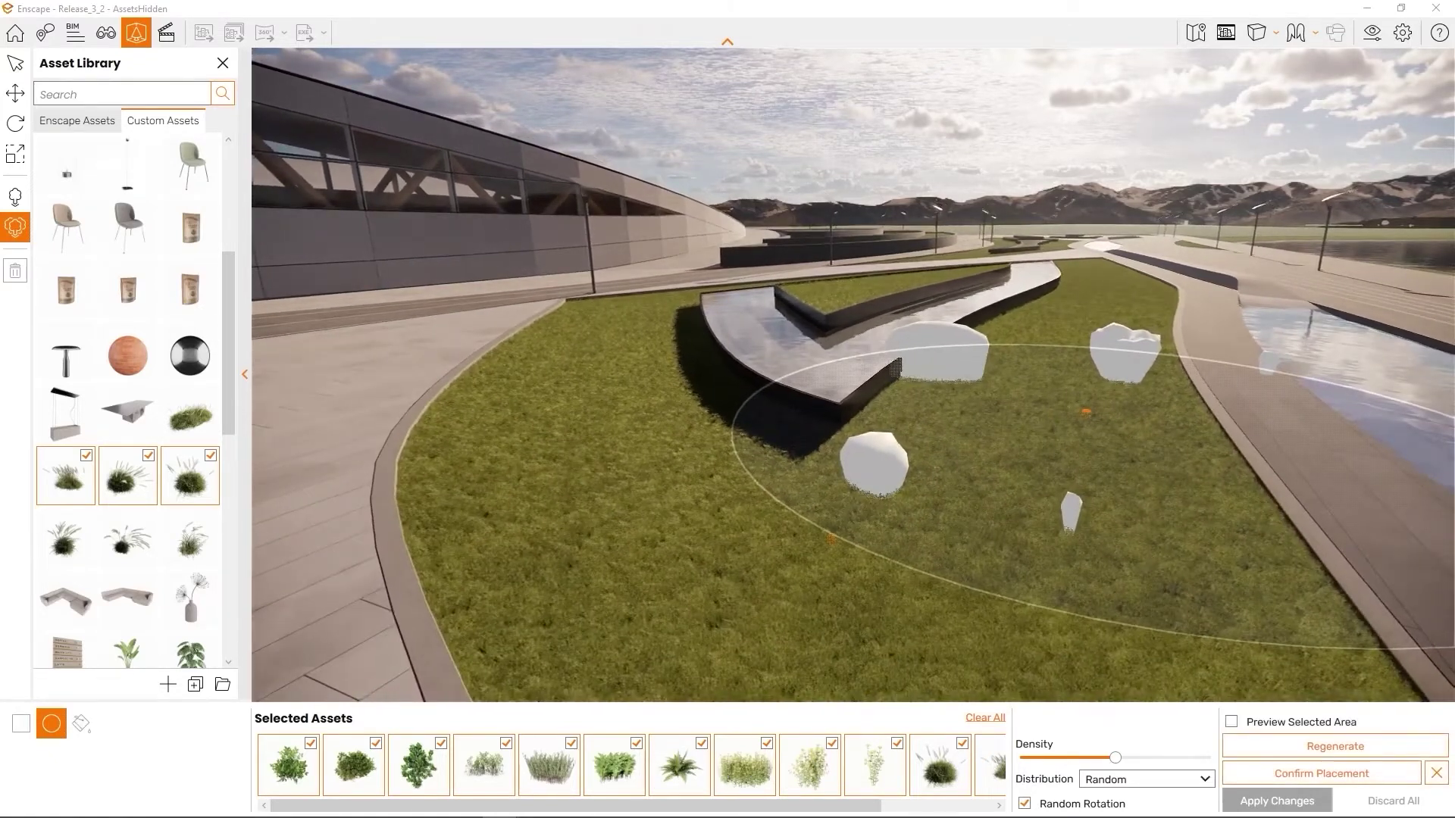
pyautogui.press('d')
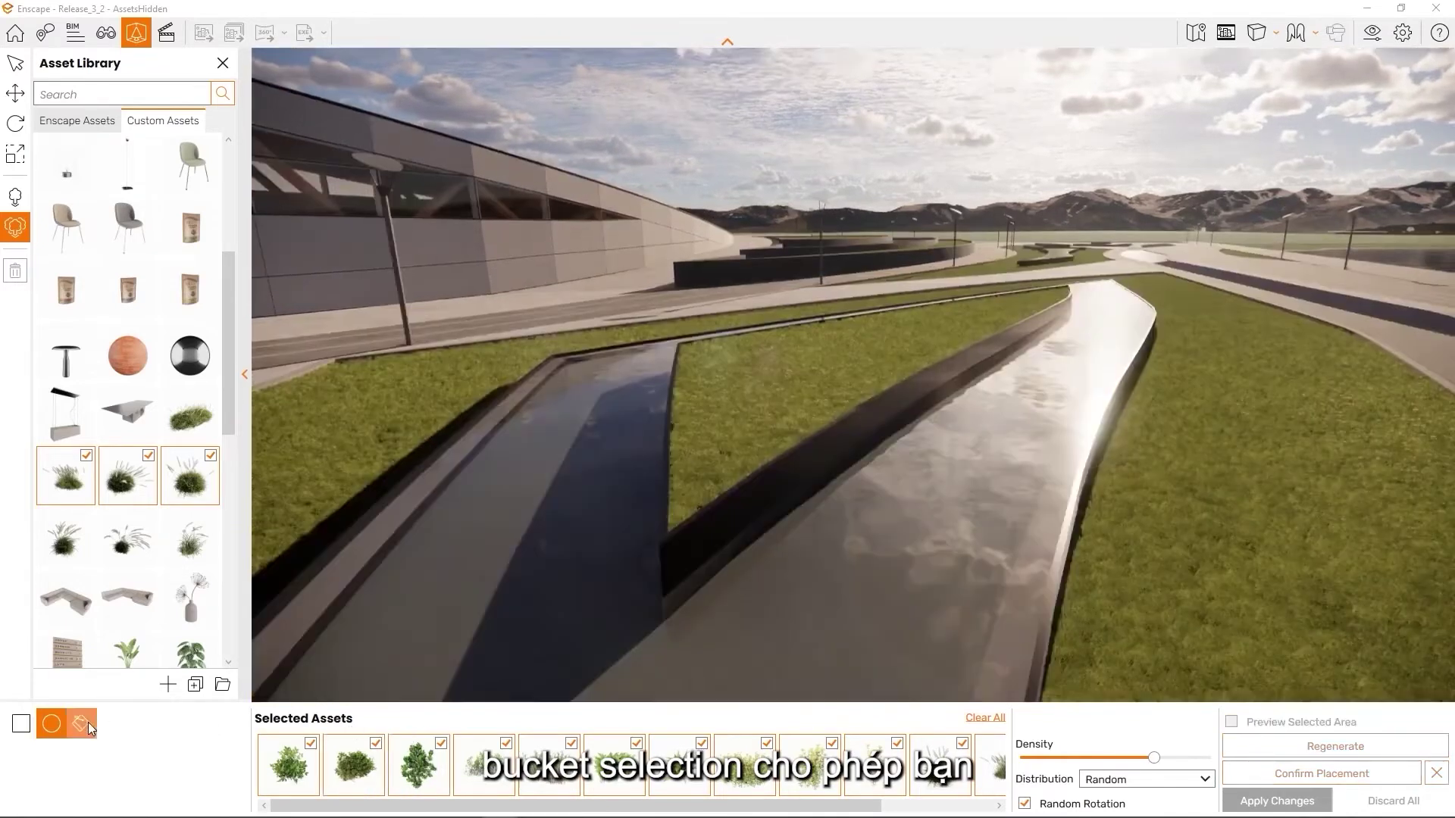
# Bucket-fill the grass strip between the channels, regenerate the plants and preview them textured
pyautogui.click(83, 724)
pyautogui.click(737, 419)
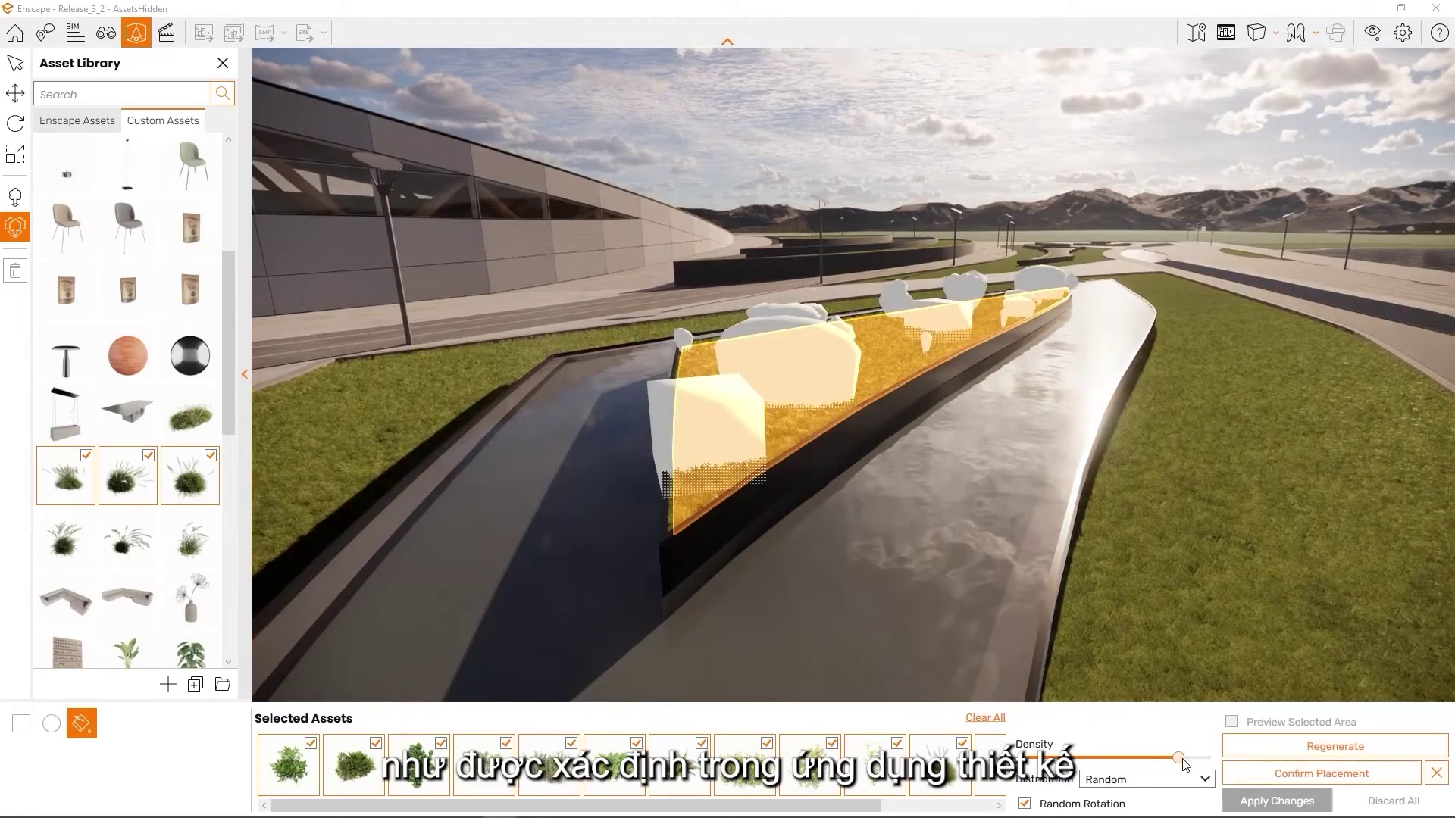
pyautogui.click(1335, 746)
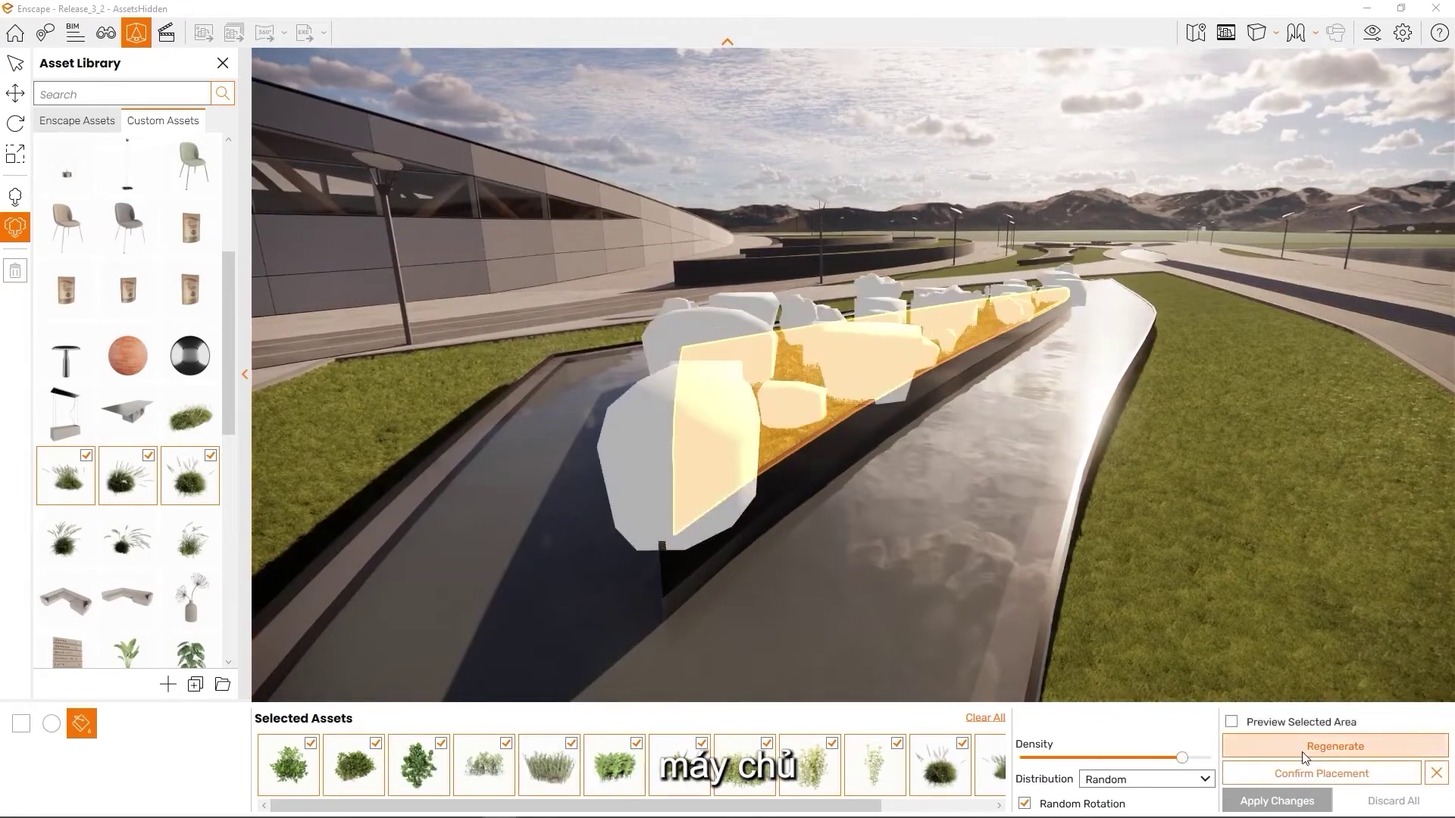
pyautogui.click(1232, 722)
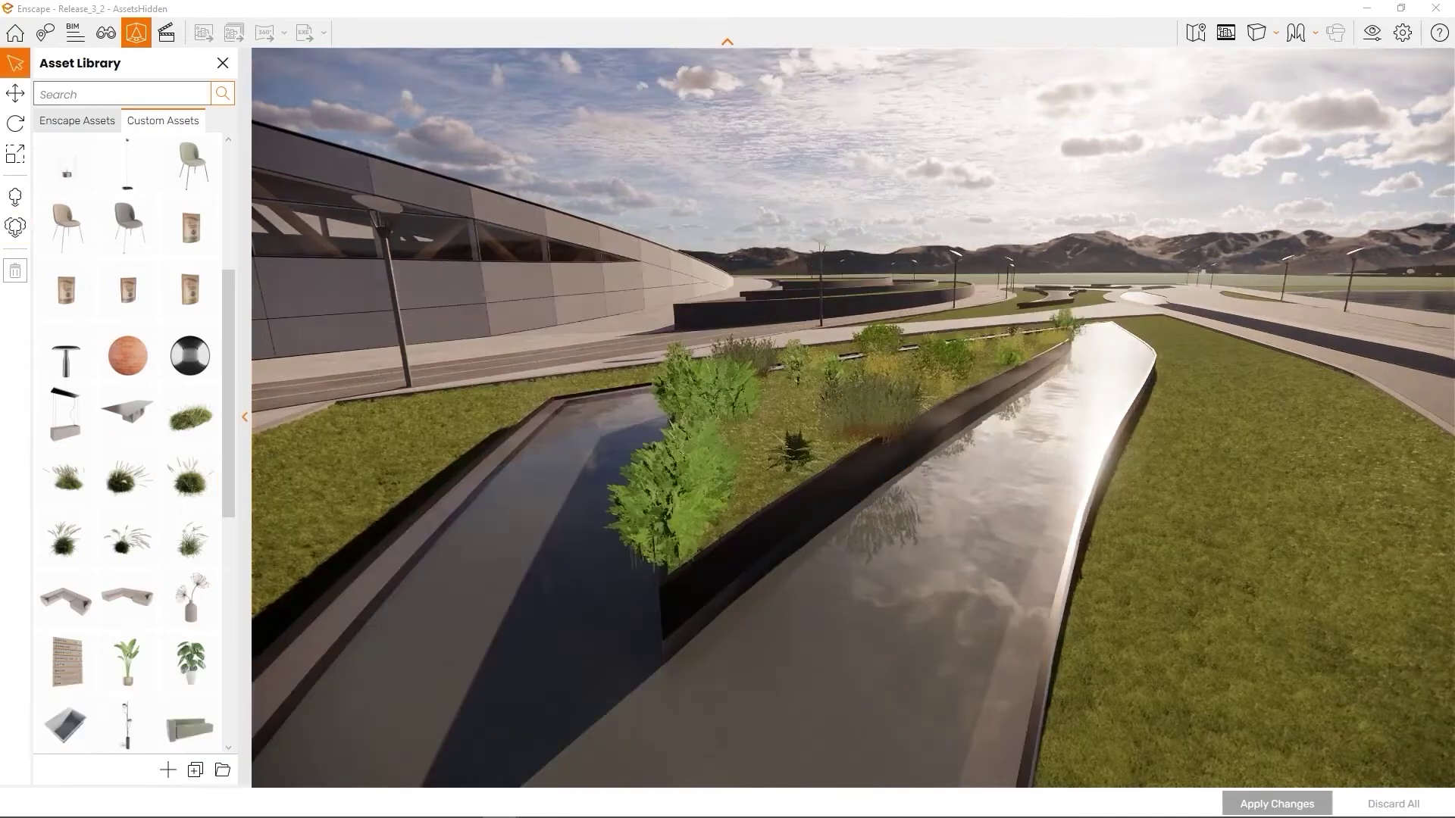
pyautogui.moveTo(1042, 386); pyautogui.dragTo(1243, 561, button='middle')
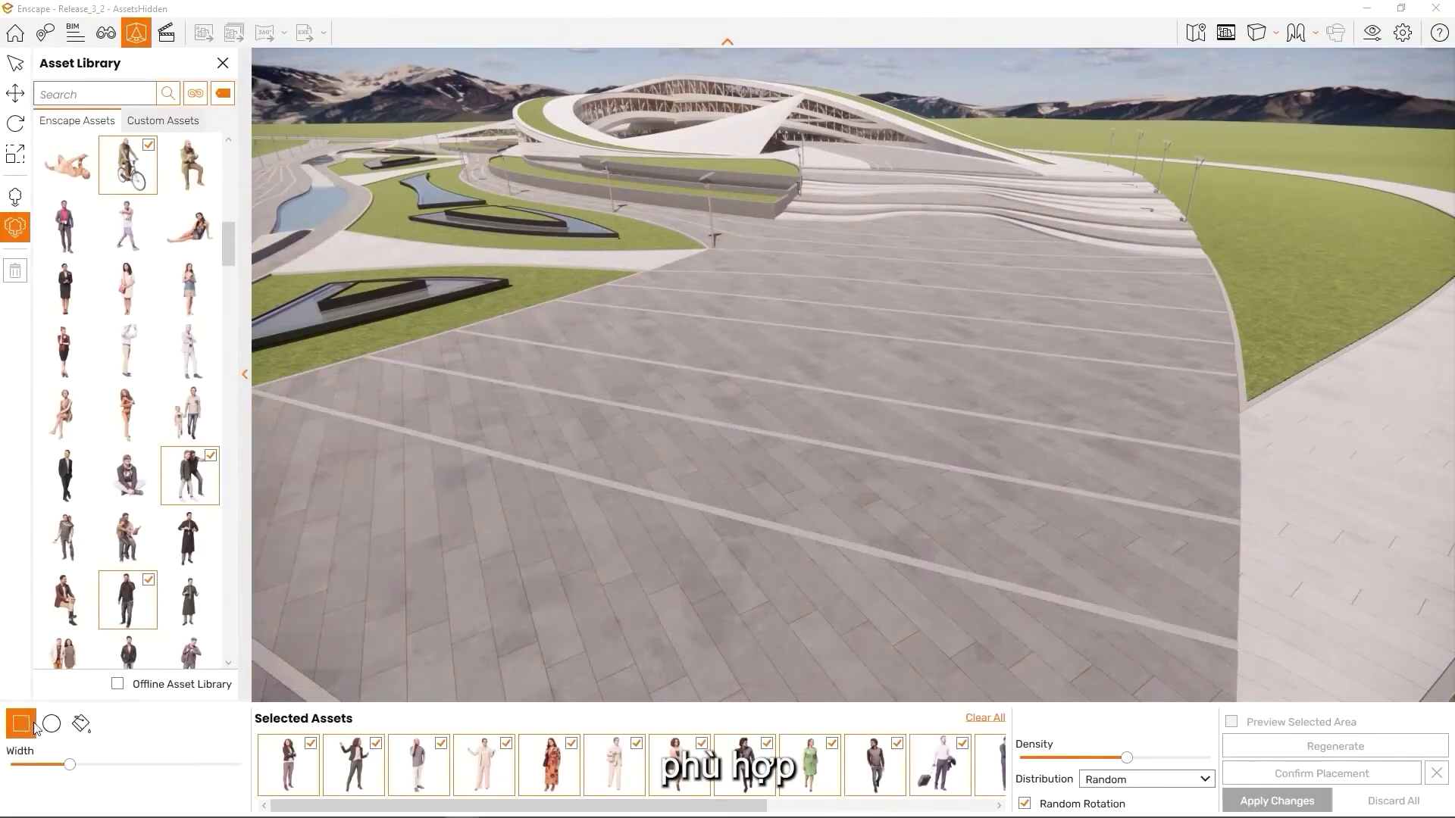
# Draw a rectangle on the plaza and tune the Density slider to a moderate crowd
pyautogui.click(951, 215)
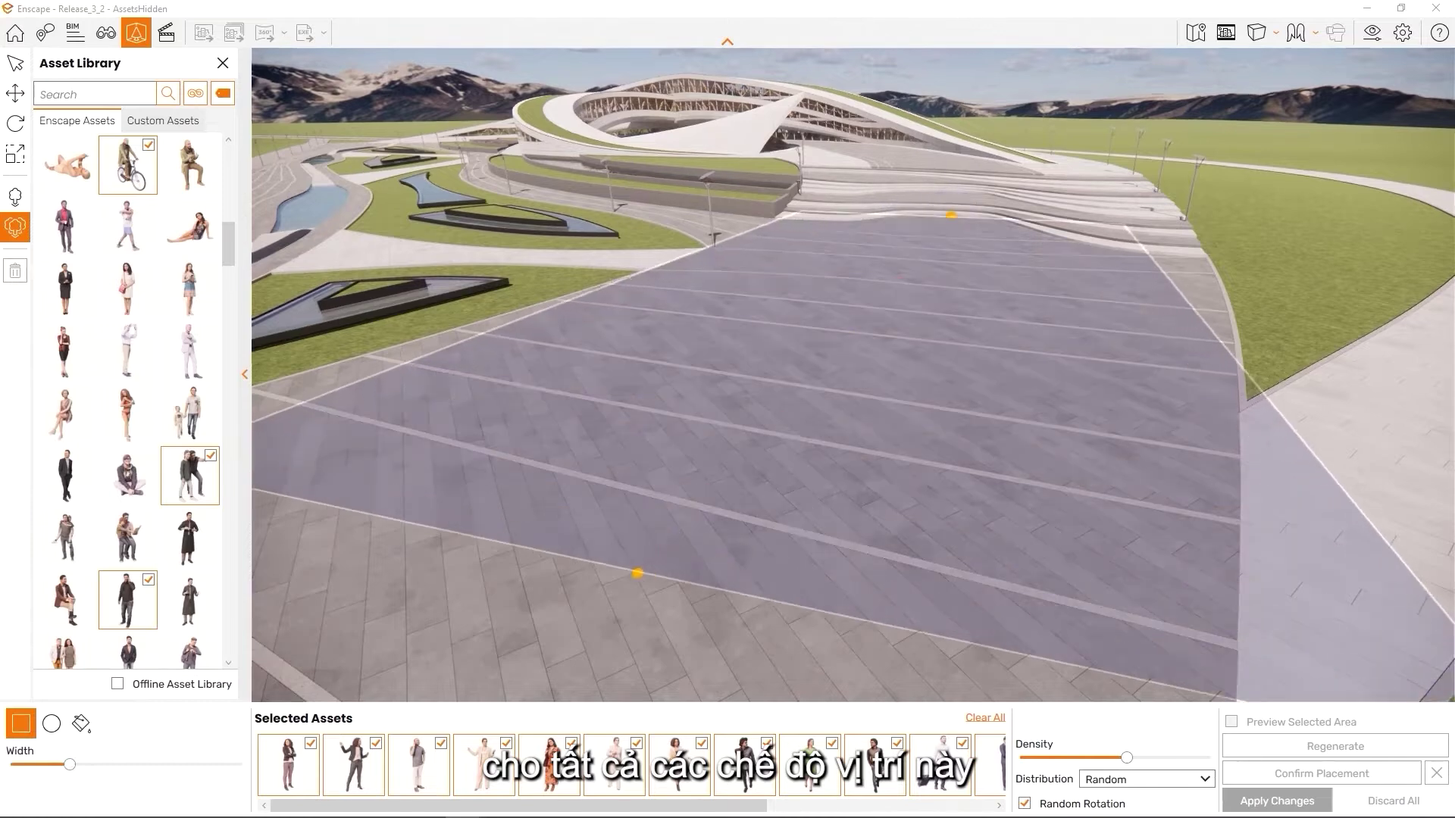
pyautogui.click(532, 540)
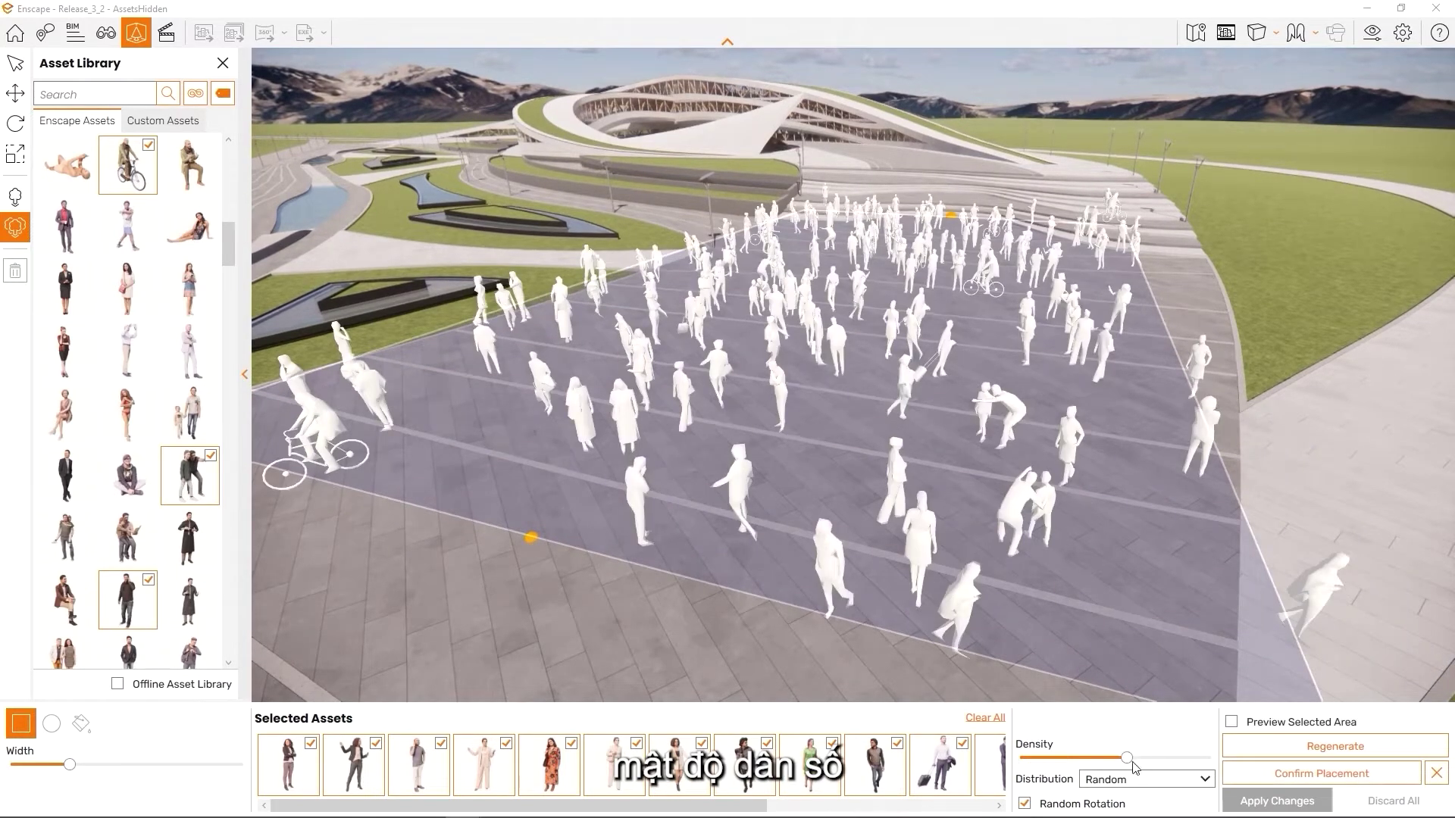
pyautogui.moveTo(1119, 762); pyautogui.dragTo(1052, 762)
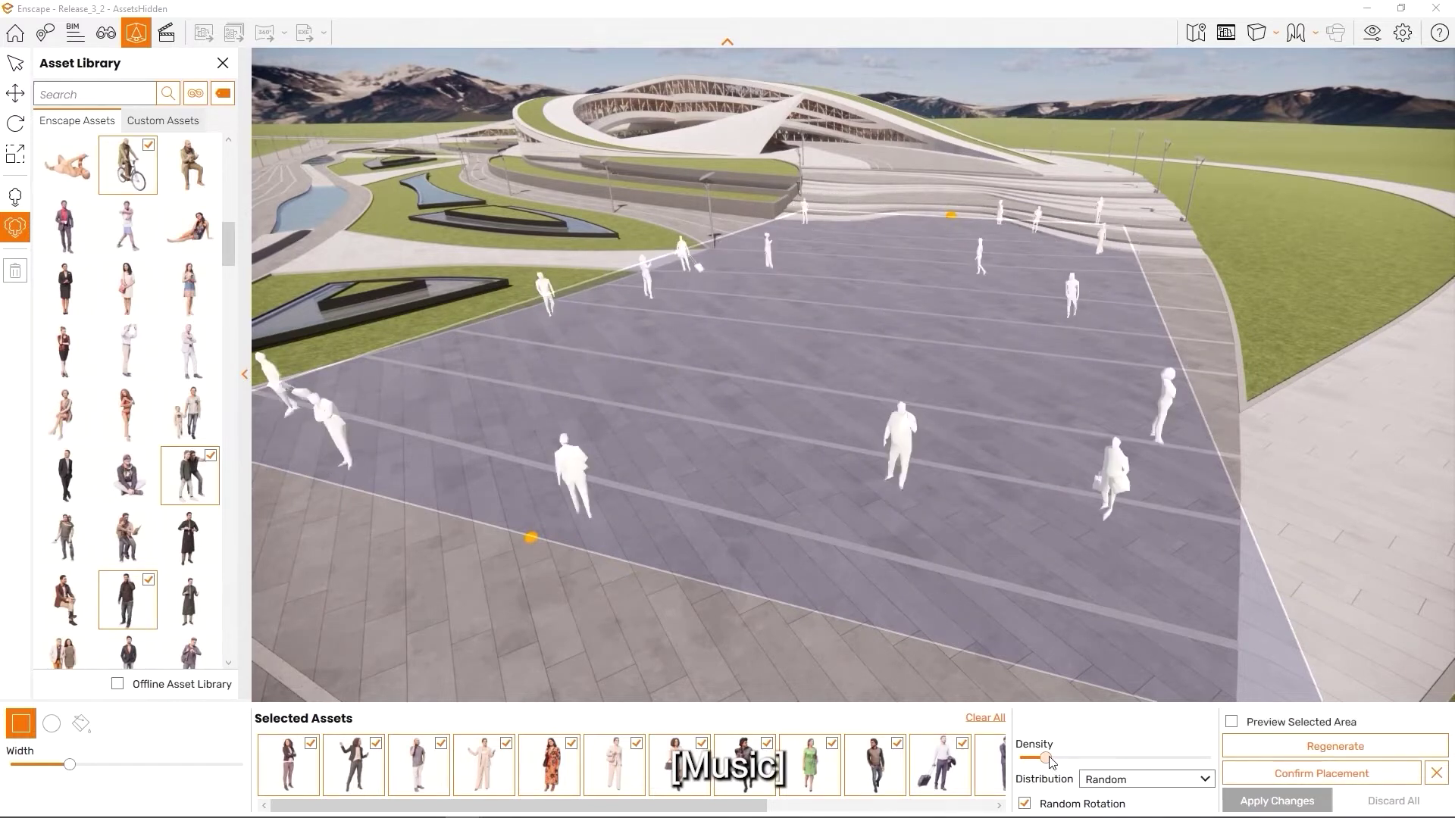
pyautogui.moveTo(1065, 762); pyautogui.dragTo(1162, 759)
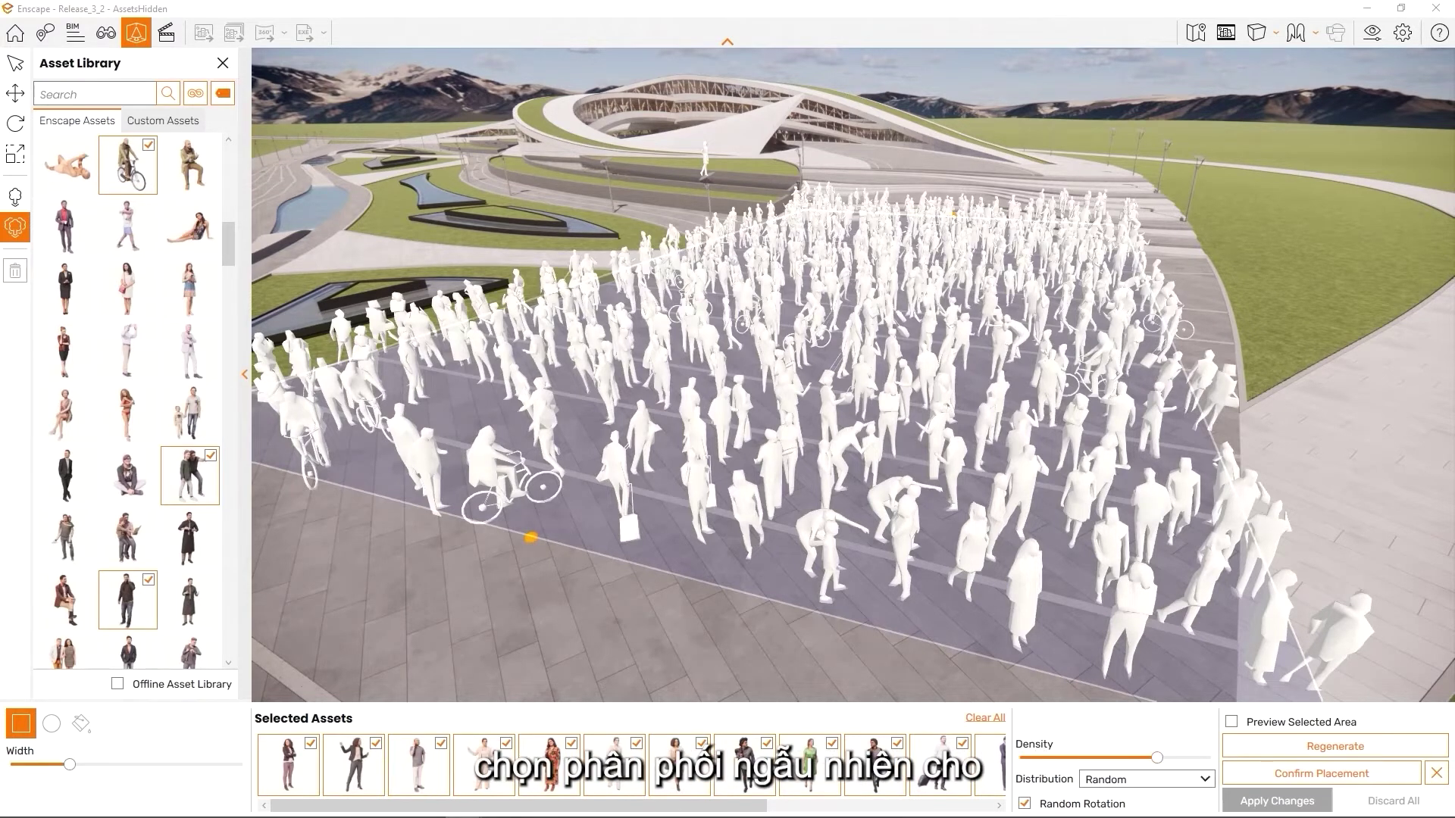
pyautogui.moveTo(1158, 757); pyautogui.dragTo(1119, 758)
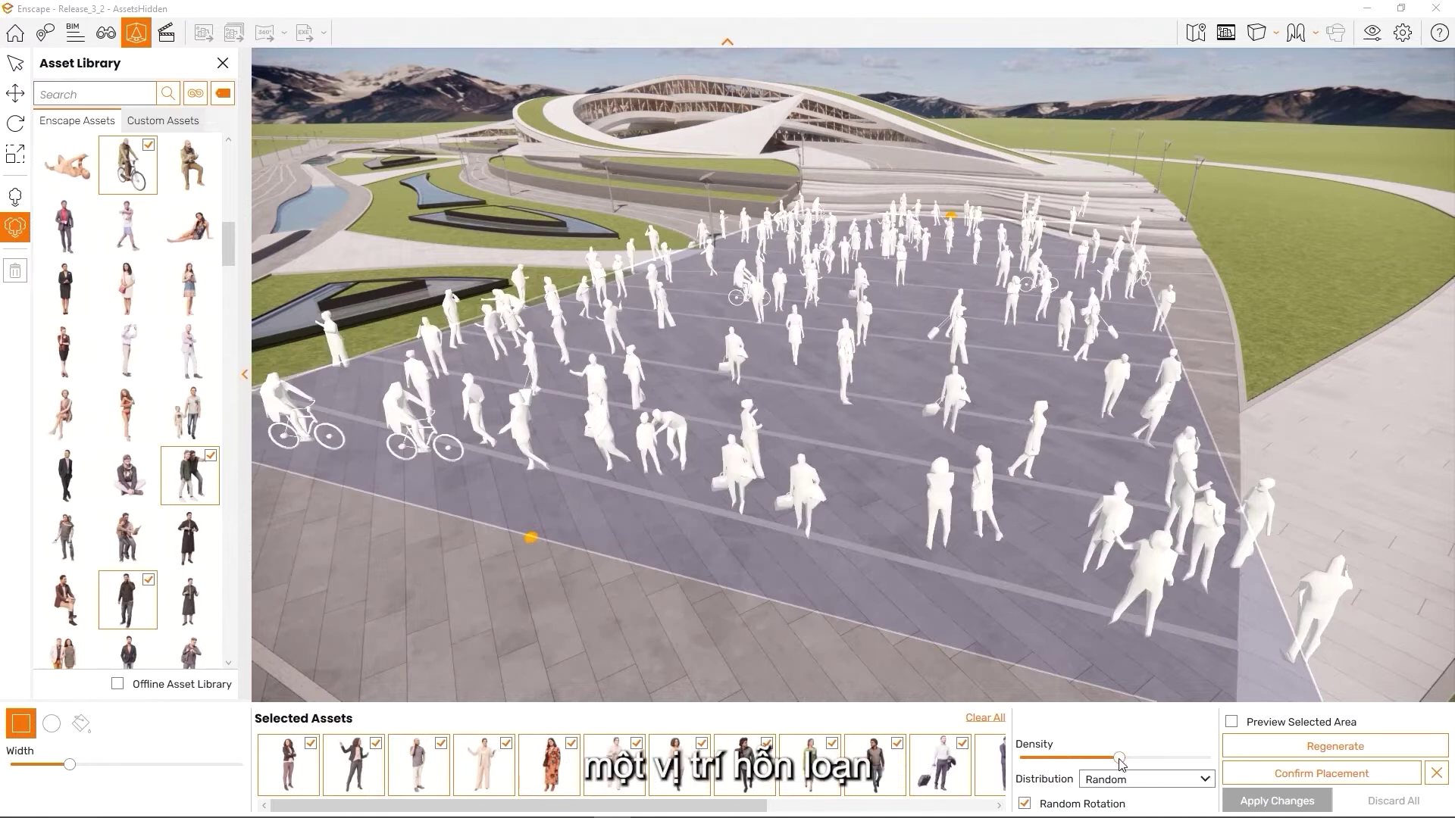
# Try Jitter distribution for the plaza crowd and orbit to inspect the layout
pyautogui.click(1180, 784)
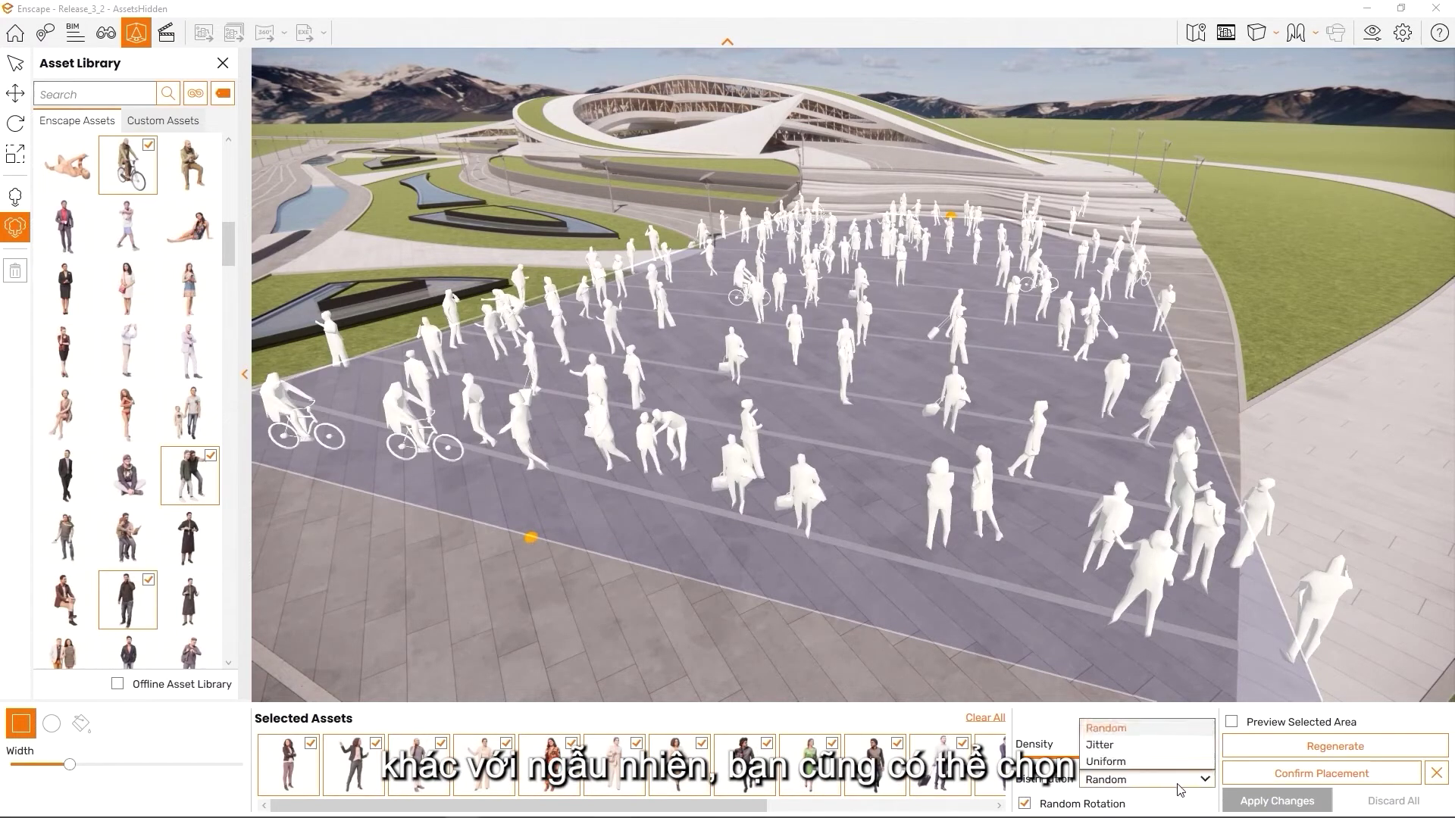
pyautogui.click(1166, 746)
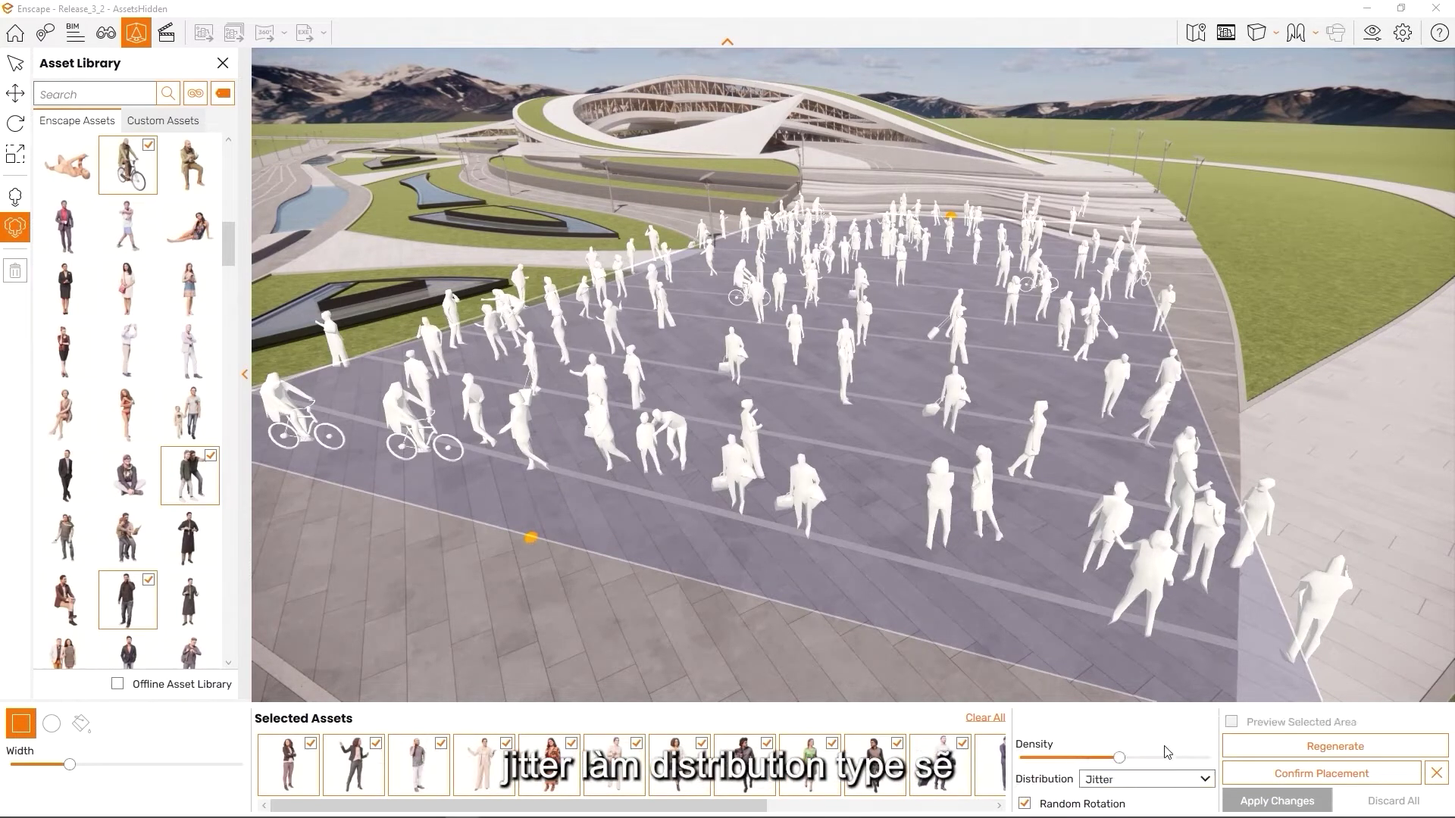
pyautogui.moveTo(1144, 493)
pyautogui.mouseDown(button='right')
pyautogui.moveTo(1170, 447)
pyautogui.moveTo(1439, 413)
pyautogui.moveTo(1148, 483)
pyautogui.mouseUp(button='right')
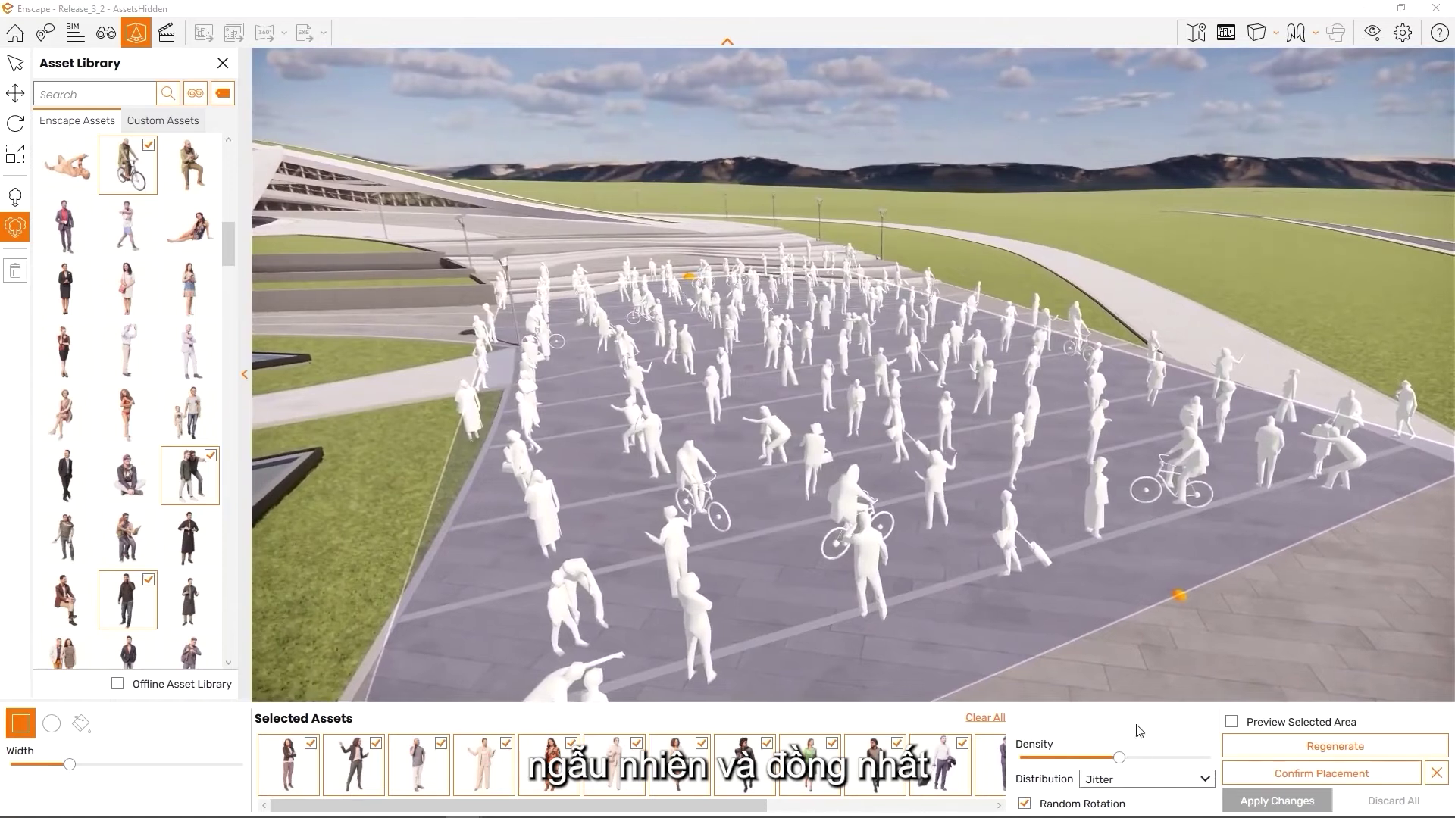
# Switch the crowd distribution to Uniform and fly around to check the even grid
pyautogui.click(1165, 782)
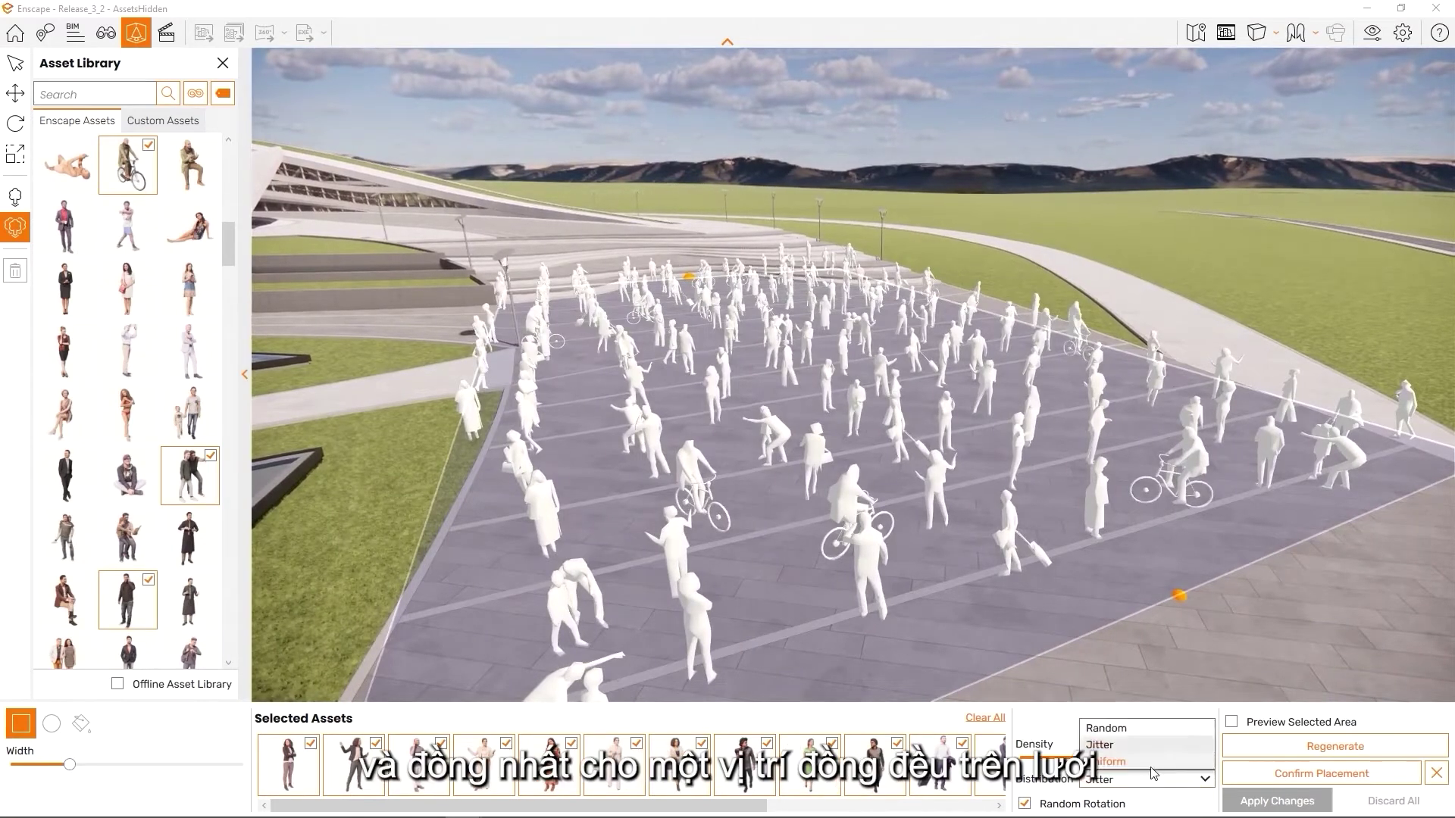
pyautogui.click(1152, 764)
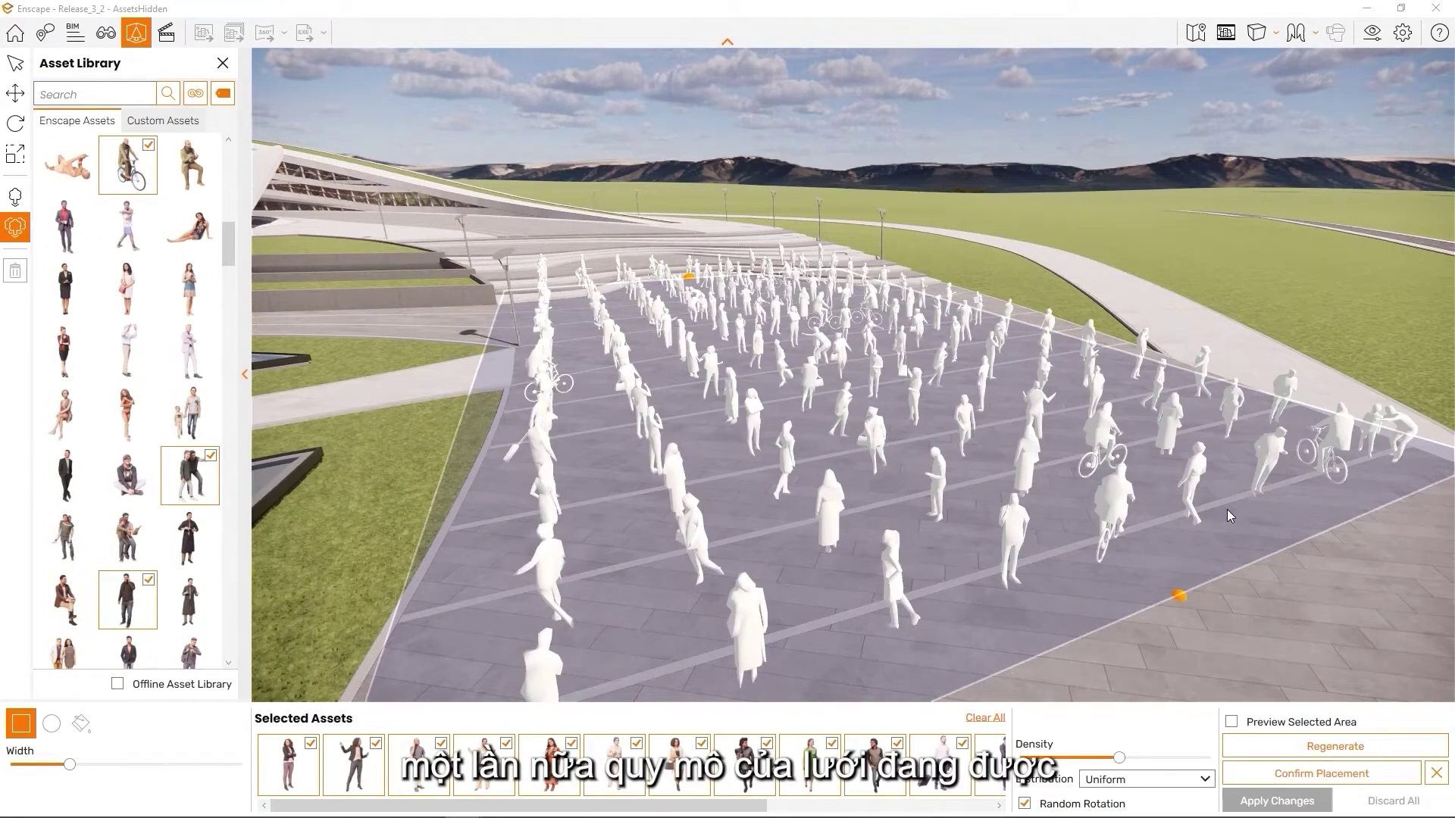
pyautogui.press('w')
pyautogui.moveTo(1226, 510); pyautogui.dragTo(1091, 473)
pyautogui.moveTo(1091, 473); pyautogui.dragTo(781, 572, button='right')
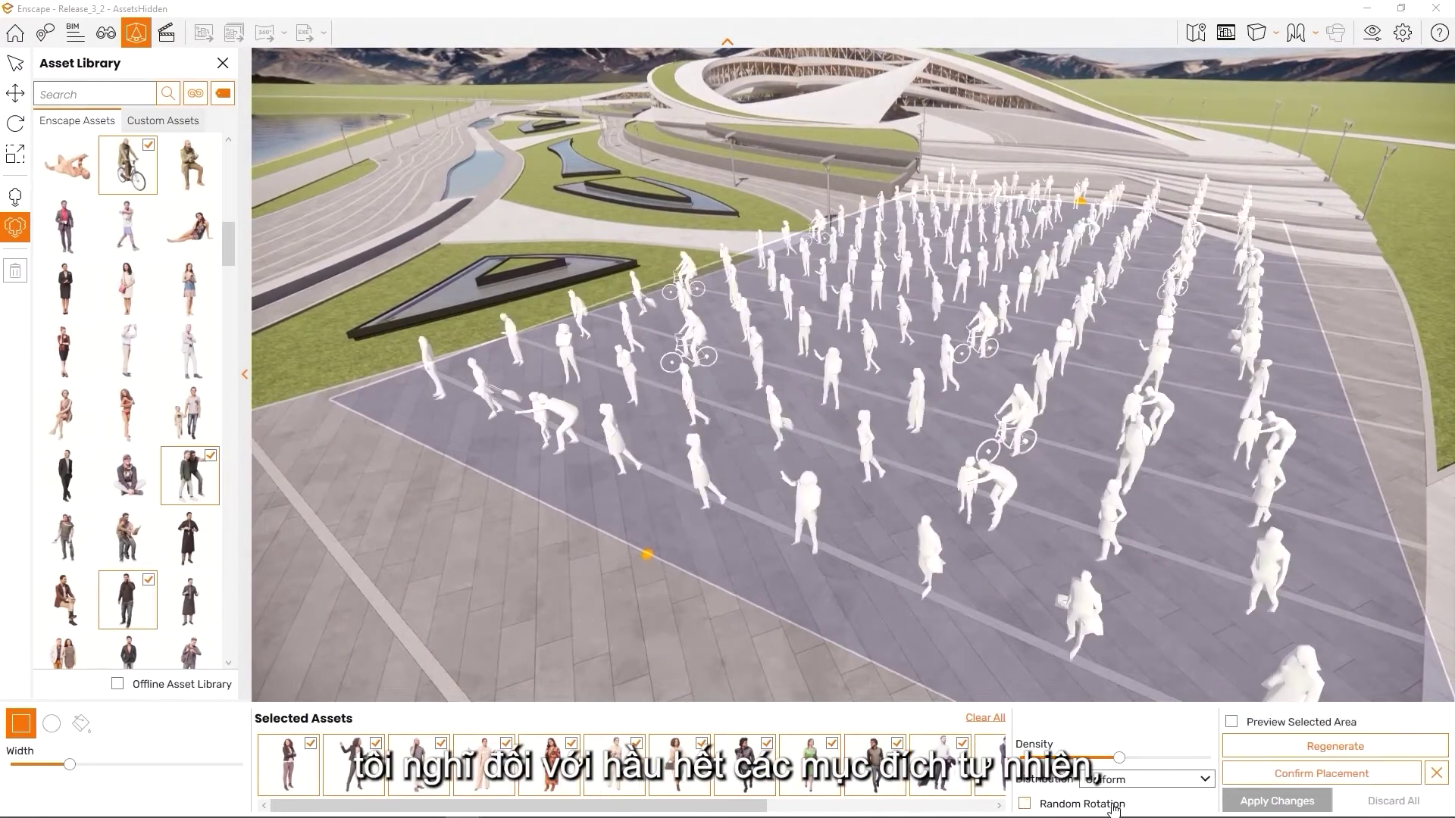
# Preview the crowd with full textures, regenerate a new layout, and re-enable the textured preview
pyautogui.press('a')
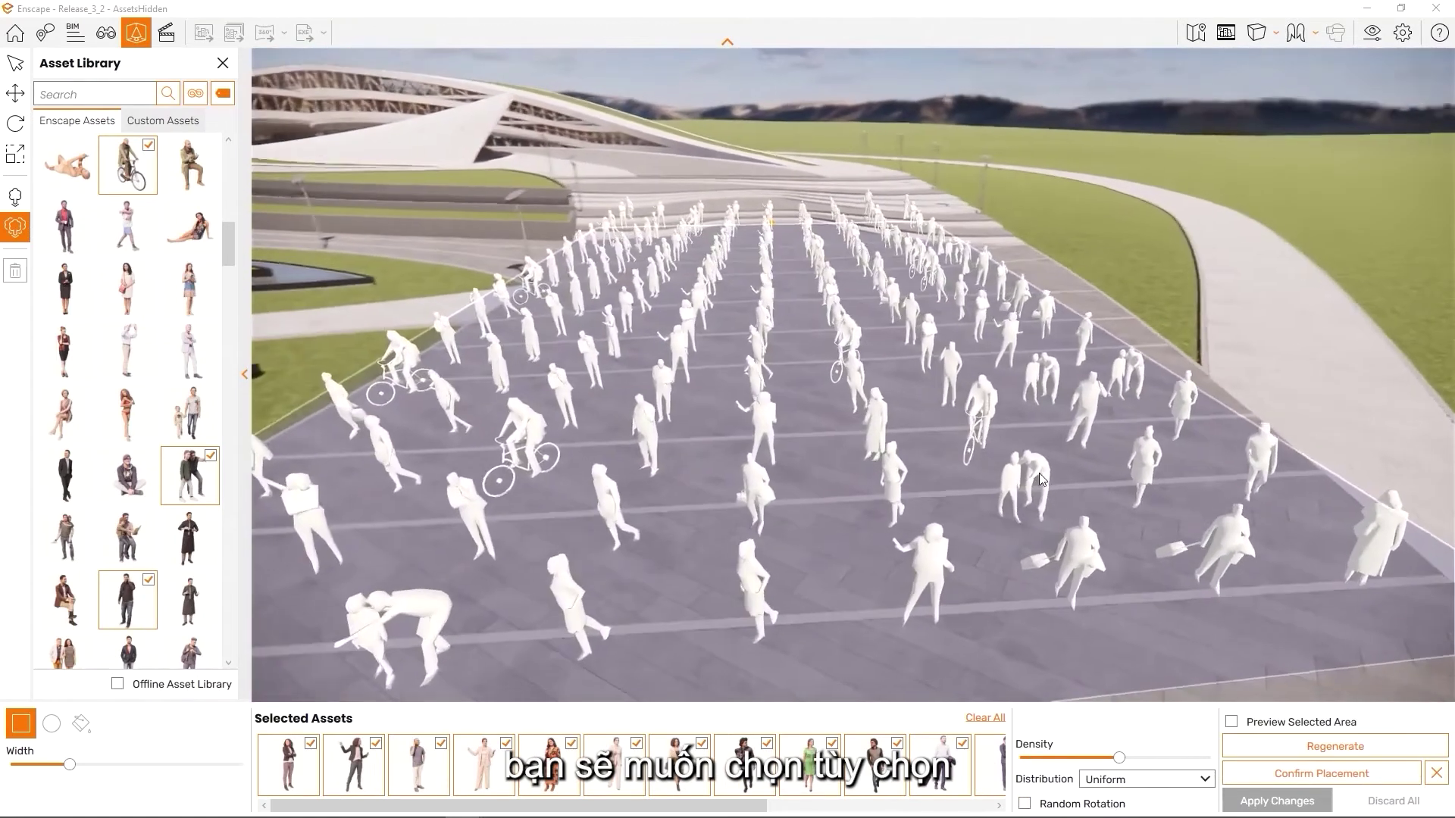
pyautogui.moveTo(1008, 549); pyautogui.dragTo(1118, 548, button='right')
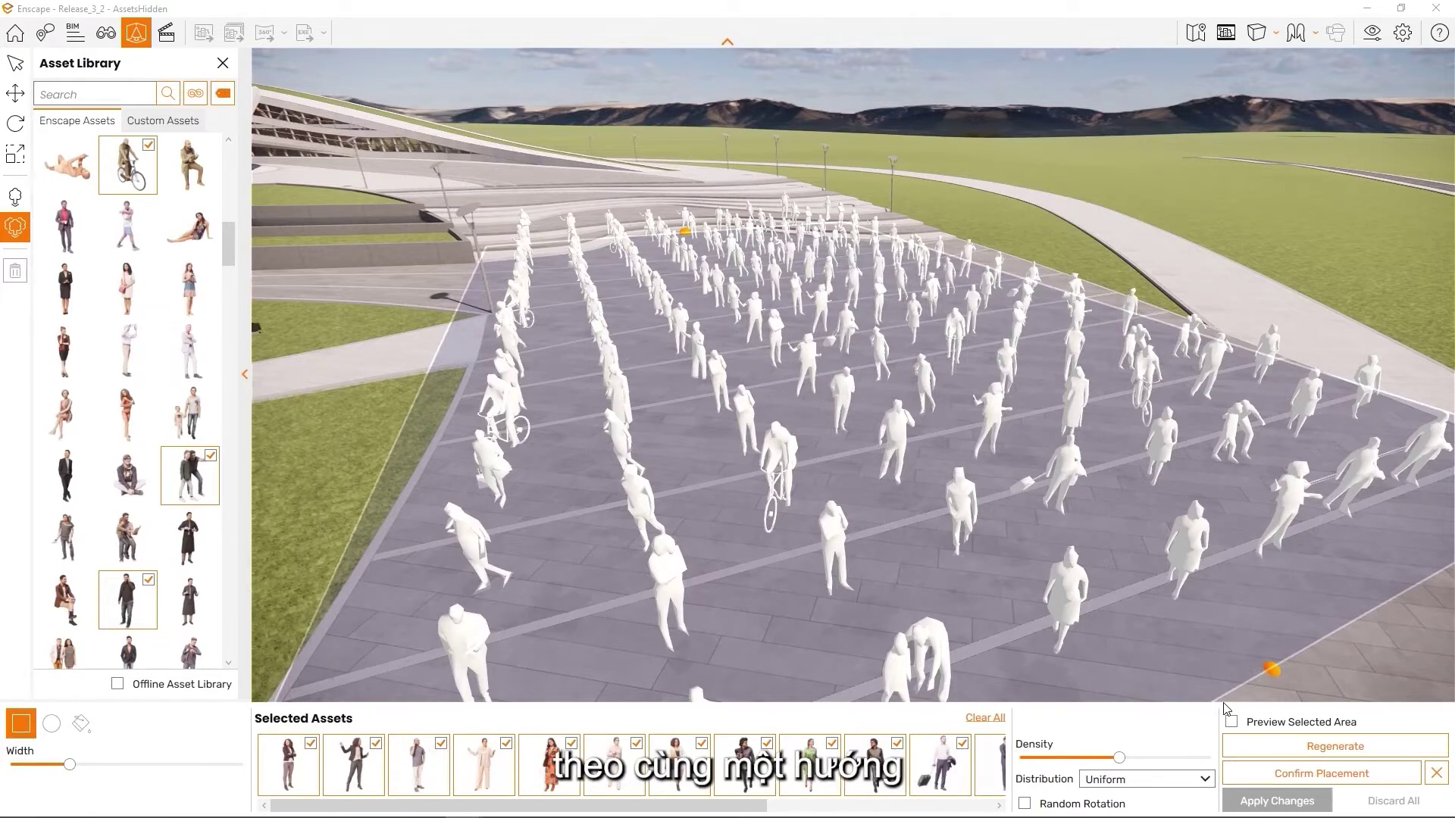
pyautogui.click(1231, 721)
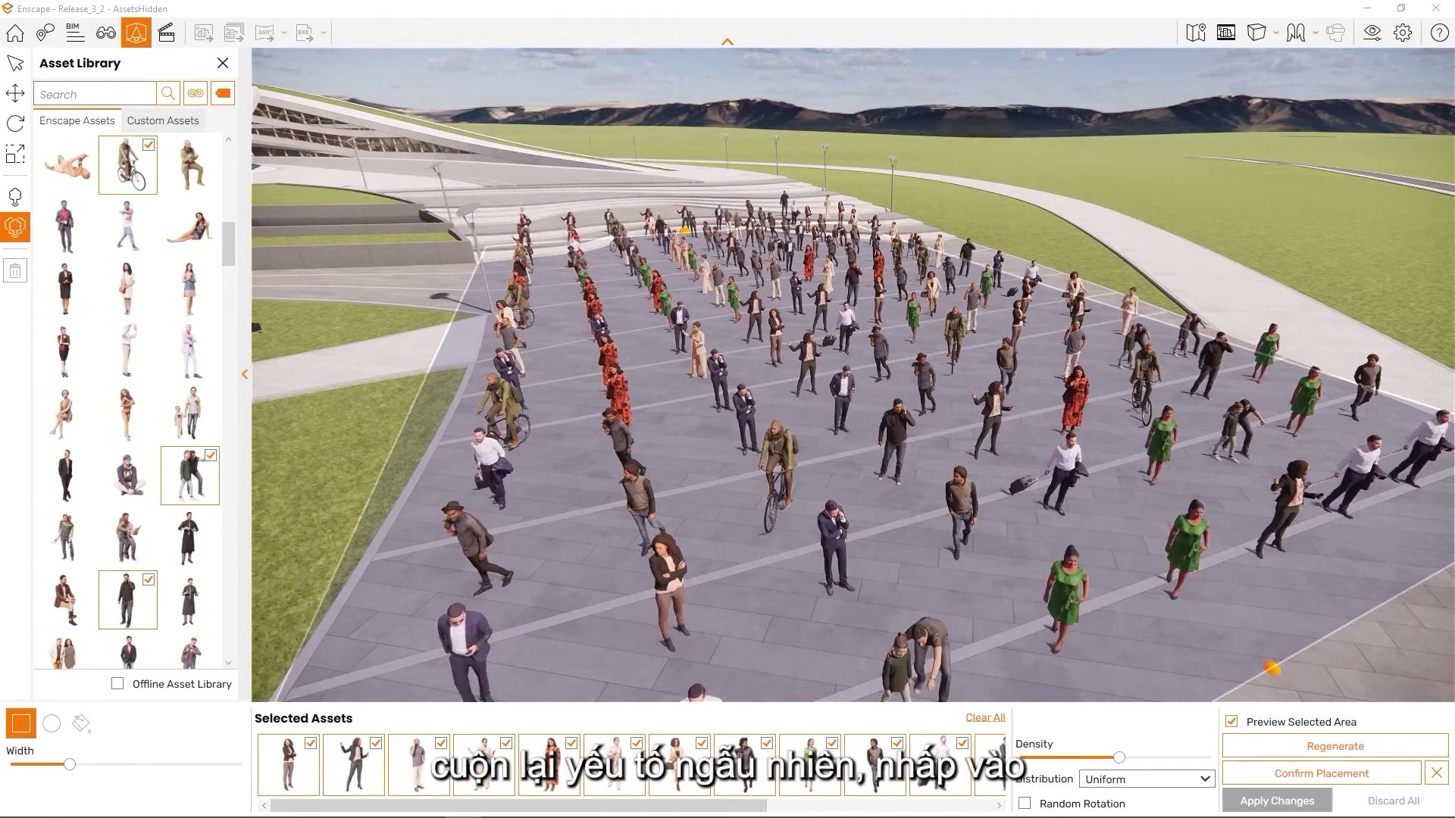
pyautogui.click(1301, 743)
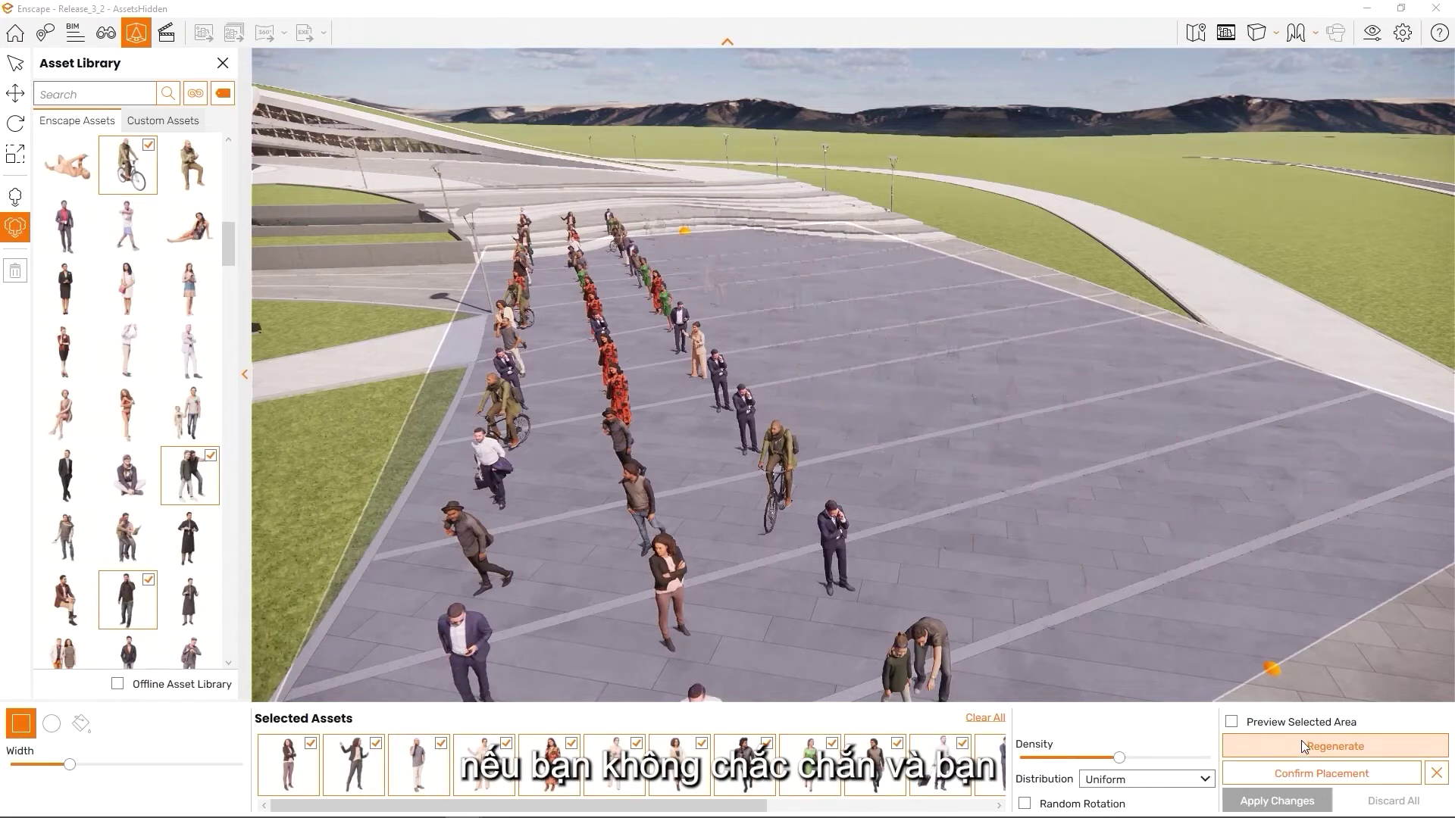
pyautogui.click(1232, 722)
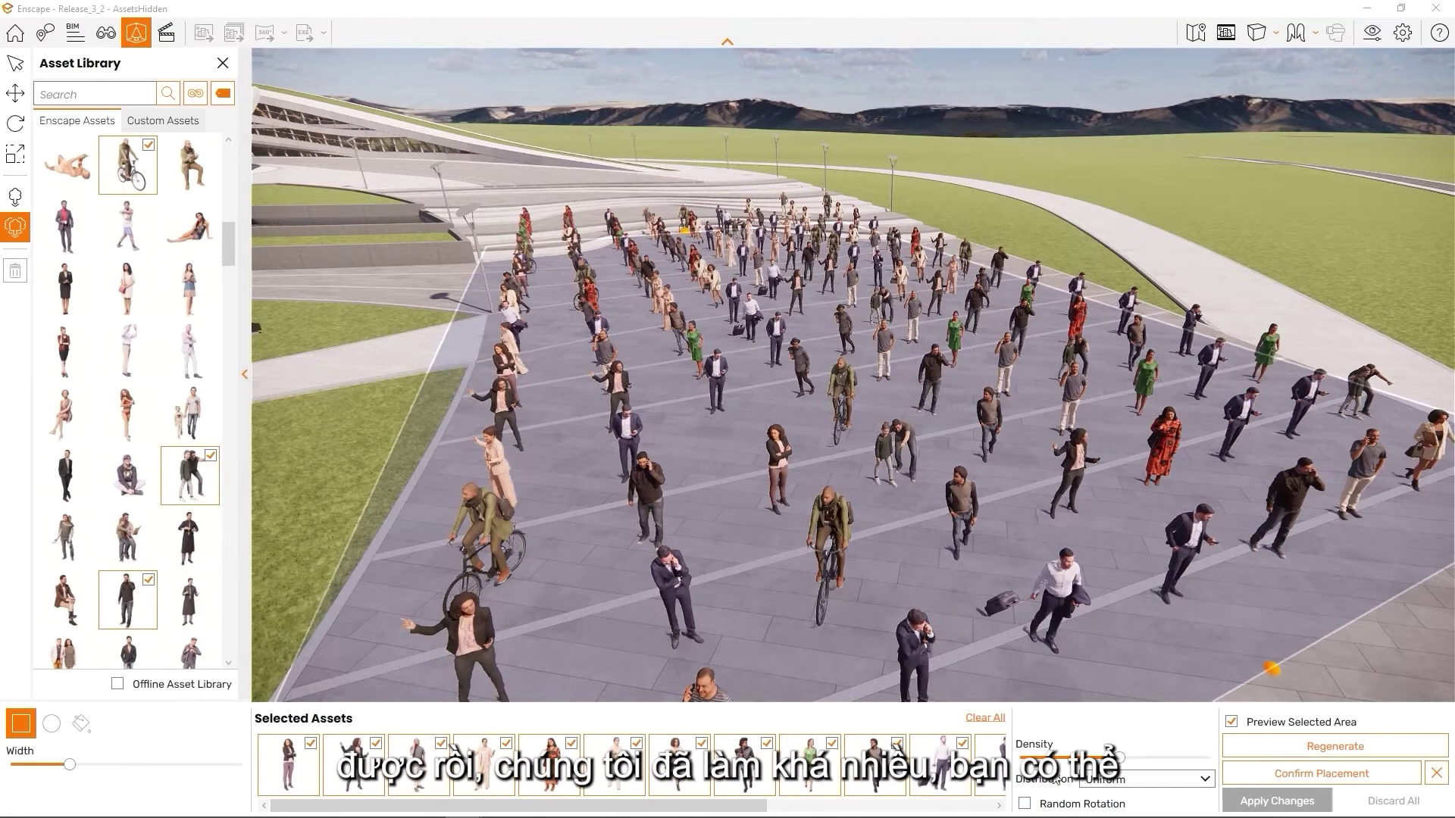
# Confirm the crowd placement and apply the changes to the model
pyautogui.click(1285, 775)
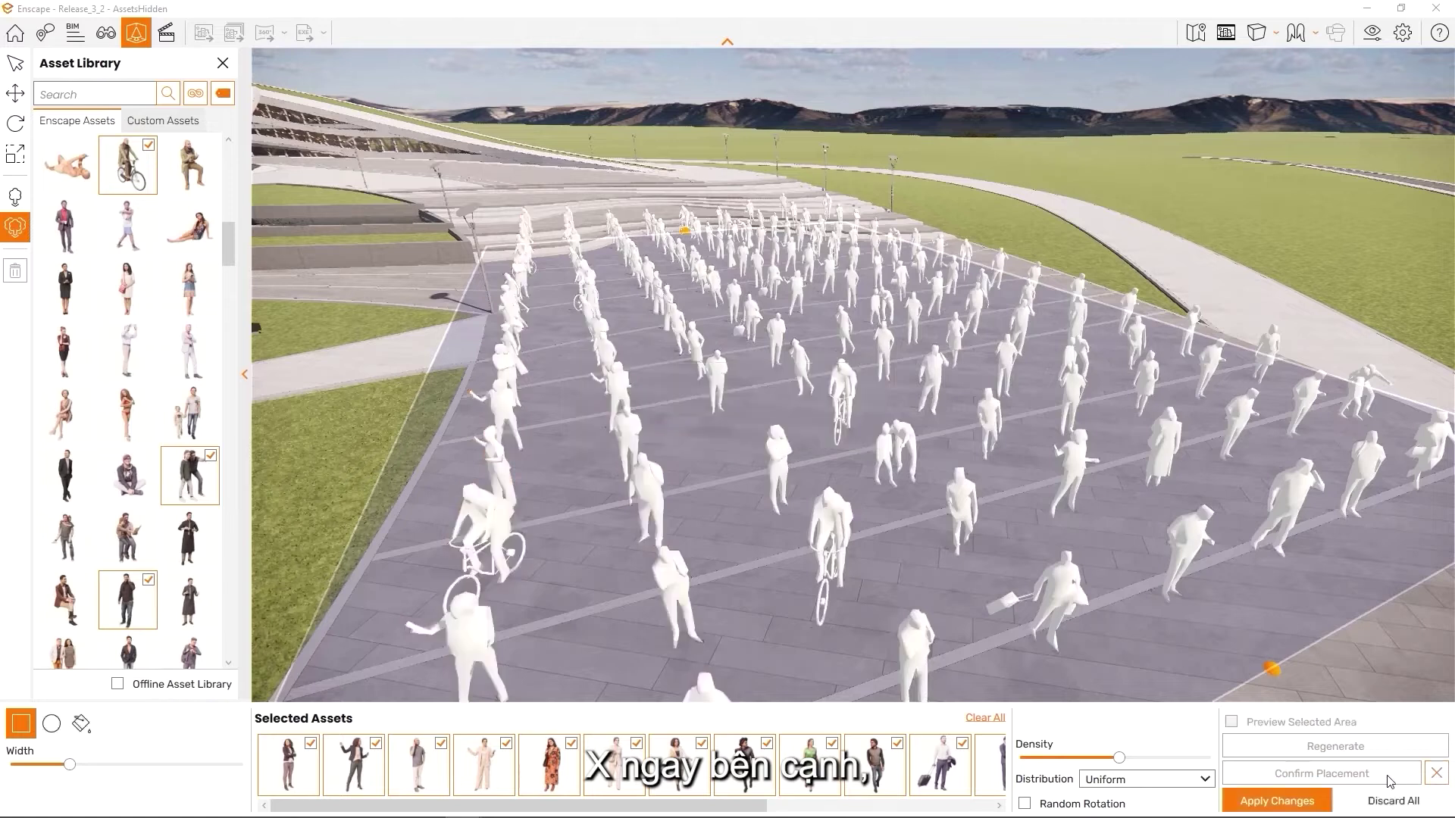
pyautogui.click(1311, 807)
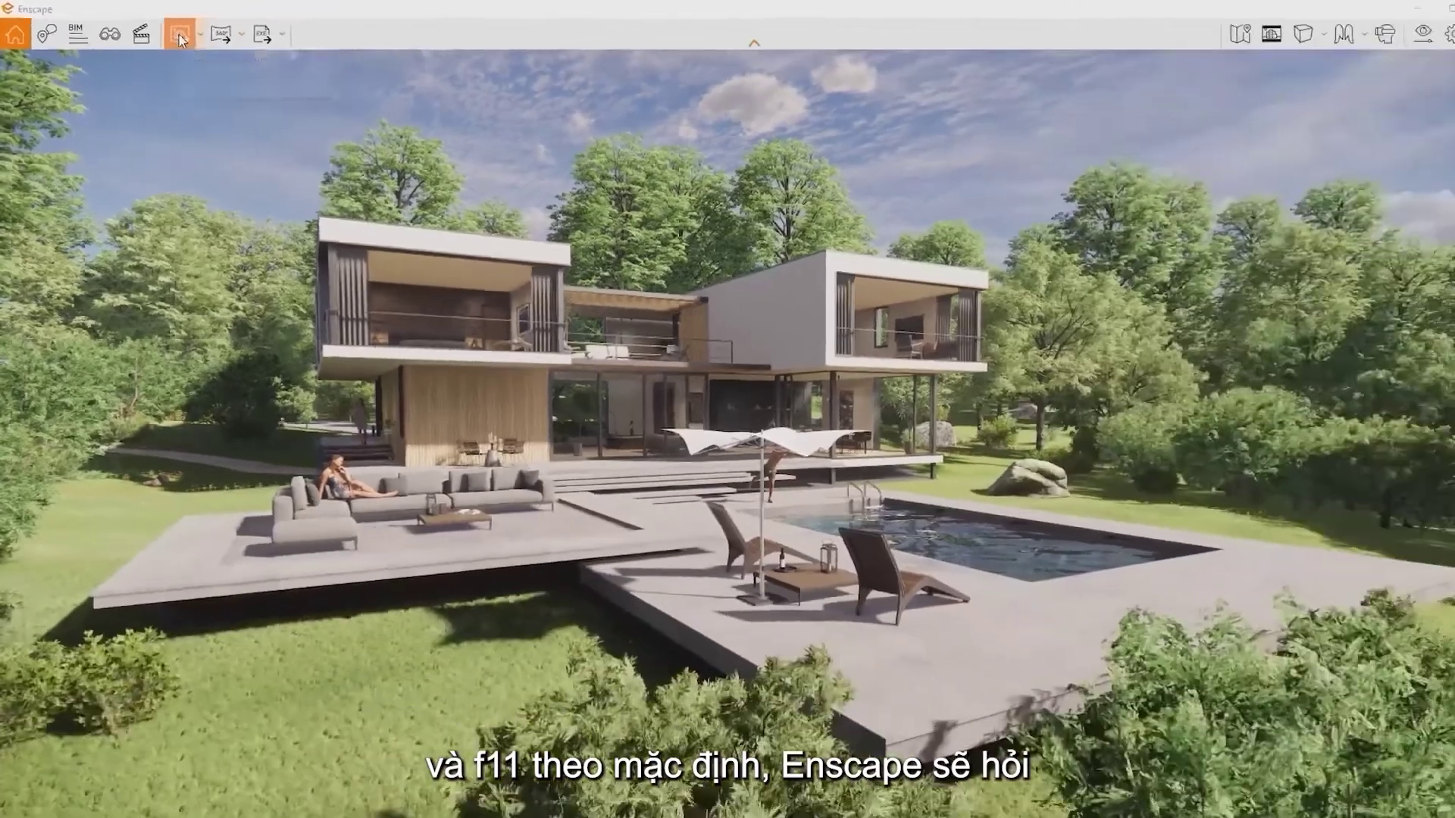
# Save a screenshot of the villa view as a date-named PNG on the Desktop
pyautogui.click(372, 71)
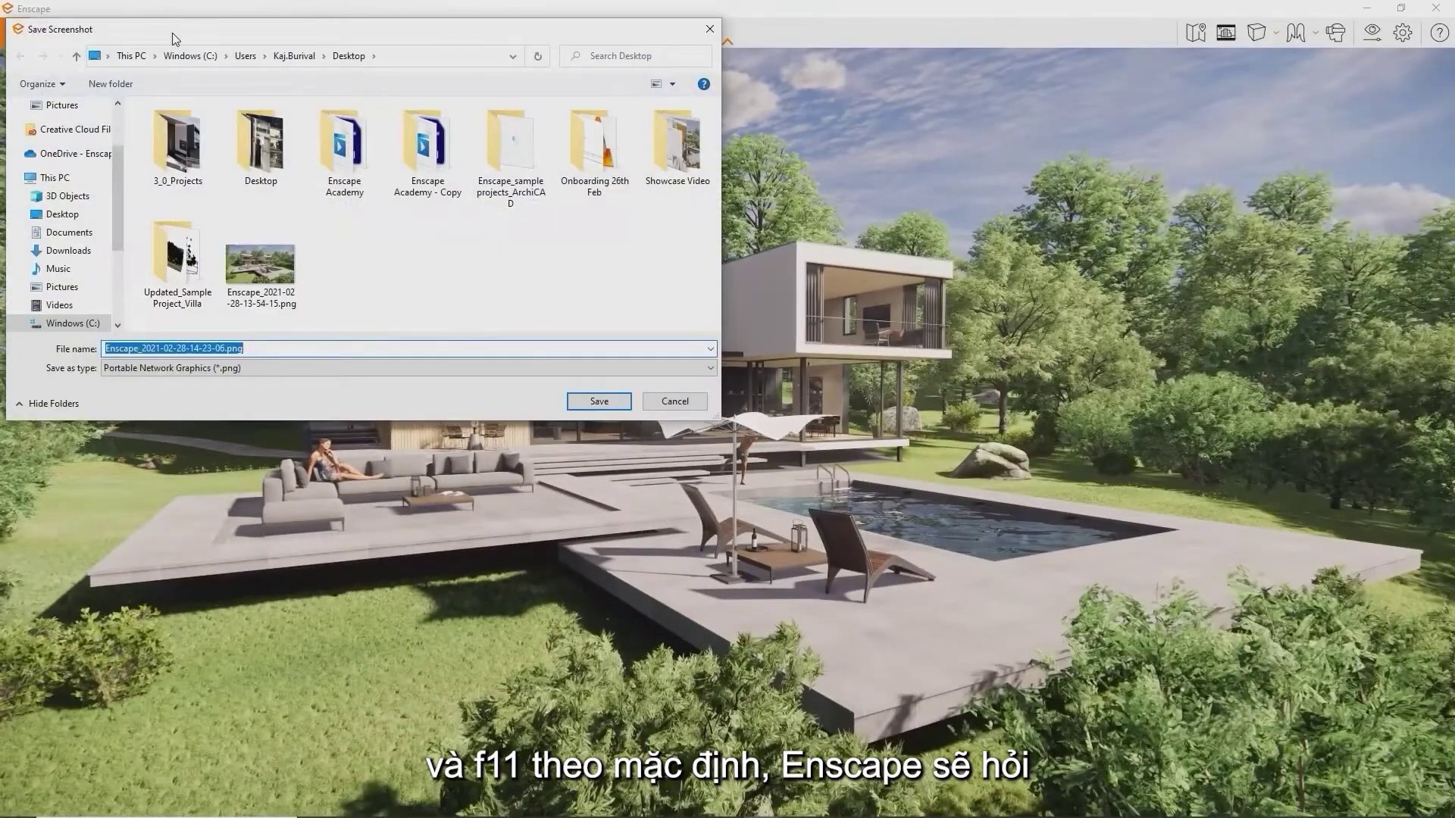
pyautogui.press('Return')
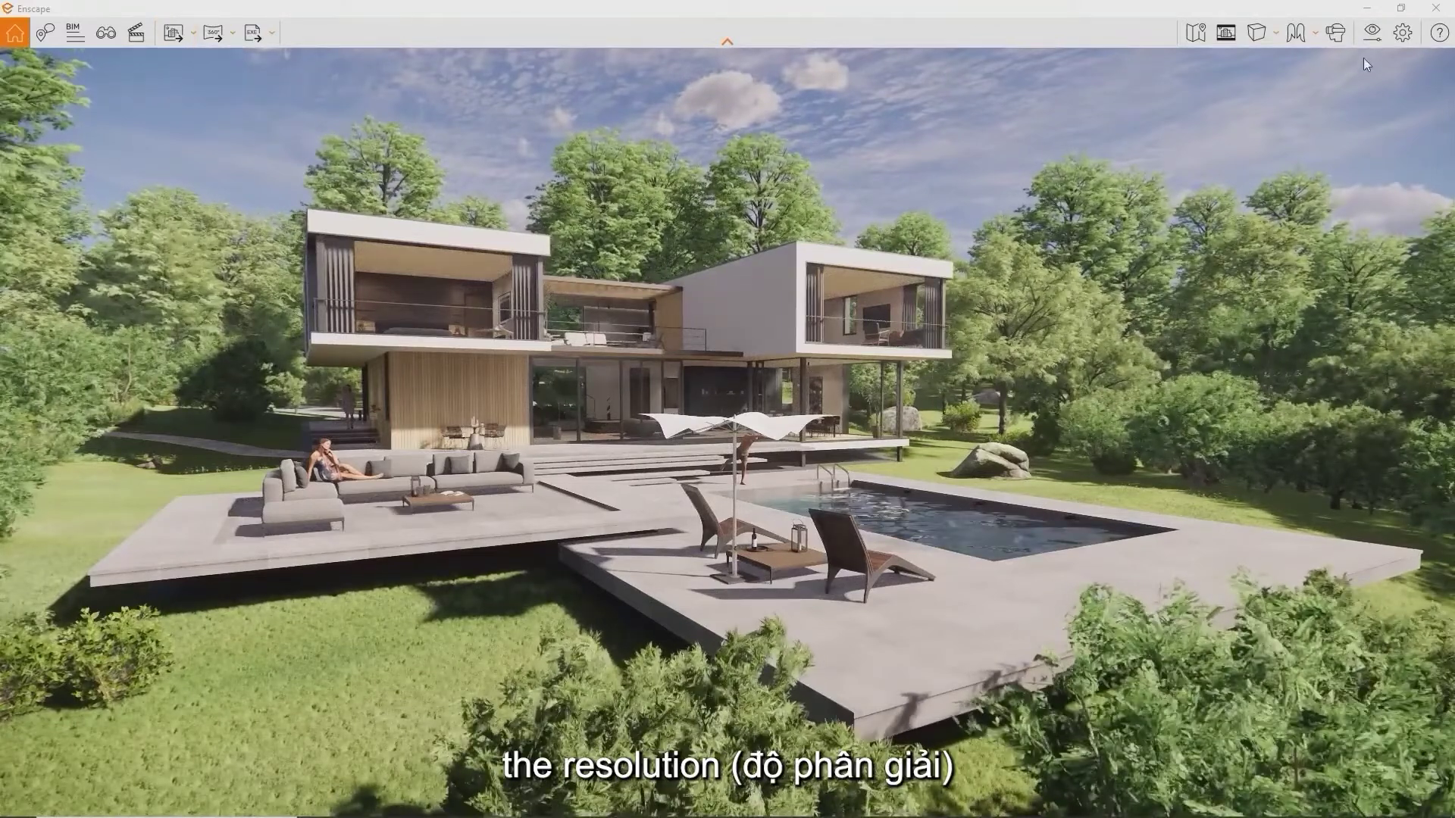
# In Visual Settings Output, switch the resolution to Custom after briefly choosing Ultra HD
pyautogui.click(1380, 42)
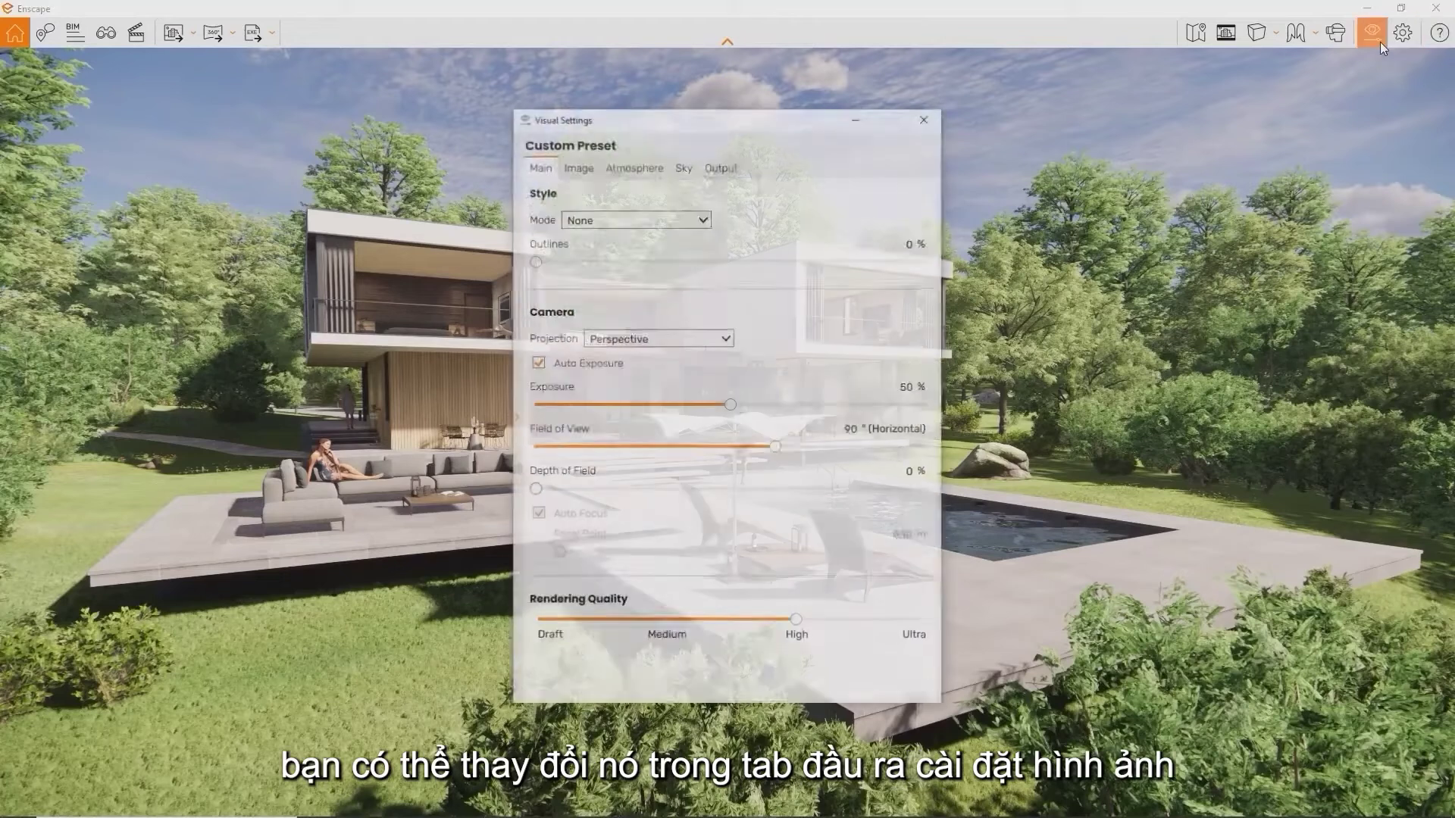
pyautogui.click(737, 173)
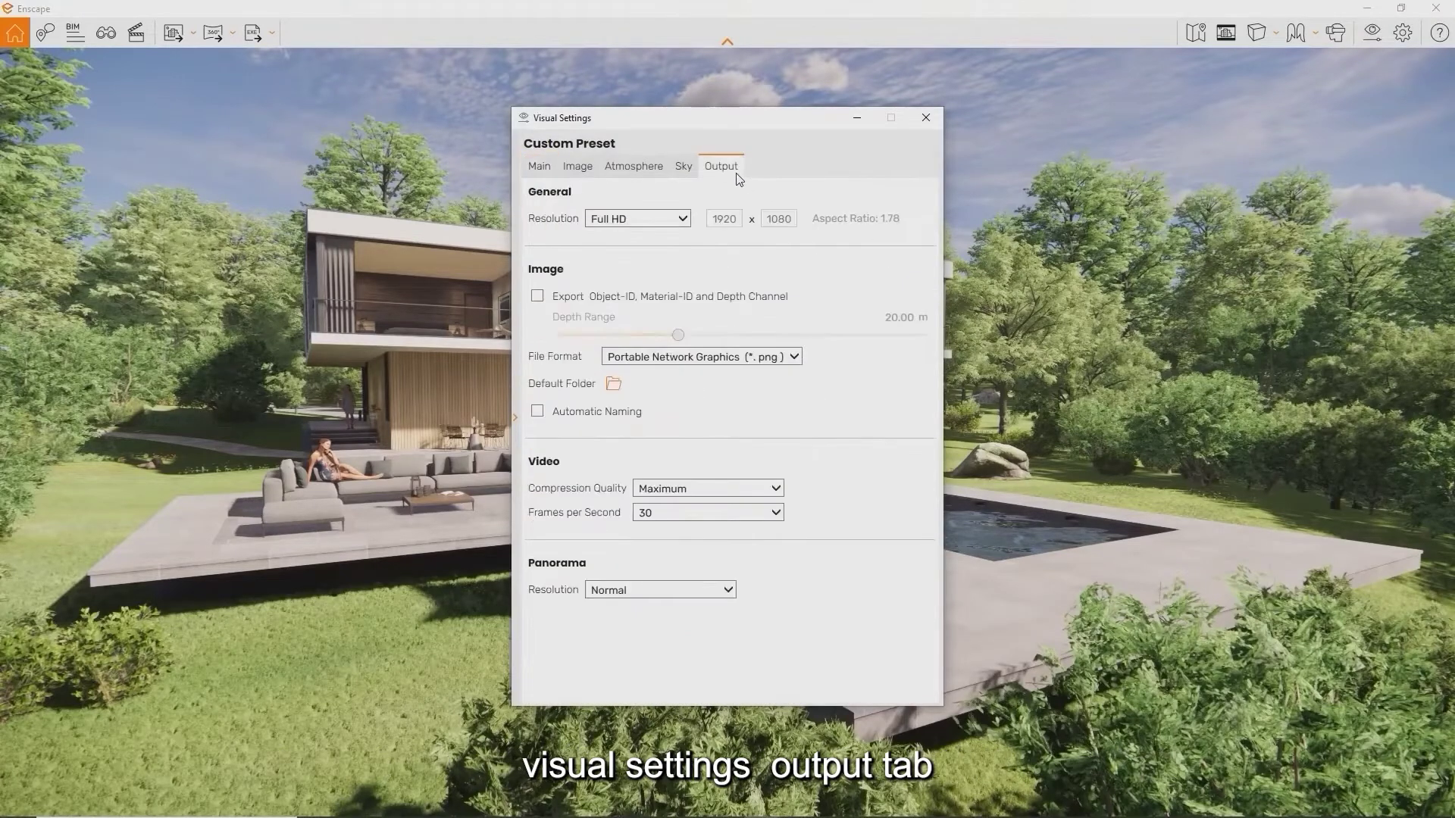
pyautogui.click(683, 219)
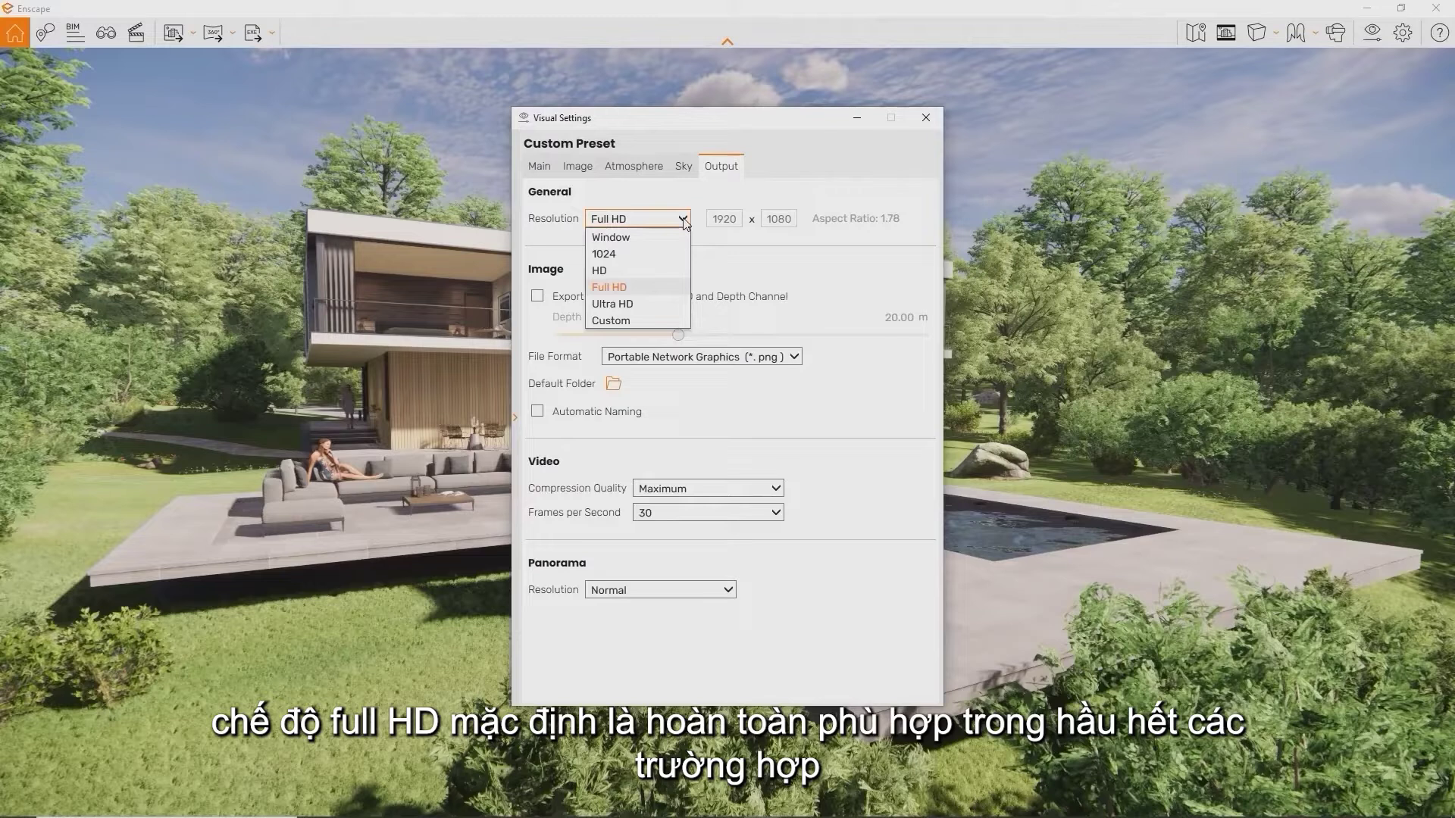
pyautogui.click(684, 222)
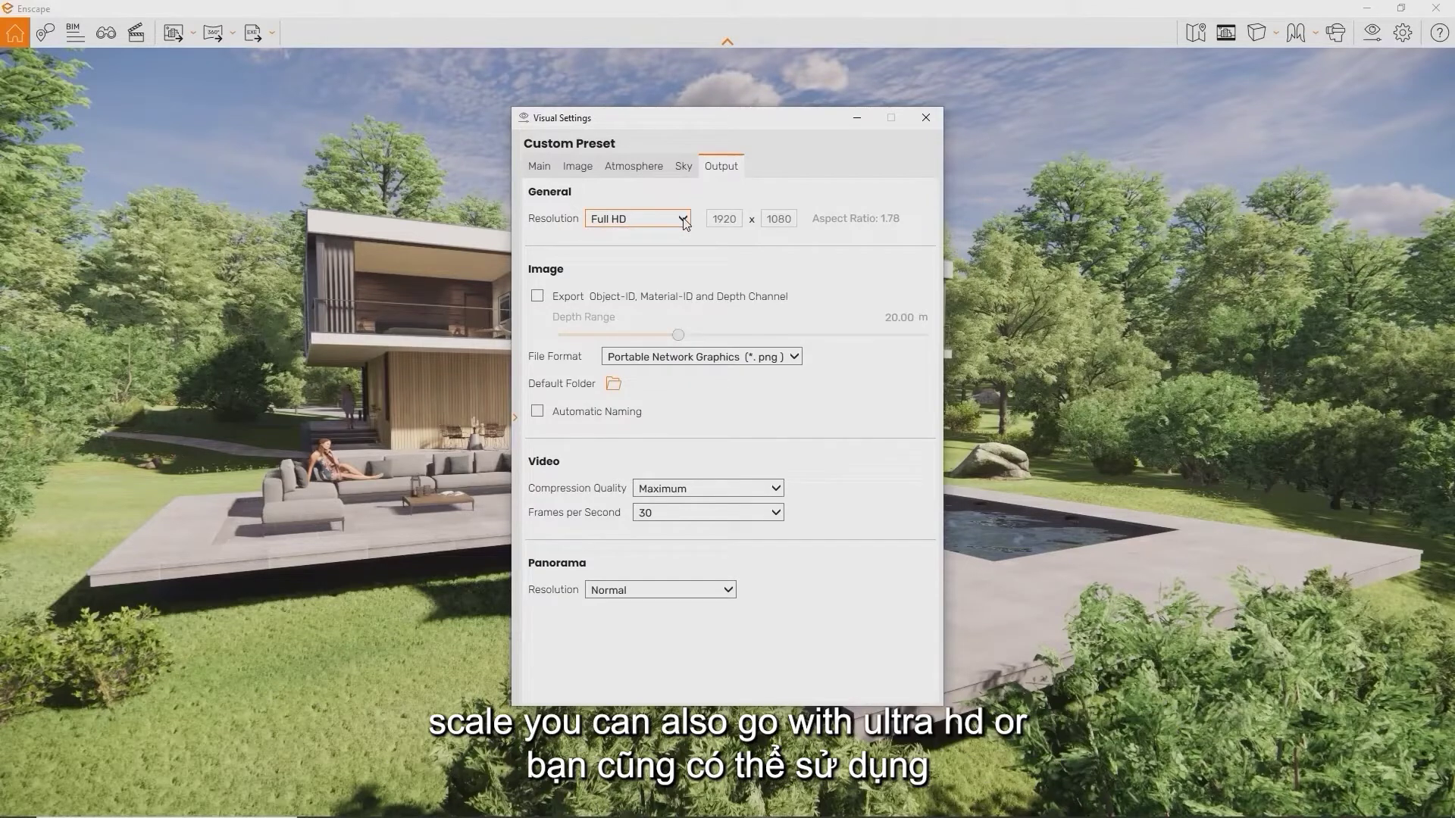
pyautogui.click(684, 221)
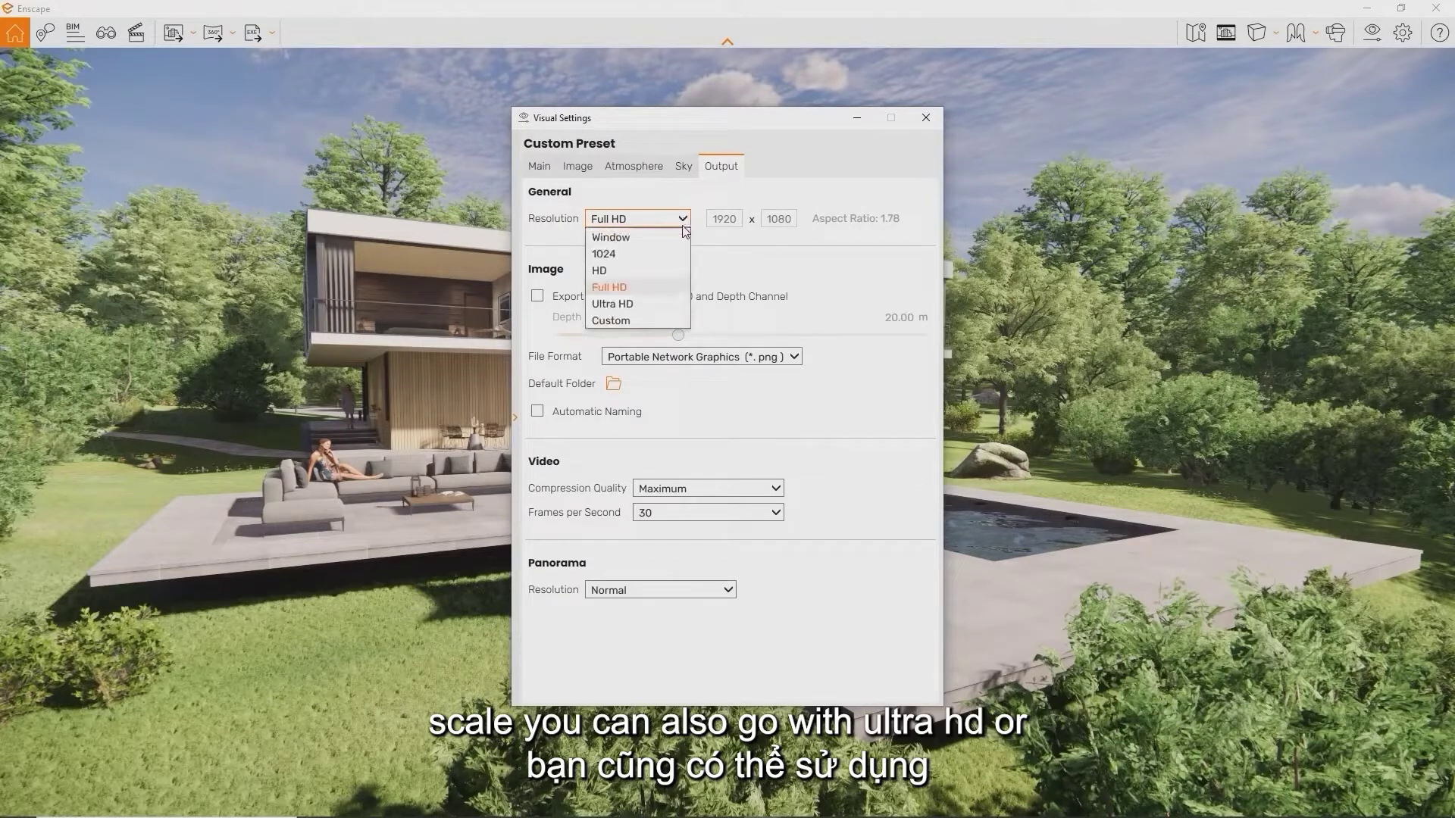
pyautogui.click(676, 307)
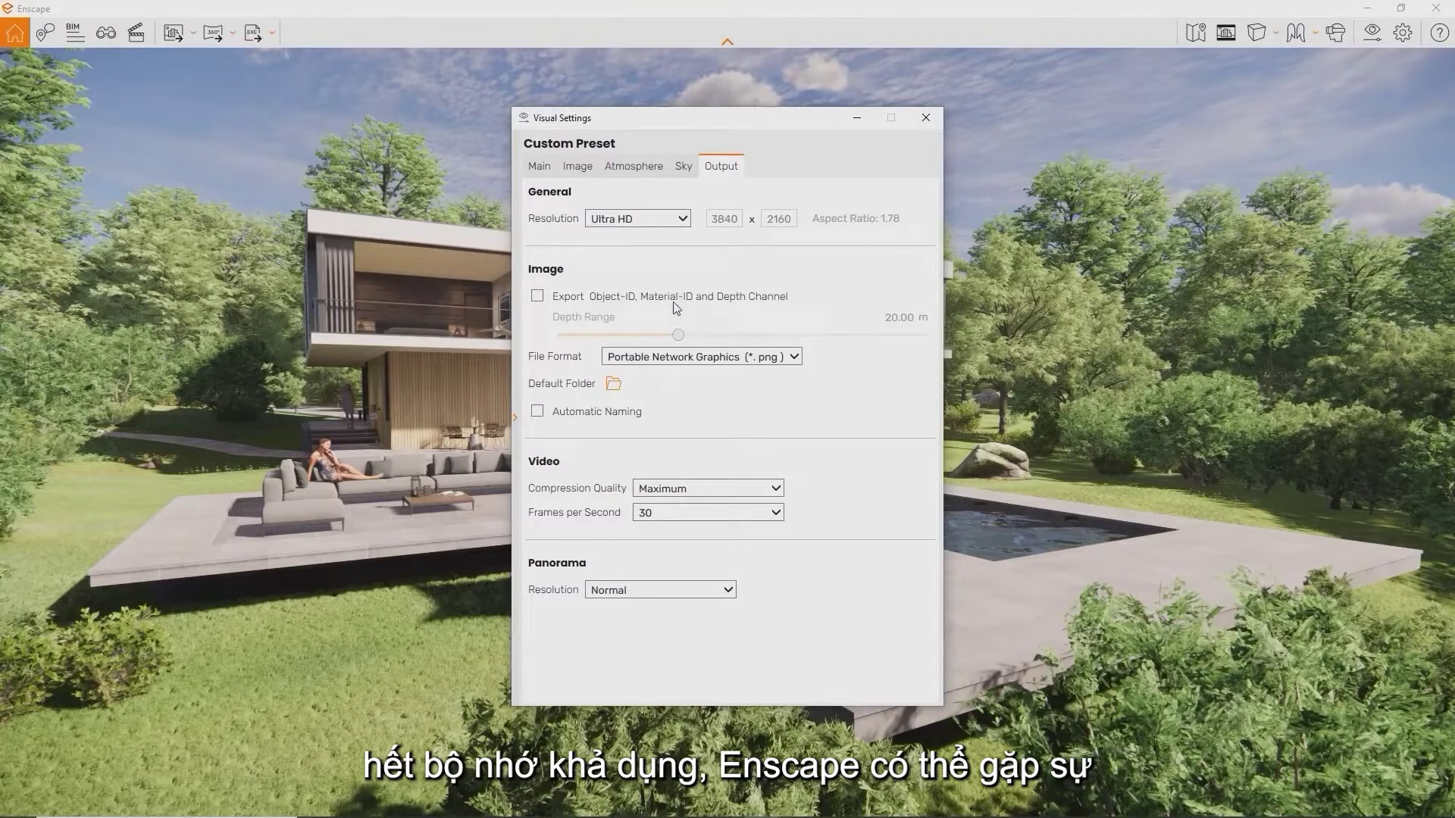
pyautogui.click(679, 219)
pyautogui.click(670, 315)
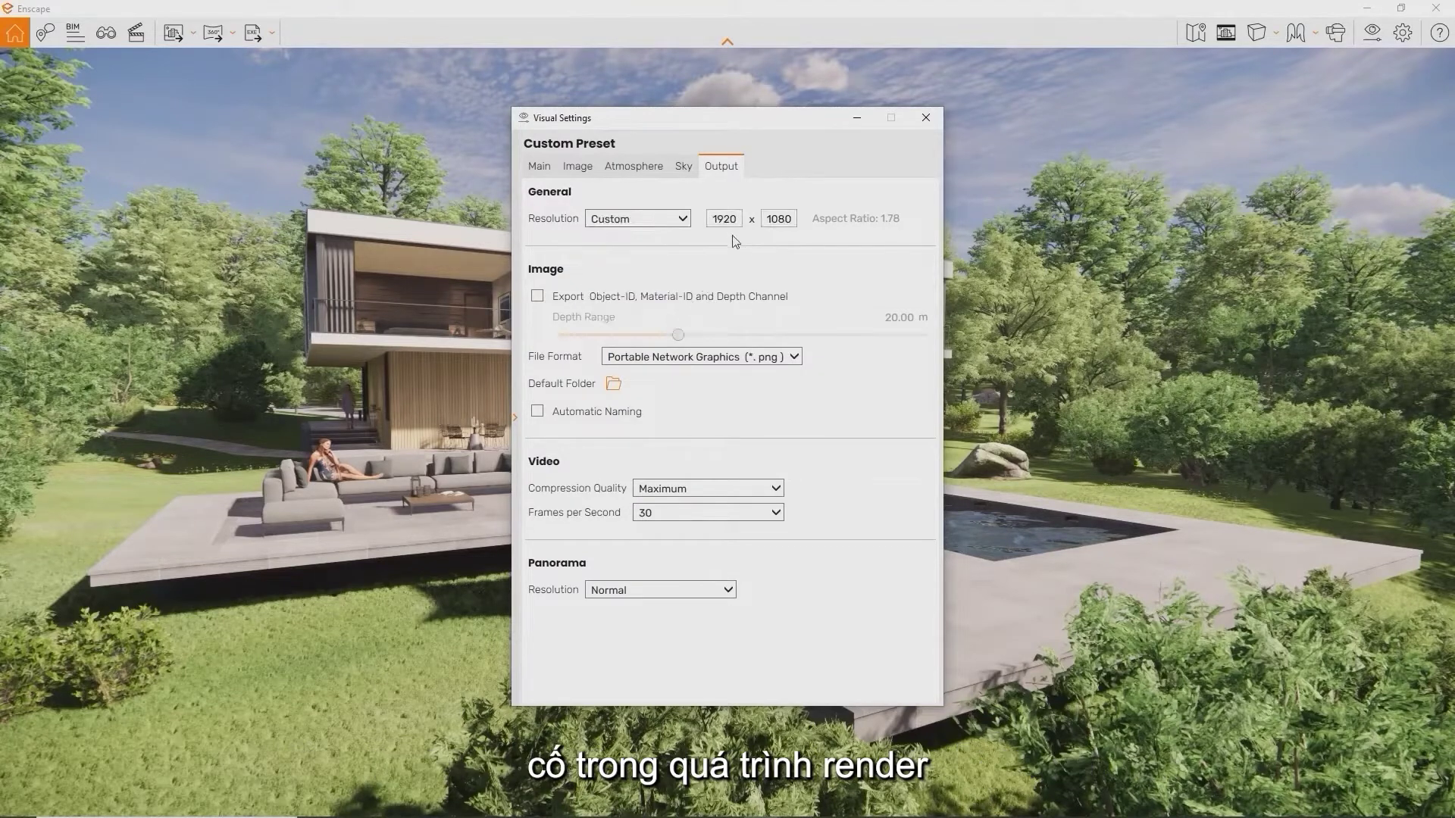
# Enter a custom resolution of width 1080 and height 1920, then close Visual Settings
pyautogui.doubleClick(714, 227)
pyautogui.press('BackSpace')
pyautogui.write('1080')
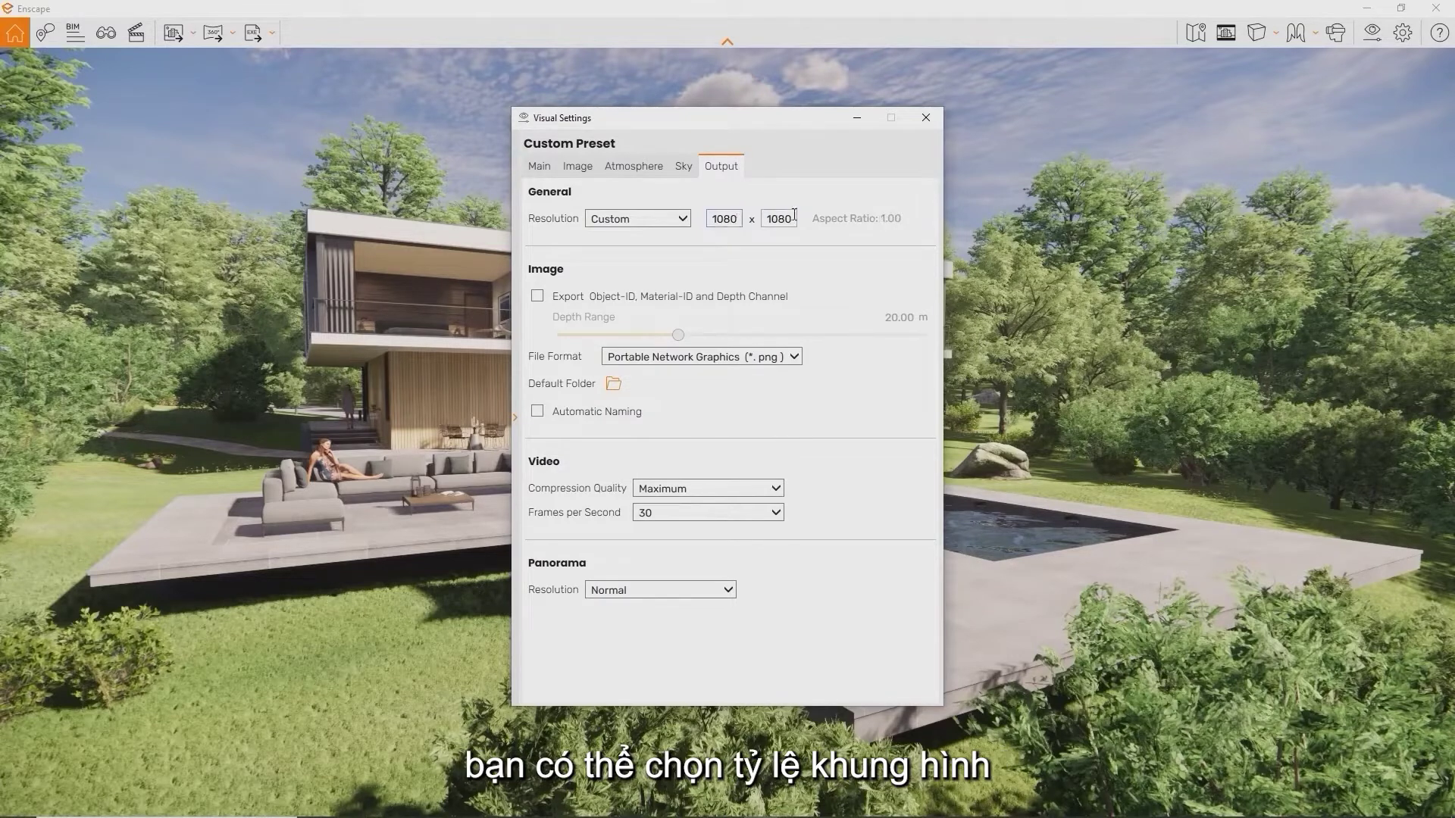
pyautogui.doubleClick(778, 218)
pyautogui.write('1920')
pyautogui.click(926, 118)
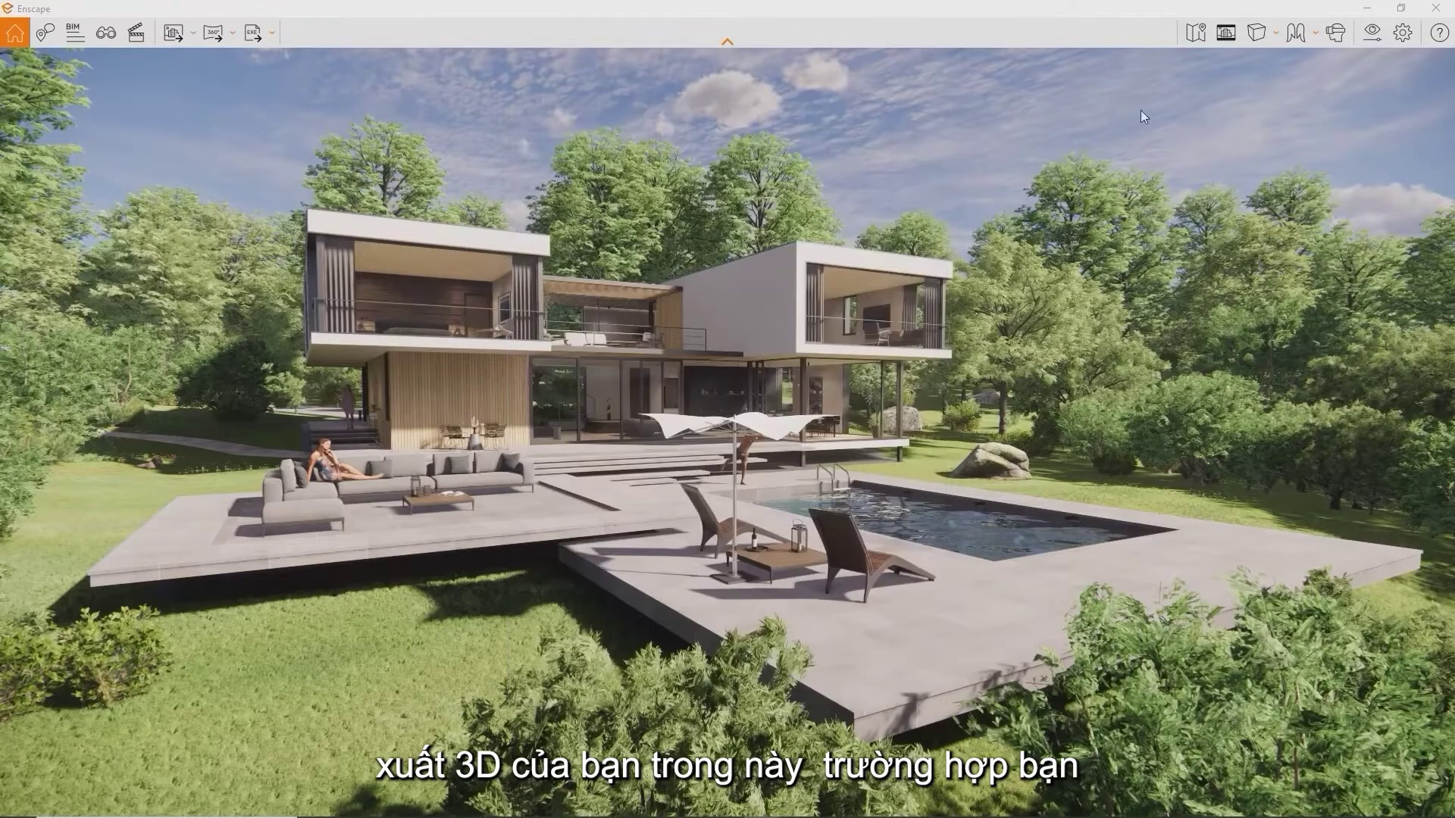
# Show the portrait 1080 × 1920 safe frame, then fly the camera forward toward the pool deck
pyautogui.click(1223, 35)
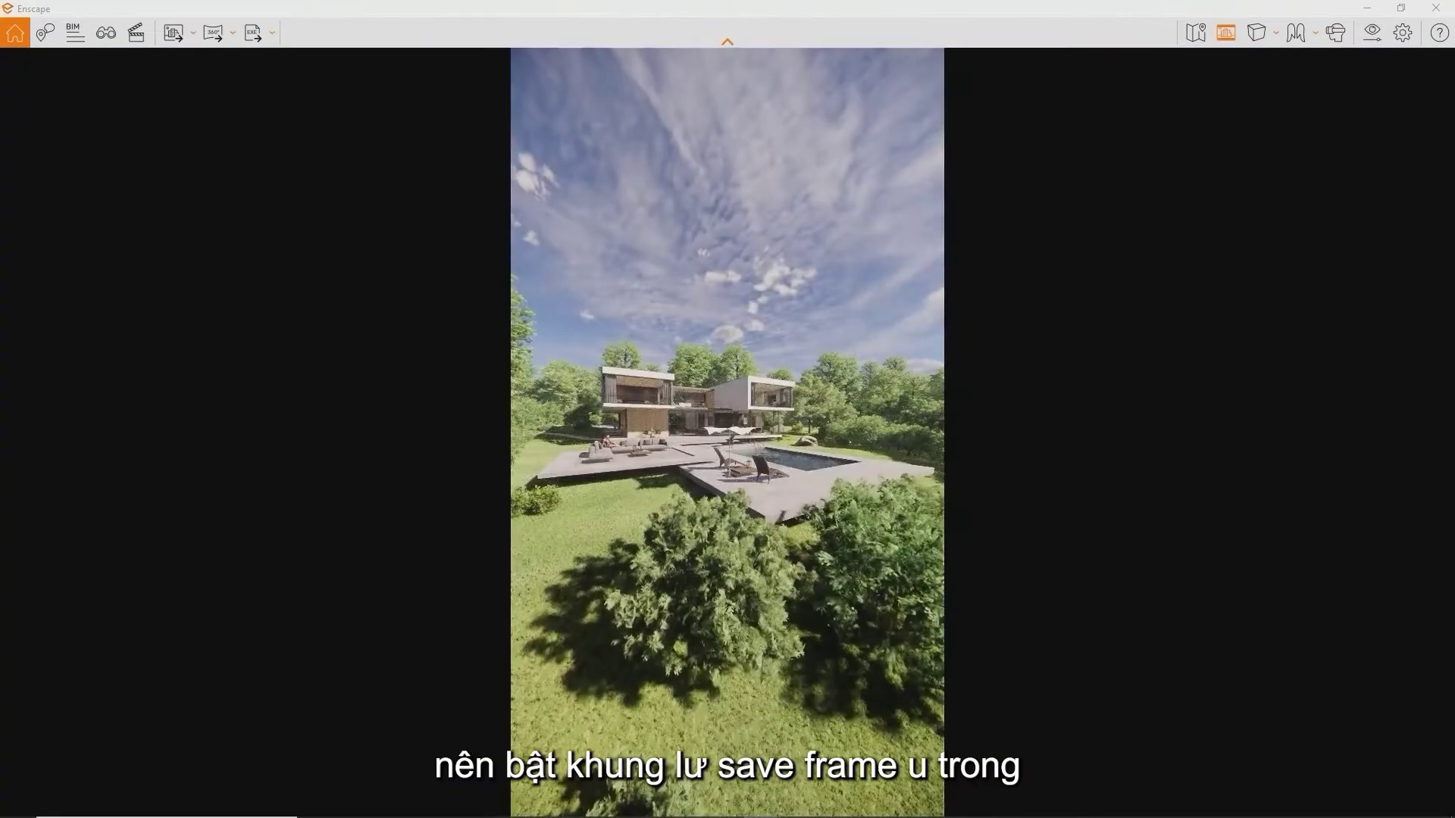
pyautogui.press('w')
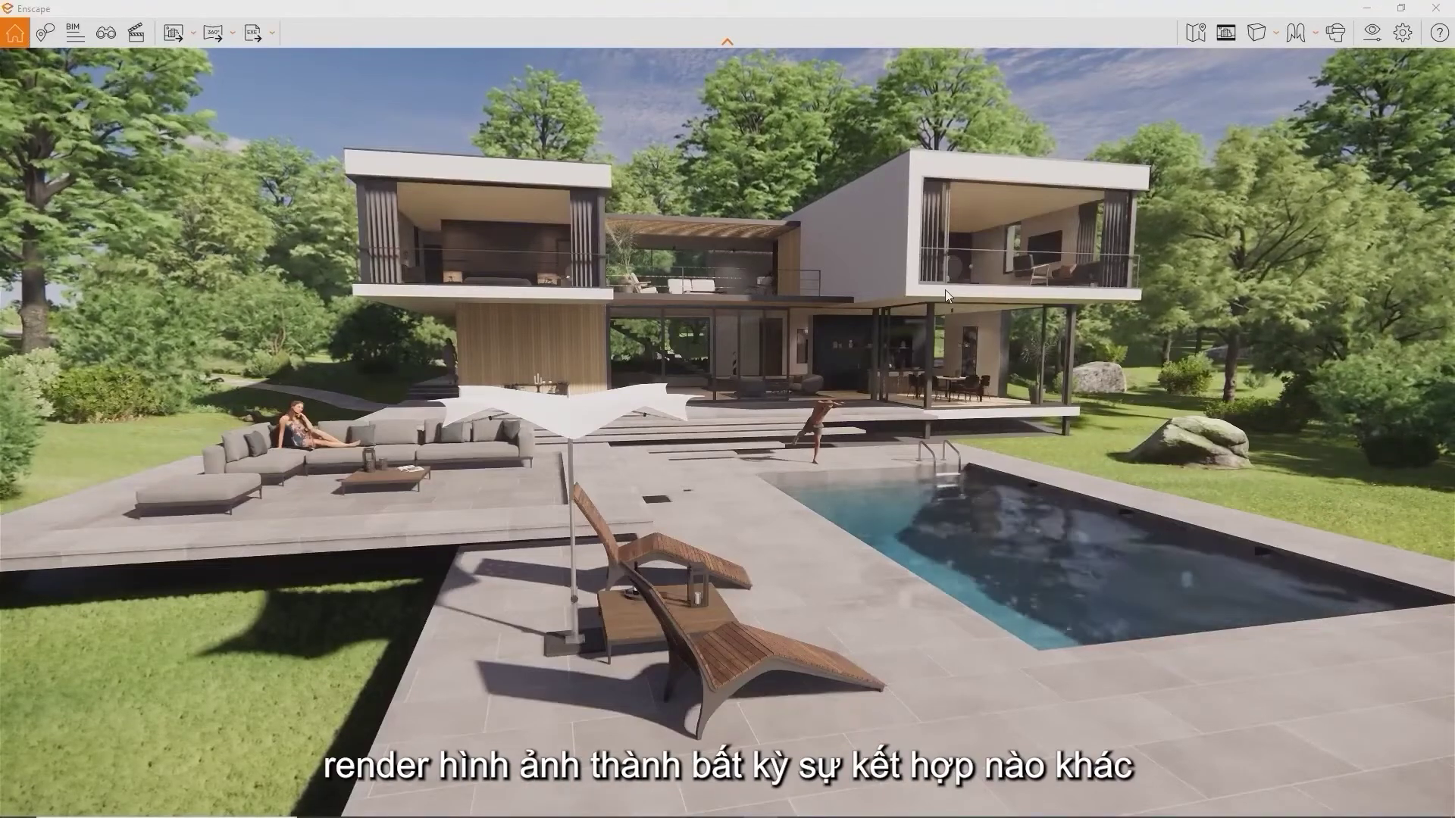
# In Renderer Window Settings' Input tab, reassign the screenshot hotkey to Shift + F10
pyautogui.click(1406, 45)
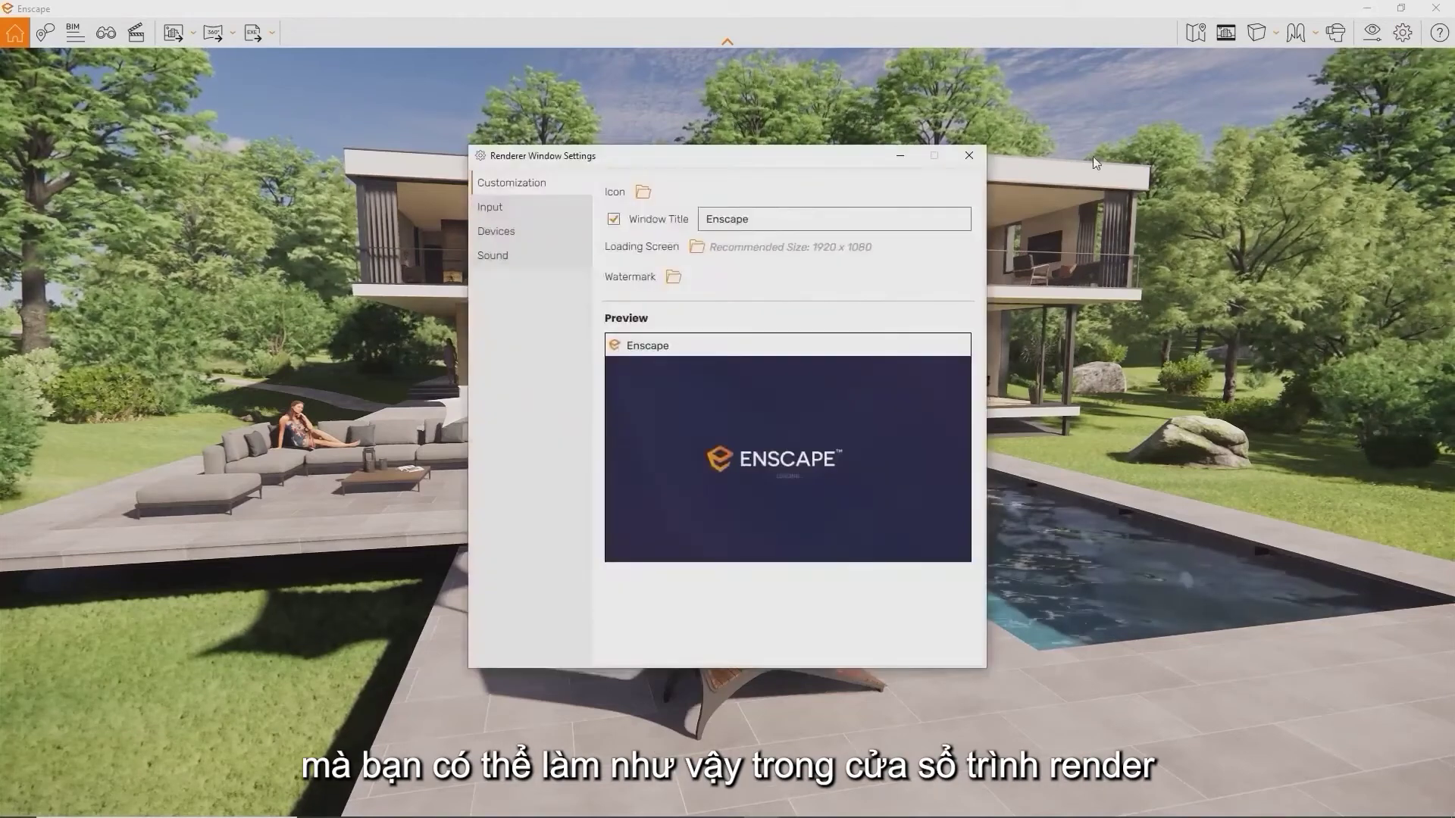
pyautogui.click(540, 209)
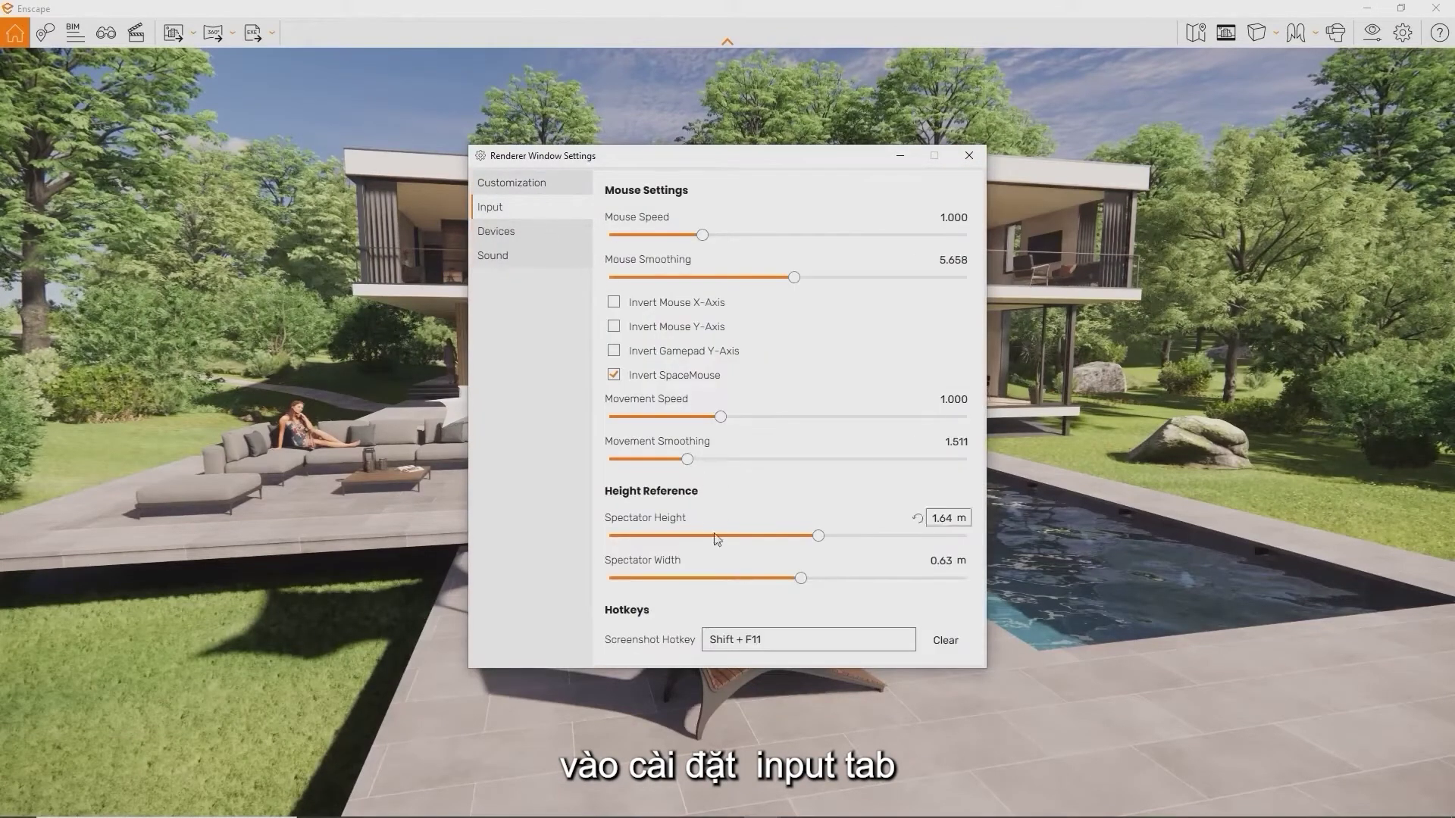
pyautogui.click(790, 643)
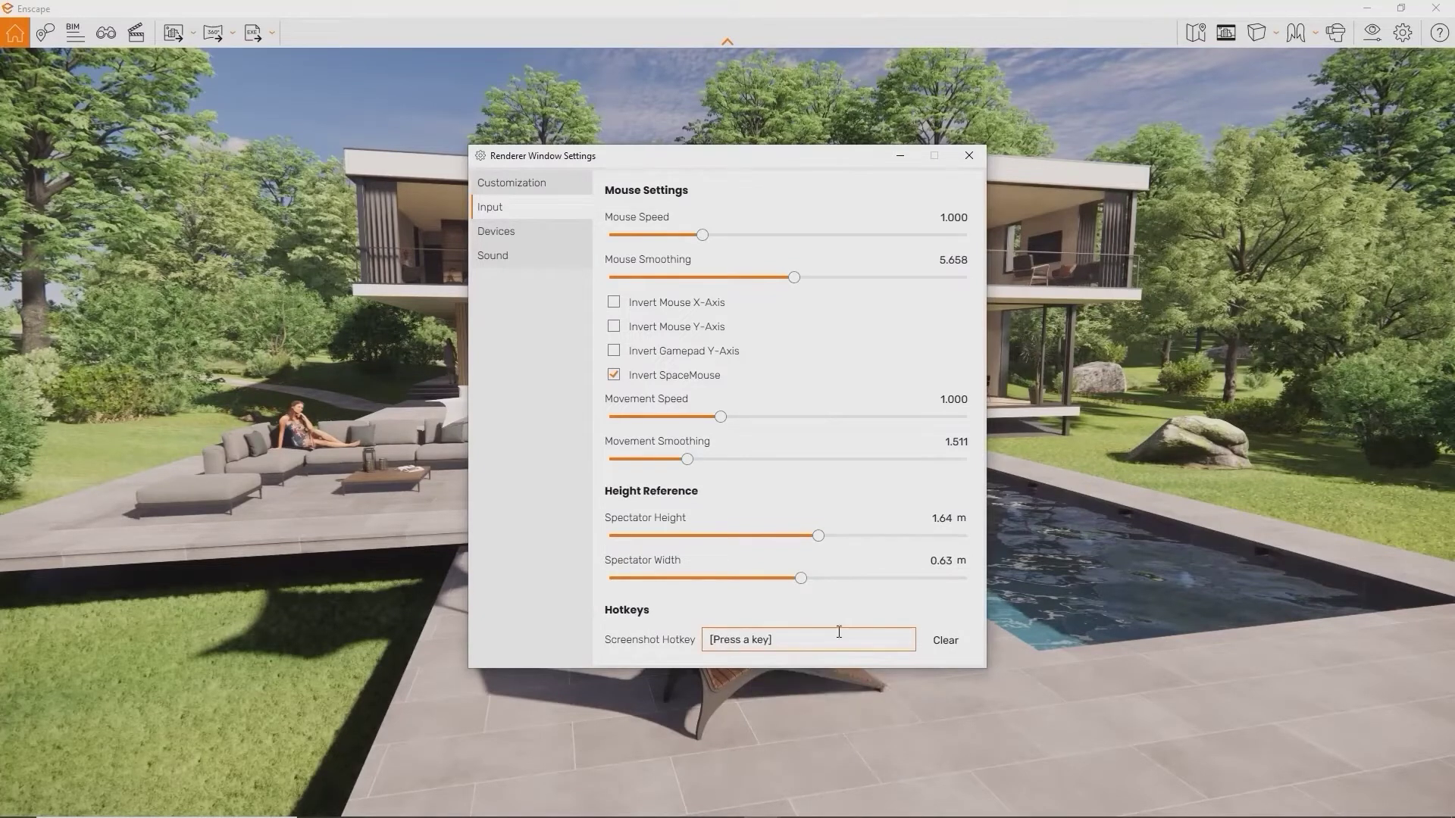
pyautogui.hotkey('shift', 'F10')
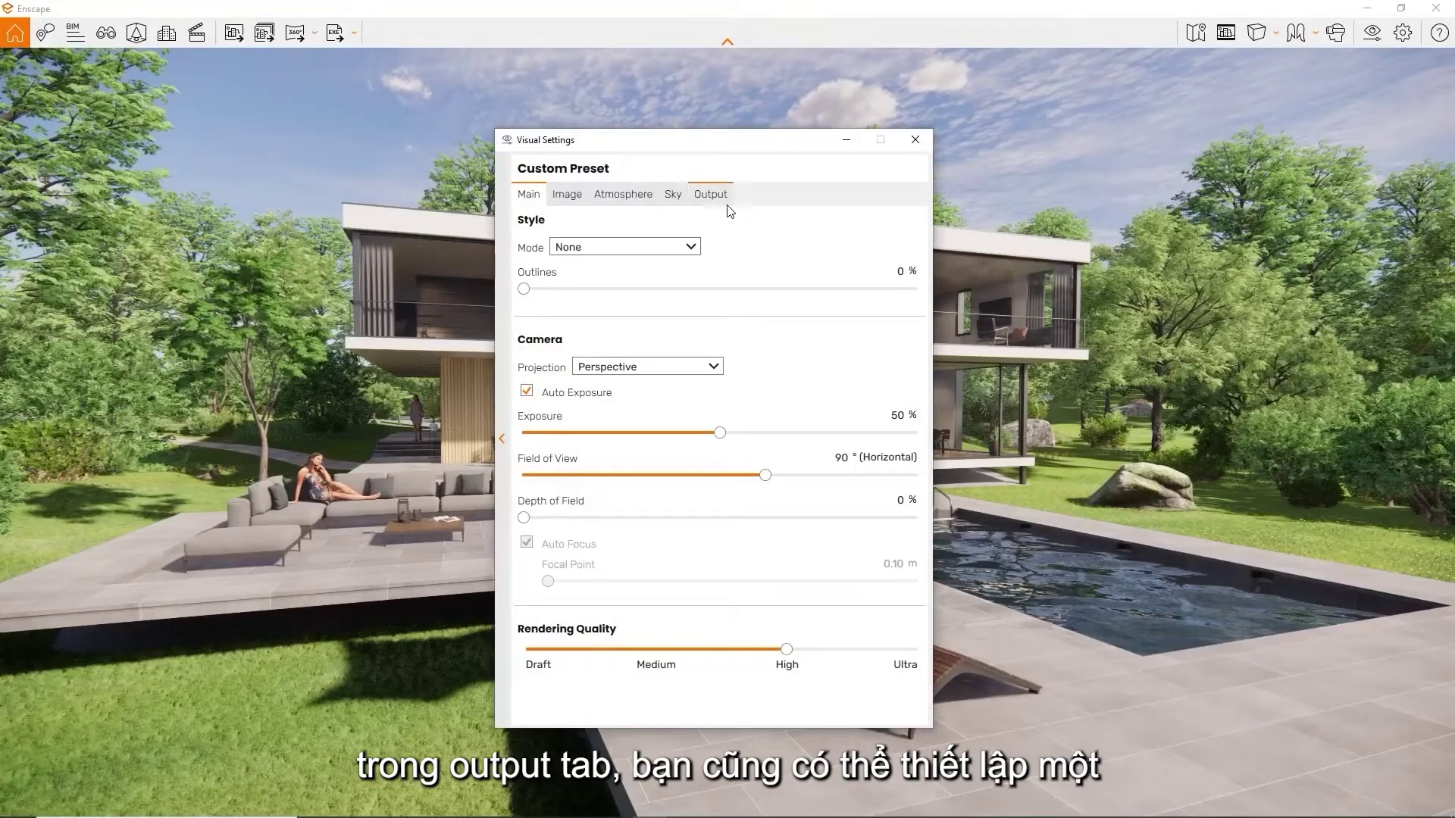
# In Output settings, leave the default export folder unchanged and turn off automatic file naming
pyautogui.click(726, 202)
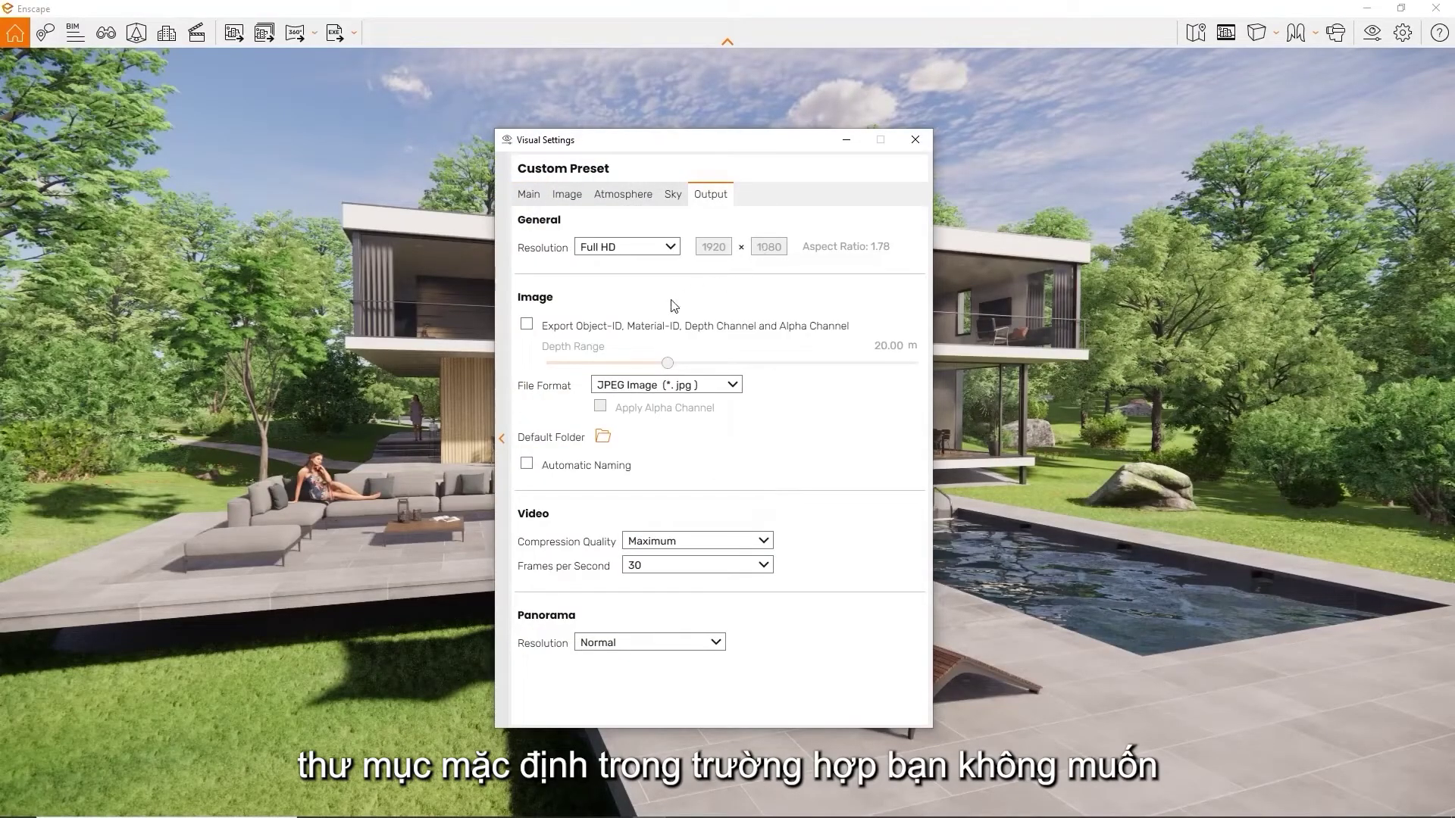
pyautogui.click(603, 437)
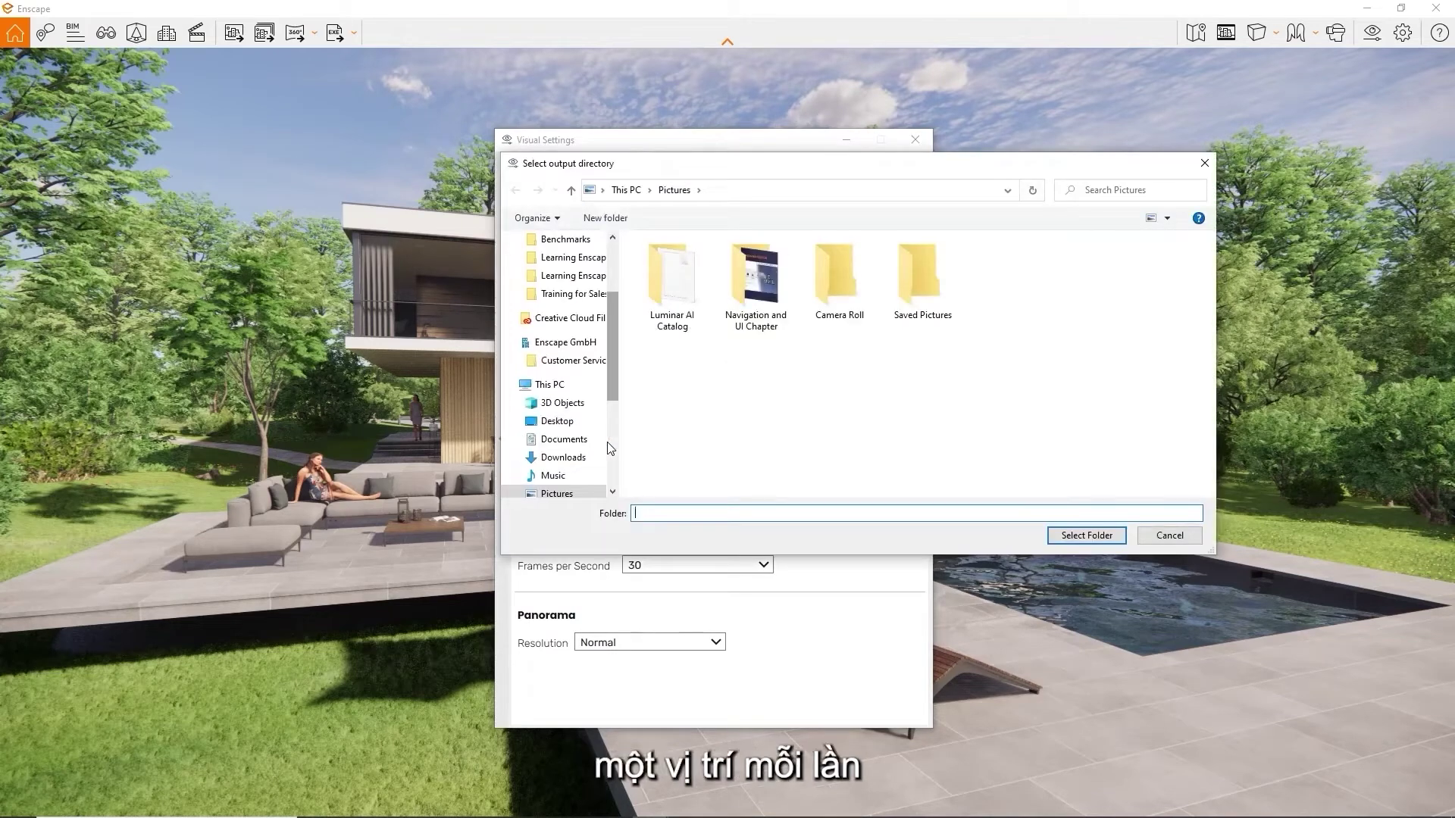
pyautogui.click(1212, 166)
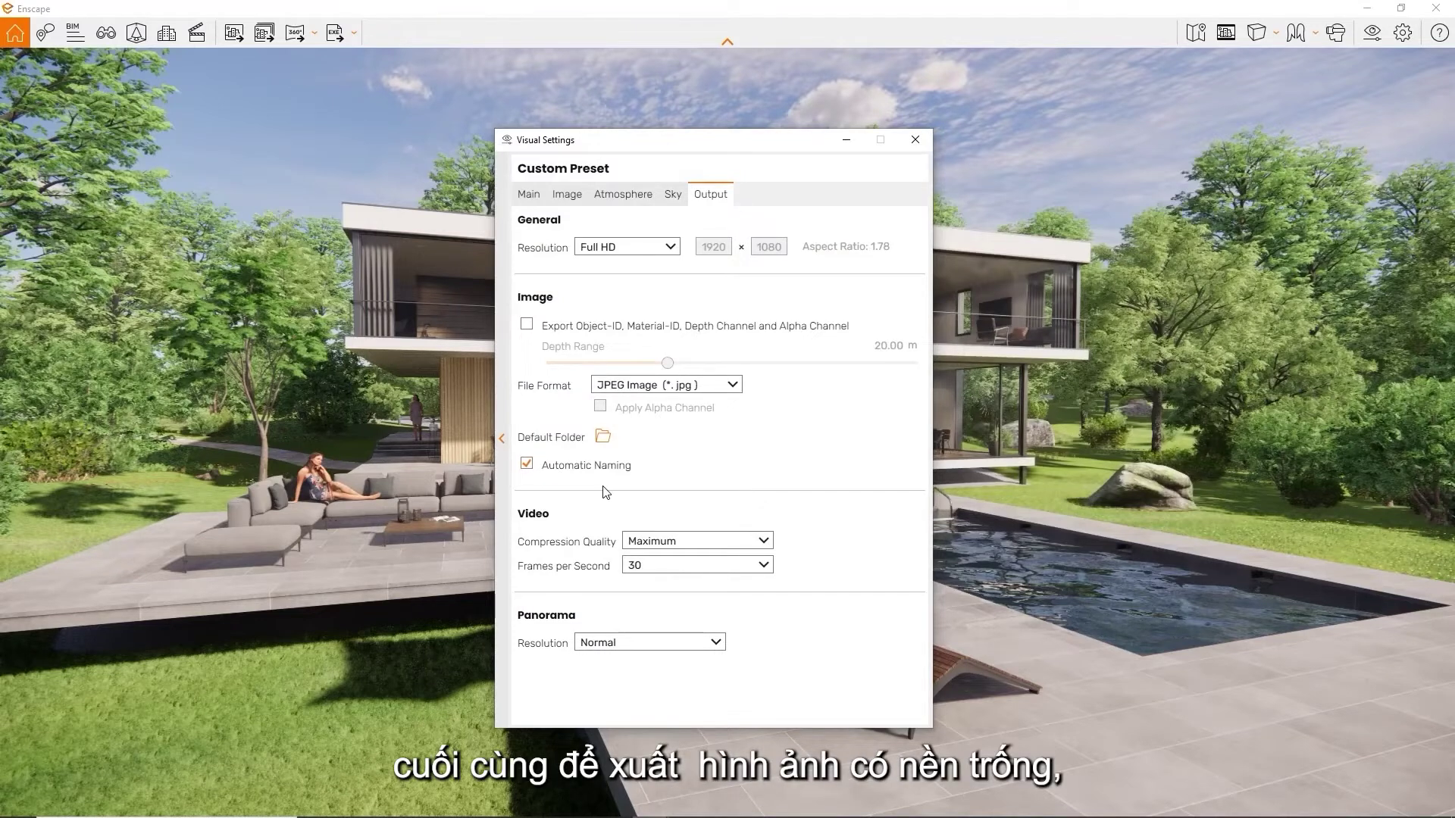
pyautogui.click(591, 469)
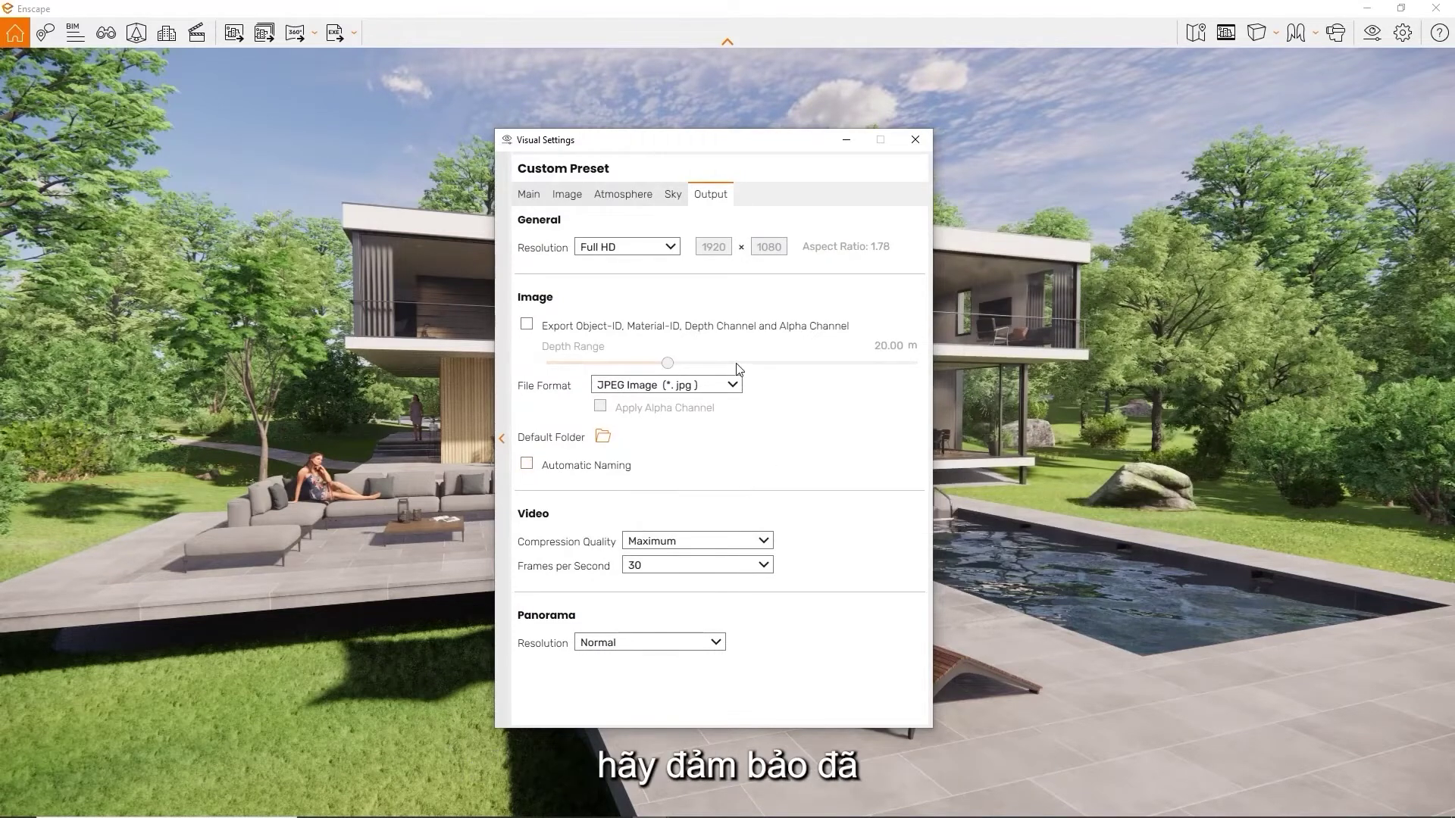
# Set the image file format to PNG with Apply Alpha Channel, and export the current view
pyautogui.click(732, 385)
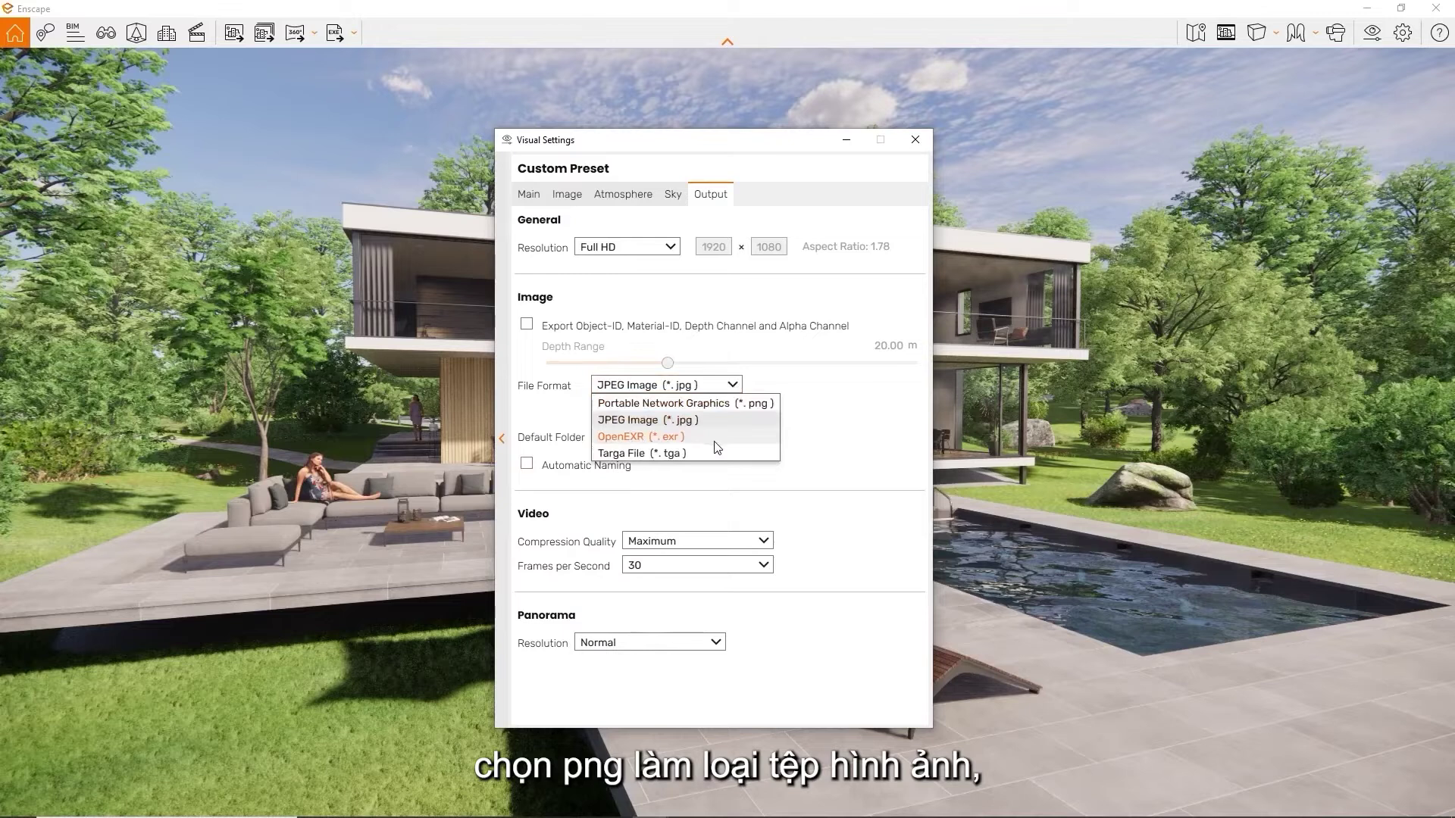
pyautogui.click(727, 411)
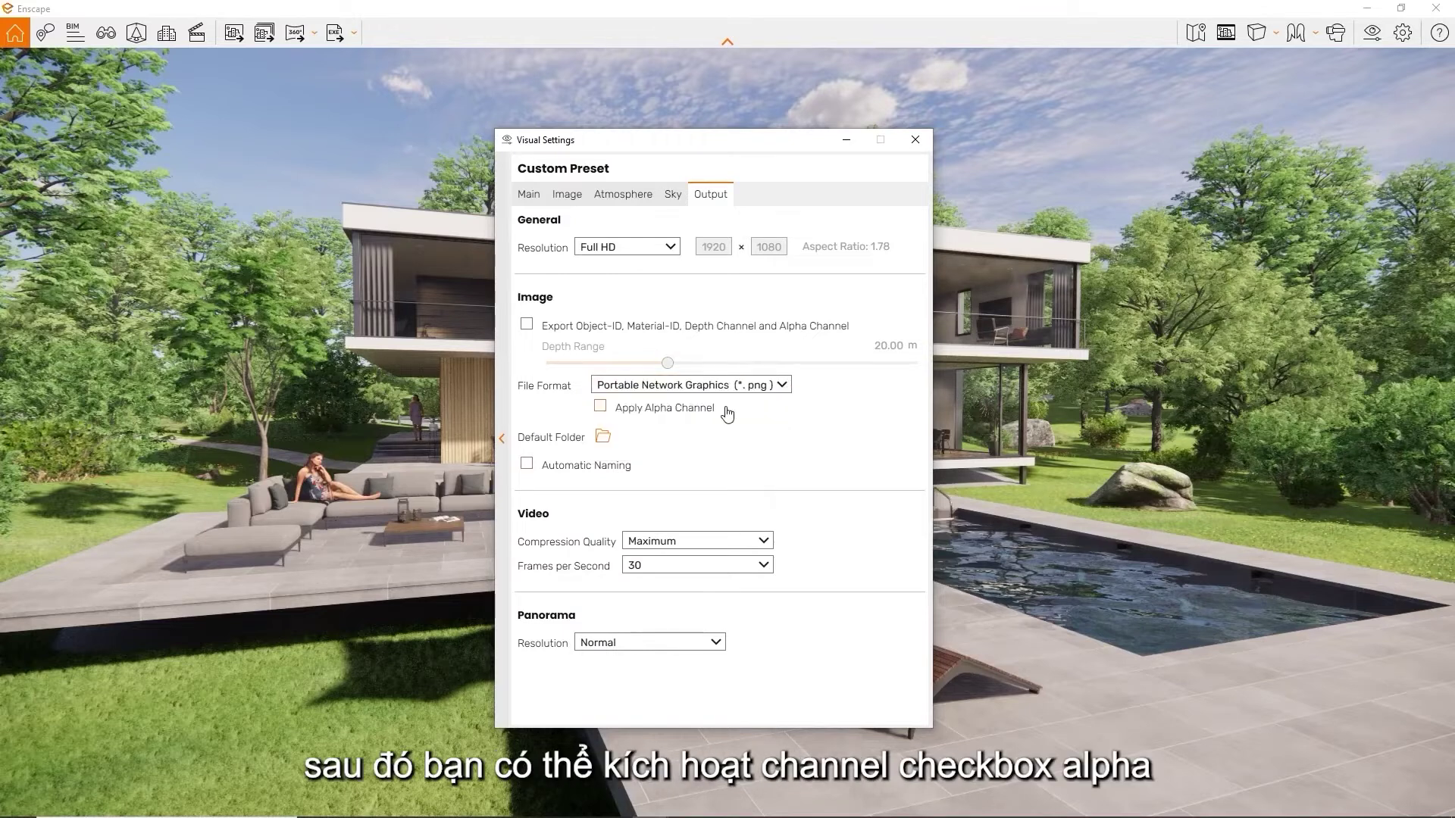
pyautogui.click(656, 416)
pyautogui.click(846, 139)
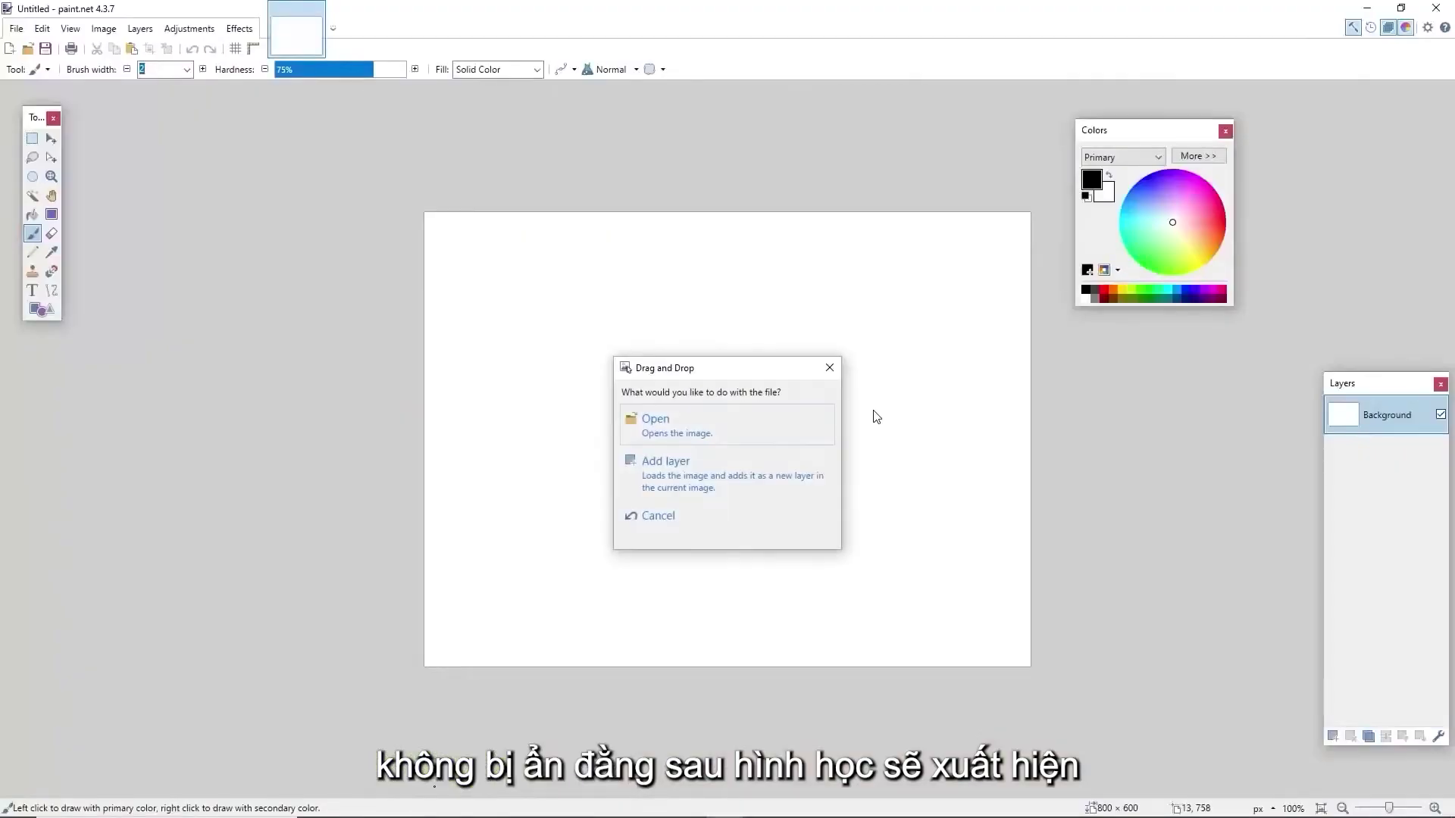
# Add the exported PNG as a layer in paint.net over a new black-filled Layer 2, then return to Enscape
pyautogui.click(793, 476)
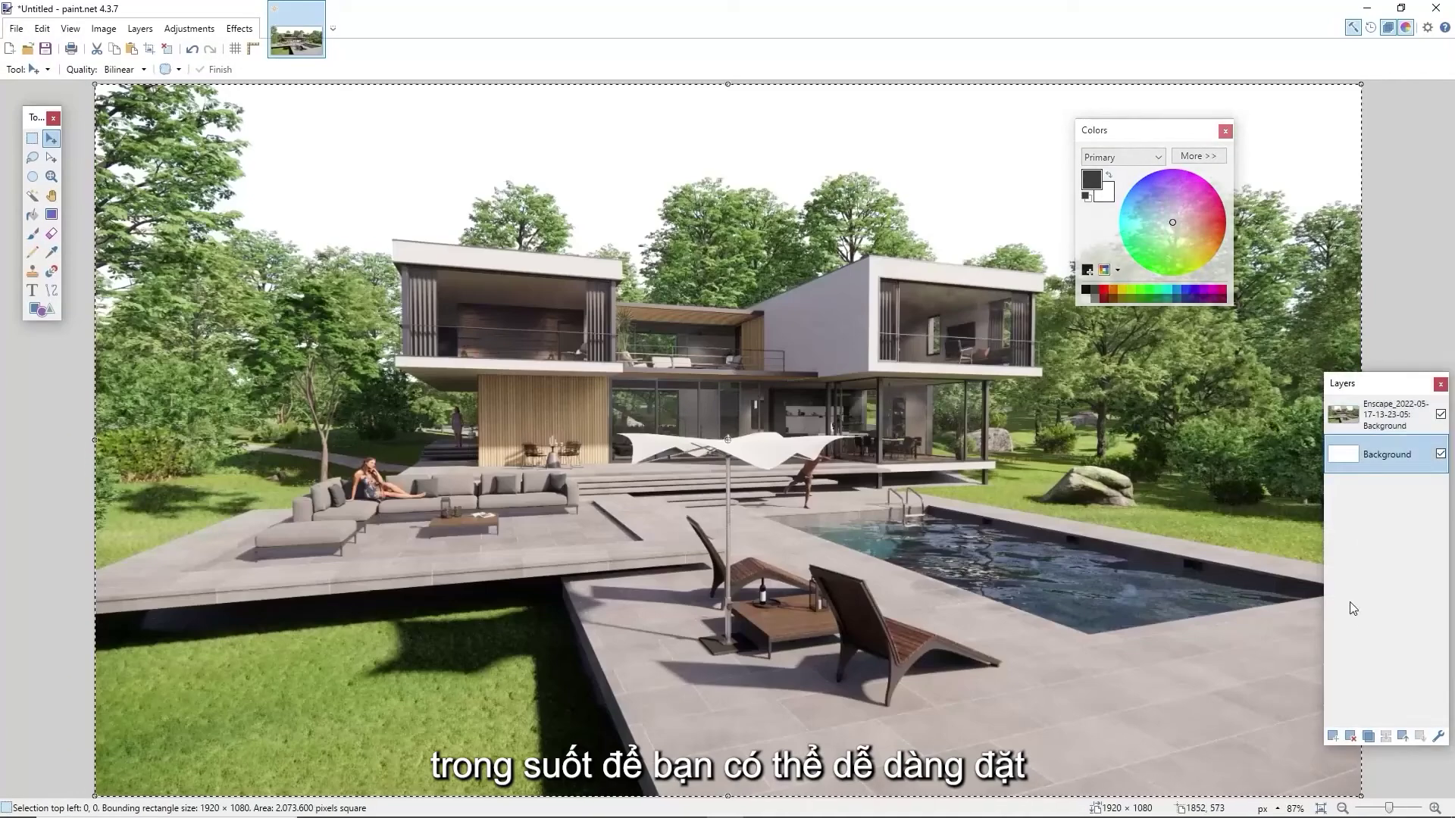
pyautogui.click(1352, 739)
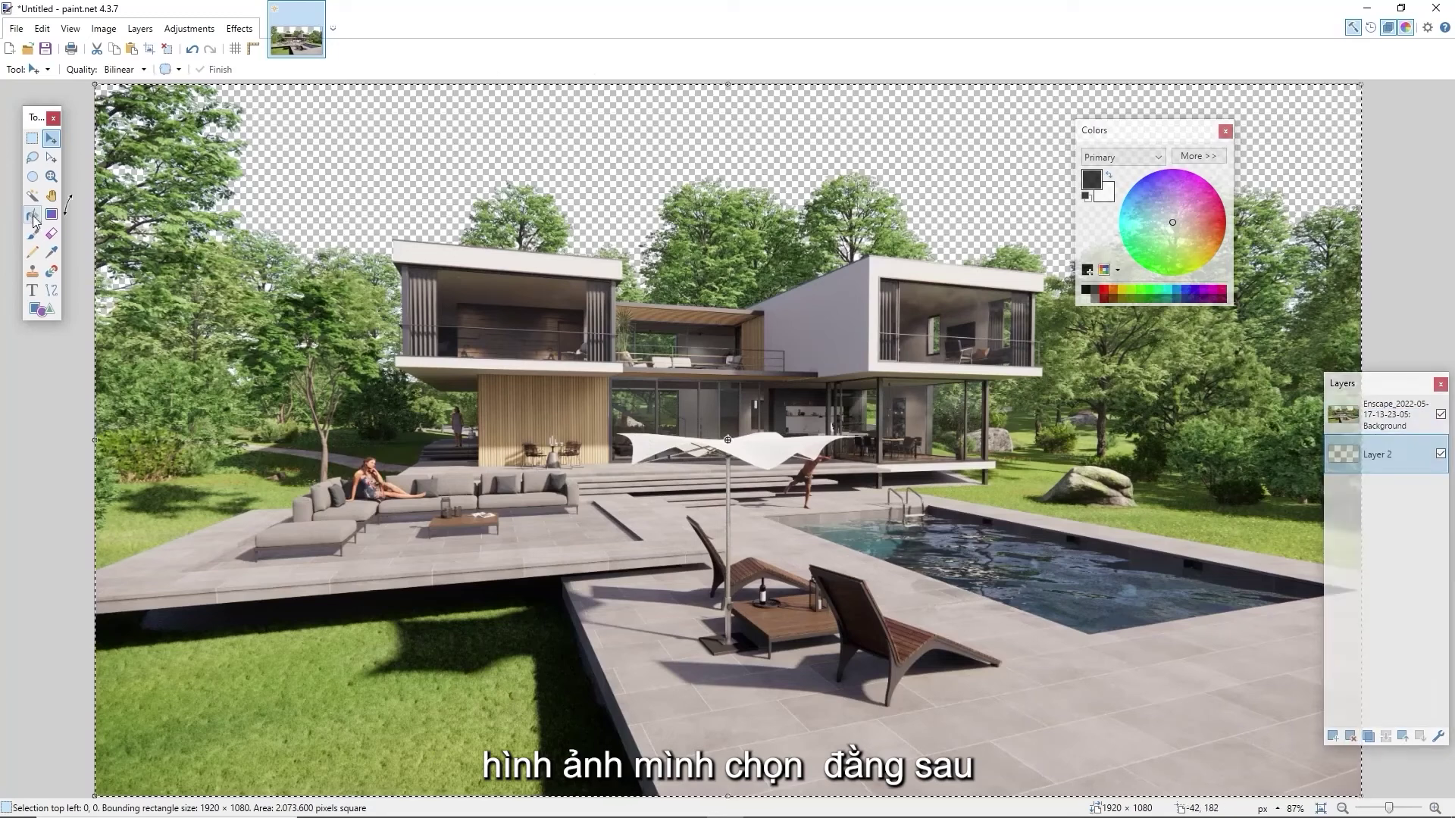
pyautogui.click(33, 215)
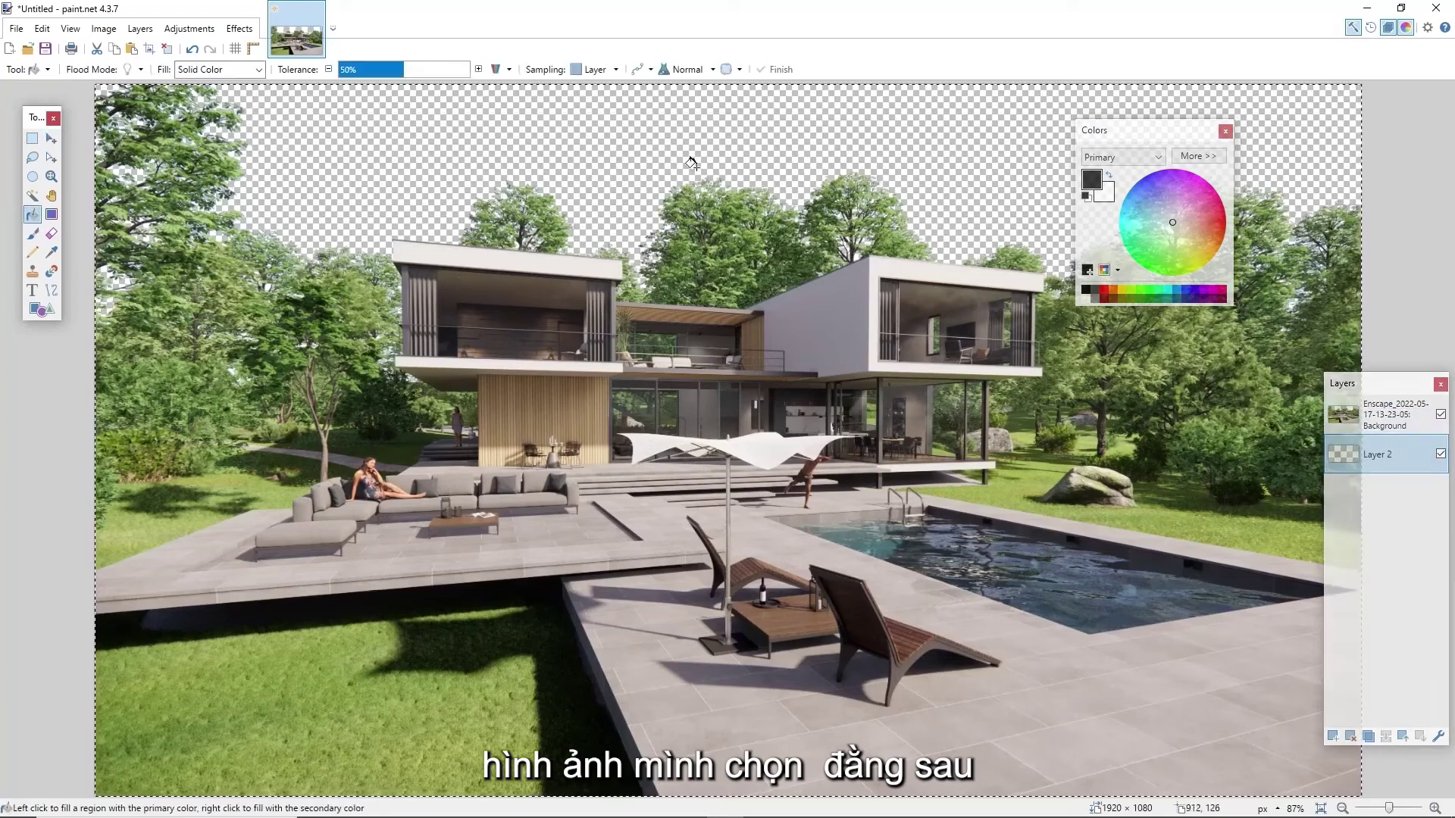
pyautogui.click(722, 159)
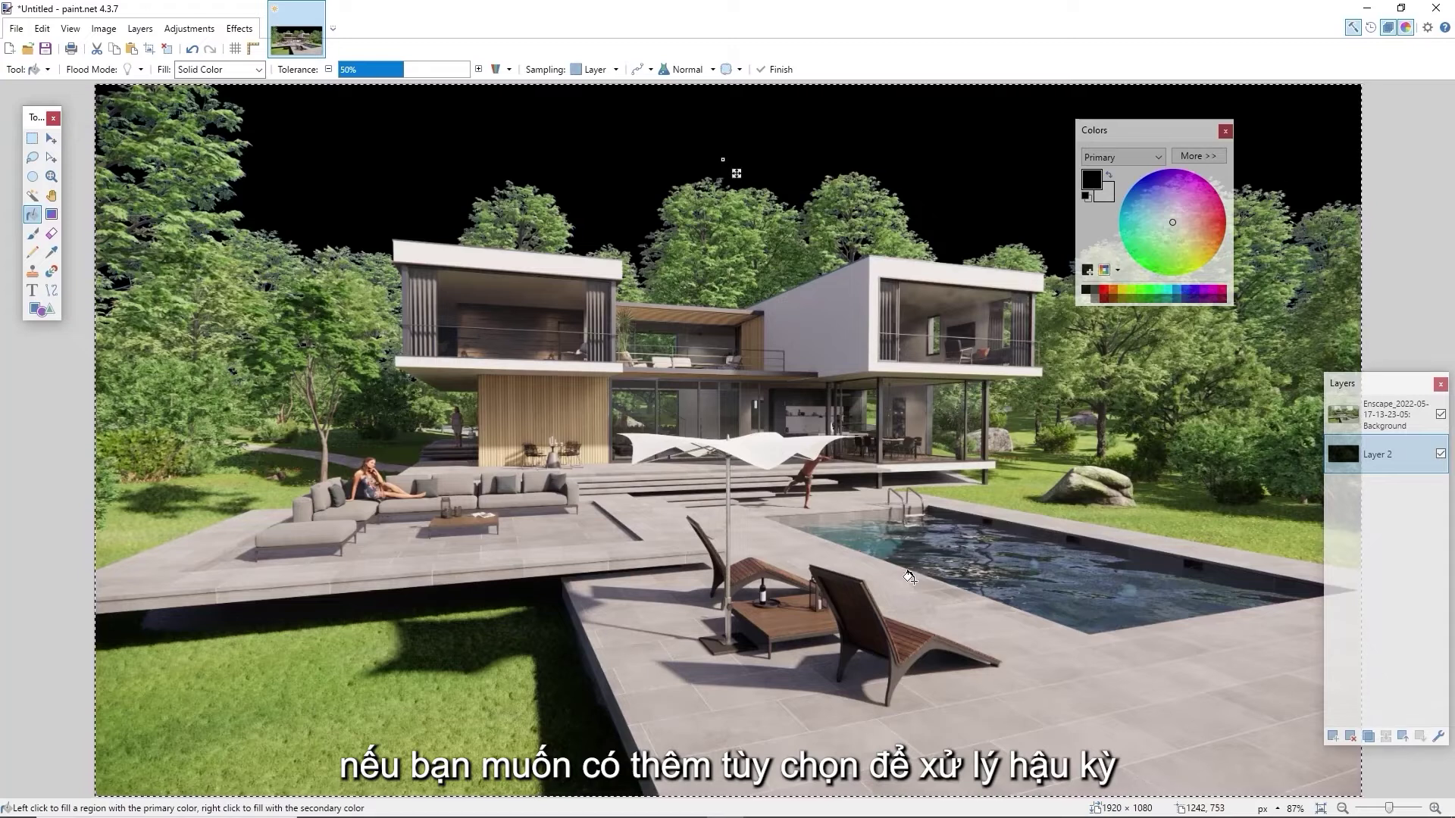
pyautogui.click(1366, 9)
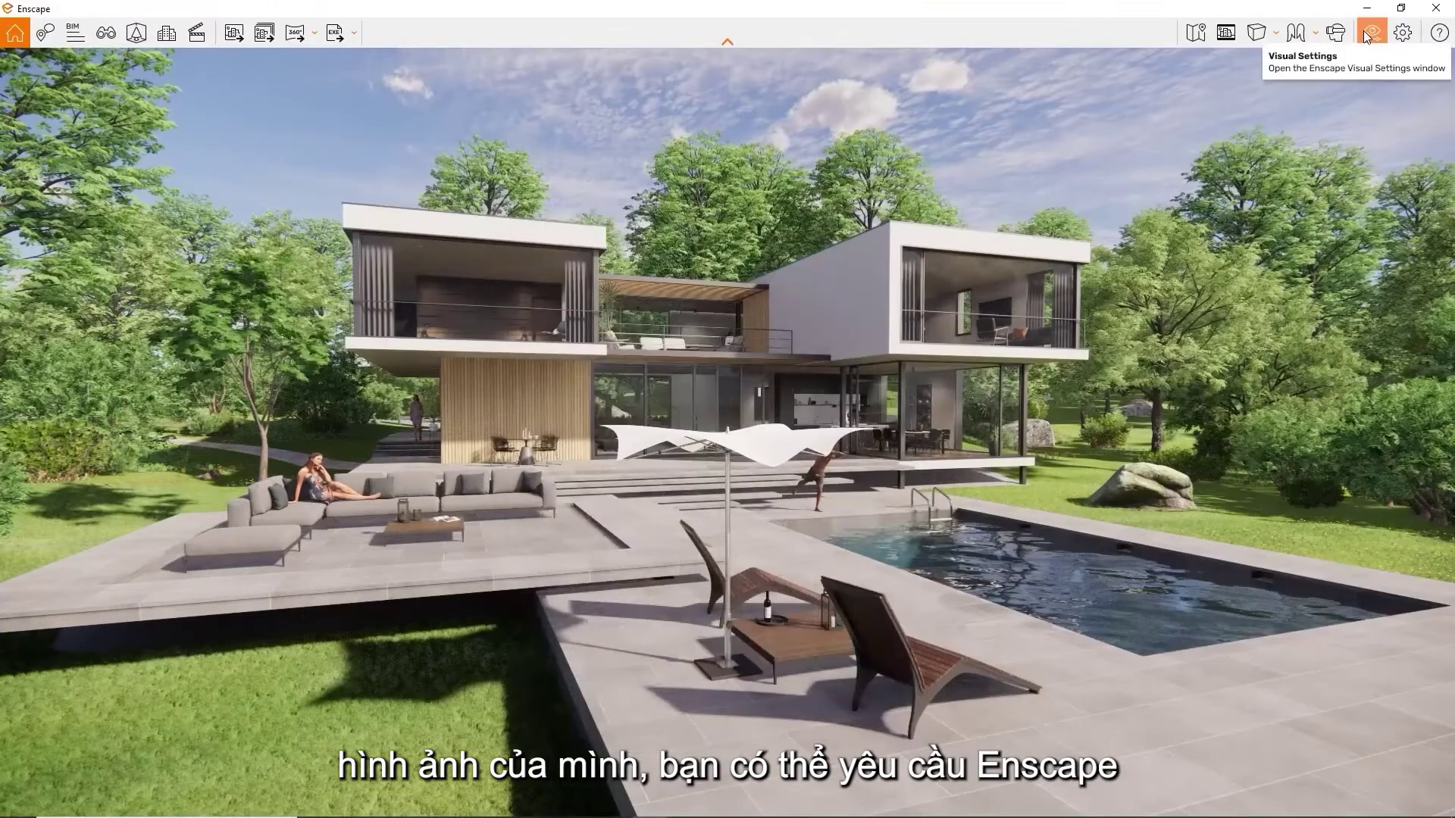
# Enable Object-ID, Material-ID, Depth and Alpha channel exports with a 73.95 m depth range, then export an image
pyautogui.click(1402, 32)
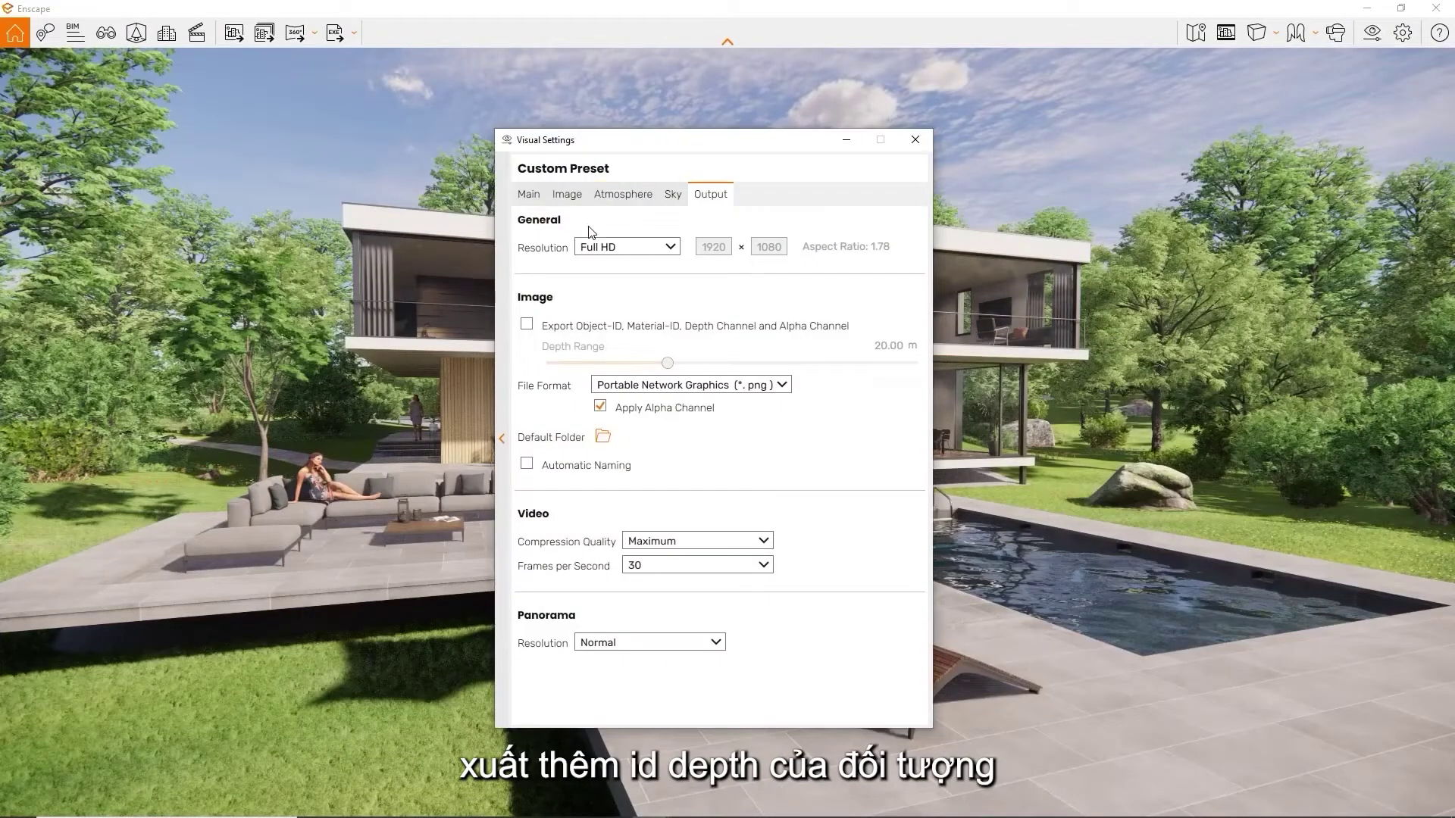
pyautogui.click(528, 326)
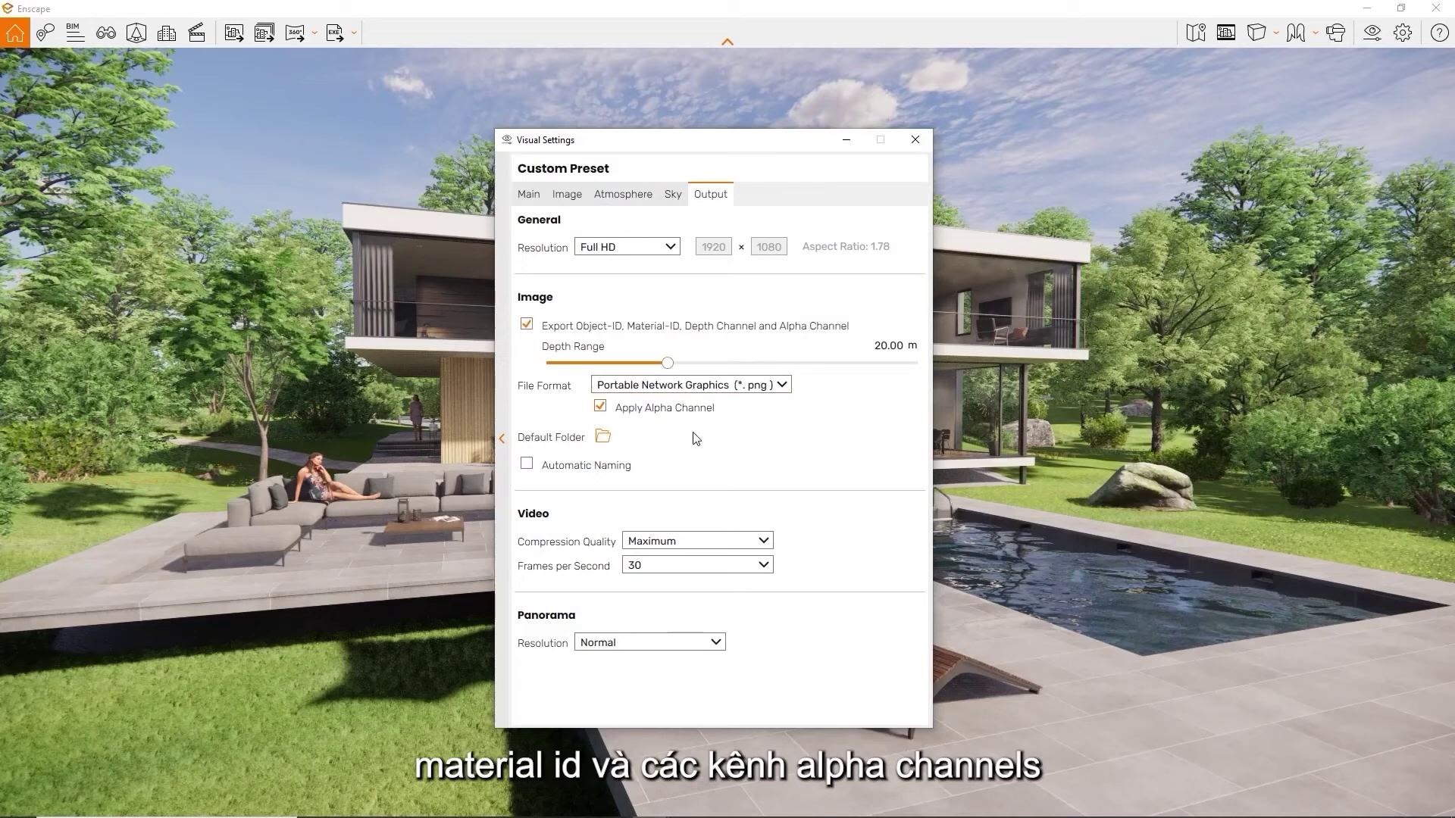
pyautogui.moveTo(668, 363); pyautogui.dragTo(724, 371)
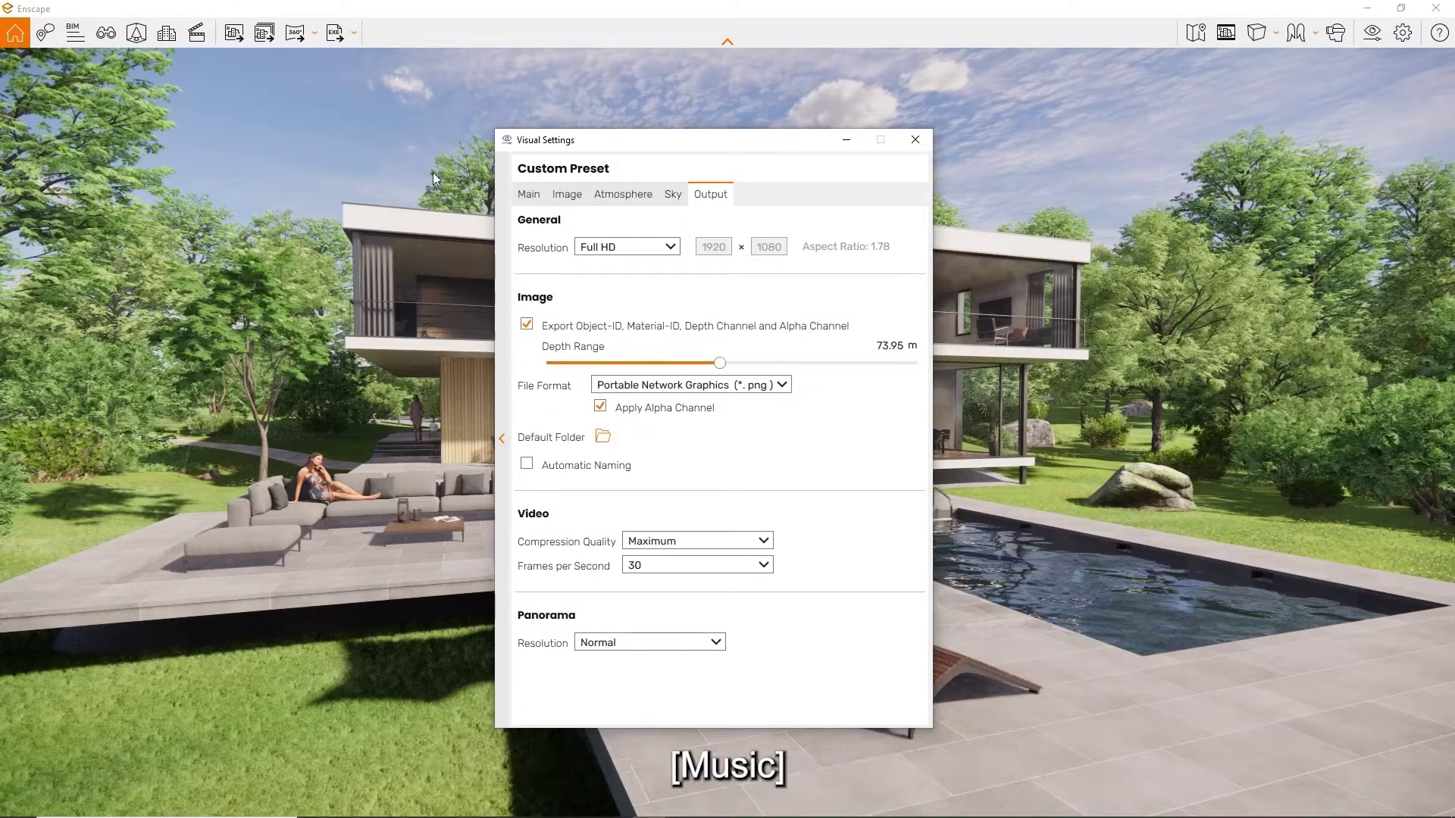
pyautogui.click(234, 33)
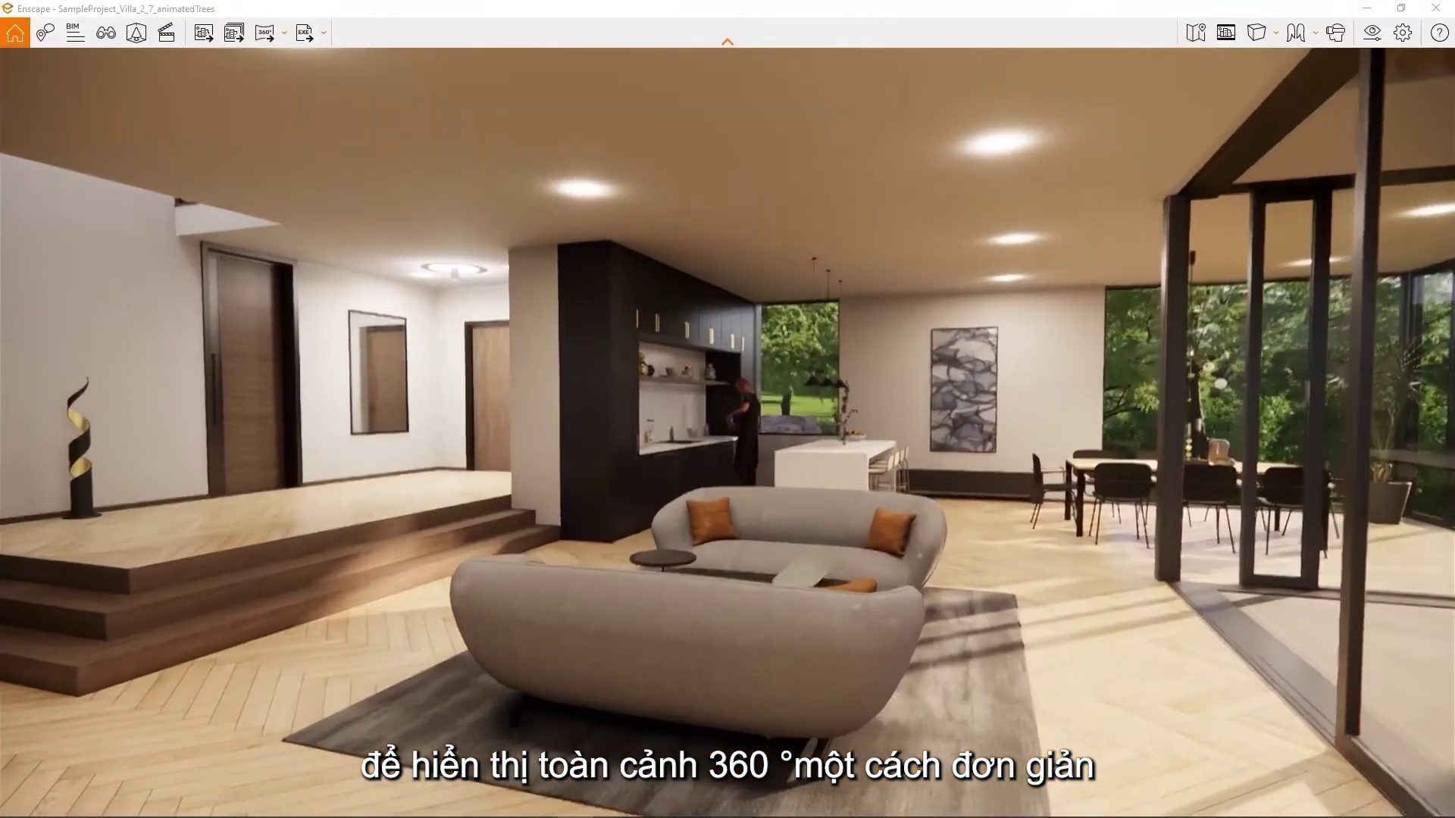
# Turn the camera toward the living room and export a Mono Panorama from there
pyautogui.moveTo(1250, 444); pyautogui.dragTo(1182, 515)
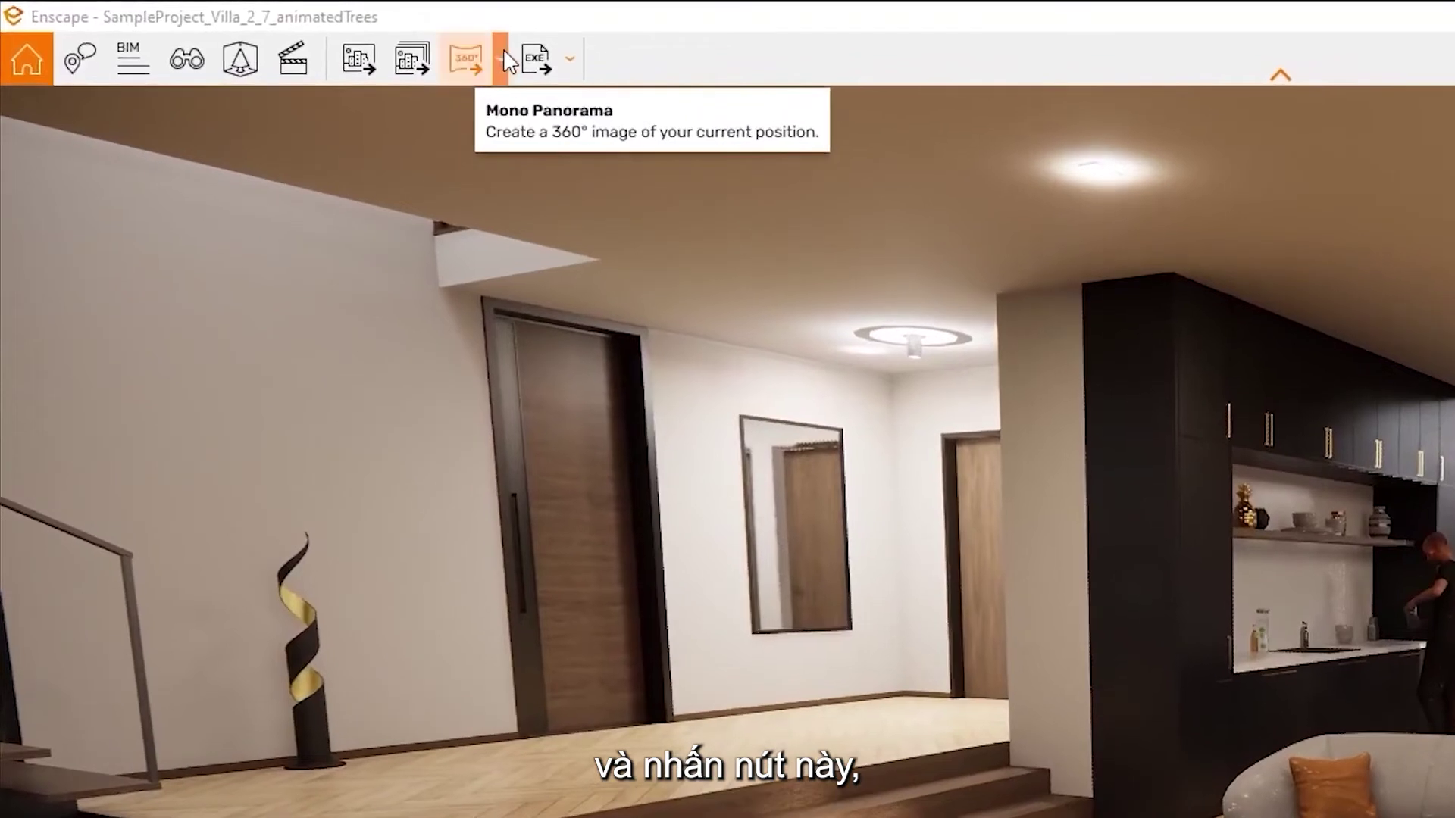
pyautogui.click(344, 40)
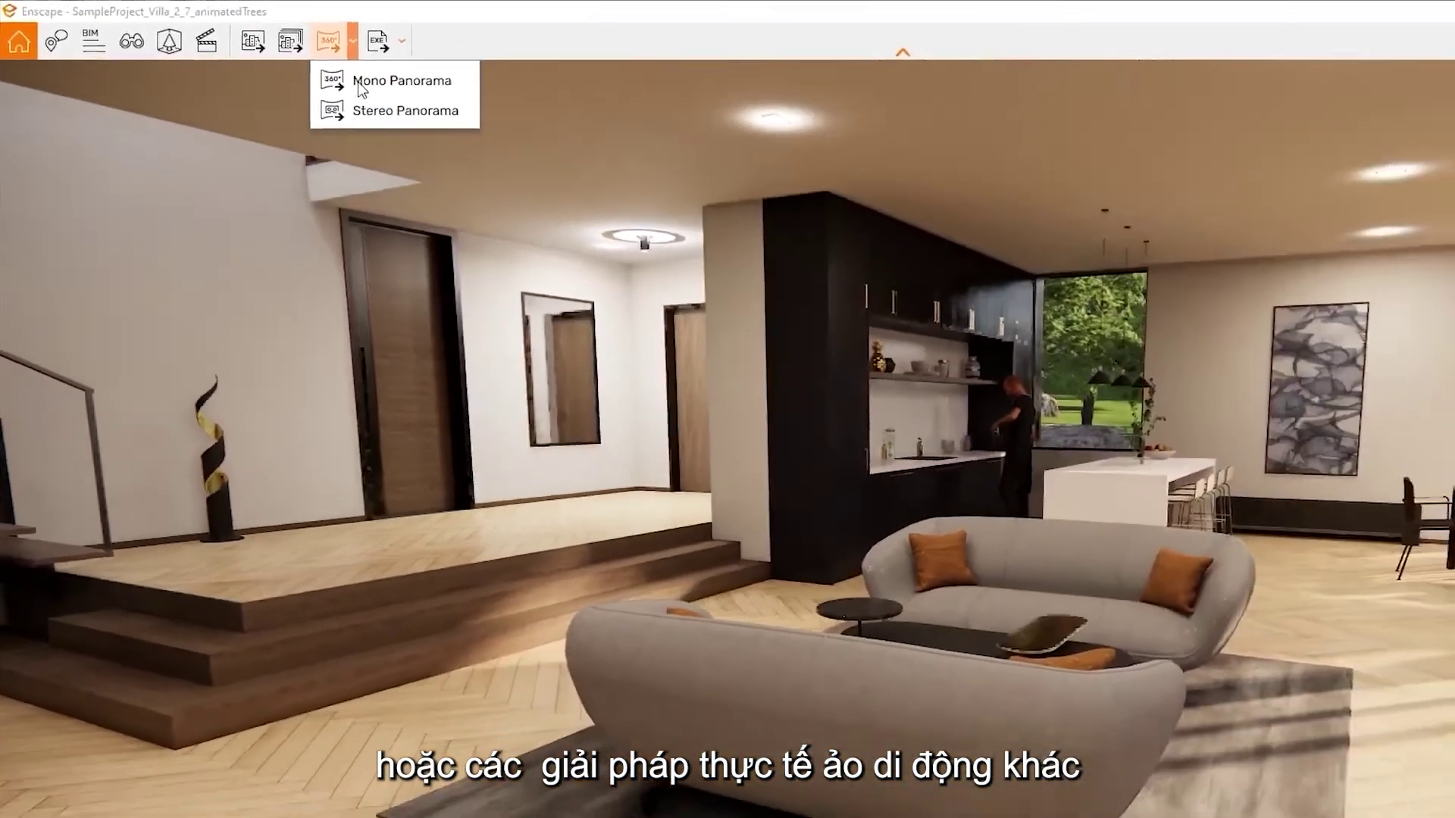
pyautogui.click(496, 115)
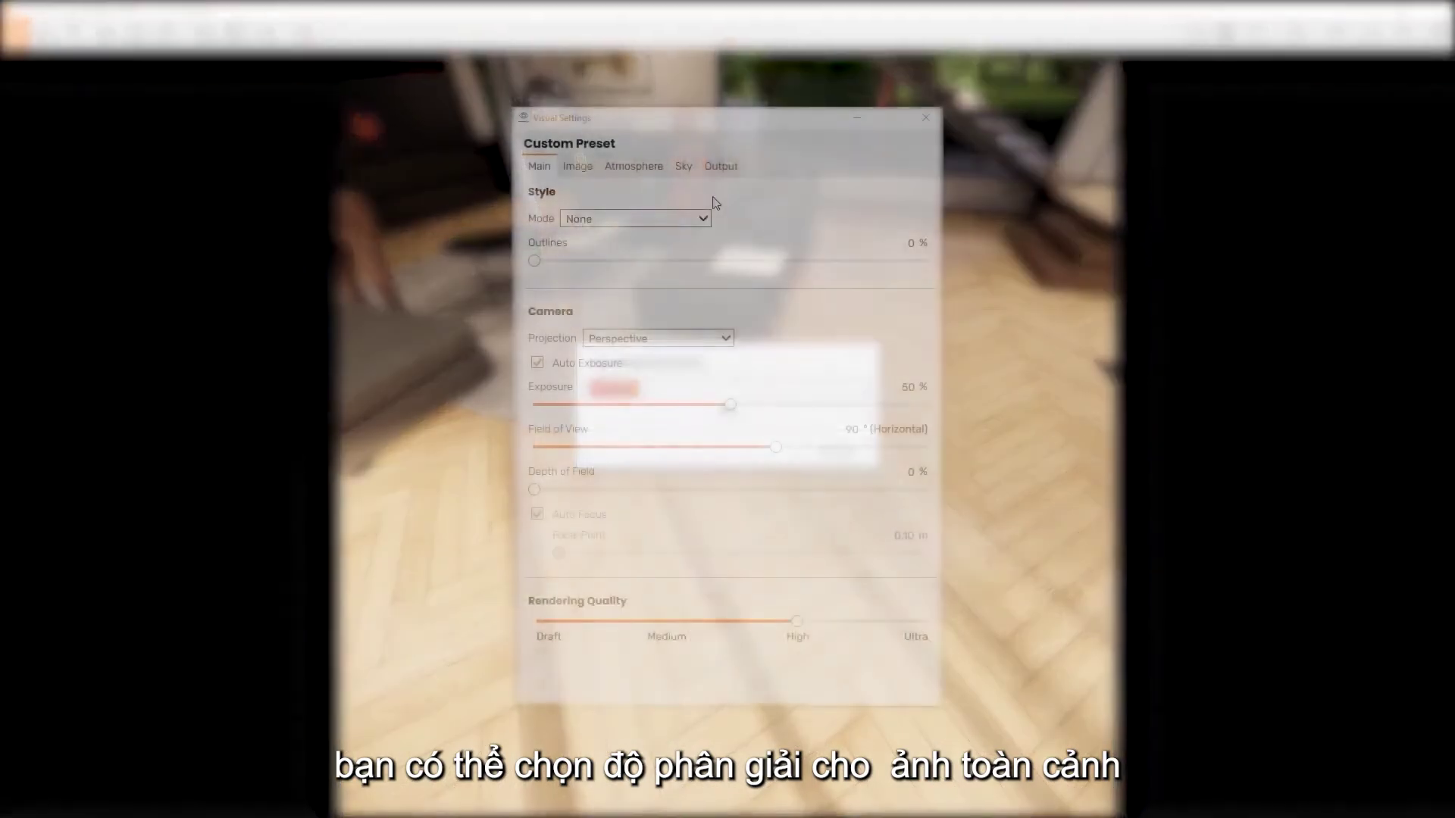
# Switch Visual Settings to the Output tab to see the panorama resolution options
pyautogui.click(722, 167)
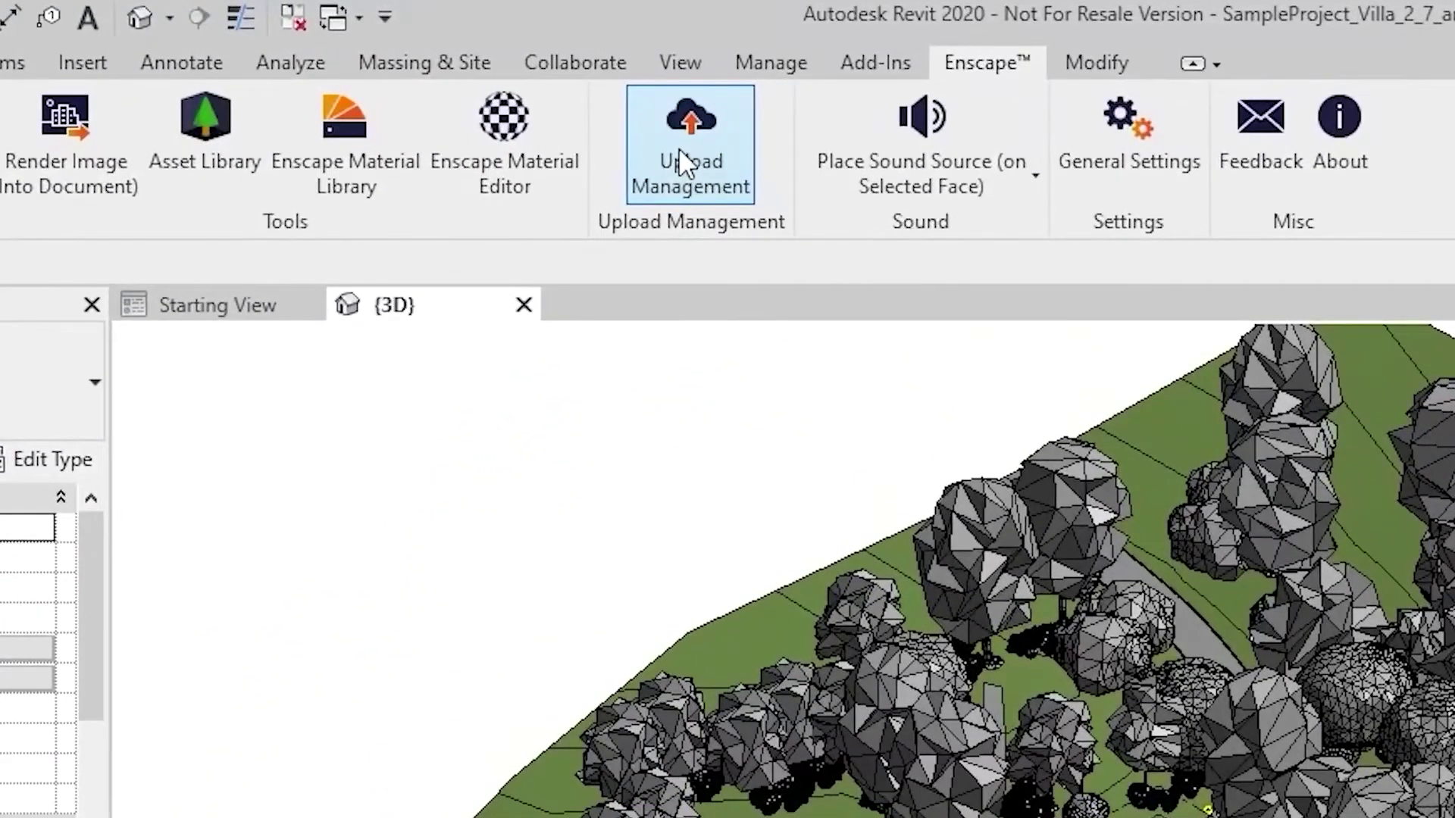
# Open Upload Management from Revit's Enscape tab and view the Release_3_2 project's panoramas
pyautogui.click(680, 150)
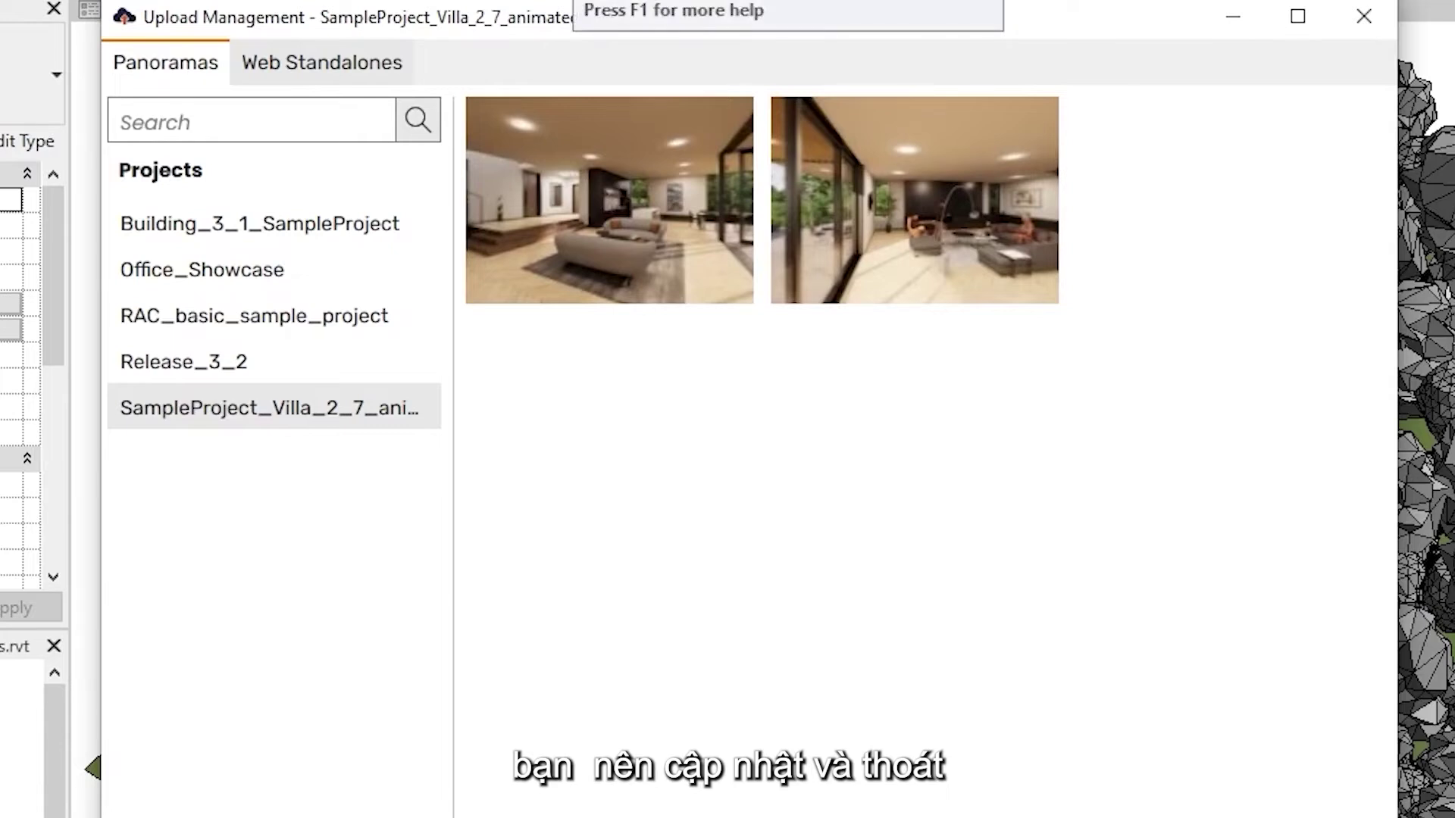
pyautogui.click(240, 353)
# Browse RAC_basic_sample_project, Office_Showcase and Building_3_1_SampleProject, ending on the villa's 8192 × 4096 mono panorama
pyautogui.click(240, 325)
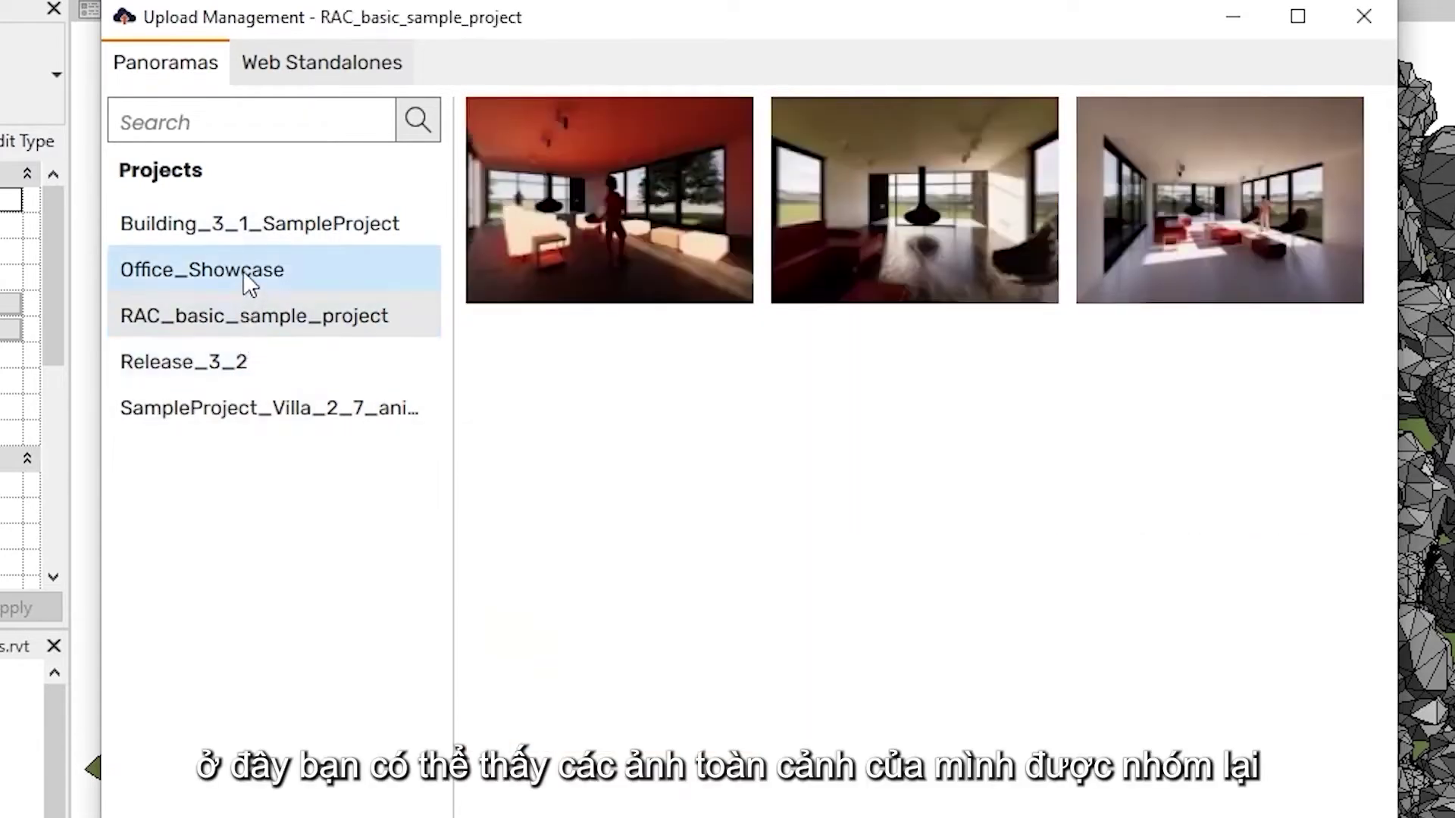
pyautogui.click(243, 272)
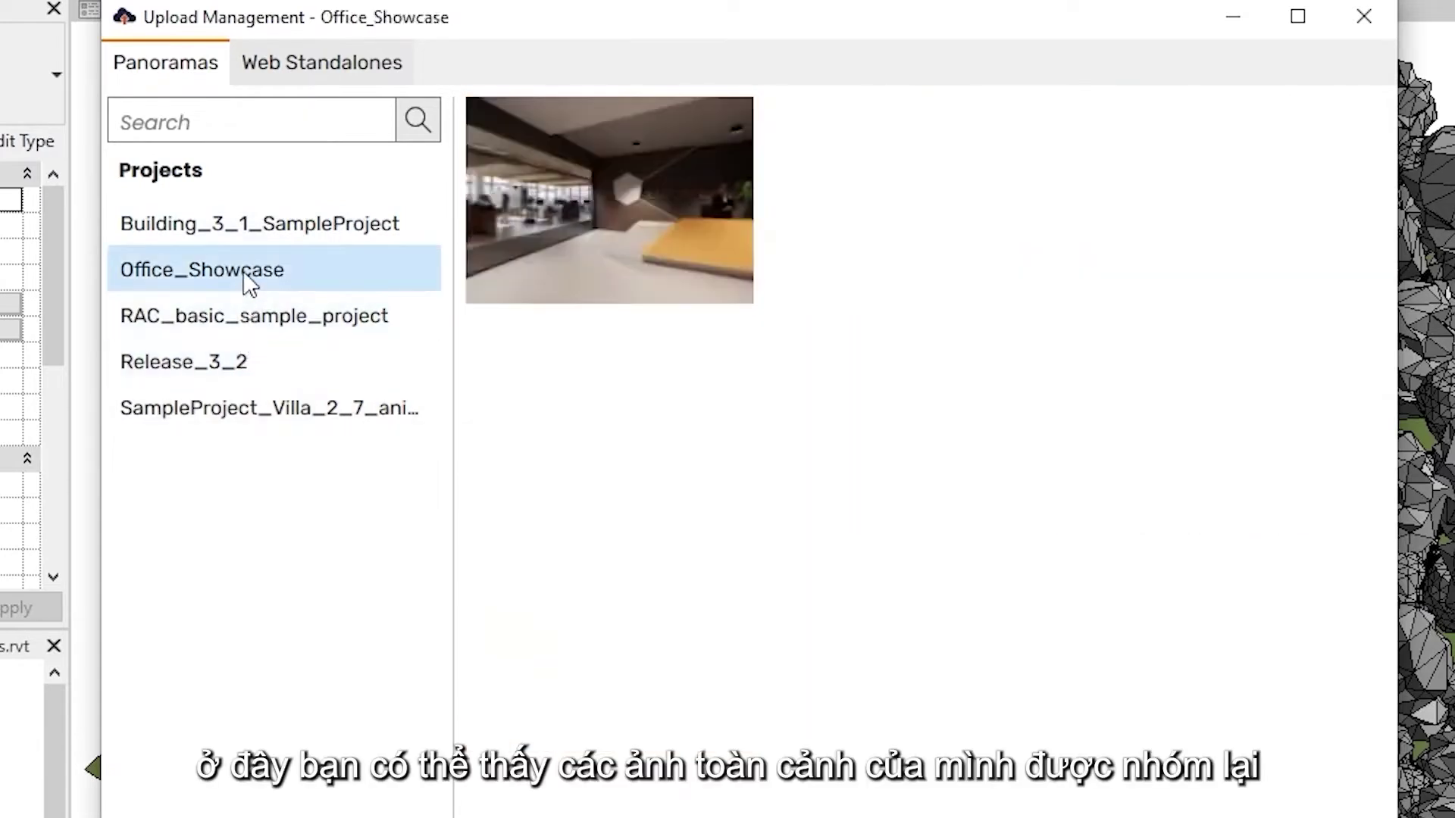
pyautogui.click(267, 232)
pyautogui.click(302, 403)
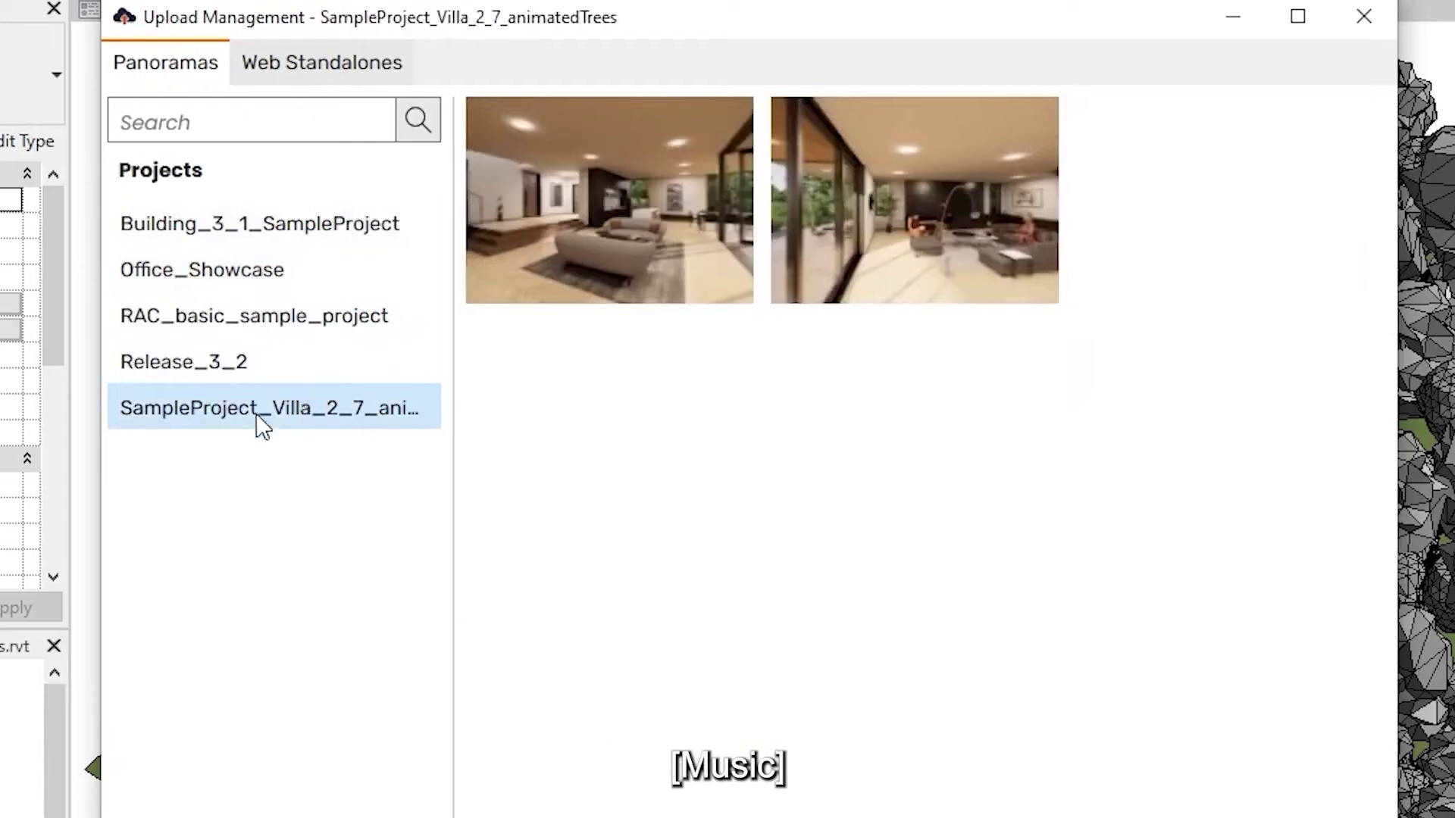
pyautogui.moveTo(634, 252)
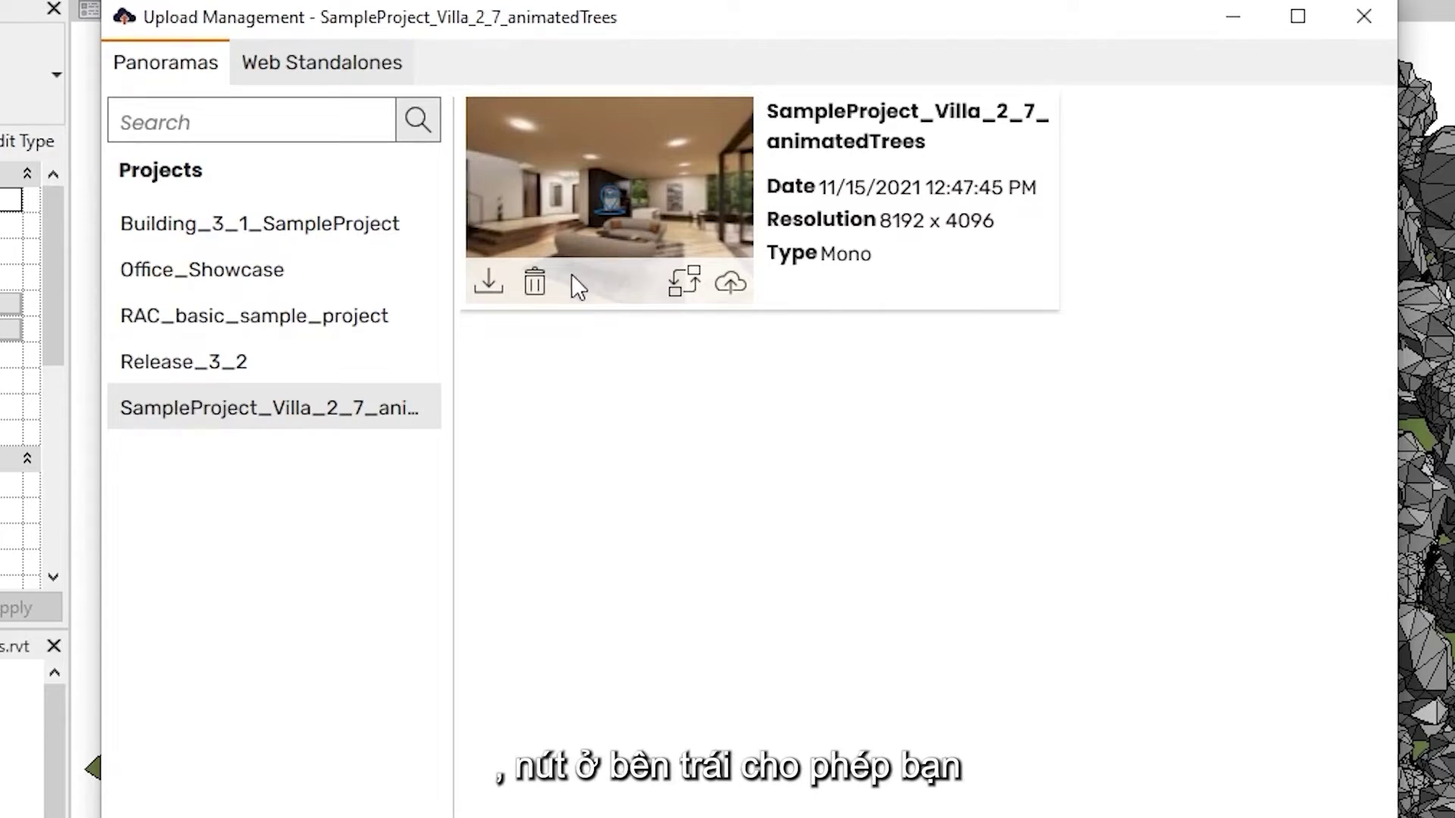
# Download the villa panorama as a JPEG to Pictures under its default name, then begin replacing a cloud panorama
pyautogui.click(501, 285)
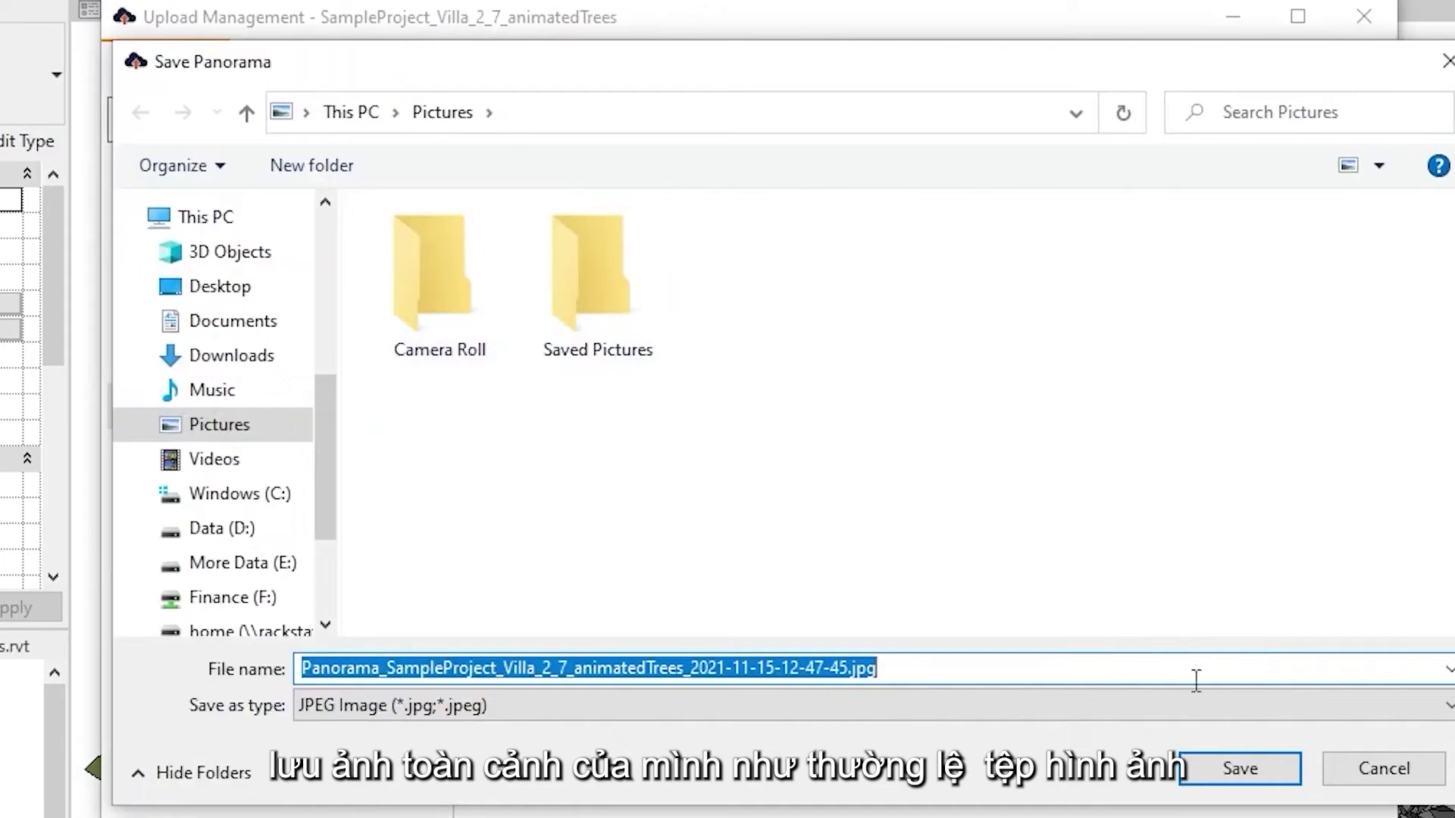
pyautogui.click(1244, 774)
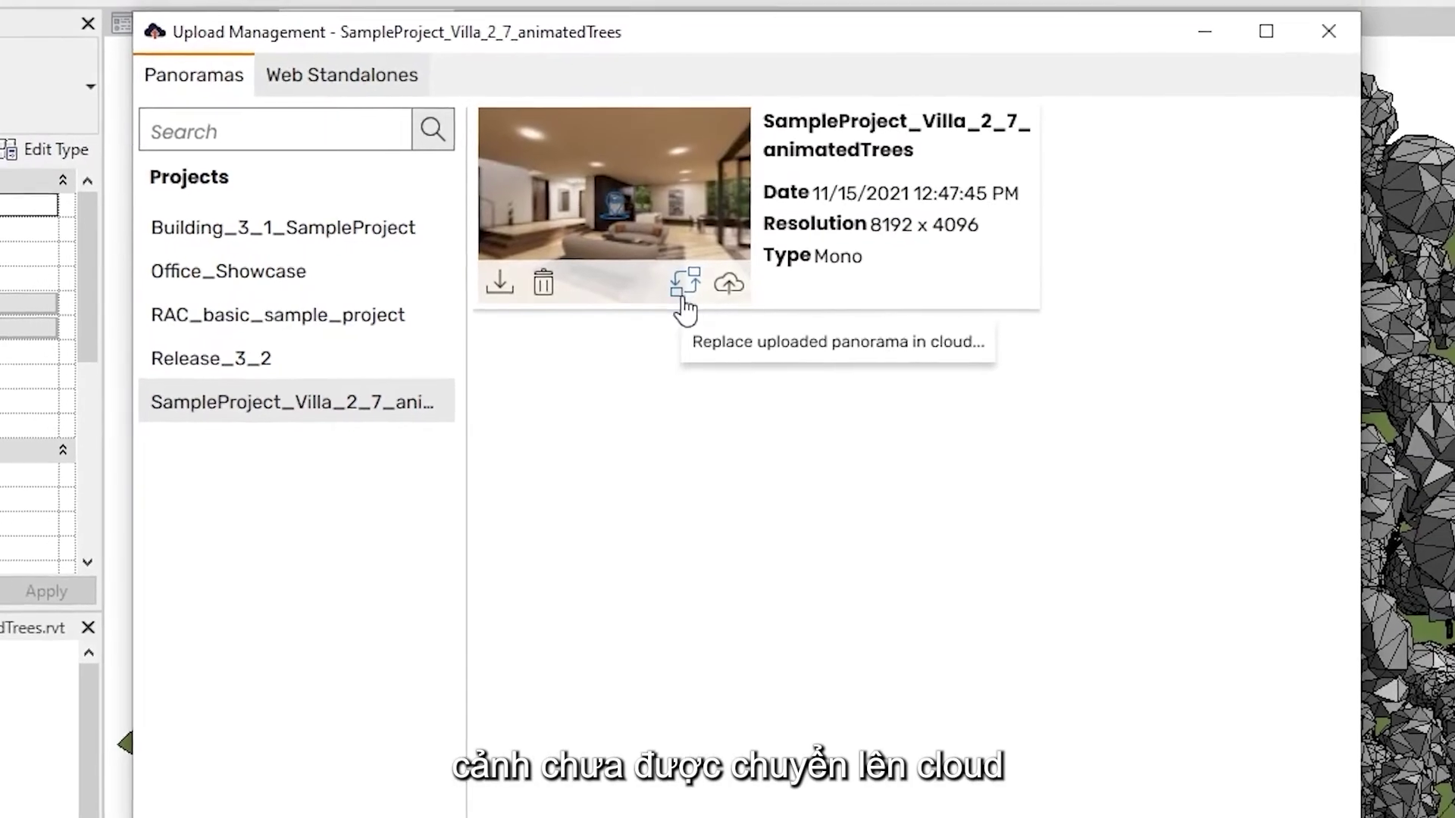
pyautogui.click(680, 300)
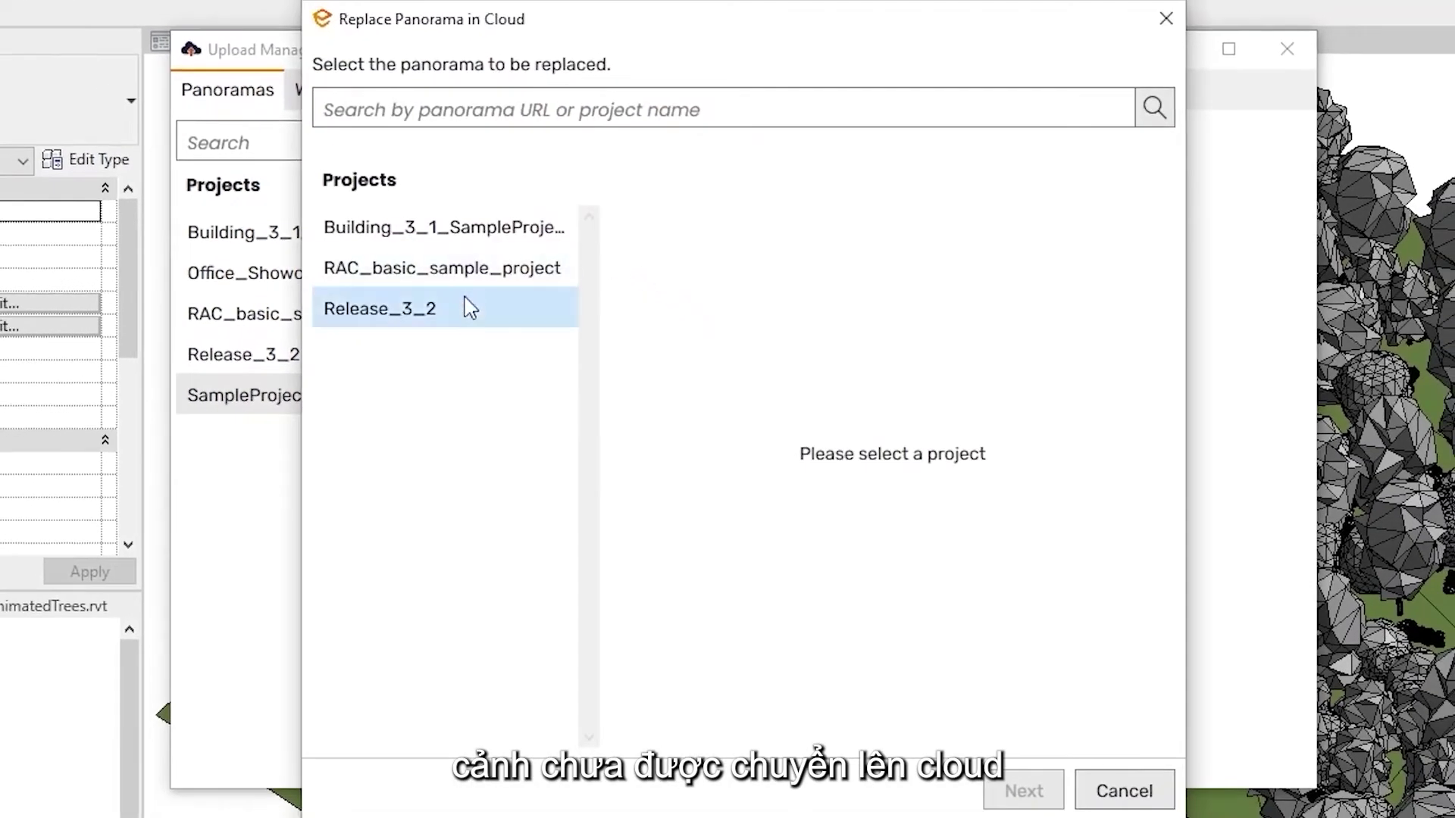
# Replace the third Release_3_2 cloud panorama with the local mono 8192 × 4096 villa image
pyautogui.click(468, 309)
pyautogui.click(697, 471)
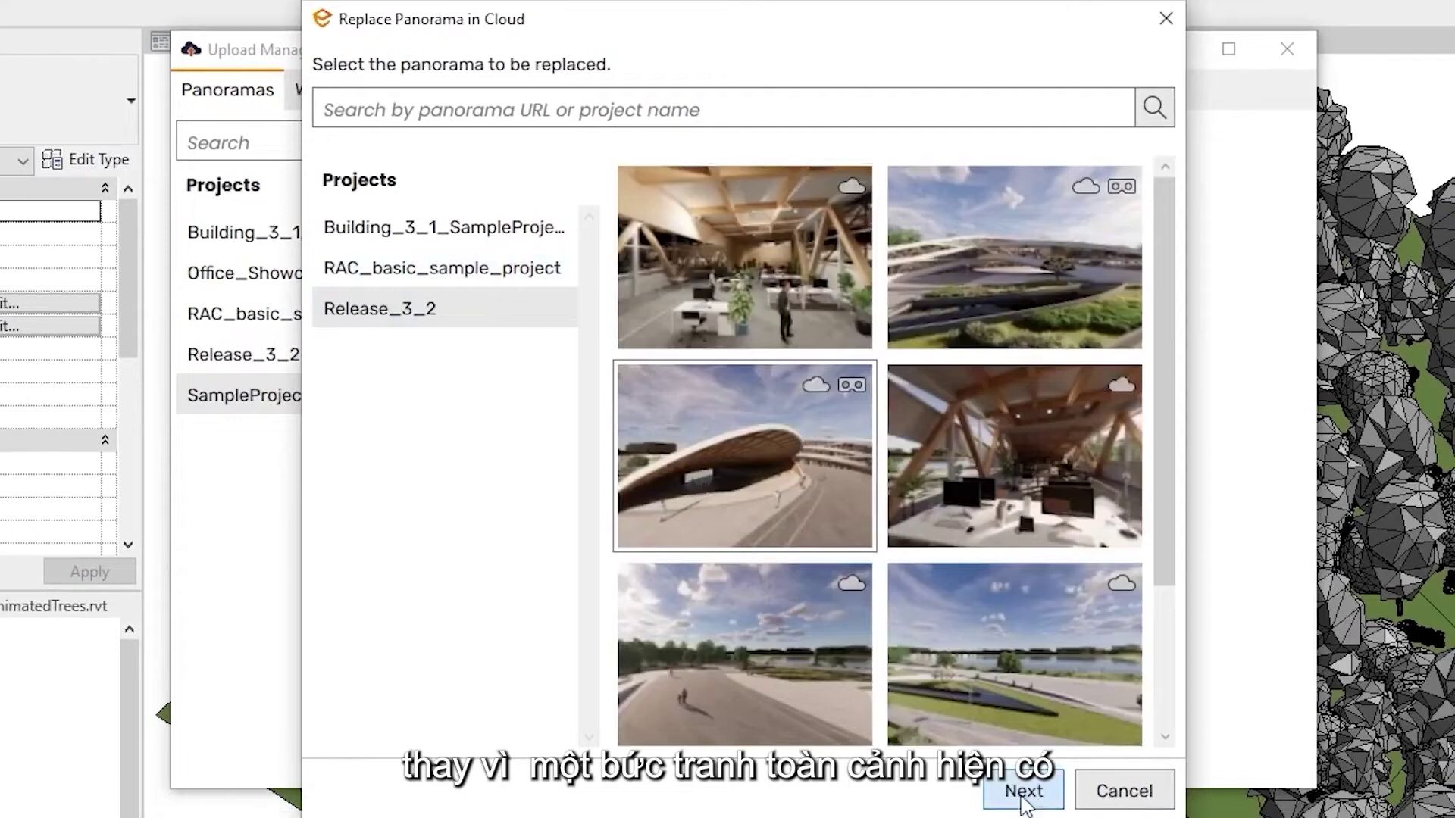
pyautogui.click(1023, 791)
pyautogui.click(1016, 550)
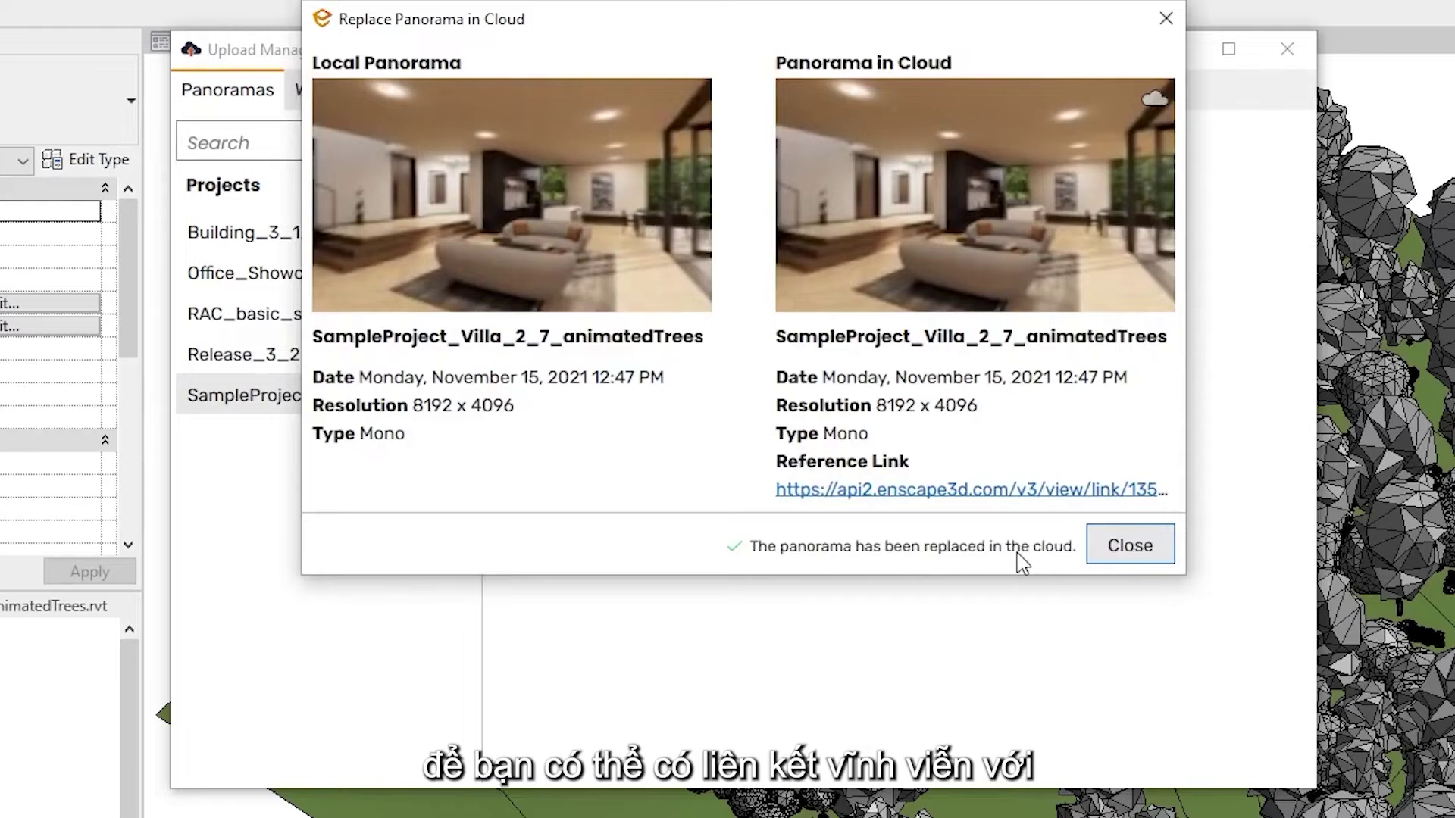
pyautogui.click(1125, 545)
pyautogui.moveTo(672, 251)
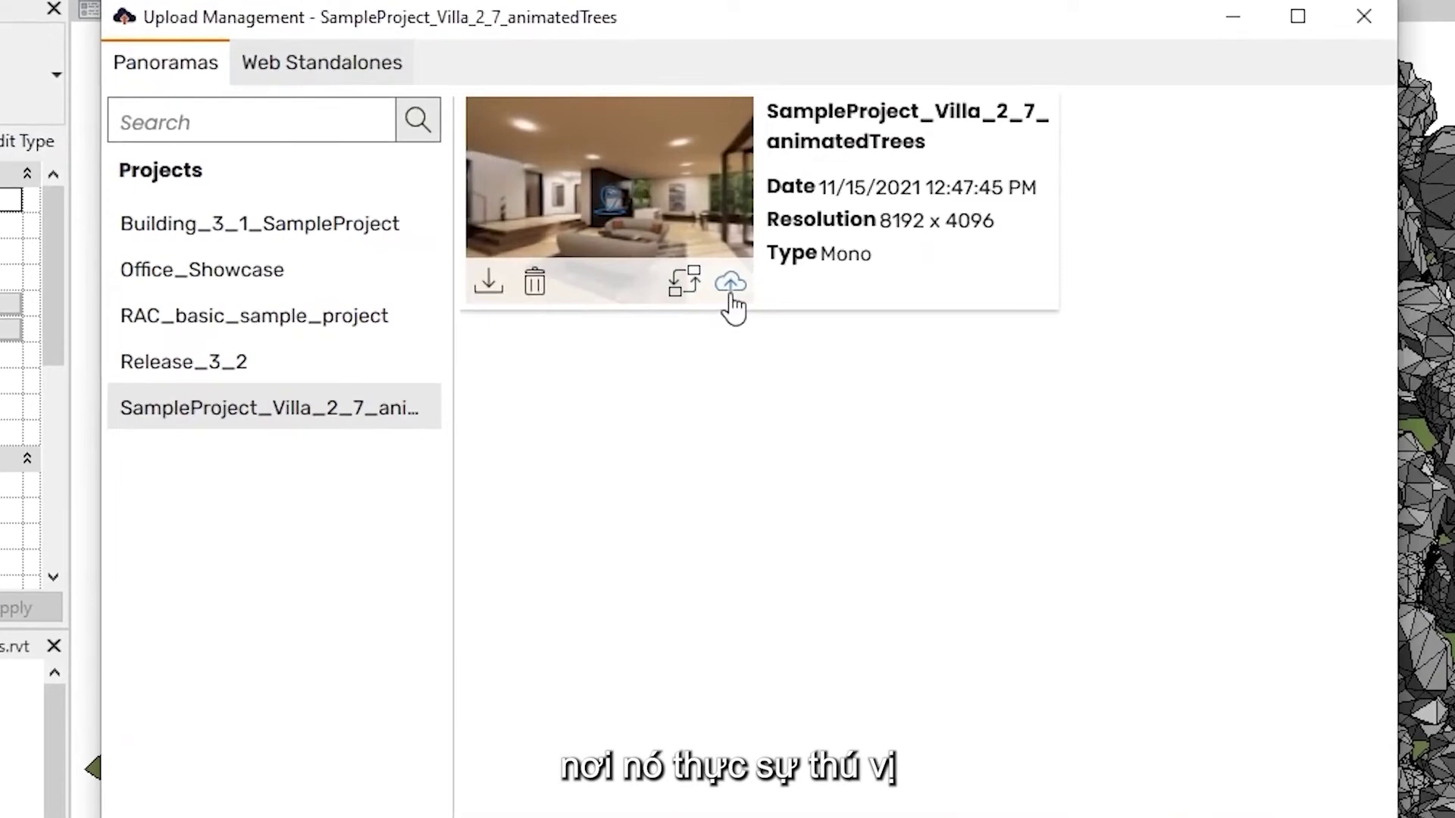
# Upload the villa panorama to the cloud and view it maximised in the web browser
pyautogui.click(731, 289)
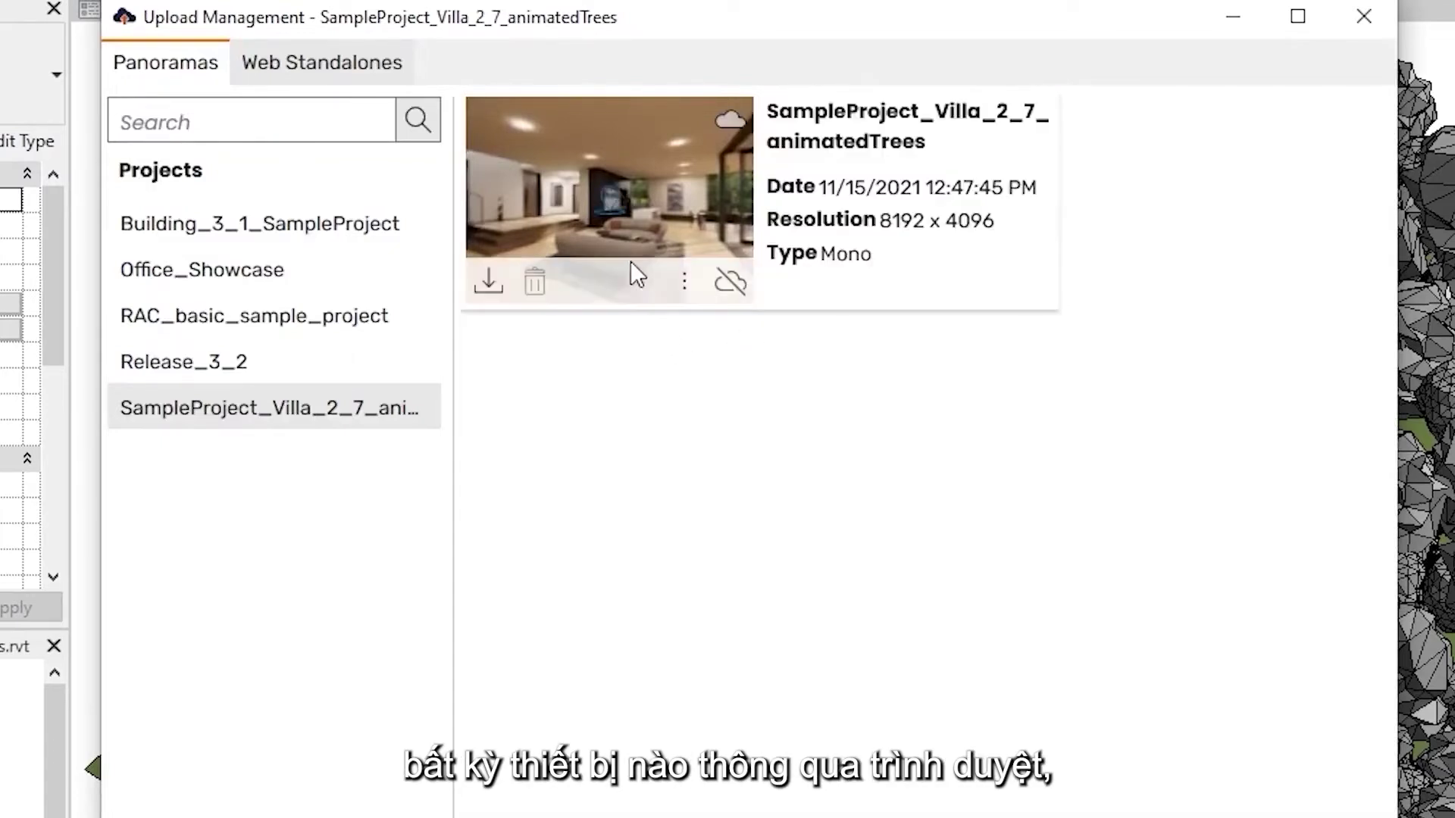
pyautogui.click(682, 288)
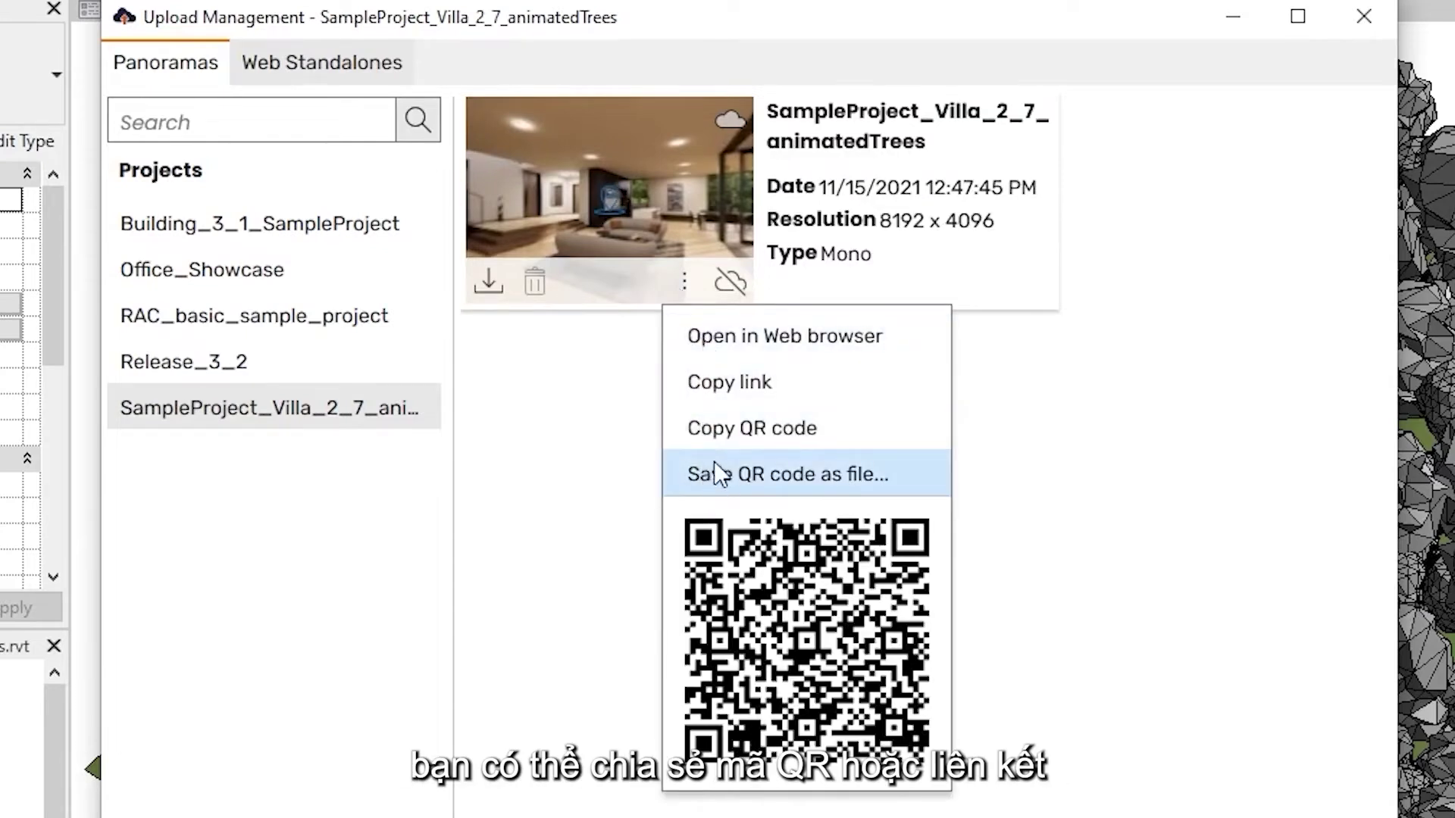
pyautogui.click(710, 353)
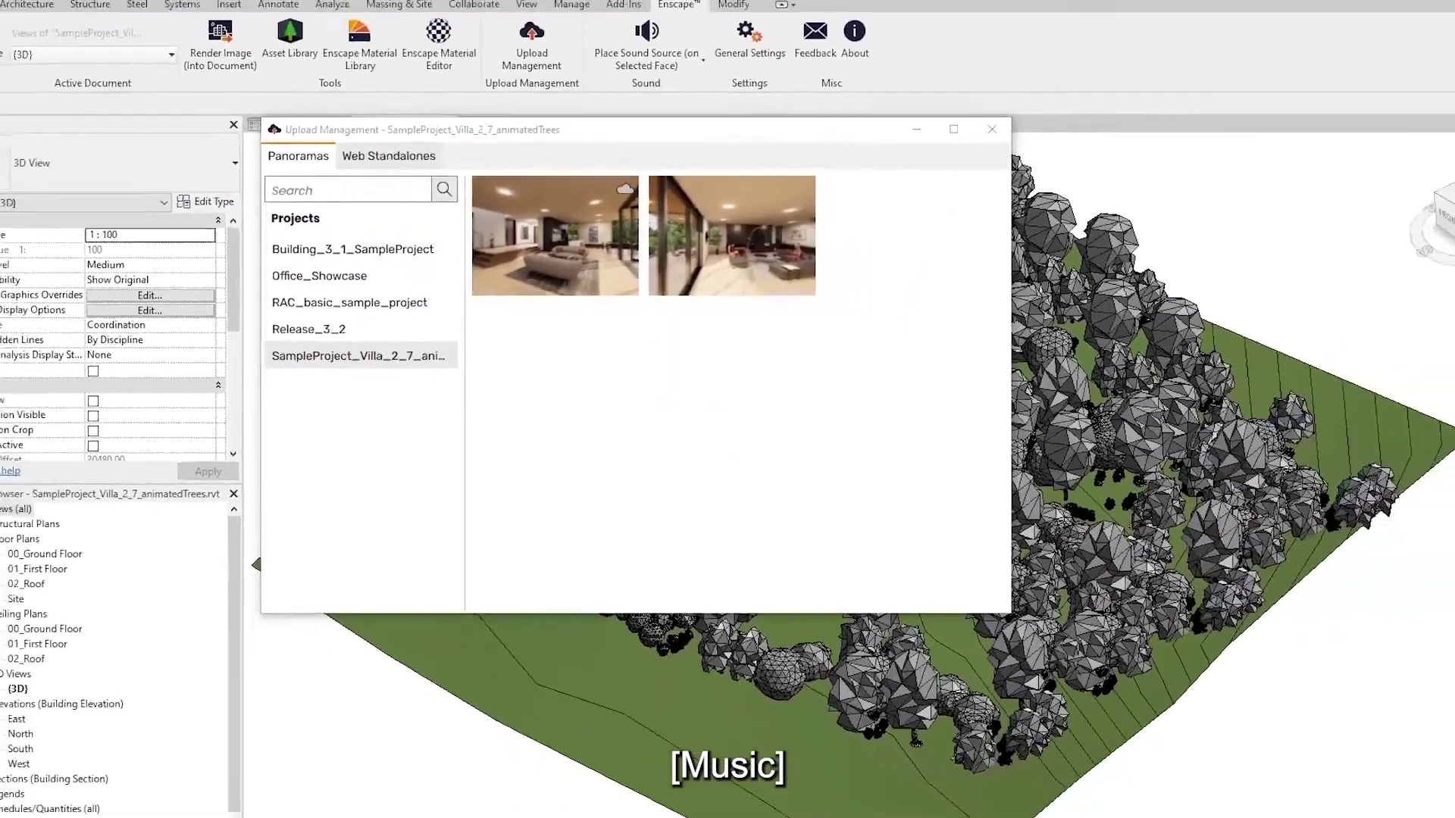
pyautogui.moveTo(728, 810); pyautogui.dragTo(608, 2)
pyautogui.moveTo(1061, 454); pyautogui.dragTo(363, 500)
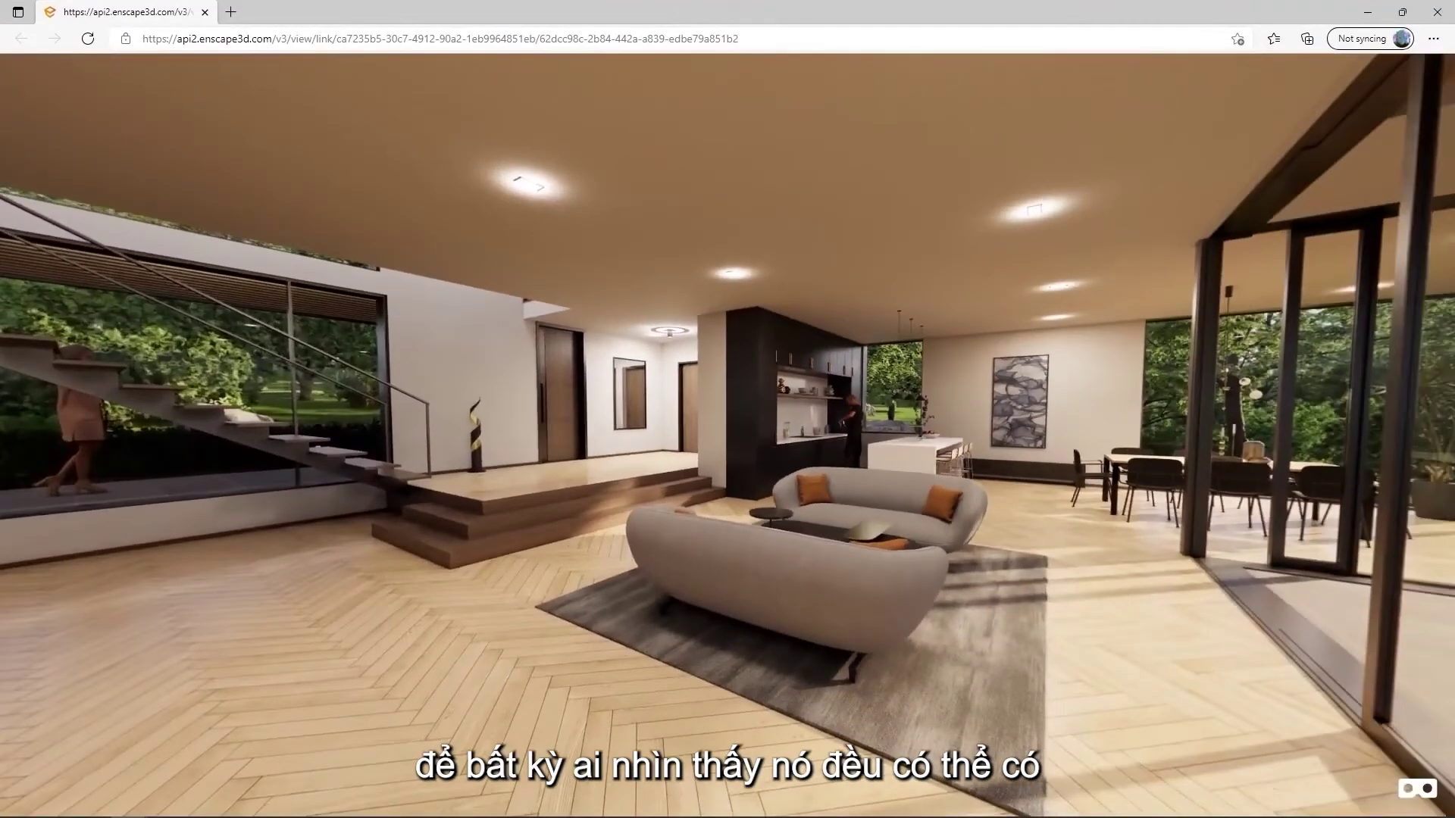
# Rotate the villa panorama from the living room toward the pool terrace
pyautogui.moveTo(1055, 332); pyautogui.dragTo(364, 376)
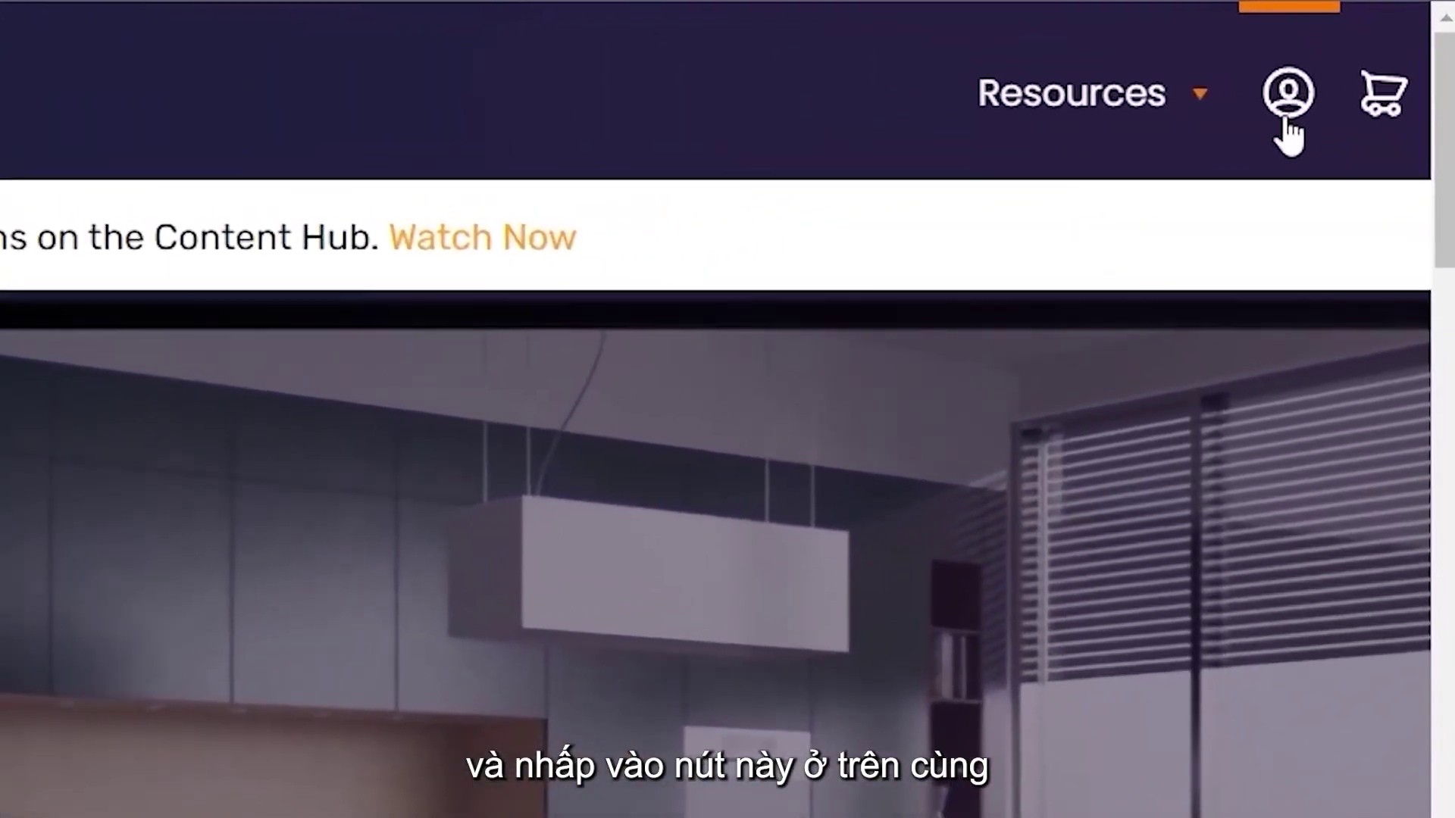
# Go to the Enscape account login page from the website header's account icon
pyautogui.click(1287, 119)
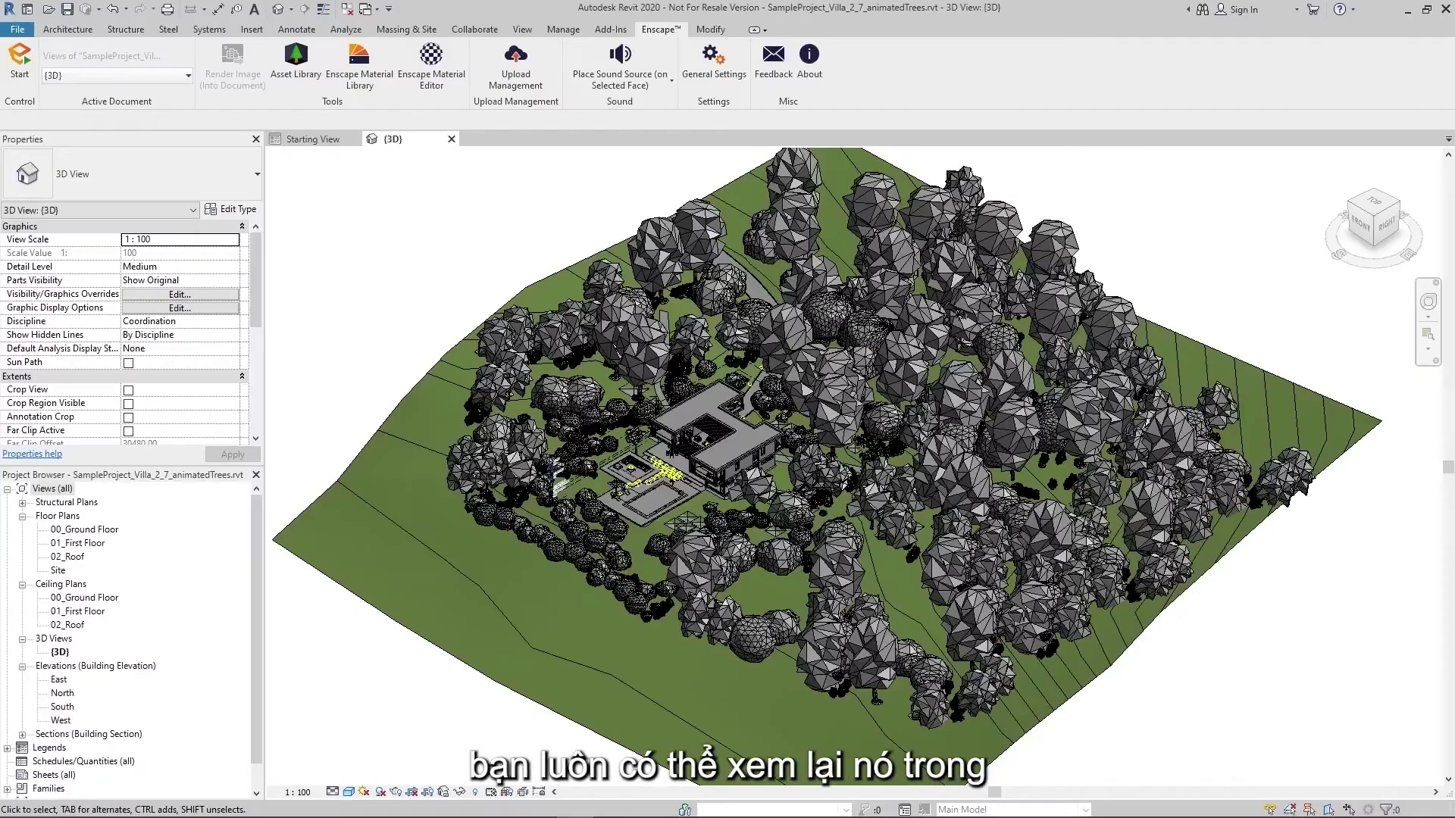
# Show the licence details under Licensing and Privacy in Enscape's General Settings
pyautogui.click(718, 79)
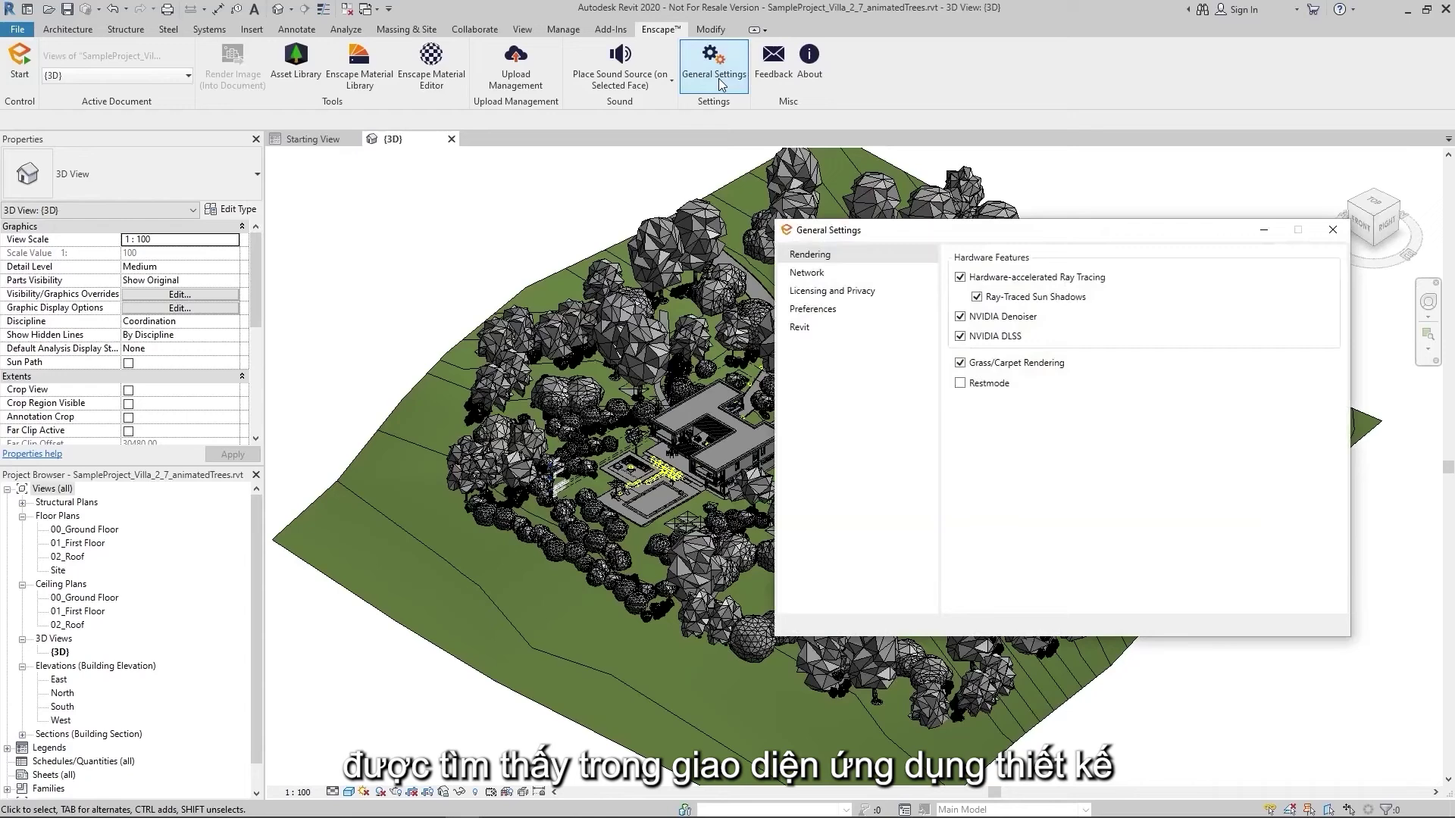
pyautogui.click(828, 291)
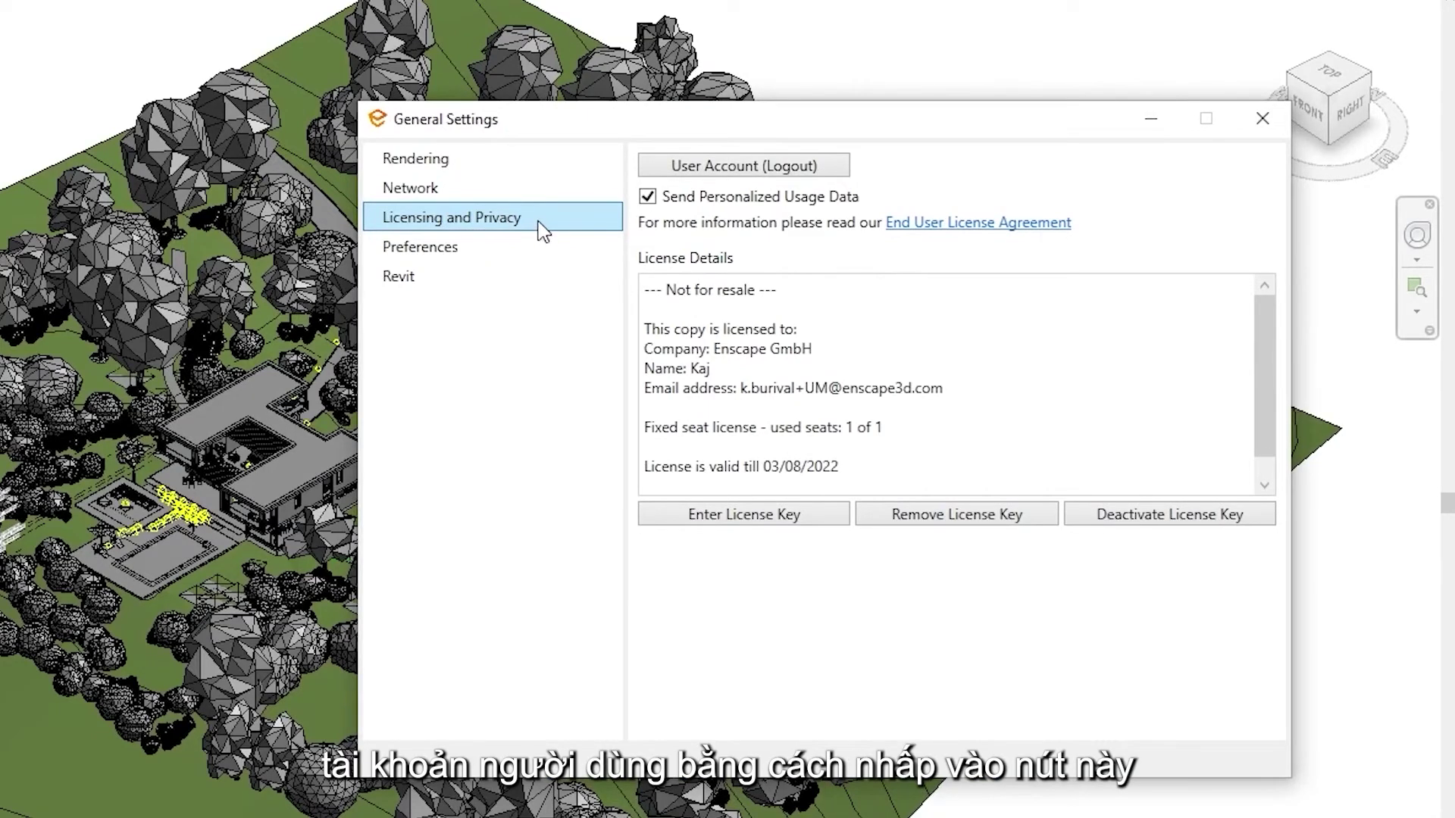
# Log out of the Enscape user account and log back in with the account password
pyautogui.click(732, 167)
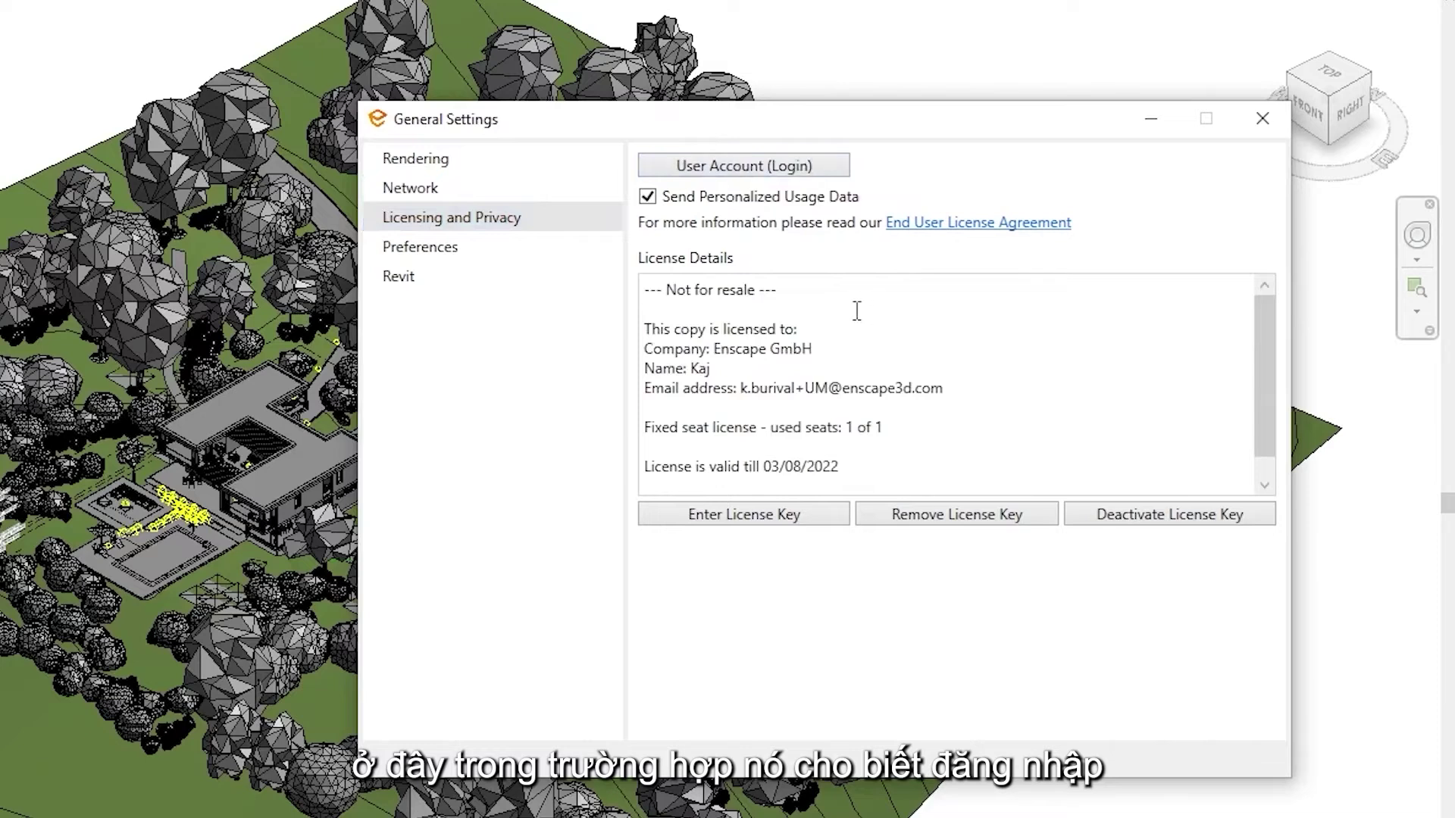
pyautogui.click(797, 172)
pyautogui.moveTo(576, 76); pyautogui.dragTo(869, 322)
pyautogui.click(885, 477)
pyautogui.write('••••••••••')
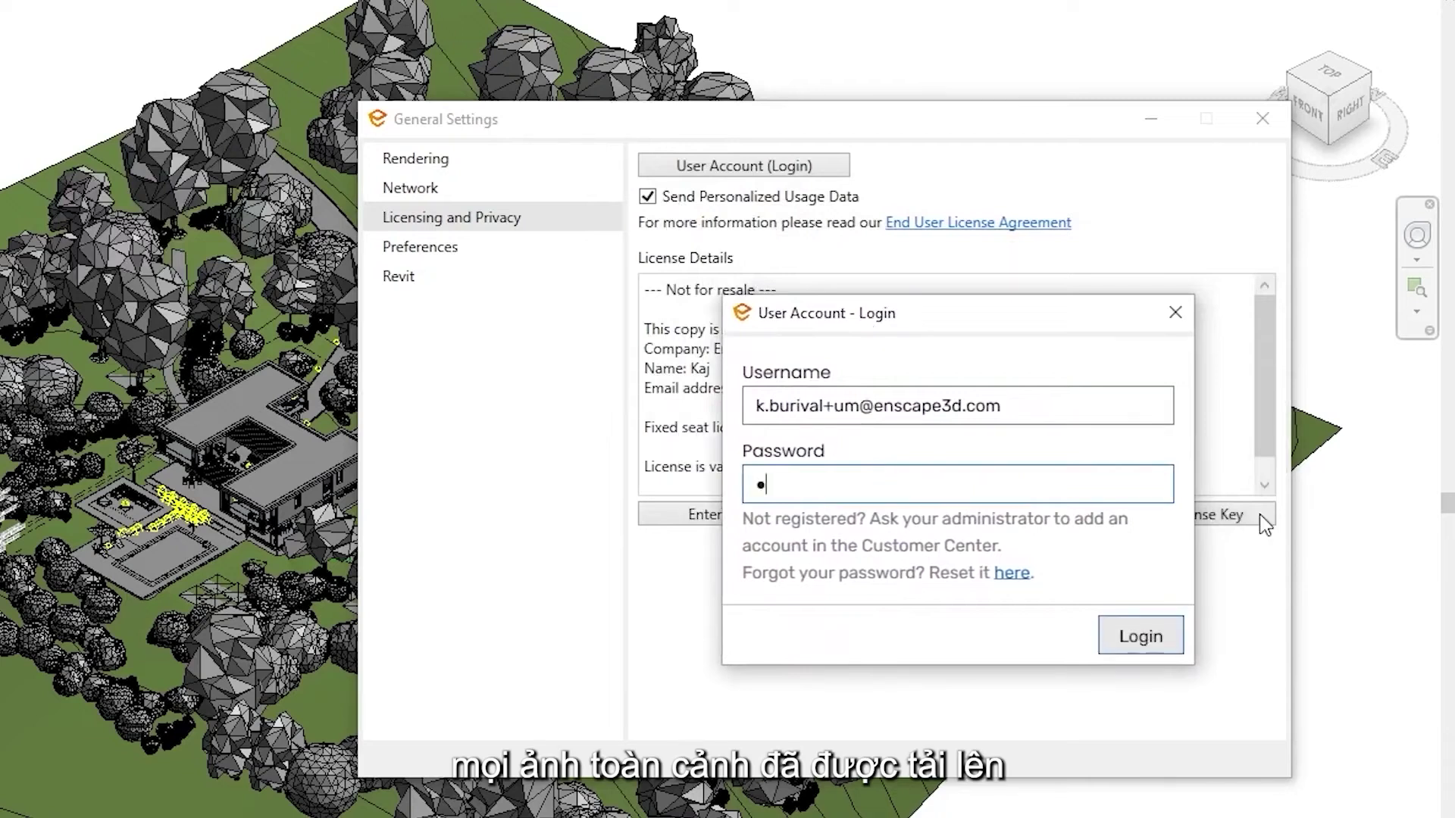
pyautogui.write('••')
pyautogui.press('Return')
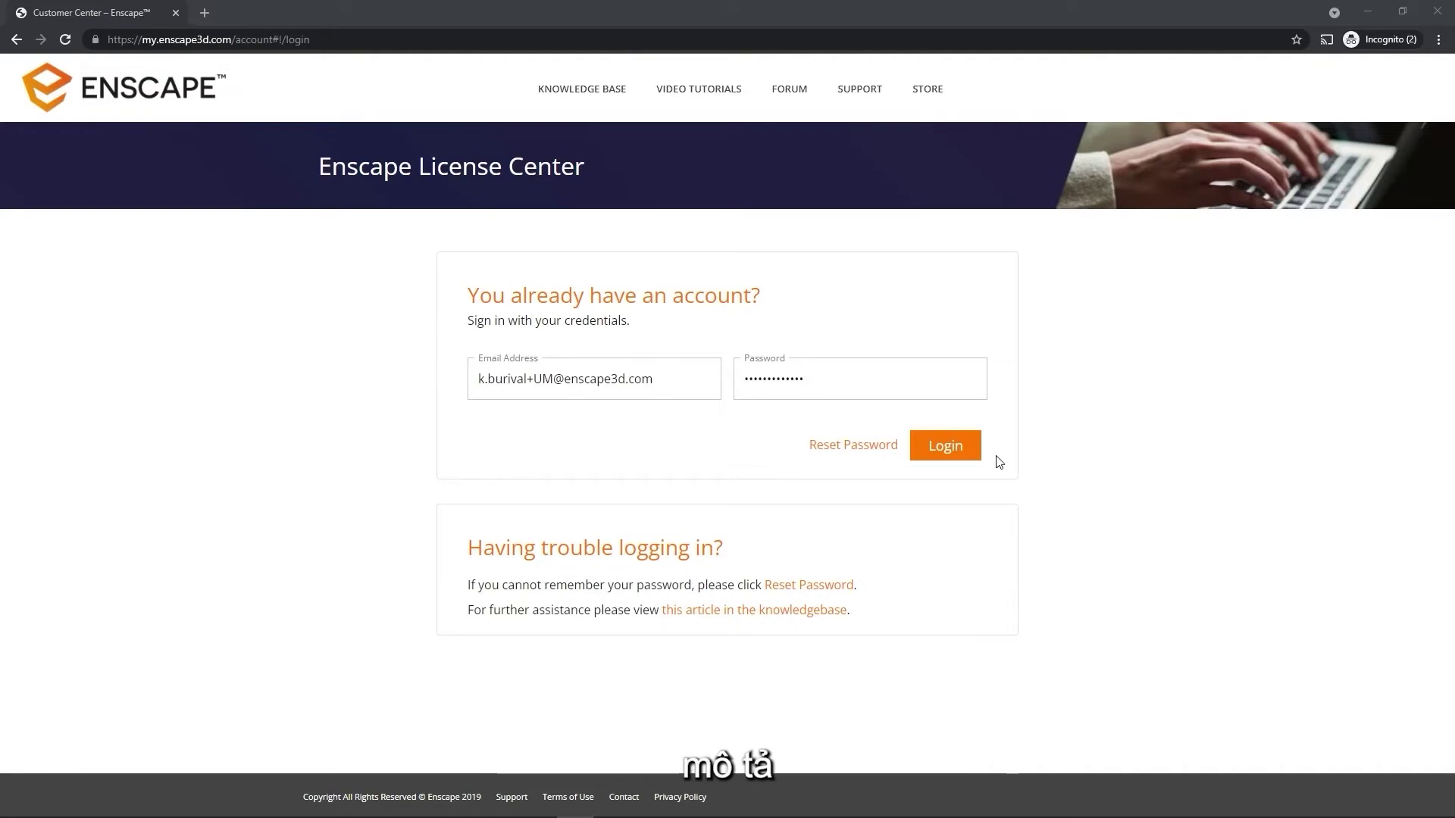
# Sign in, open the villa project's upload folder and review a panorama's share options without changes
pyautogui.click(972, 455)
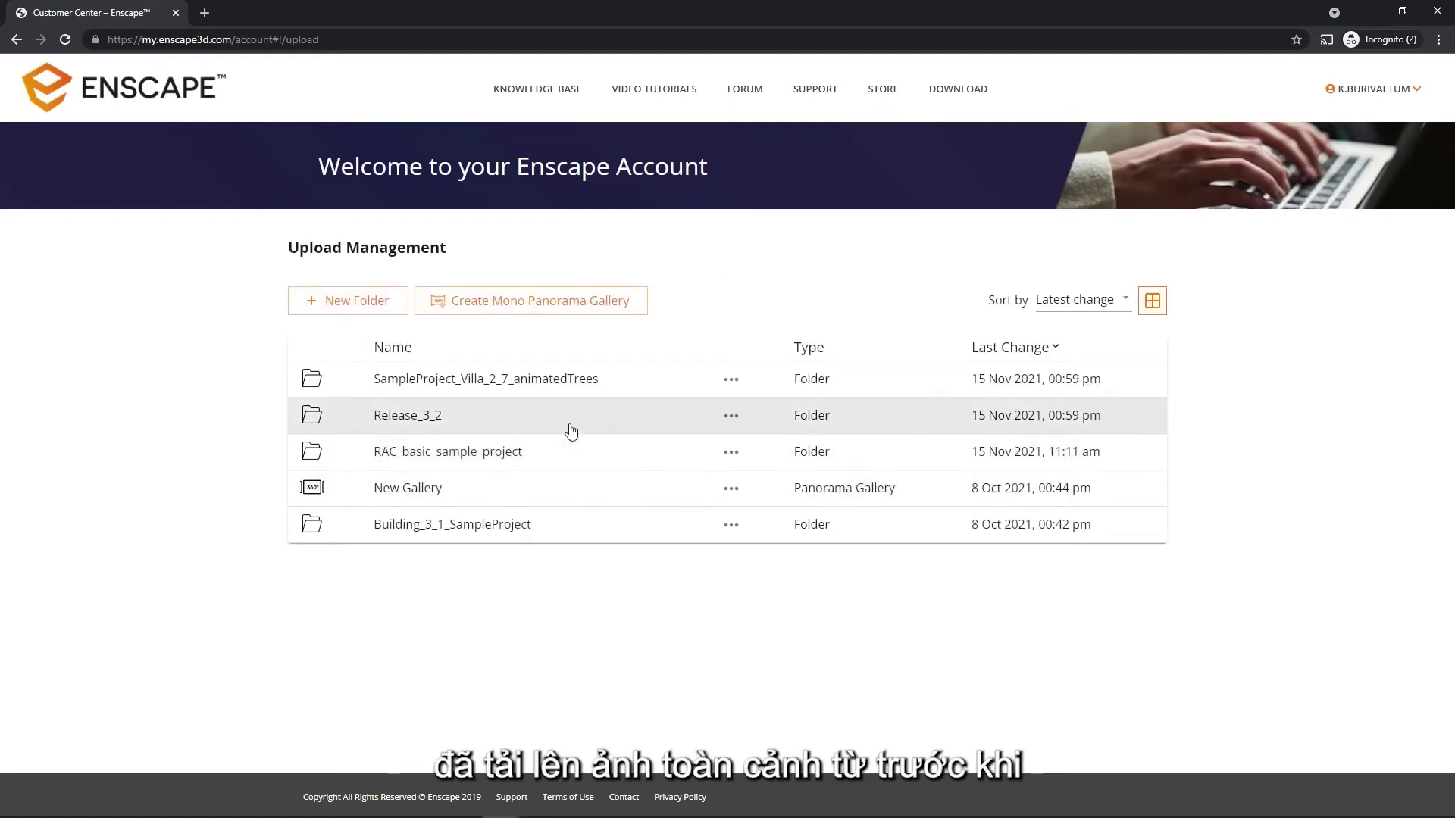
pyautogui.click(524, 388)
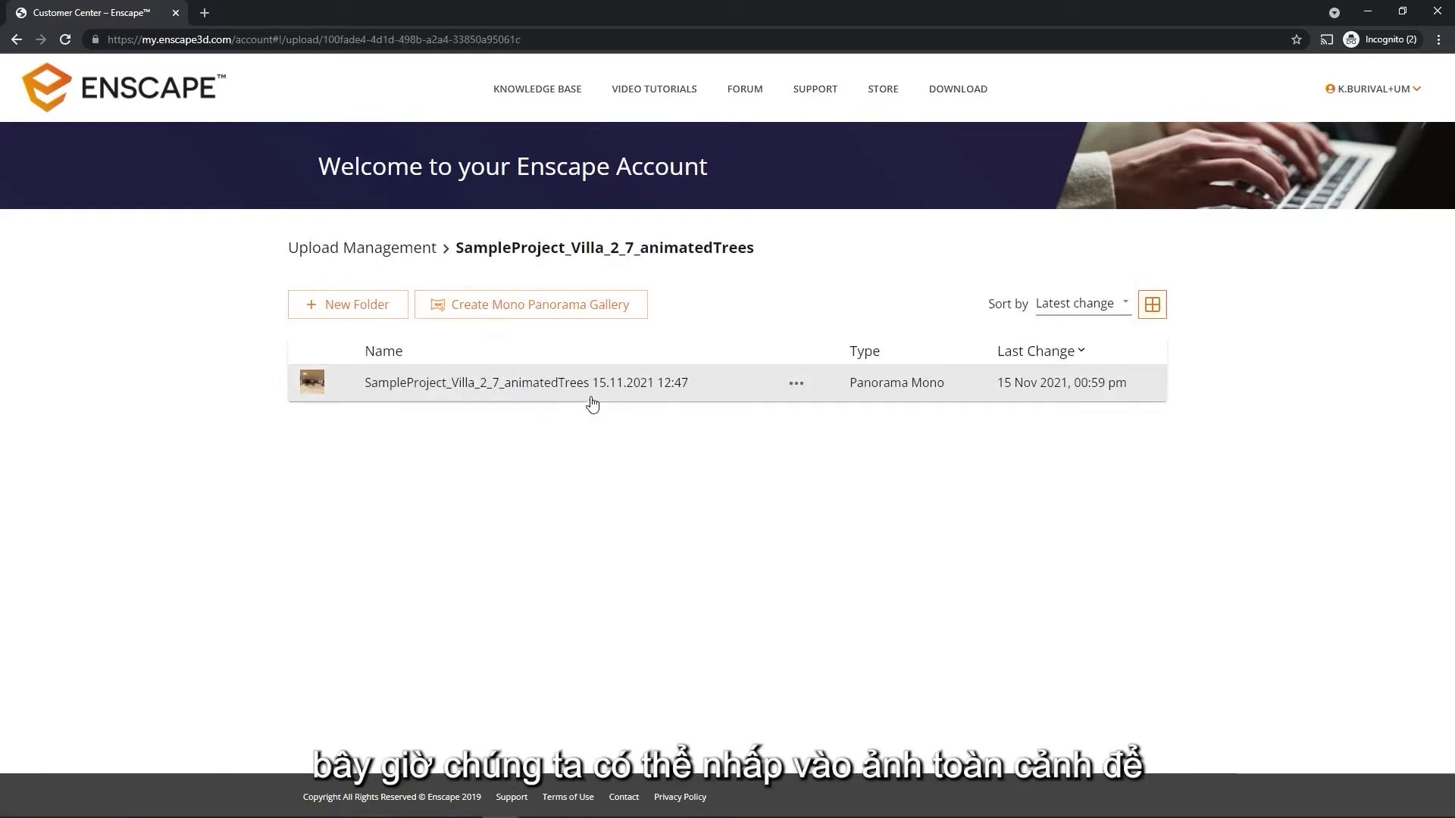
pyautogui.click(796, 385)
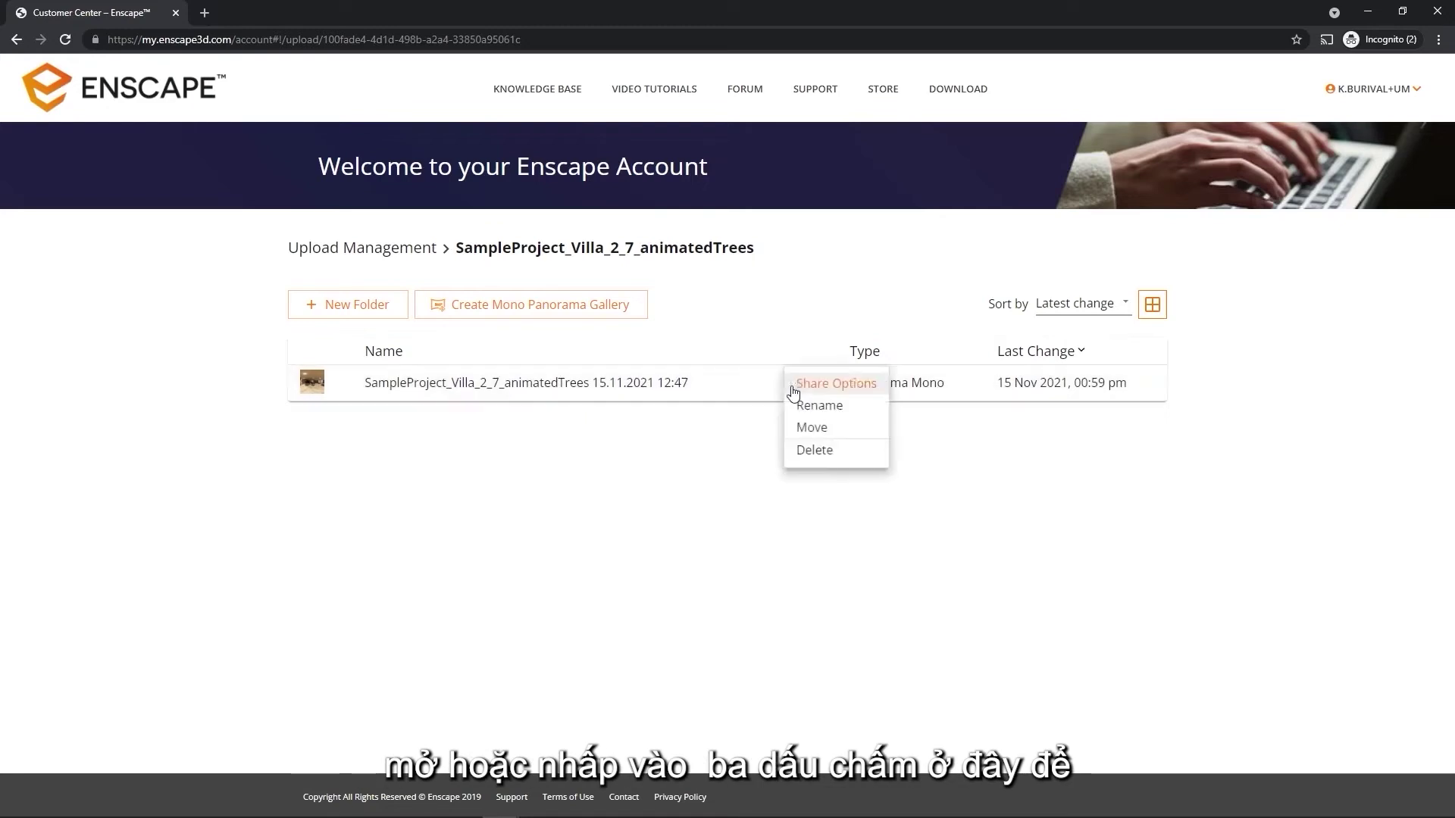
pyautogui.click(844, 390)
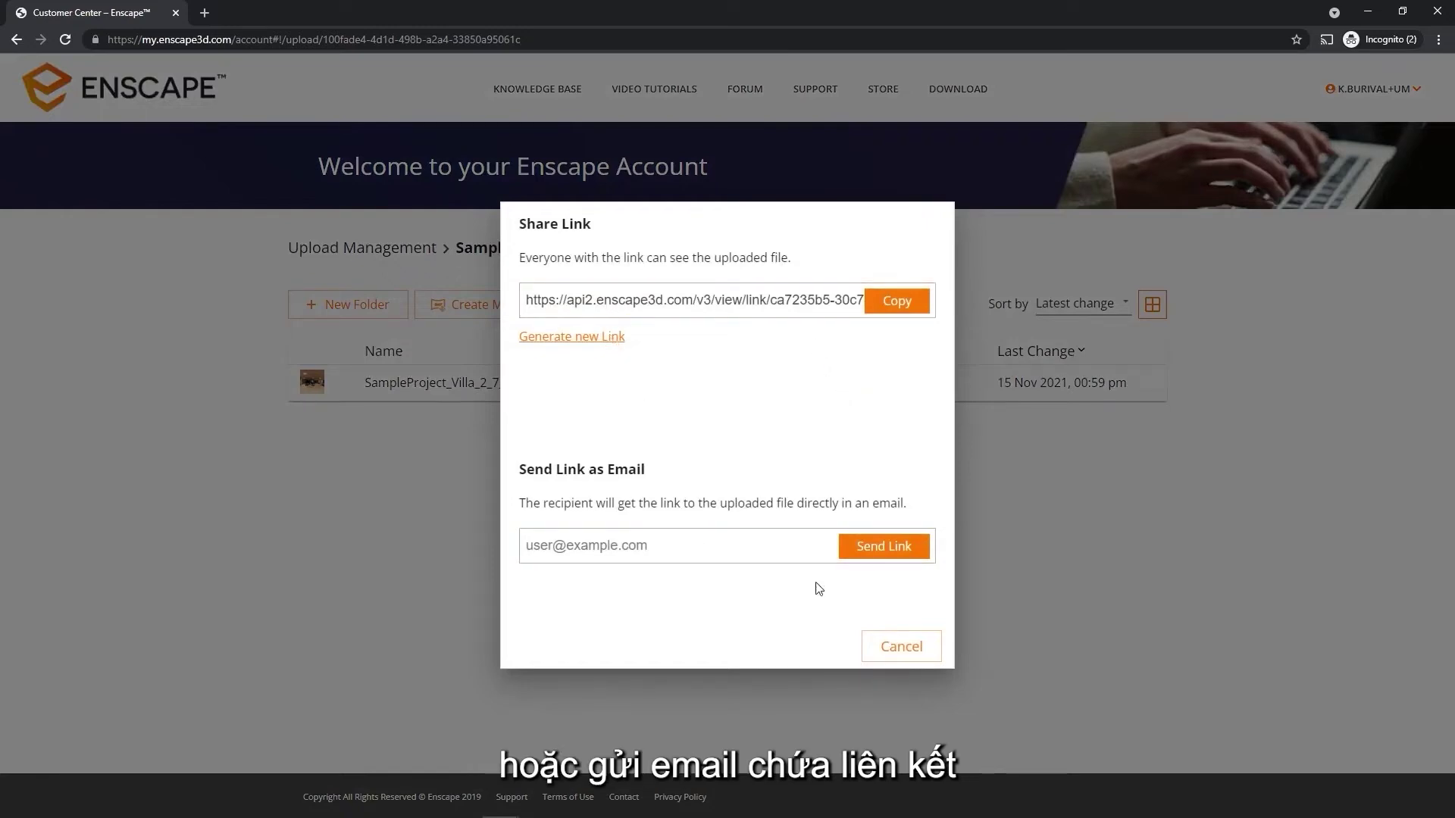
pyautogui.click(896, 658)
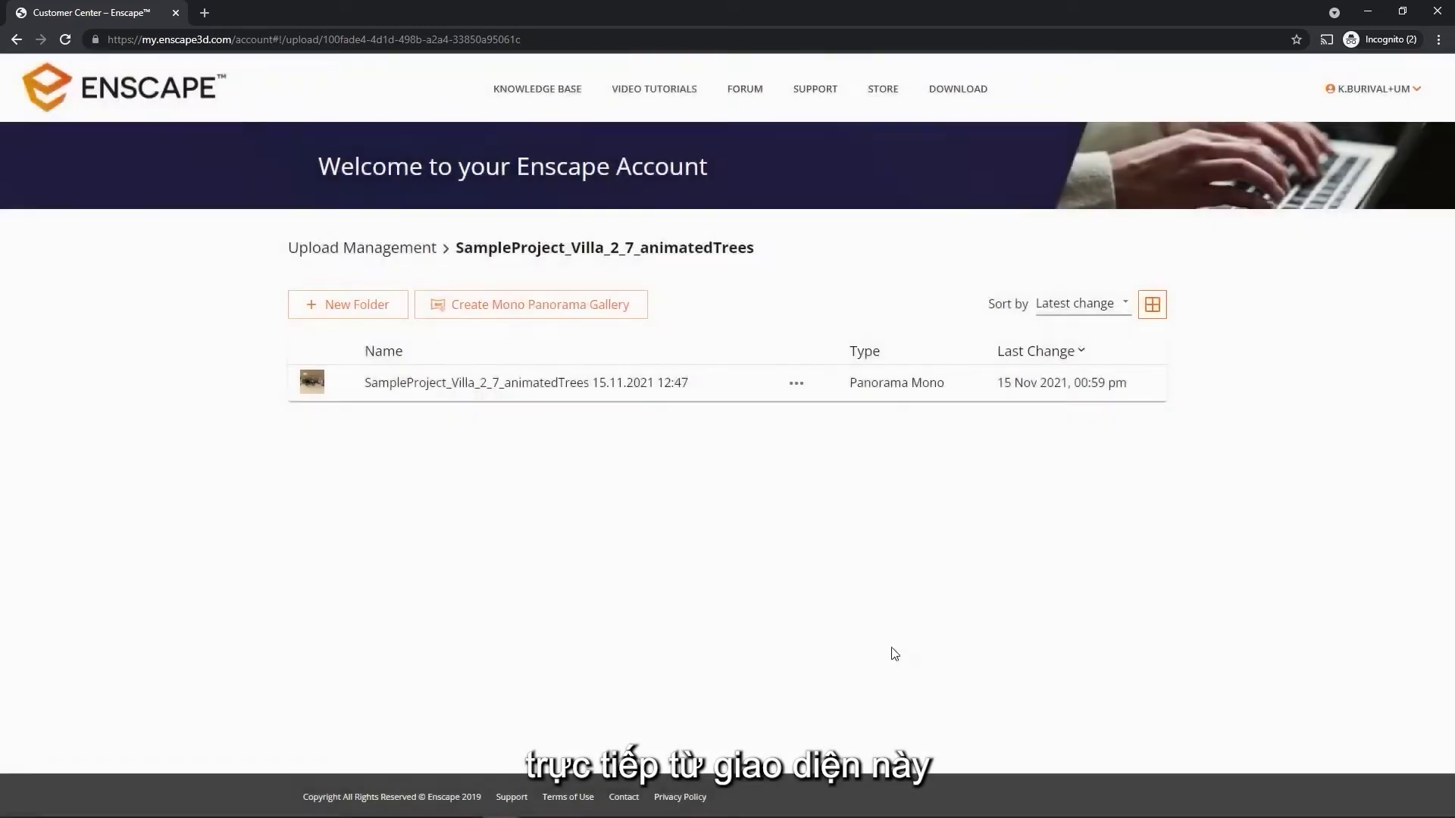
pyautogui.click(792, 386)
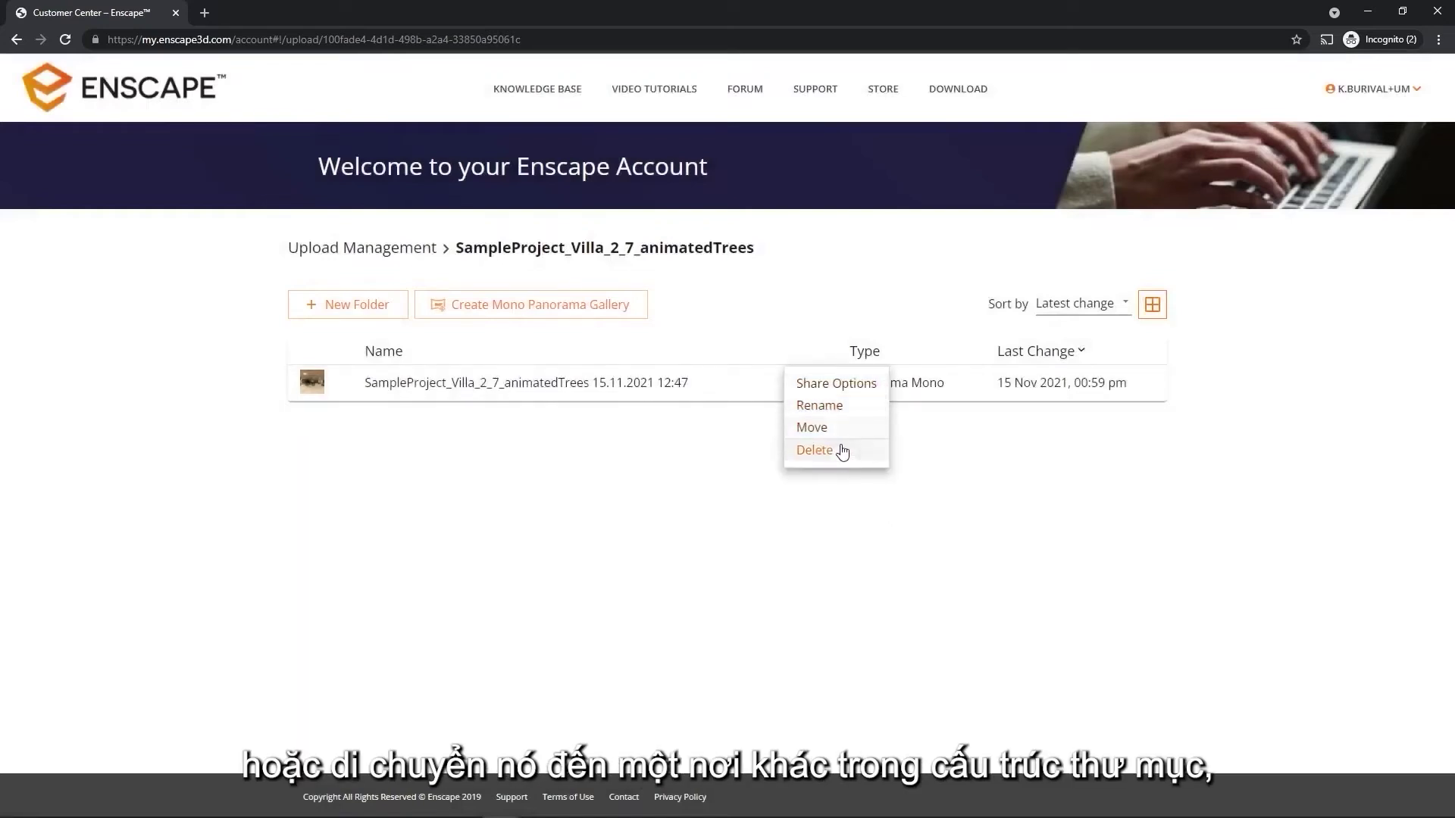
pyautogui.click(741, 530)
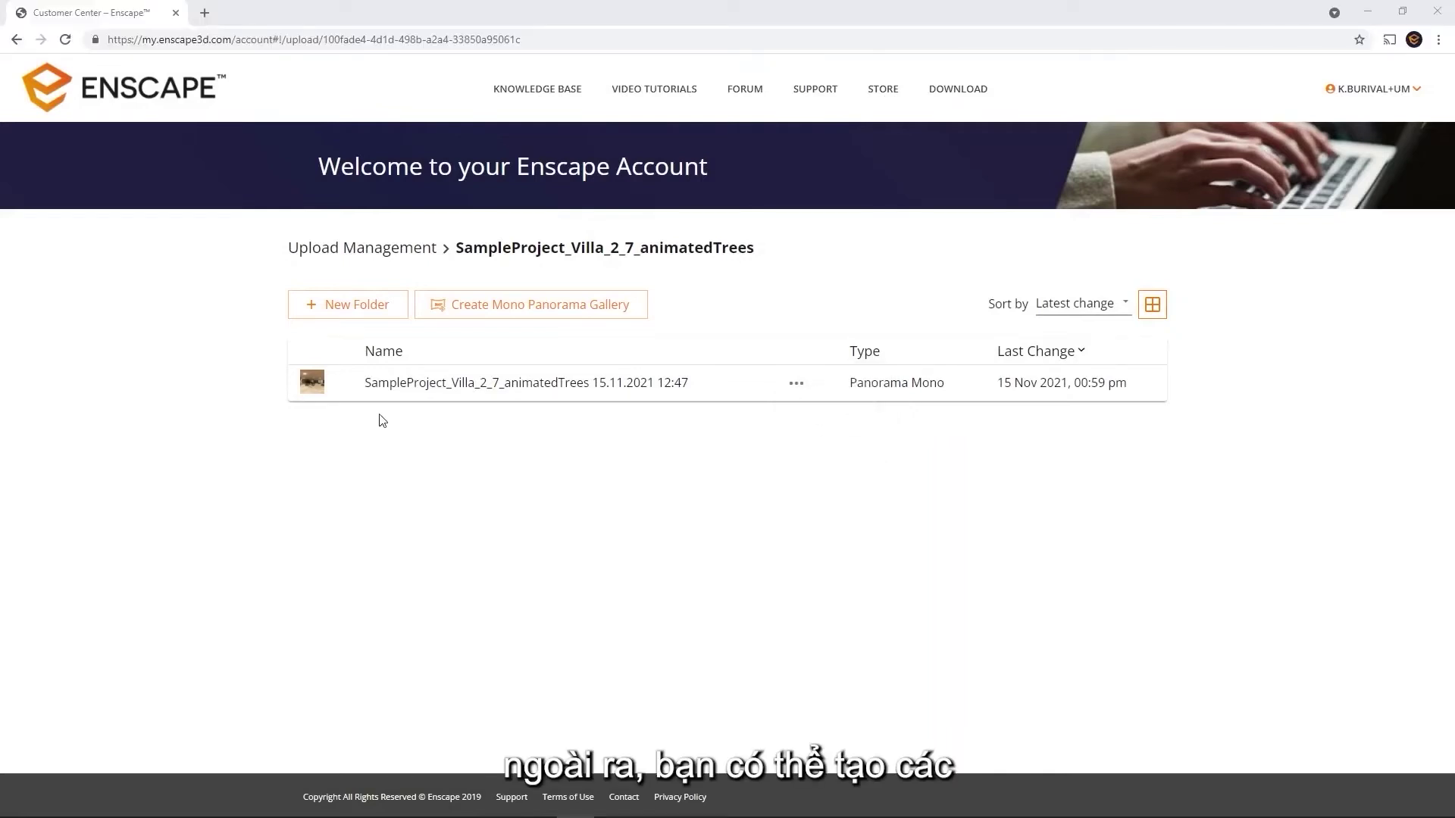
# Create a new folder named 'Sub-Folder'
pyautogui.click(366, 313)
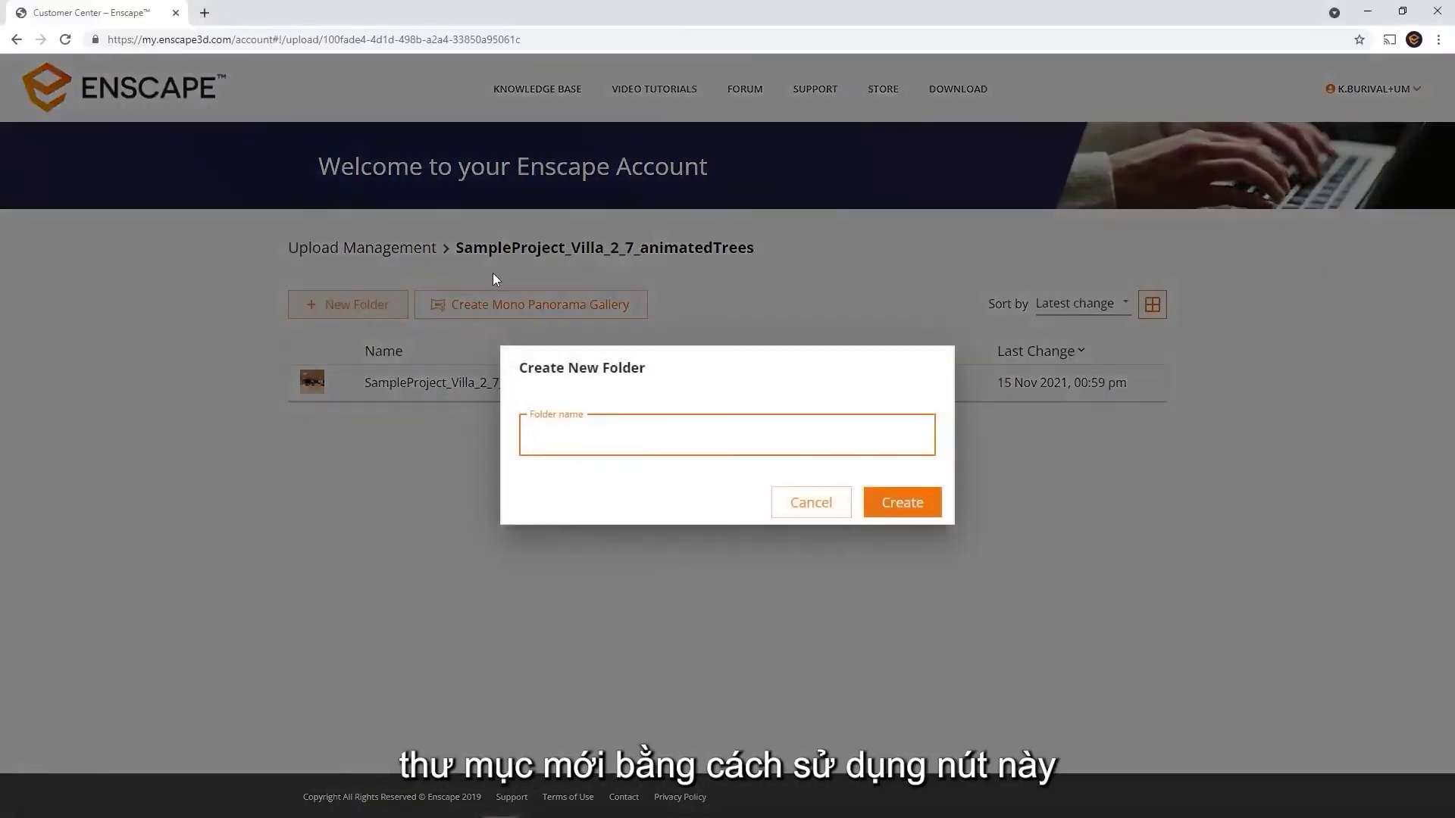
pyautogui.write('Sub-Folder')
pyautogui.press('Return')
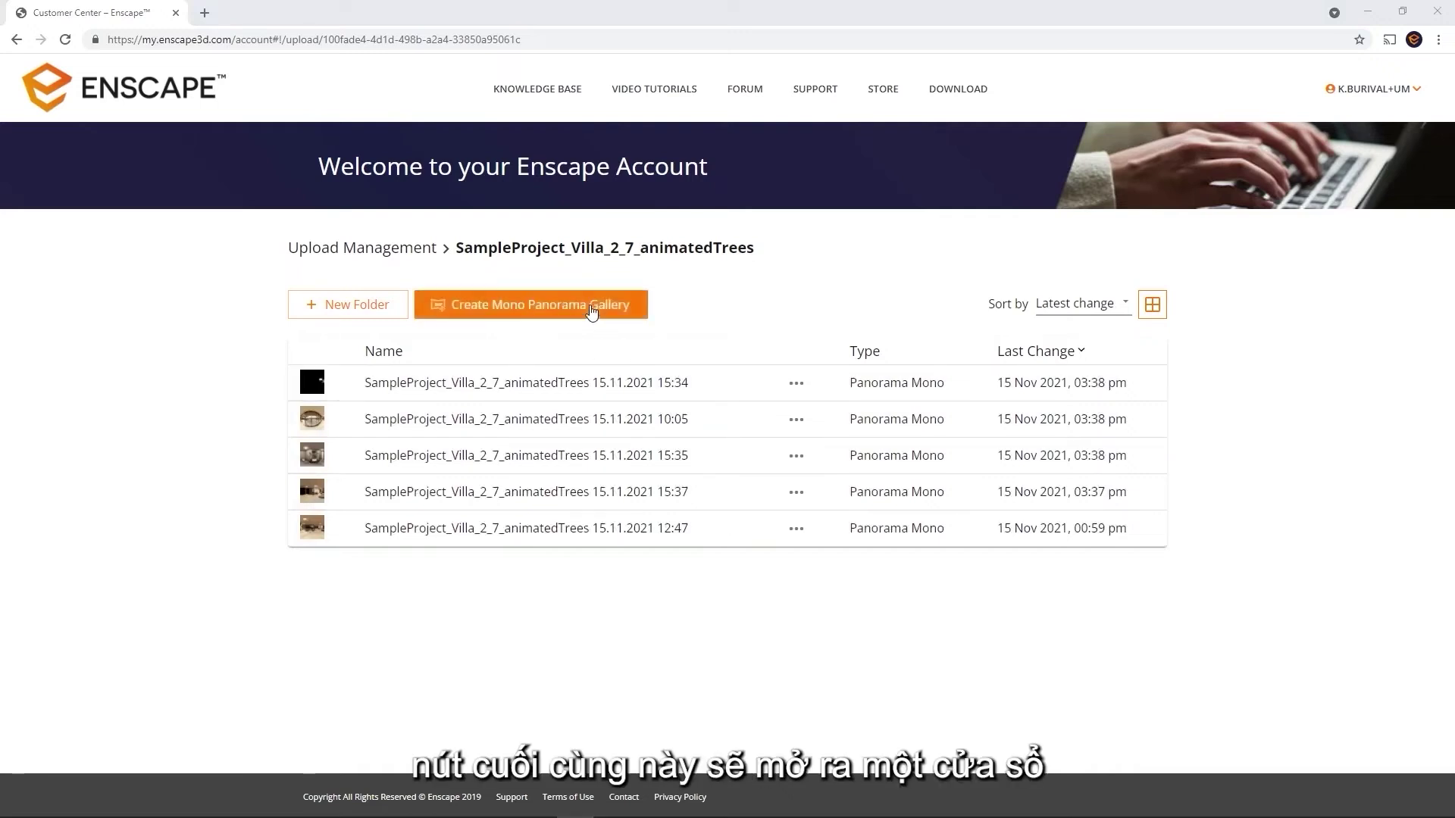
# Select all five villa panoramas for a mono panorama gallery and open them in the gallery editor
pyautogui.click(592, 309)
pyautogui.click(599, 399)
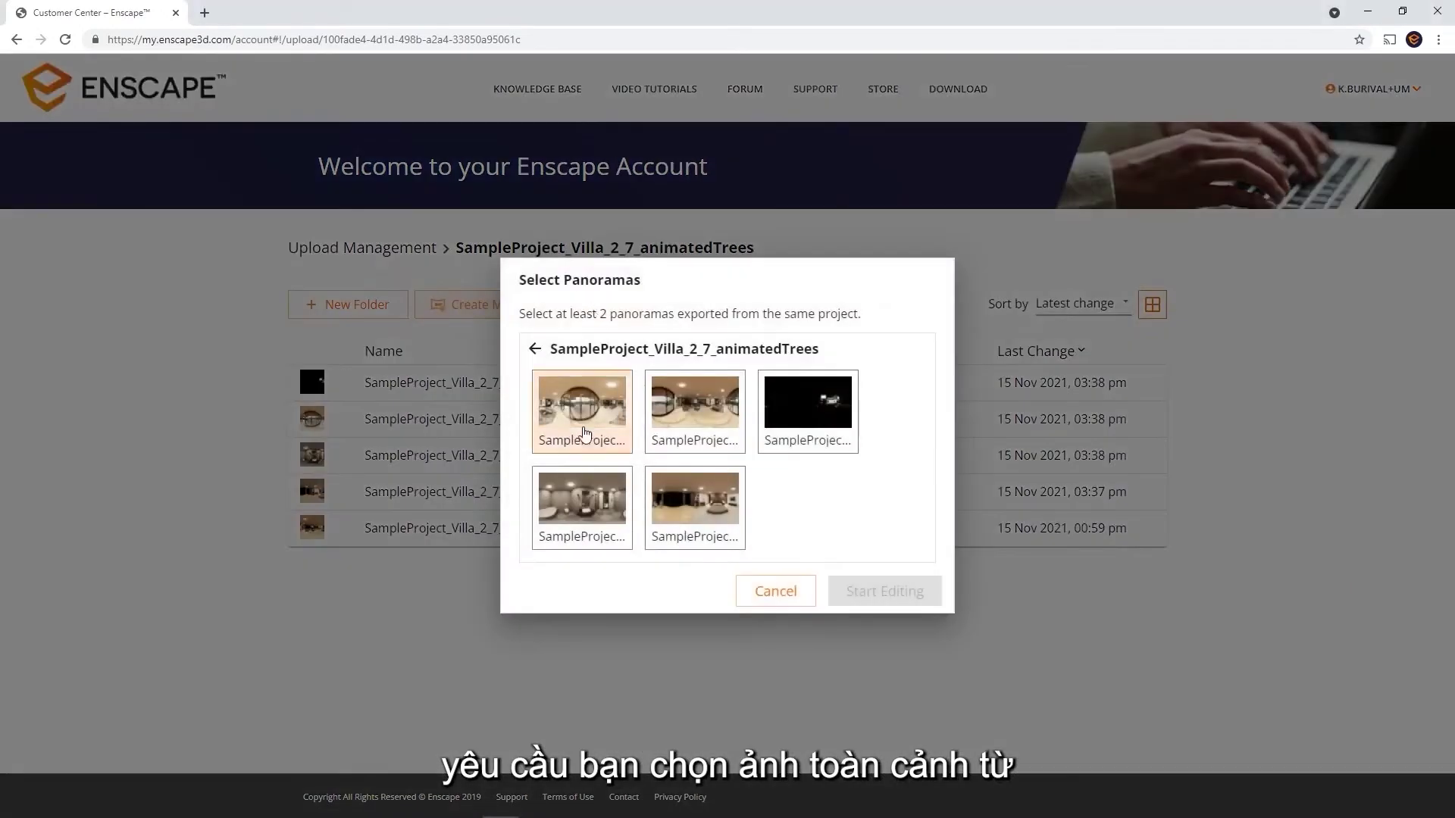
pyautogui.click(682, 428)
pyautogui.click(789, 429)
pyautogui.click(629, 522)
pyautogui.click(709, 517)
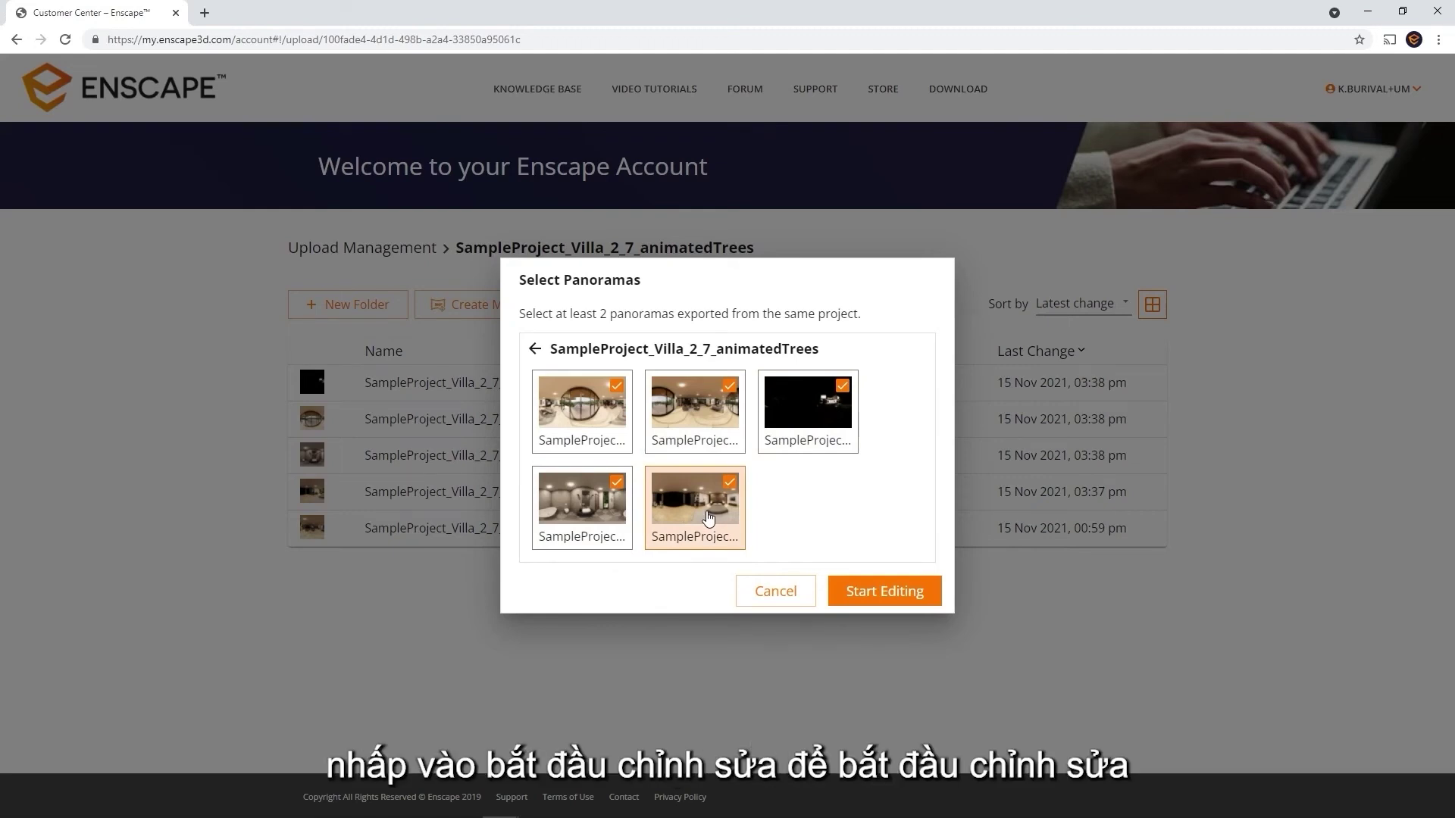
pyautogui.click(902, 603)
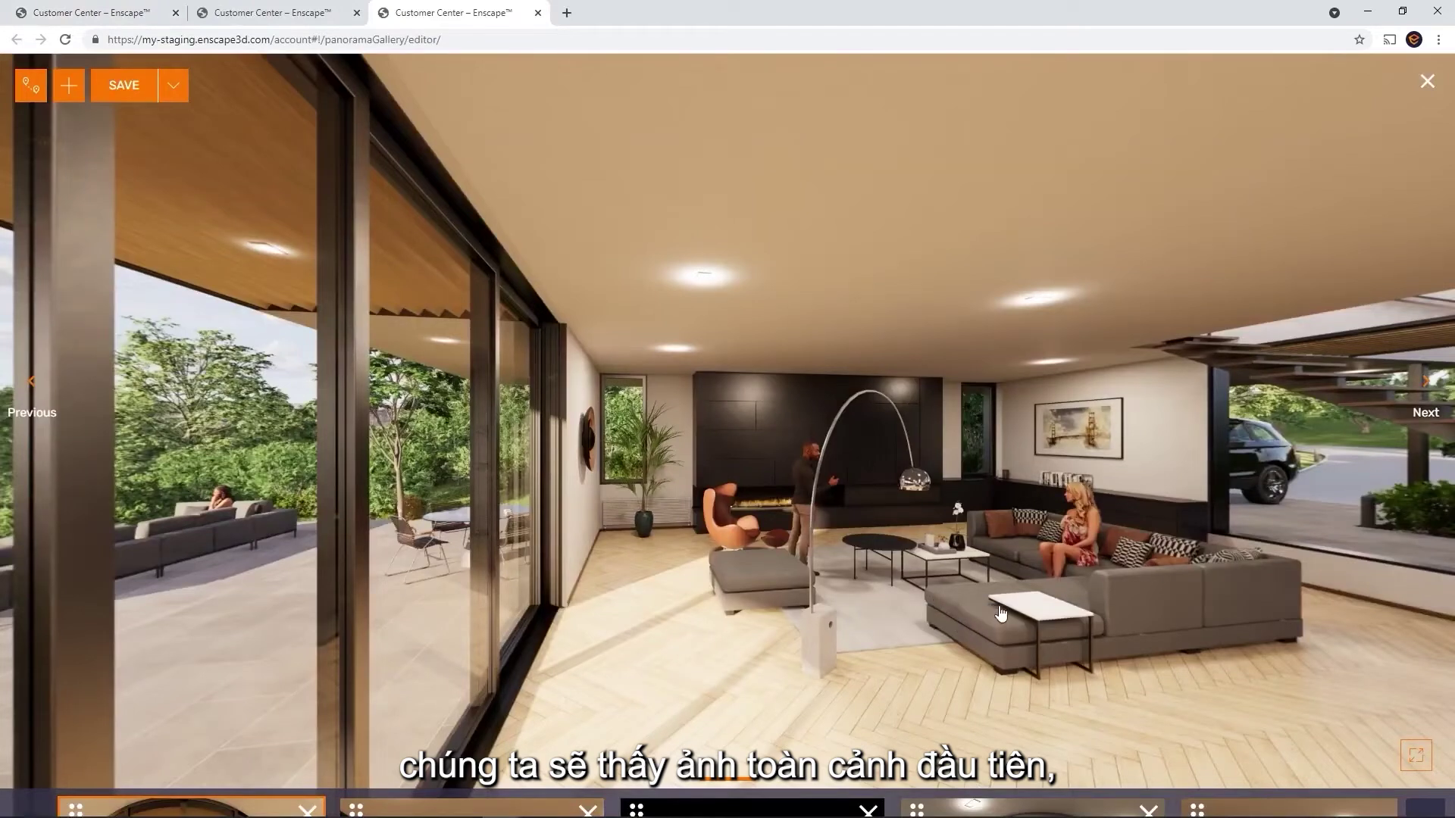
# Move the living-room panorama to third and bedroom to fourth, then remove the pool-view panorama
pyautogui.moveTo(999, 610); pyautogui.dragTo(763, 551)
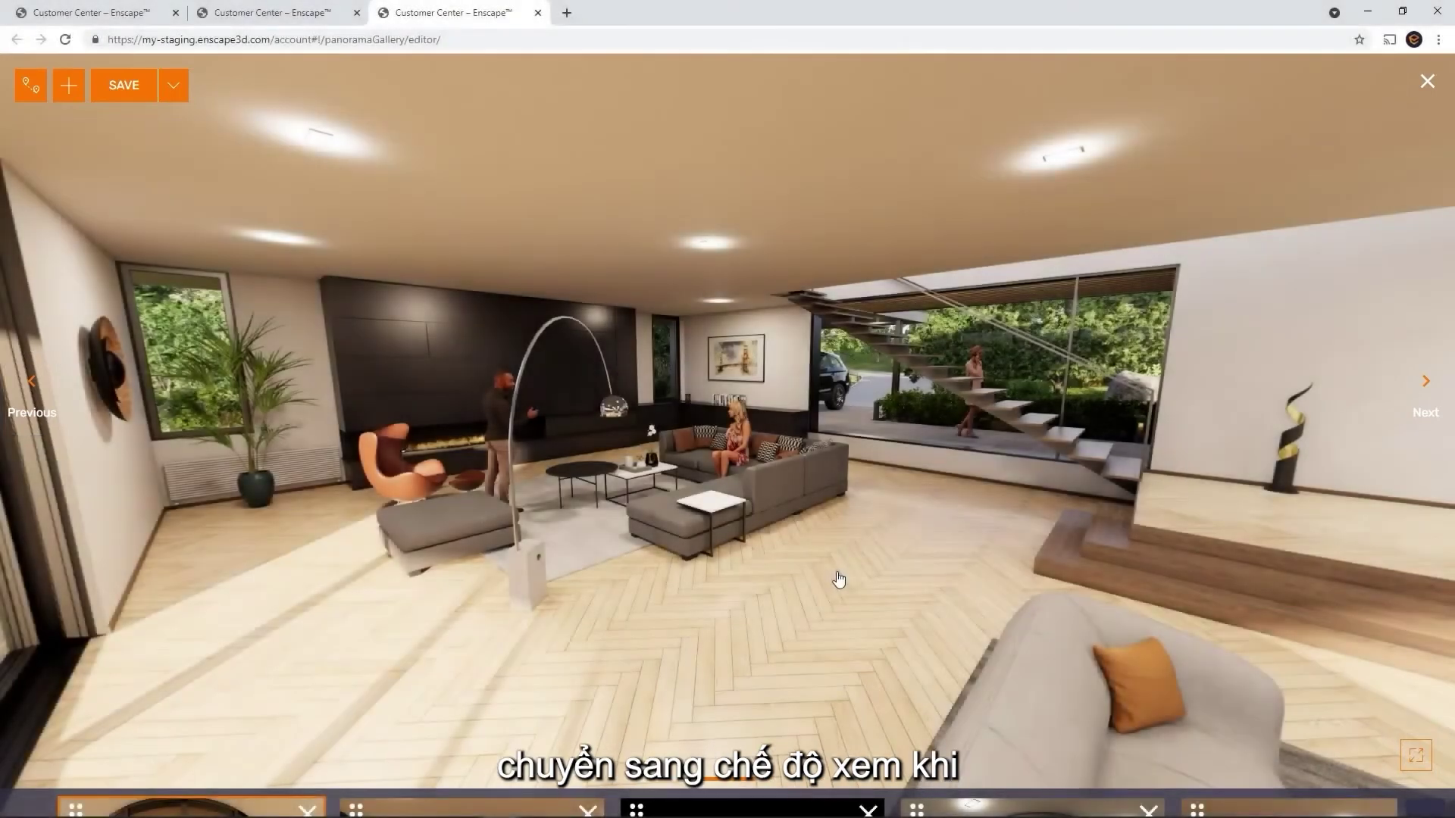
pyautogui.moveTo(784, 803)
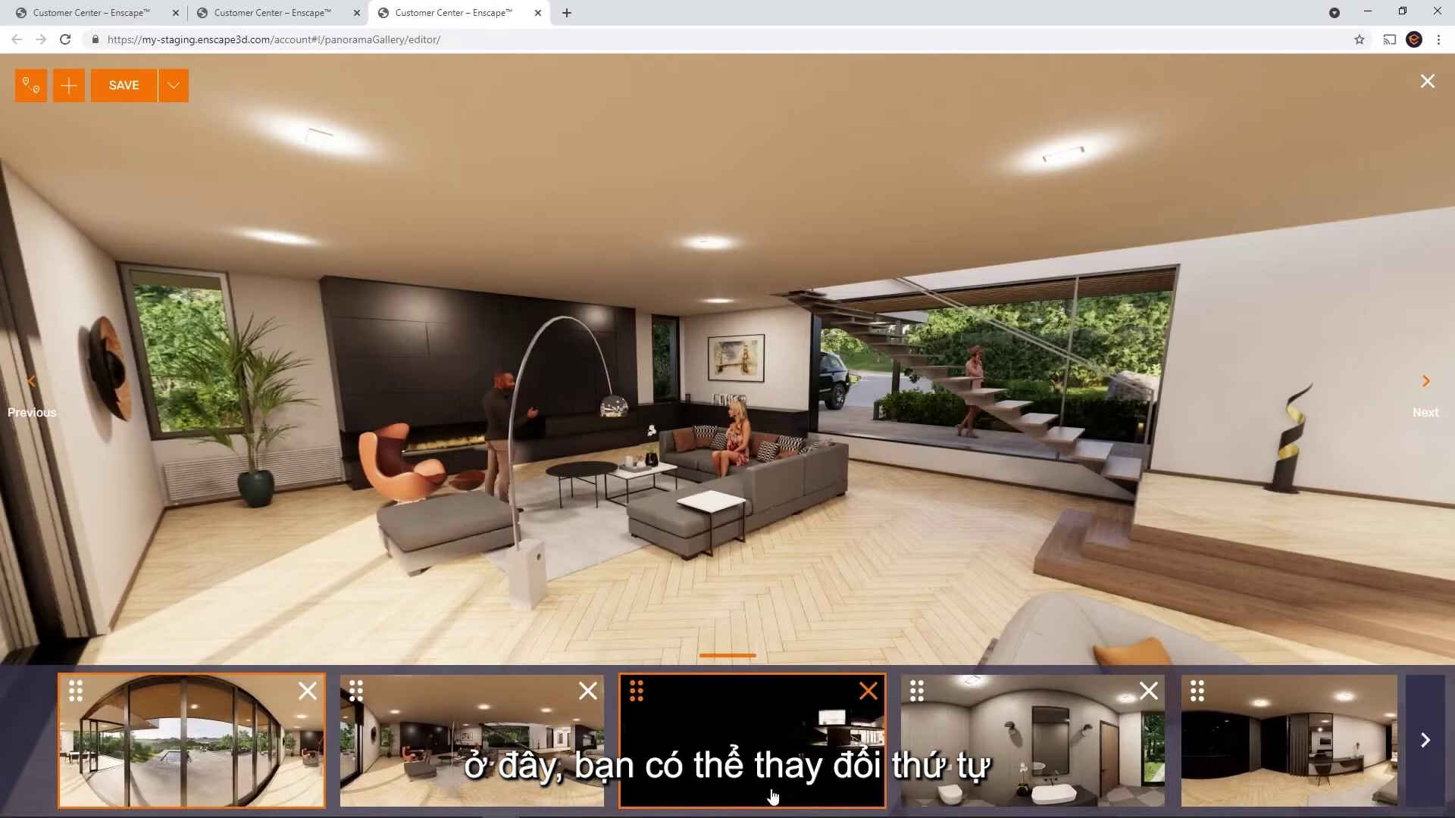
pyautogui.moveTo(357, 692); pyautogui.dragTo(696, 713)
pyautogui.moveTo(1197, 691); pyautogui.dragTo(900, 717)
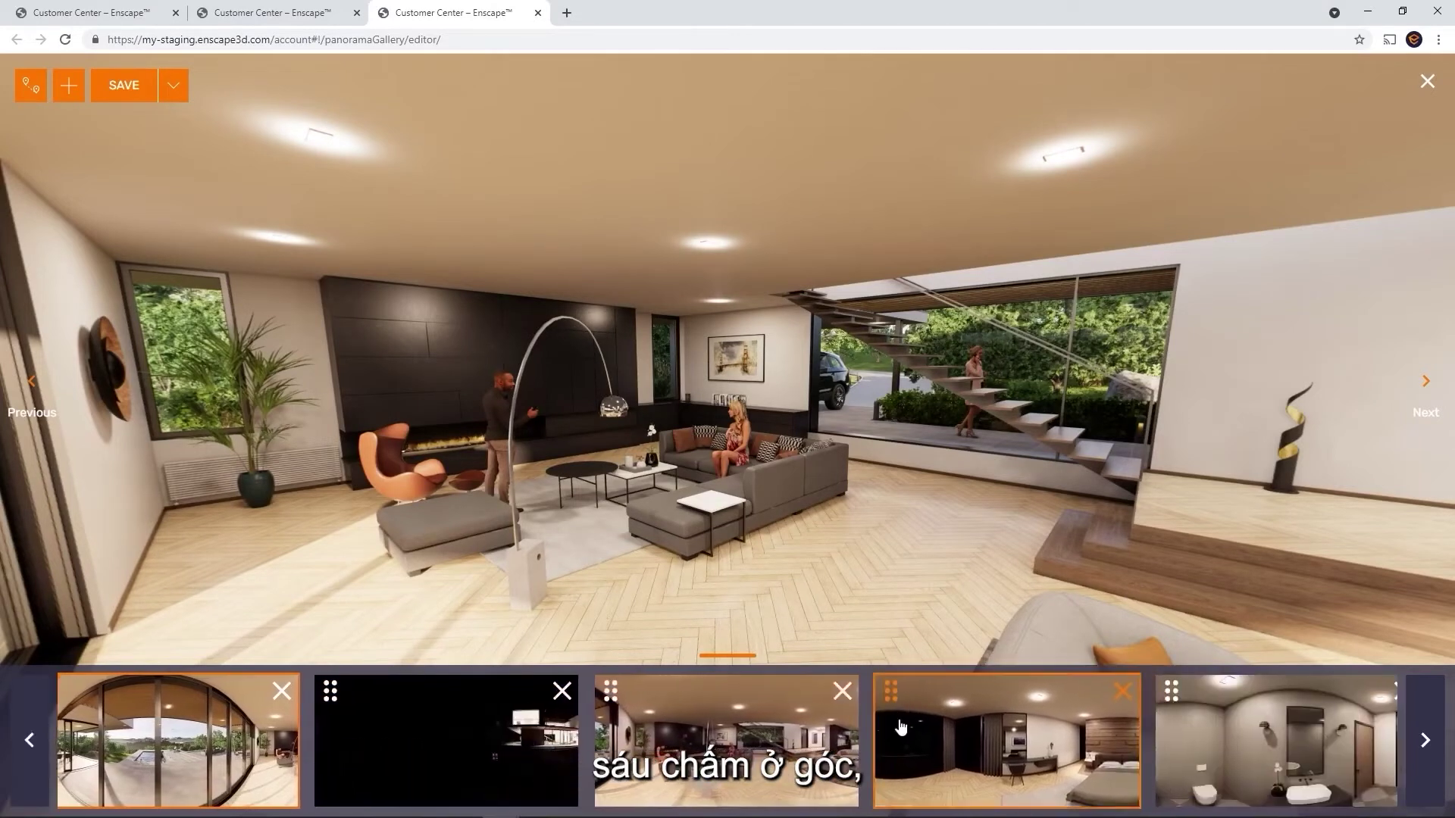
pyautogui.click(284, 695)
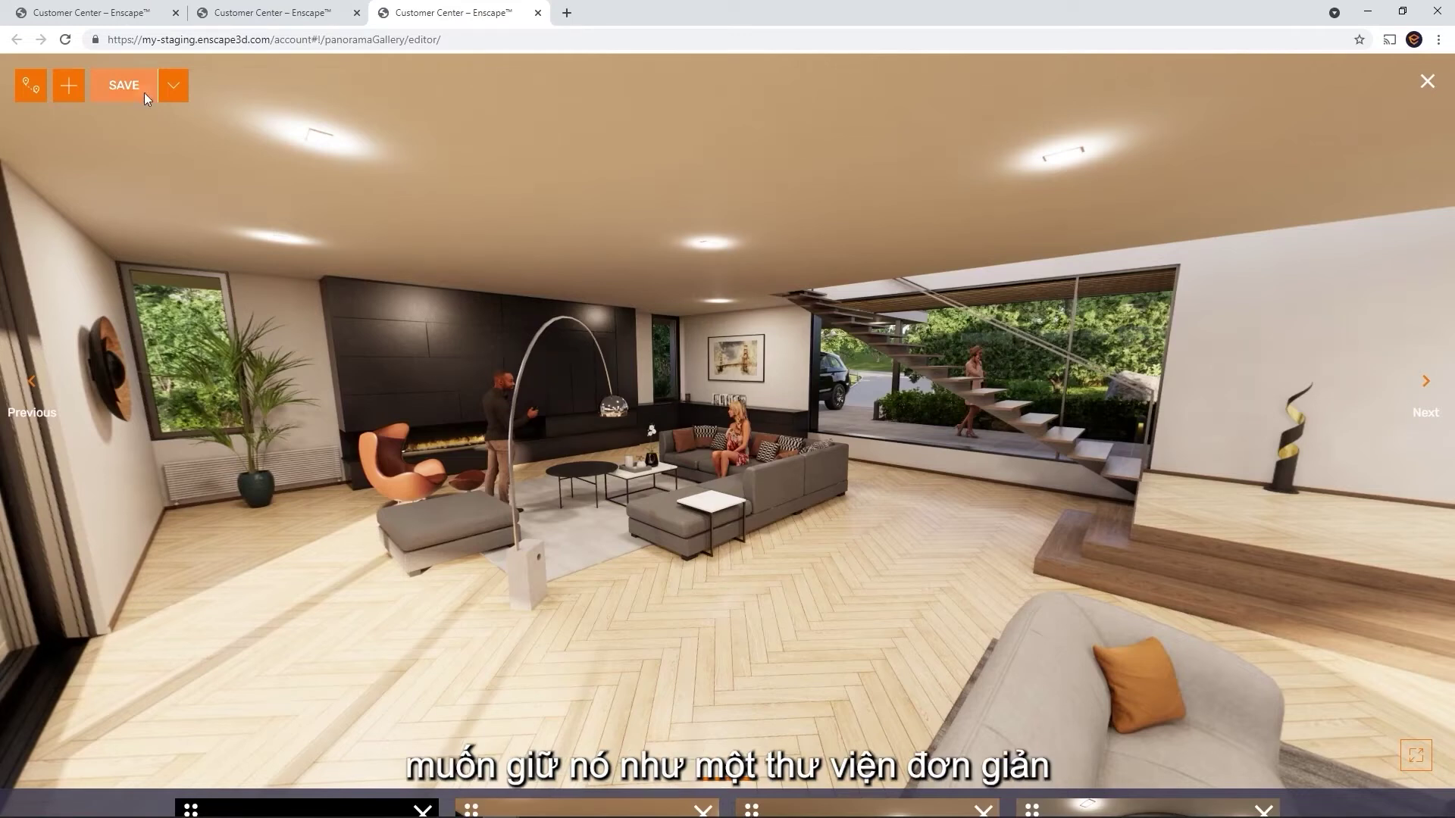
# Save the gallery and set its navigation mode to tour with two waypoints
pyautogui.click(144, 92)
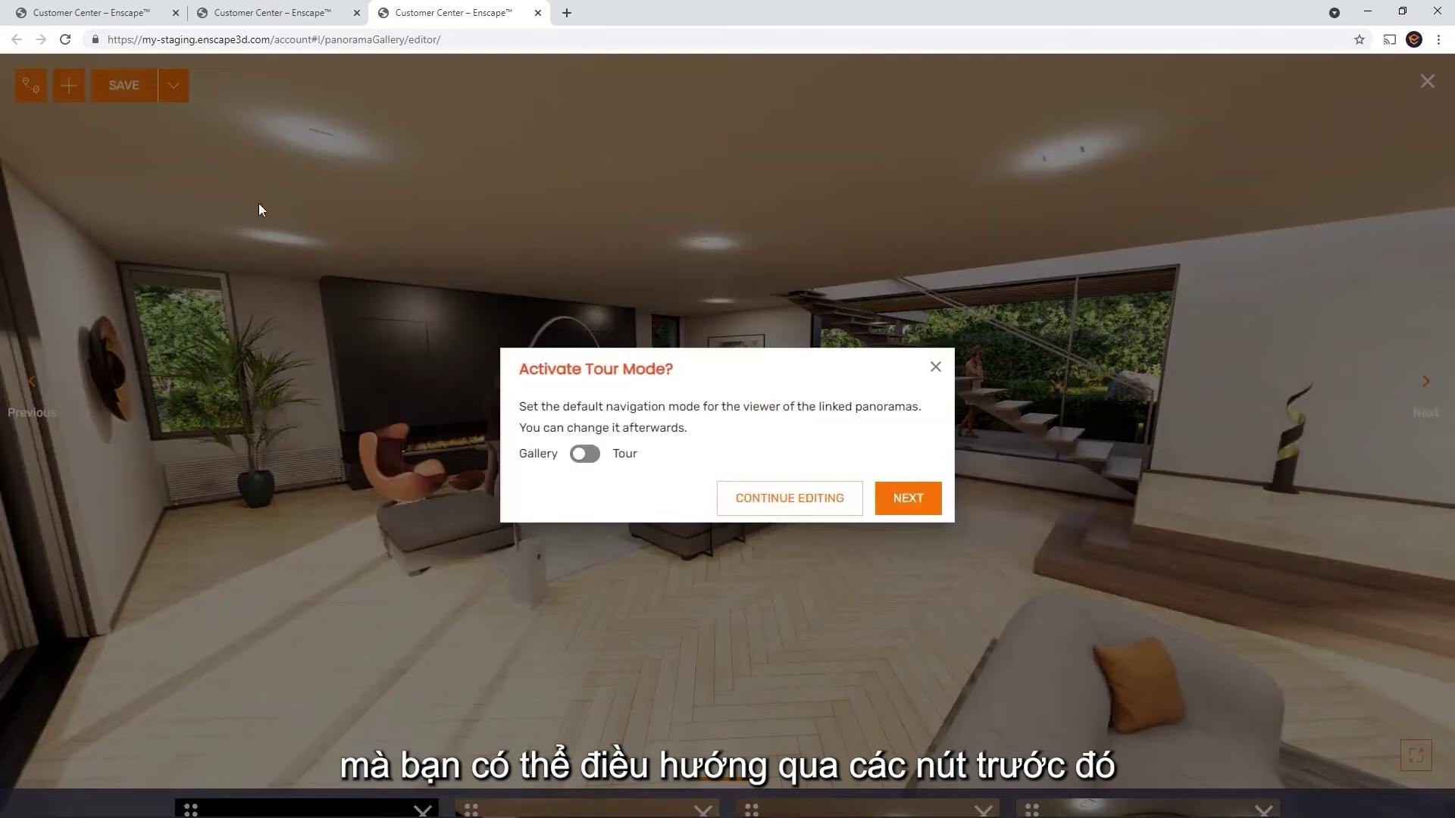
pyautogui.click(584, 454)
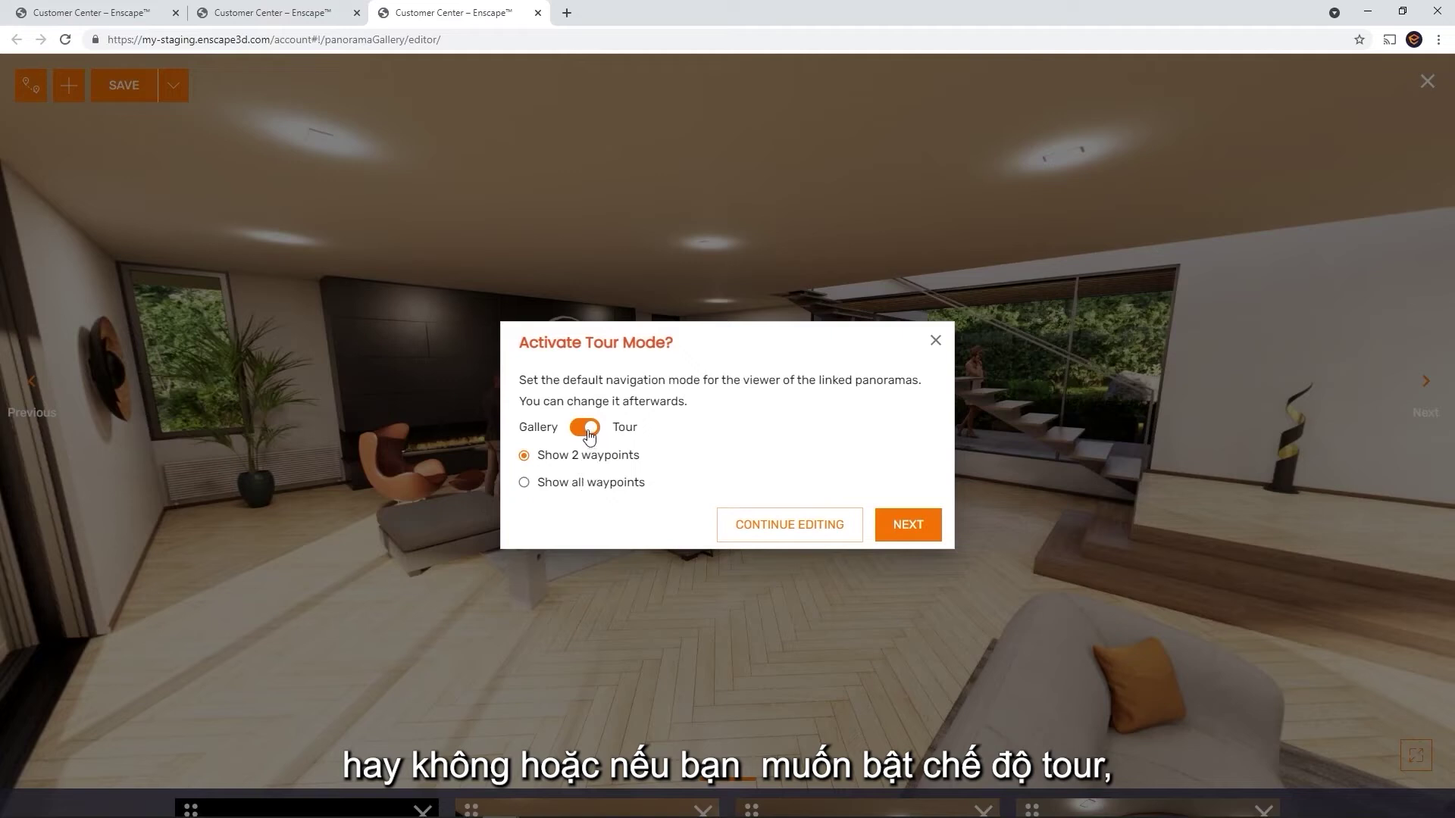
pyautogui.click(587, 429)
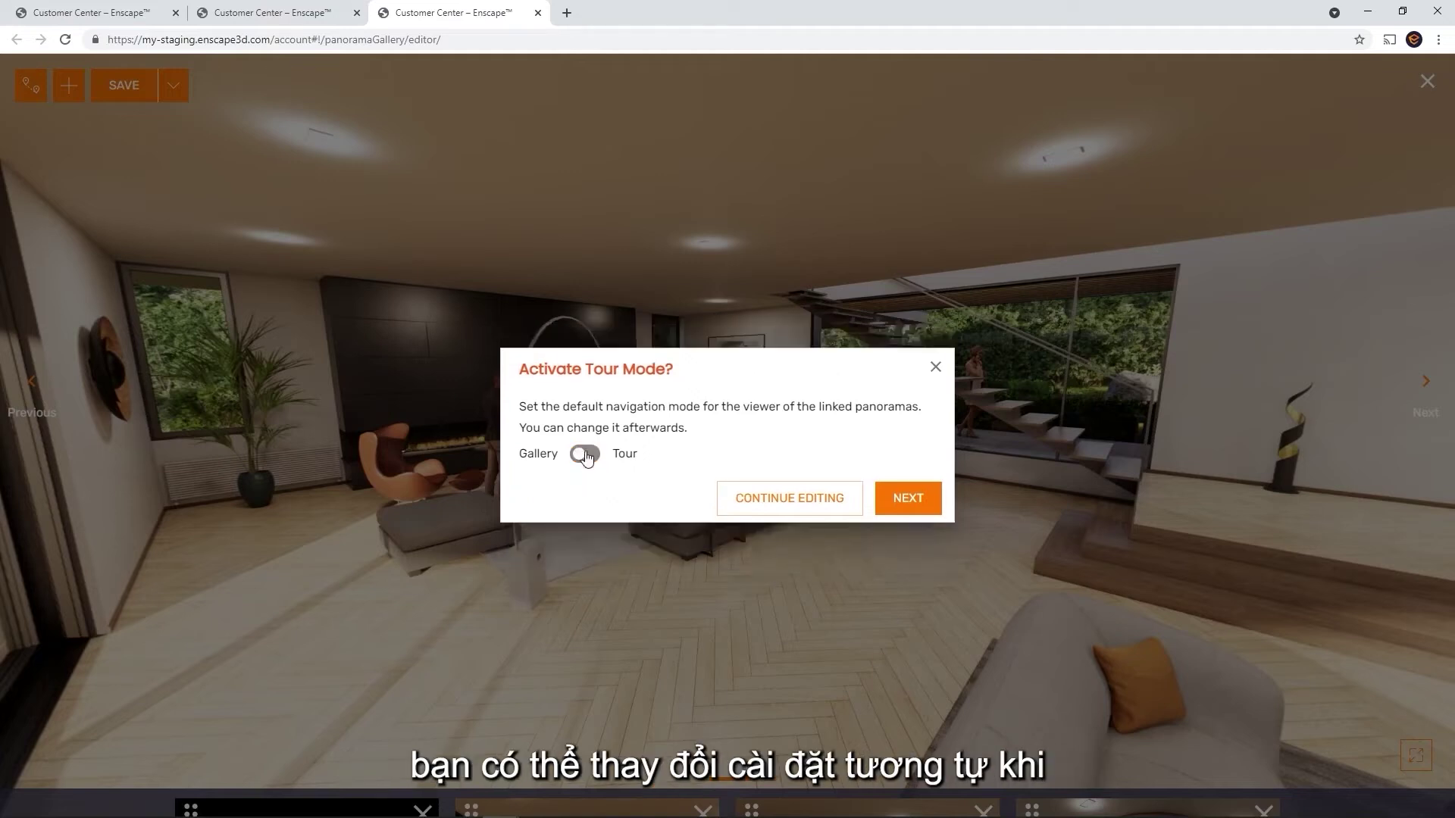
pyautogui.click(750, 500)
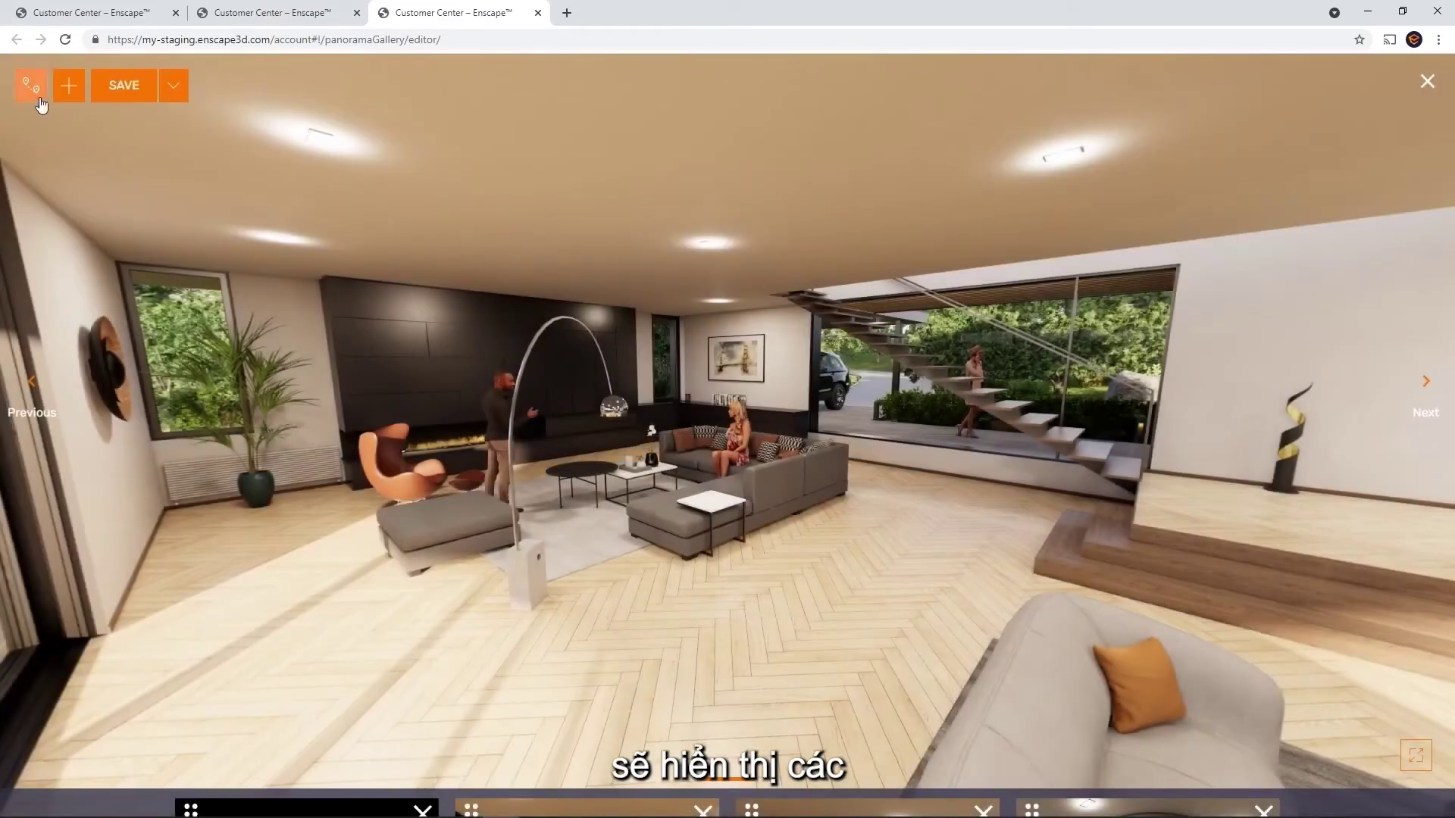
pyautogui.click(32, 86)
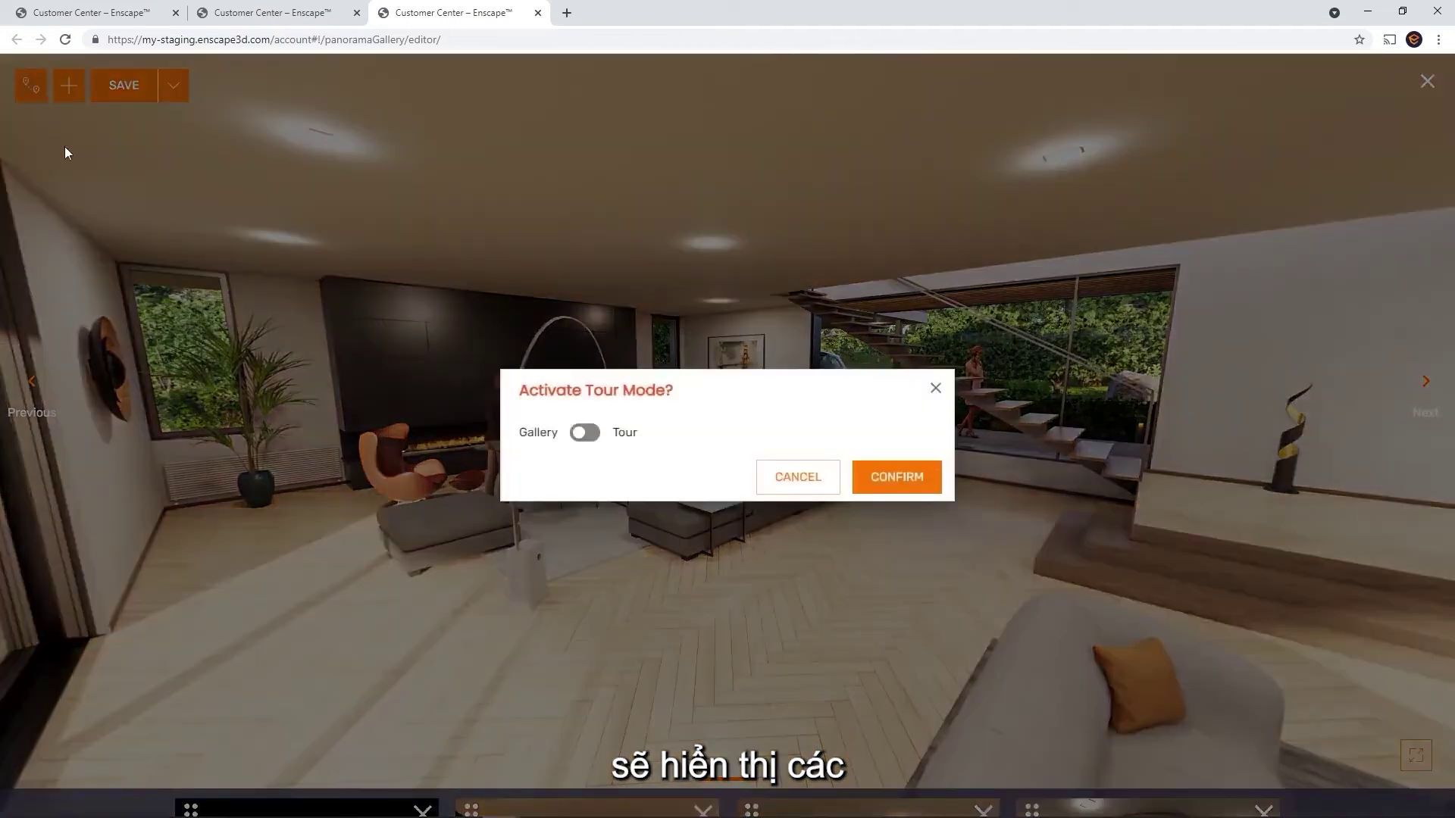
pyautogui.click(586, 435)
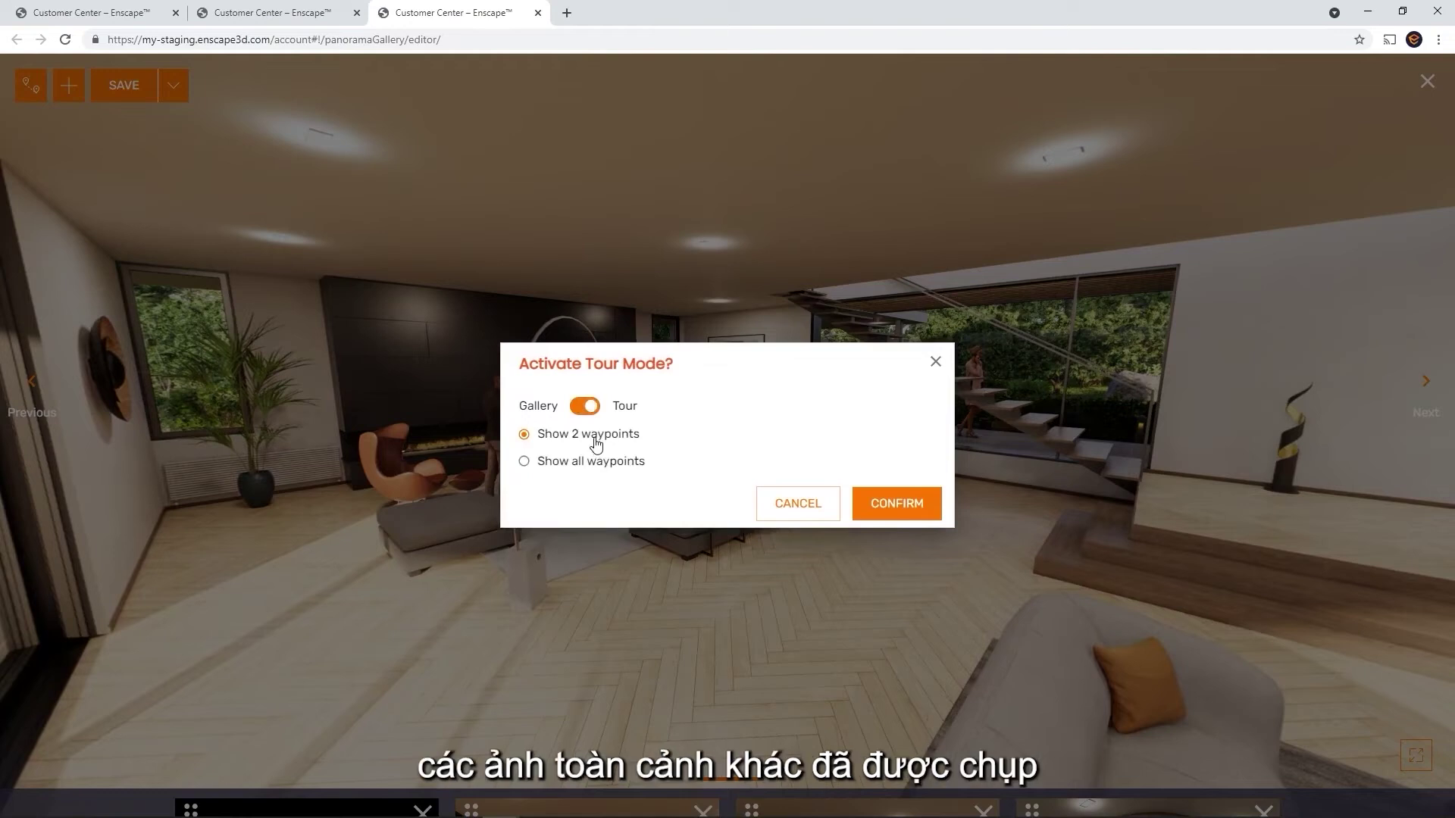
pyautogui.click(894, 512)
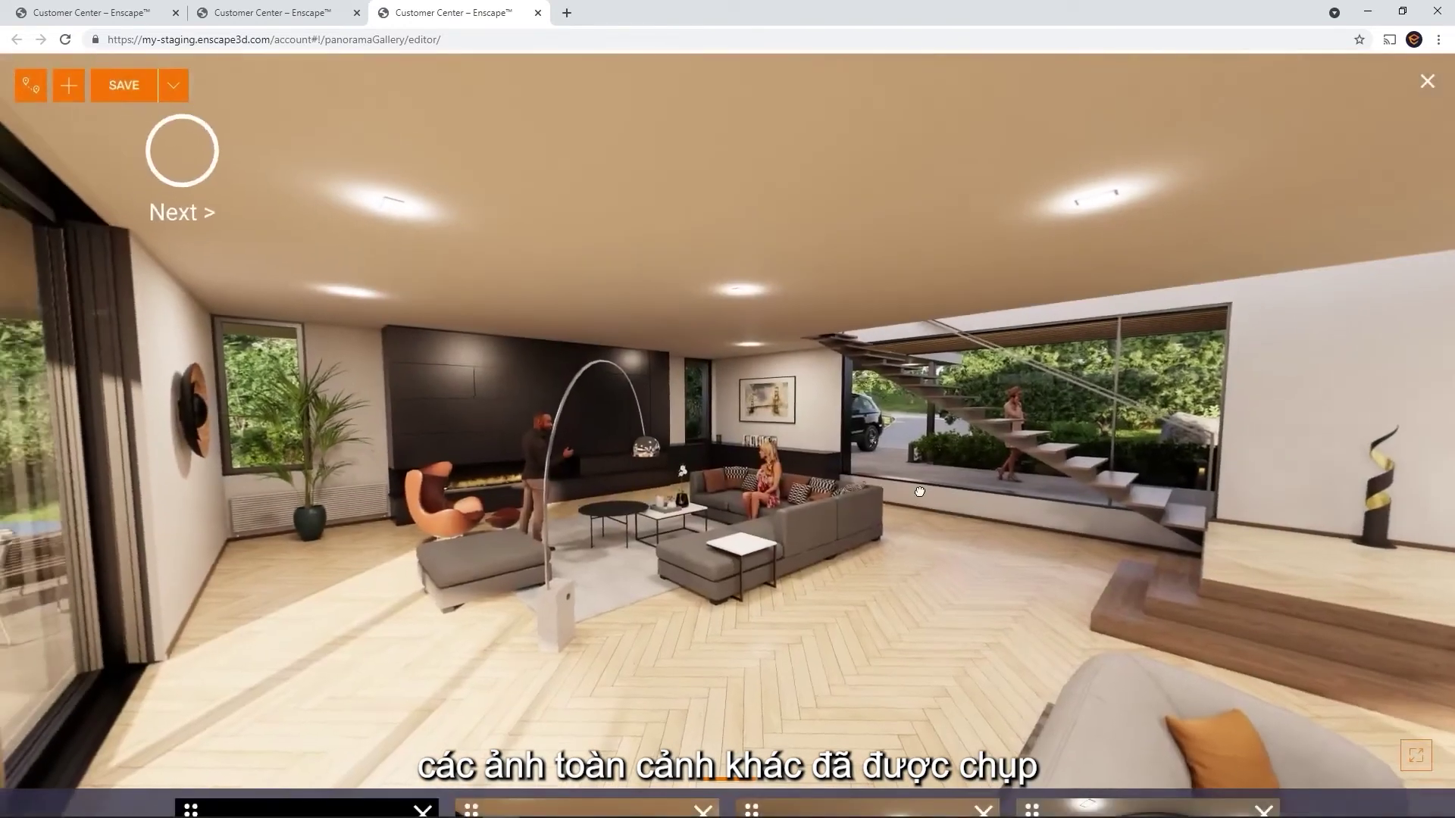
# Step through the tour from the living room to the night exterior, bathroom and bedroom panoramas
pyautogui.moveTo(920, 492); pyautogui.dragTo(136, 584)
pyautogui.moveTo(940, 523); pyautogui.dragTo(139, 546)
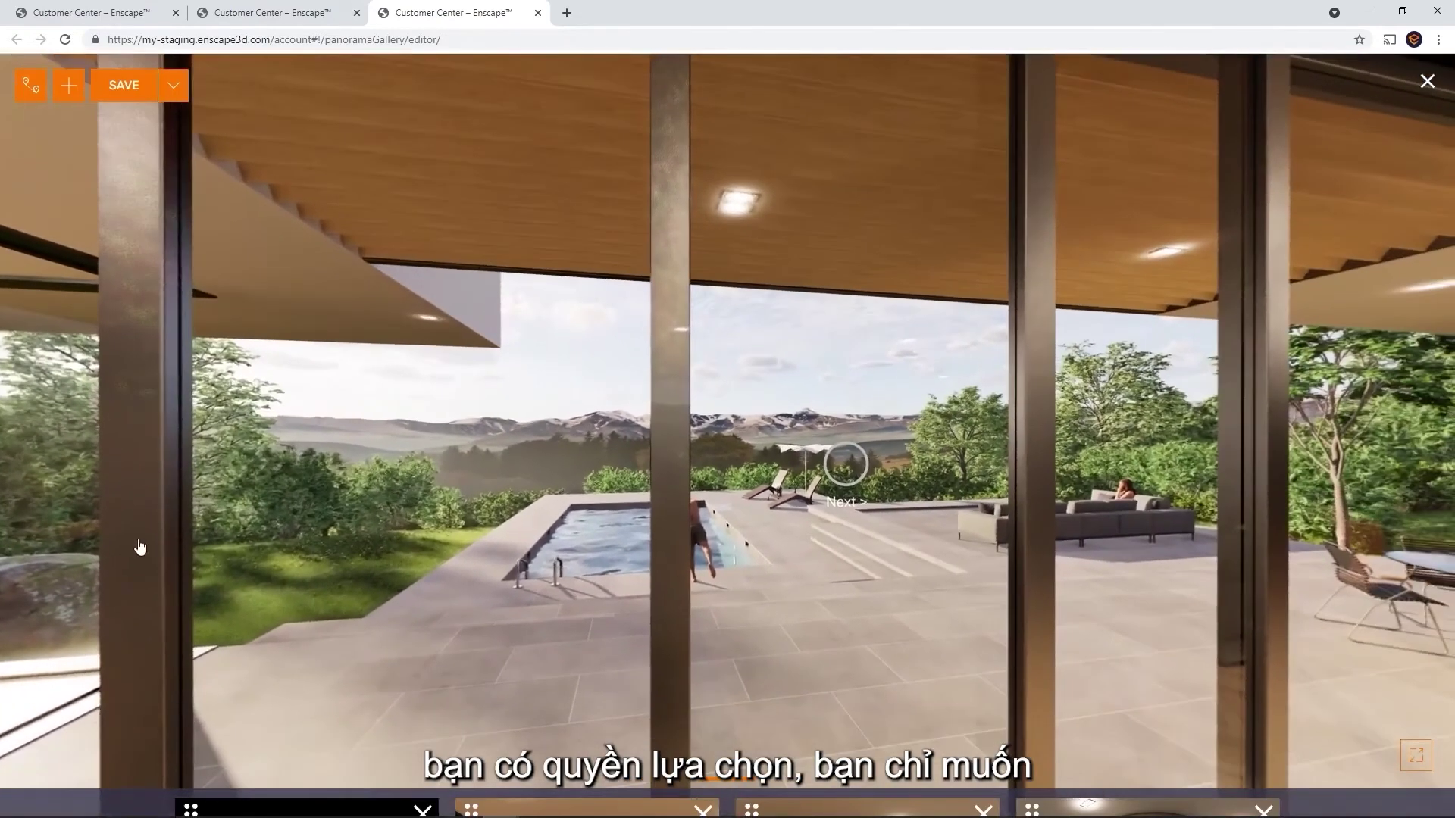
pyautogui.click(849, 456)
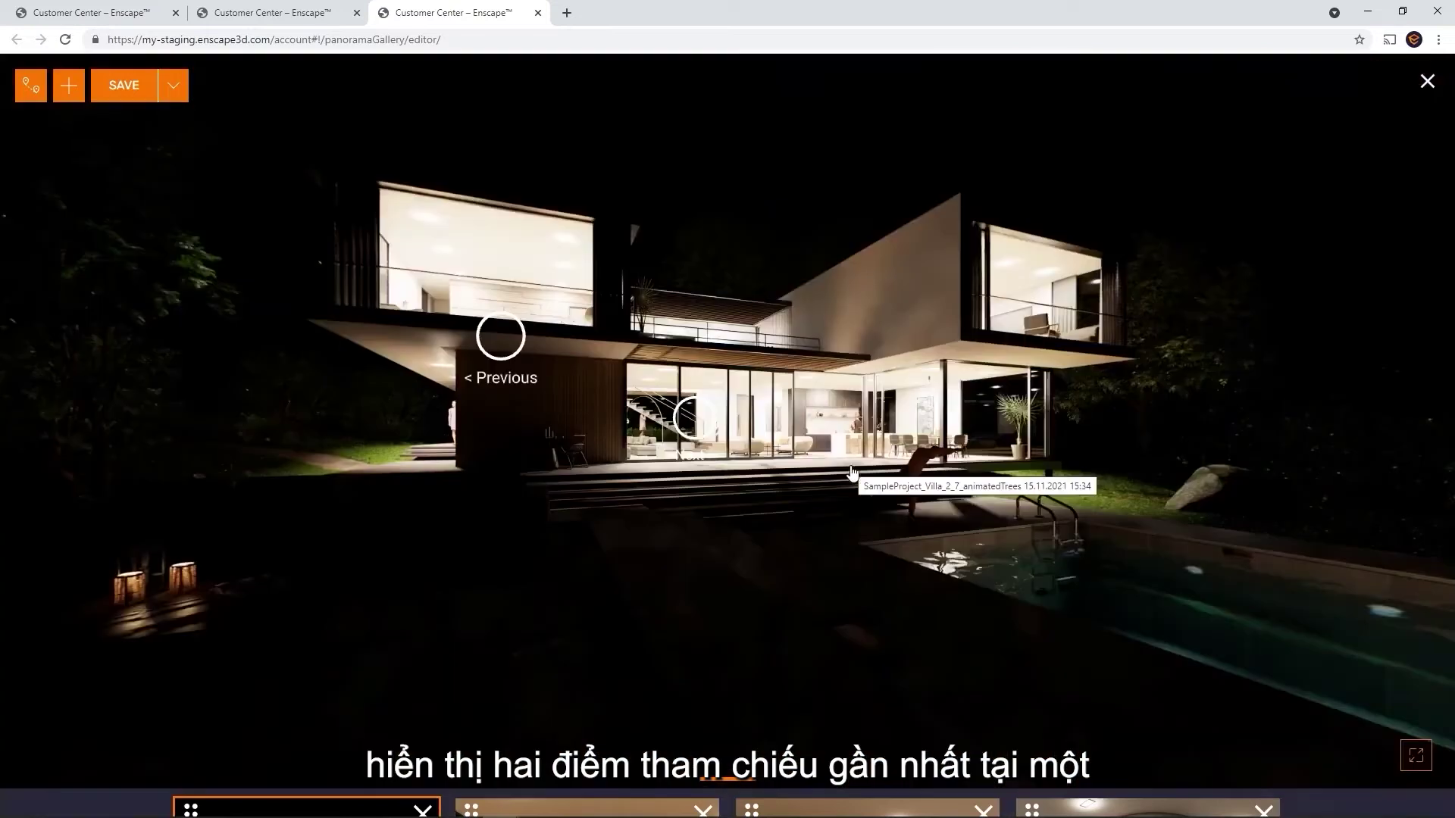
pyautogui.click(496, 335)
pyautogui.moveTo(496, 335); pyautogui.dragTo(1364, 288)
pyautogui.click(754, 294)
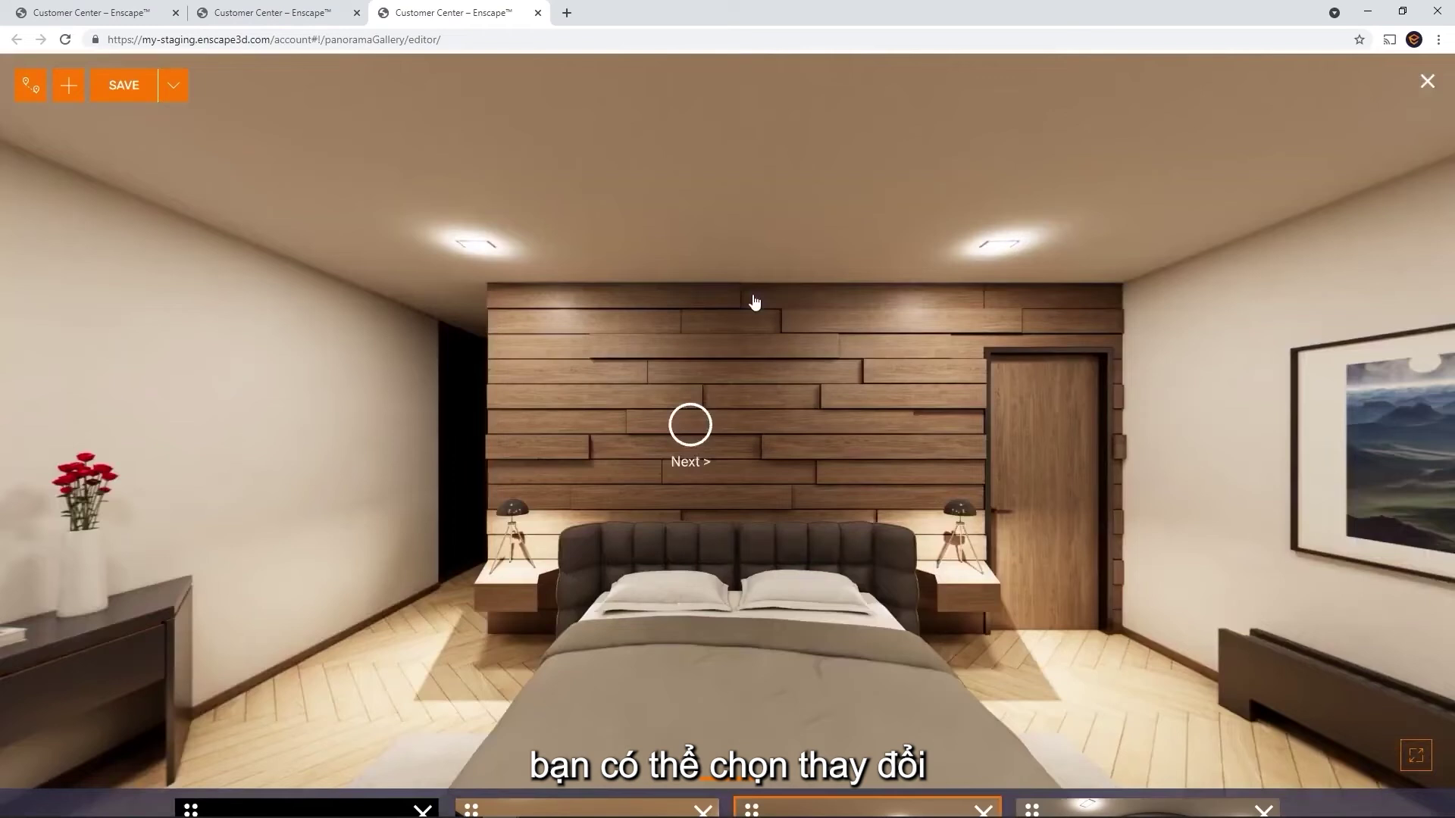
# Switch the tour to show all waypoints and walk via the night exterior into the living room
pyautogui.click(29, 89)
pyautogui.click(523, 461)
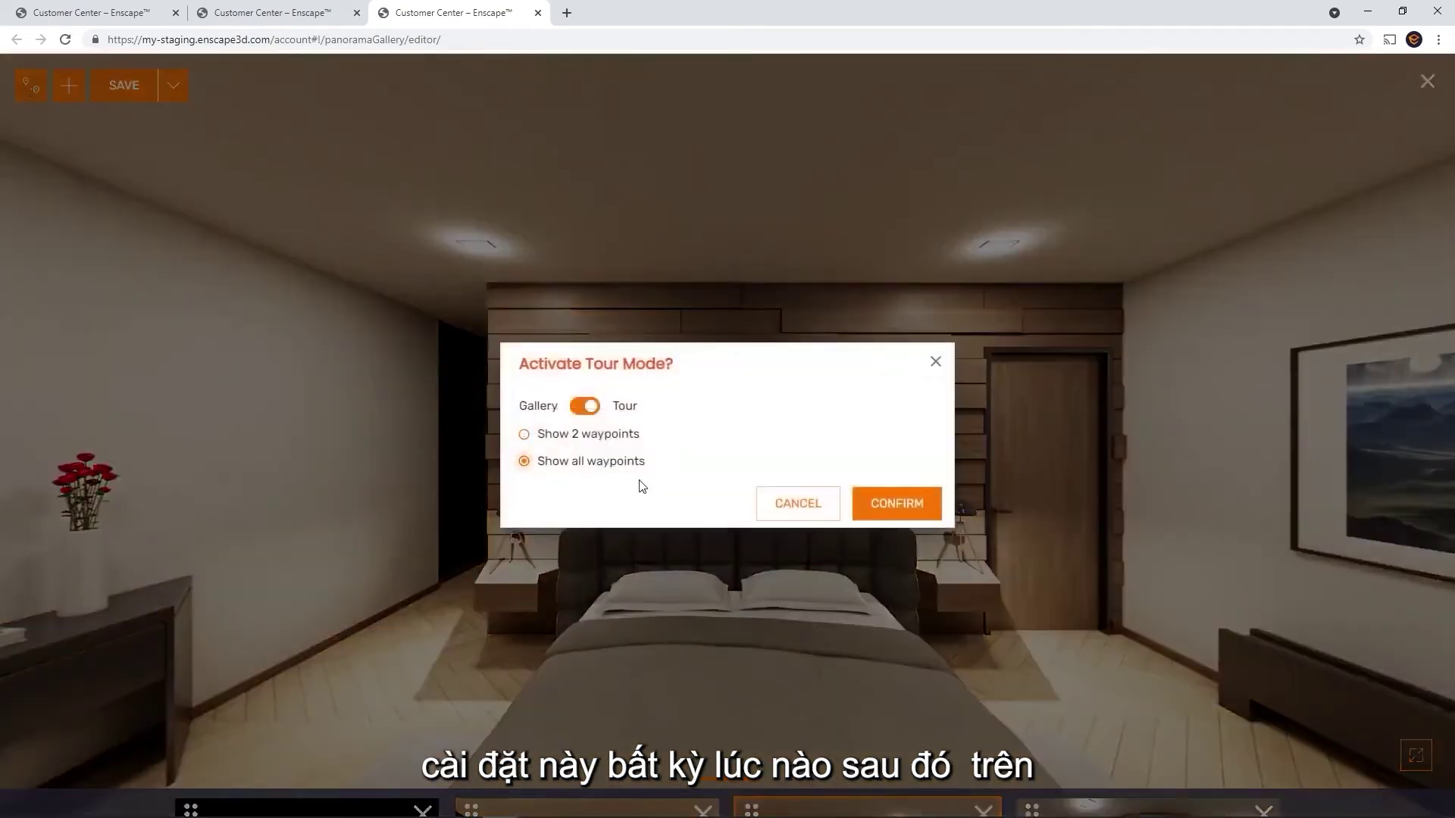
pyautogui.click(900, 505)
pyautogui.moveTo(903, 535); pyautogui.dragTo(92, 199)
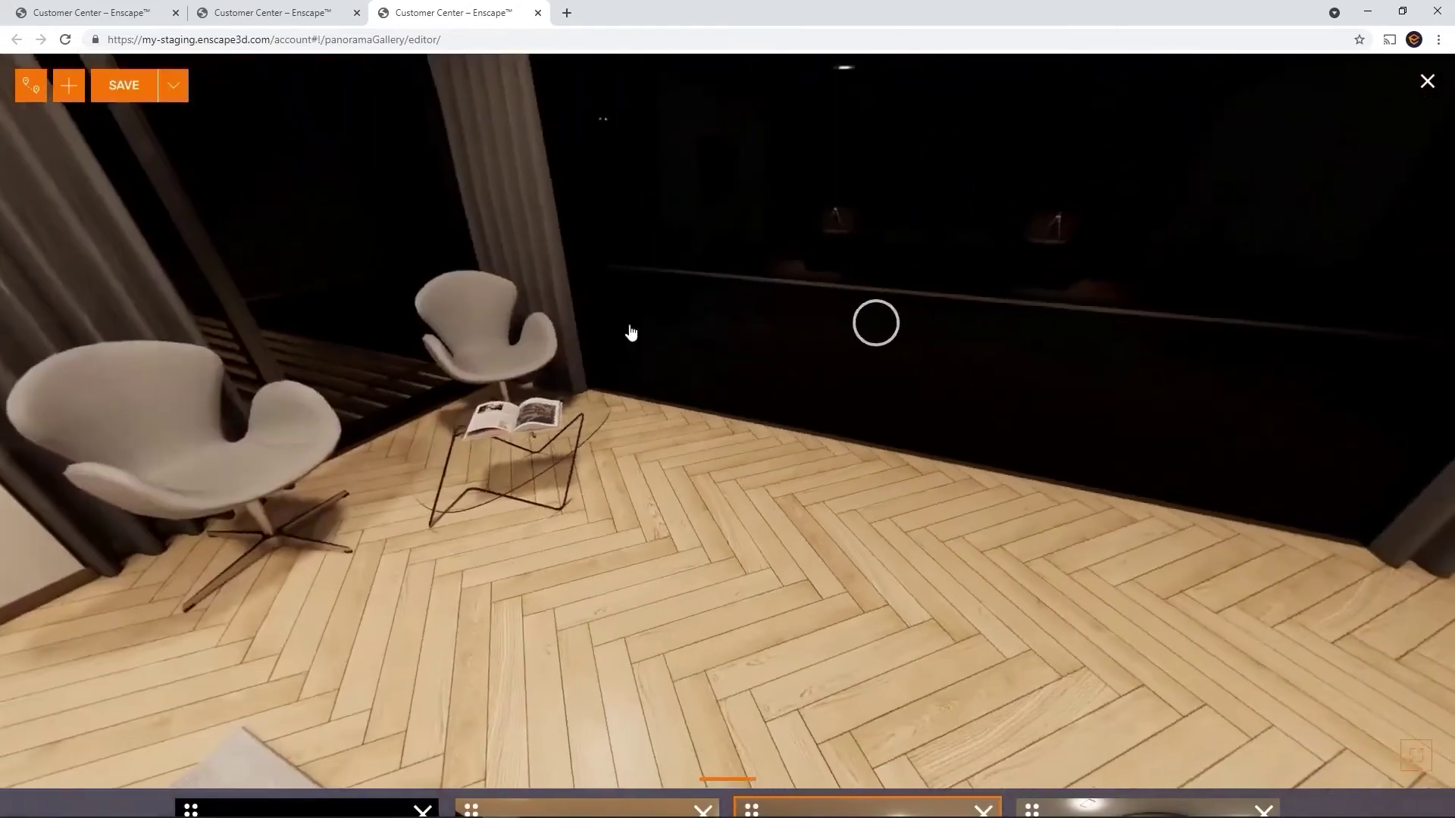
pyautogui.click(873, 322)
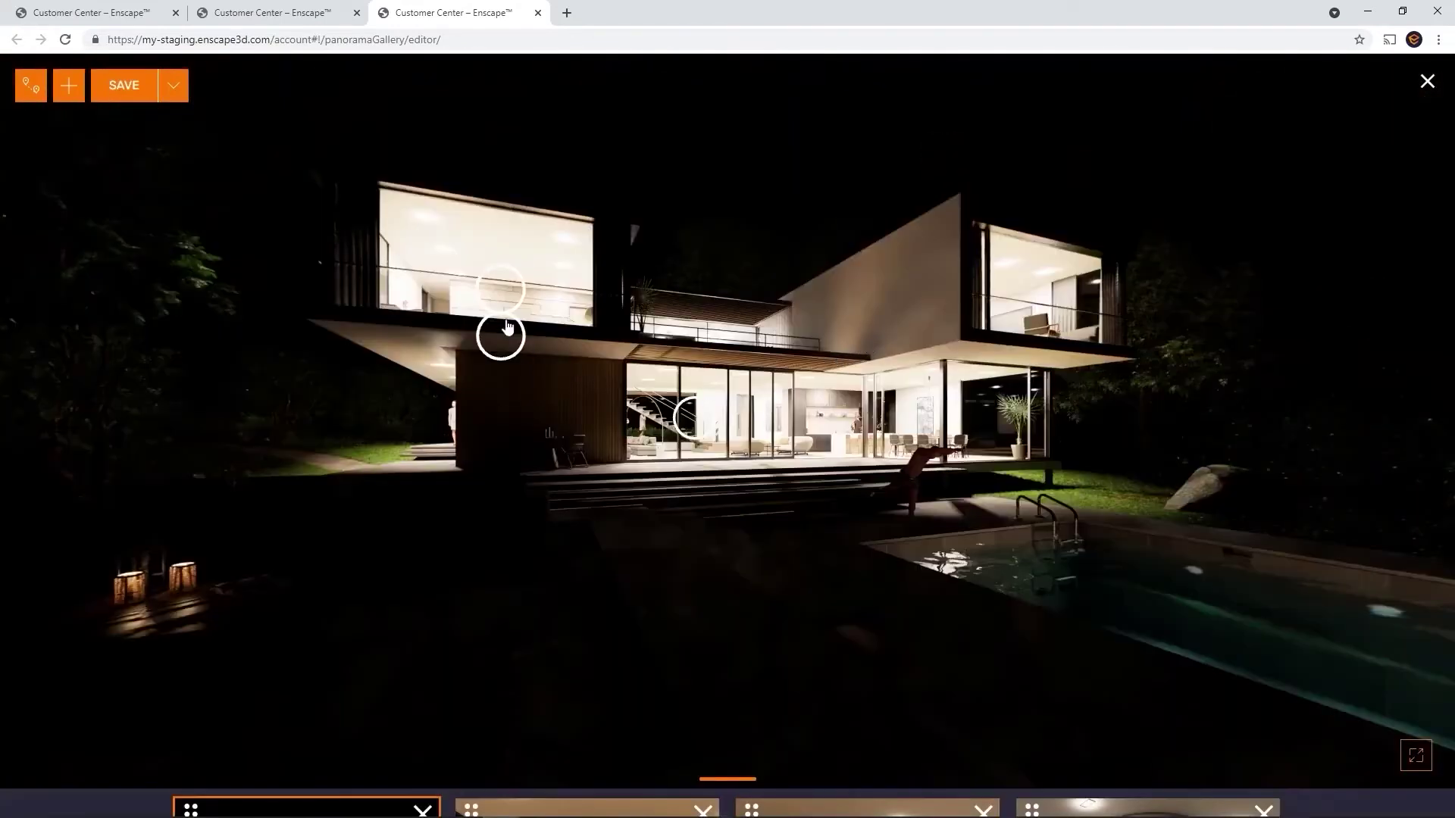
pyautogui.click(703, 421)
pyautogui.moveTo(880, 444); pyautogui.dragTo(1369, 492)
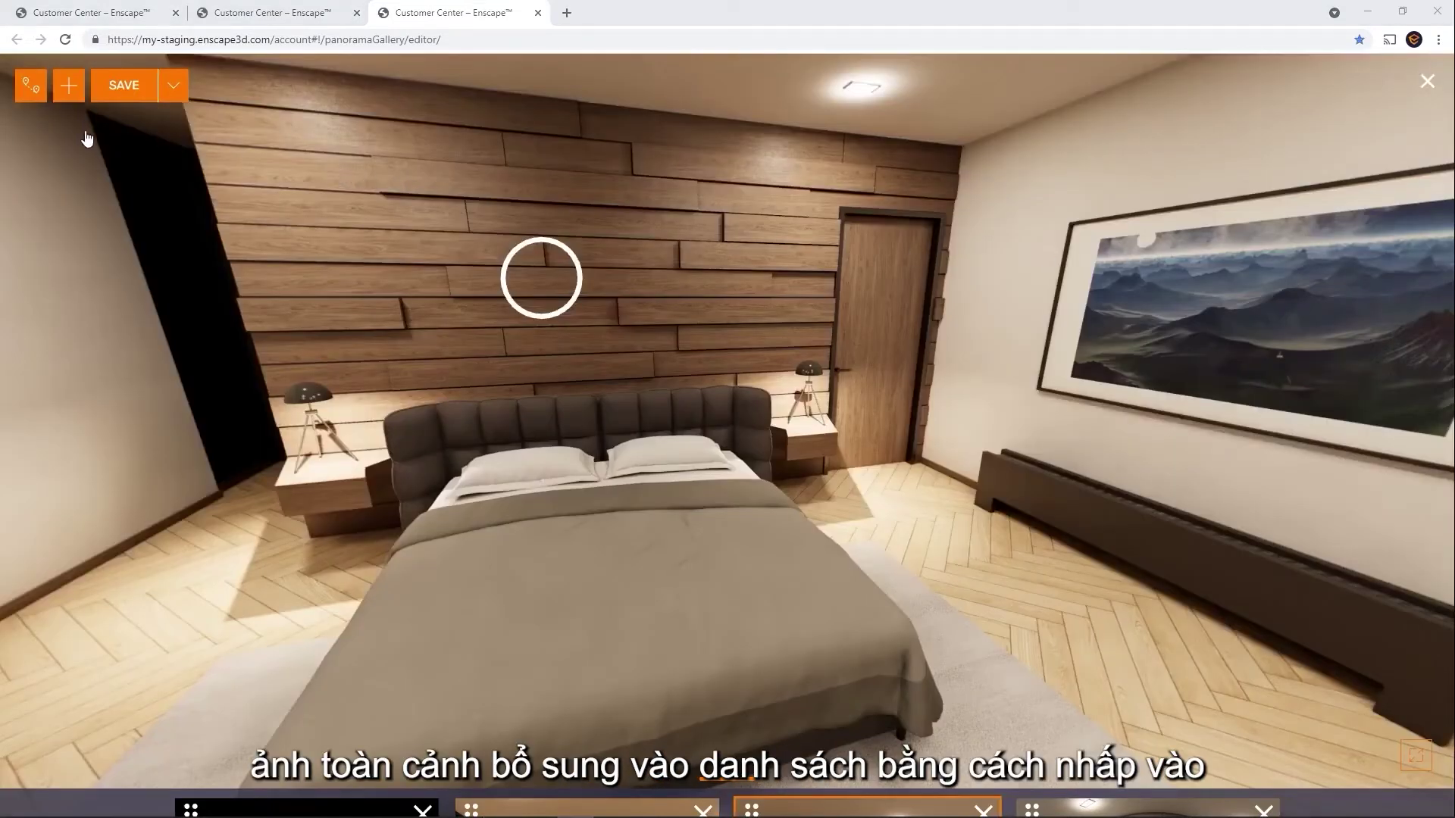
pyautogui.click(70, 87)
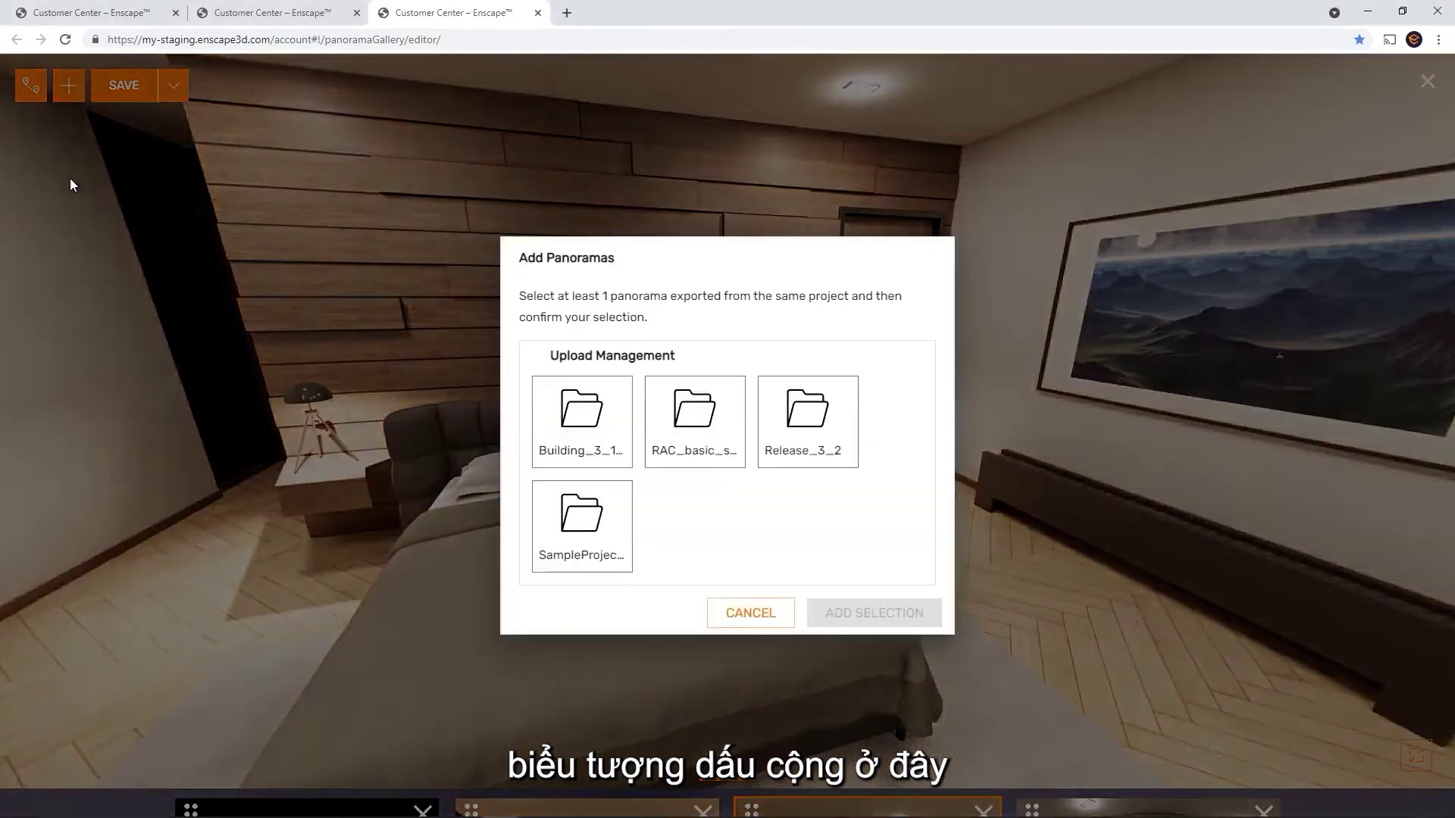
# Add the remaining SampleProject villa panorama to the gallery and view the living-room panorama
pyautogui.click(578, 559)
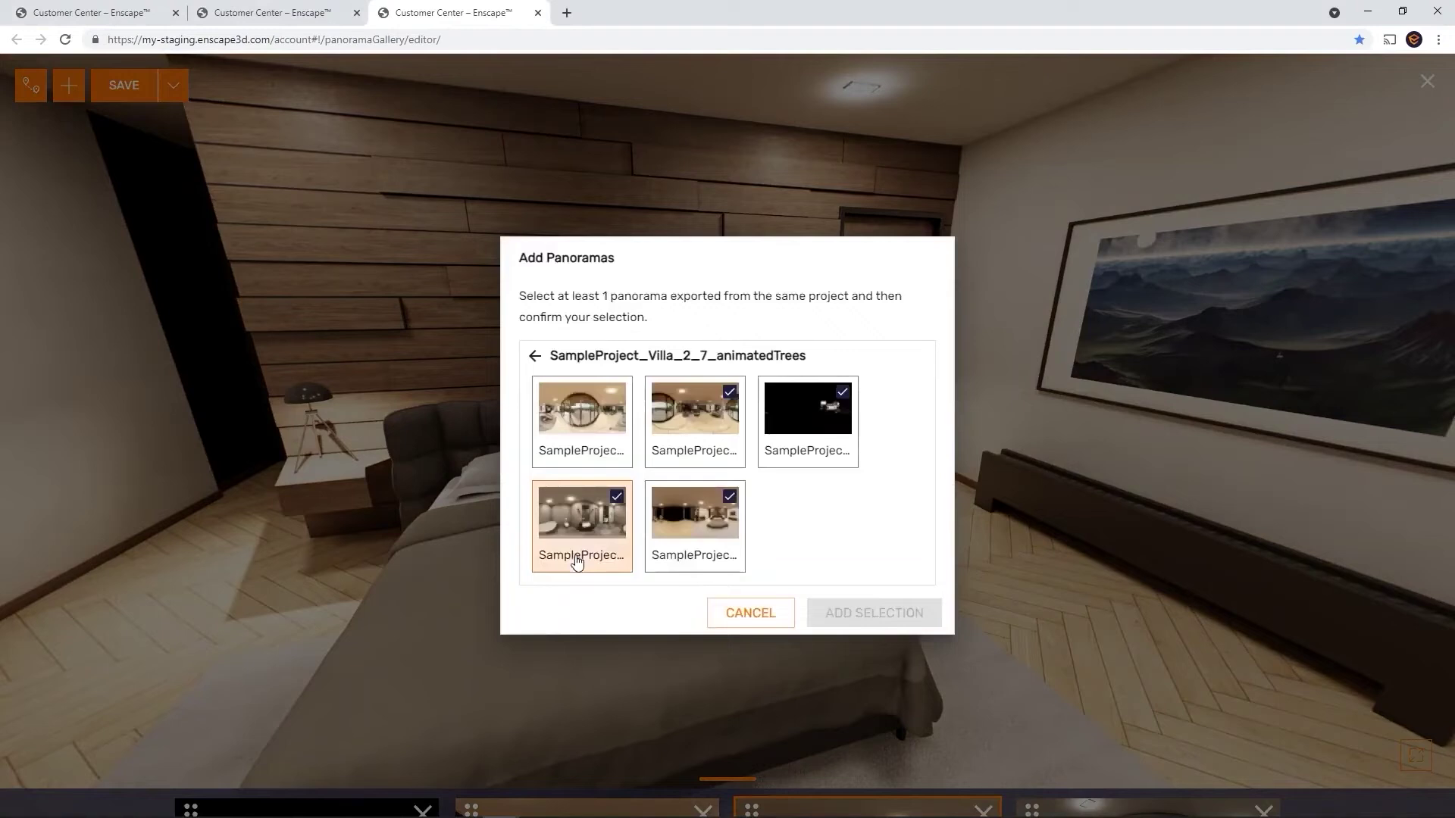
pyautogui.click(579, 450)
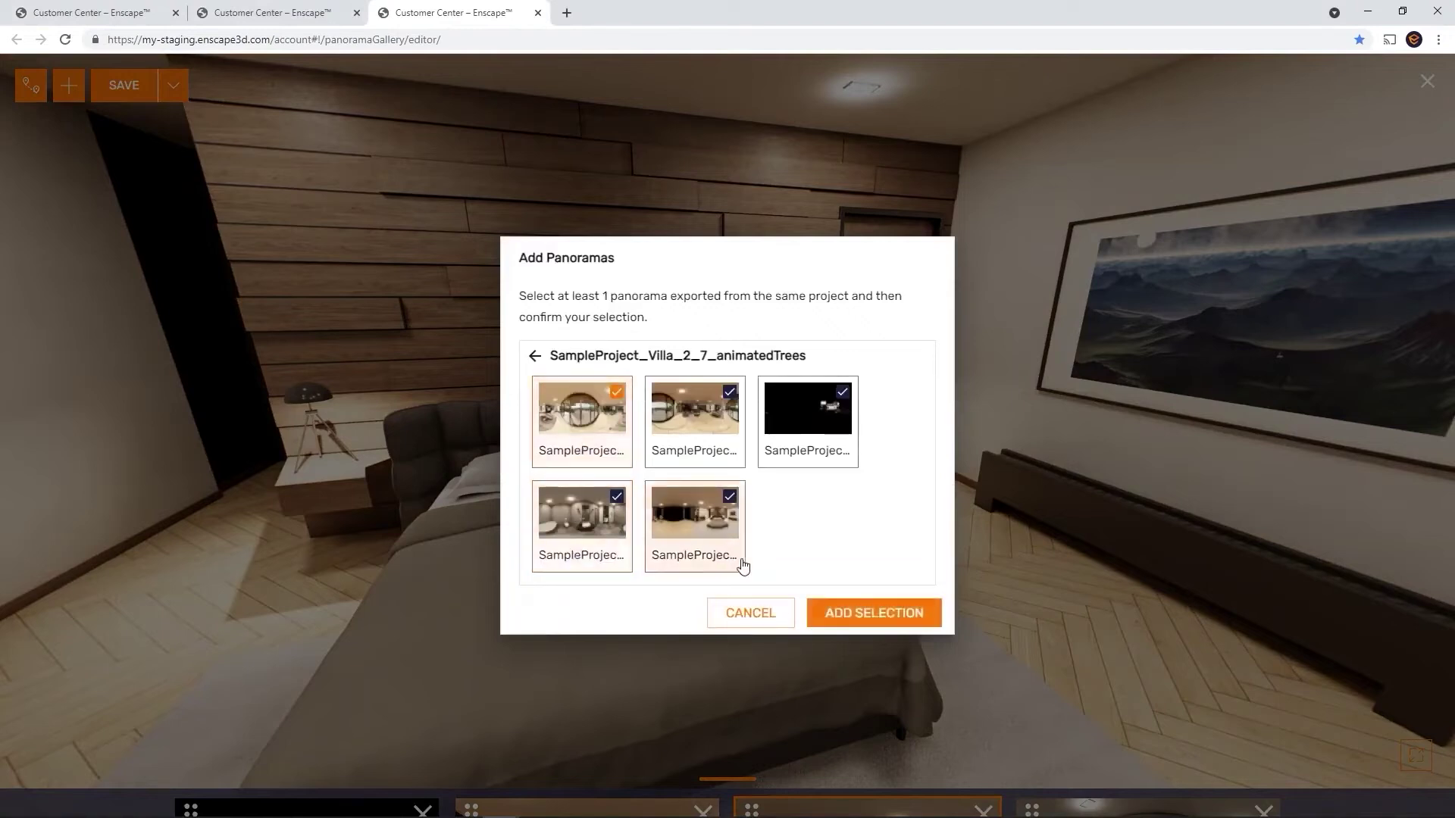
pyautogui.click(874, 615)
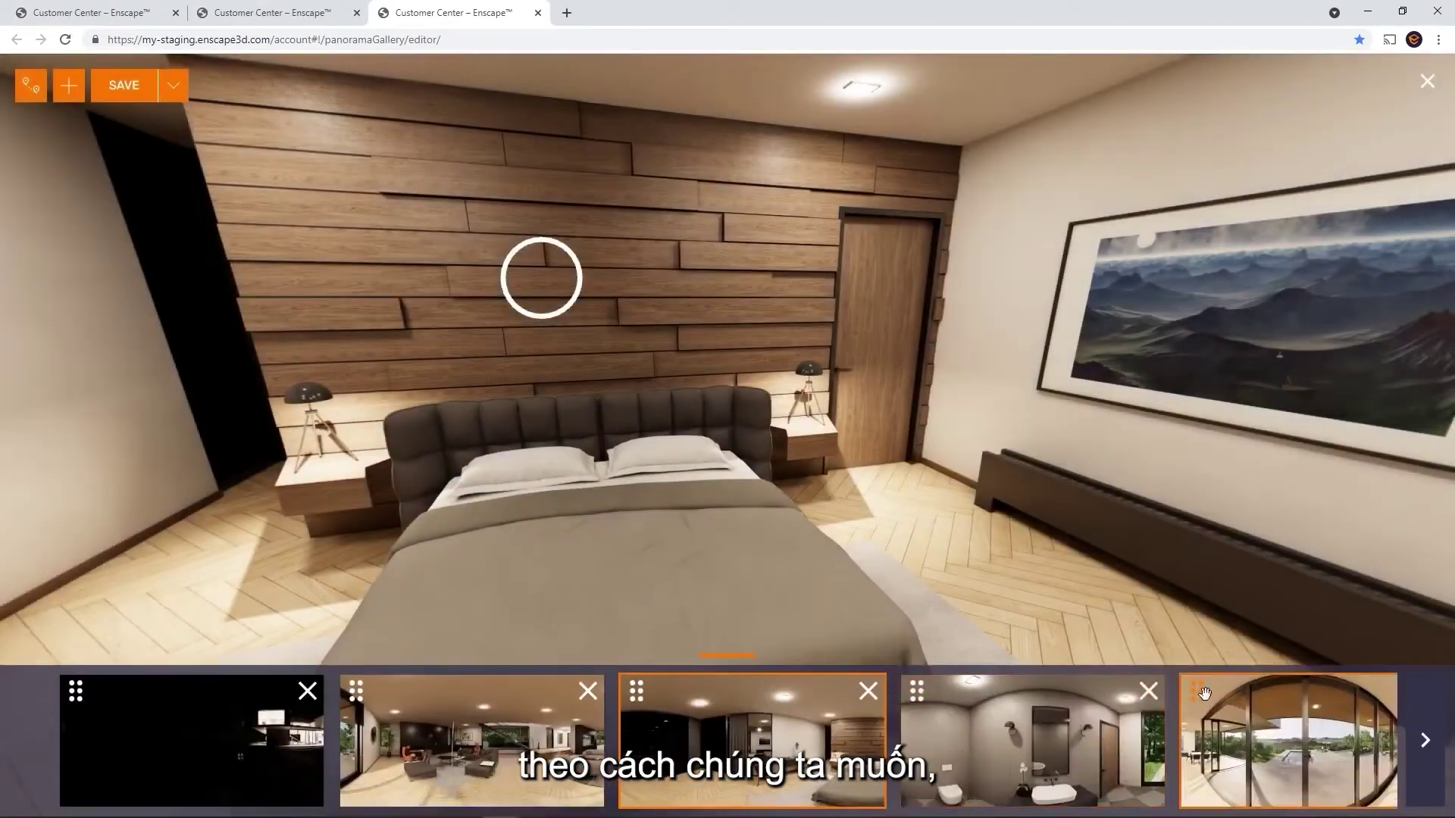
pyautogui.click(1204, 693)
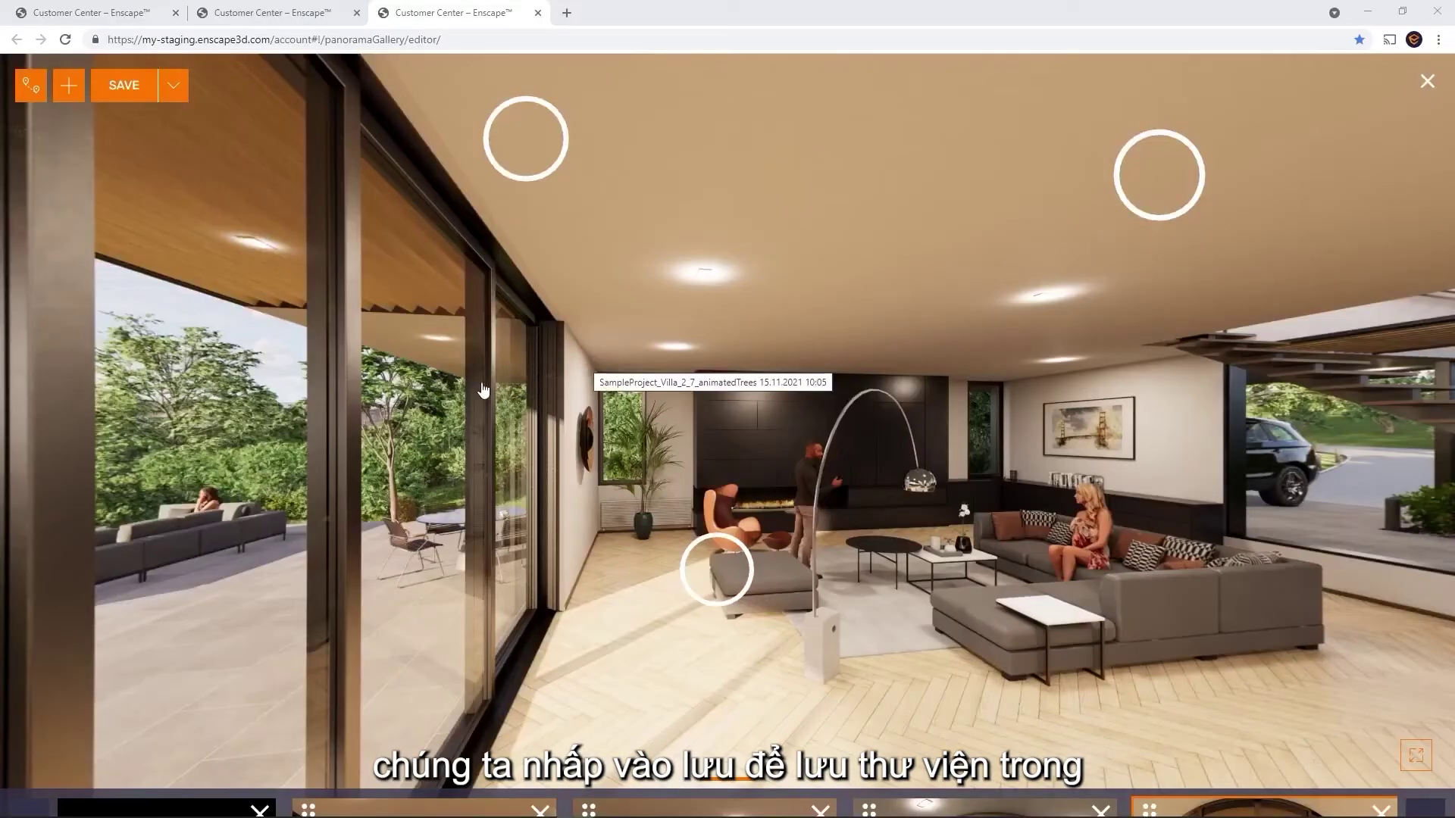
# Save the panorama gallery as 'Test' and leave the gallery editor
pyautogui.click(125, 86)
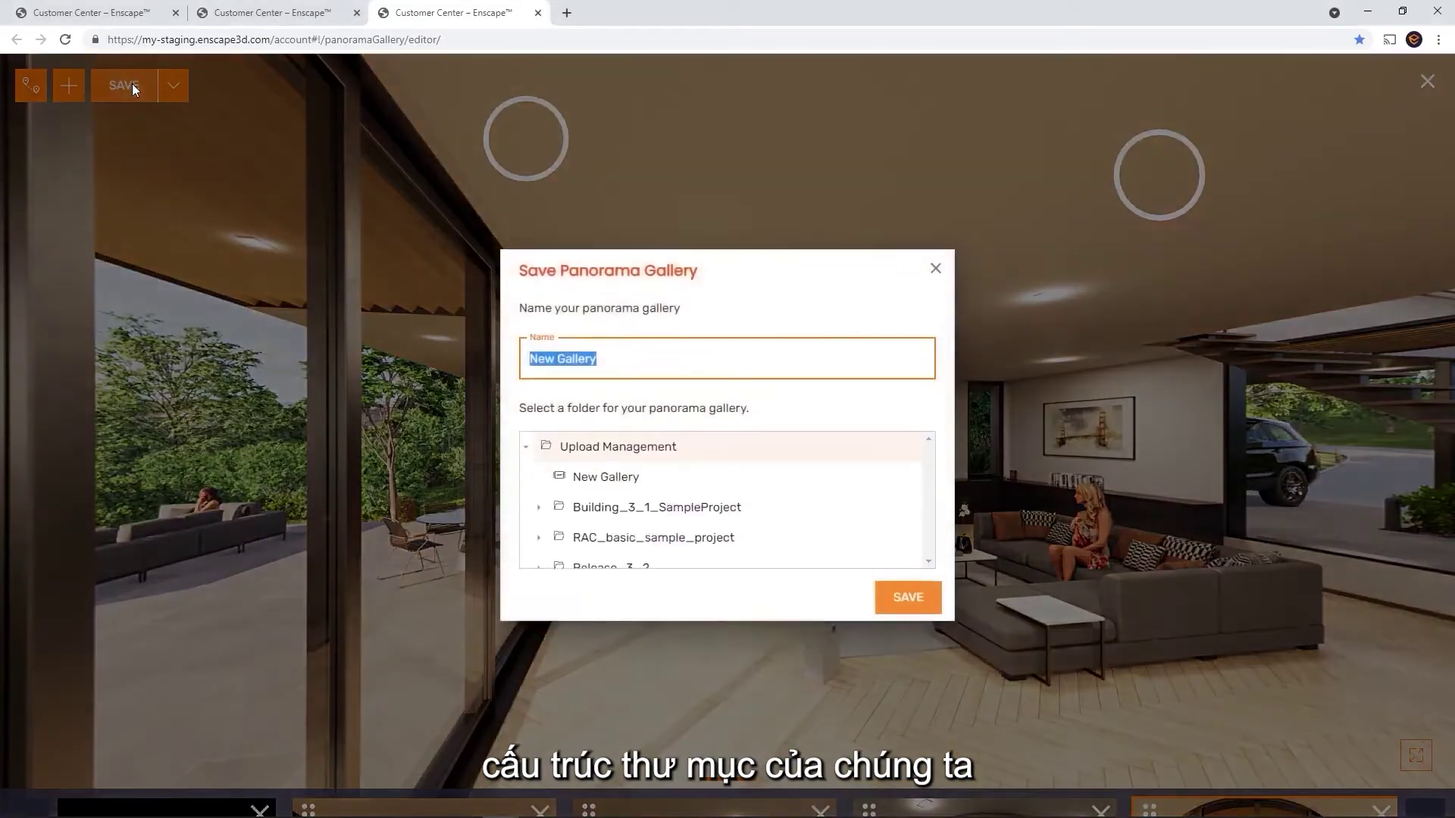
pyautogui.write('Test')
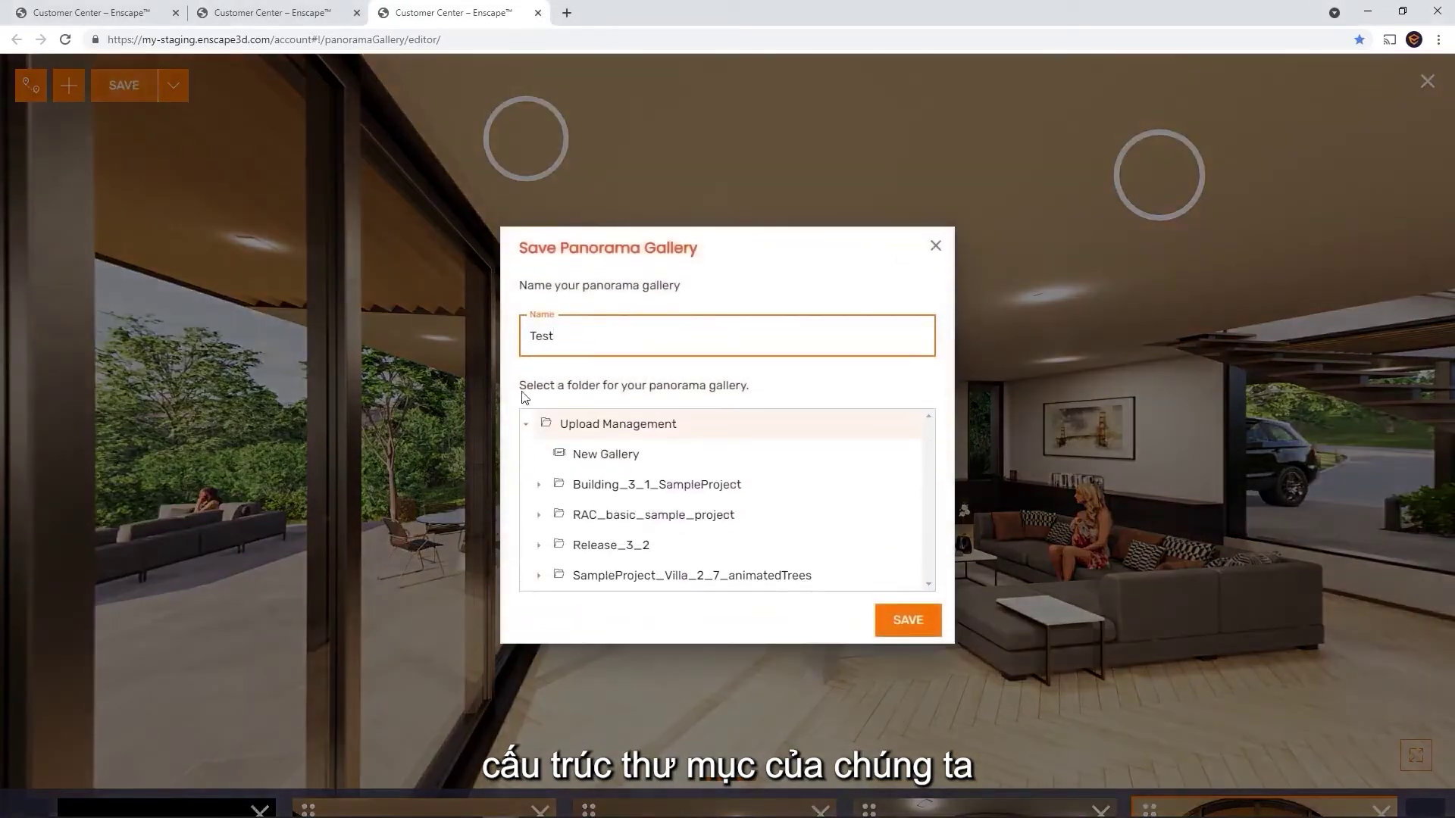
pyautogui.click(917, 618)
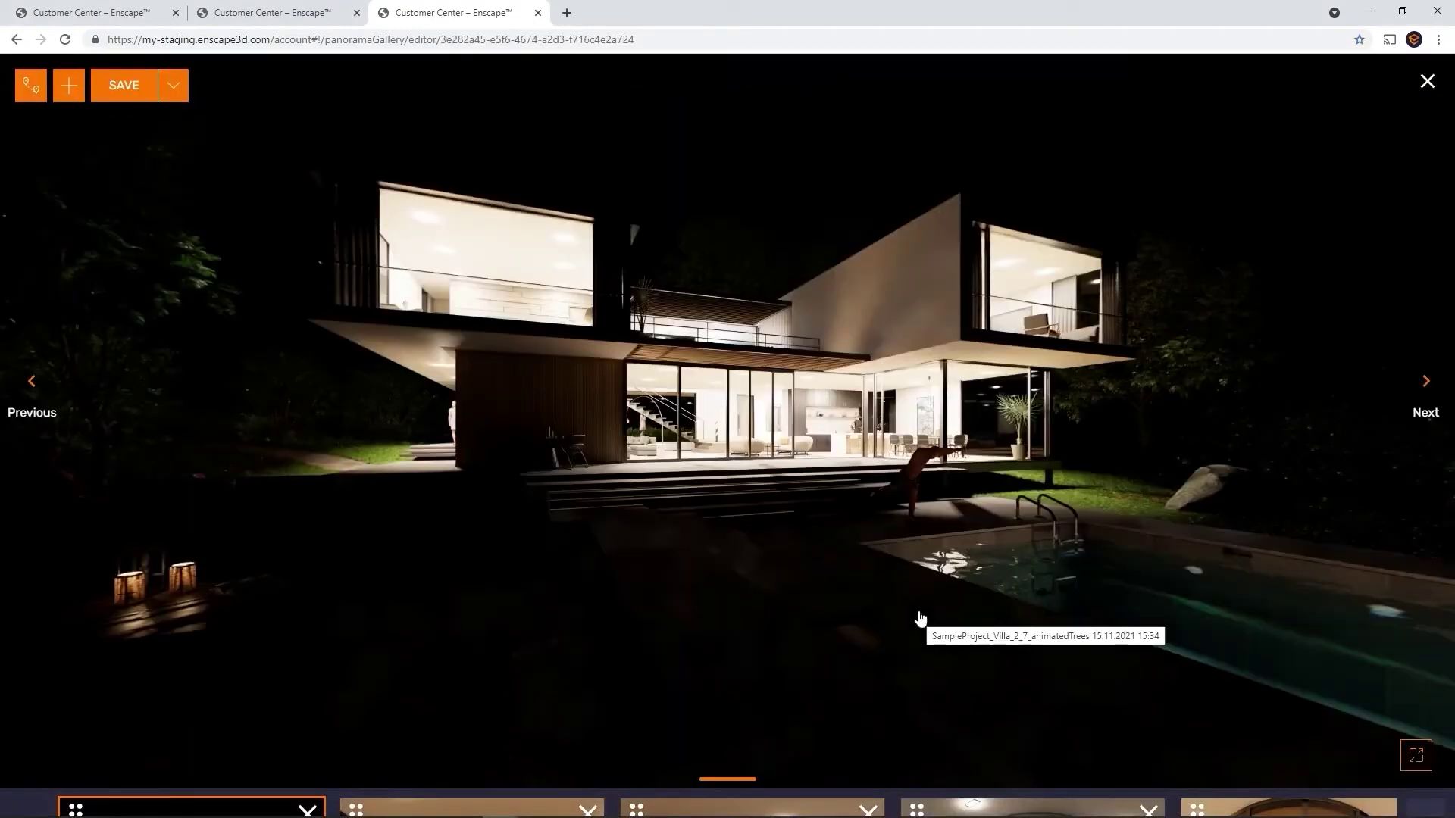
pyautogui.click(1426, 85)
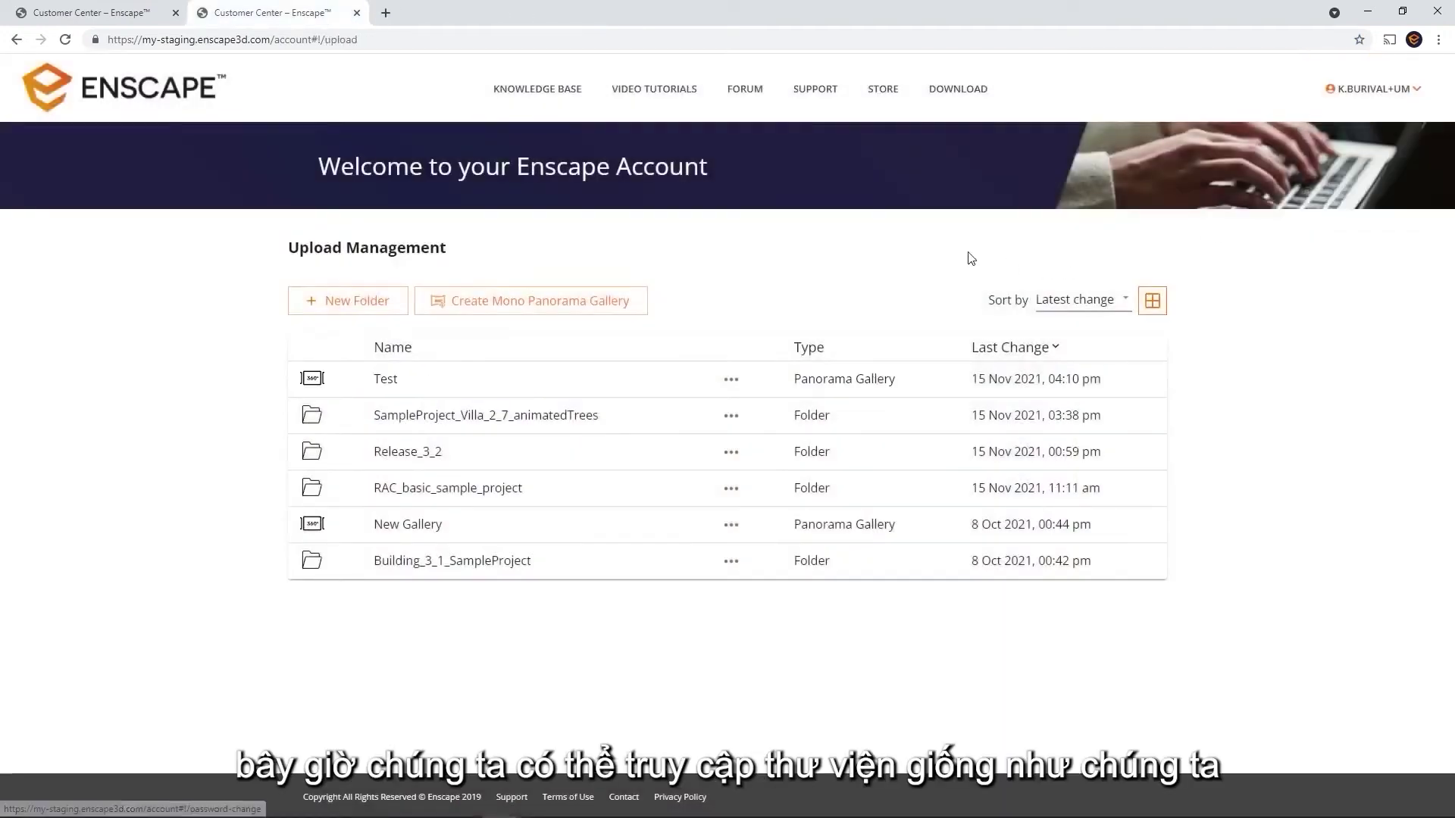
# Preview the Test gallery, close it, and copy its link from Share Options
pyautogui.click(387, 380)
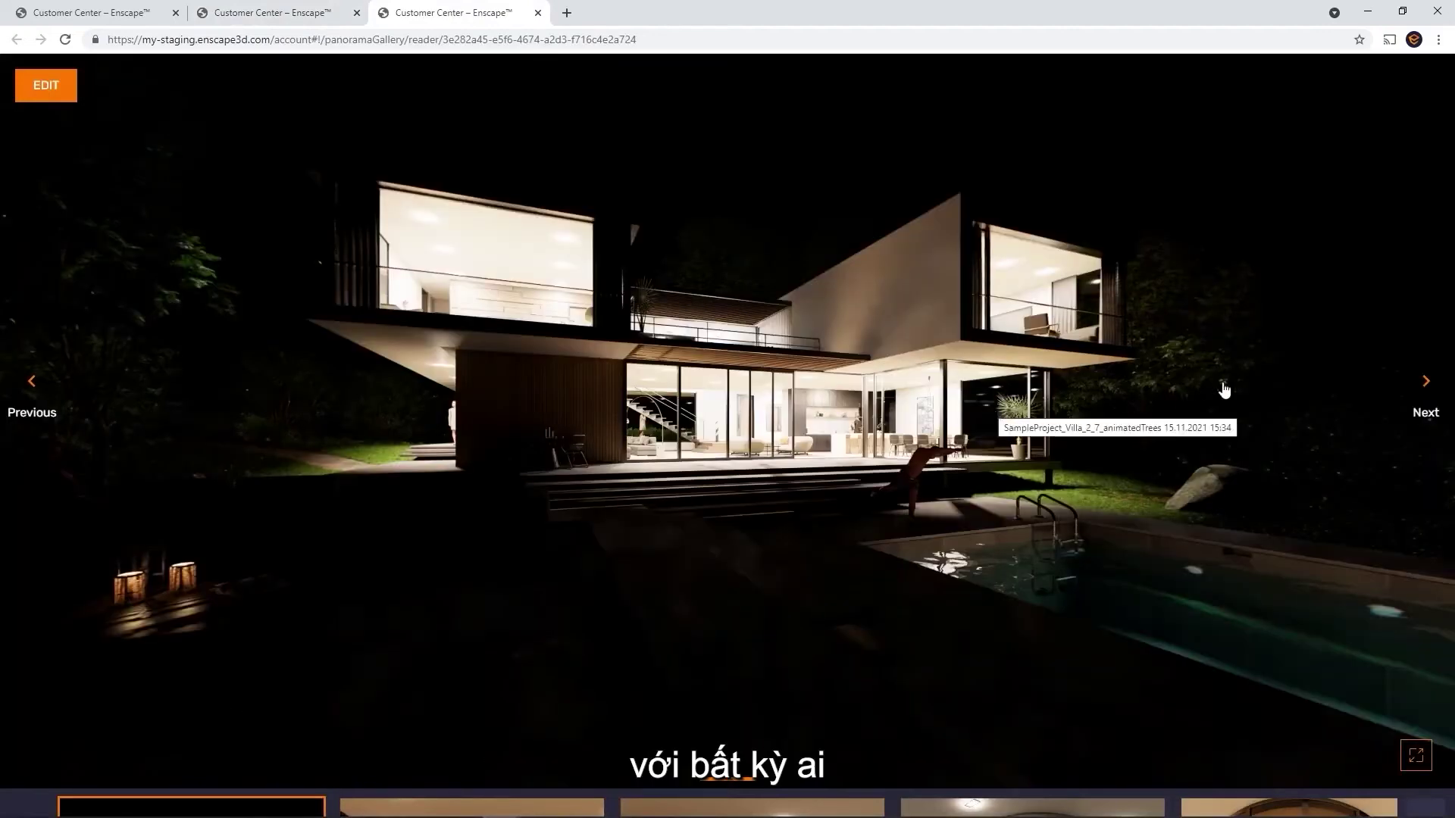
pyautogui.hotkey('ctrl', 'w')
pyautogui.click(736, 382)
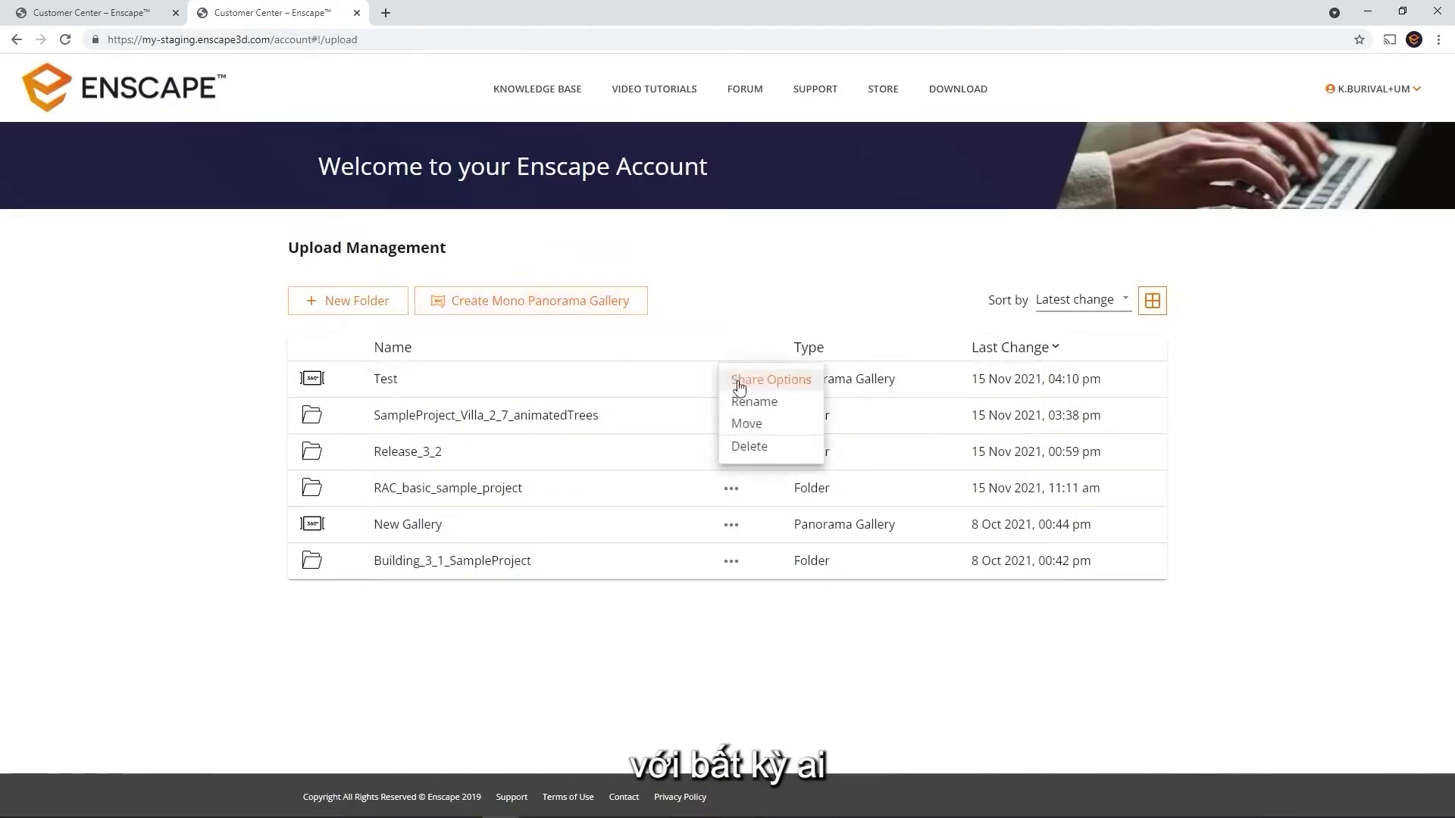
pyautogui.click(776, 385)
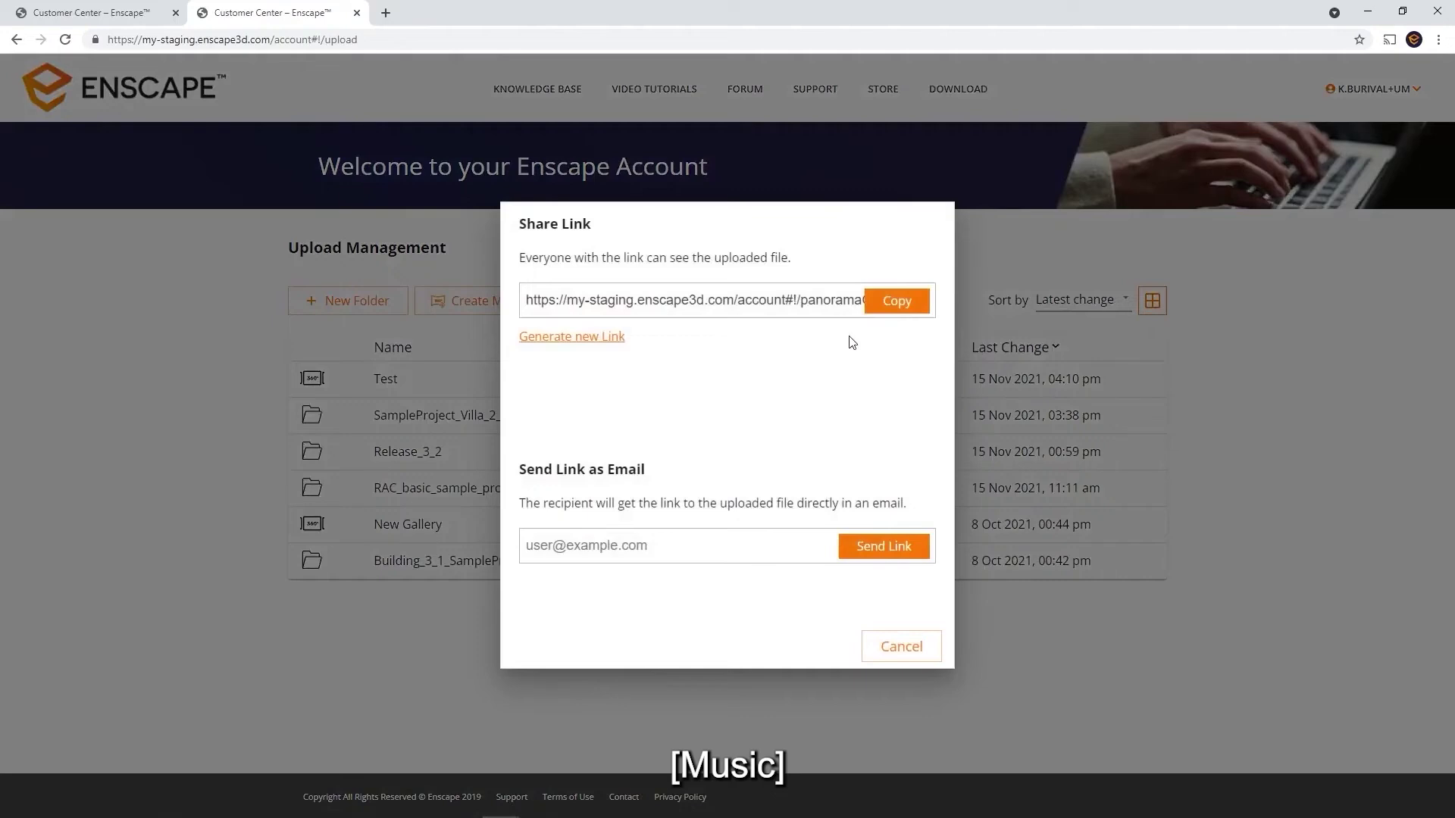
pyautogui.click(884, 316)
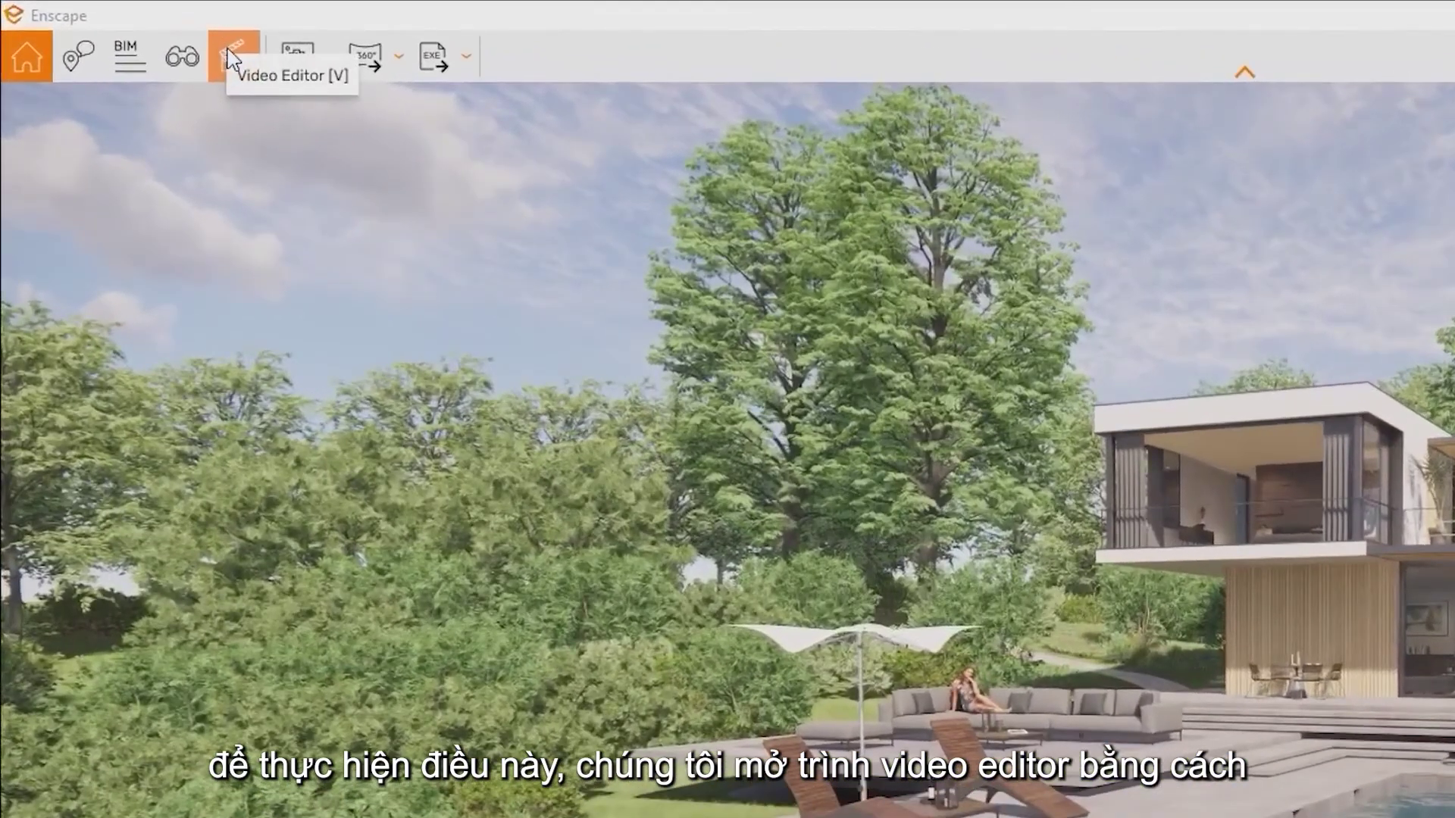
# Open the Video Editor with its help panel and add start and end keyframes
pyautogui.click(215, 50)
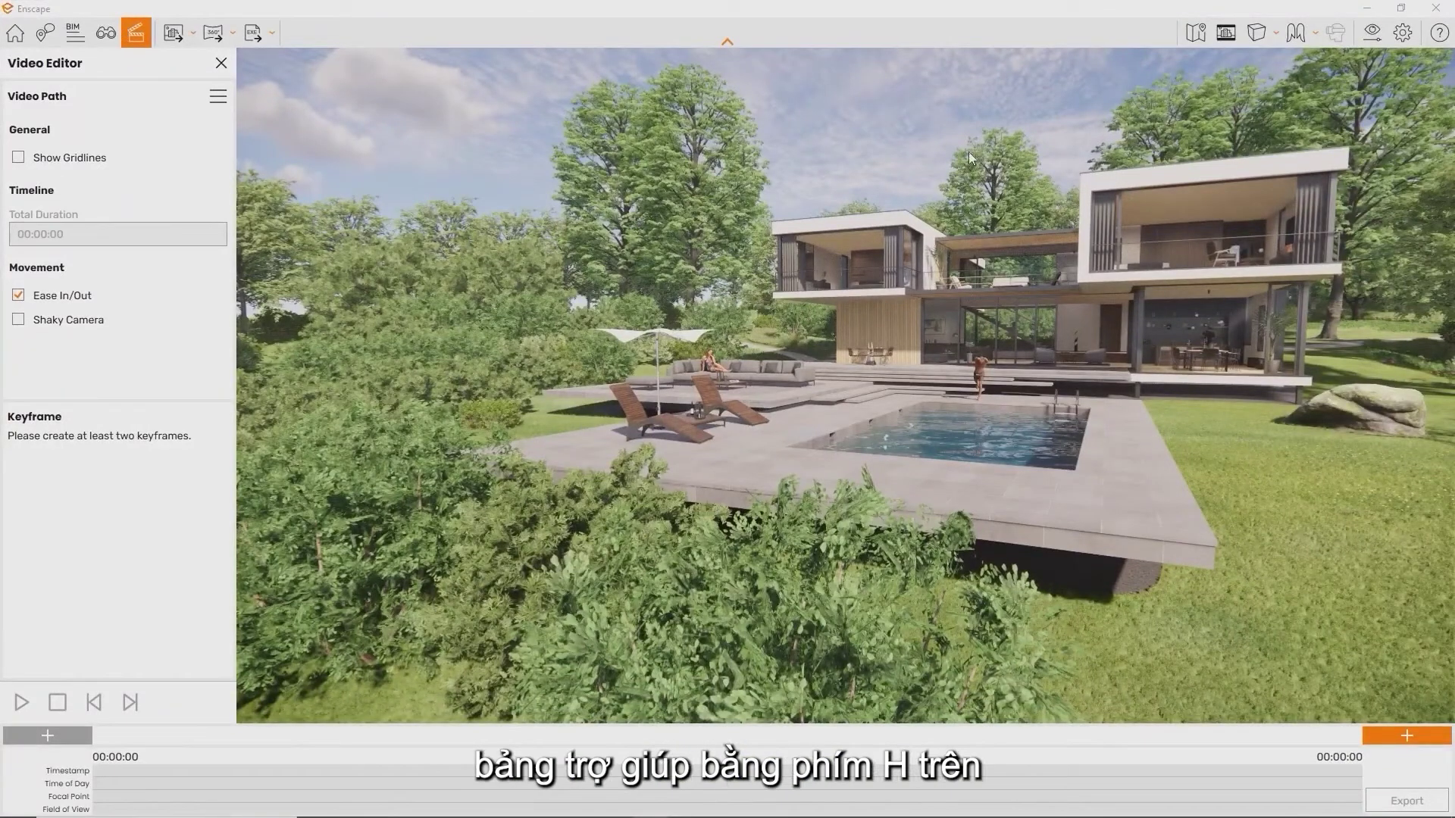
pyautogui.click(1436, 41)
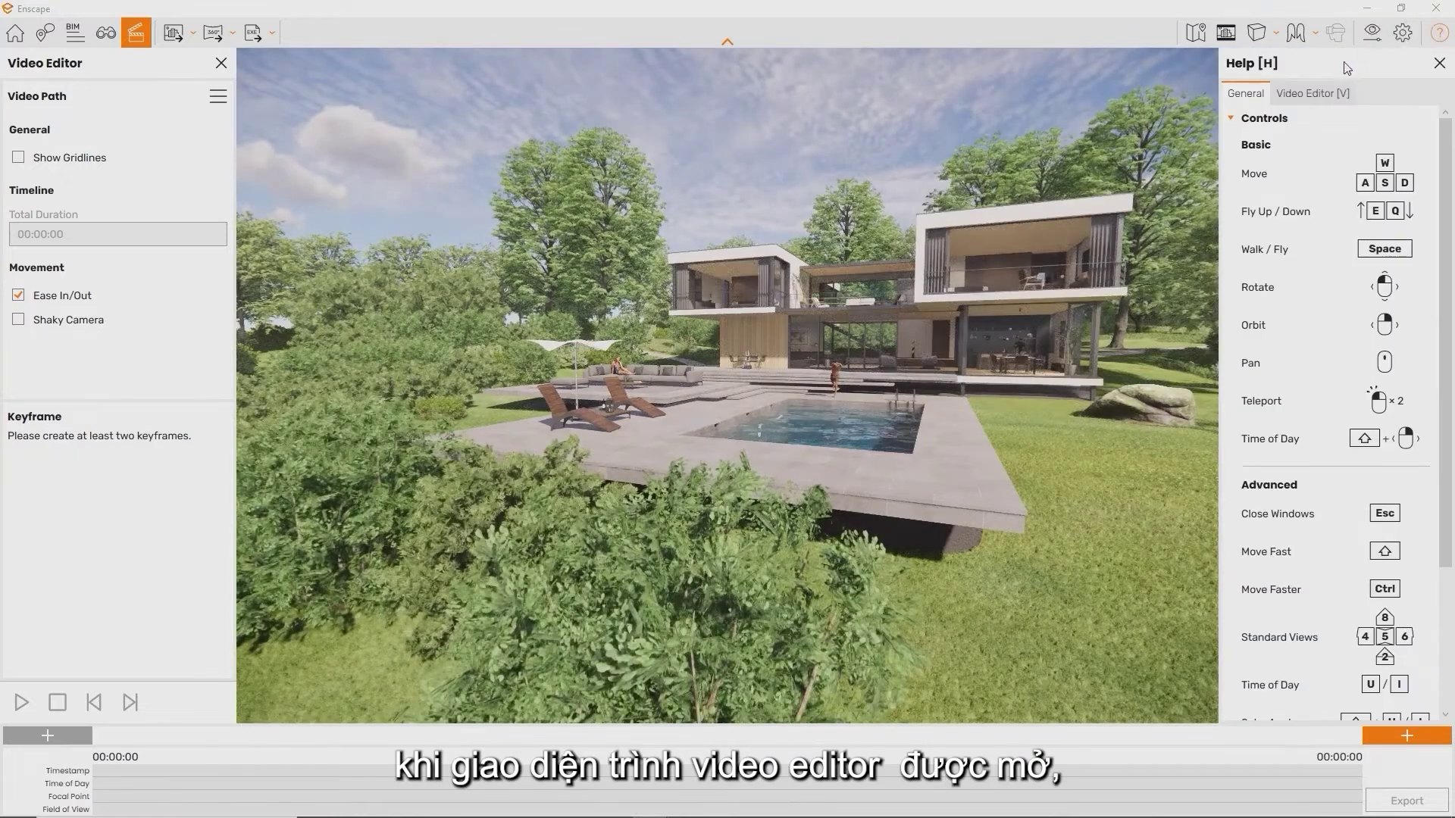
pyautogui.click(1318, 94)
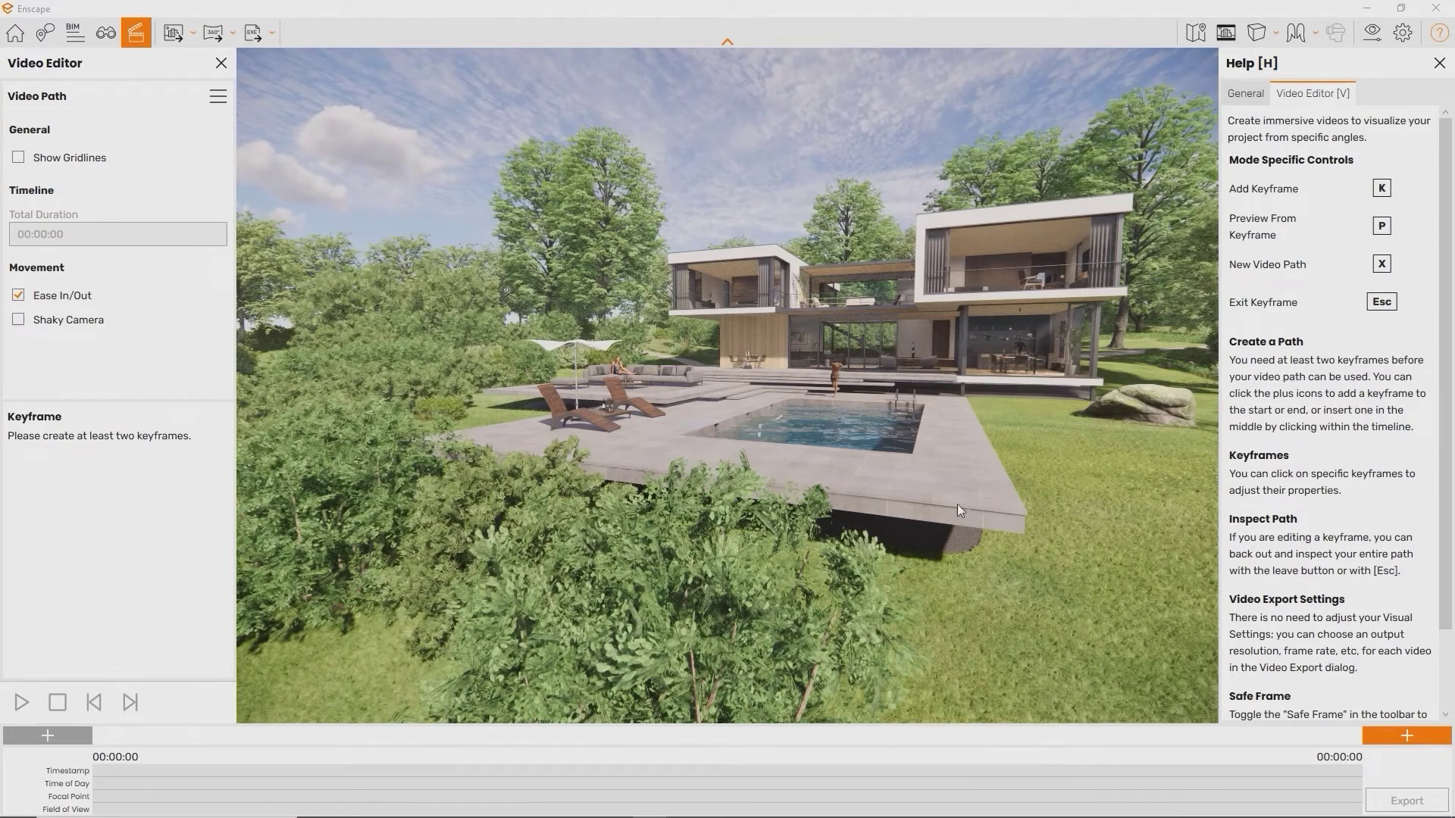
pyautogui.moveTo(736, 817)
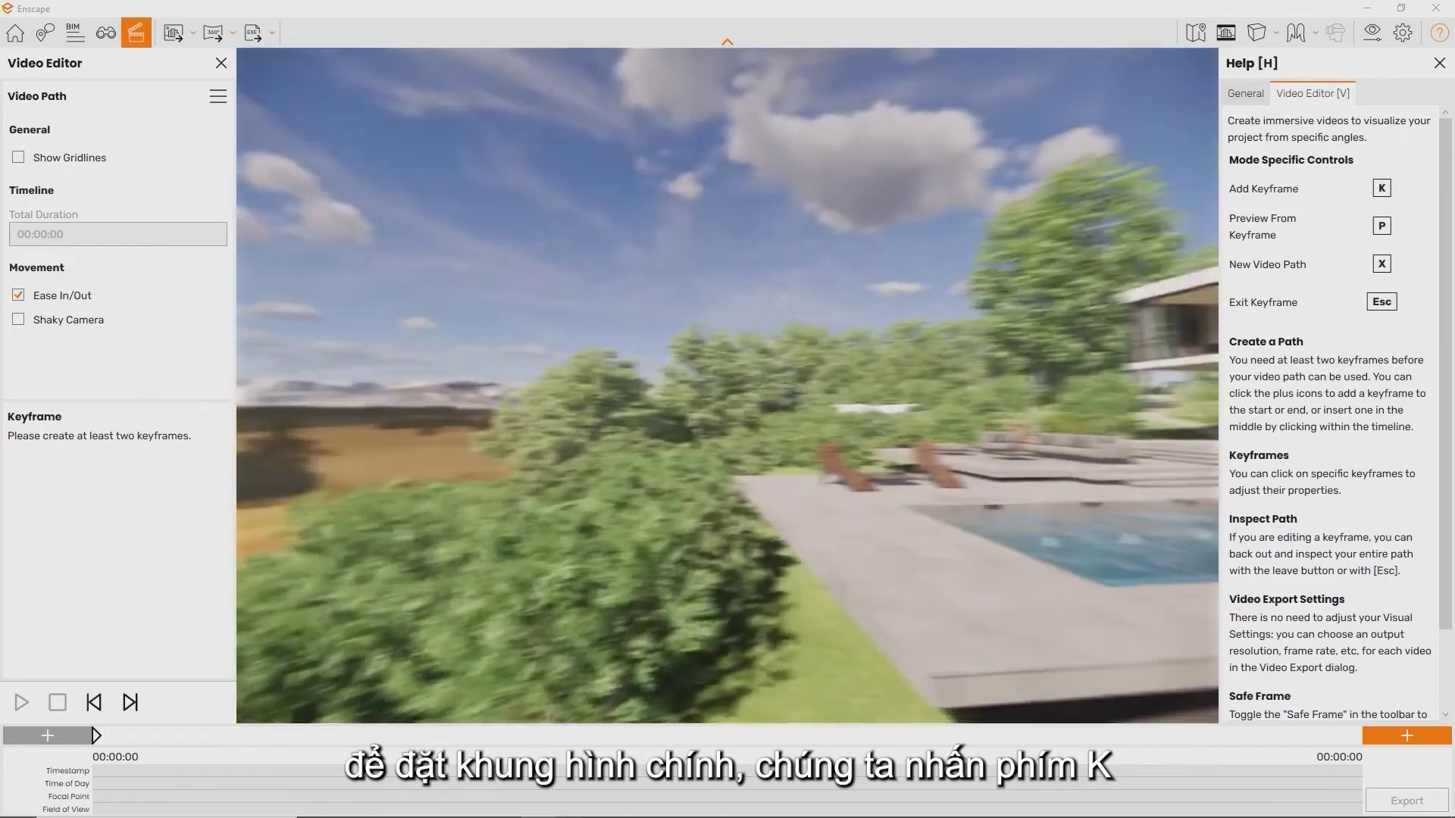
pyautogui.press('k')
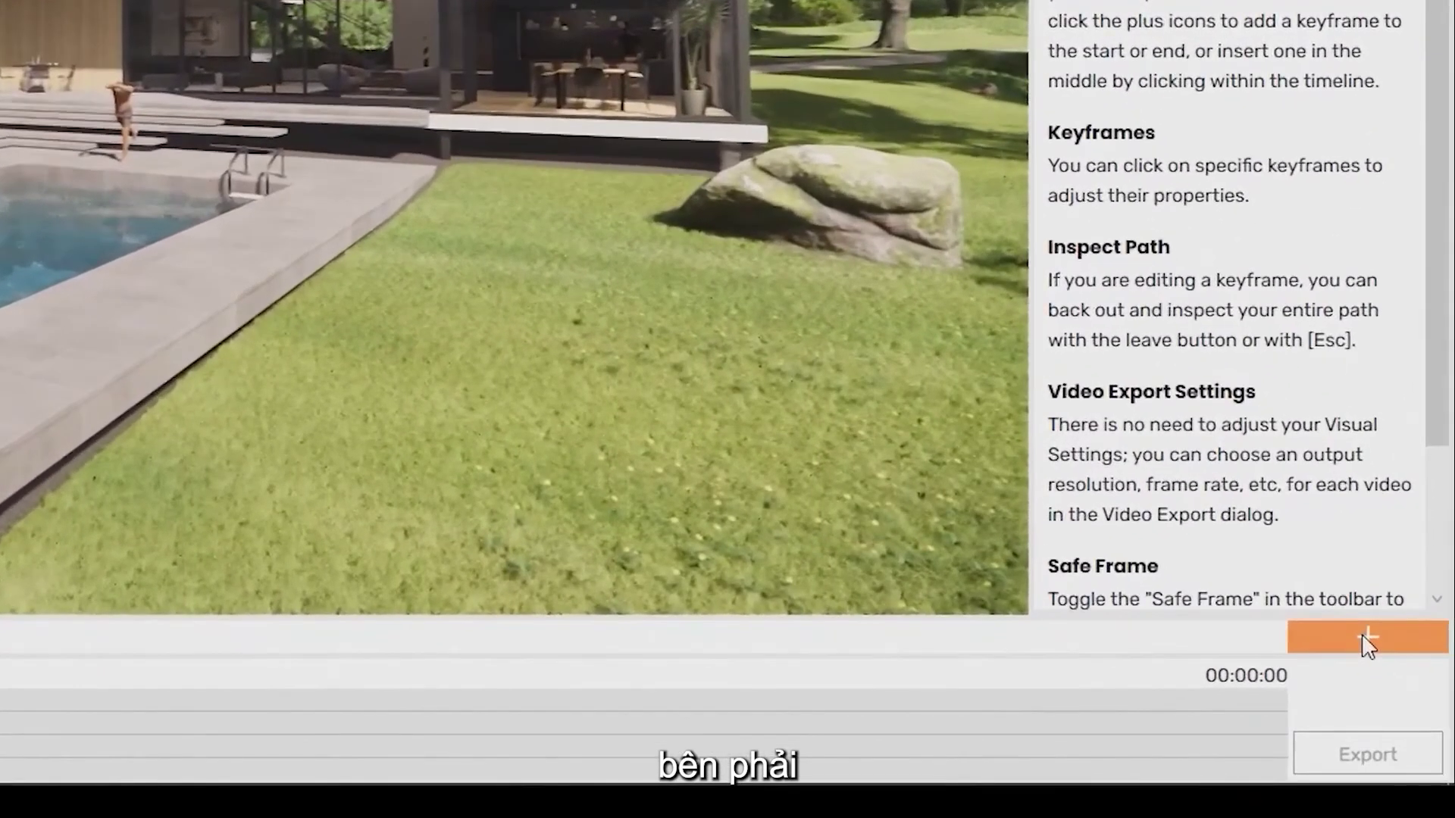
pyautogui.click(1363, 637)
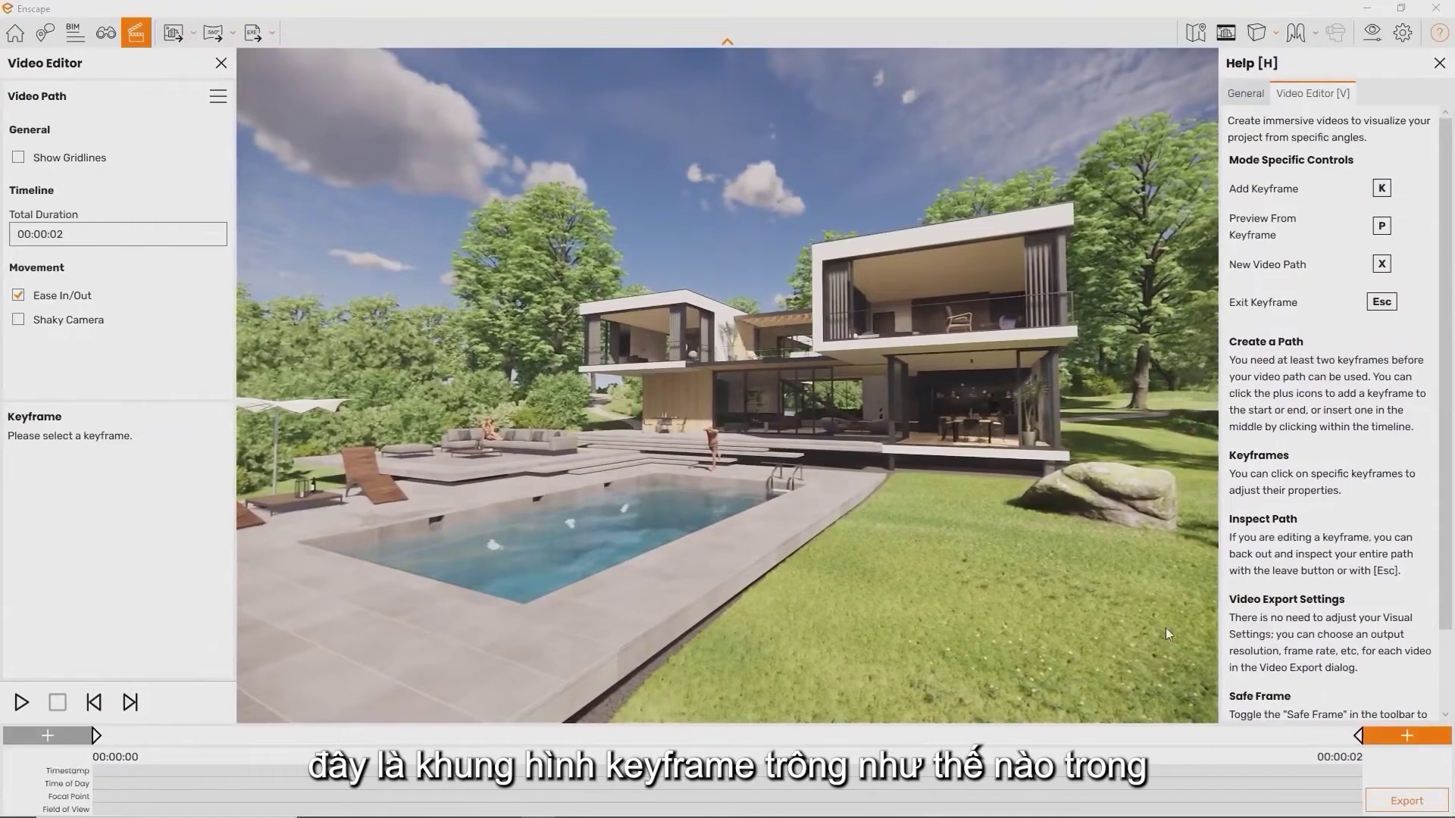
# Pull back to see the keyframe path and add a keyframe framing the terrace
pyautogui.press('s')
pyautogui.moveTo(1167, 635); pyautogui.dragTo(849, 633)
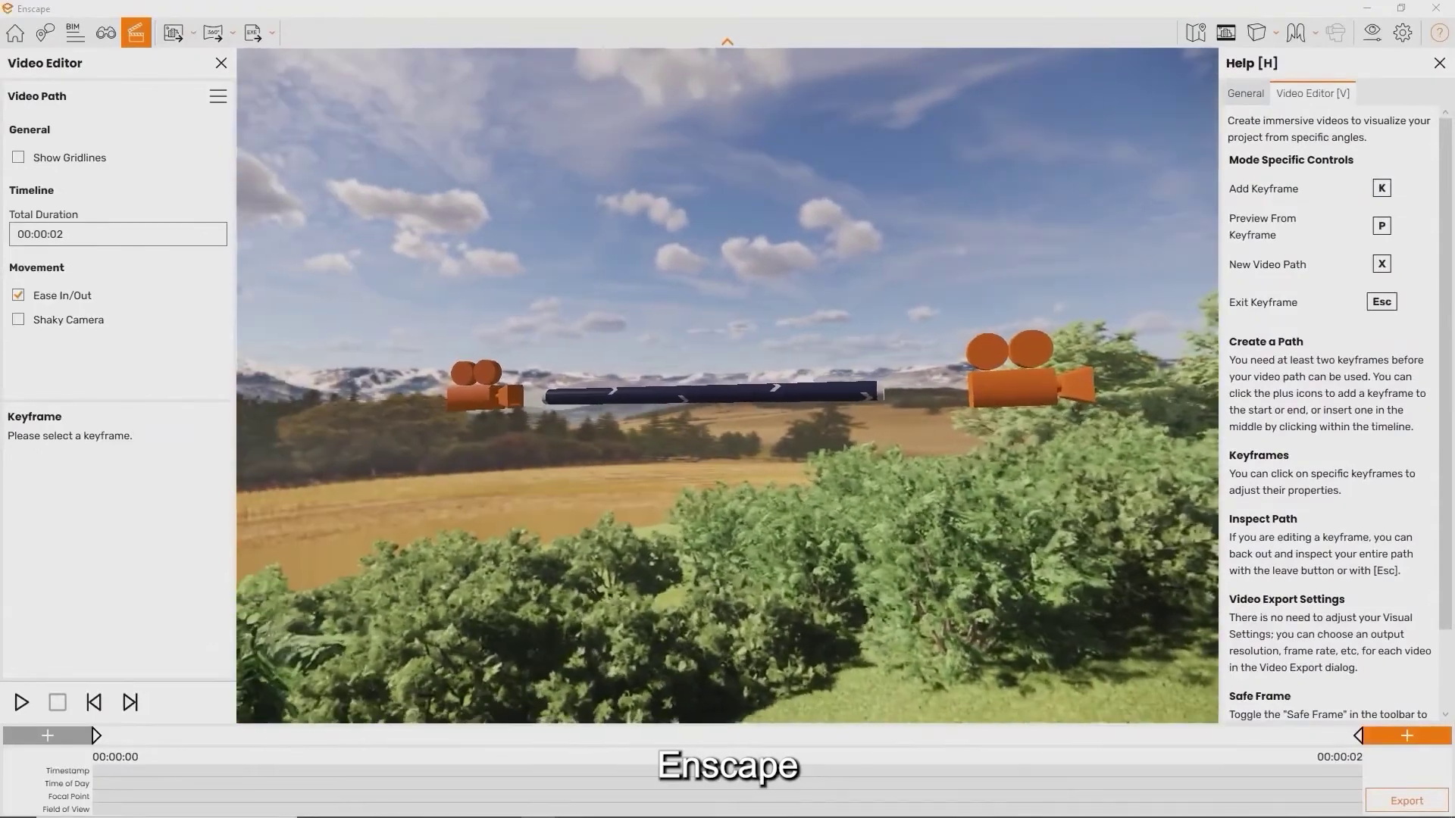
pyautogui.press('a')
pyautogui.moveTo(728, 409); pyautogui.dragTo(924, 484)
pyautogui.moveTo(728, 409); pyautogui.dragTo(958, 512, button='right')
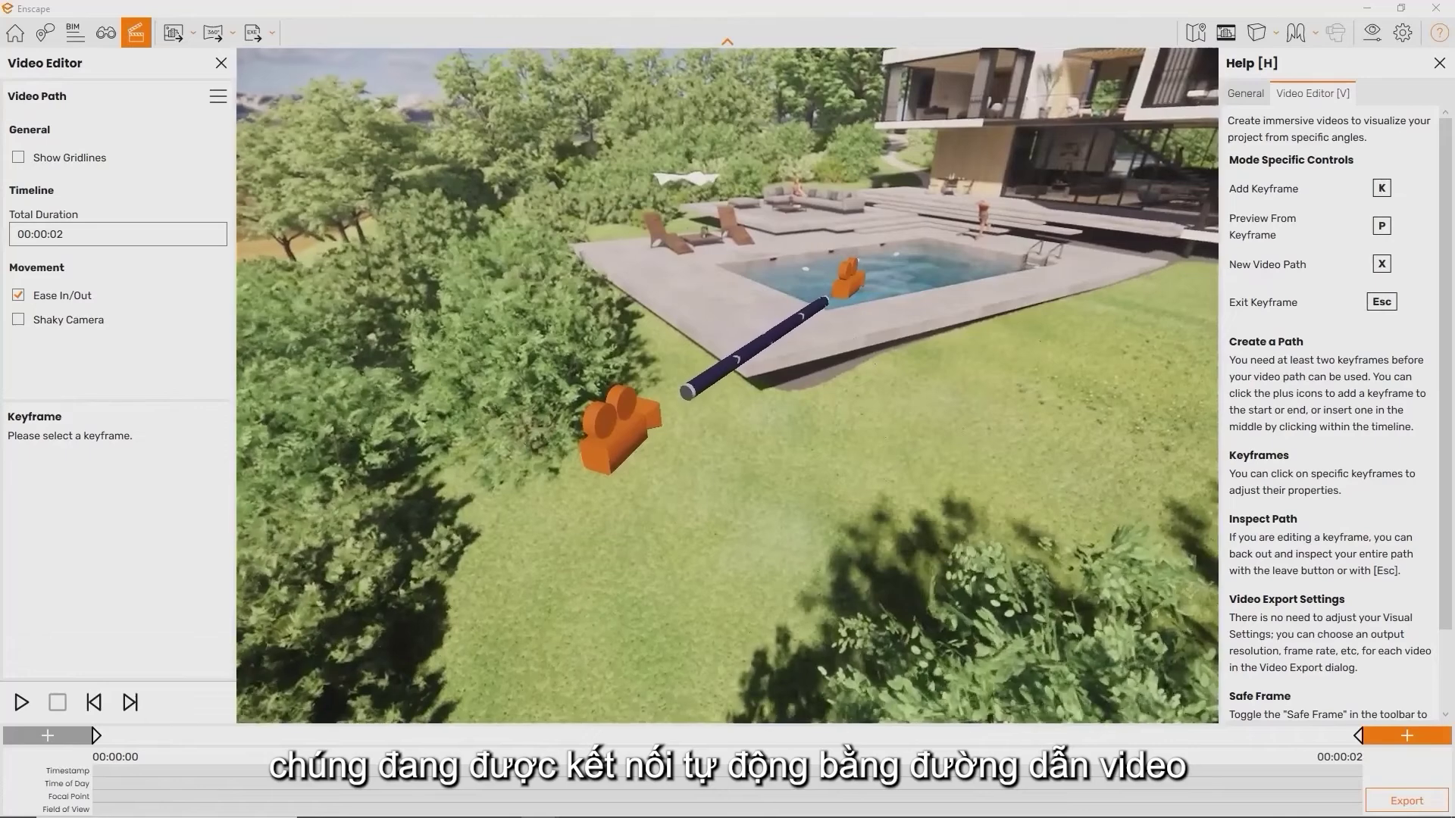
pyautogui.press('d')
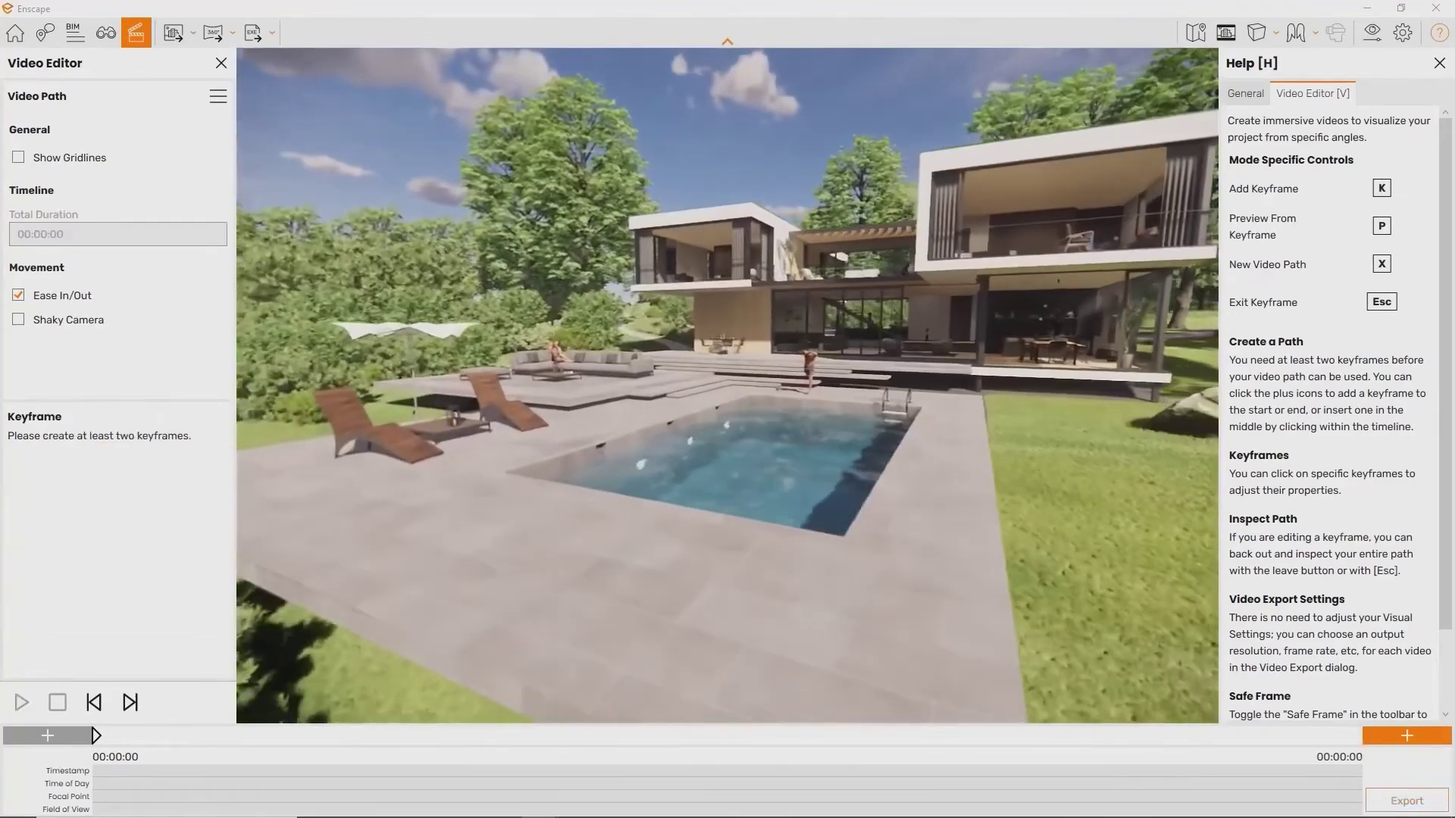
pyautogui.press('k')
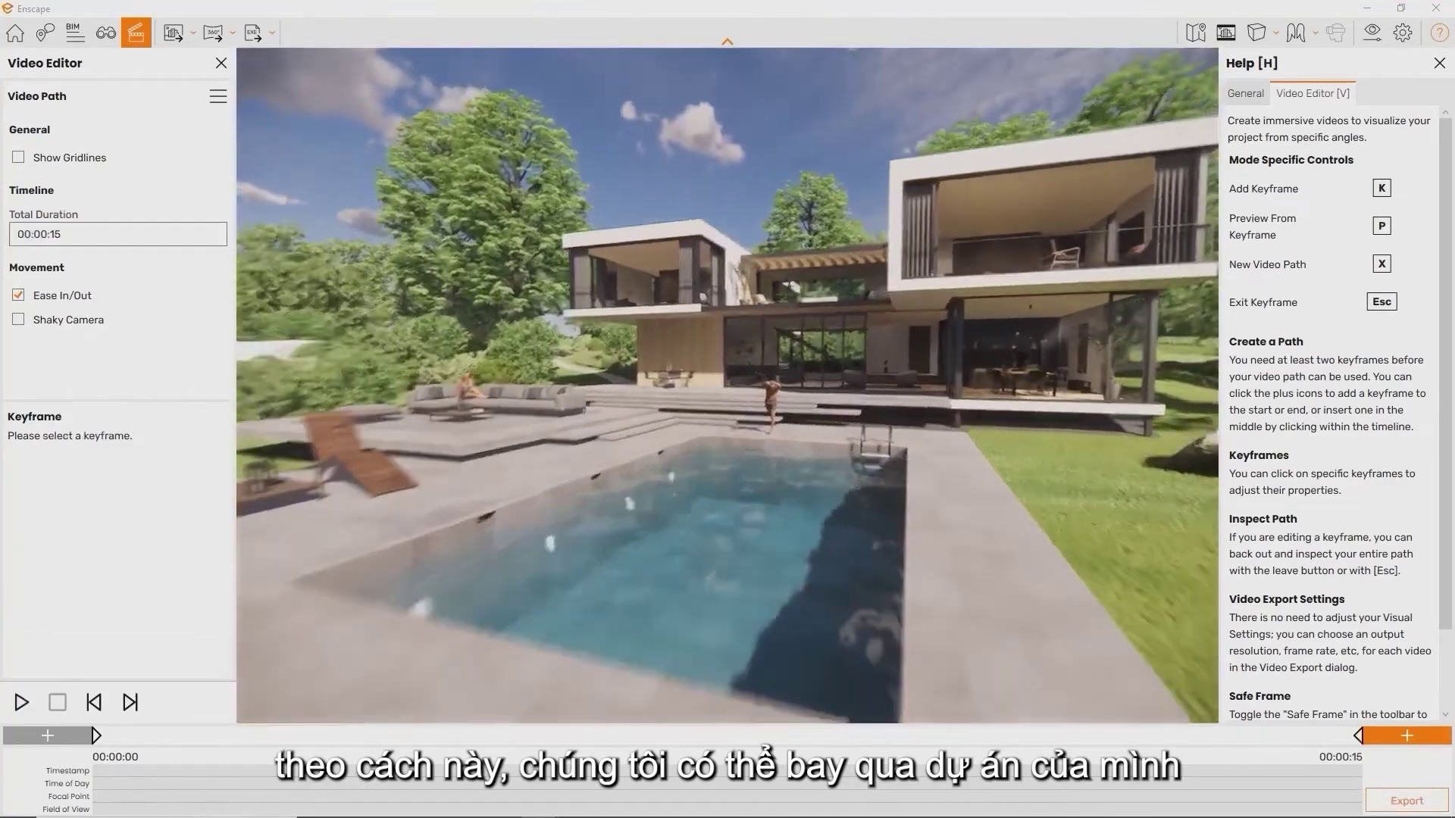
# Fly past the pool into the living and dining area, then tilt down over the path
pyautogui.press('w')
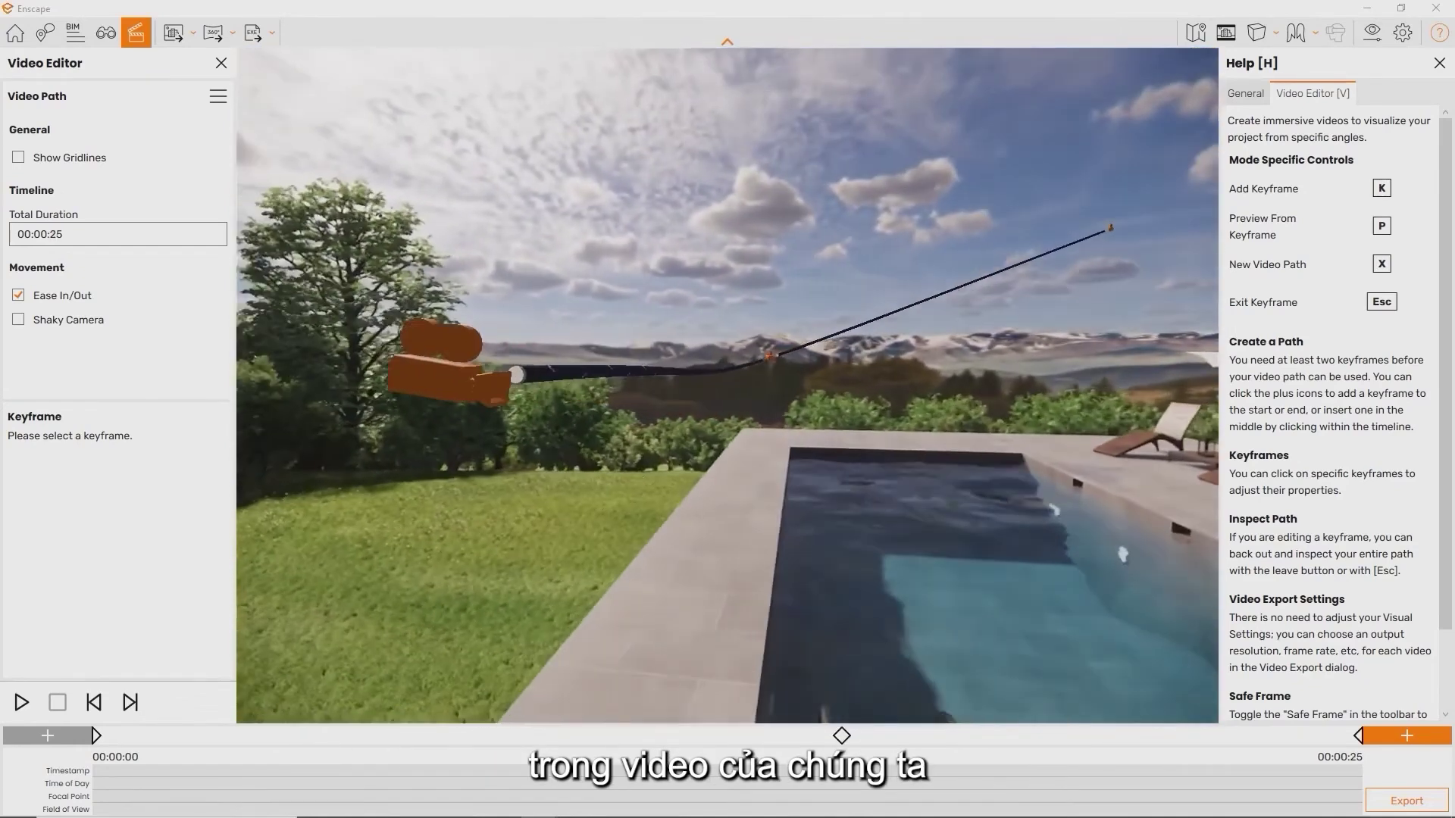
pyautogui.moveTo(727, 385); pyautogui.dragTo(1092, 401)
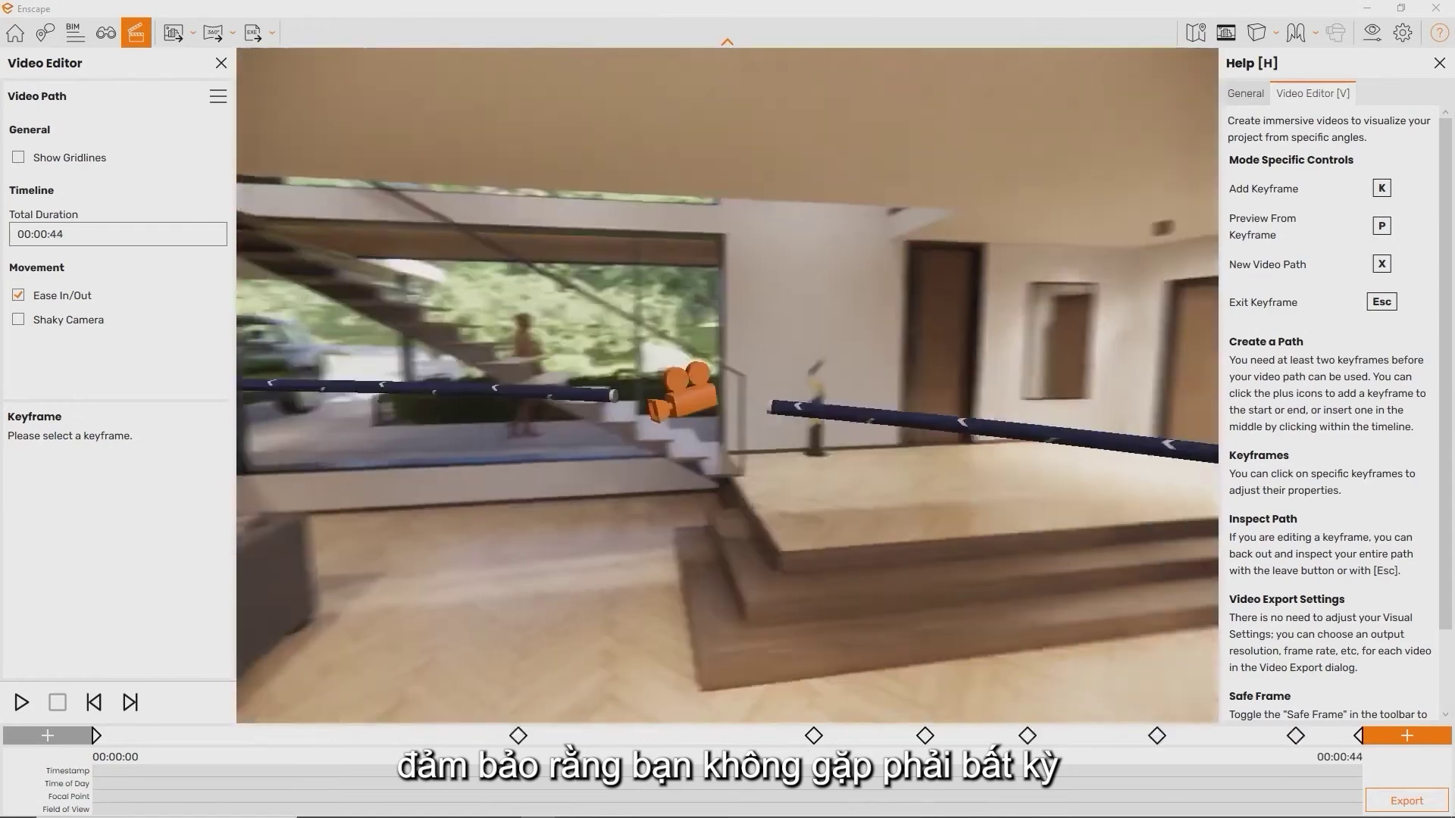
pyautogui.moveTo(727, 385); pyautogui.dragTo(1060, 394)
pyautogui.press('w')
pyautogui.press('s')
pyautogui.moveTo(841, 341); pyautogui.dragTo(888, 416)
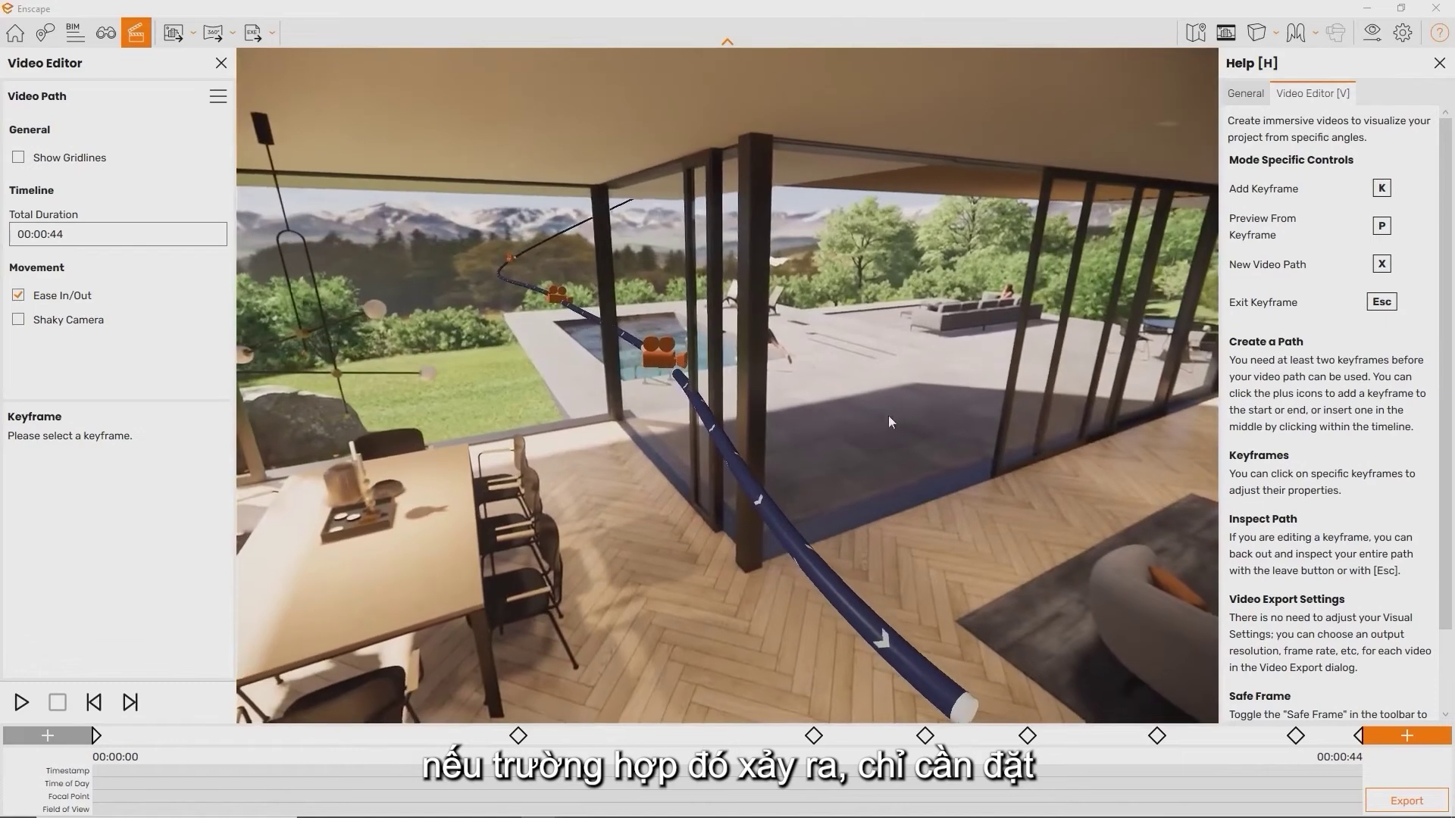
# Insert a keyframe on the blue path, update it to the current view, and exit keyframe editing
pyautogui.click(775, 514)
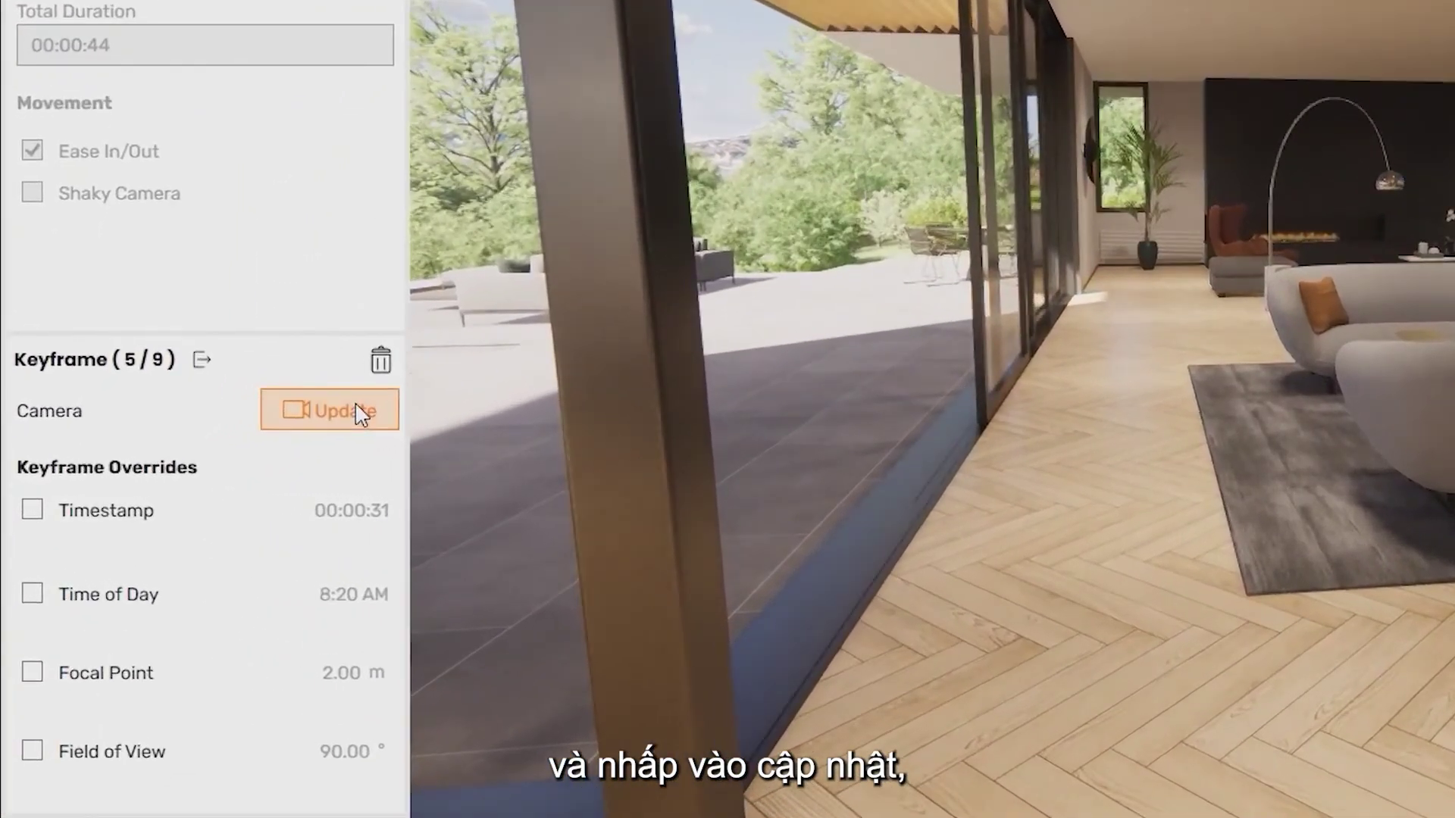
pyautogui.click(248, 428)
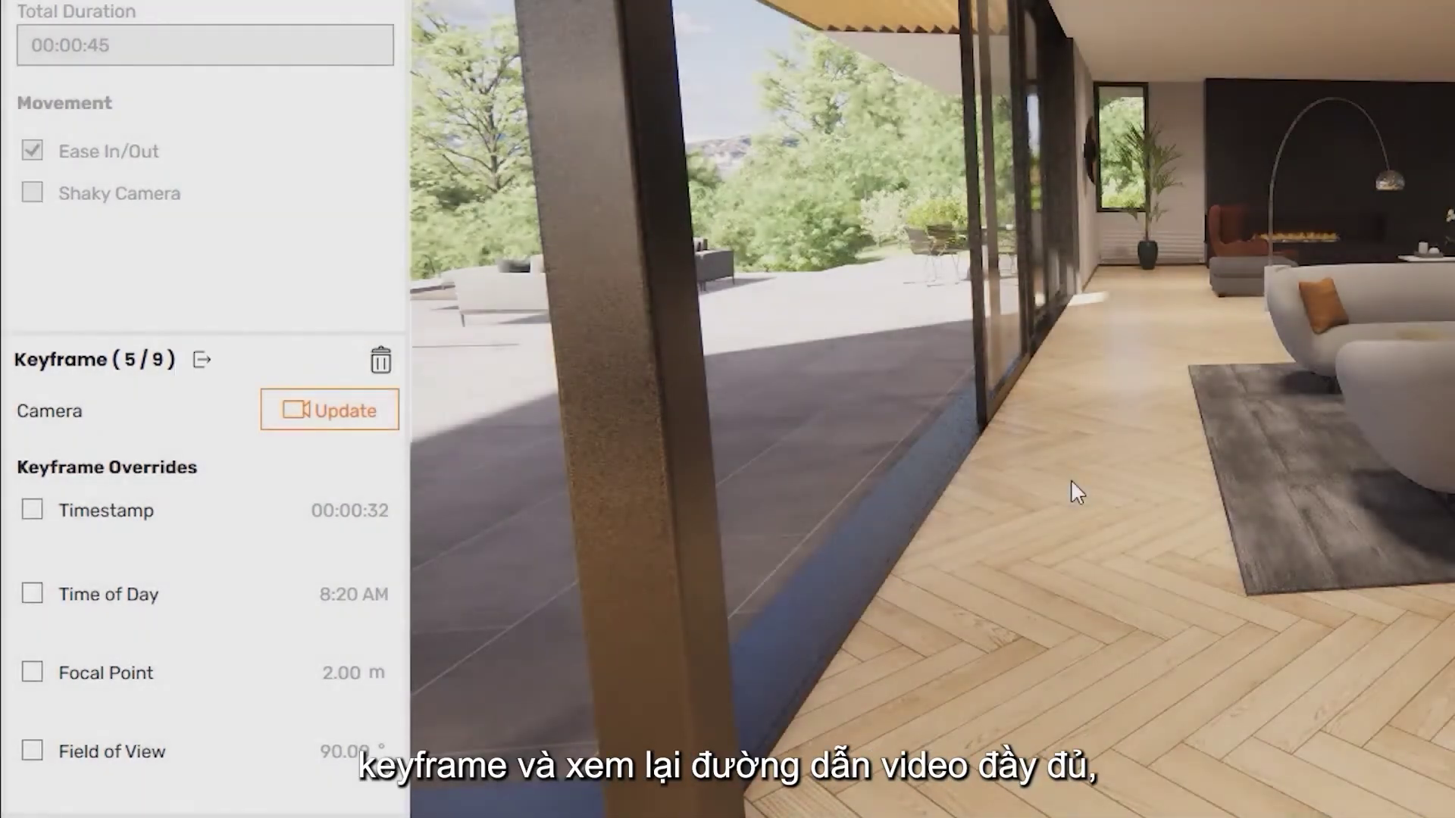
pyautogui.press('Escape')
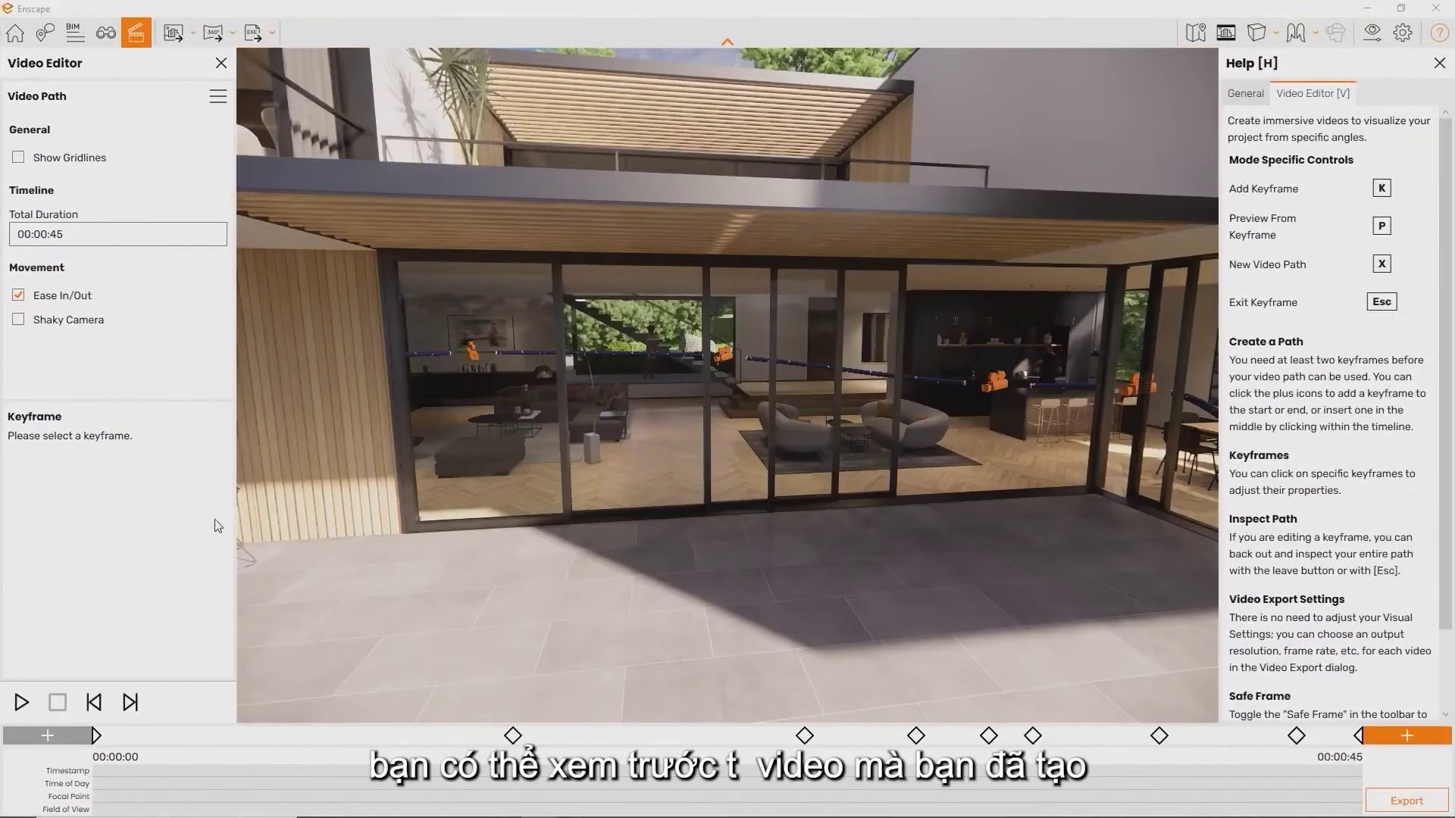
# Preview the path, then export it as a Full HD, Maximum, 30 fps MP4 to the Desktop
pyautogui.click(17, 703)
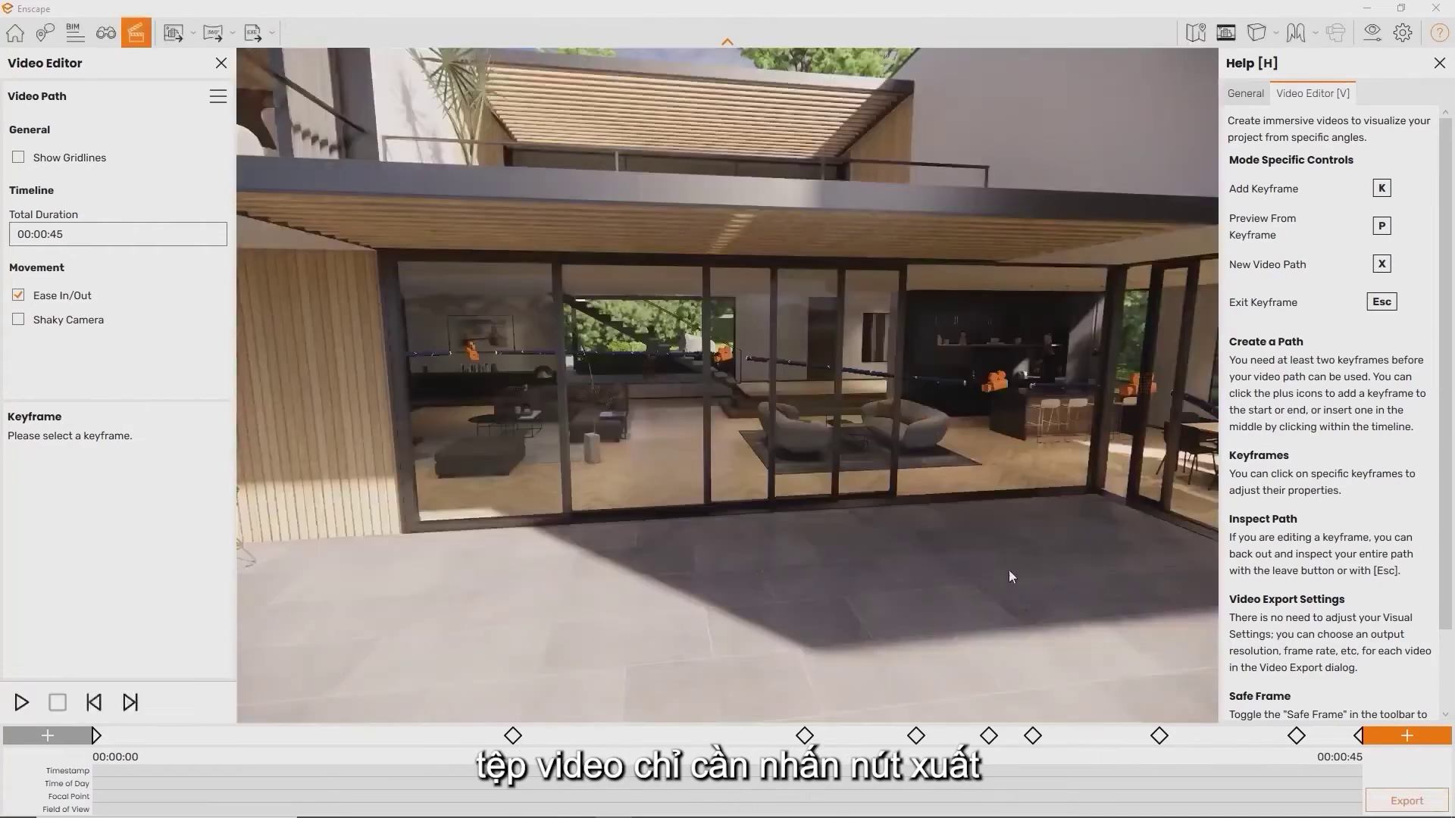
pyautogui.click(1410, 802)
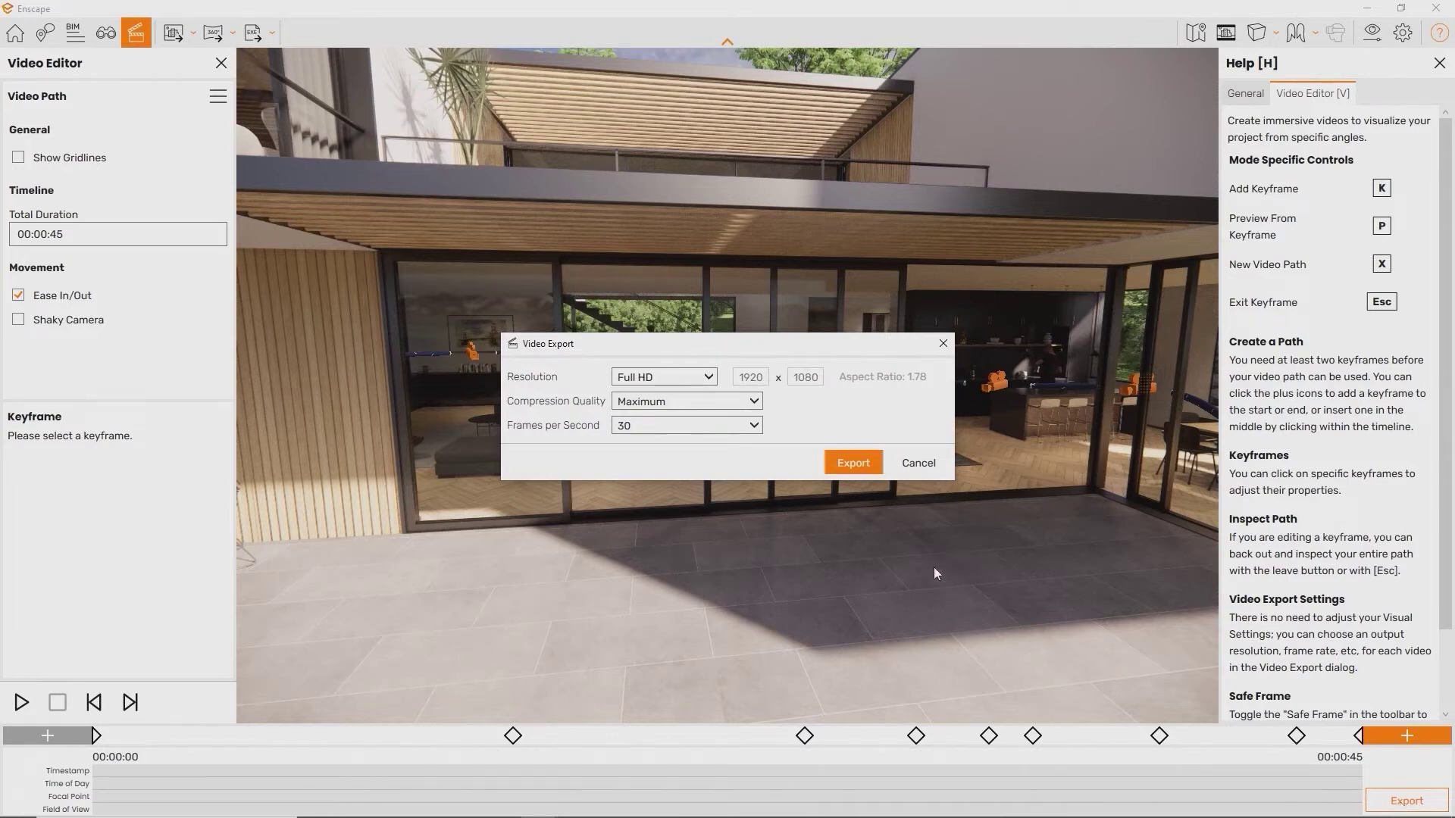
pyautogui.click(854, 463)
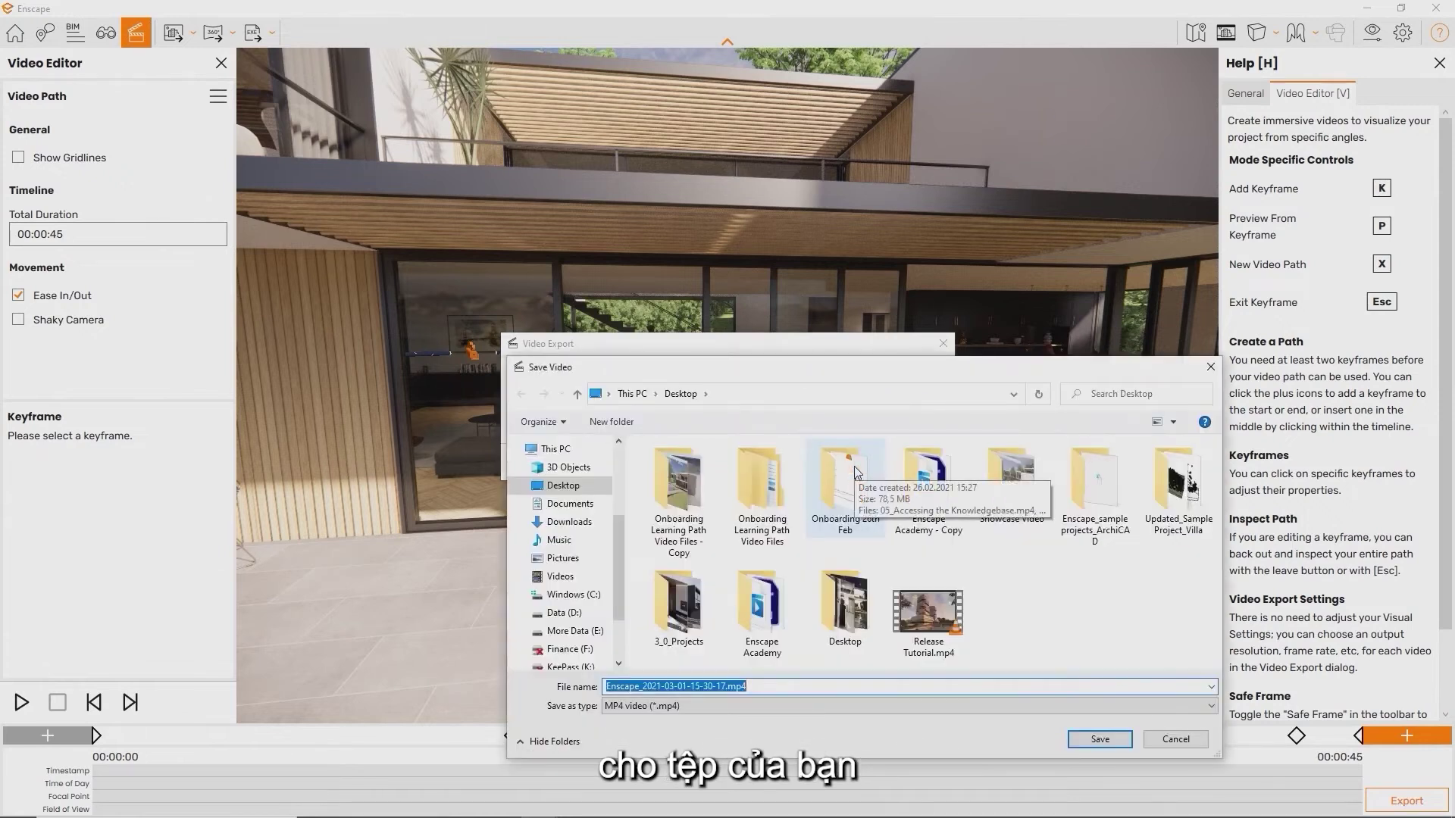
pyautogui.press('Return')
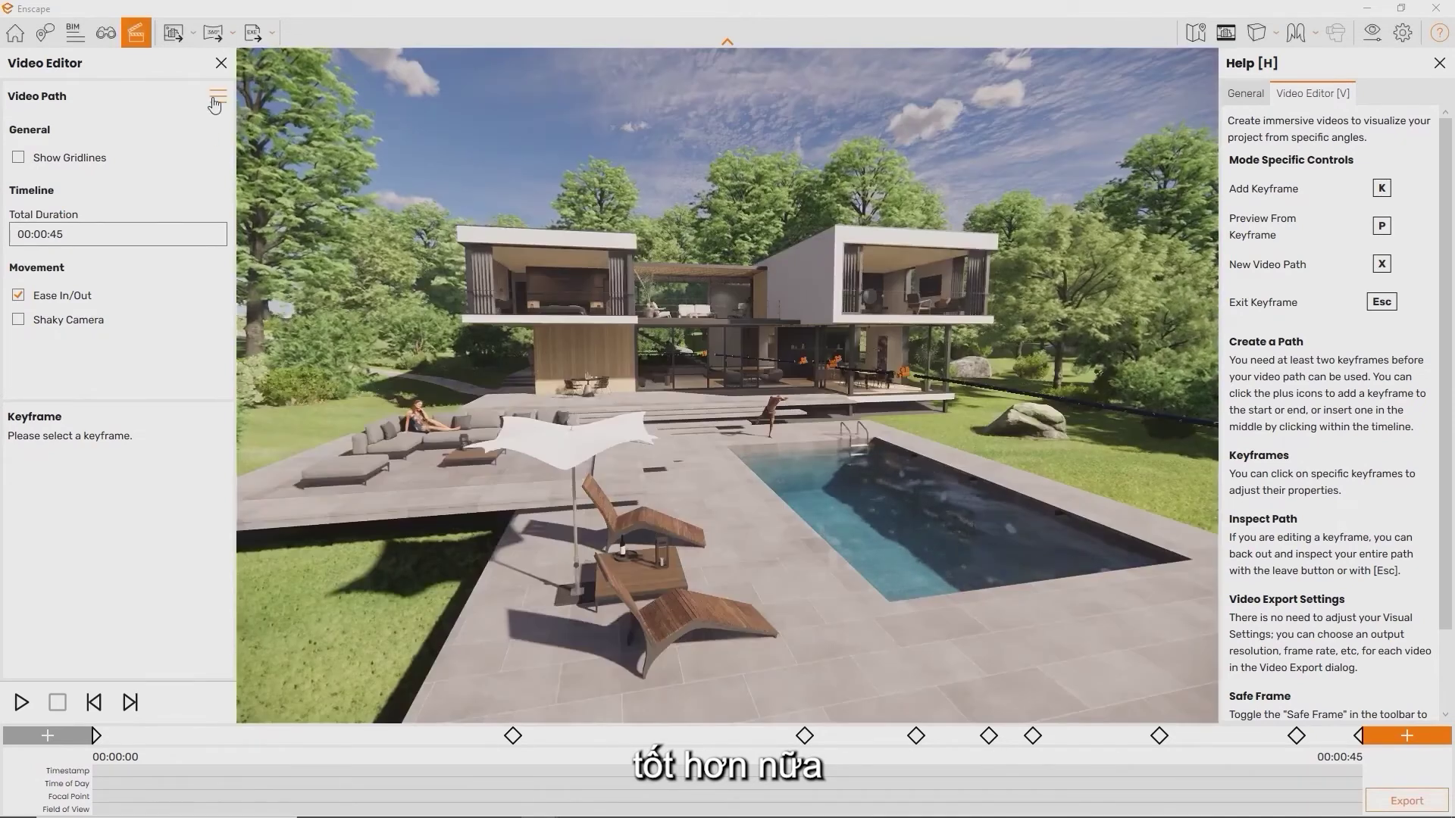
# Turn Show Gridlines on and back off from the Video Path menu
pyautogui.click(218, 96)
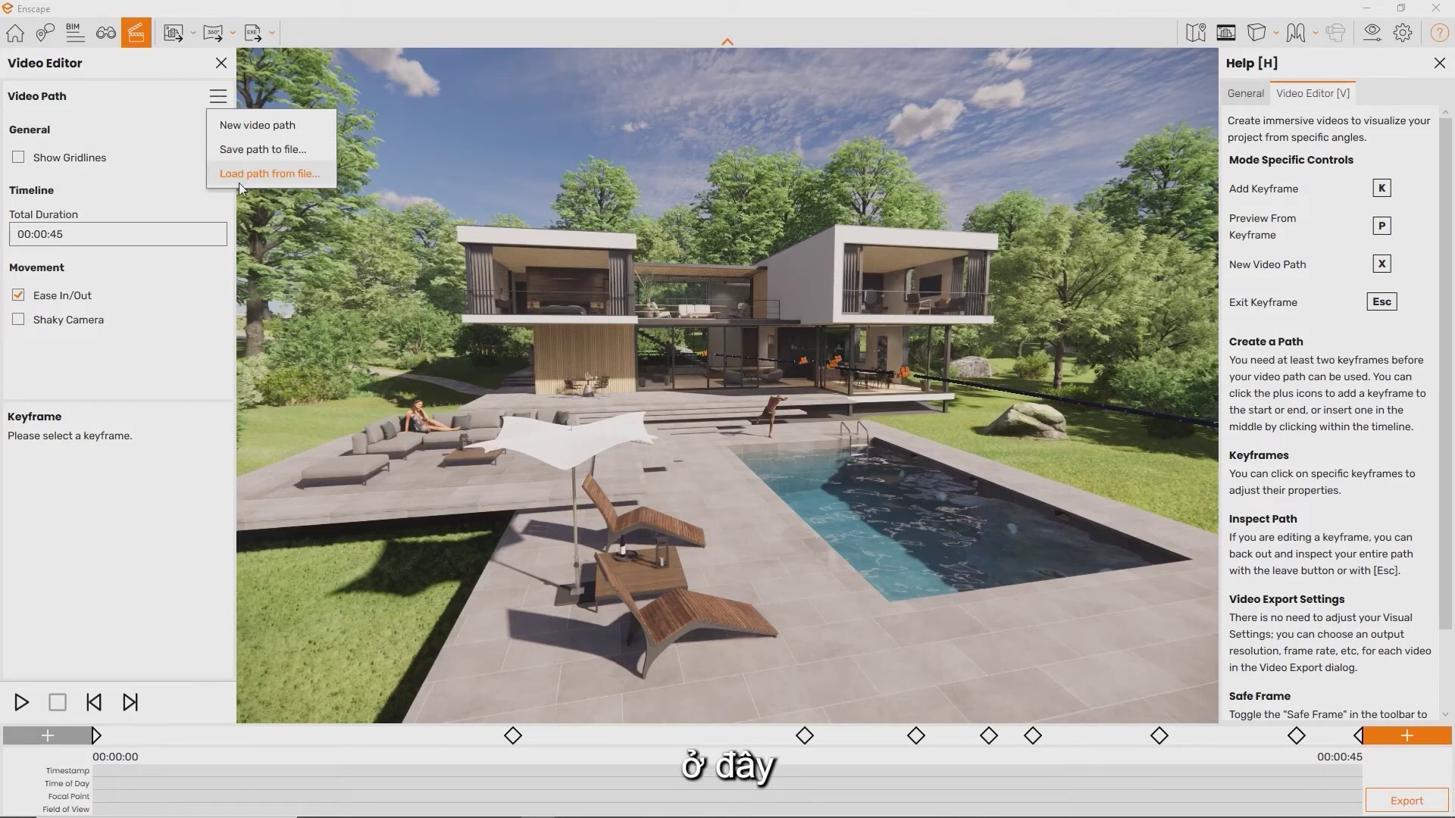
pyautogui.click(157, 156)
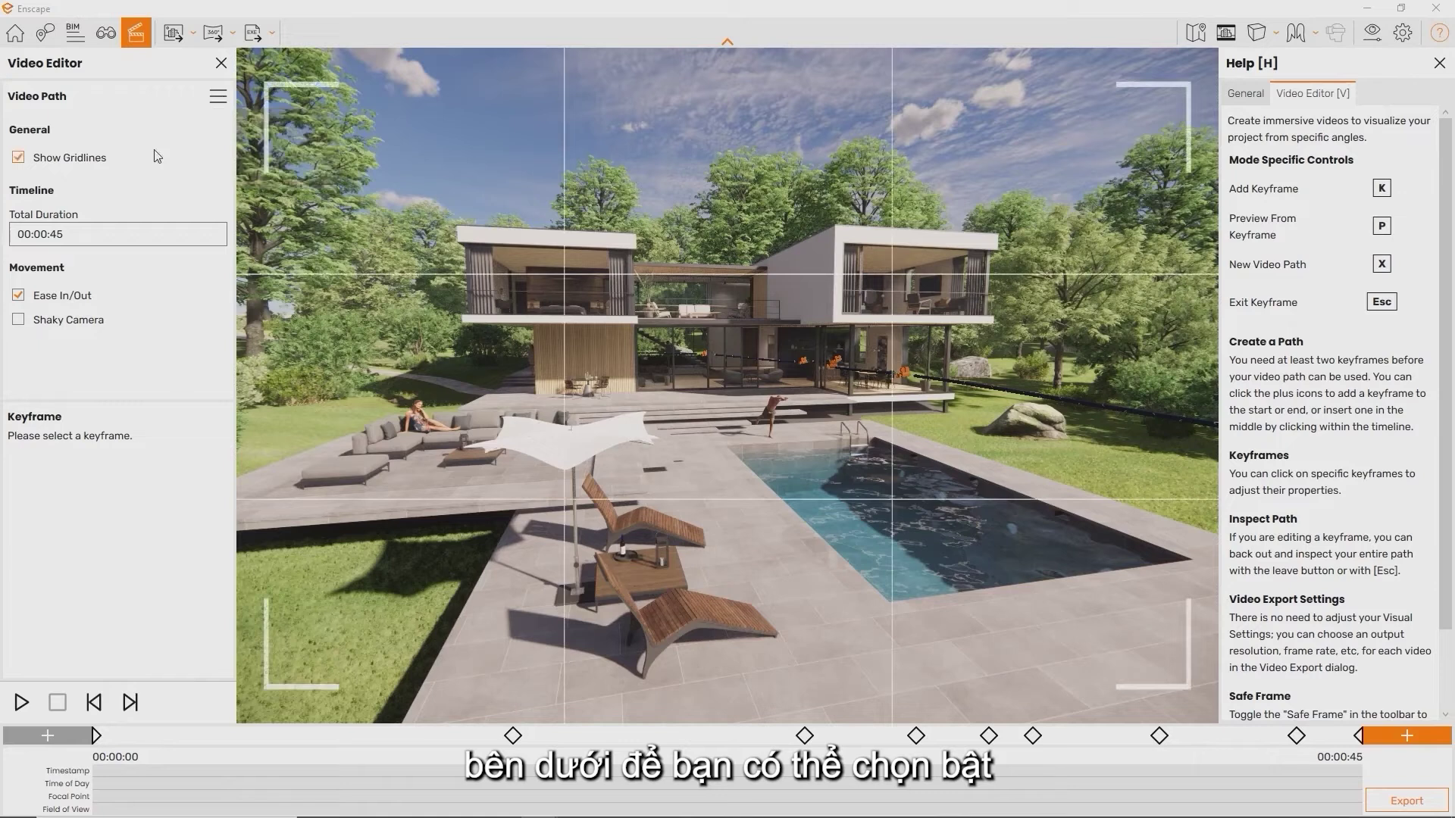
pyautogui.click(158, 156)
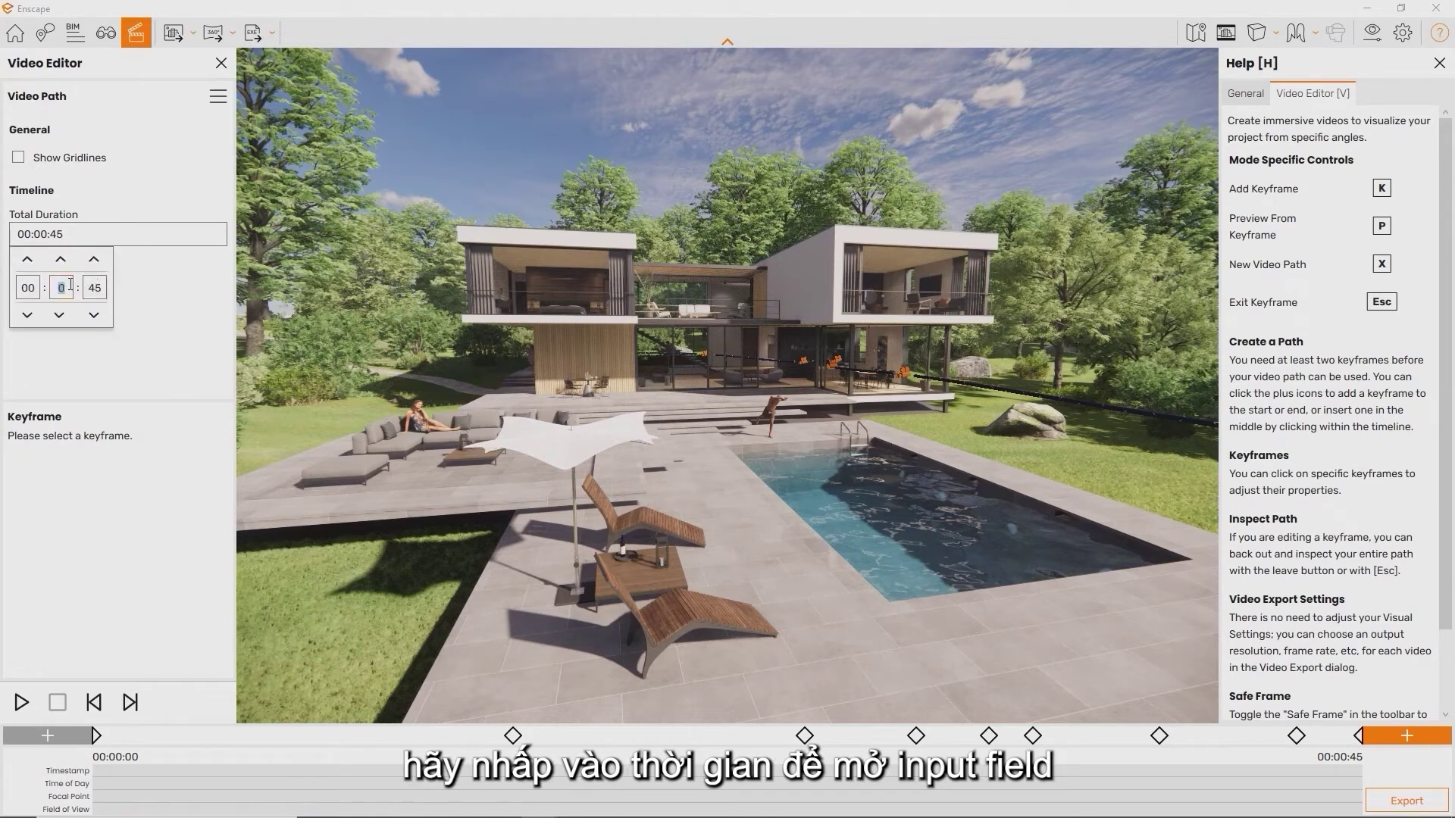
# Edit the total duration's minutes and seconds fields, keeping the video at 00:00:45
pyautogui.write('1')
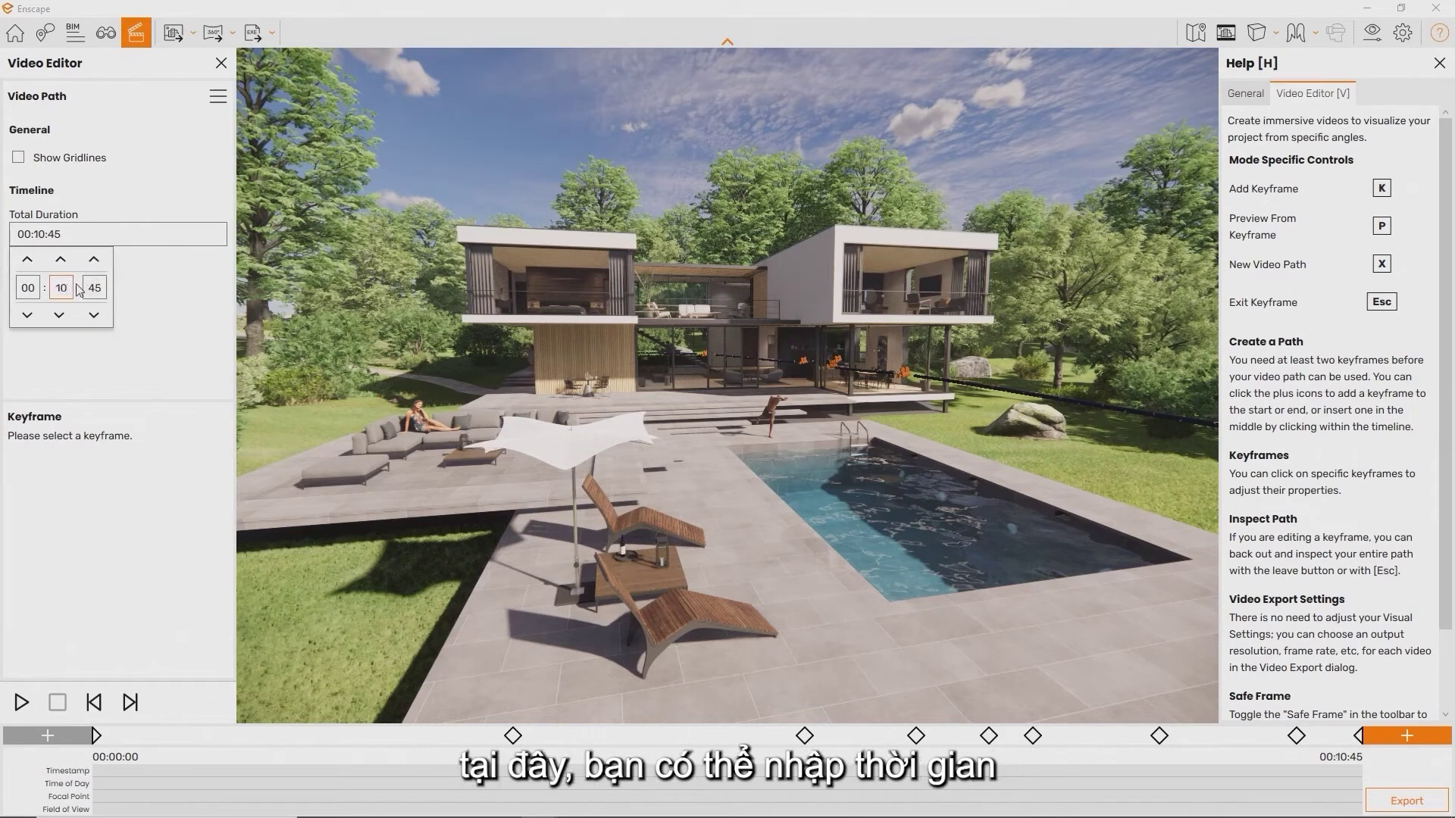
pyautogui.press('BackSpace')
pyautogui.press('BackSpace')
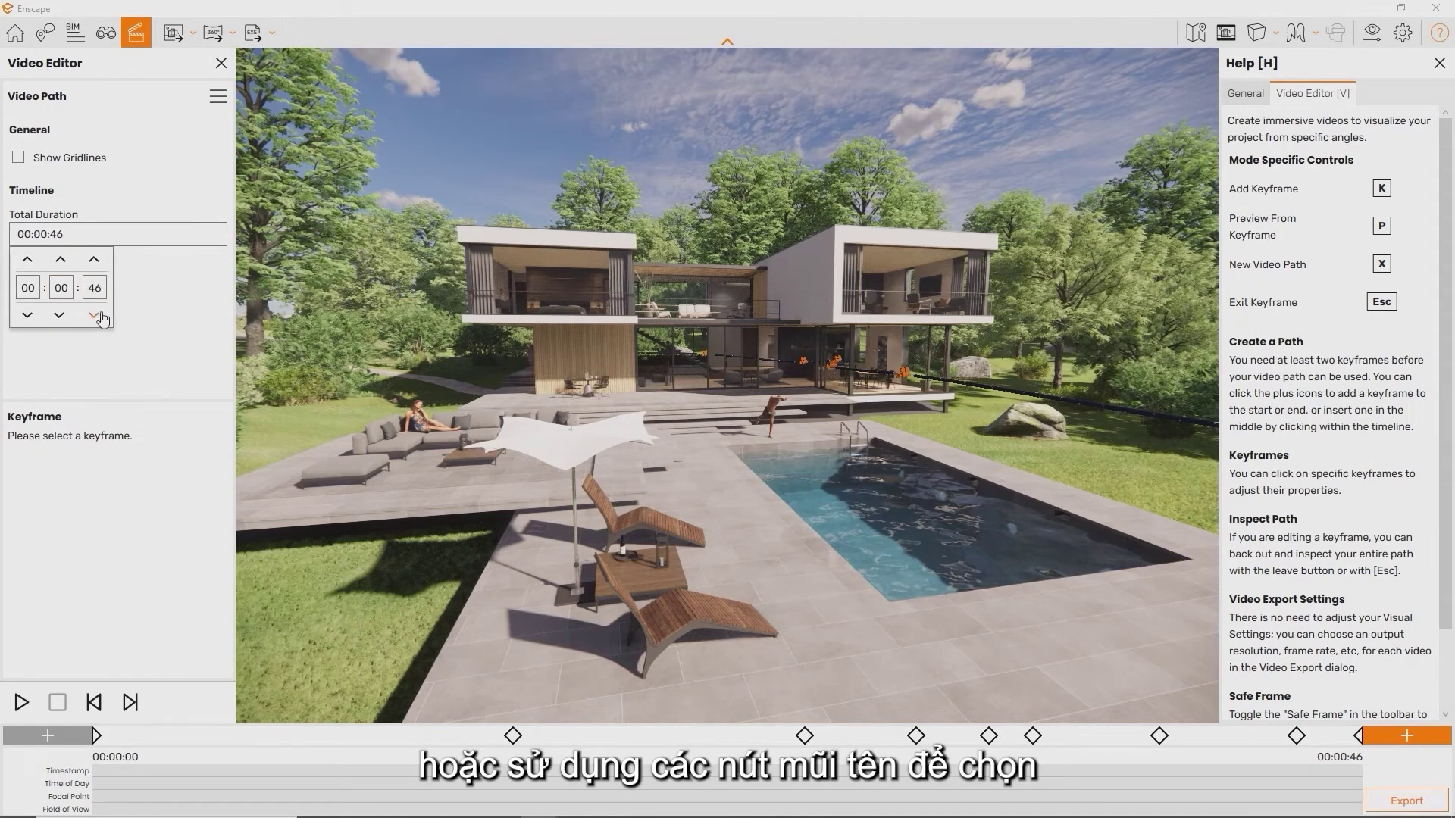
pyautogui.click(97, 315)
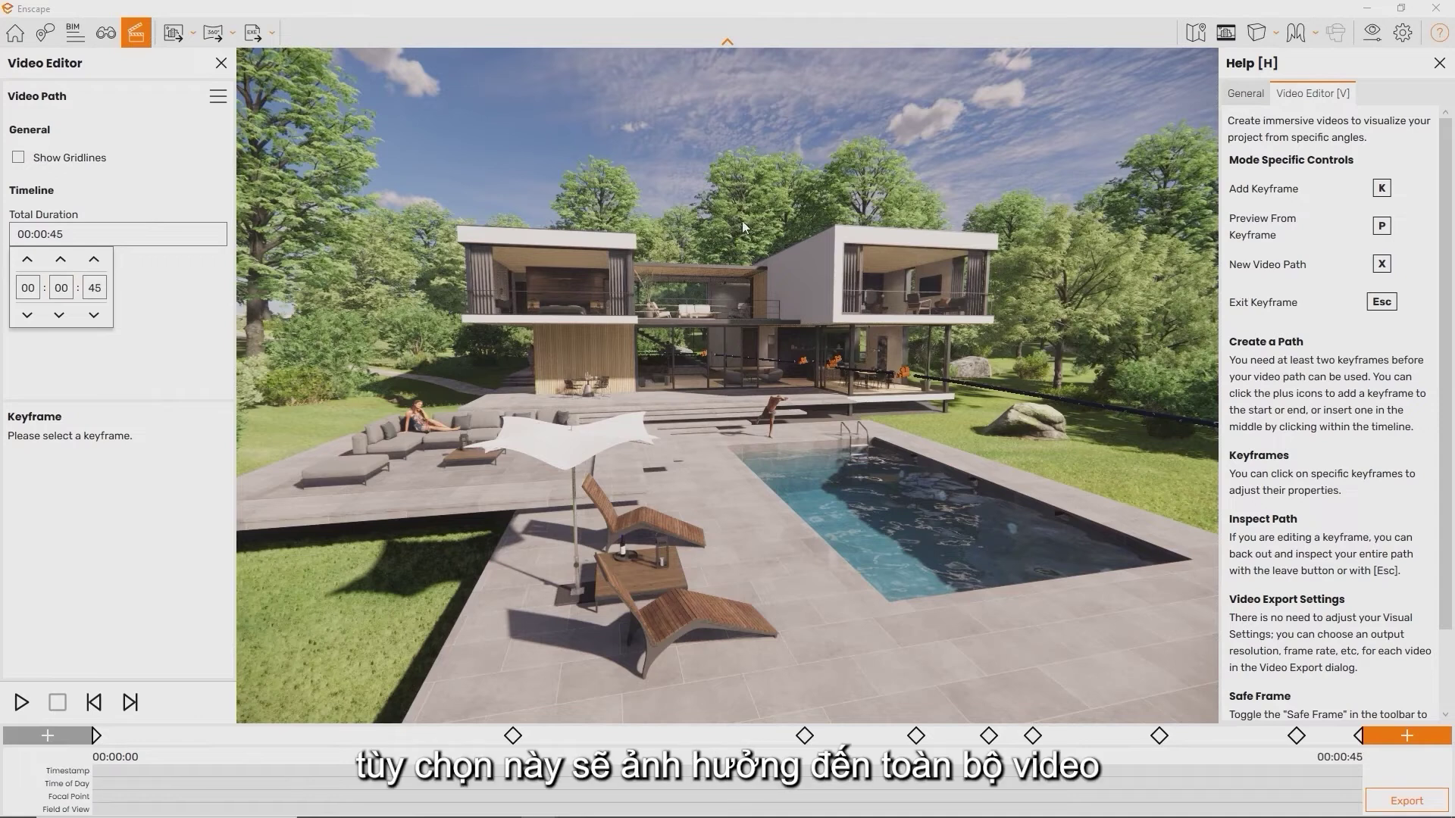
# Enable Shaky Camera movement and play a preview of the video path
pyautogui.click(218, 321)
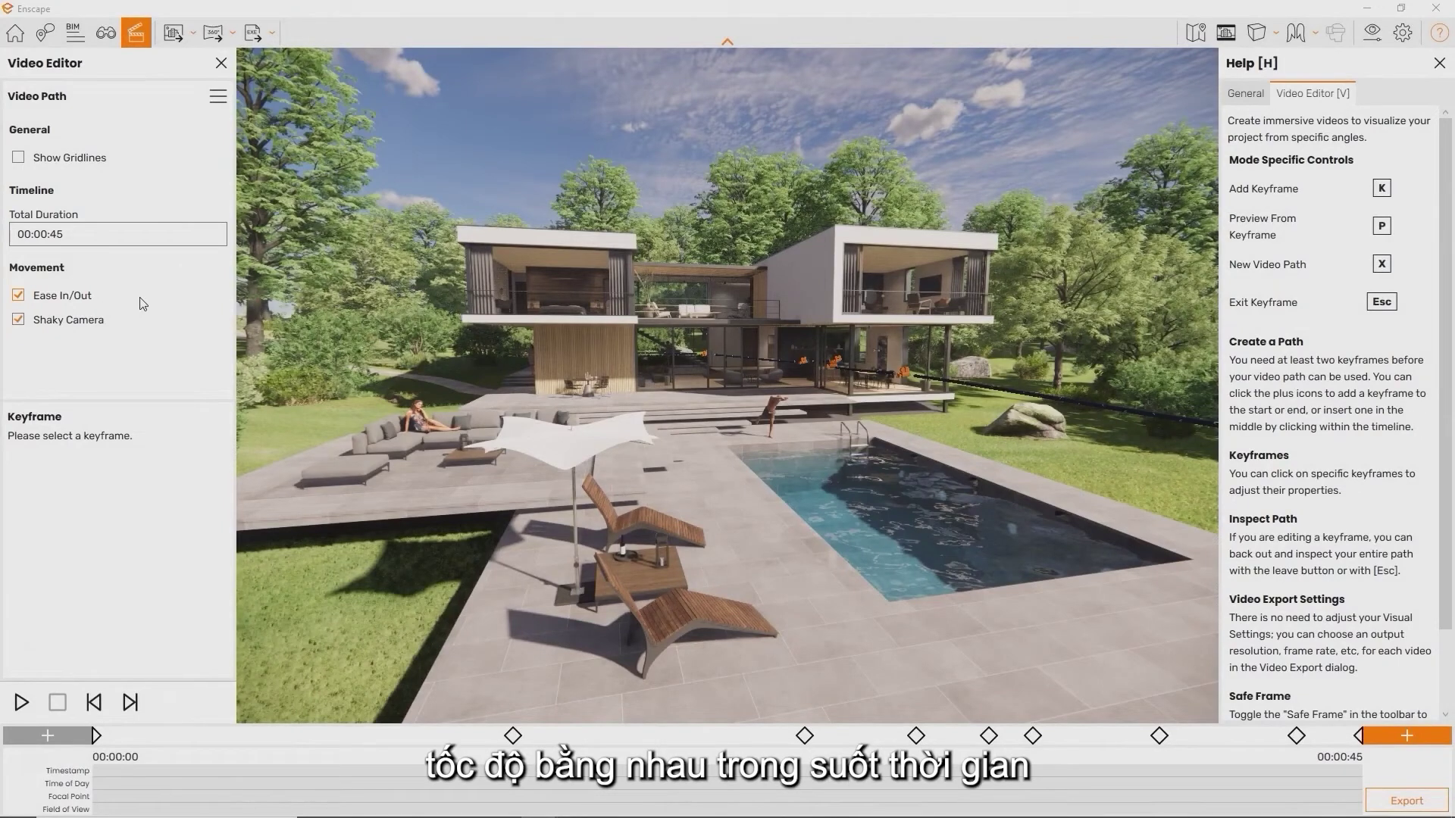
pyautogui.click(106, 321)
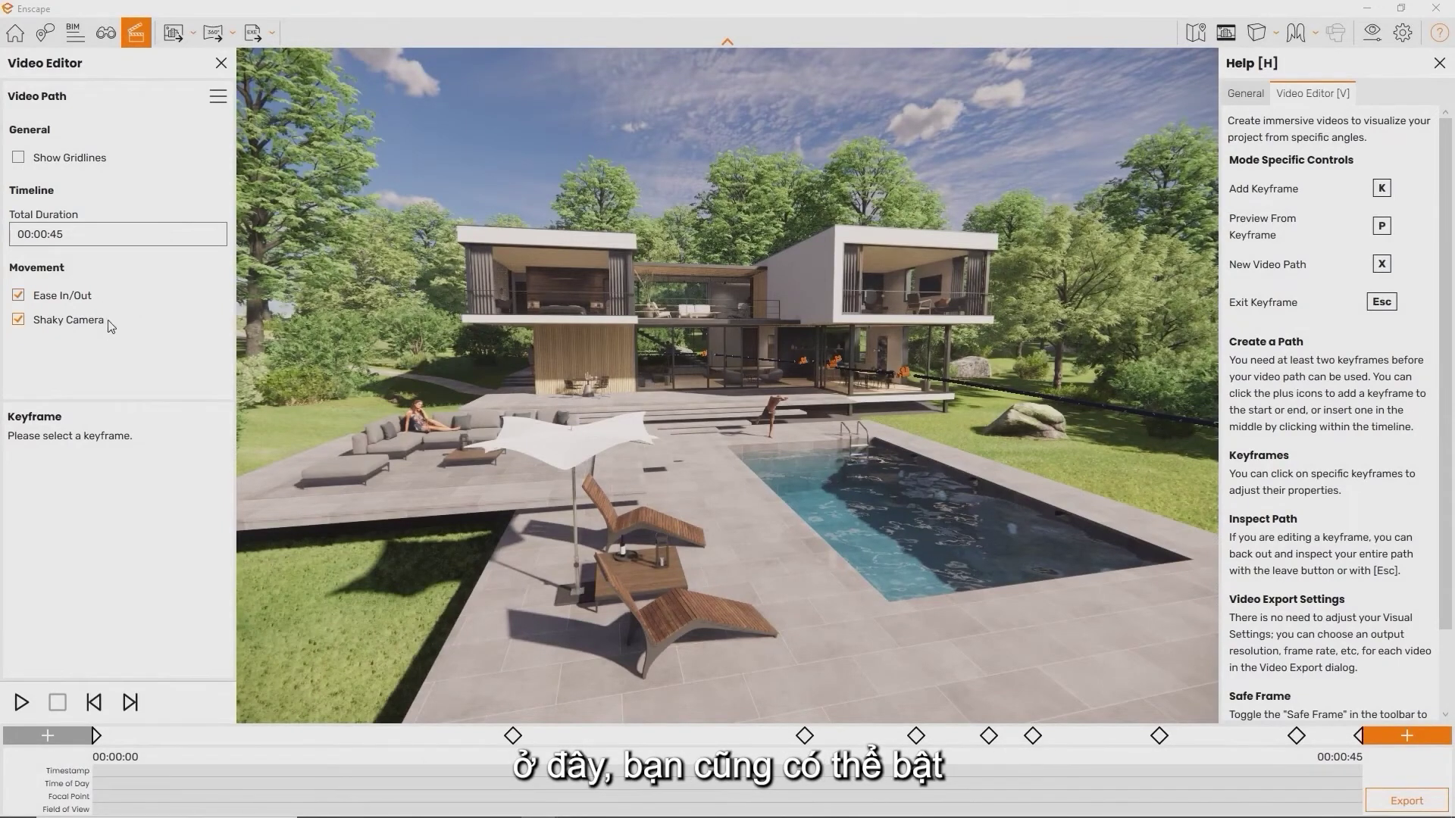
pyautogui.press('p')
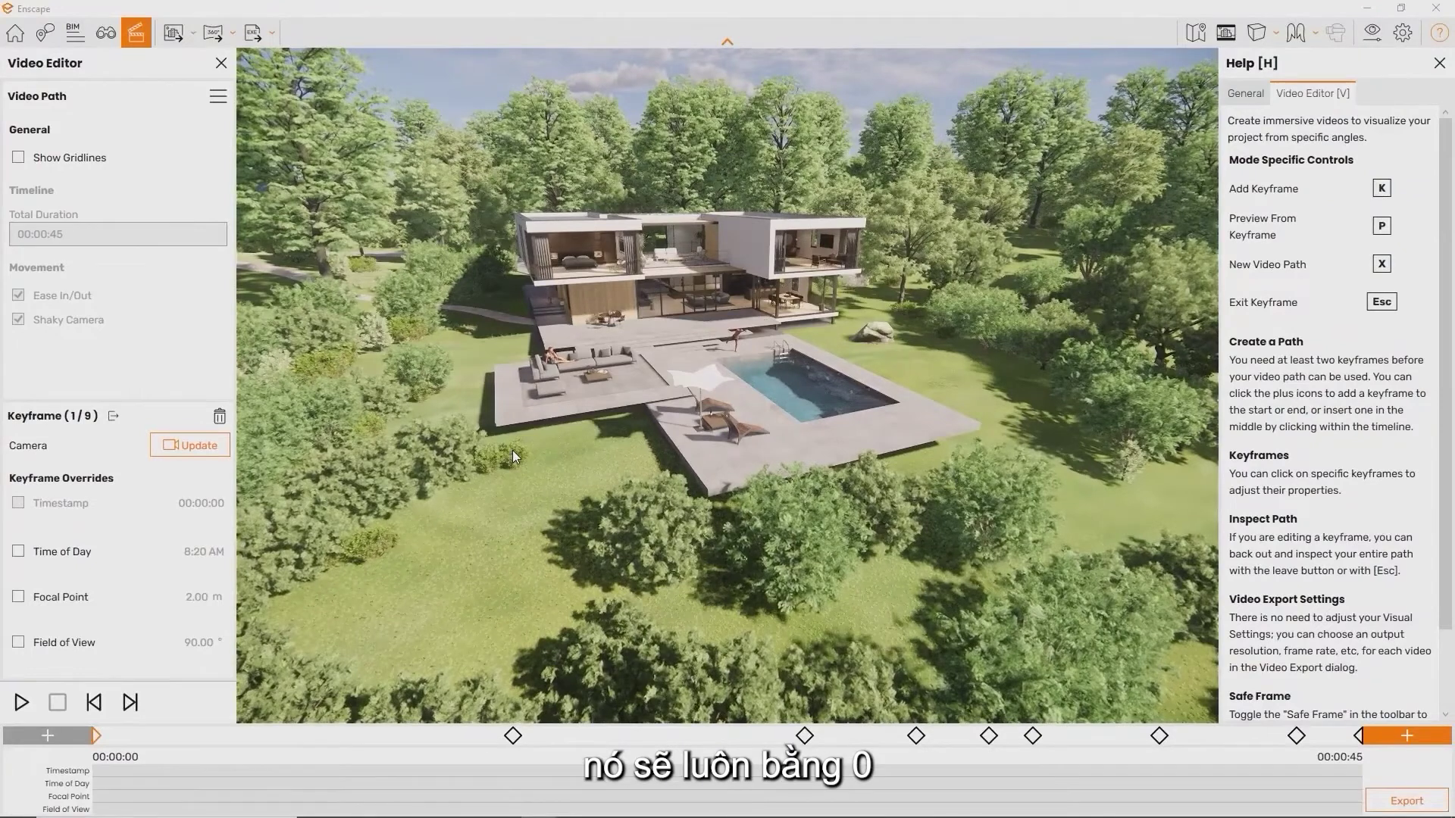
# Leave keyframe editing and fly over the pool and through the glass corner into the living room
pyautogui.press('Escape')
pyautogui.moveTo(512, 450)
pyautogui.mouseDown()
pyautogui.moveTo(514, 432)
pyautogui.moveTo(478, 463)
pyautogui.moveTo(515, 451)
pyautogui.mouseUp()
pyautogui.press('s')
pyautogui.press('w')
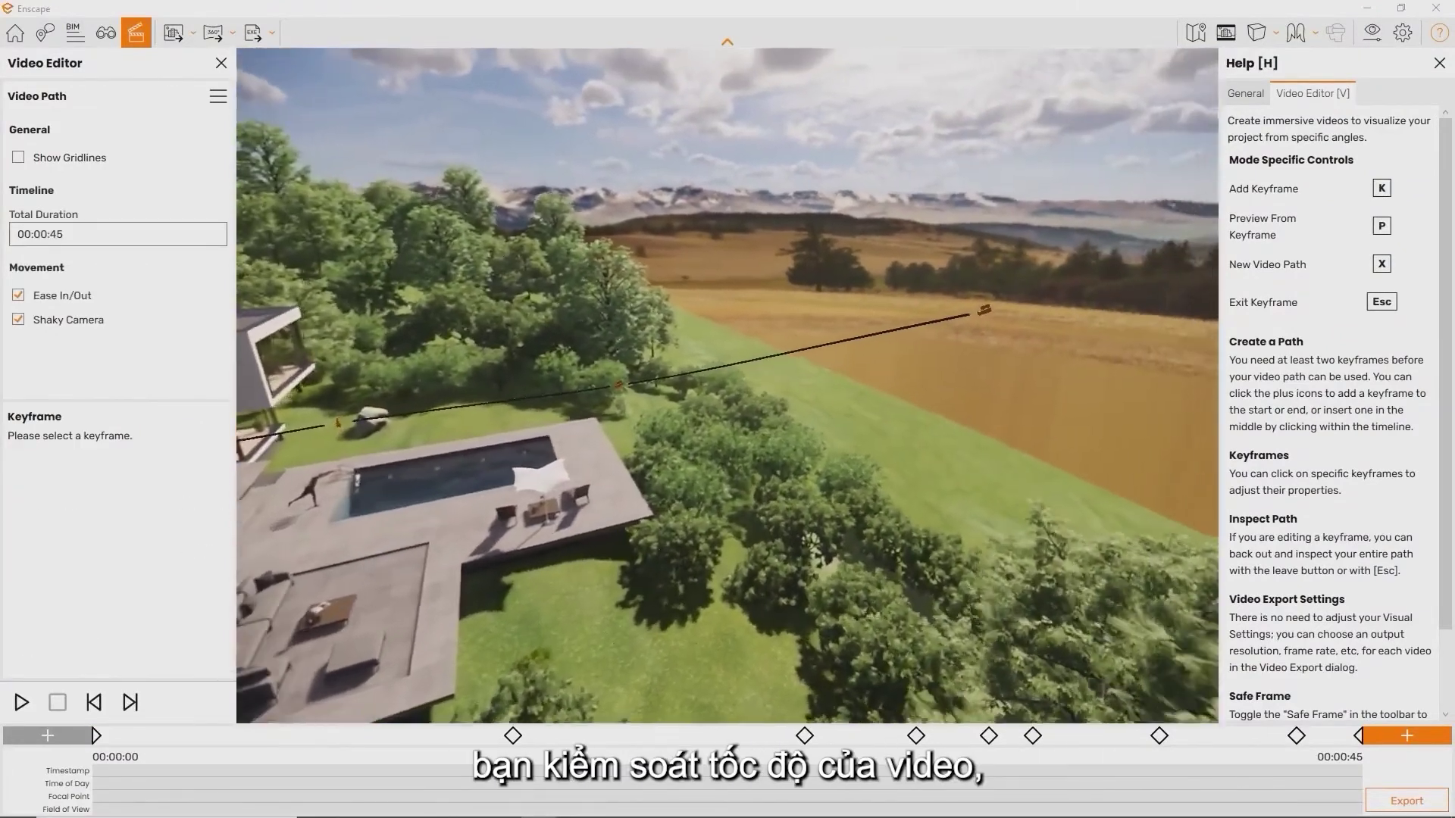
pyautogui.press('w')
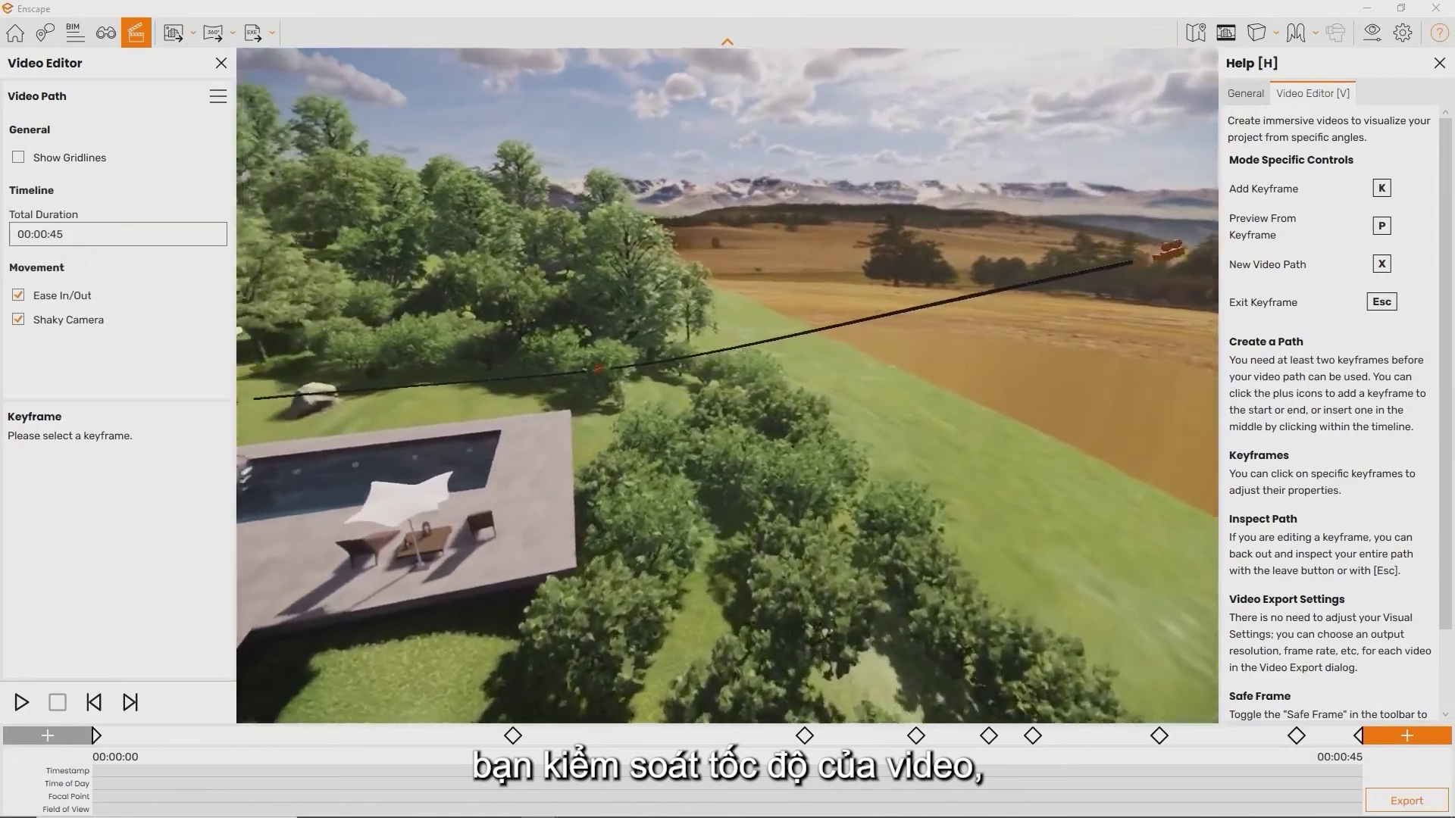
pyautogui.press('w')
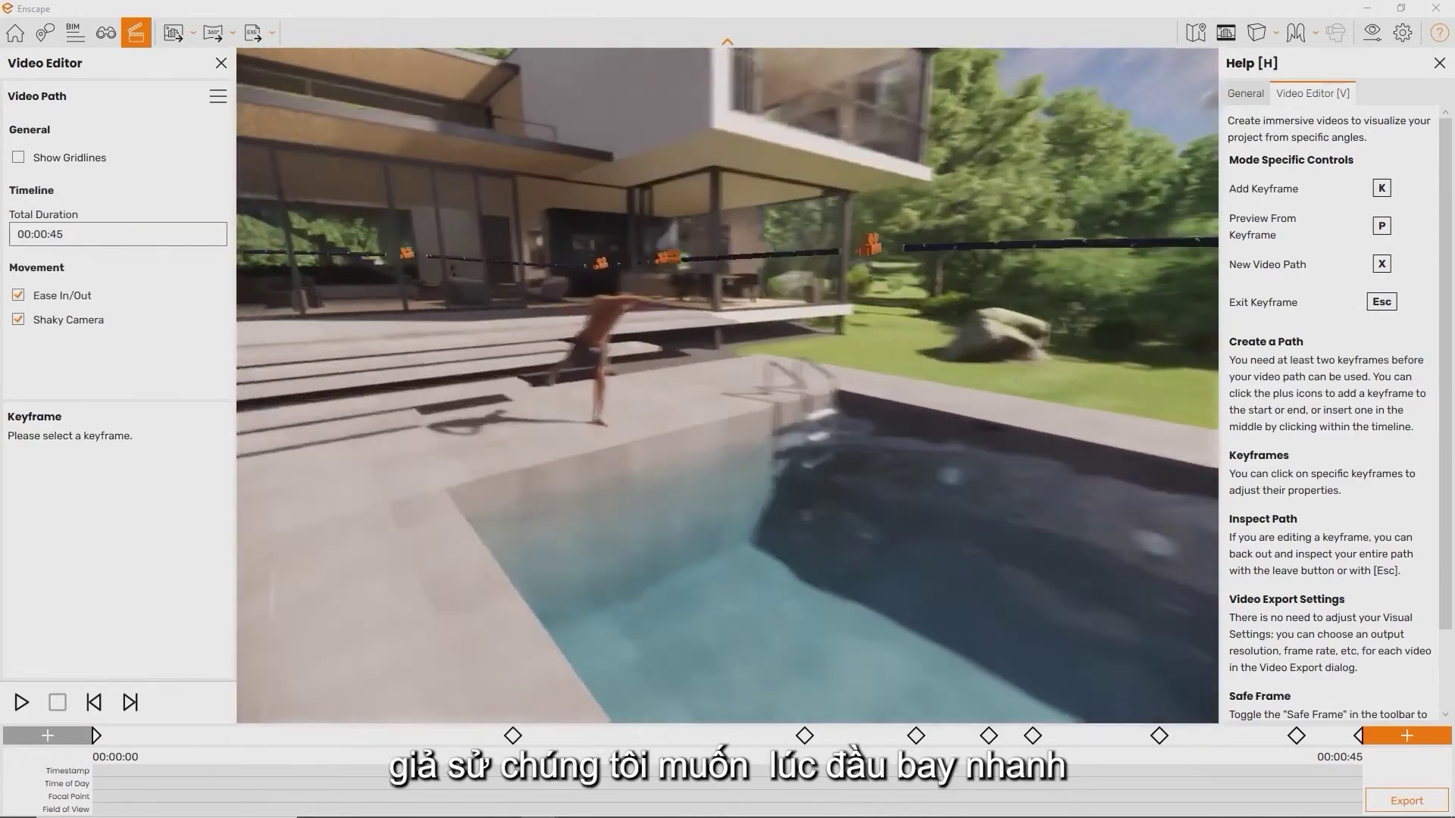
pyautogui.press('w')
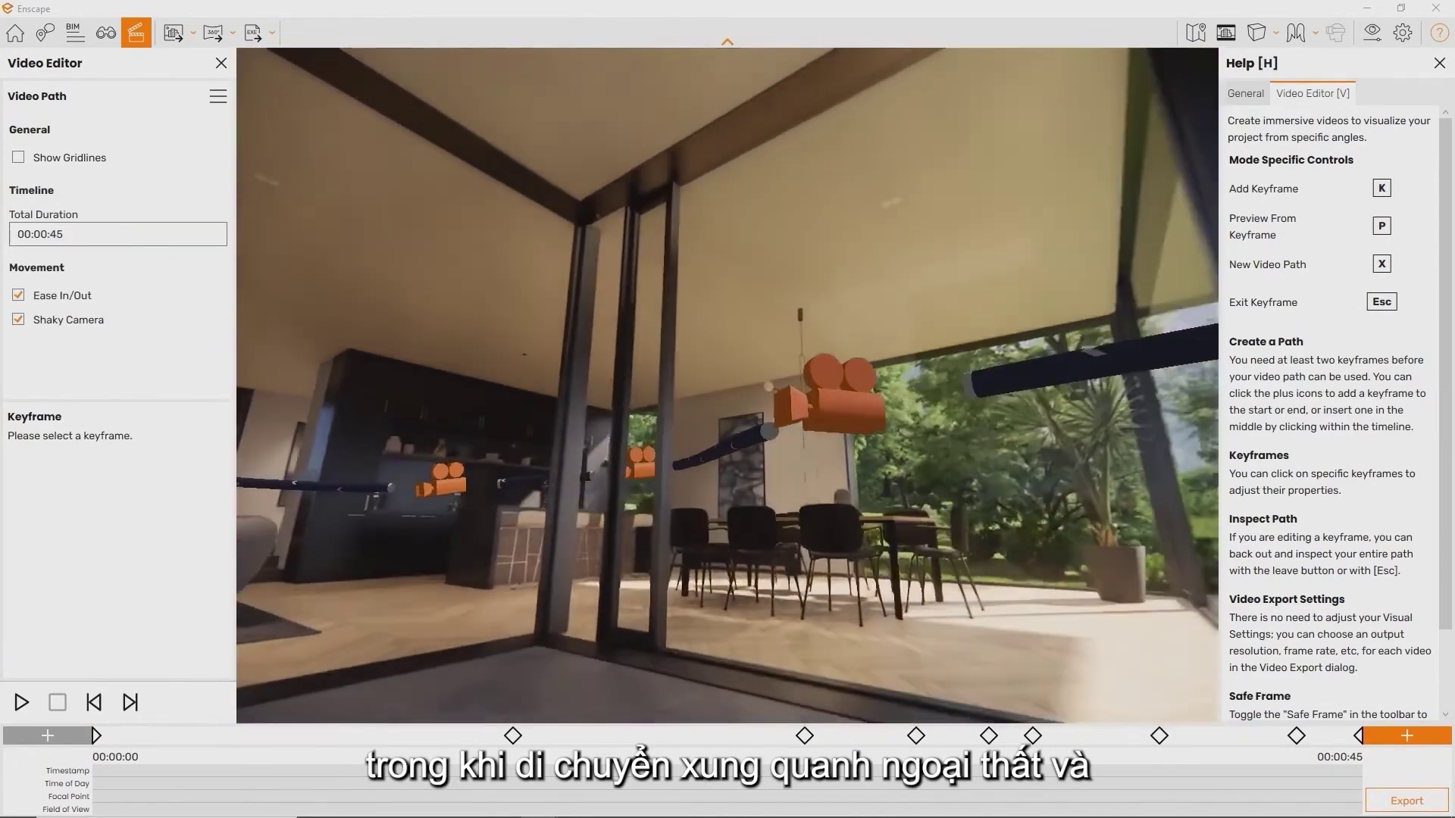
pyautogui.press('w')
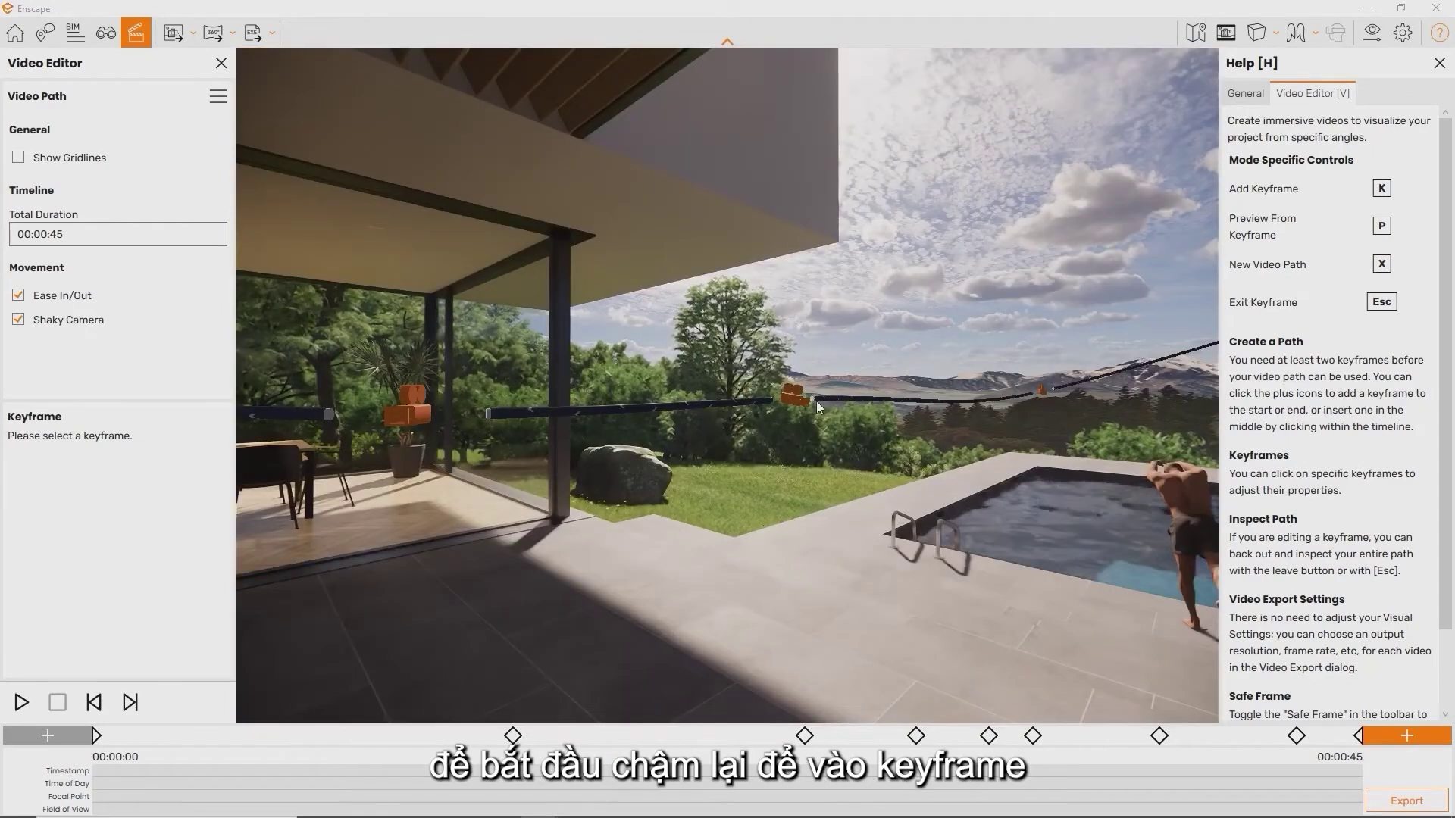
# Override keyframe 3's timestamp to 00:00:10 and update the keyframe
pyautogui.click(795, 400)
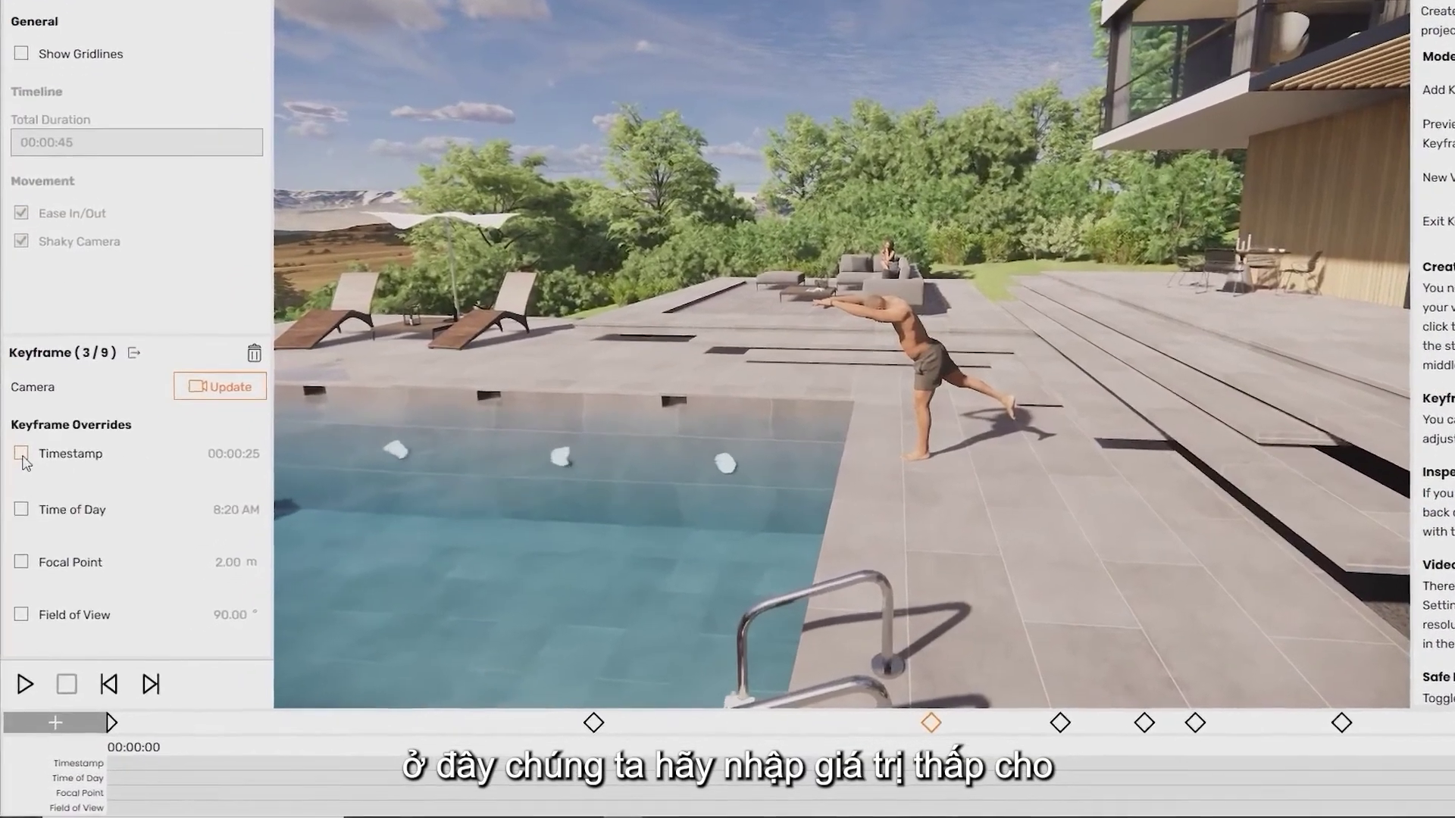
pyautogui.click(139, 504)
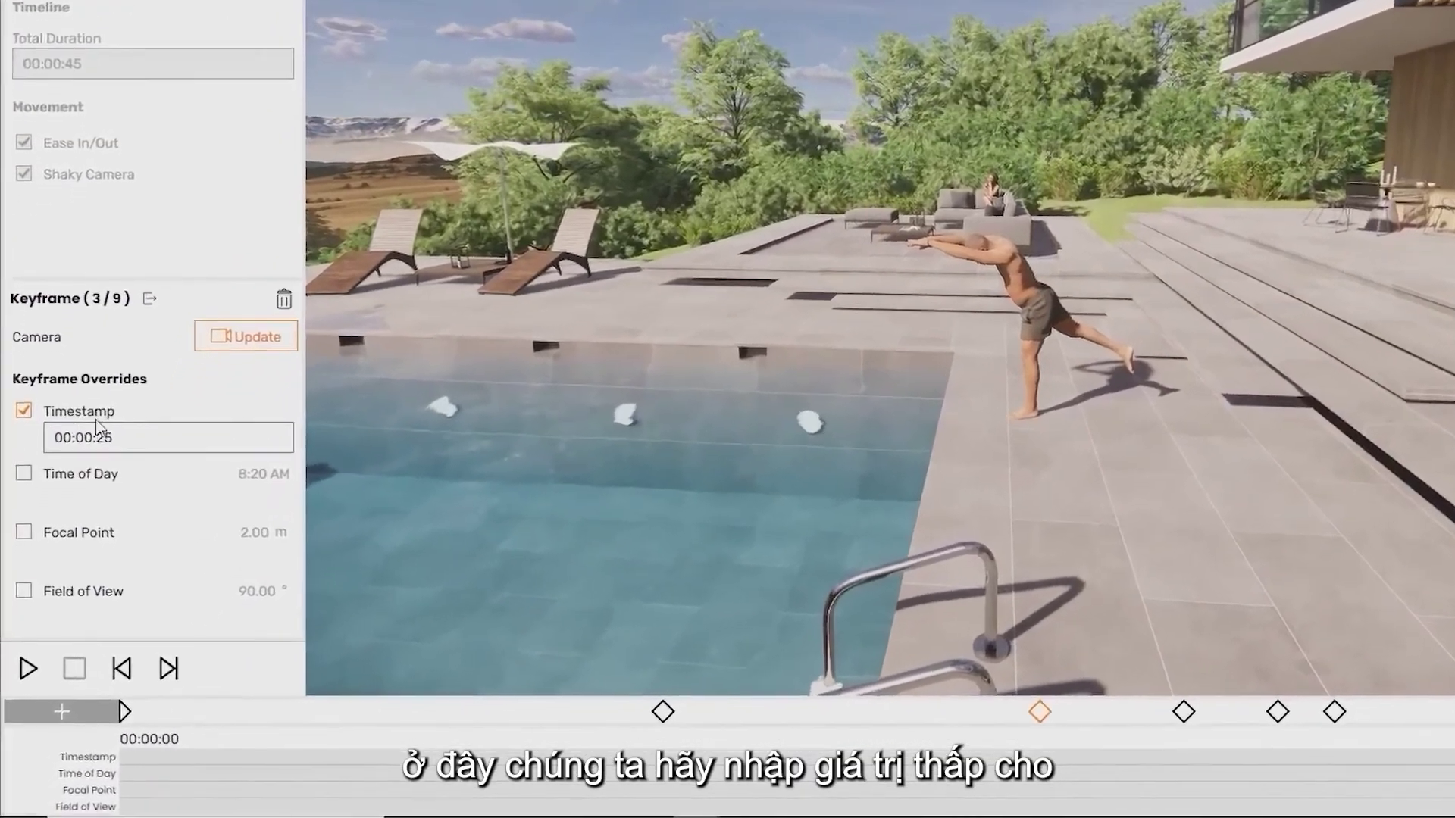
pyautogui.click(154, 390)
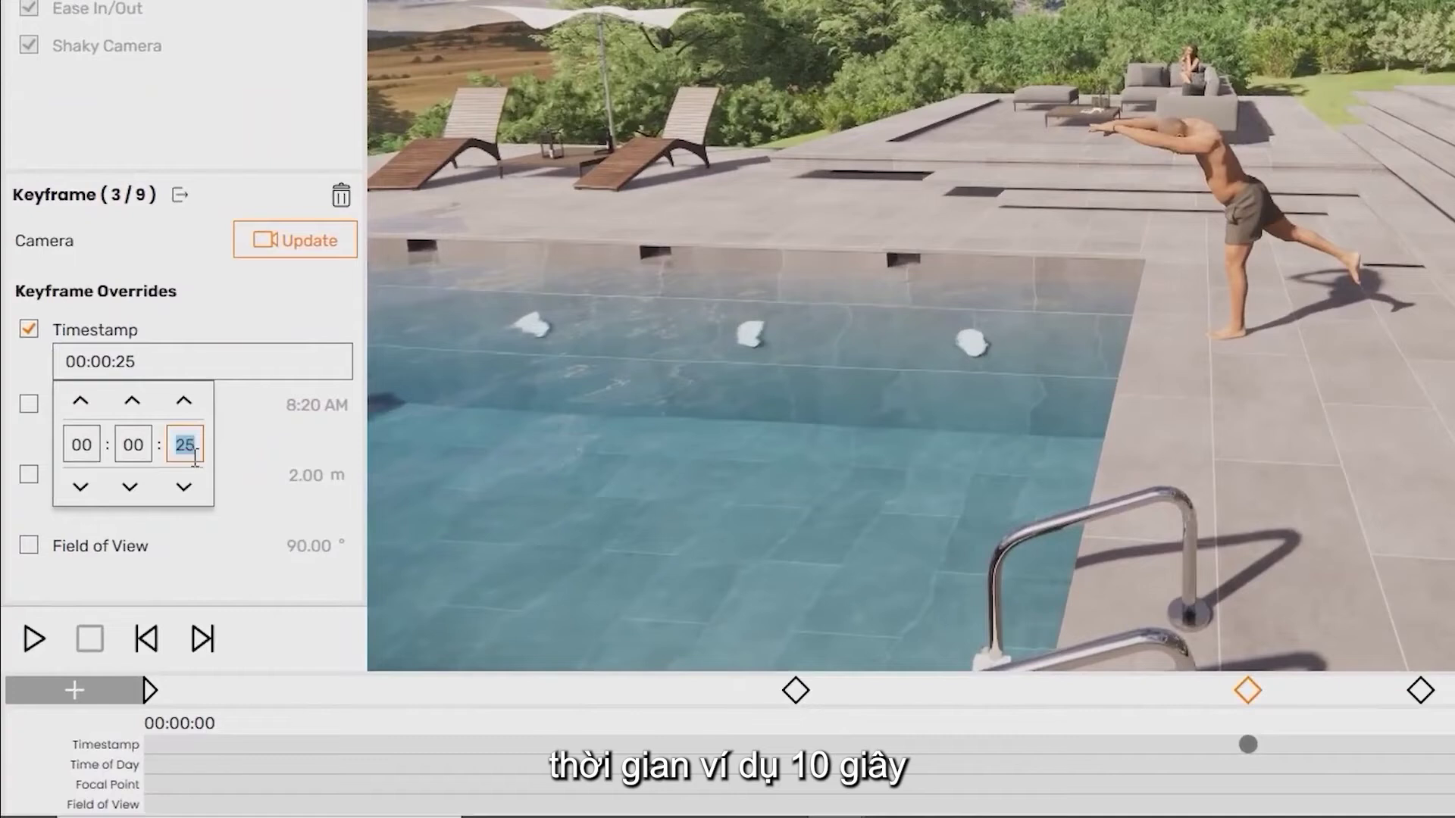
pyautogui.press('Return')
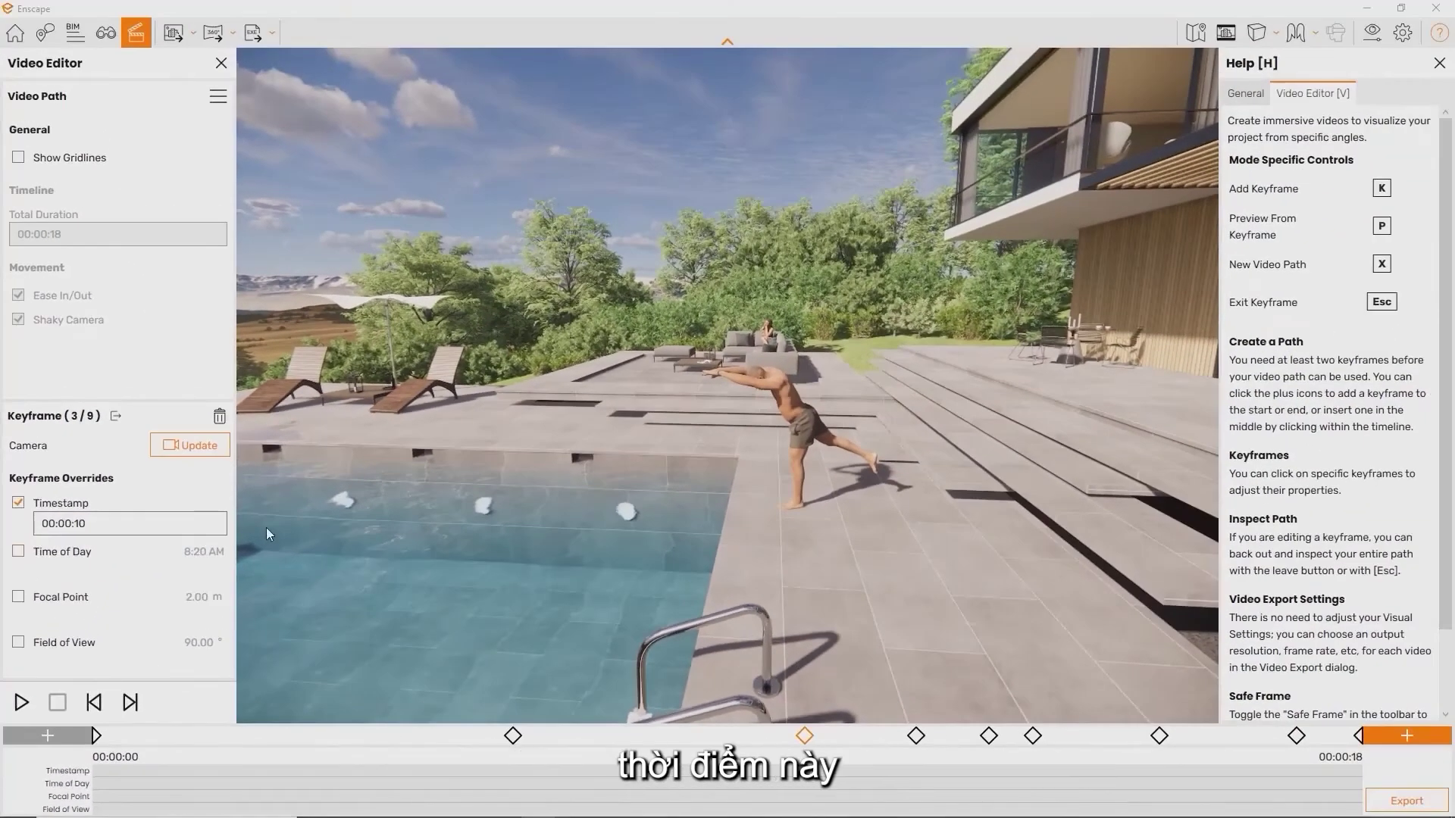
pyautogui.click(212, 445)
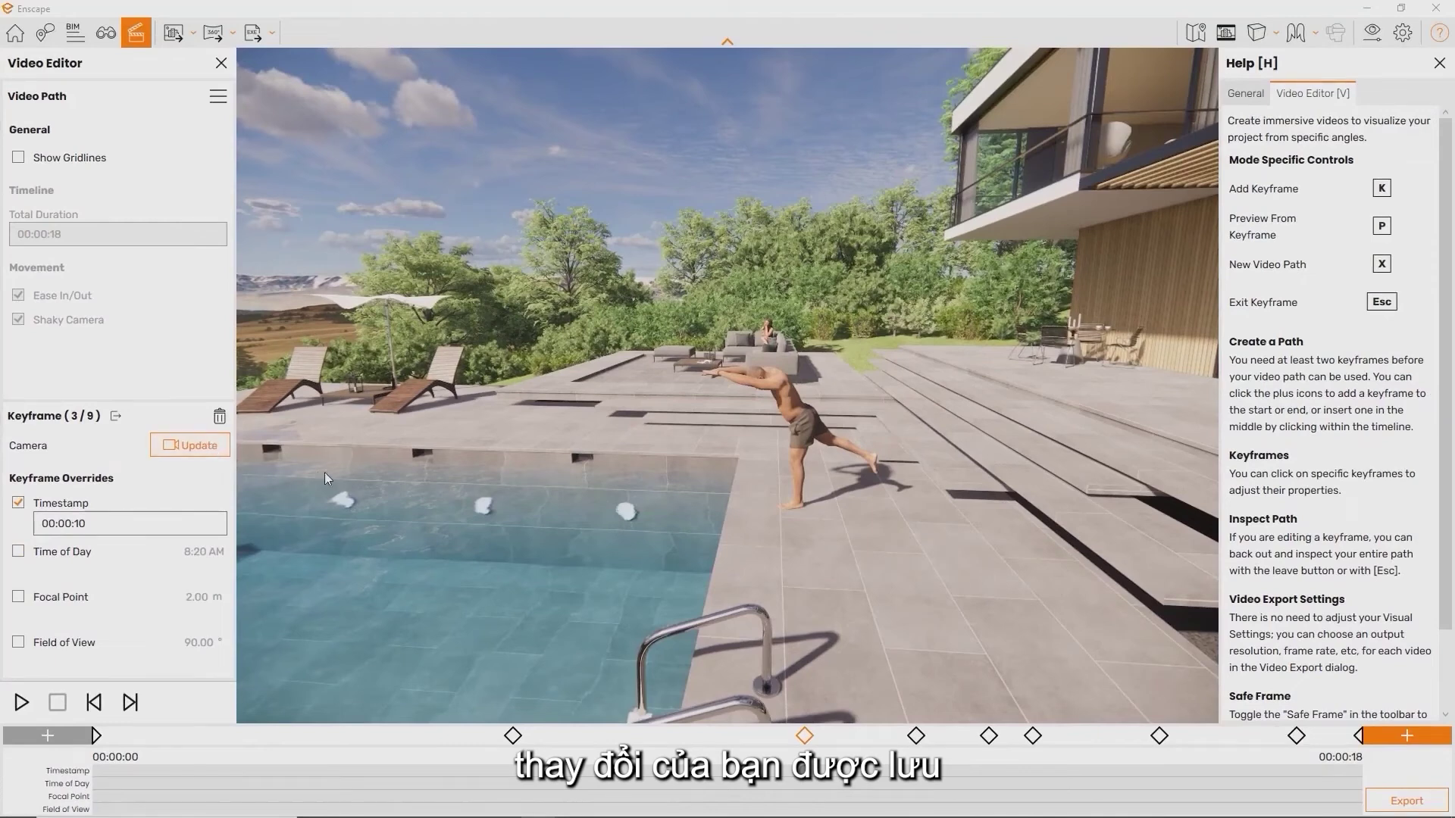
pyautogui.press('Escape')
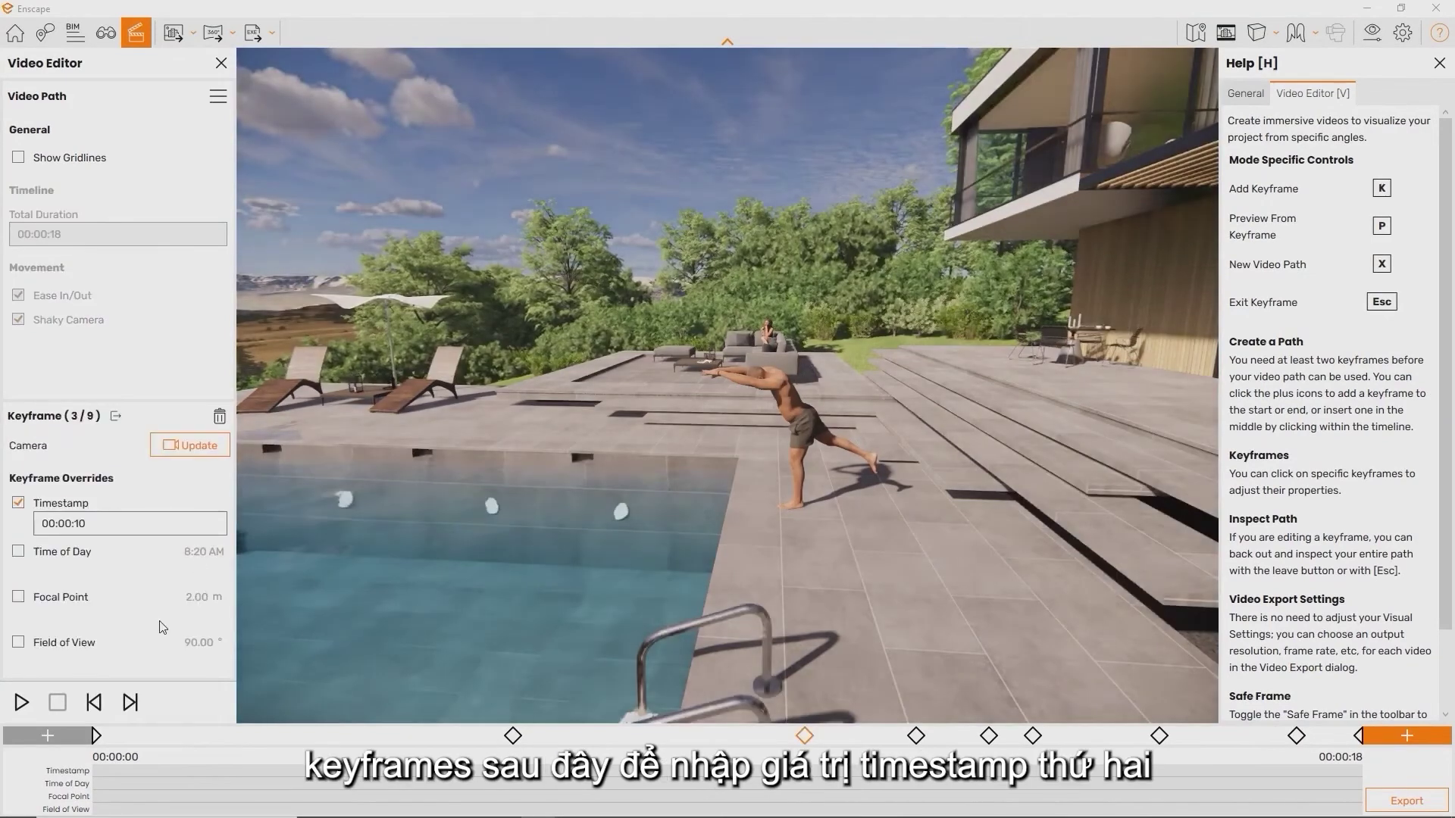
# Advance to keyframe 6 and give it a timestamp override with new seconds
pyautogui.click(128, 705)
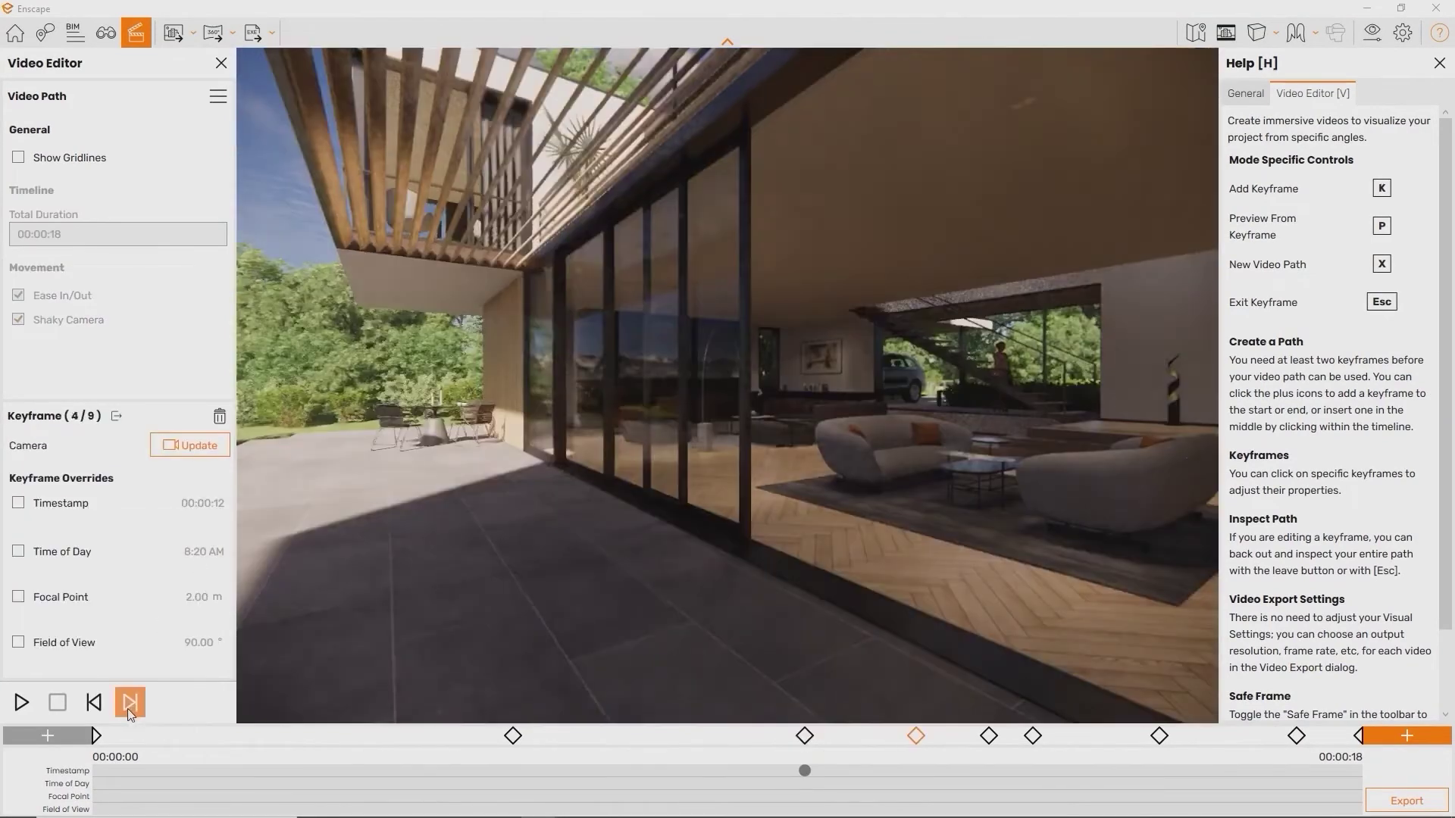
pyautogui.click(128, 704)
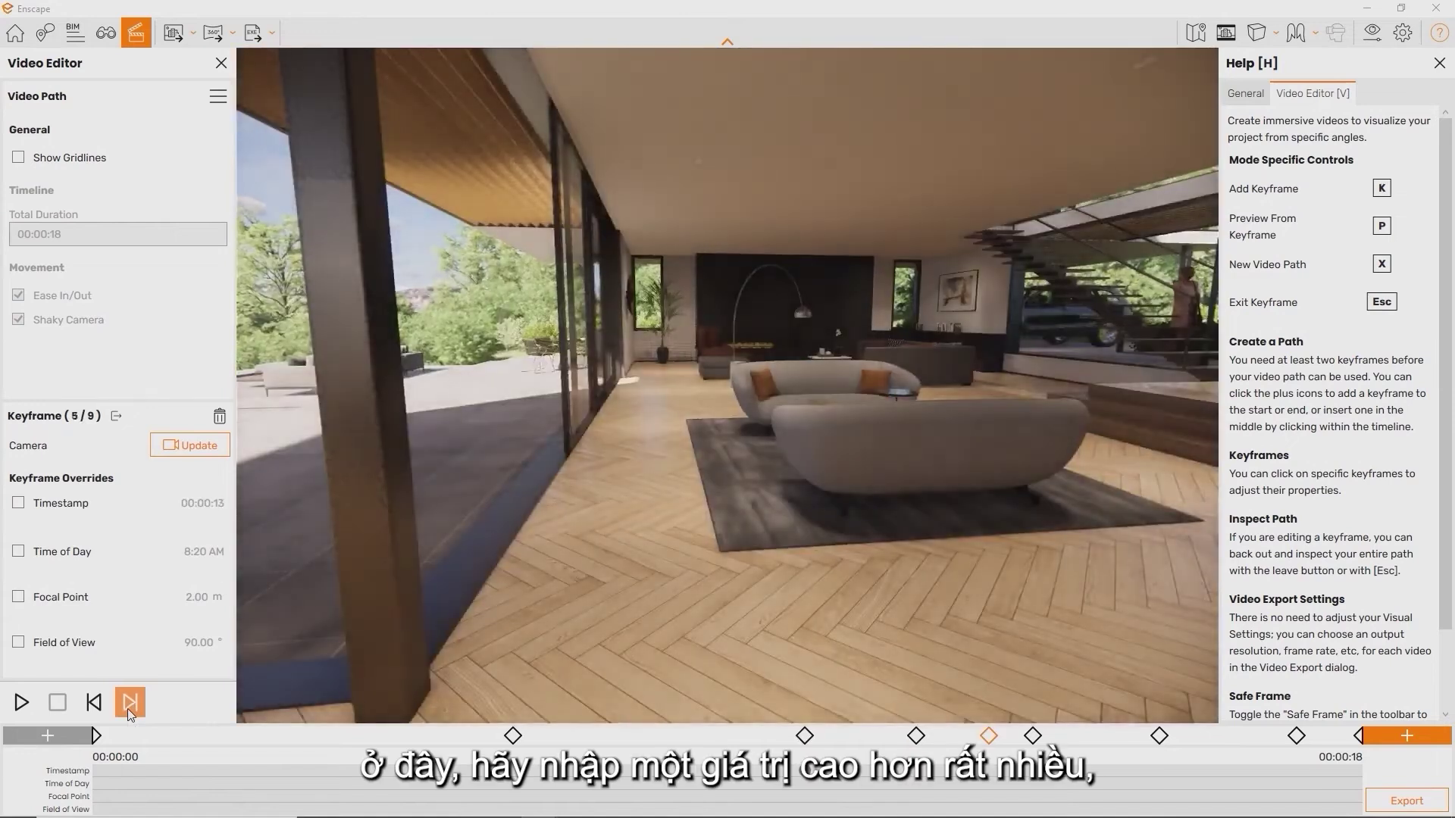
pyautogui.click(128, 704)
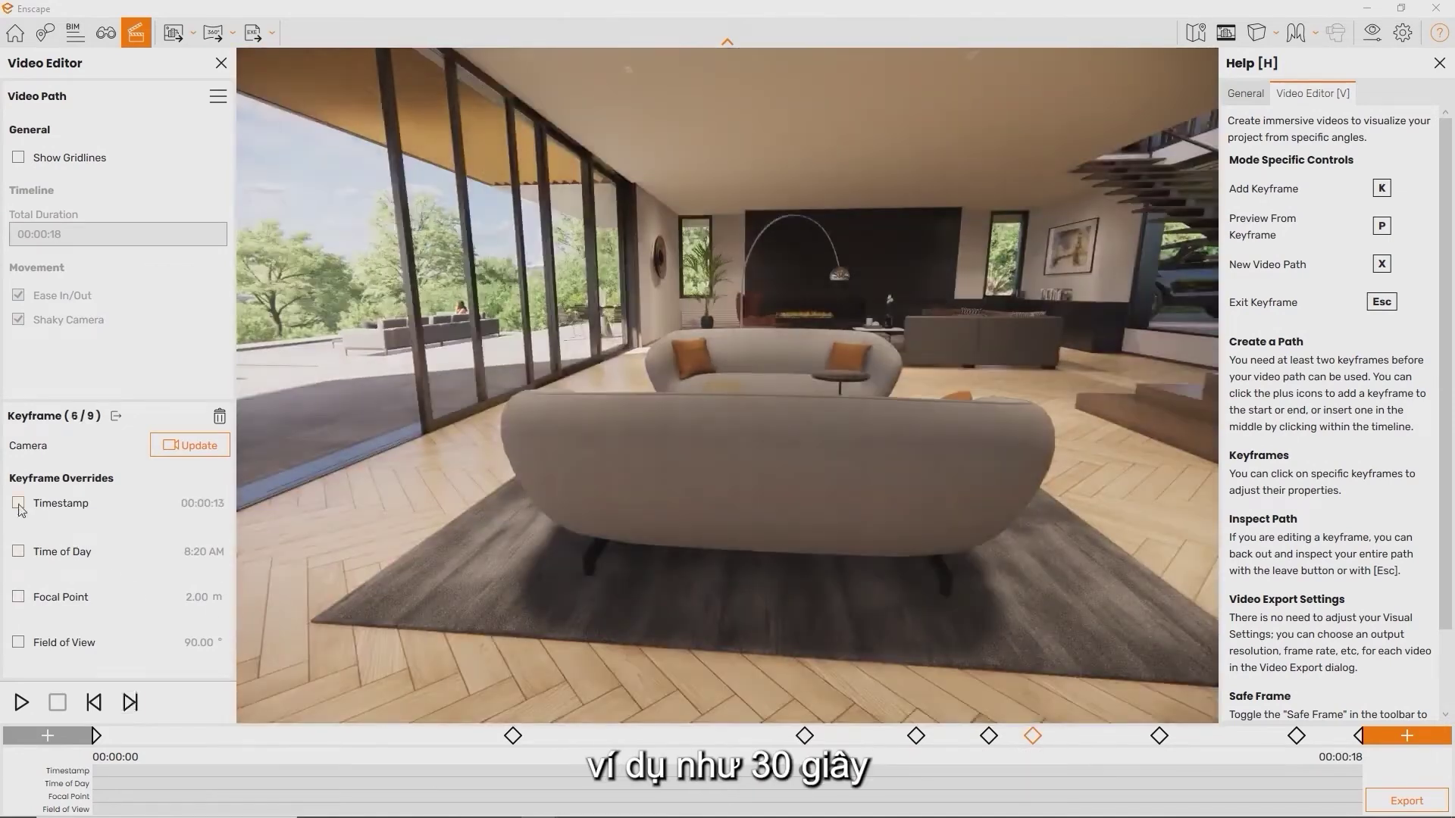
pyautogui.click(84, 525)
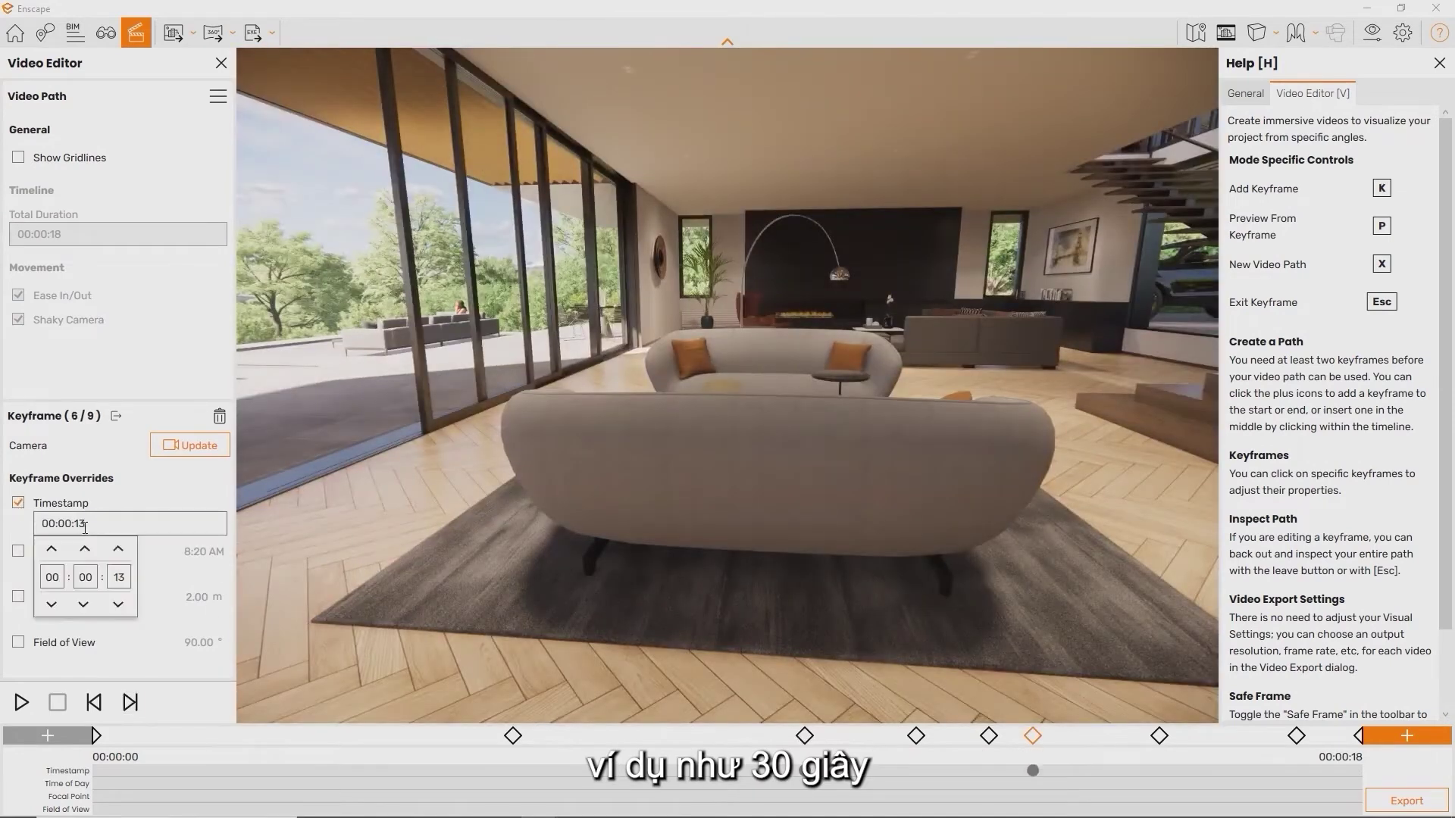
pyautogui.doubleClick(121, 577)
pyautogui.press('Return')
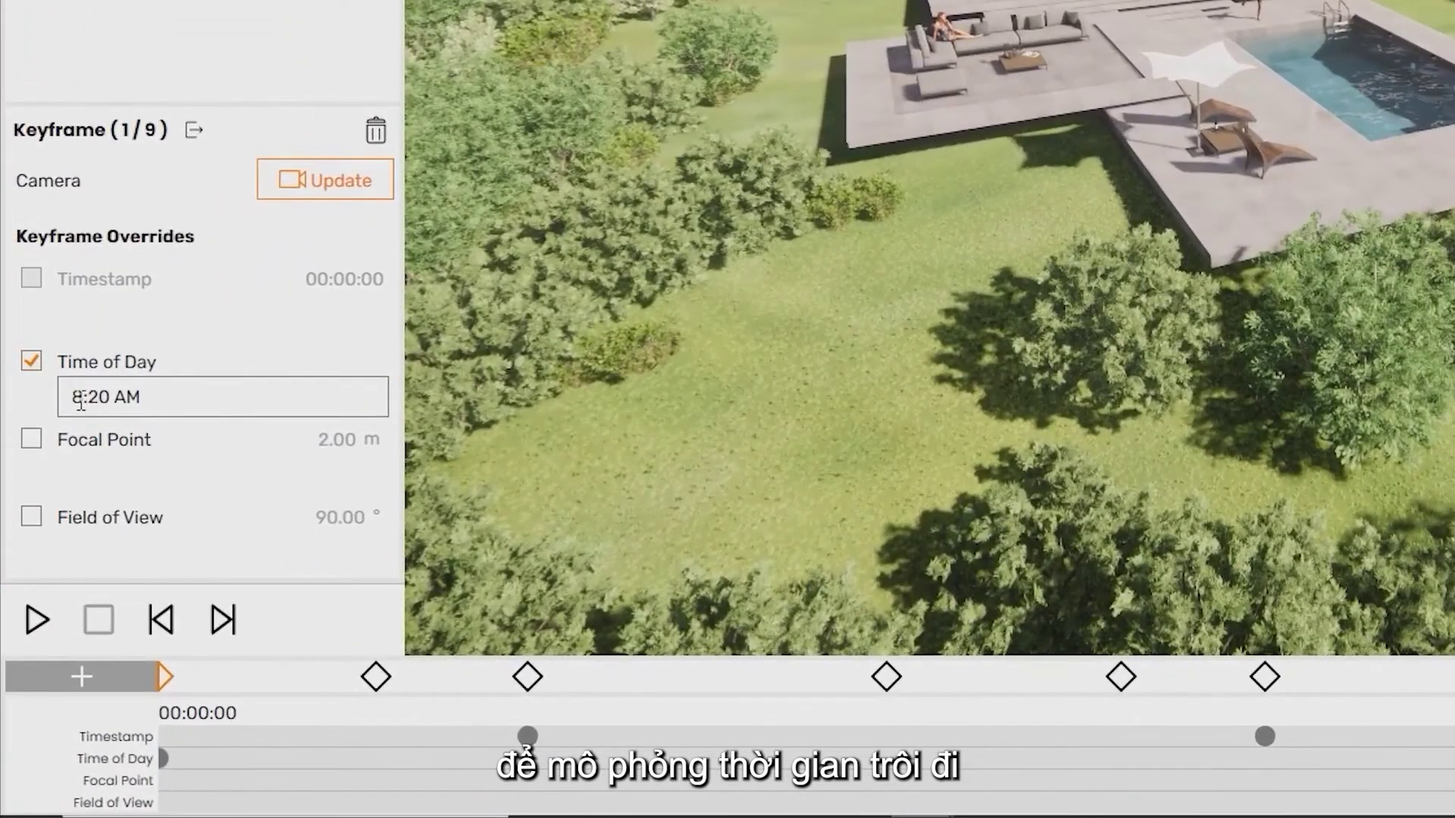
# Turn on the first keyframe's focal point override, adjusting it to about 0.45 m
pyautogui.click(80, 400)
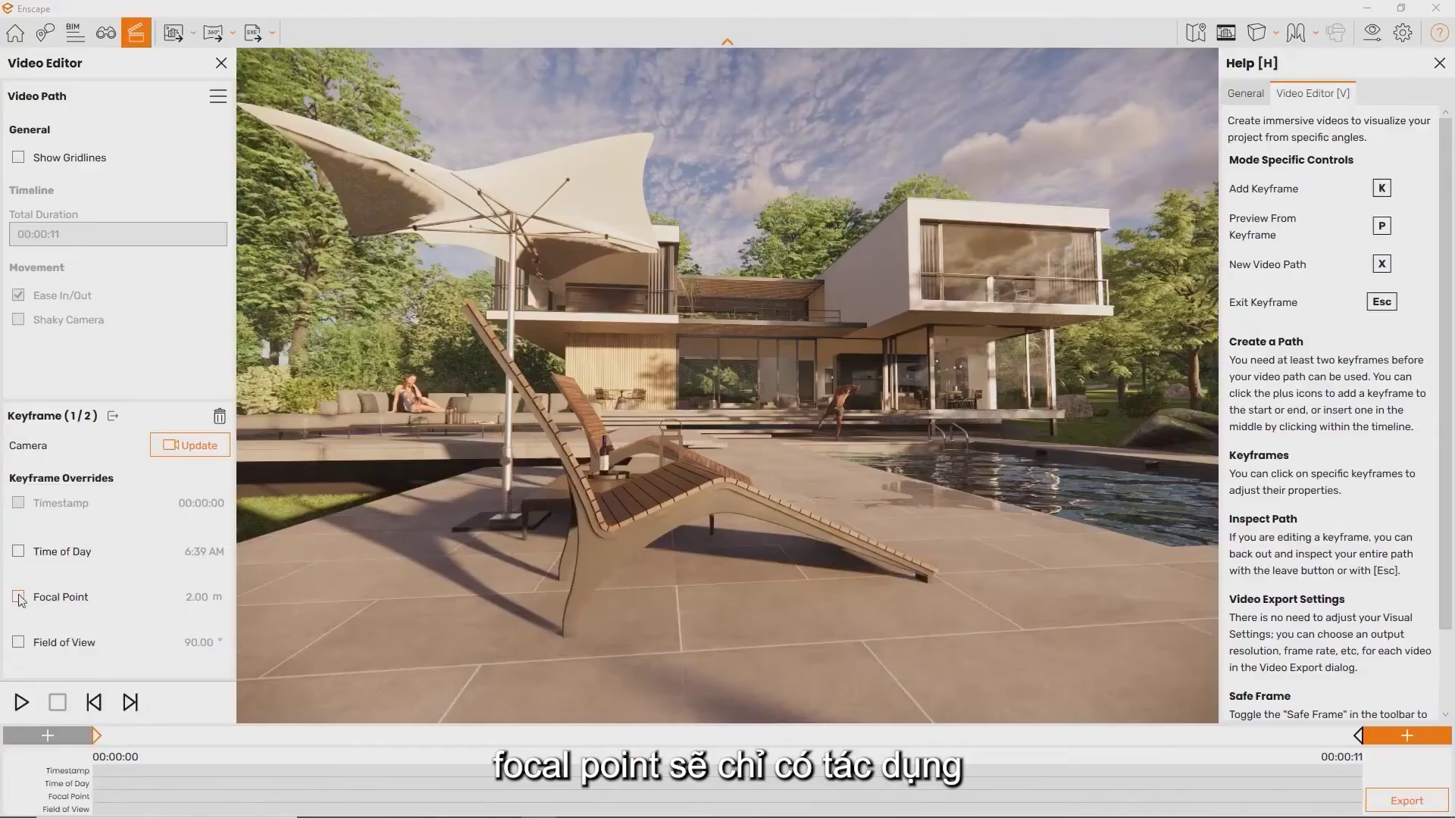
pyautogui.click(18, 597)
pyautogui.moveTo(138, 624); pyautogui.dragTo(172, 624)
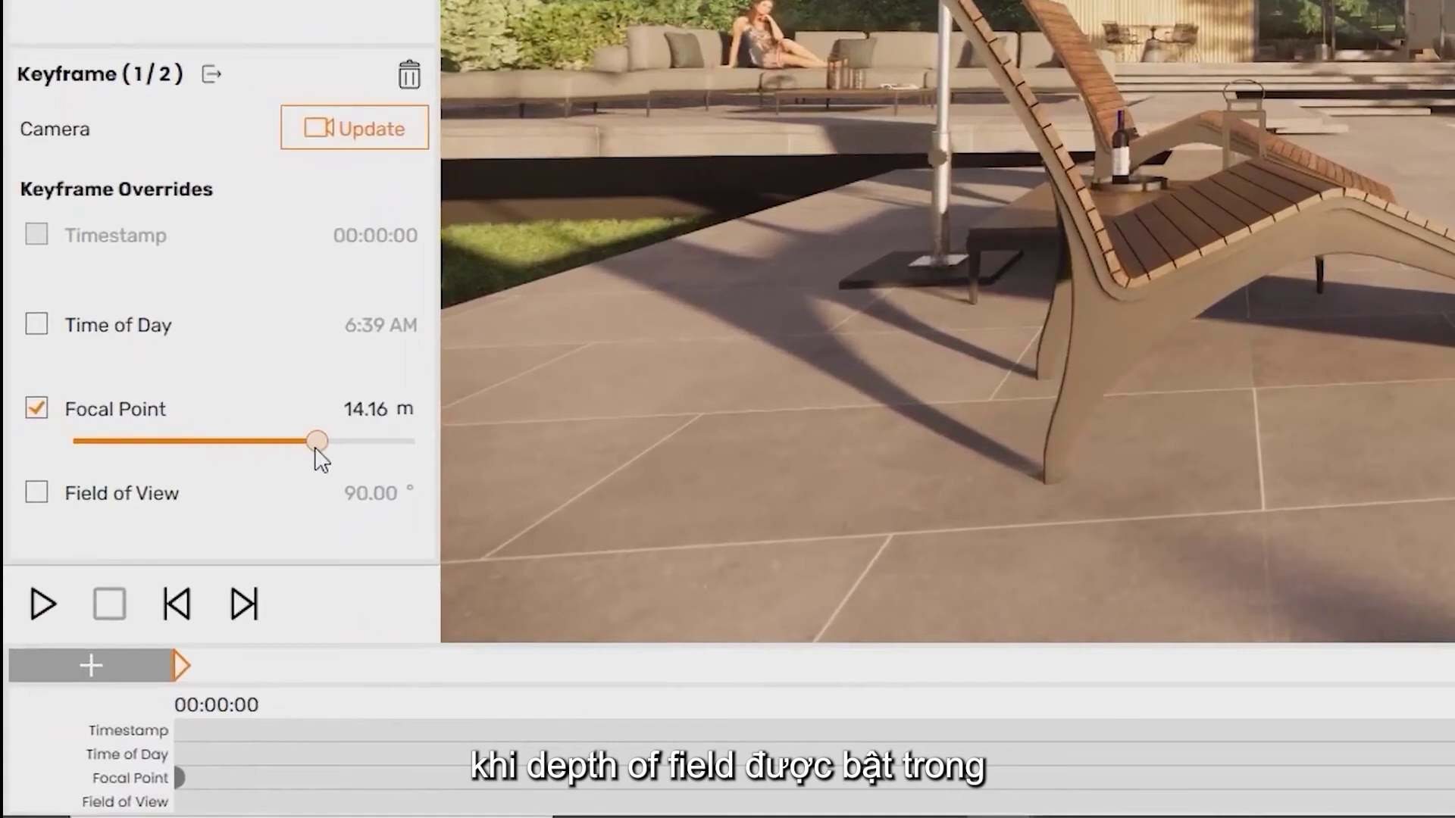
pyautogui.moveTo(317, 441)
pyautogui.mouseDown()
pyautogui.moveTo(148, 441)
pyautogui.moveTo(308, 464)
pyautogui.mouseUp()
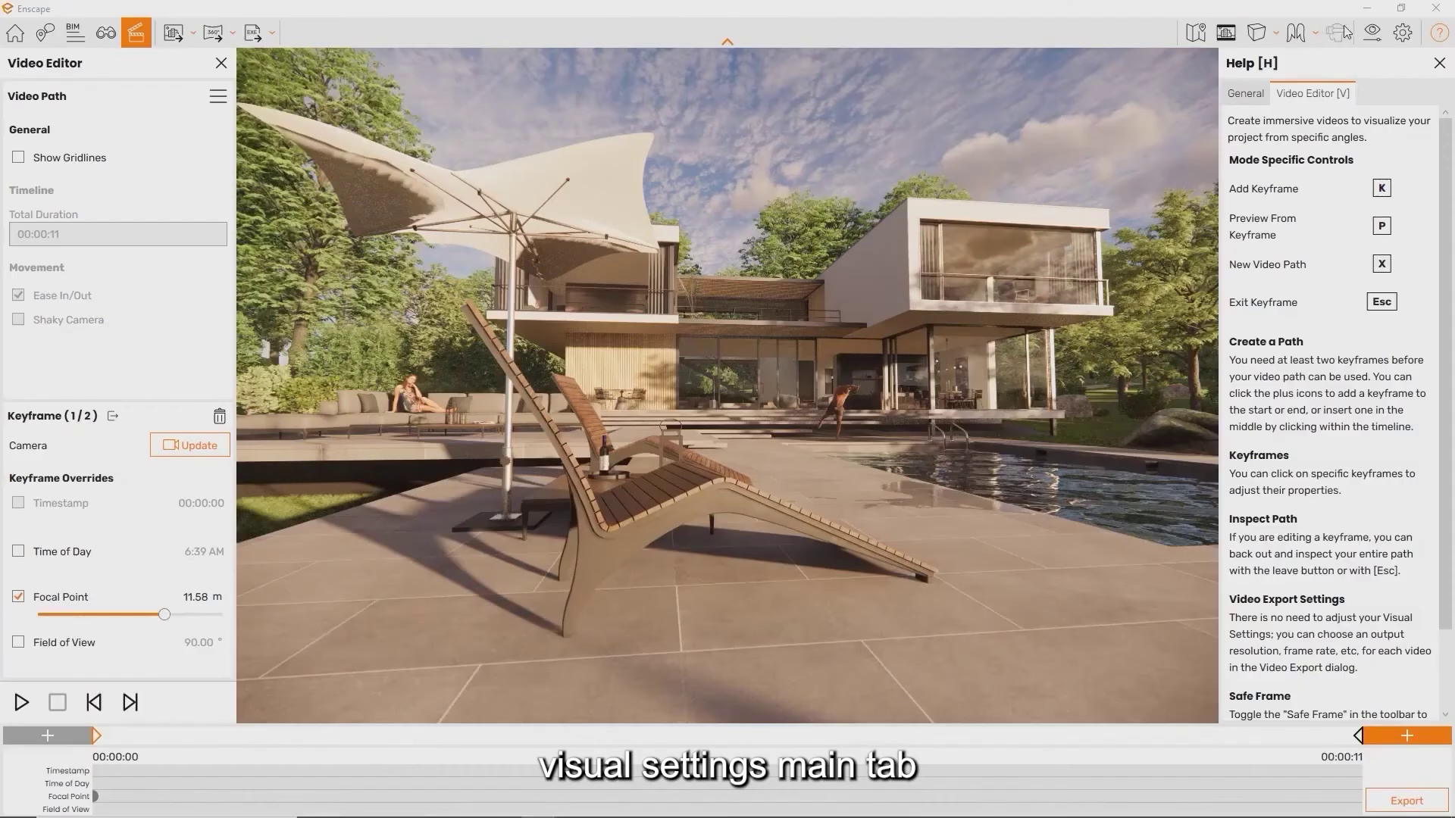
# Set depth of field to 26% with Auto Focus off, and shorten the keyframe focal distance to about 1.73 m
pyautogui.click(1372, 33)
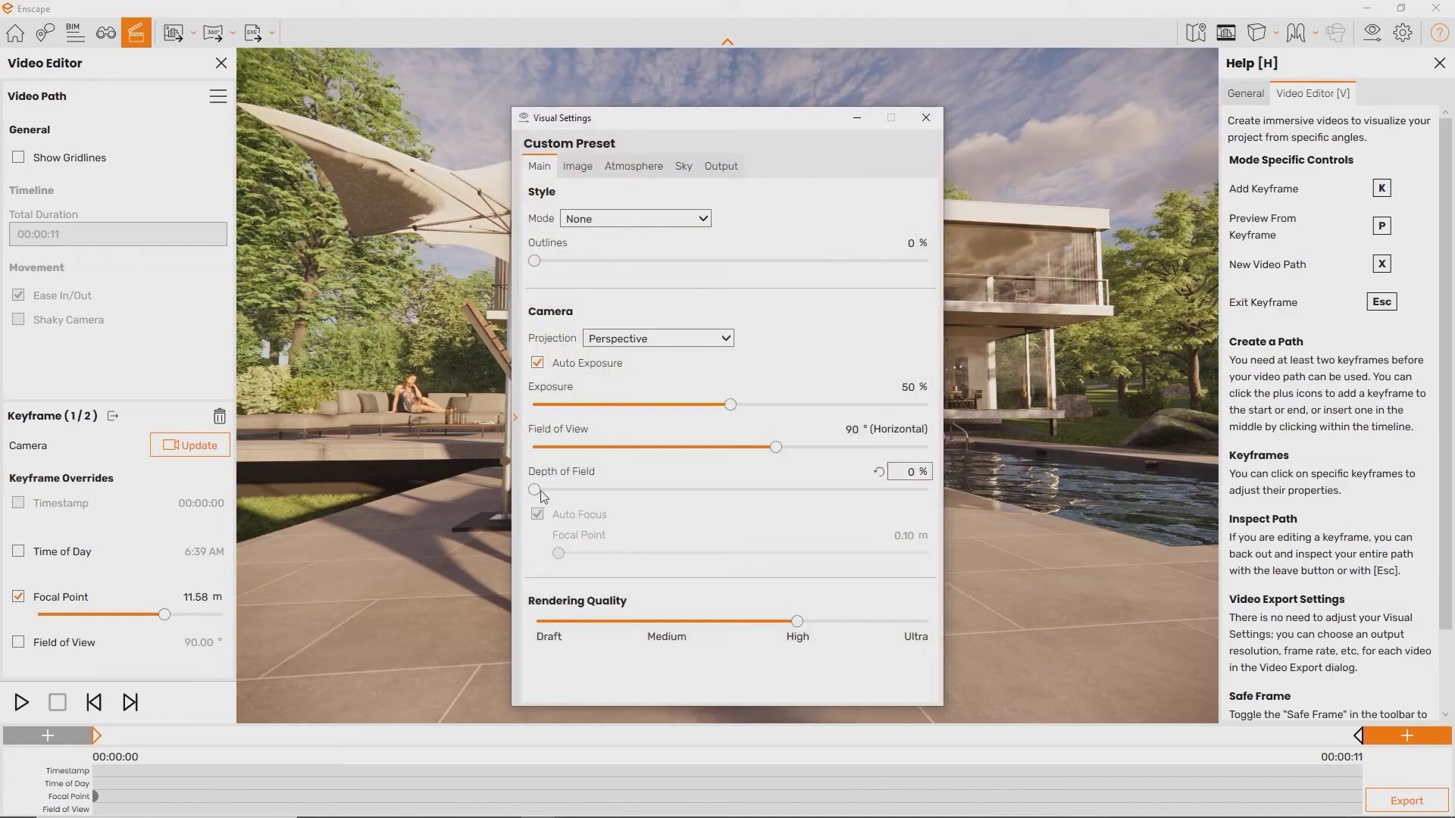
pyautogui.moveTo(540, 491); pyautogui.dragTo(636, 489)
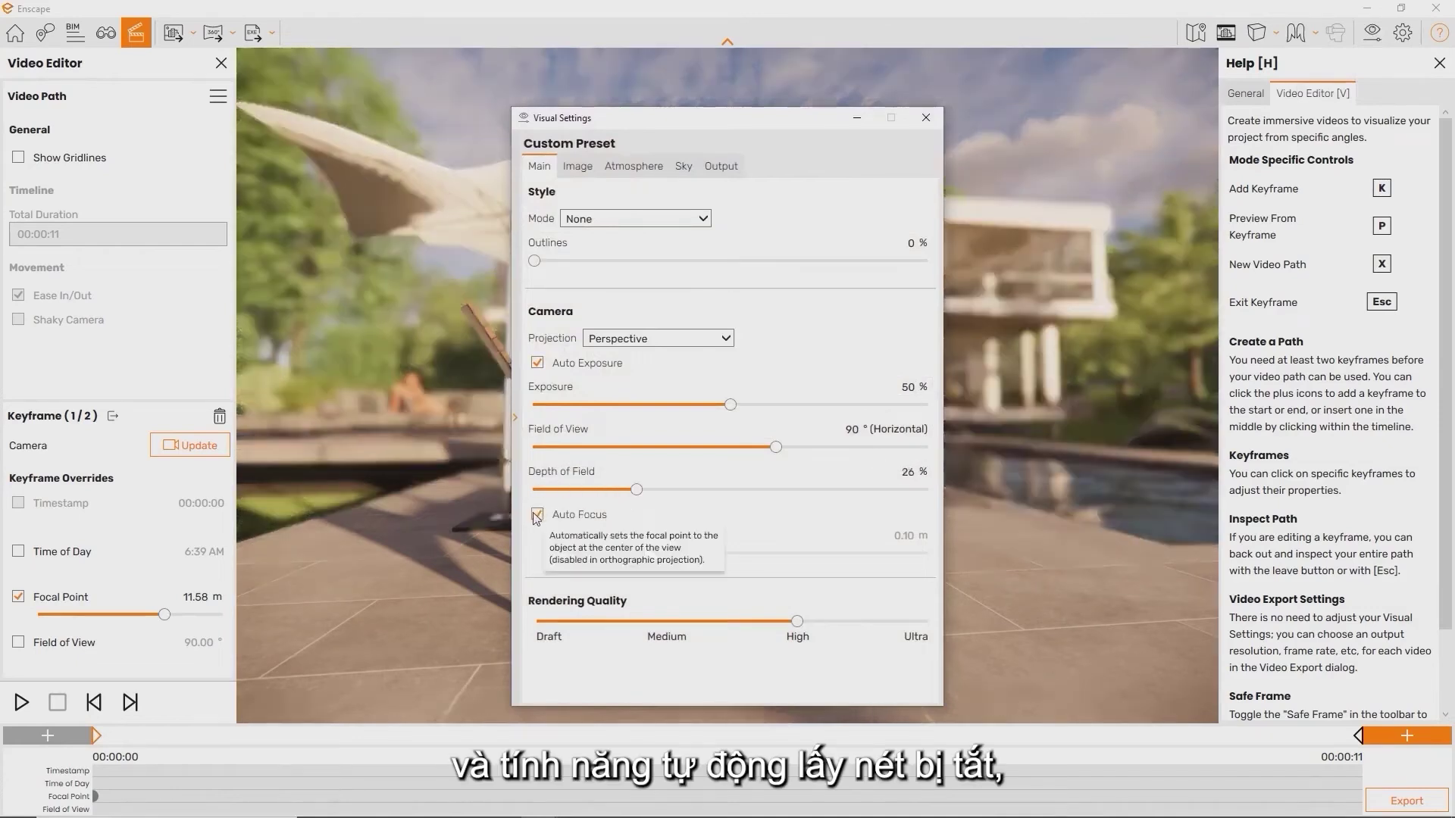
pyautogui.click(536, 516)
pyautogui.moveTo(719, 555)
pyautogui.mouseDown()
pyautogui.moveTo(667, 555)
pyautogui.moveTo(833, 556)
pyautogui.moveTo(703, 557)
pyautogui.mouseUp()
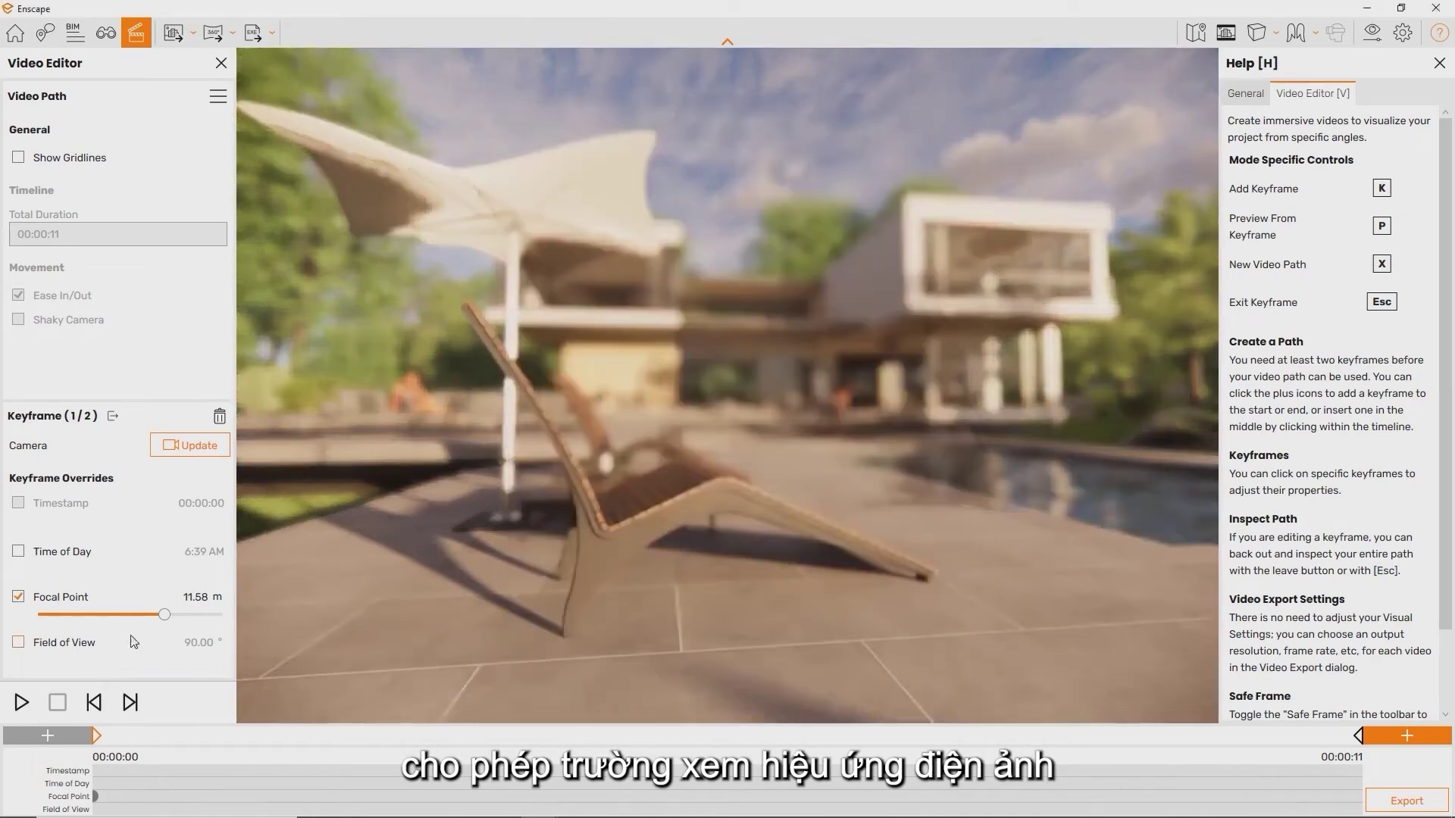
pyautogui.moveTo(147, 616); pyautogui.dragTo(116, 616)
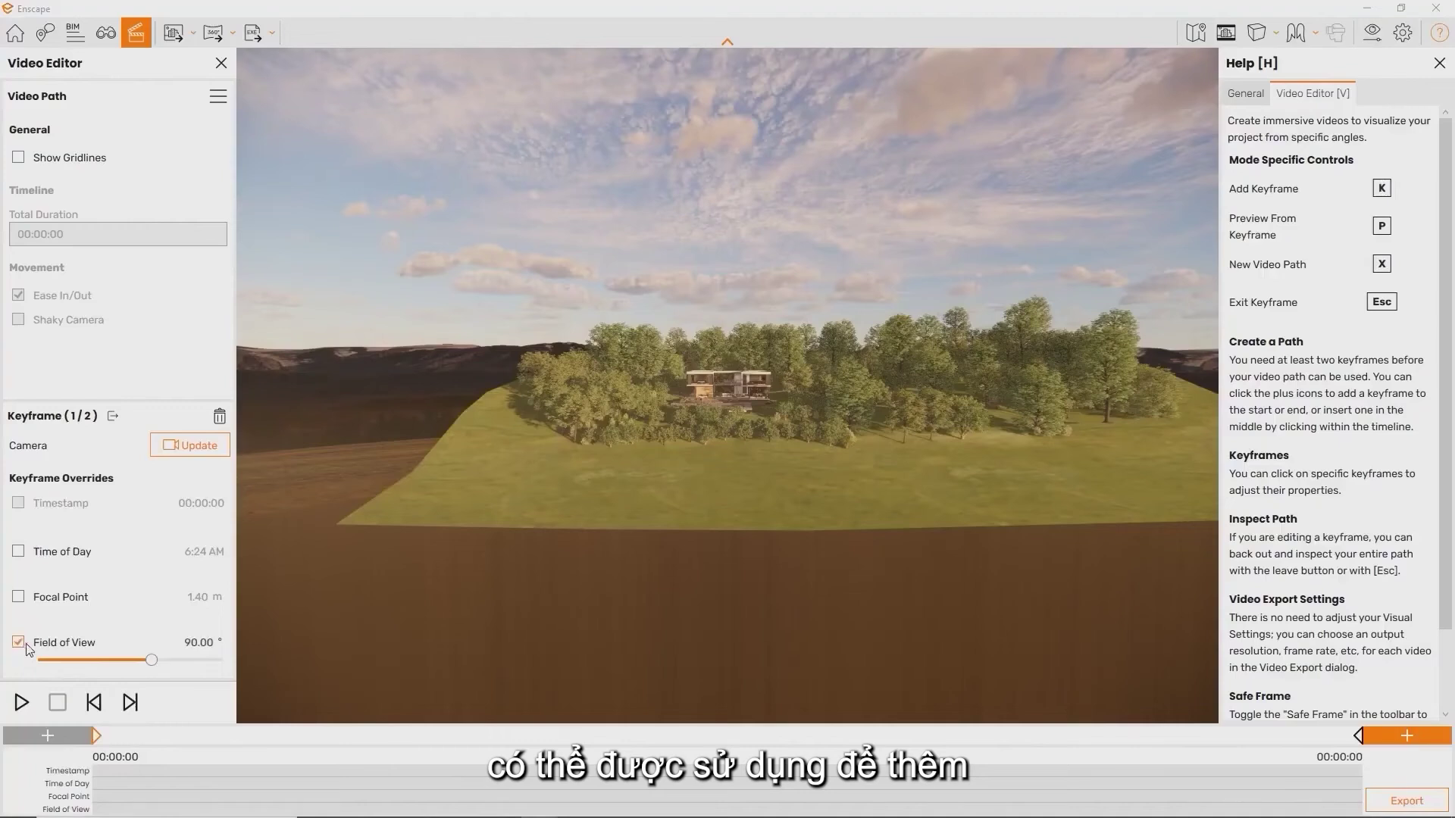
# Drag the first keyframe's field-of-view override down to about 69°
pyautogui.moveTo(138, 666); pyautogui.dragTo(76, 673)
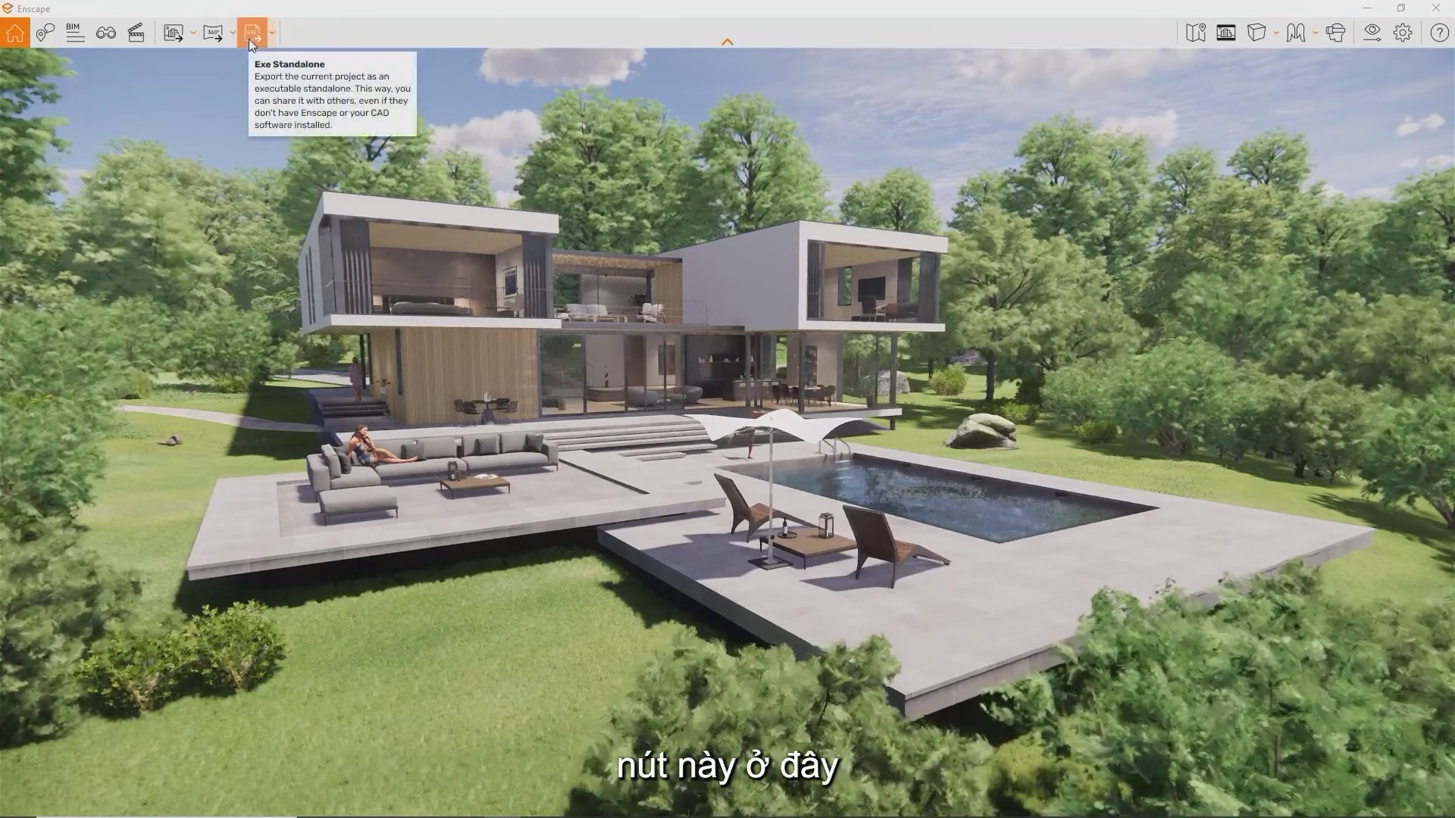
# Export the villa project as a Web Standalone from the Standalone export dropdown
pyautogui.click(272, 33)
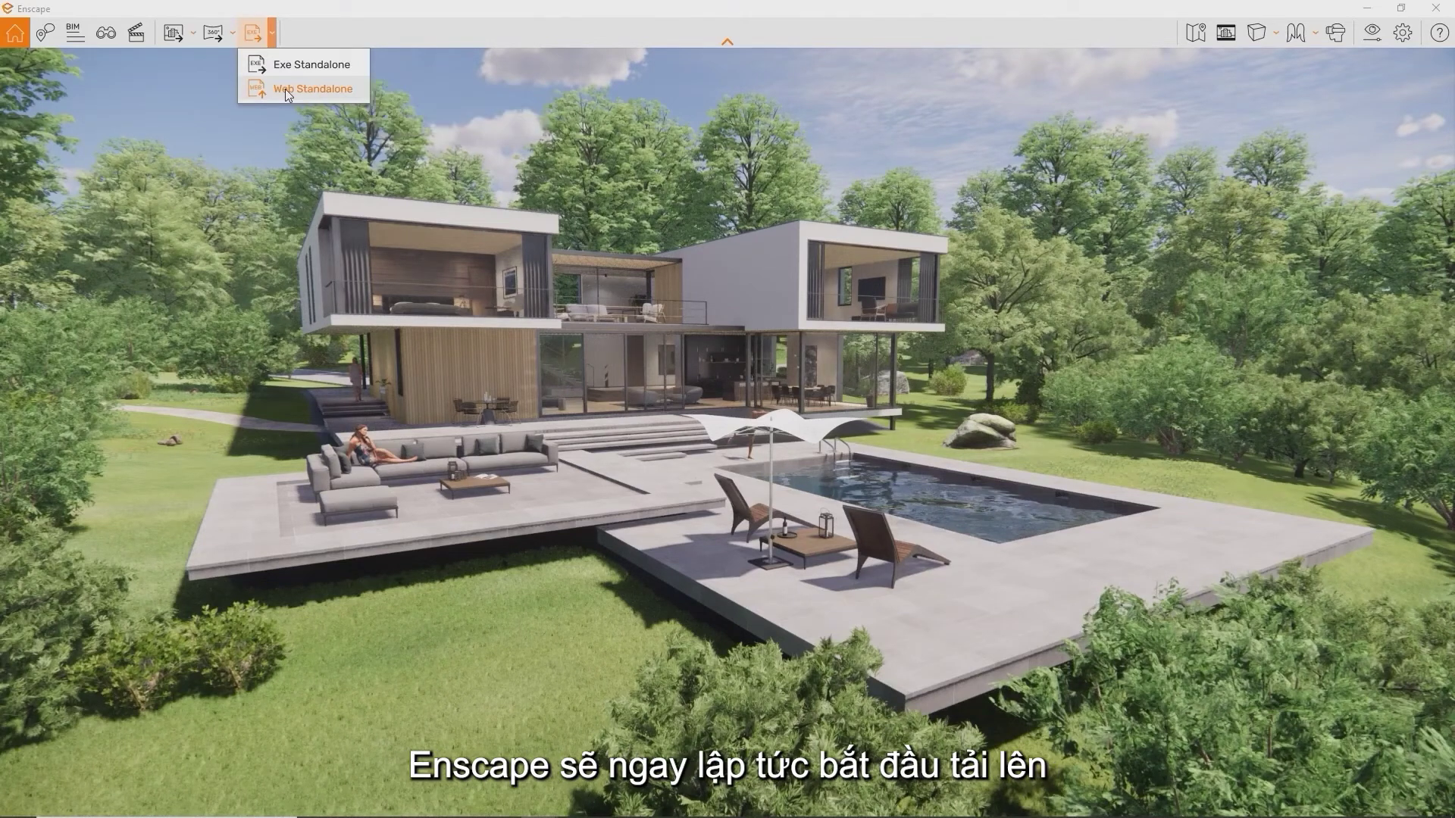
pyautogui.click(282, 90)
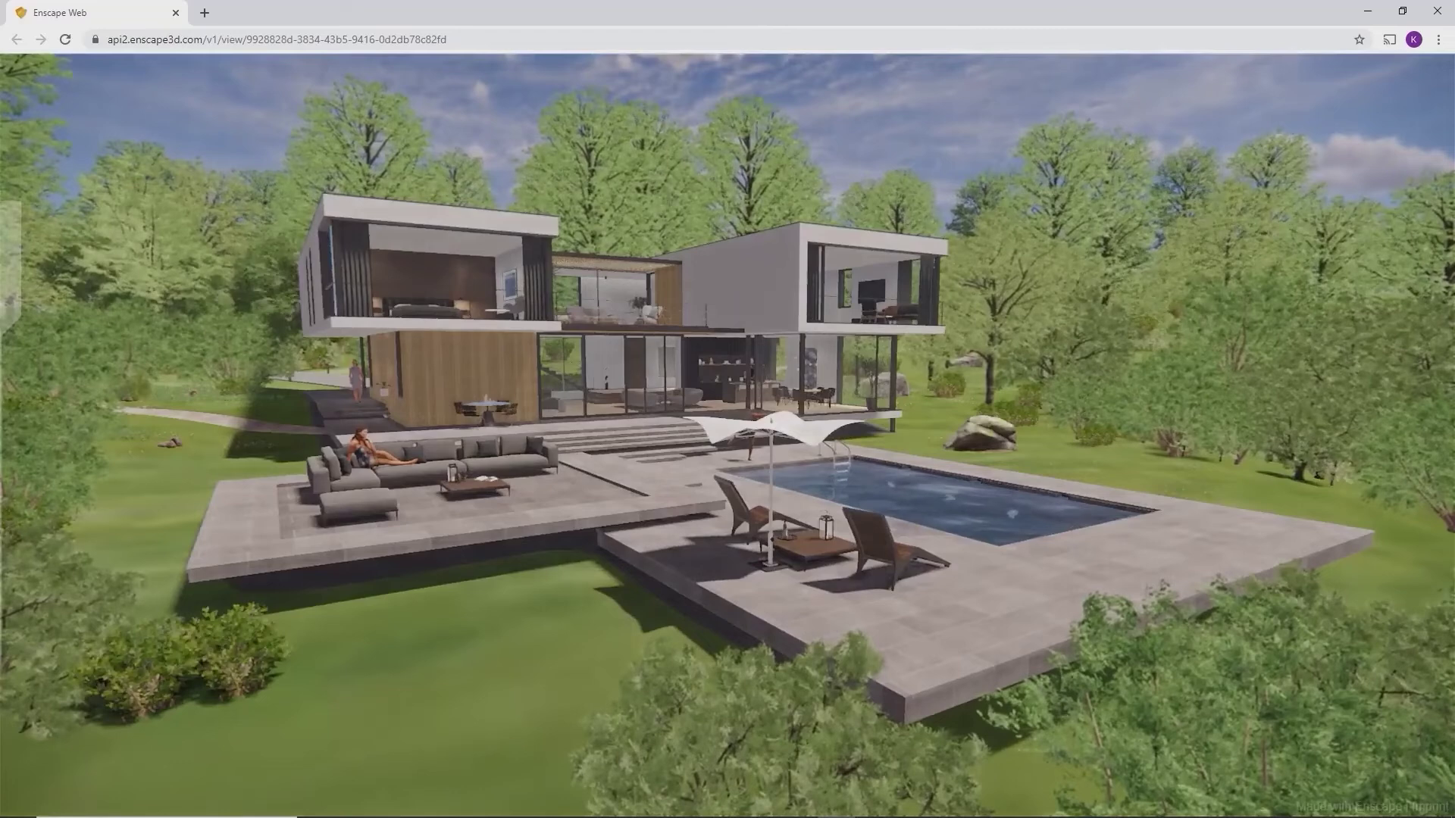
# Walk the camera from around the pool into the living room with WASD
pyautogui.click(1093, 453)
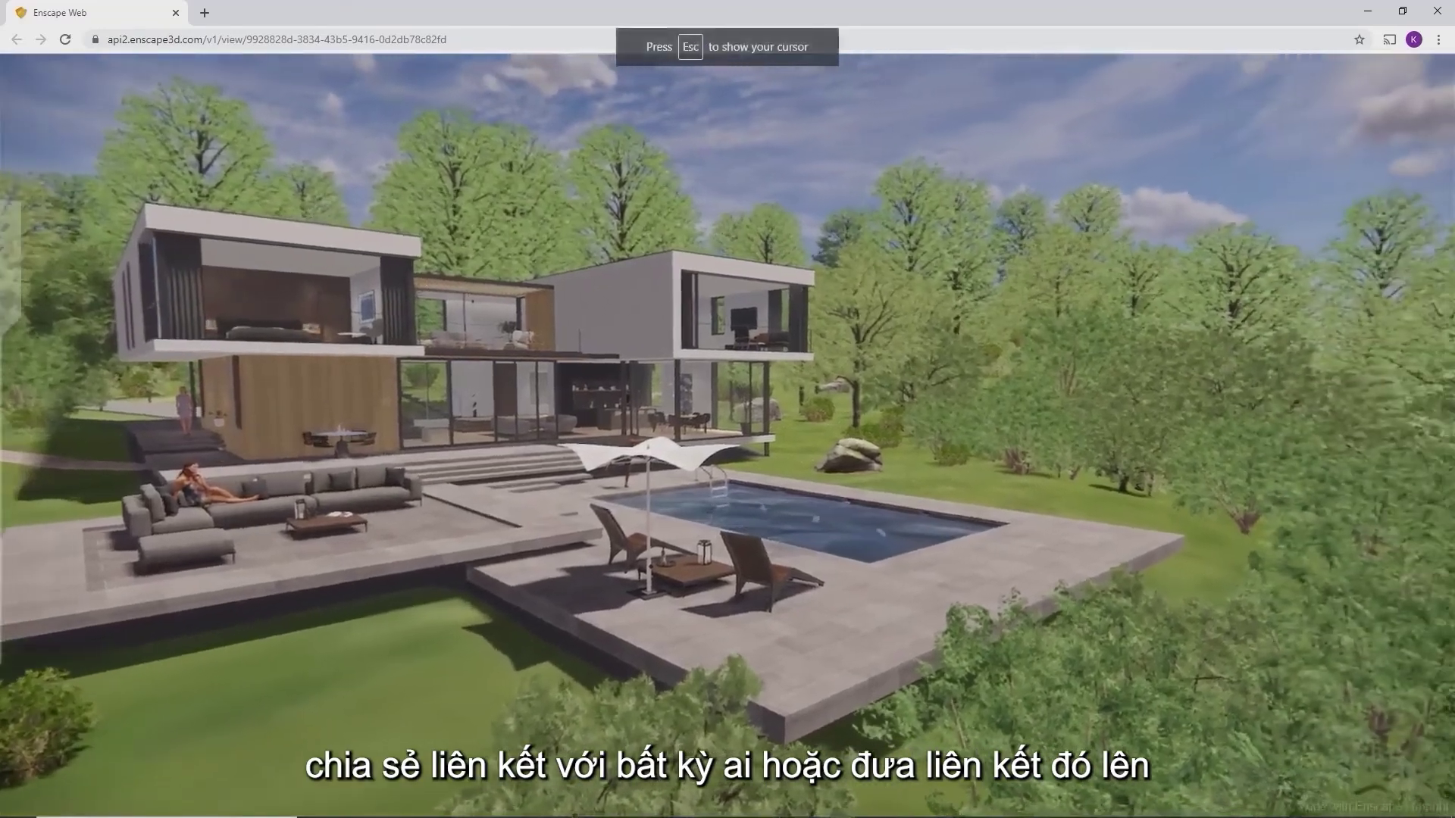
pyautogui.press('d')
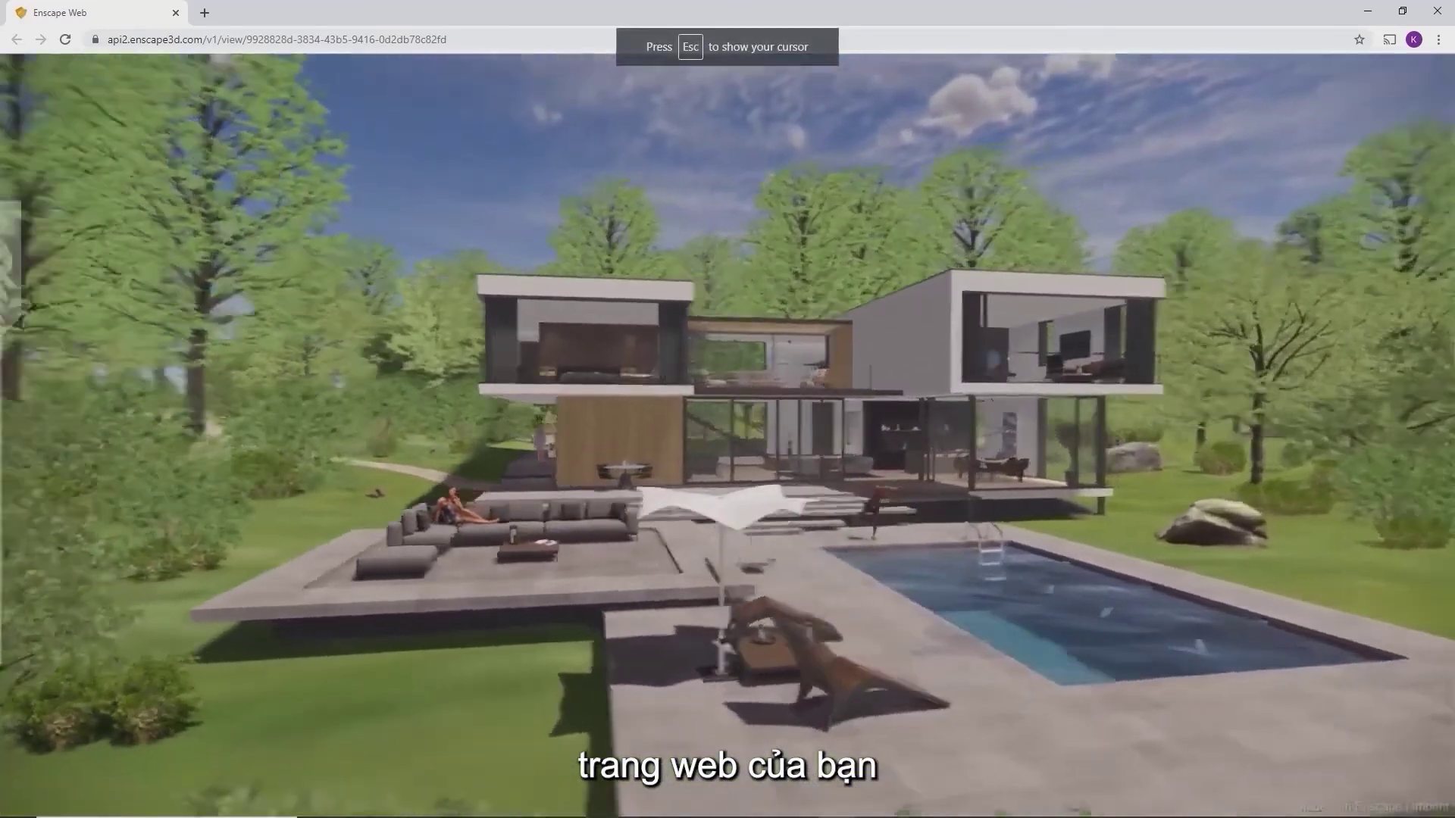
pyautogui.press('w')
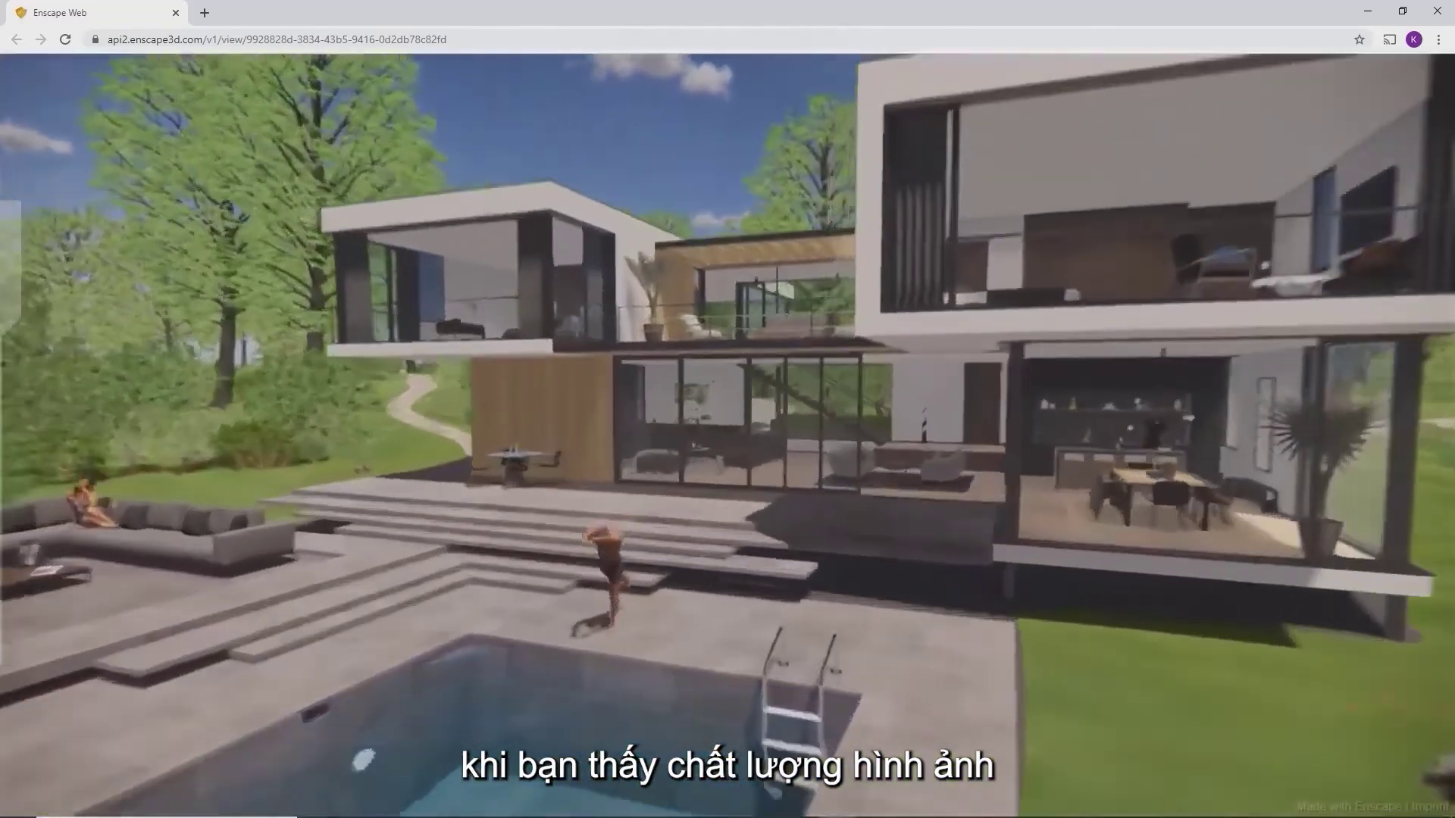
pyautogui.press('w')
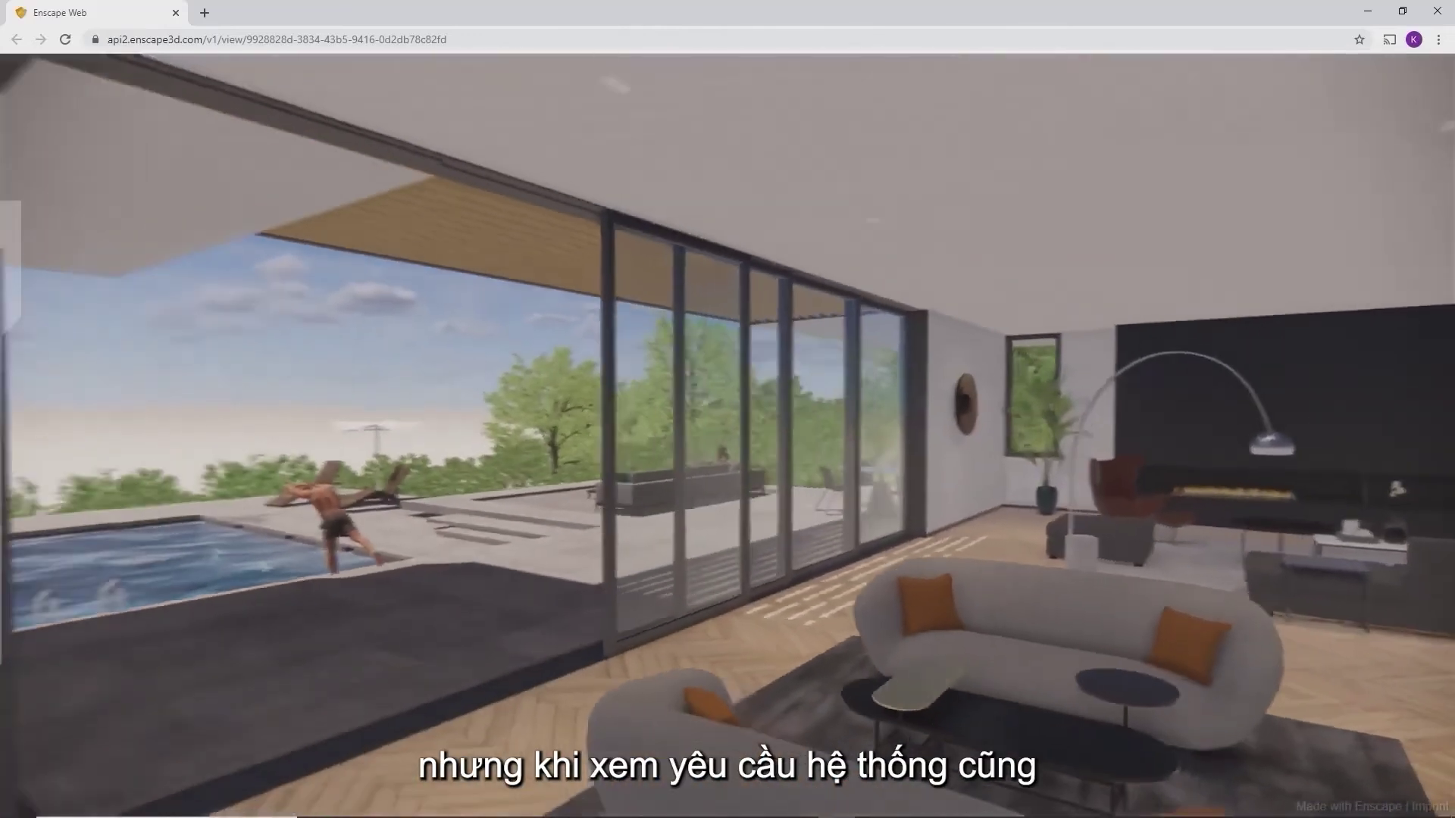
pyautogui.press('s')
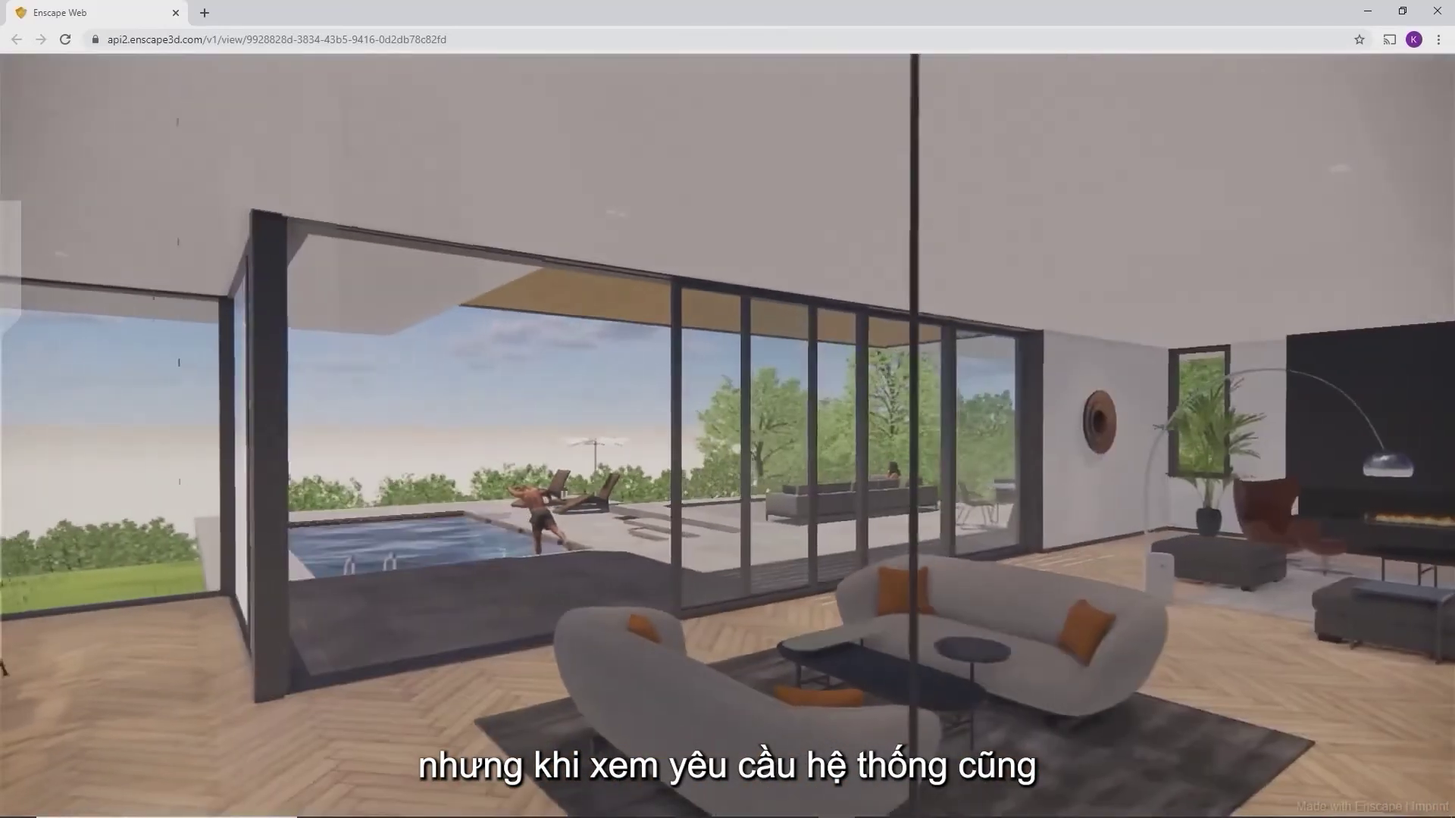
# Shift the time of day toward dusk and back to daylight, then fly over the terrace
pyautogui.press('i')
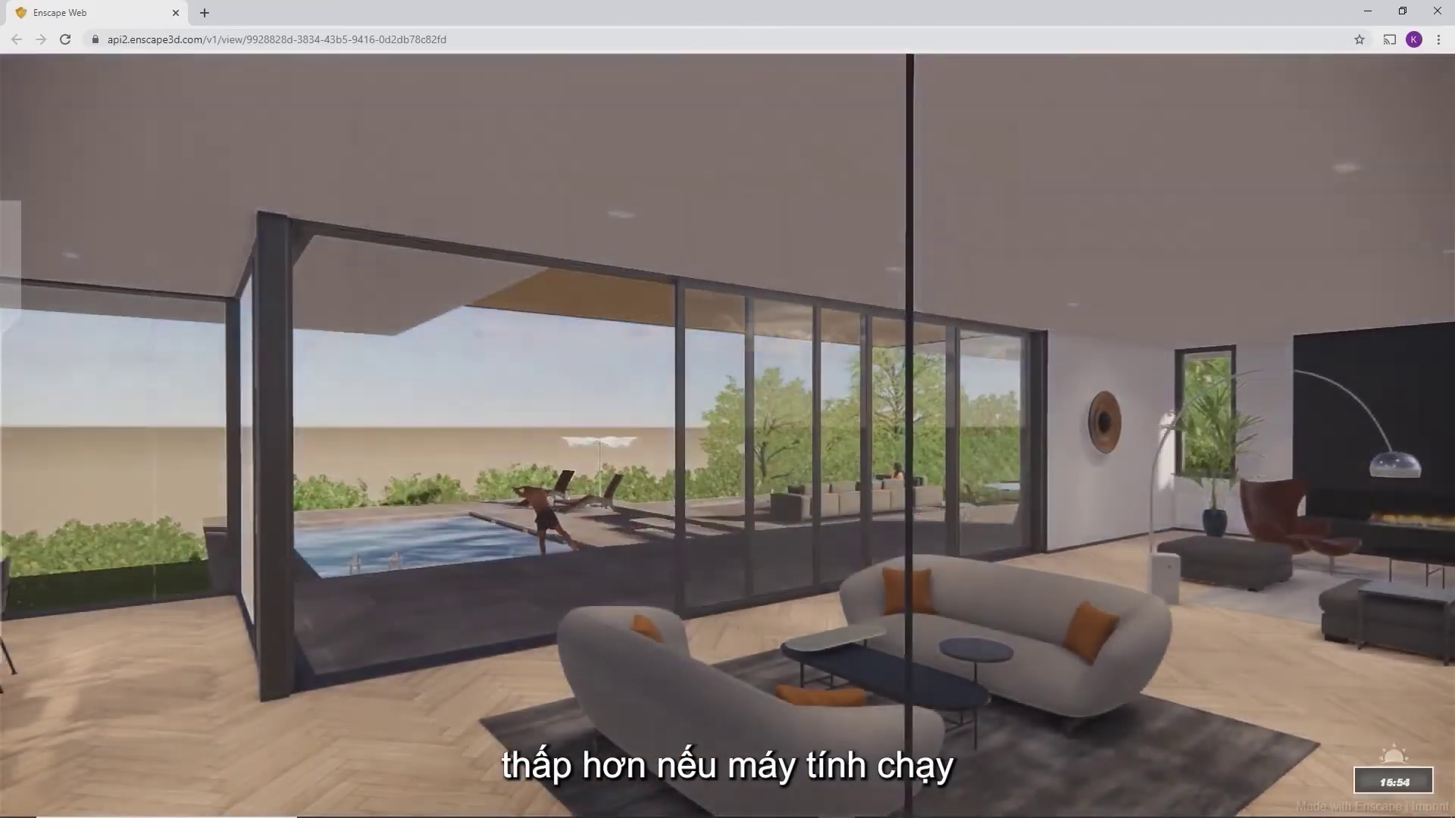
pyautogui.press('i')
pyautogui.press('u')
pyautogui.press('w')
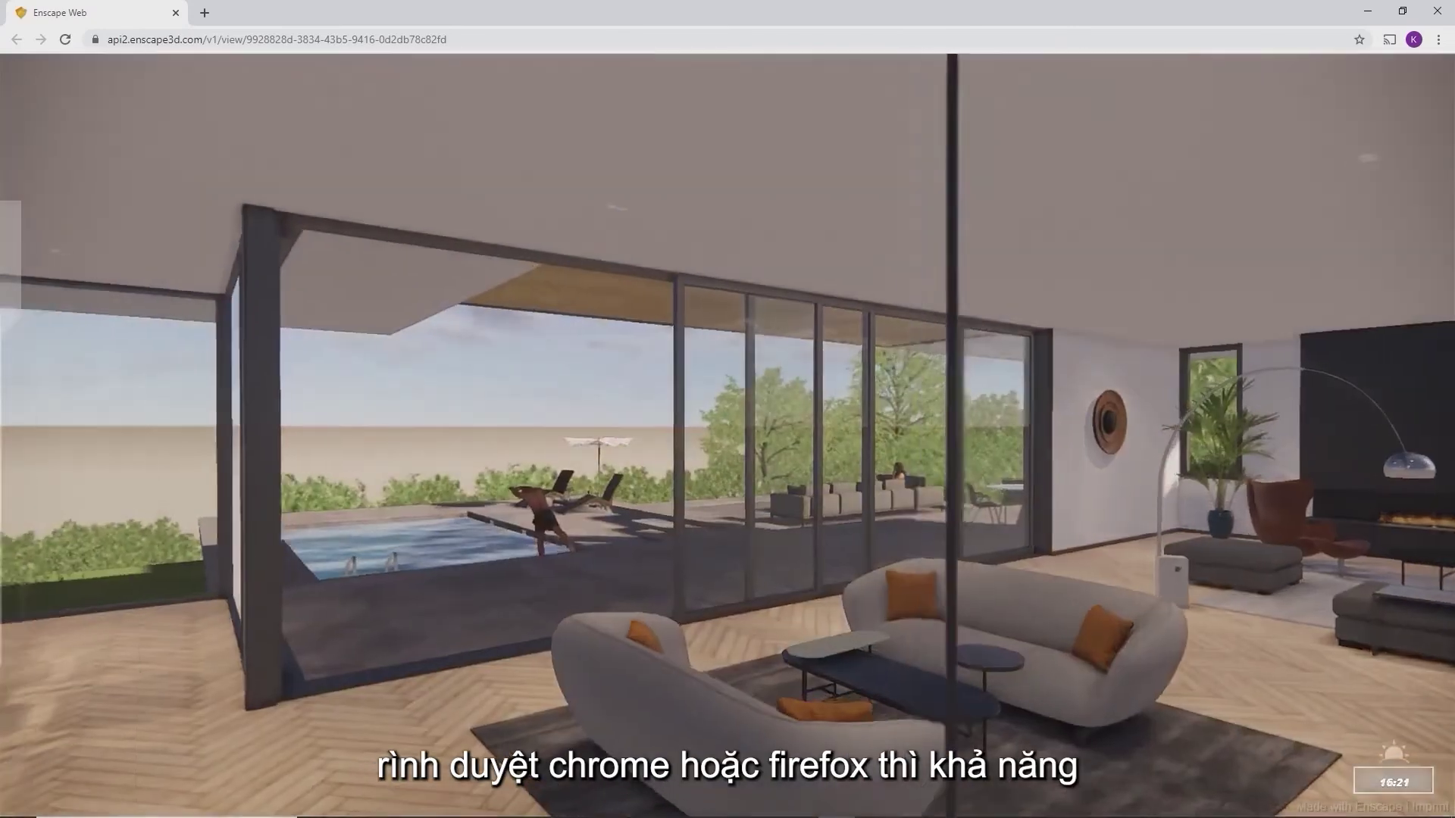
pyautogui.press('w')
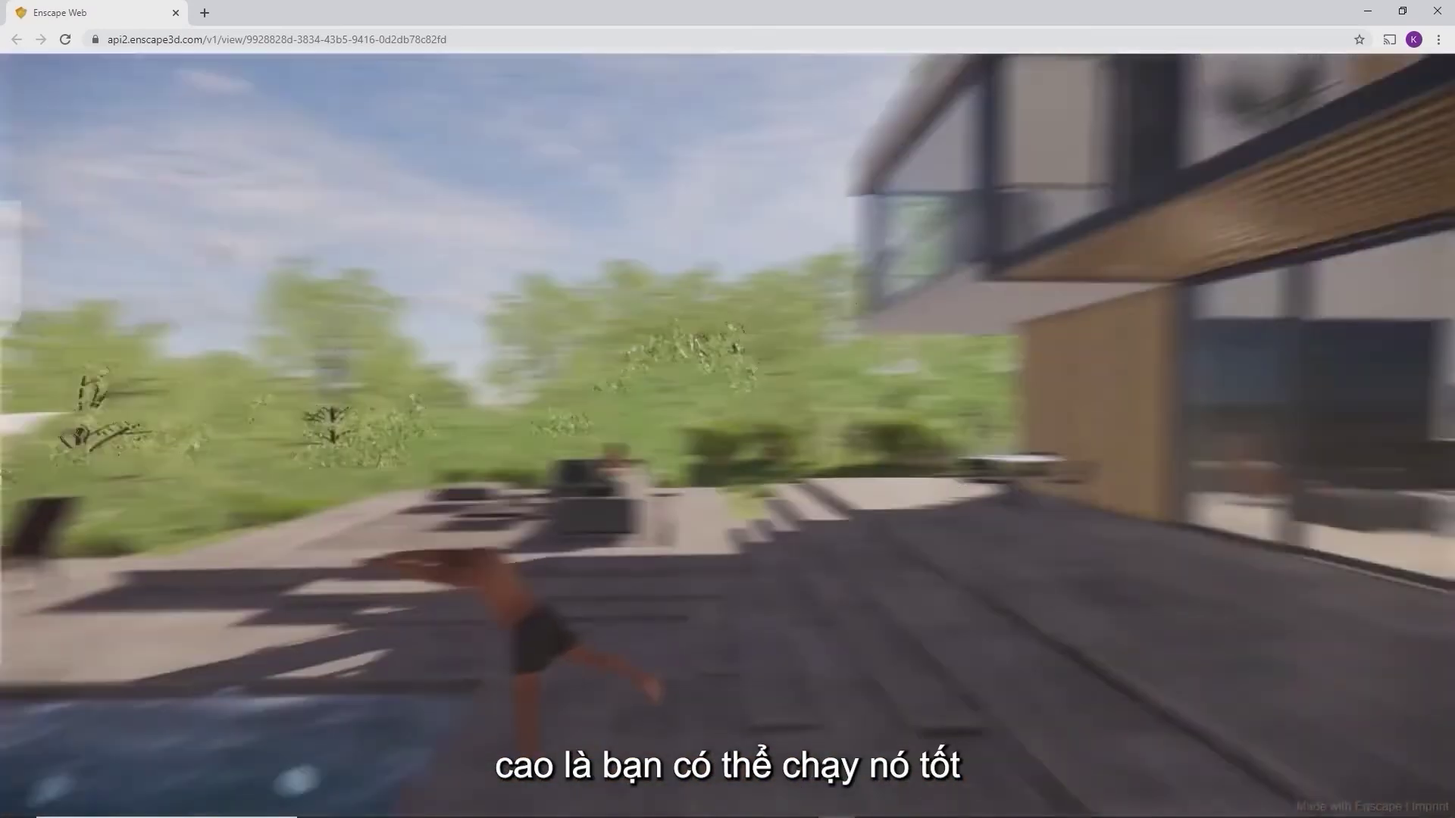
pyautogui.press('s')
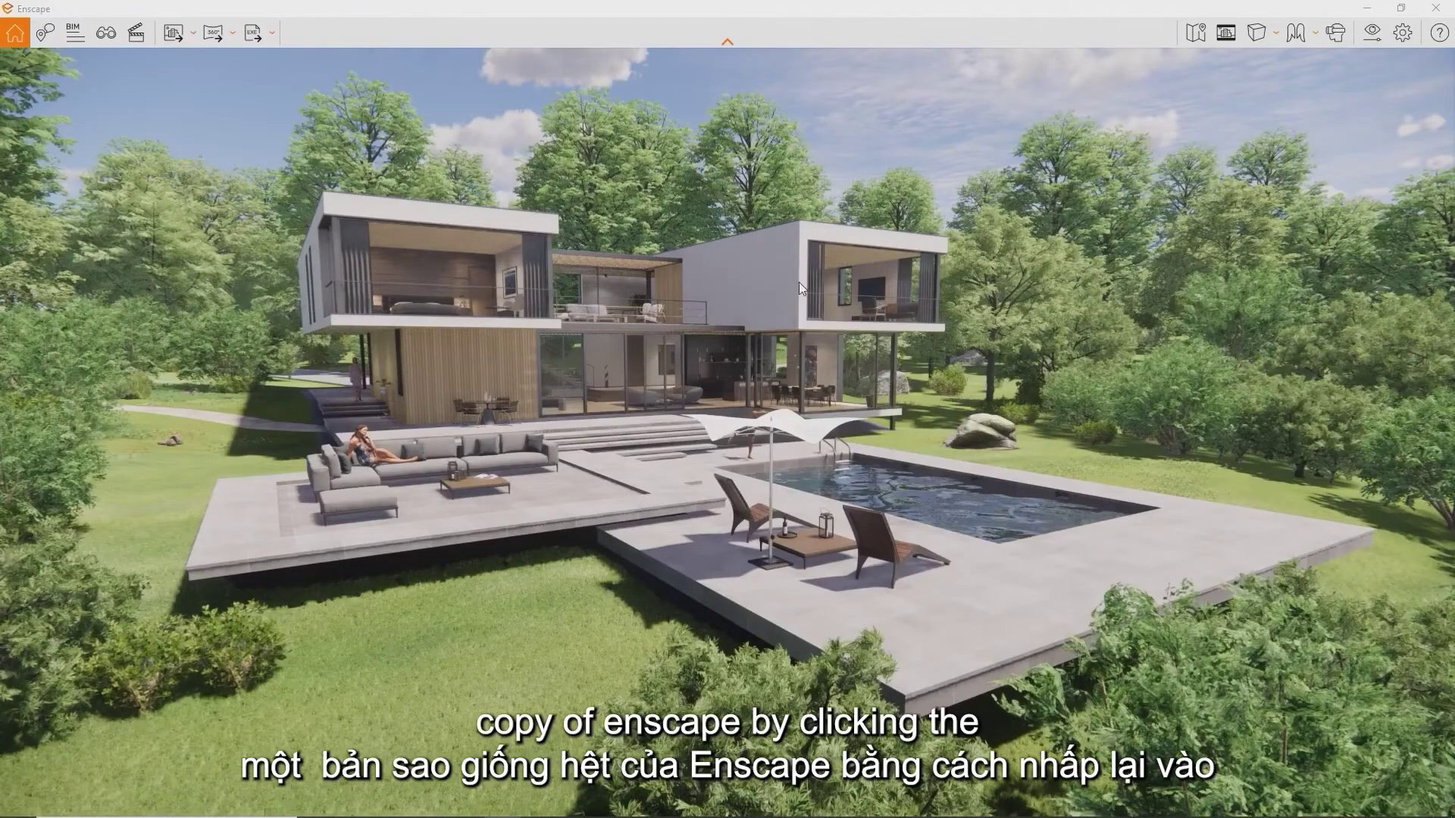
# Open the Standalone export dropdown listing Exe Standalone and Web Standalone
pyautogui.click(274, 32)
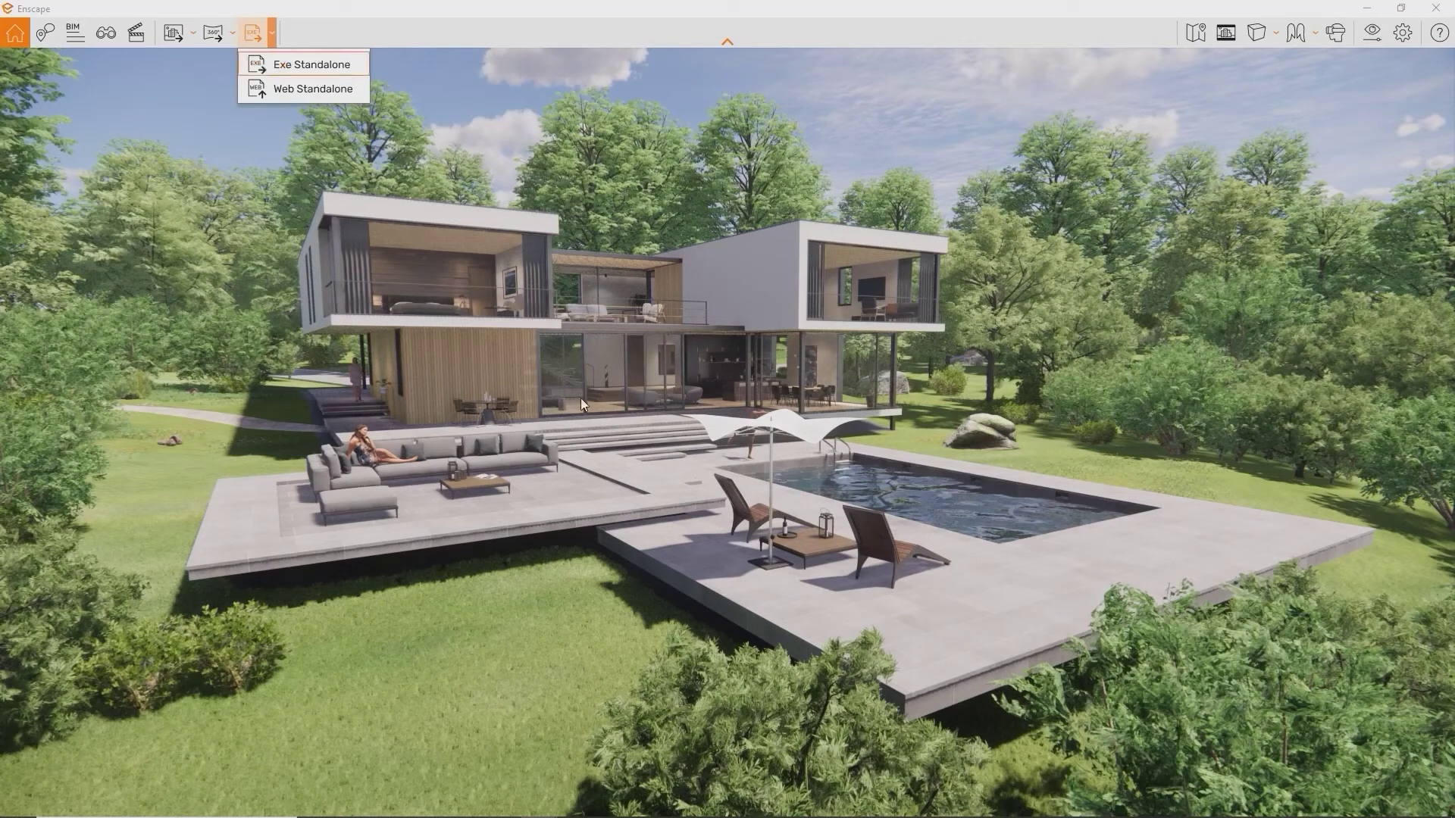
# Set Icon.ico as the standalone viewer's icon and title its window 'Enscape'
pyautogui.click(1406, 35)
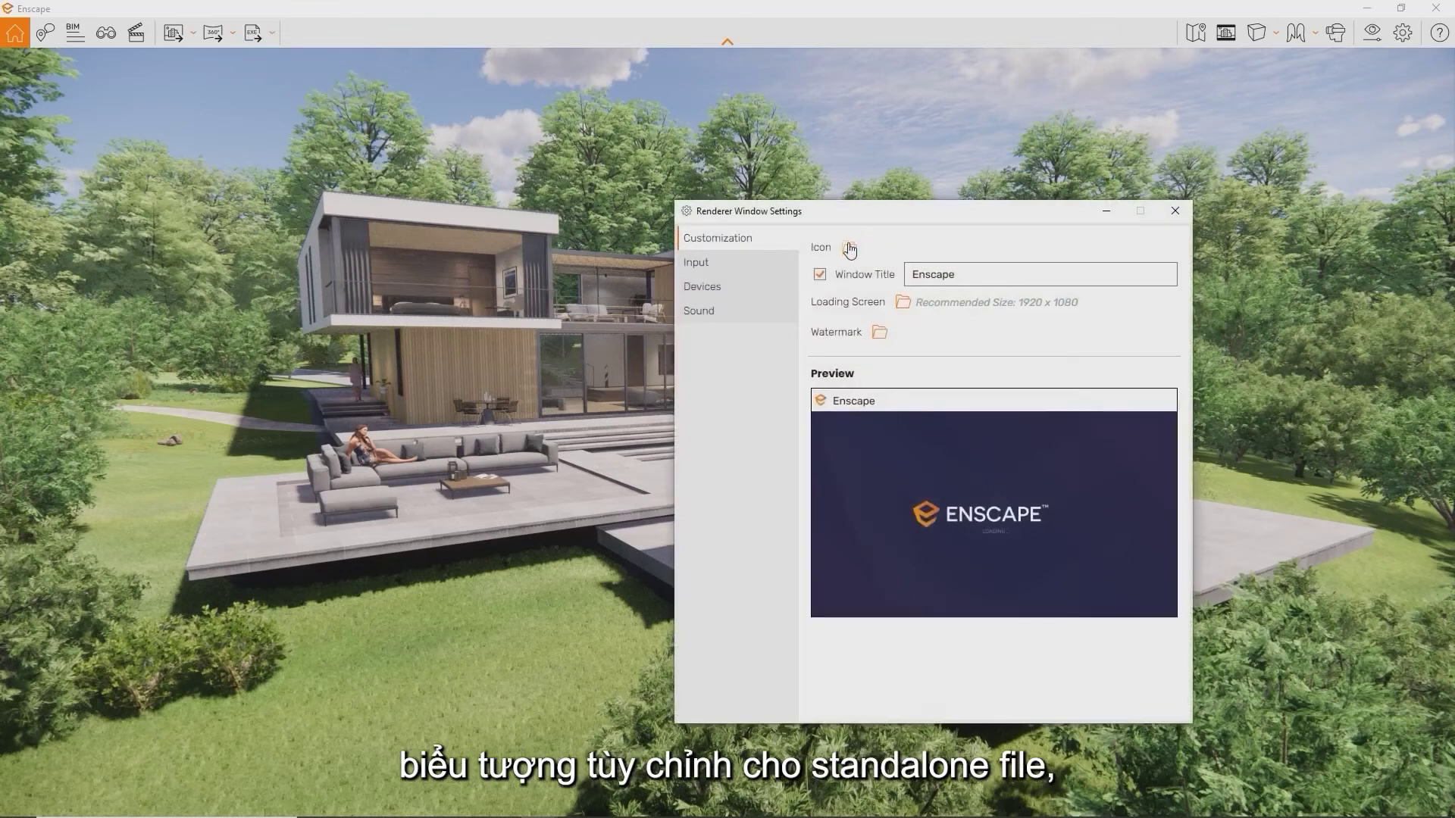
pyautogui.click(849, 247)
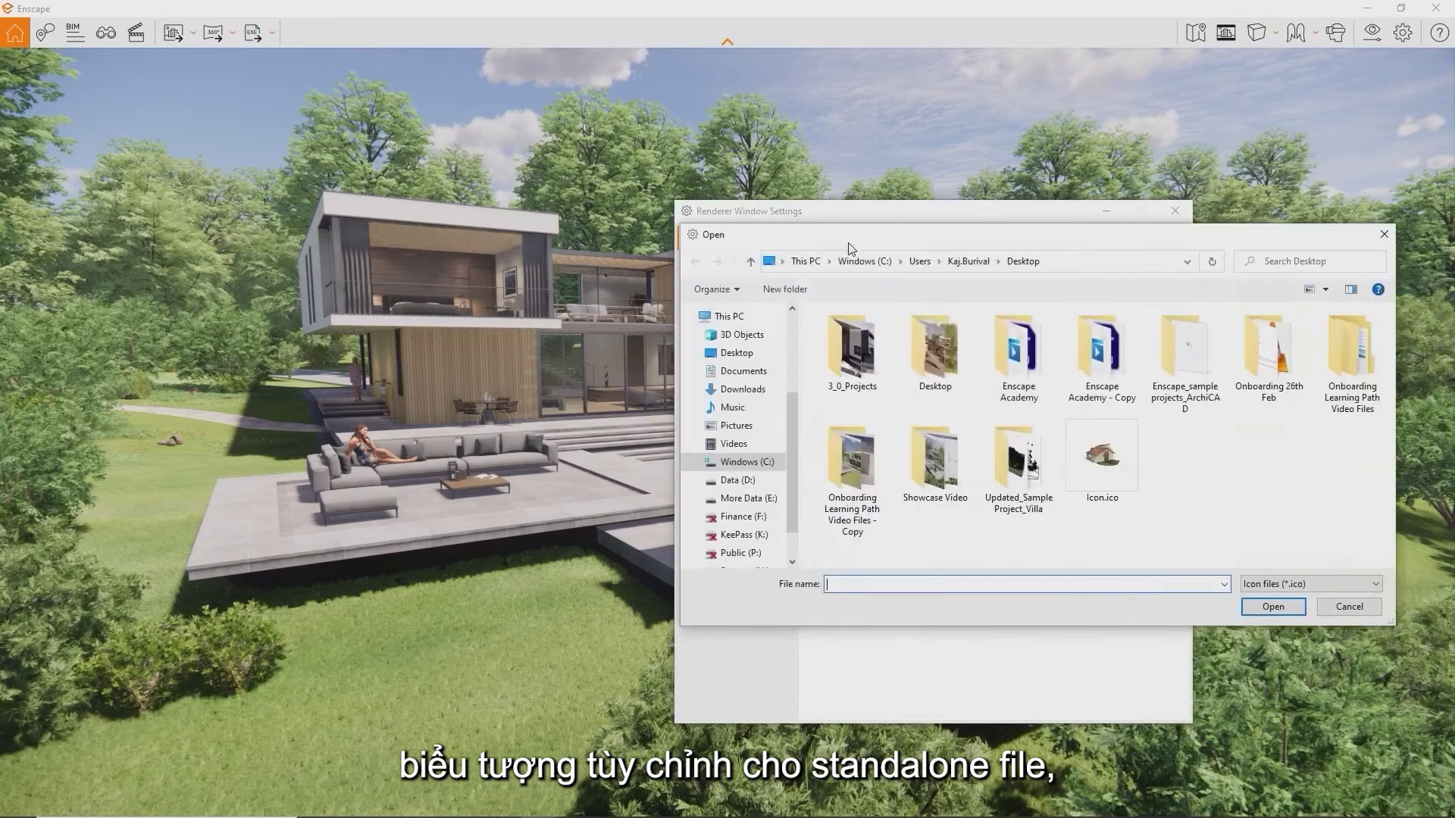
pyautogui.doubleClick(1113, 456)
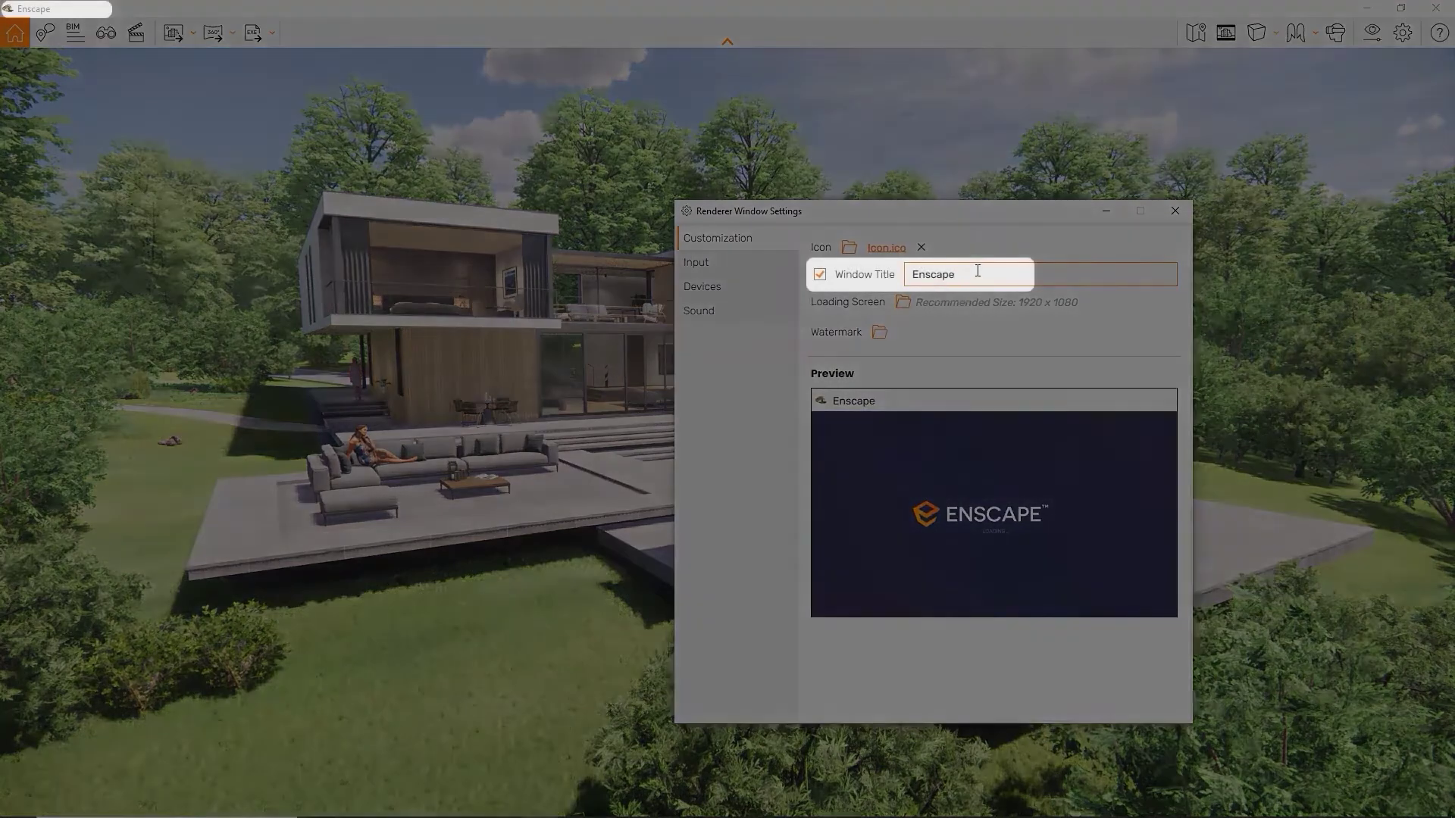
pyautogui.moveTo(974, 274); pyautogui.dragTo(873, 273)
pyautogui.write('See? Any Title you like')
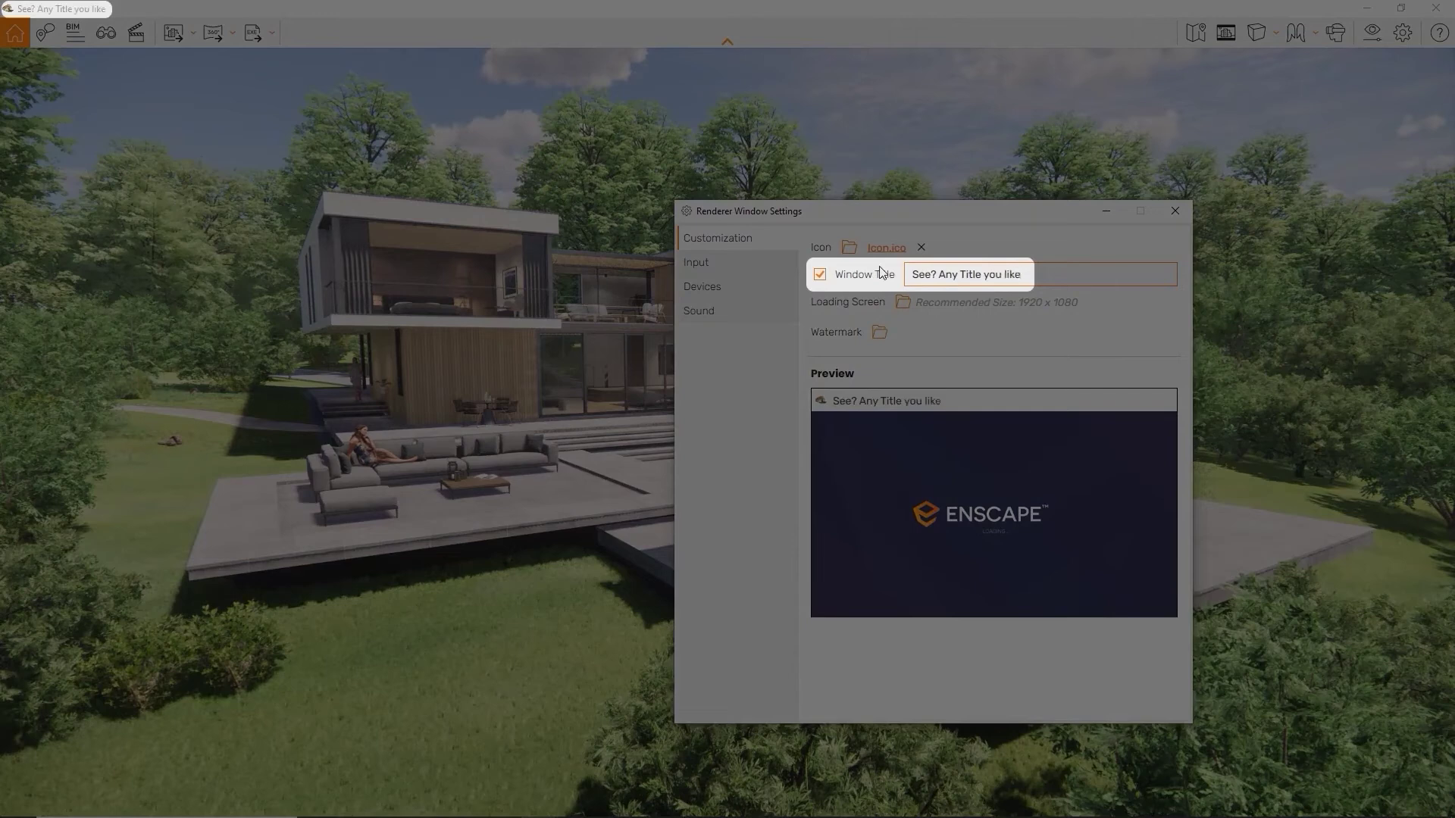
pyautogui.press('BackSpace')
pyautogui.press('BackSpace')
pyautogui.press('BackSpace')
pyautogui.press('BackSpace')
pyautogui.press('BackSpace')
pyautogui.press('BackSpace')
pyautogui.press('BackSpace')
pyautogui.press('BackSpace')
pyautogui.press('BackSpace')
pyautogui.press('BackSpace')
pyautogui.press('BackSpace')
pyautogui.press('BackSpace')
pyautogui.press('BackSpace')
pyautogui.press('BackSpace')
pyautogui.press('BackSpace')
pyautogui.press('BackSpace')
pyautogui.press('BackSpace')
pyautogui.press('BackSpace')
pyautogui.press('BackSpace')
pyautogui.press('BackSpace')
pyautogui.write('Enscape')
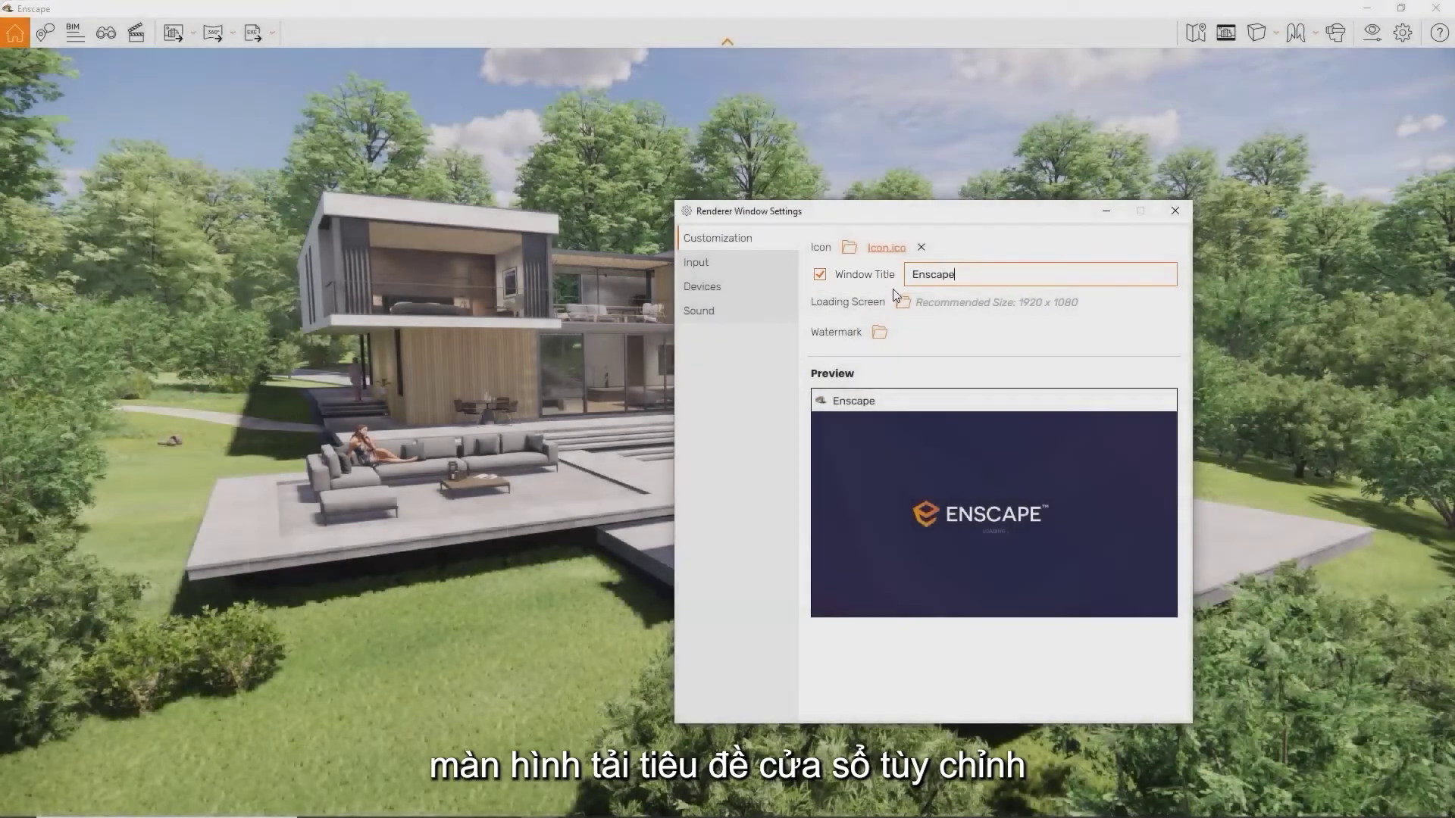
# Use Loading Screen.png as the loading screen and Enscape Logo.png as a bottom-left watermark
pyautogui.click(902, 302)
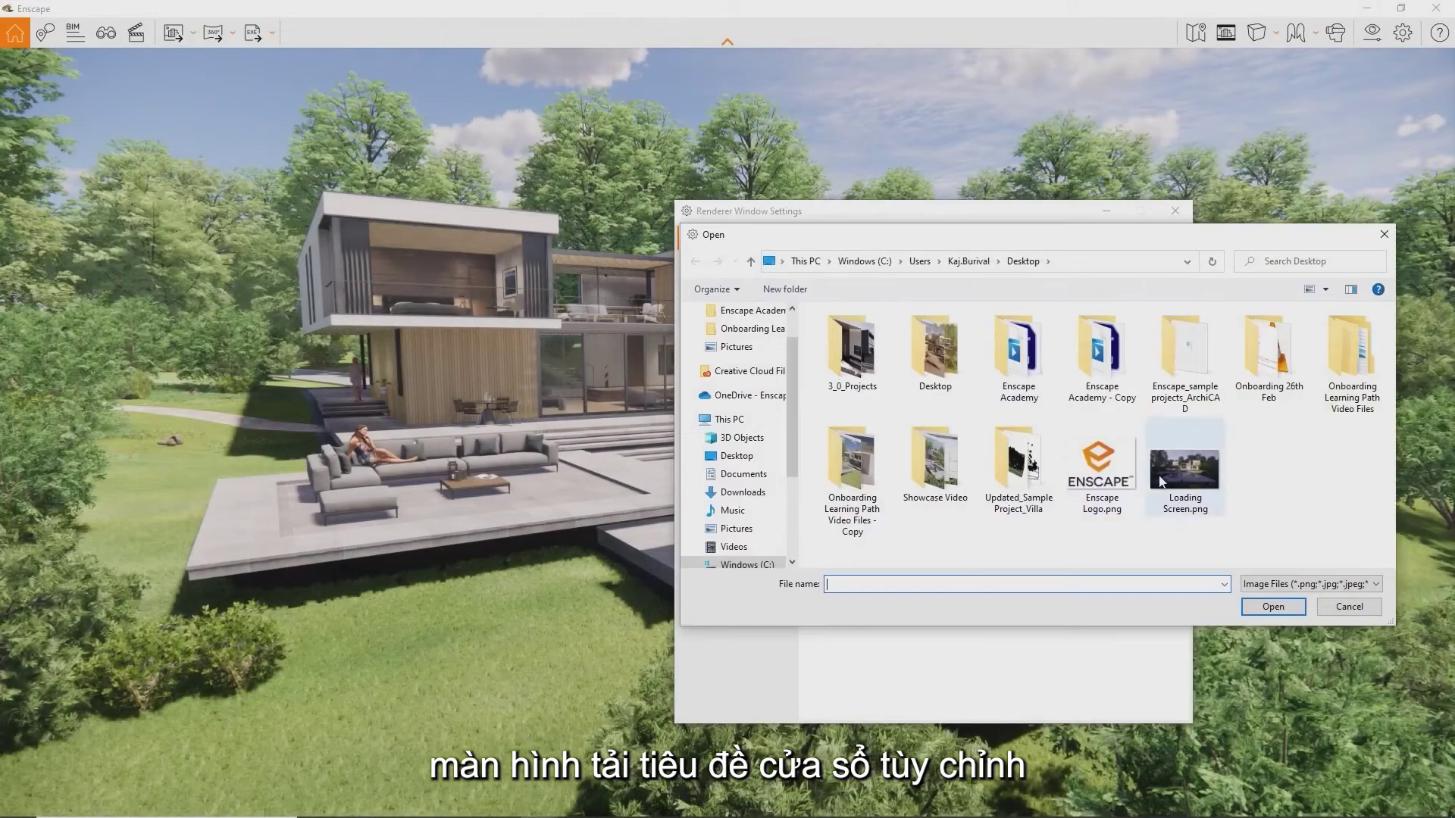
pyautogui.doubleClick(1160, 481)
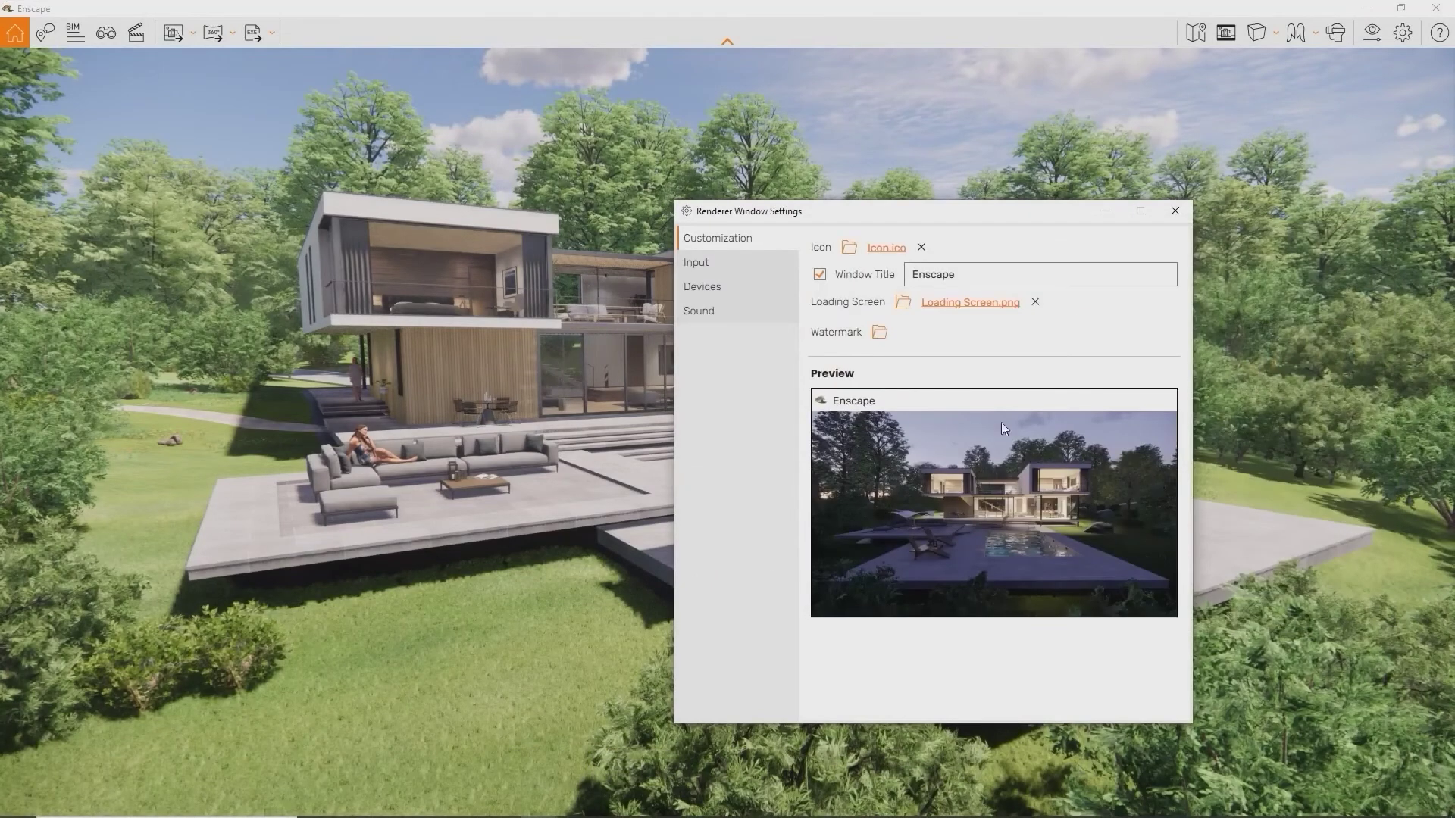
pyautogui.click(880, 333)
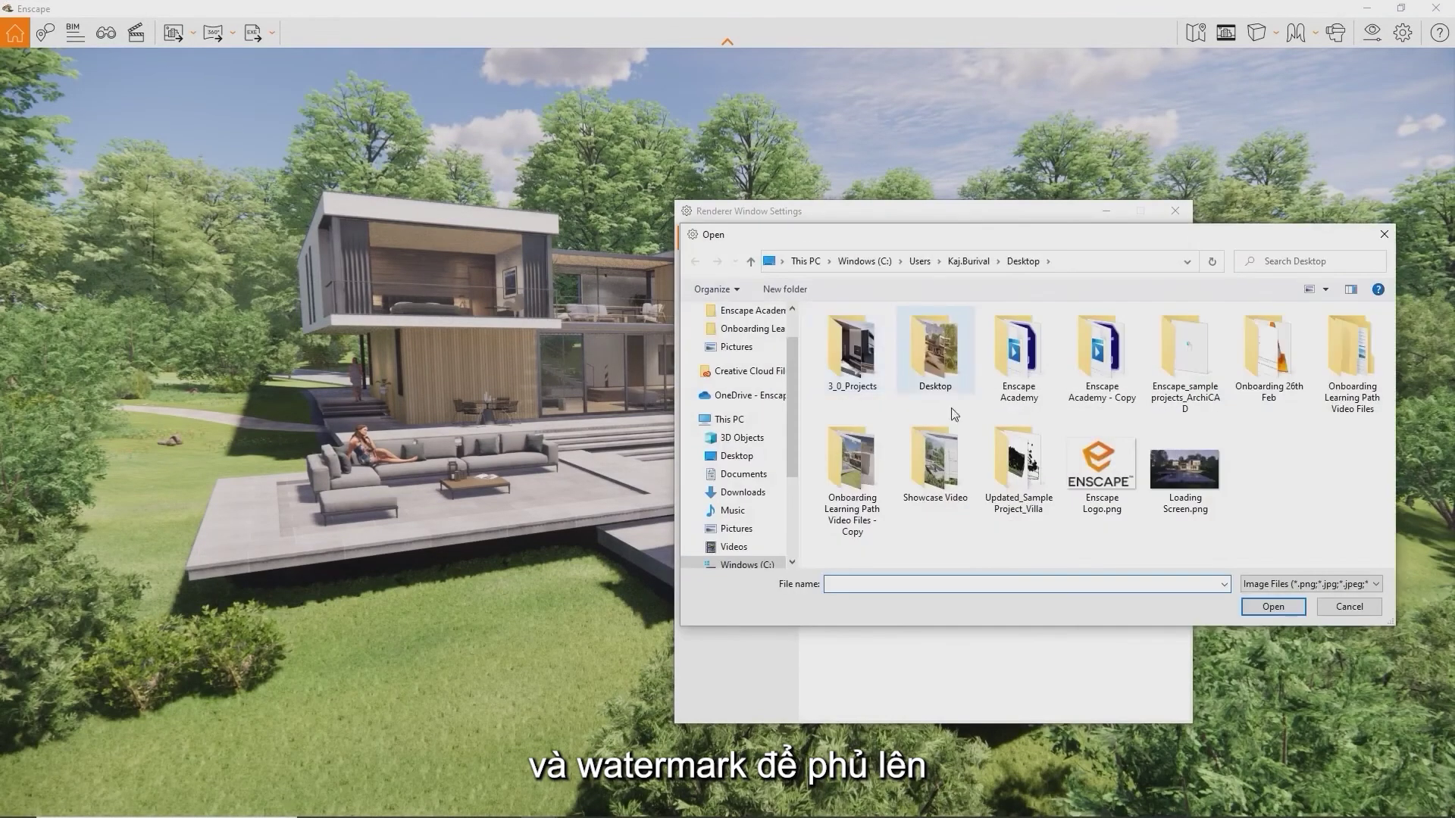
pyautogui.doubleClick(1093, 479)
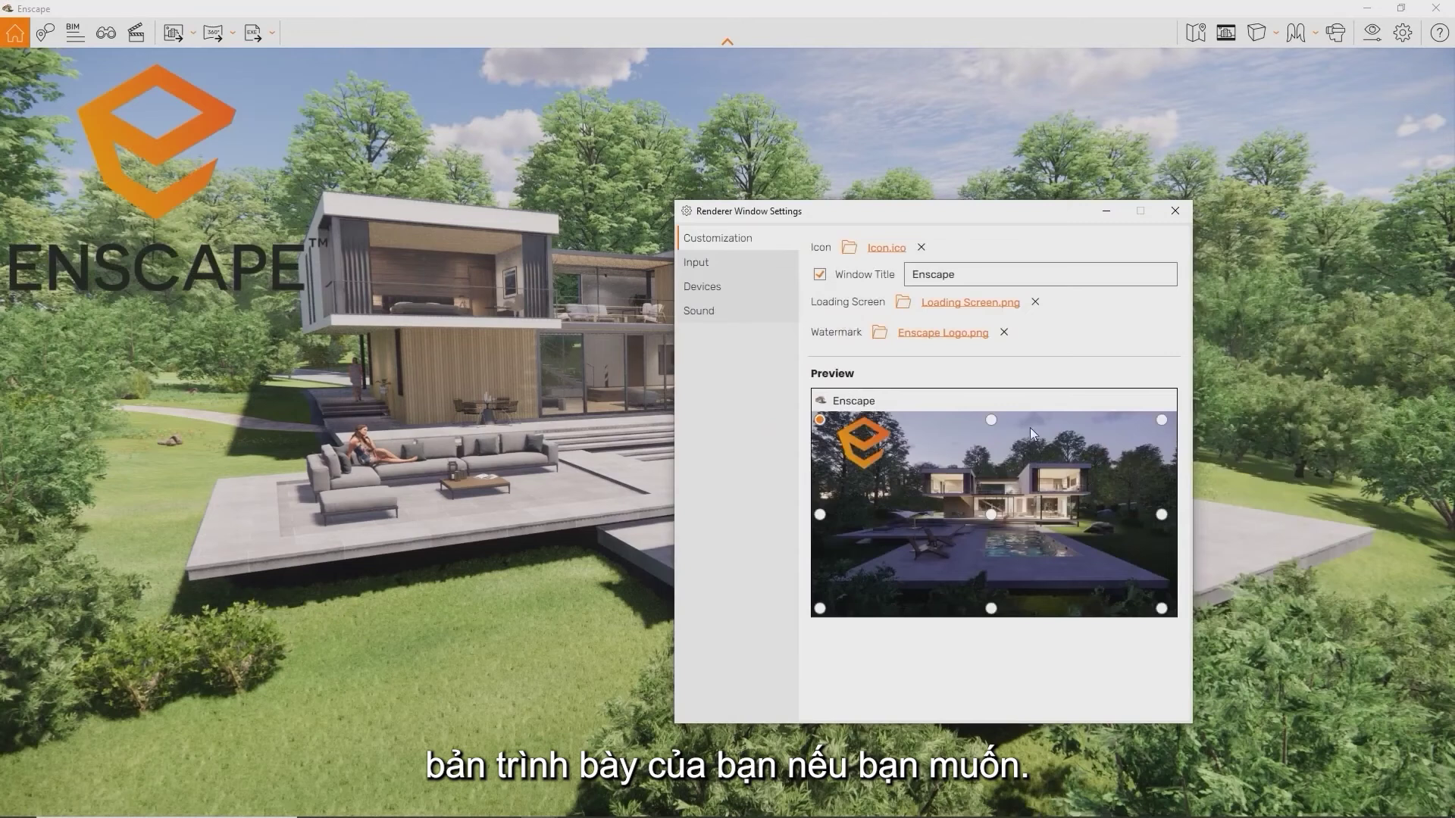
pyautogui.click(991, 420)
pyautogui.click(1161, 420)
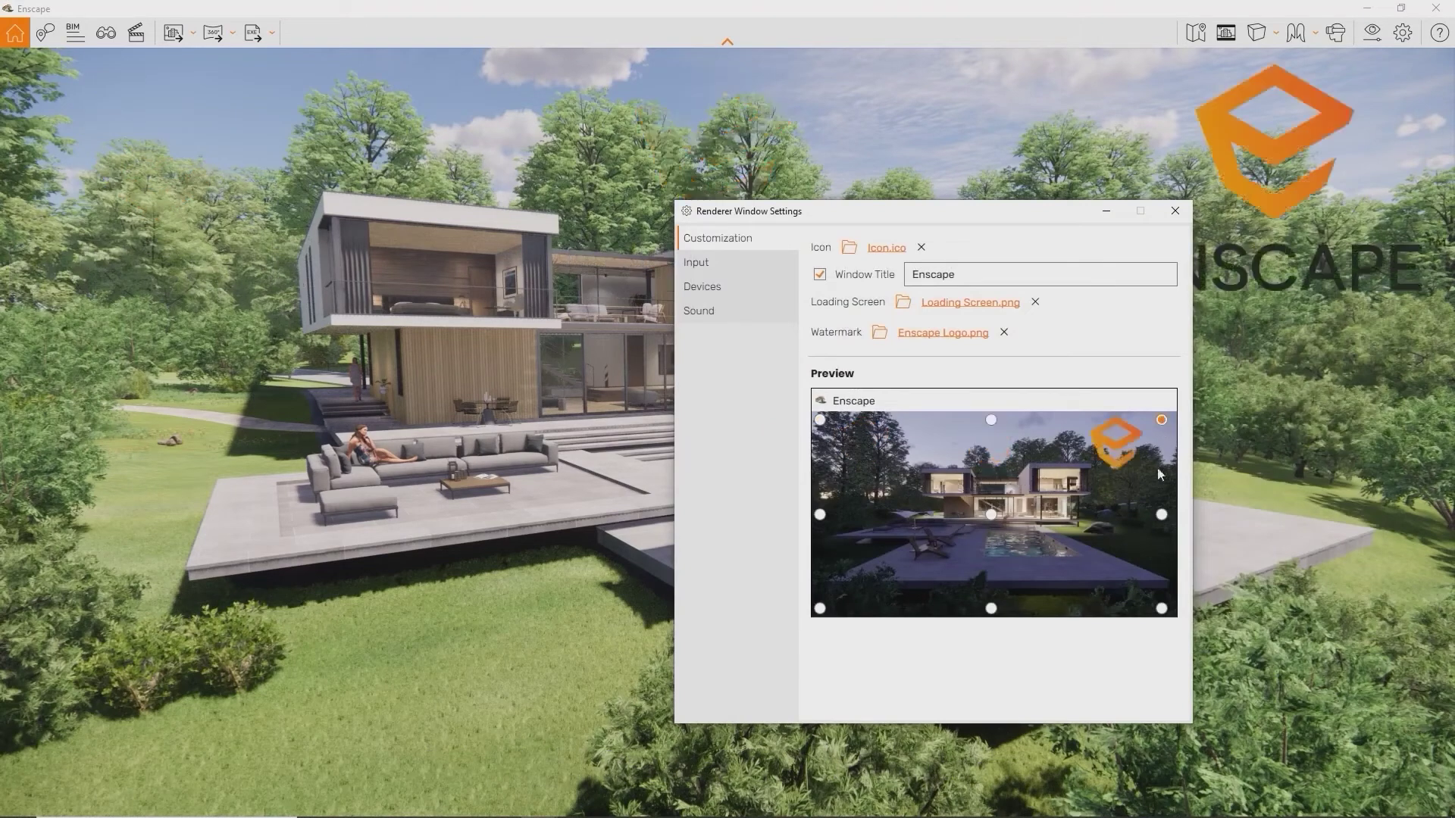
pyautogui.click(820, 608)
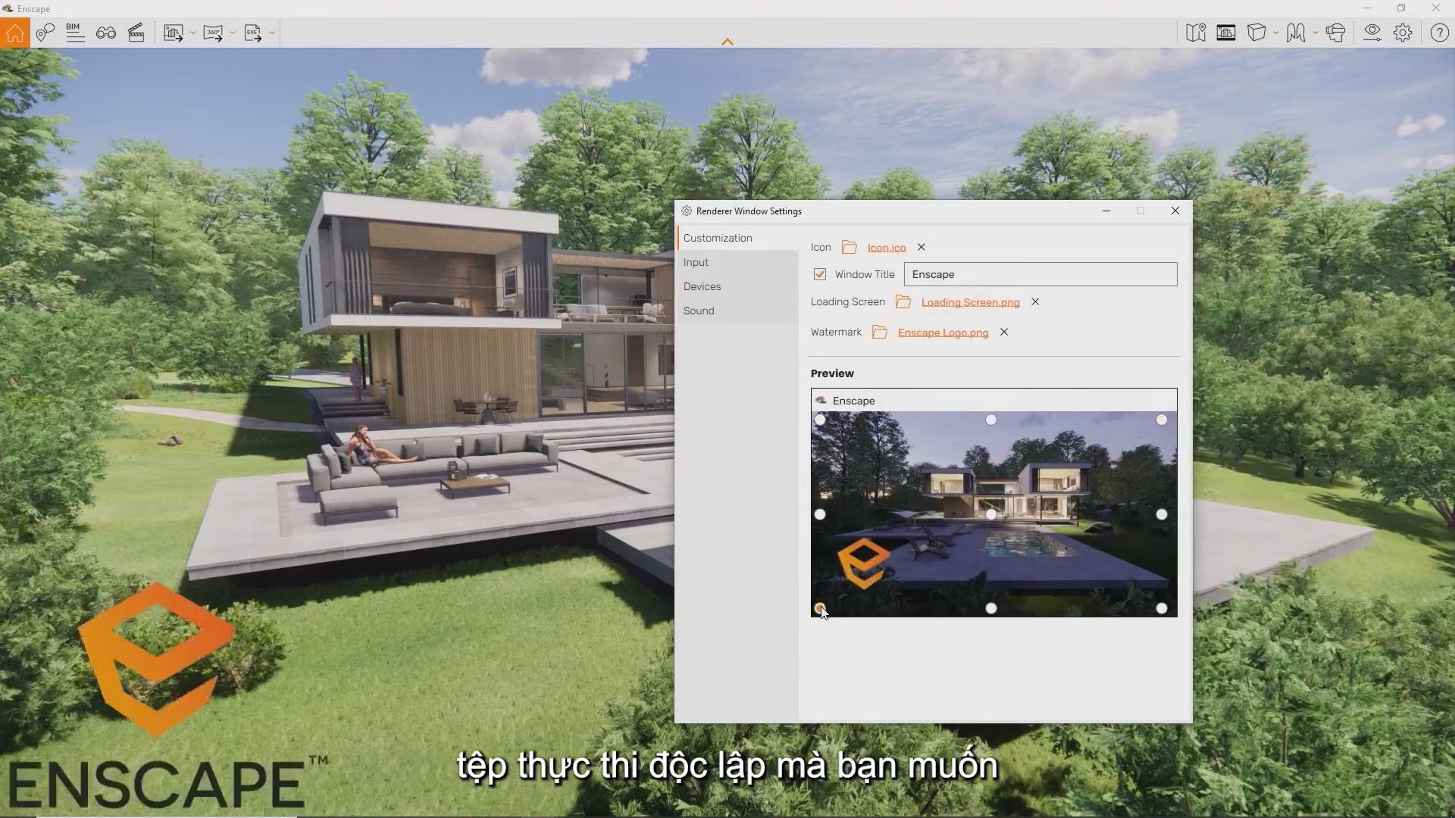
pyautogui.moveTo(929, 218); pyautogui.dragTo(1067, 209)
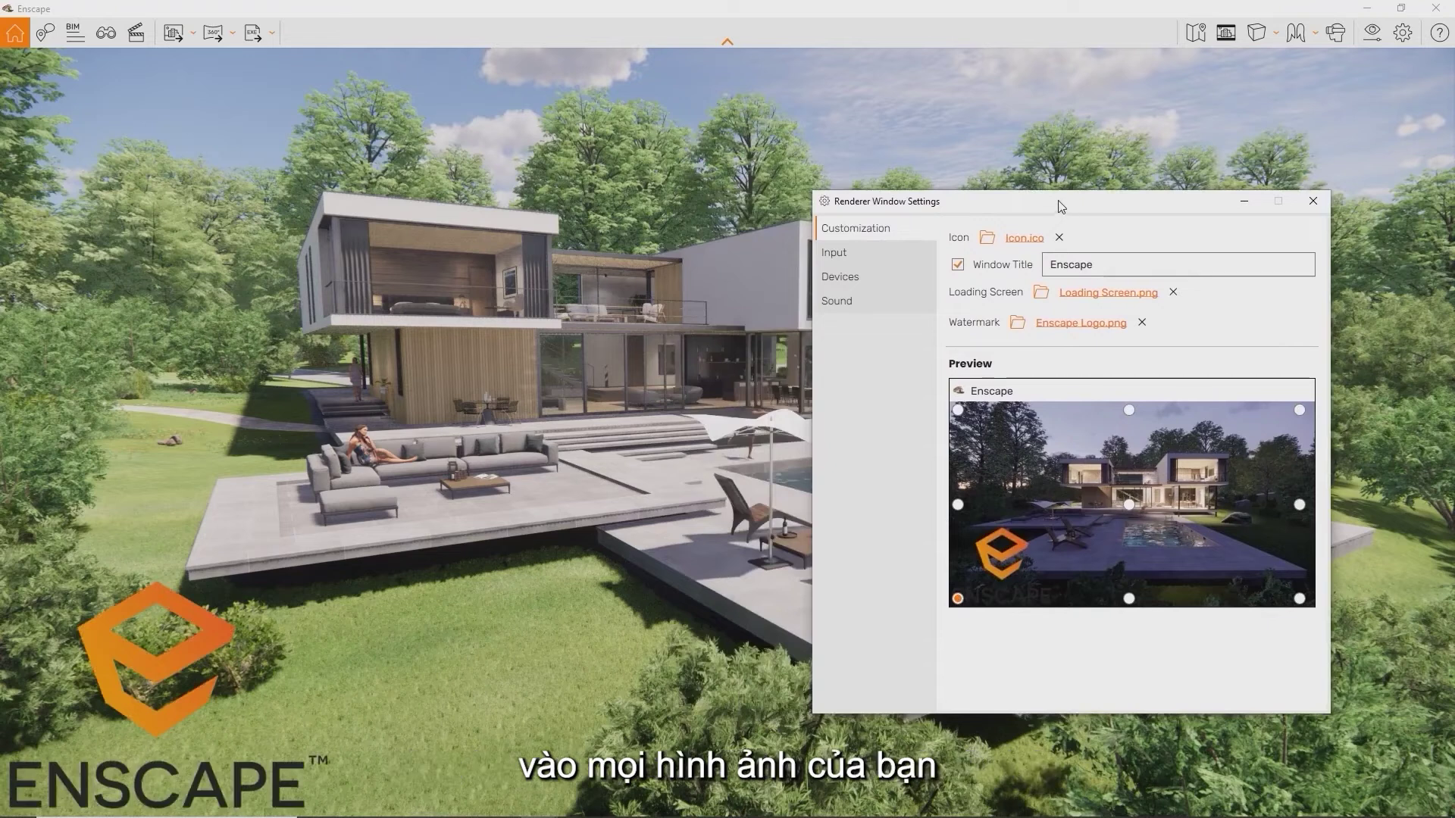
pyautogui.click(1313, 202)
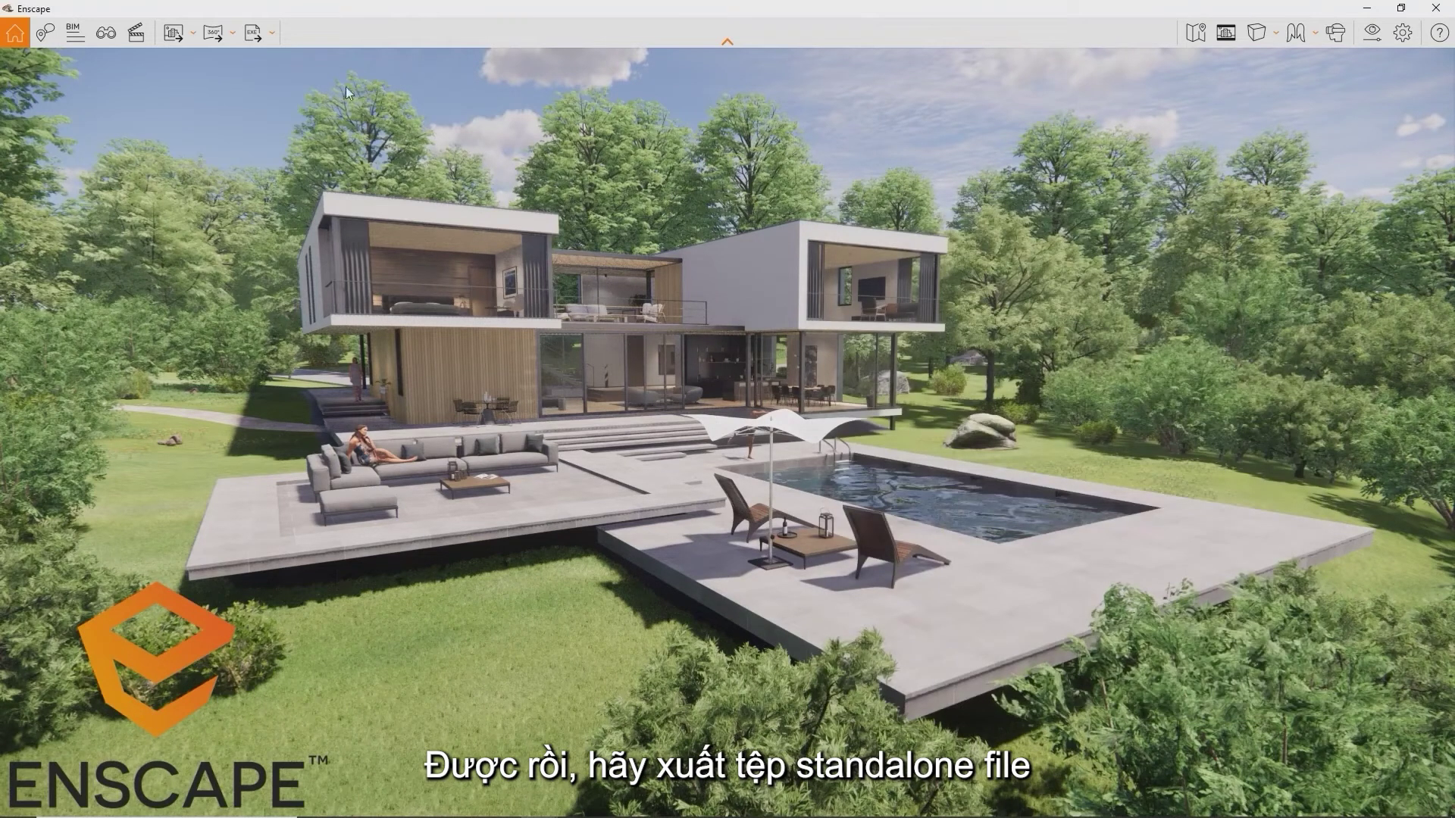
# Export an Exe Standalone viewer and select the resulting Enscape Standalone.exe on the desktop
pyautogui.click(251, 33)
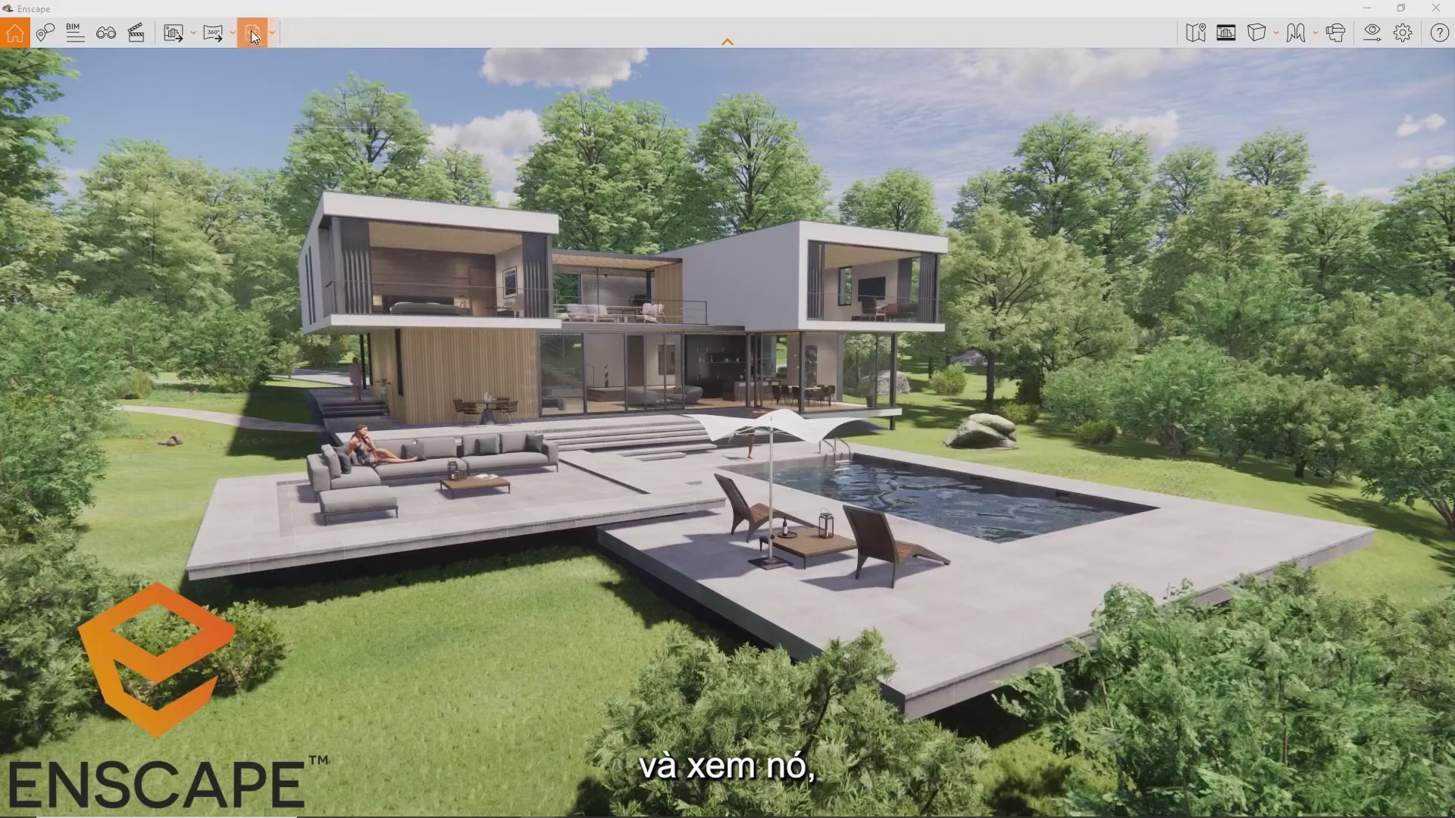
pyautogui.press('Return')
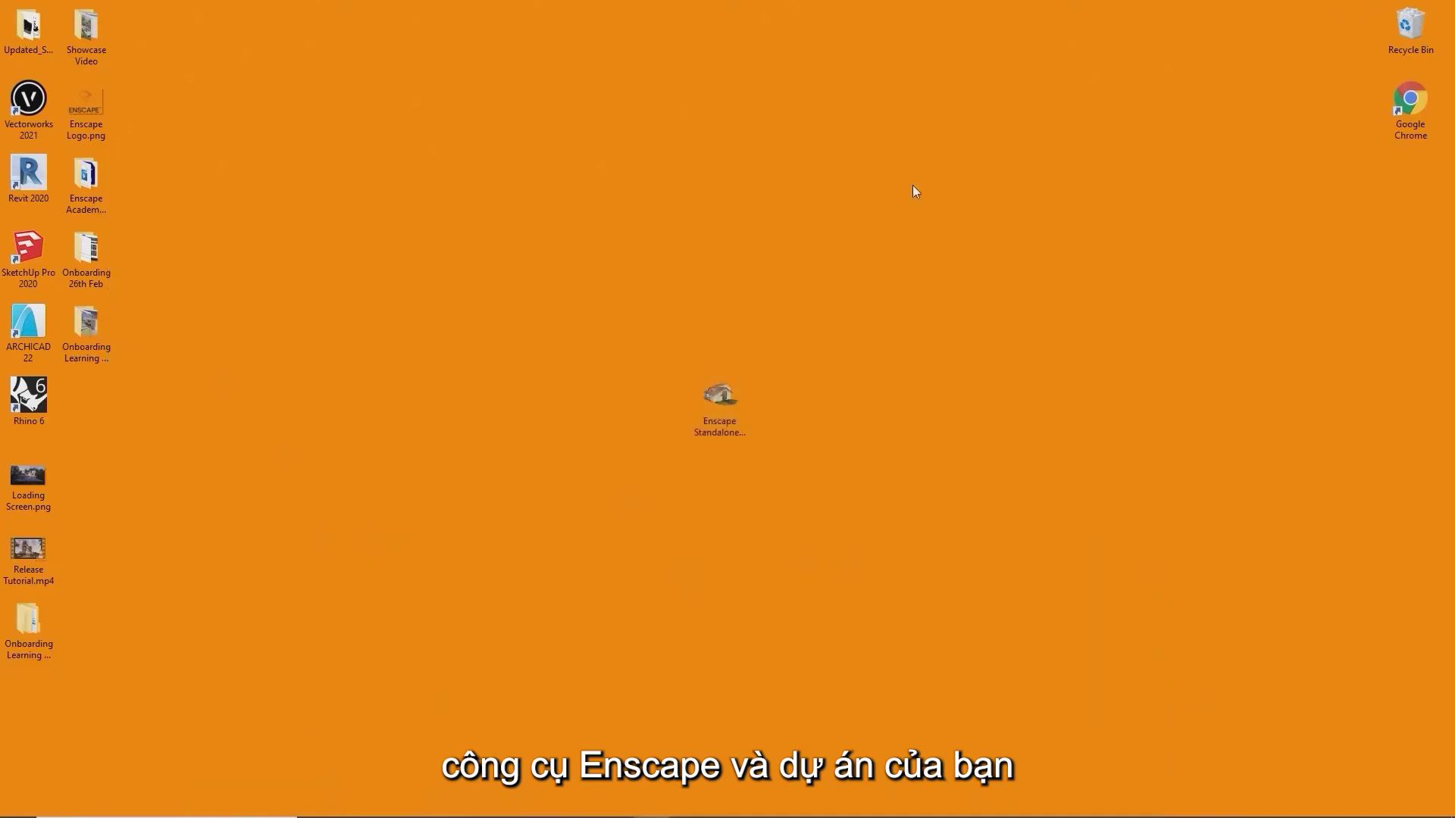
pyautogui.click(720, 410)
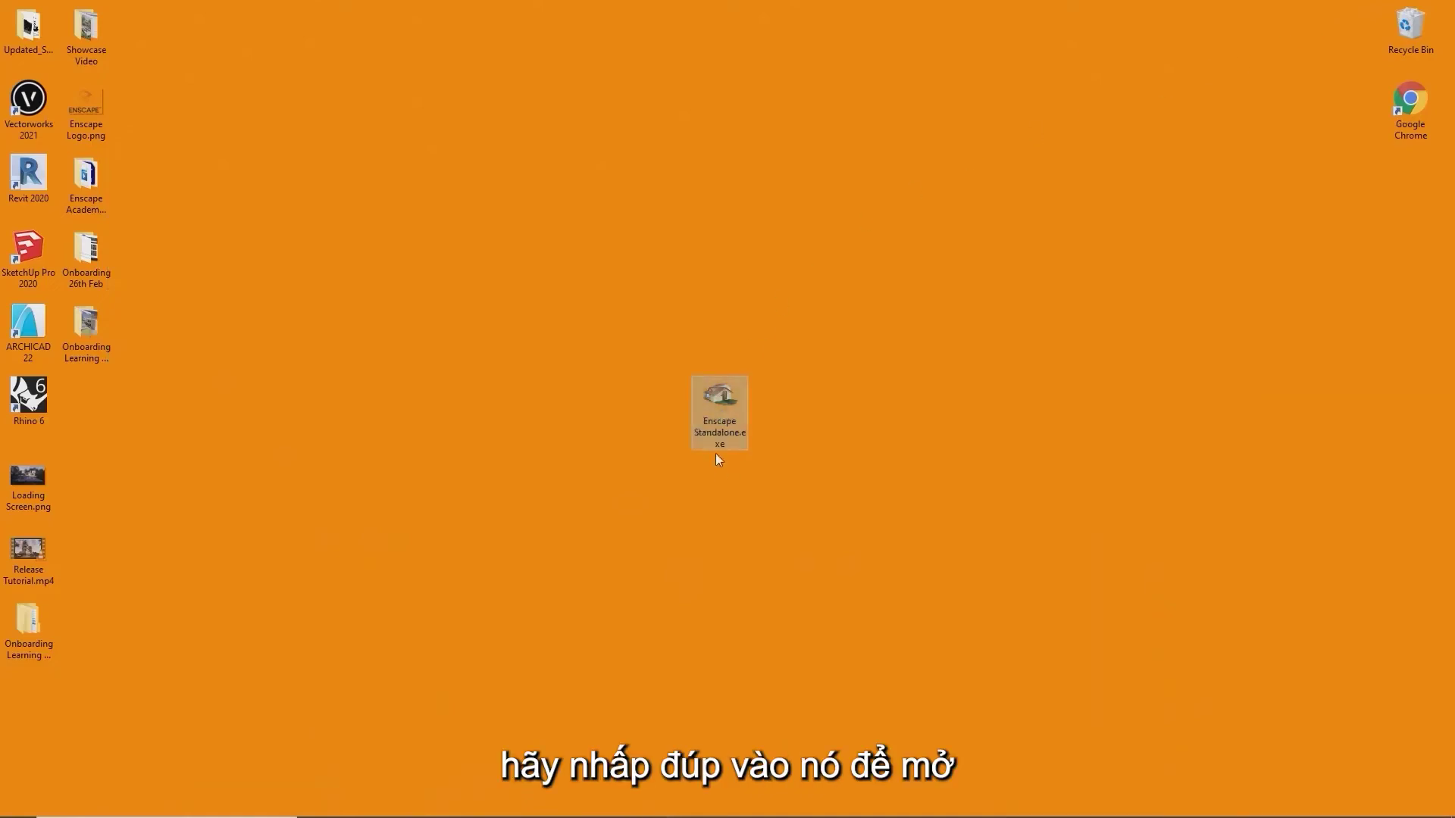
# Launch Enscape Standalone.exe from the desktop
pyautogui.doubleClick(717, 433)
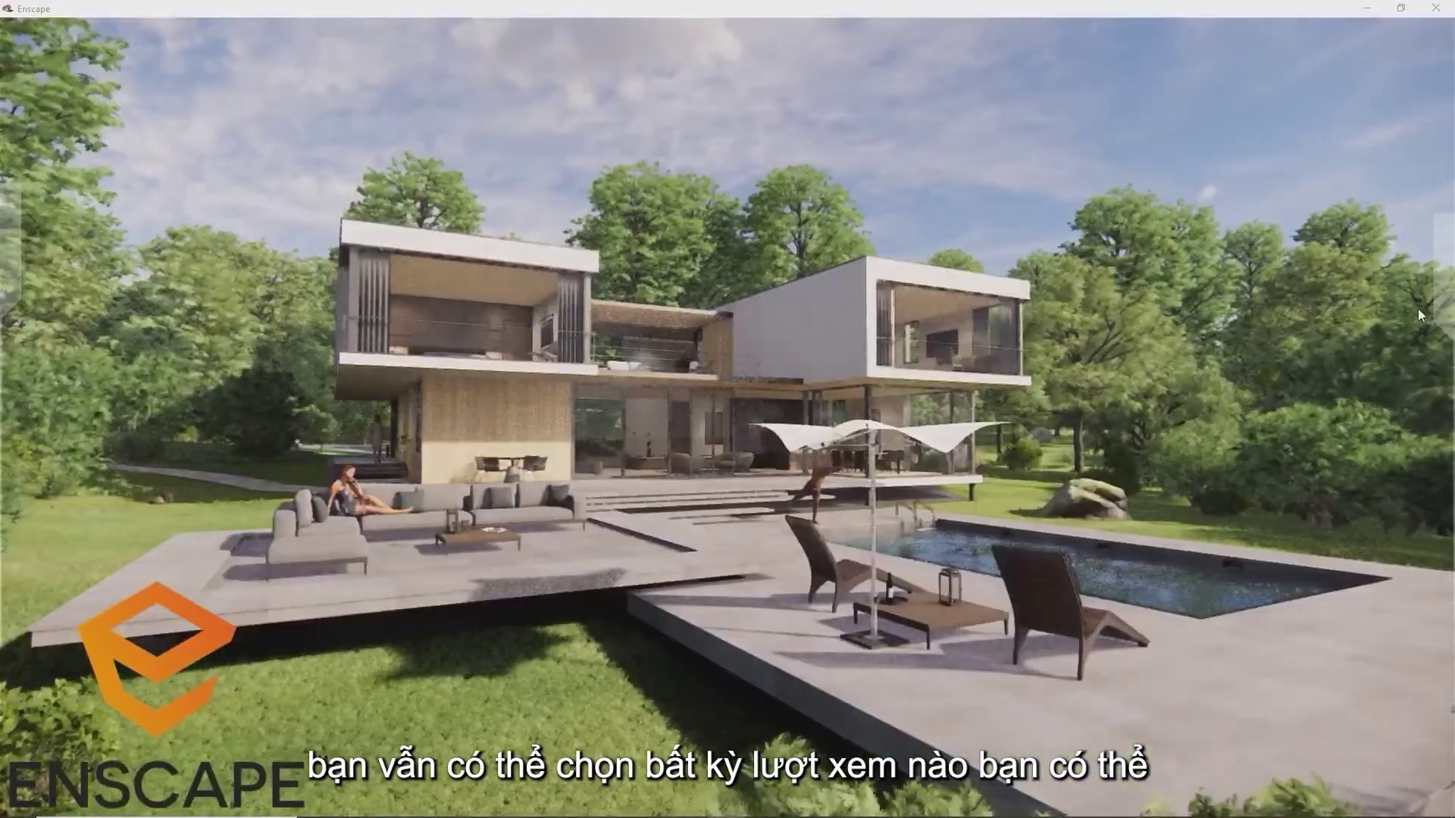
# Jump through the Full Perspective and Living Room saved views
pyautogui.moveTo(1418, 315)
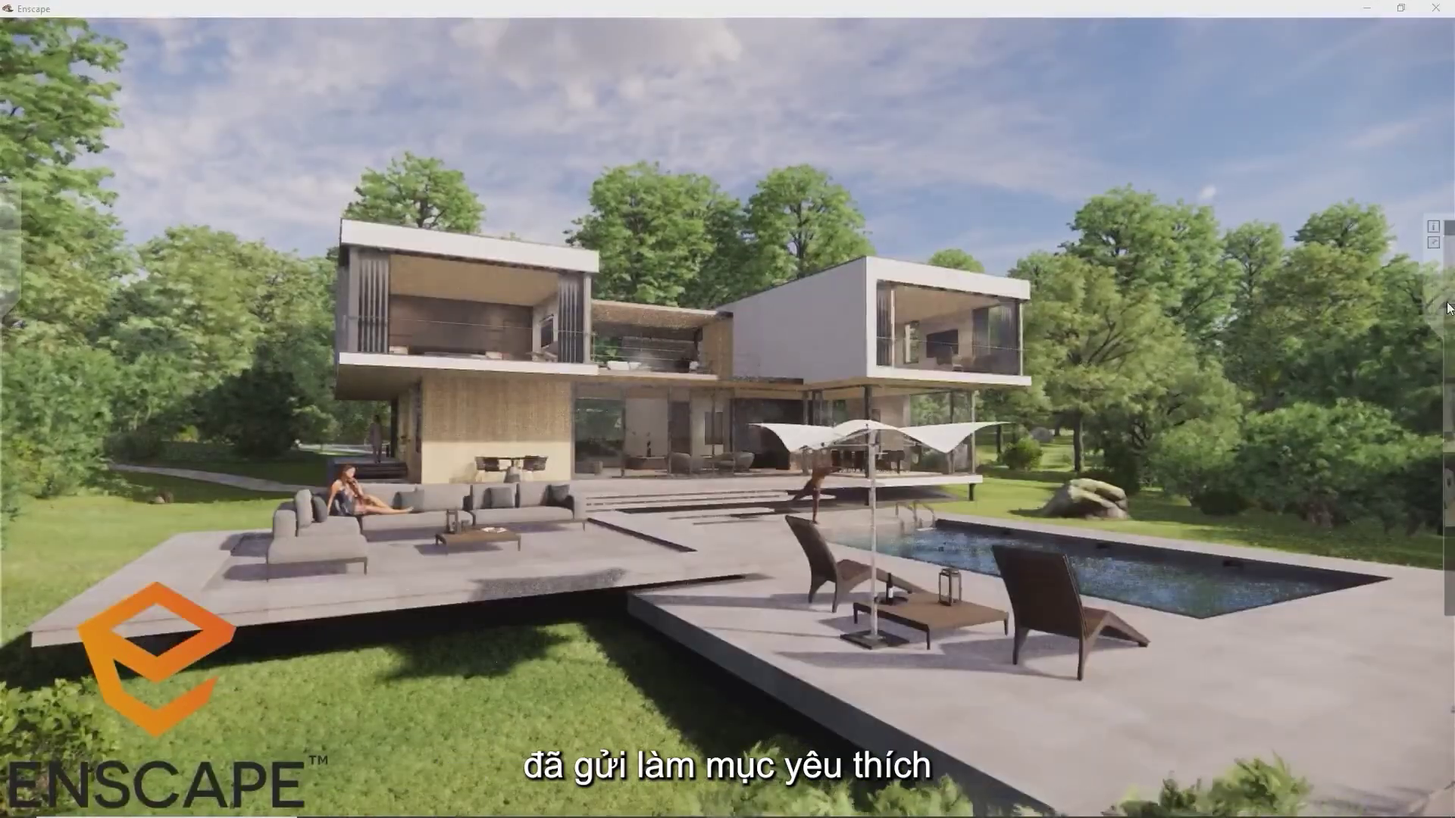
pyautogui.click(1399, 338)
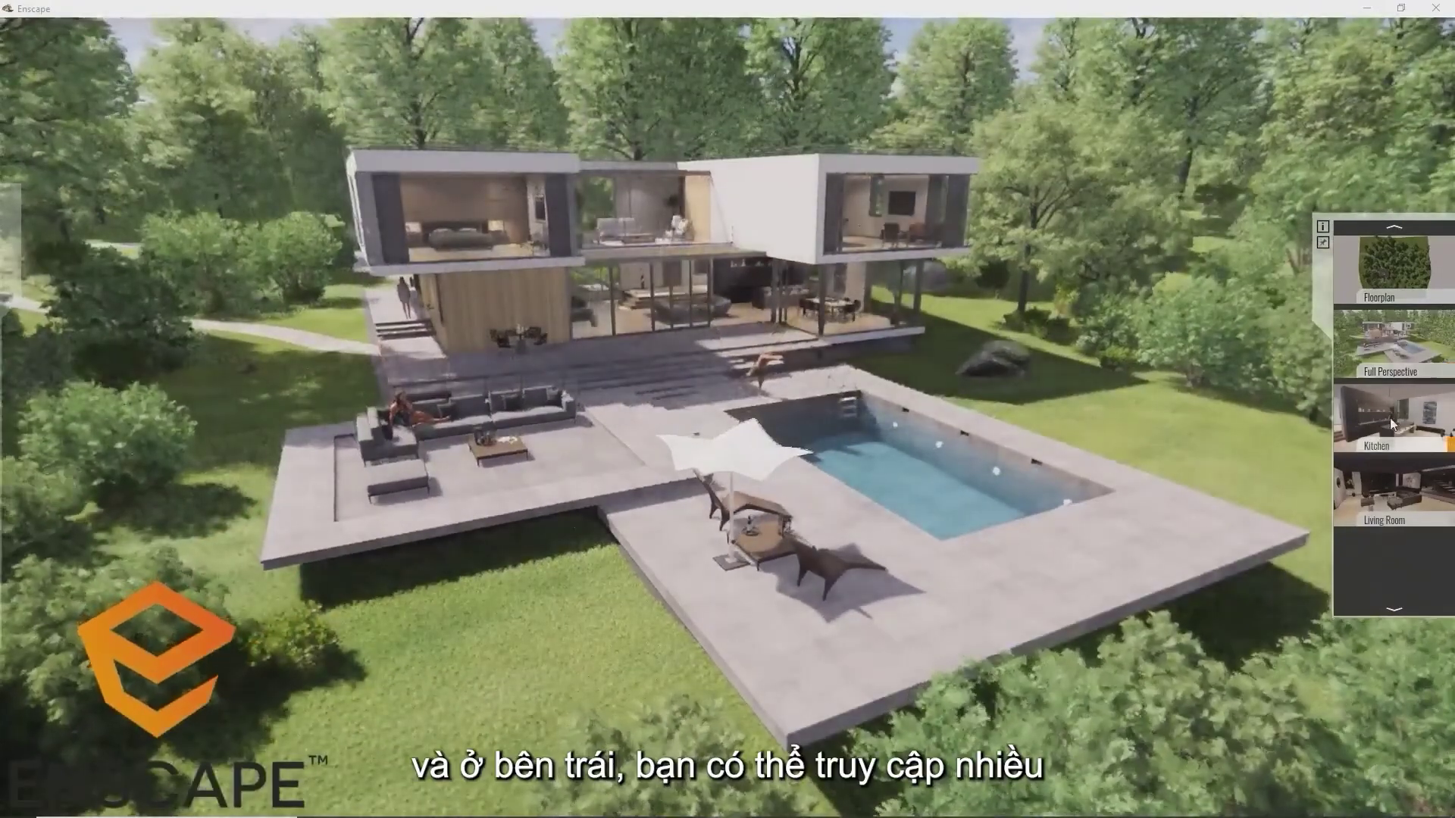
pyautogui.click(1391, 422)
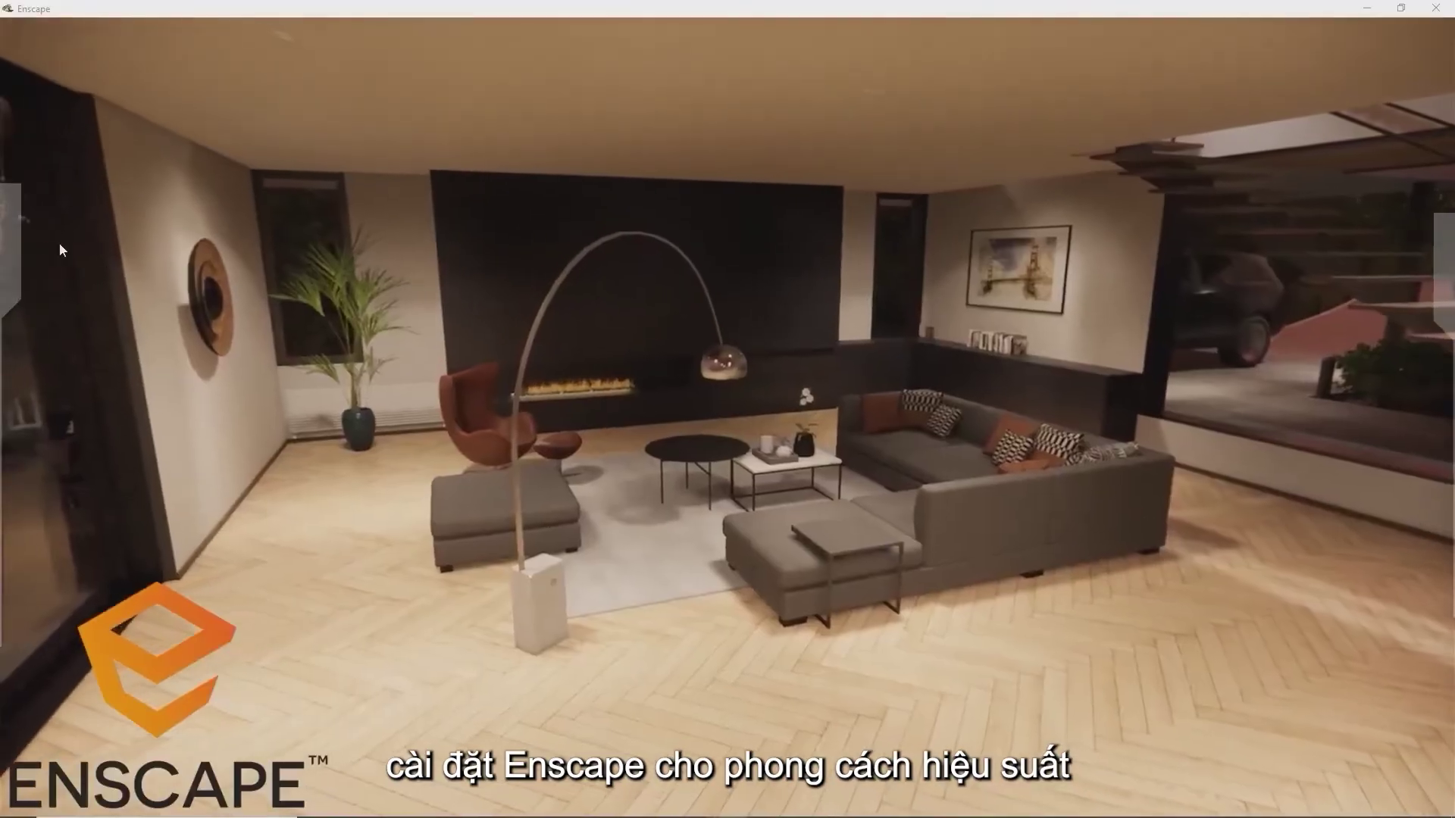
# Switch the rendering style to White Mode and enable Virtual Reality in device settings
pyautogui.moveTo(14, 254)
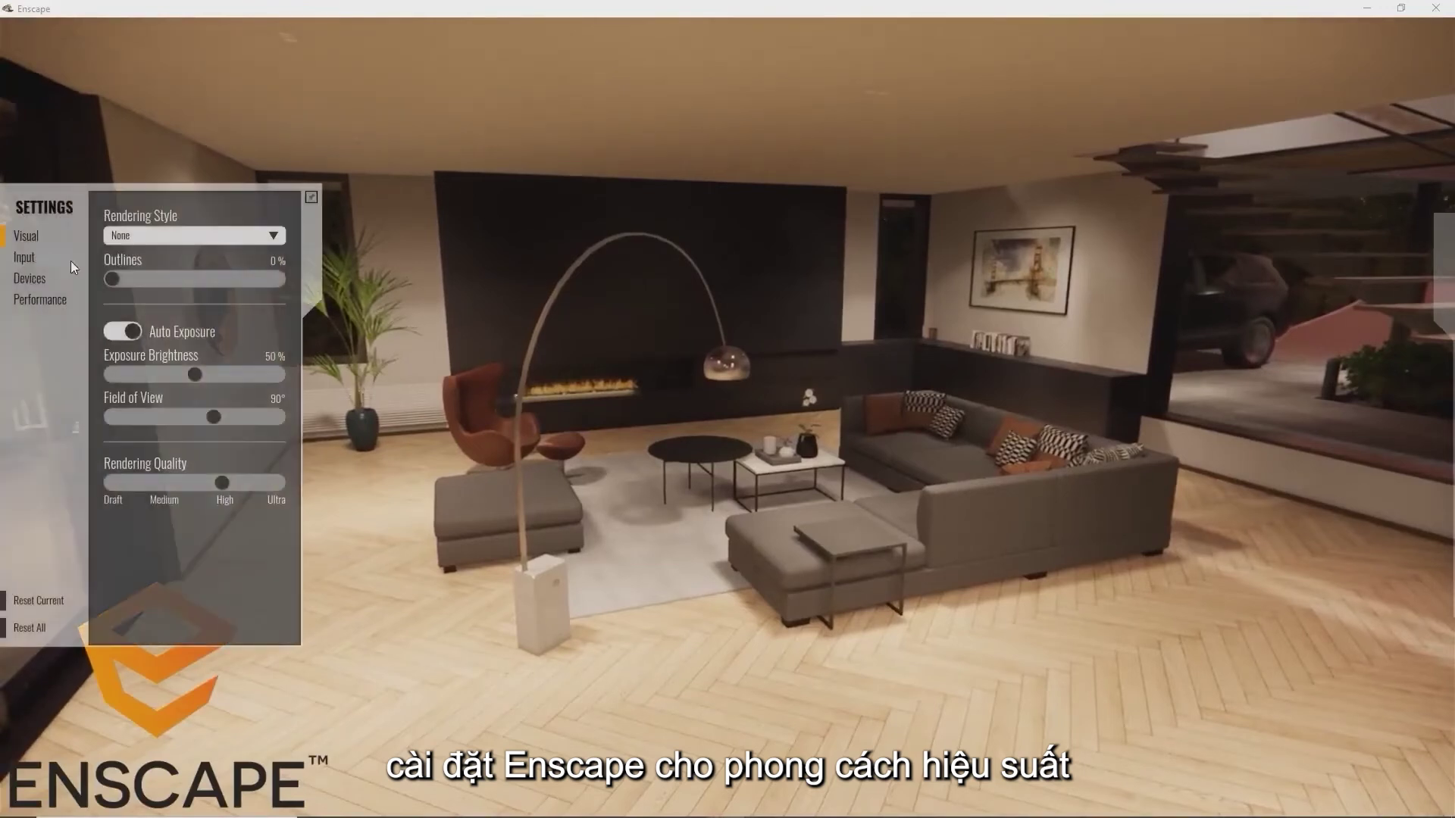
pyautogui.click(148, 236)
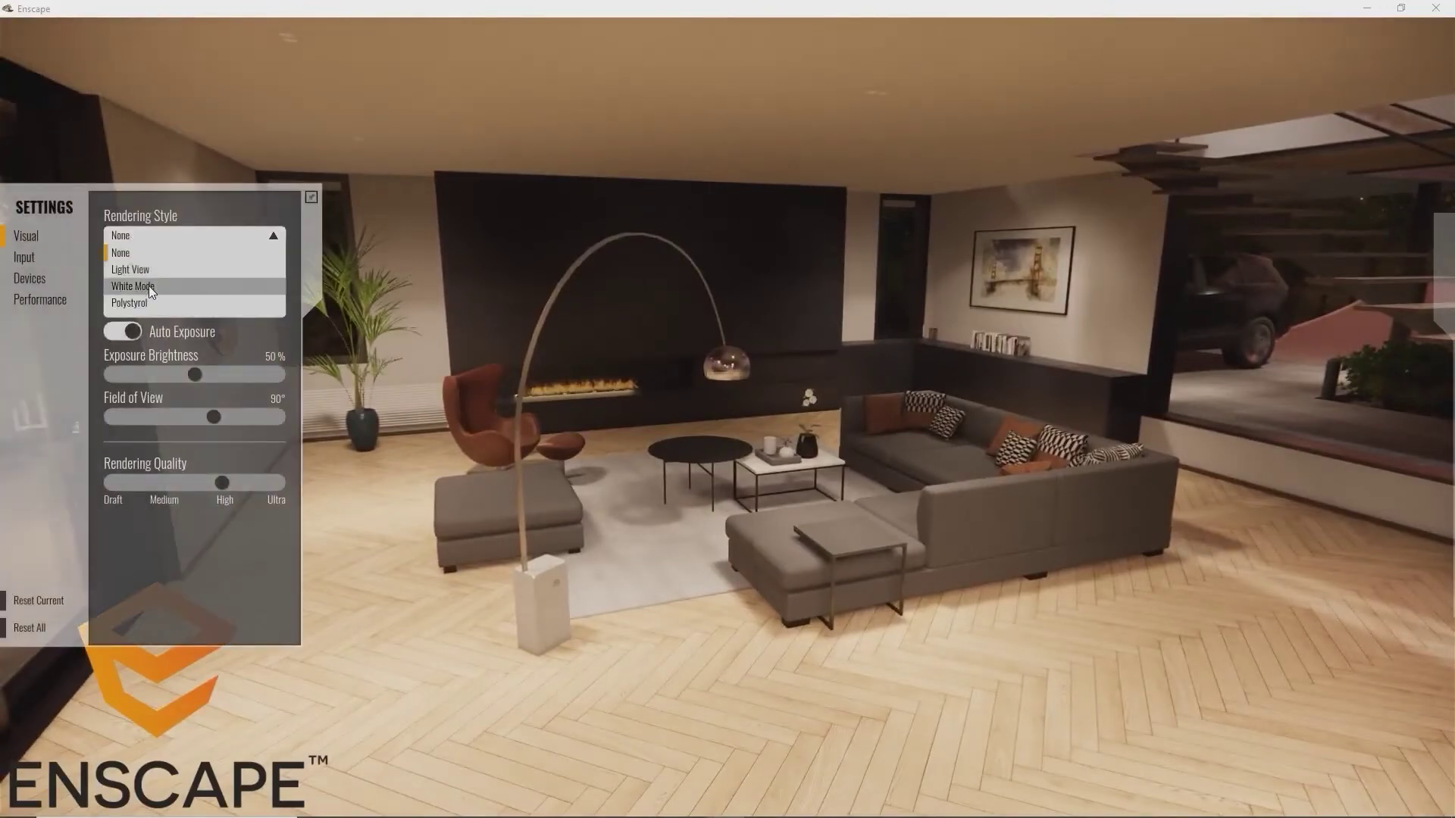
pyautogui.click(148, 284)
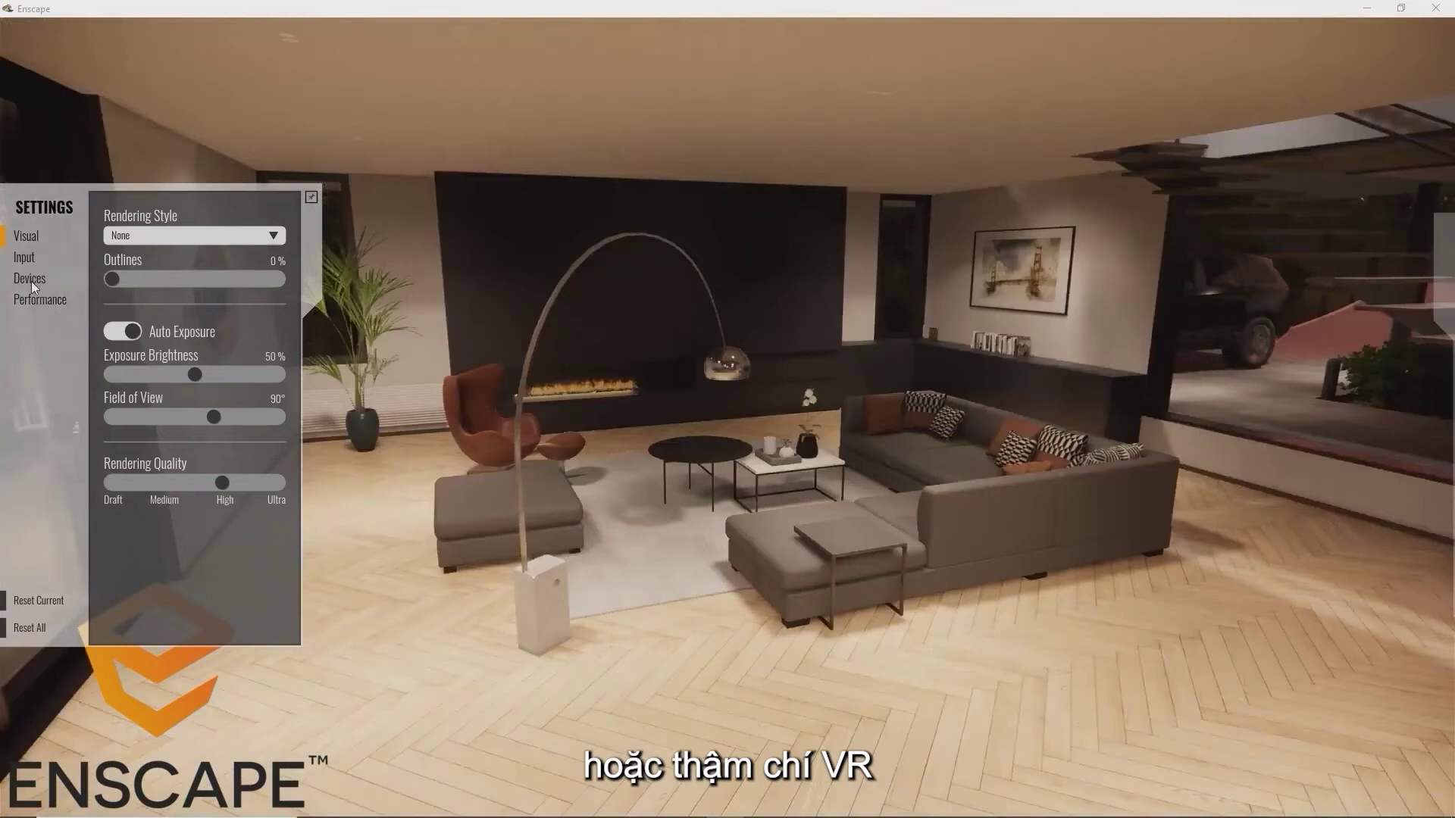
pyautogui.click(34, 283)
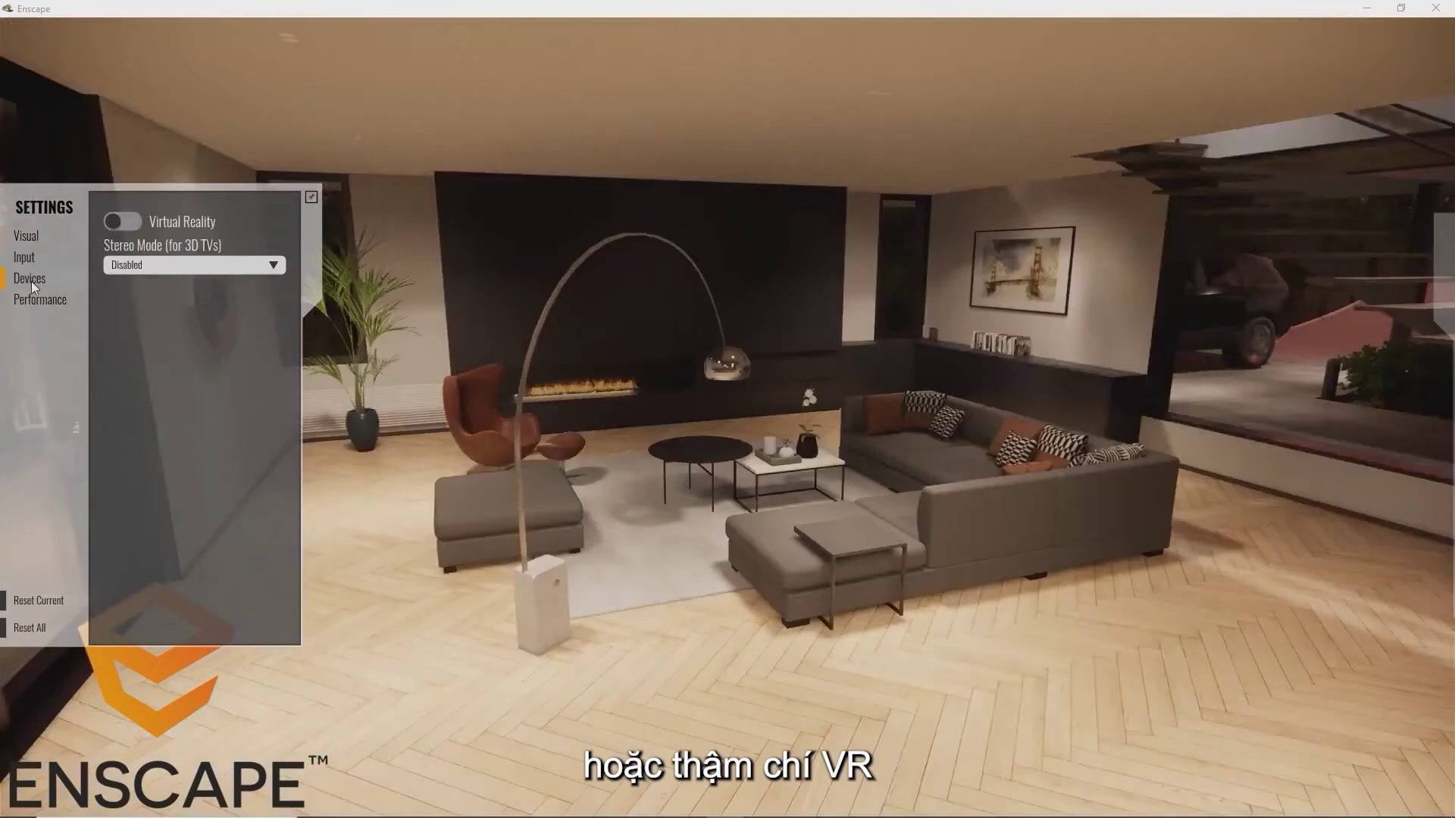
pyautogui.click(122, 222)
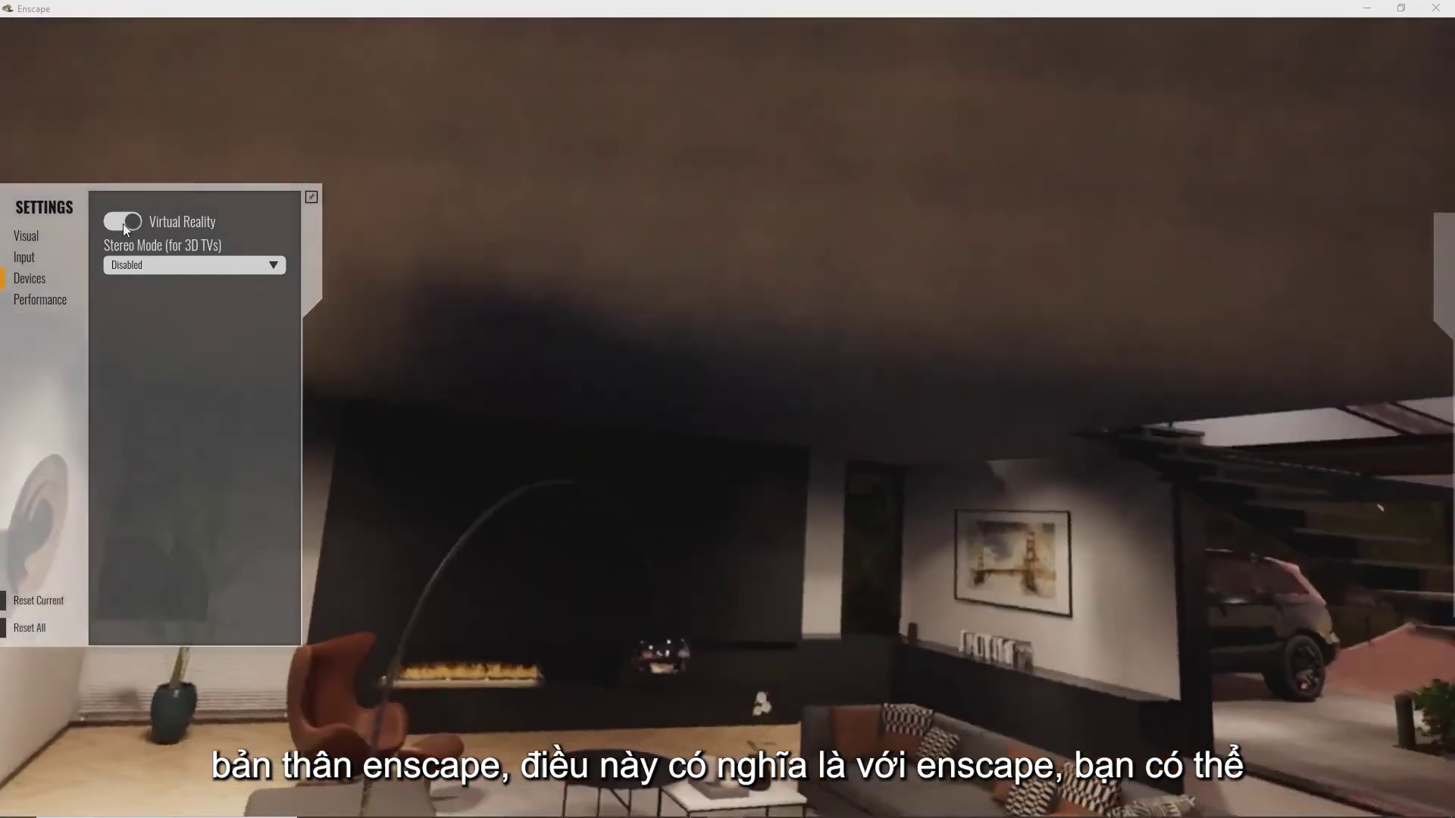